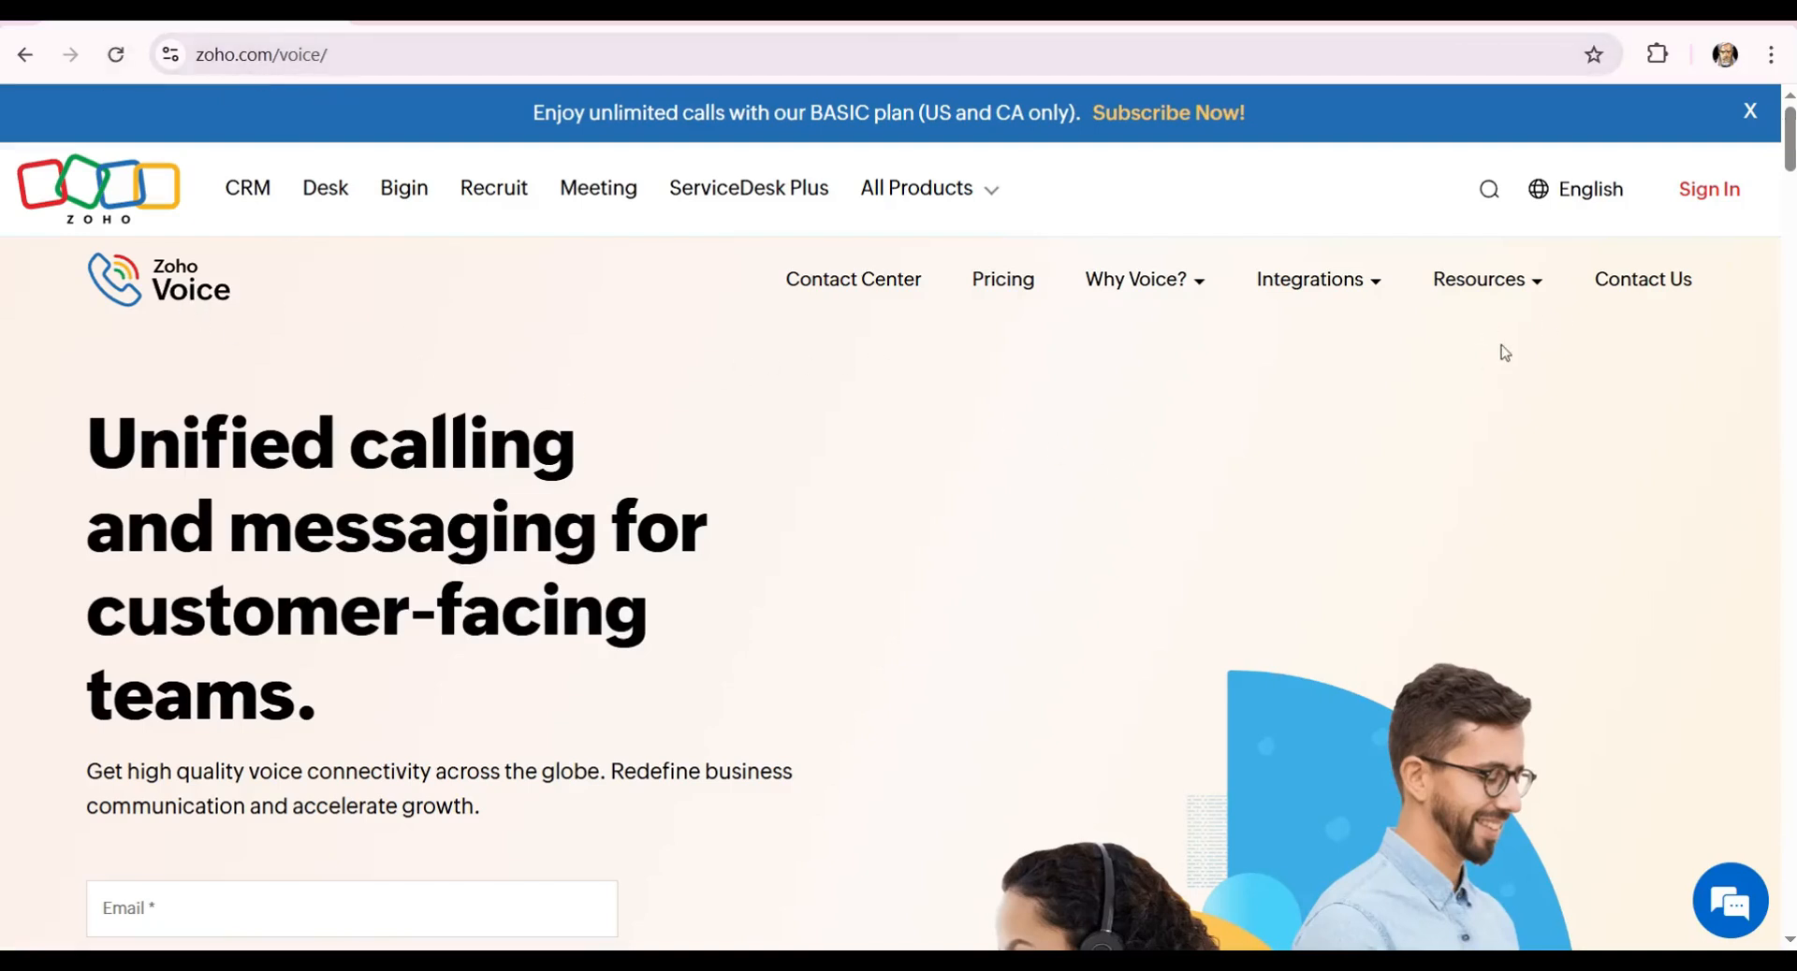
# Go to the Zoho Voice sign-in page after looking over the free-trial signup form.
pyautogui.click(1702, 197)
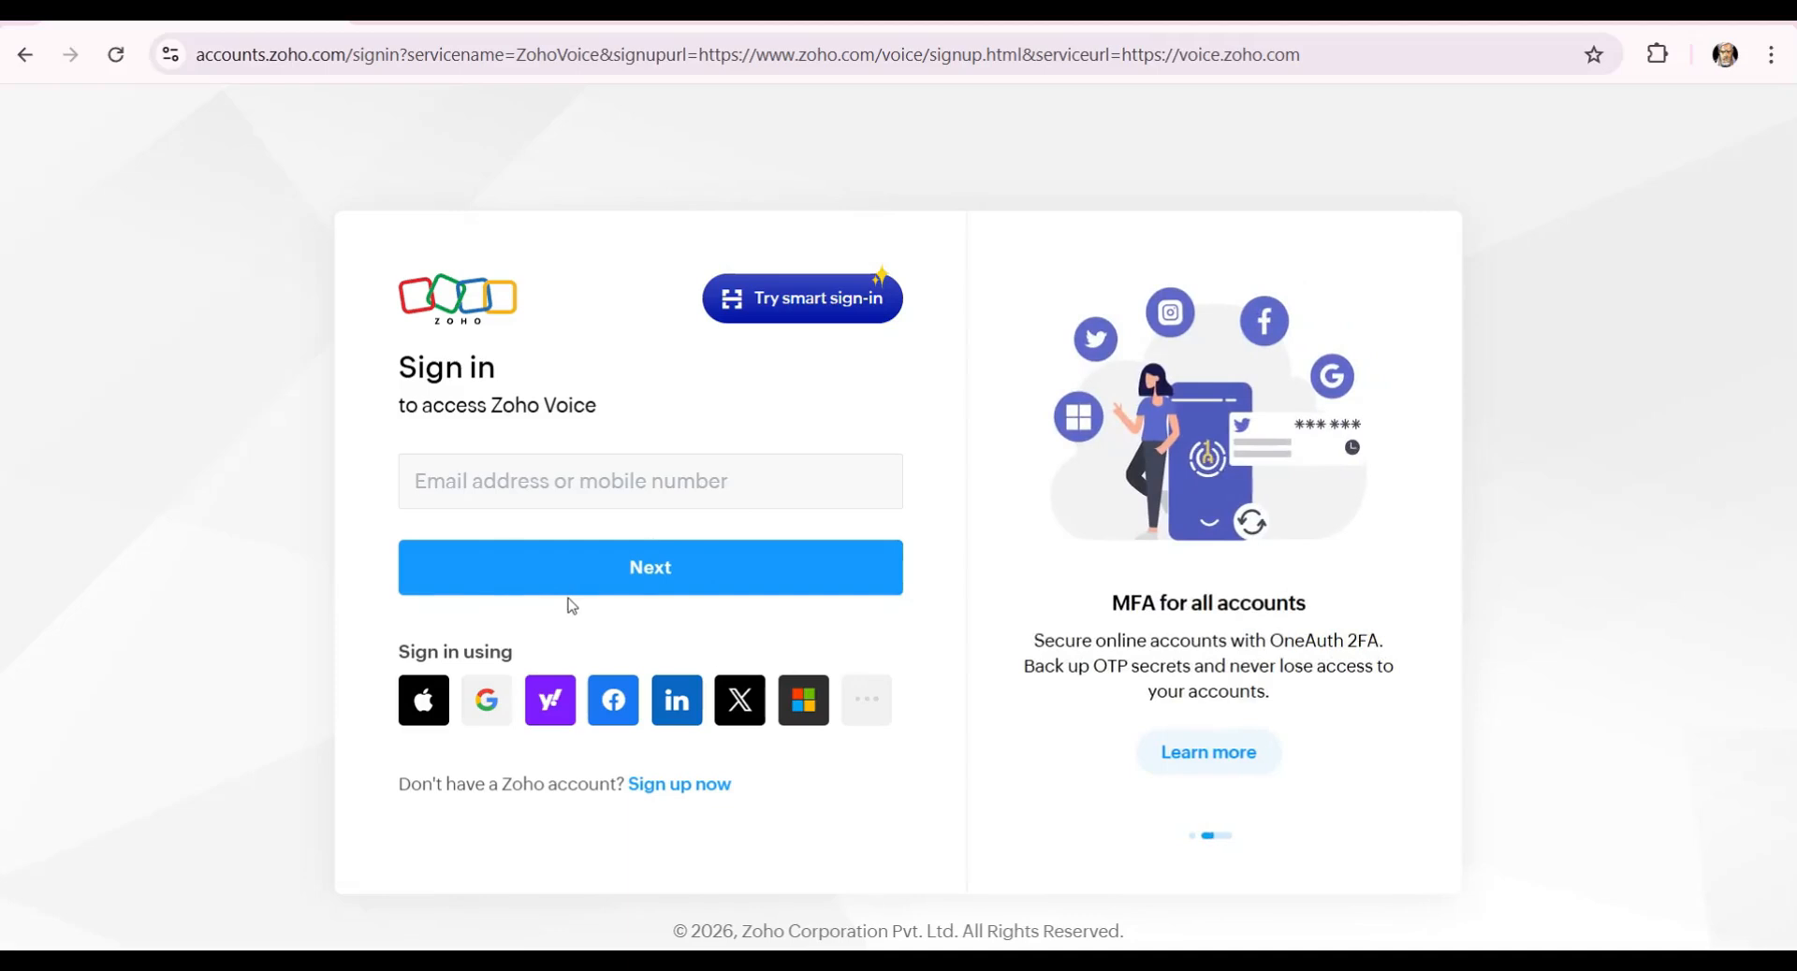
pyautogui.click(684, 800)
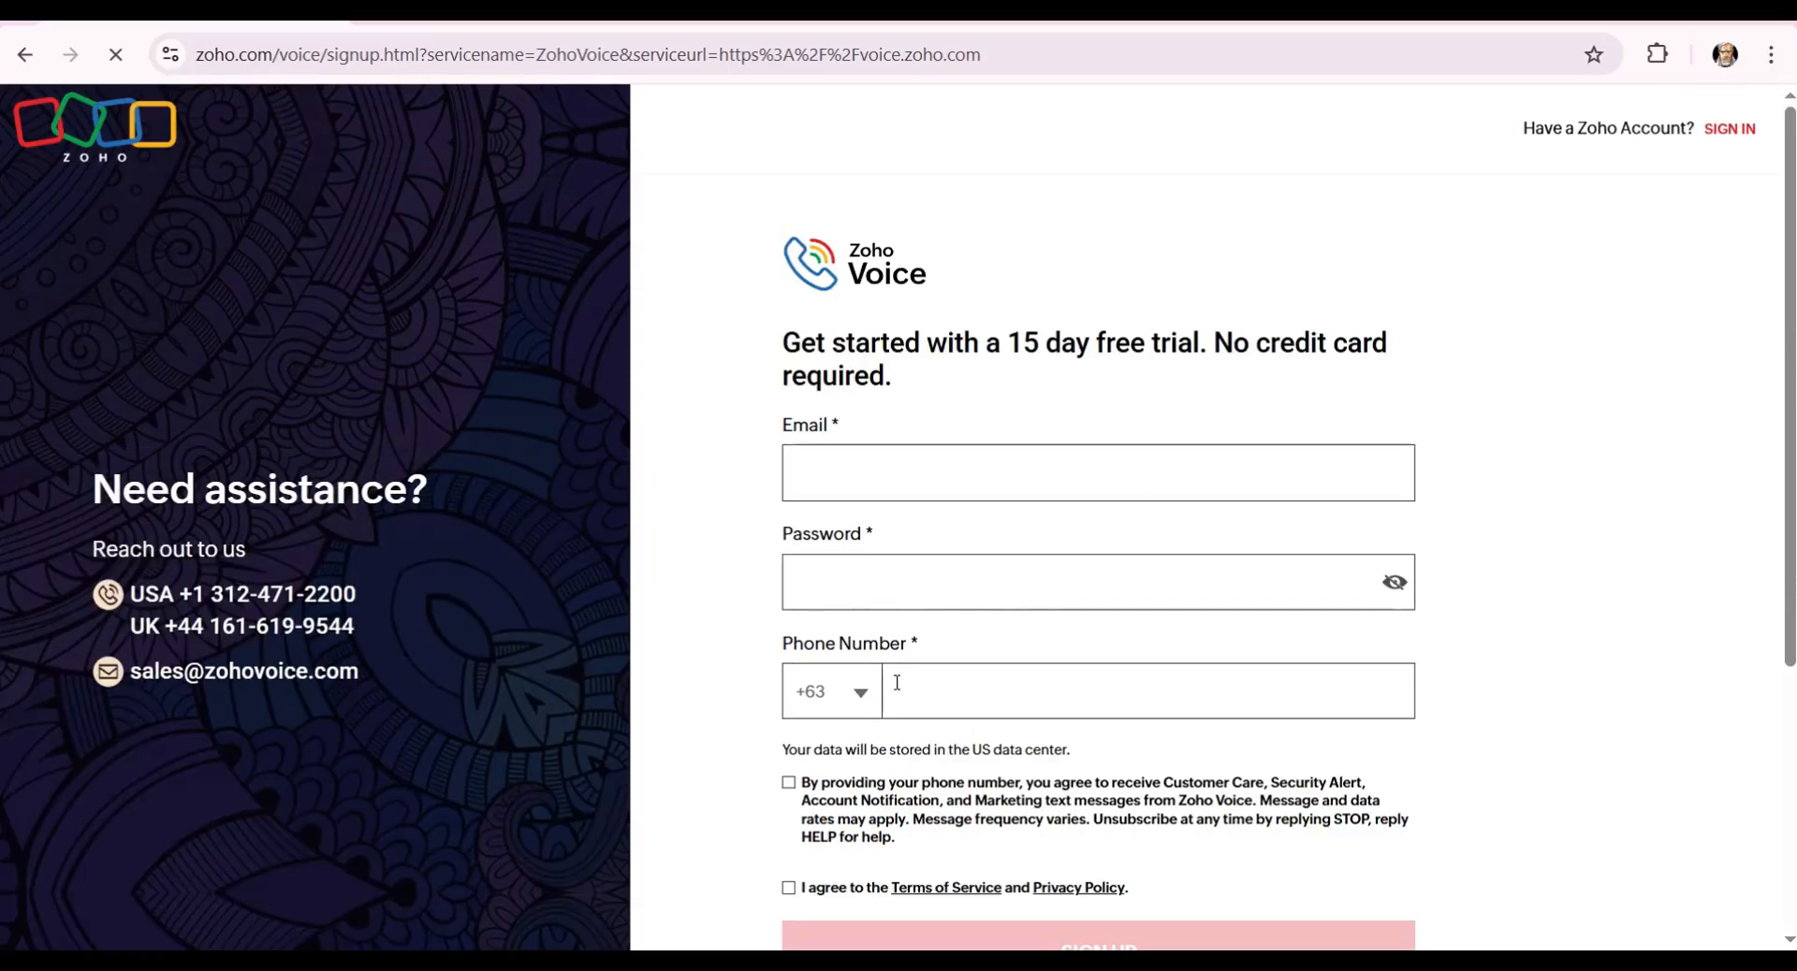
pyautogui.scroll(-3, 1004, 575)
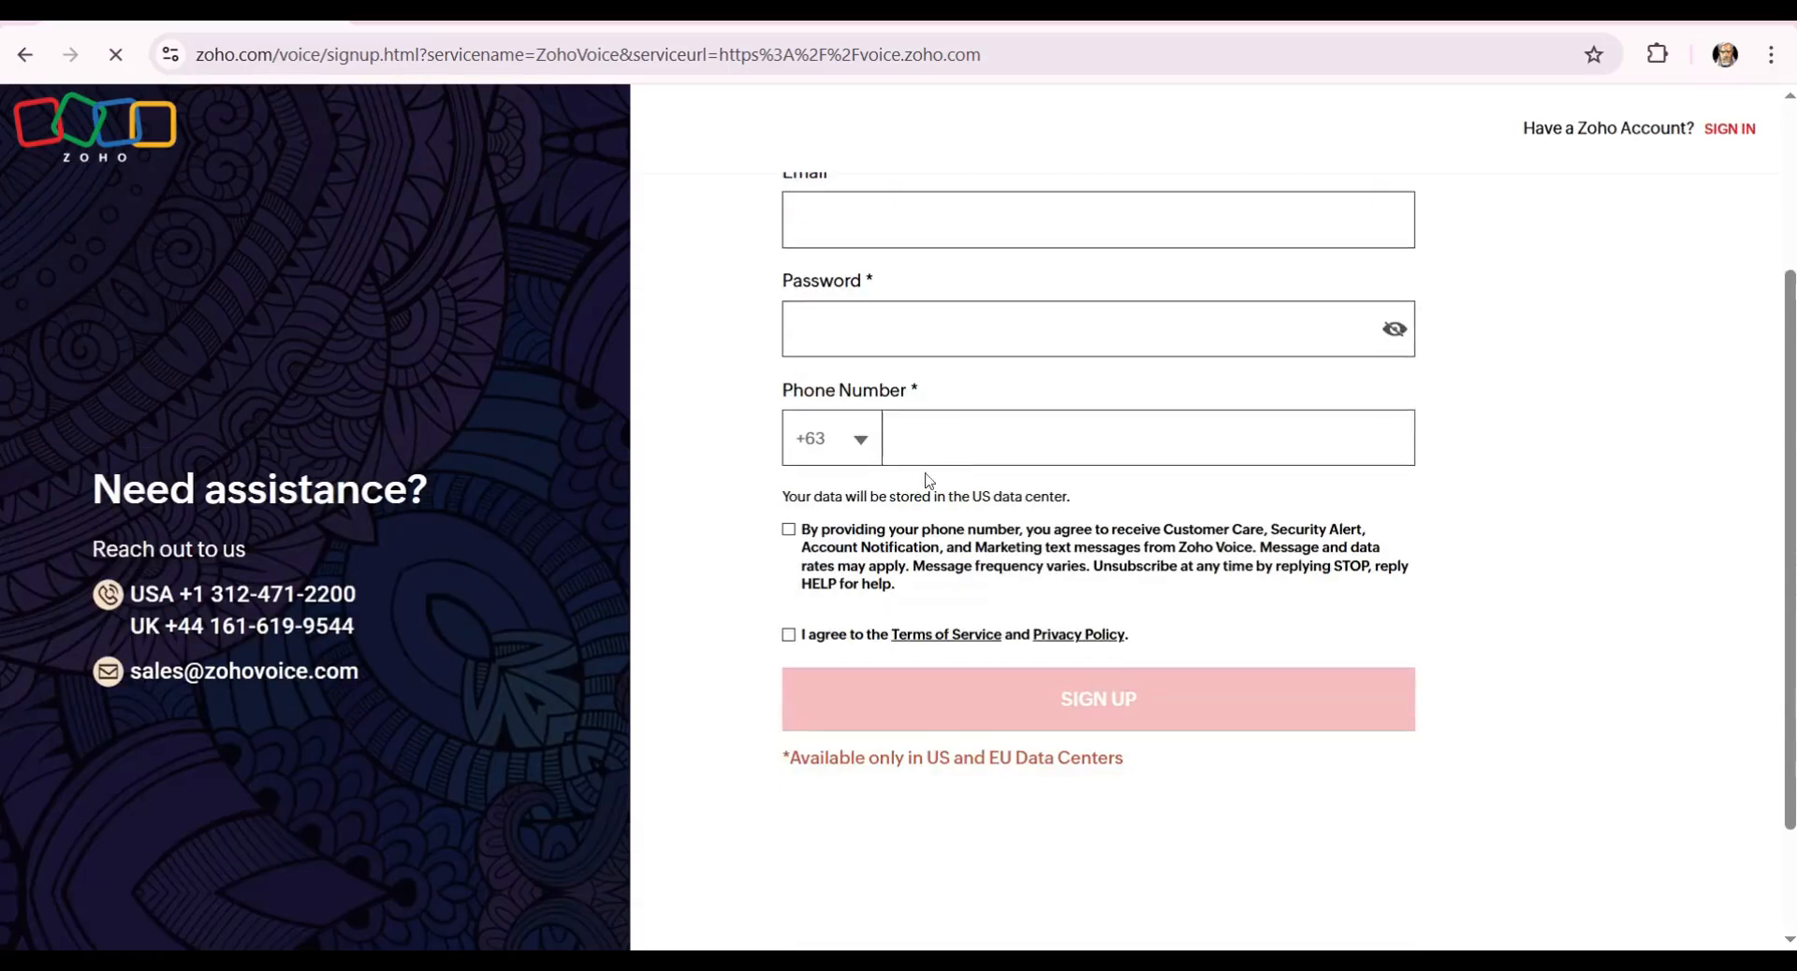
pyautogui.scroll(3, 992, 591)
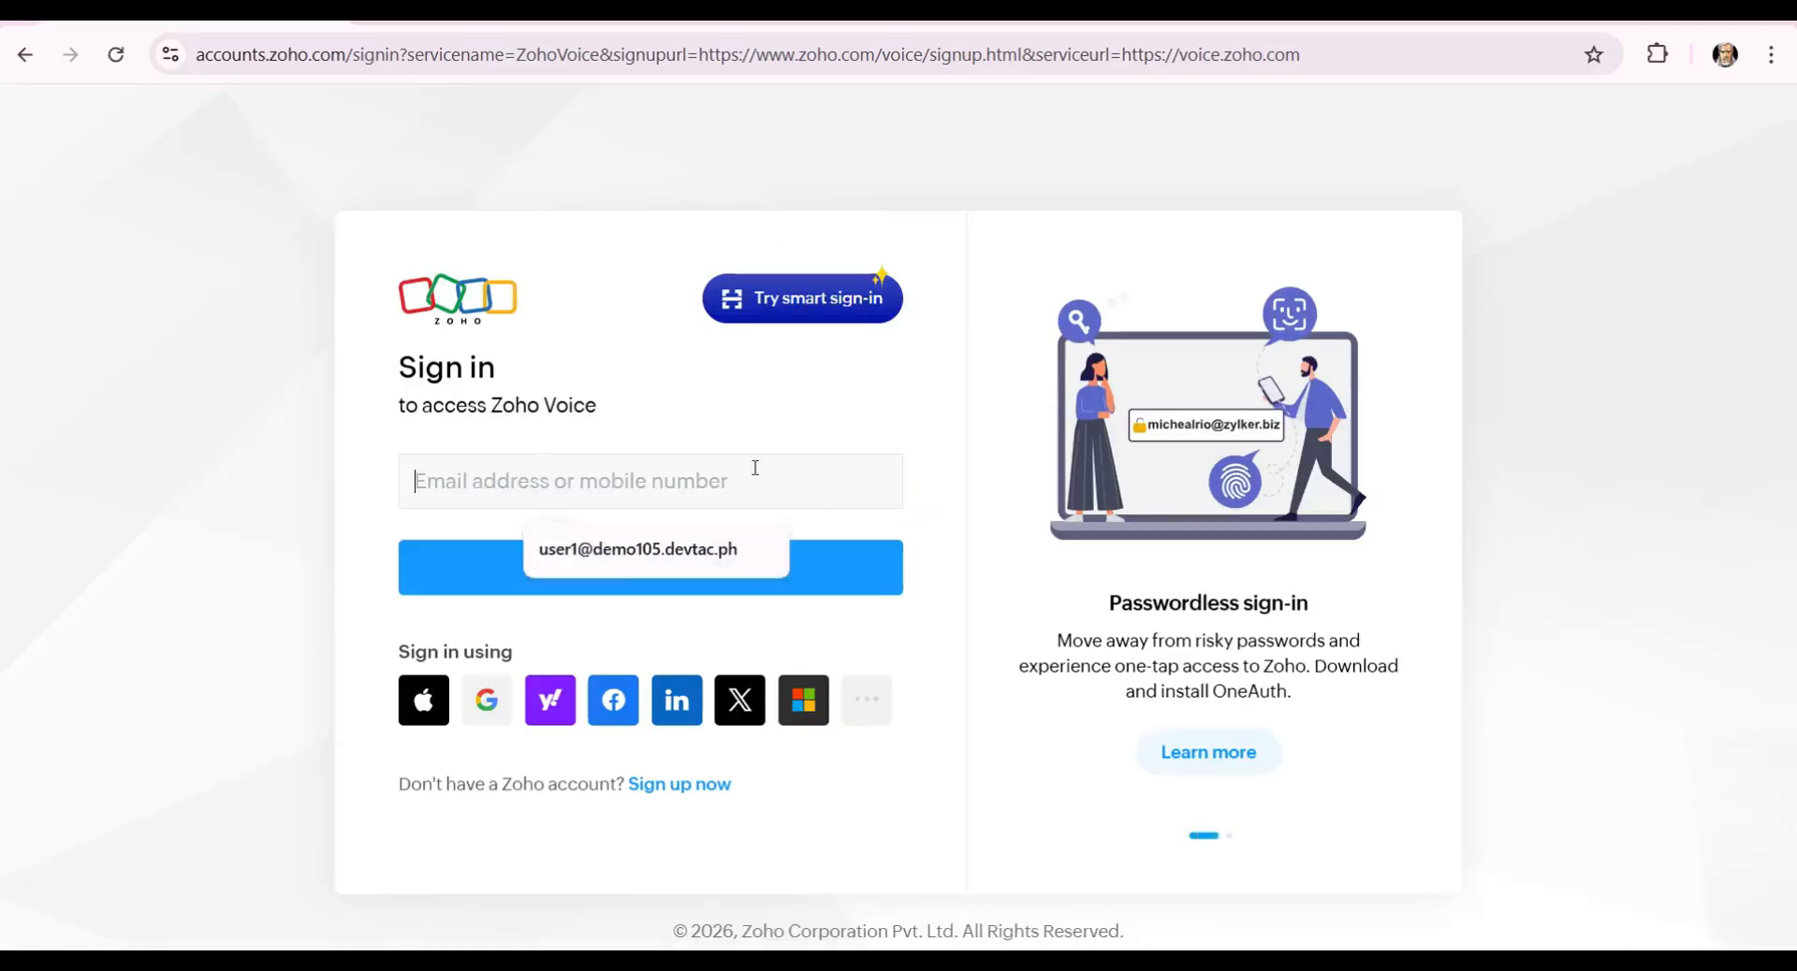
# Sign in with the account e-mail and password, skipping the recovery-option prompt.
pyautogui.click(698, 567)
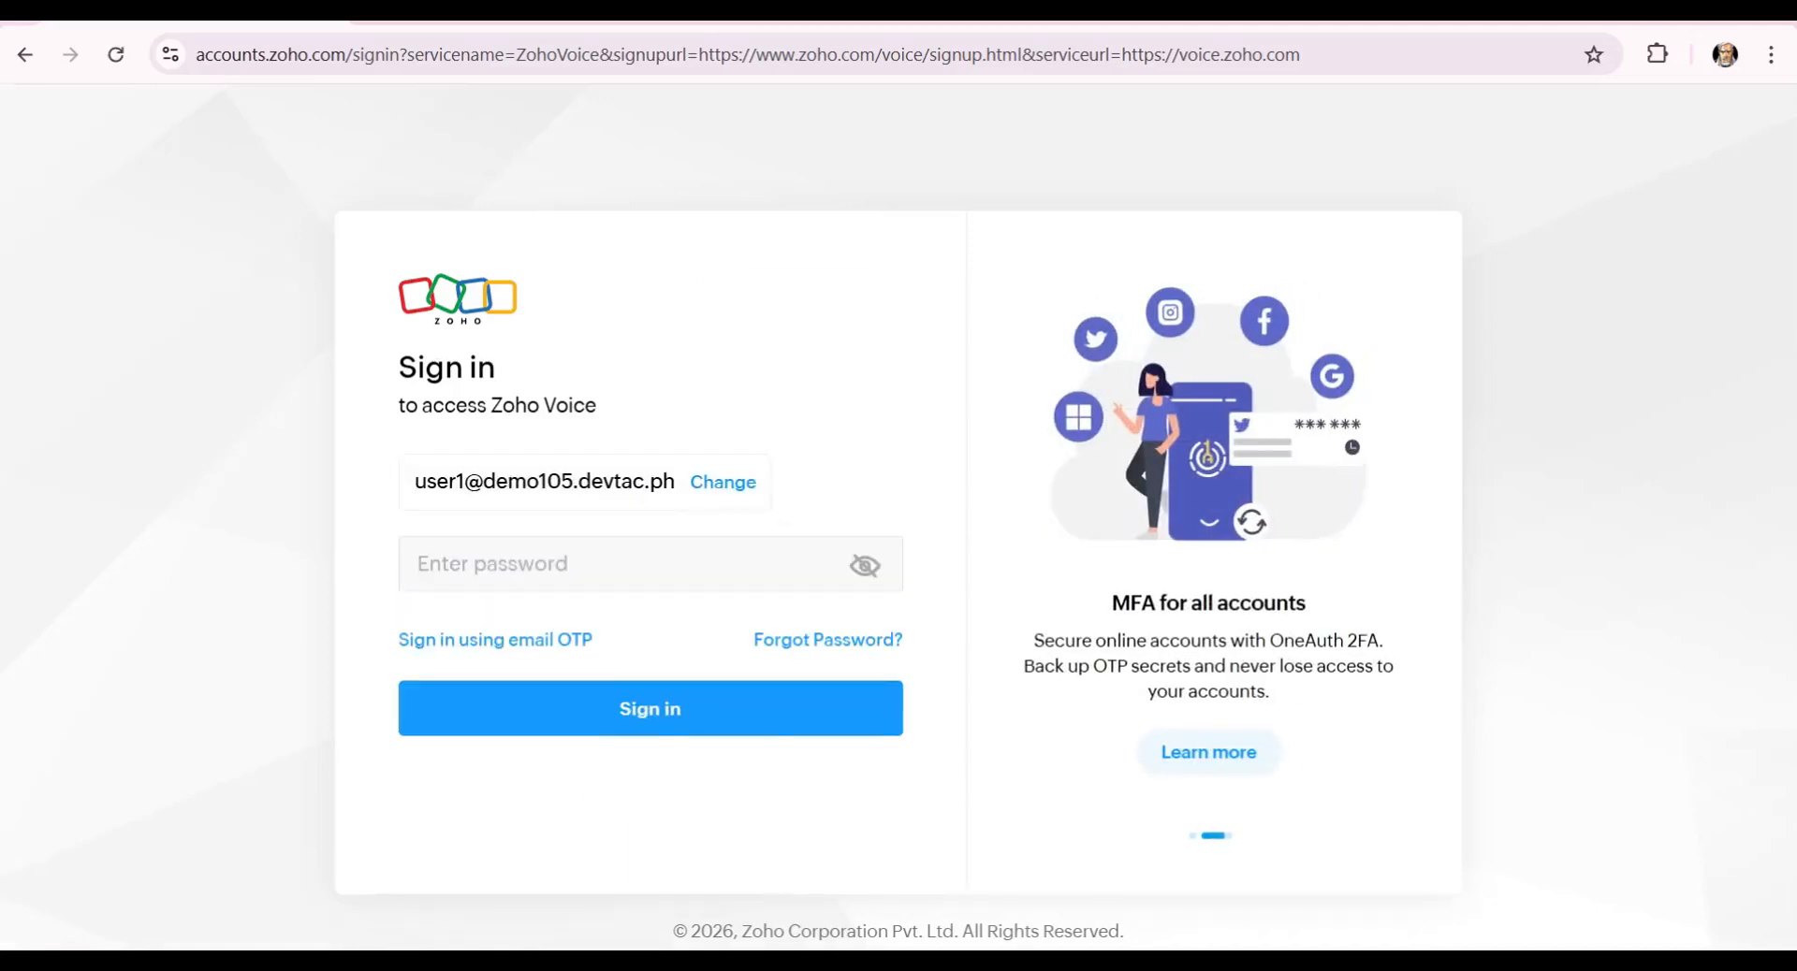
pyautogui.hotkey('ctrl', 'v')
pyautogui.click(727, 713)
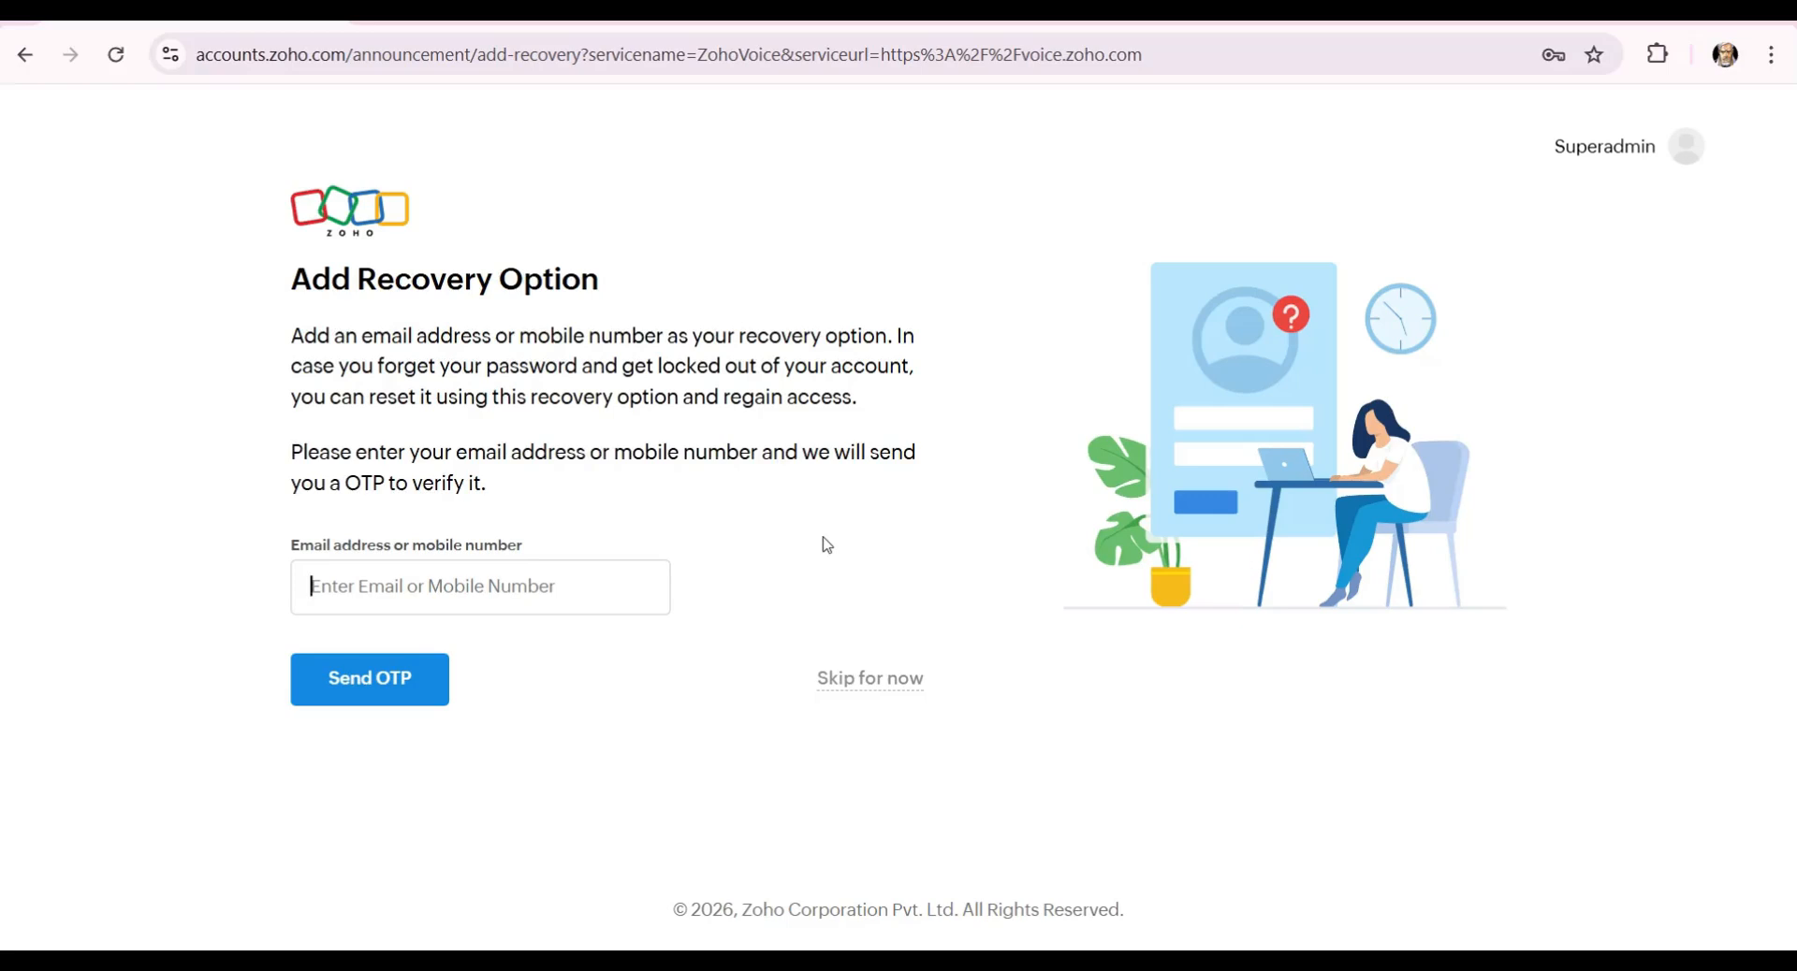
pyautogui.click(884, 682)
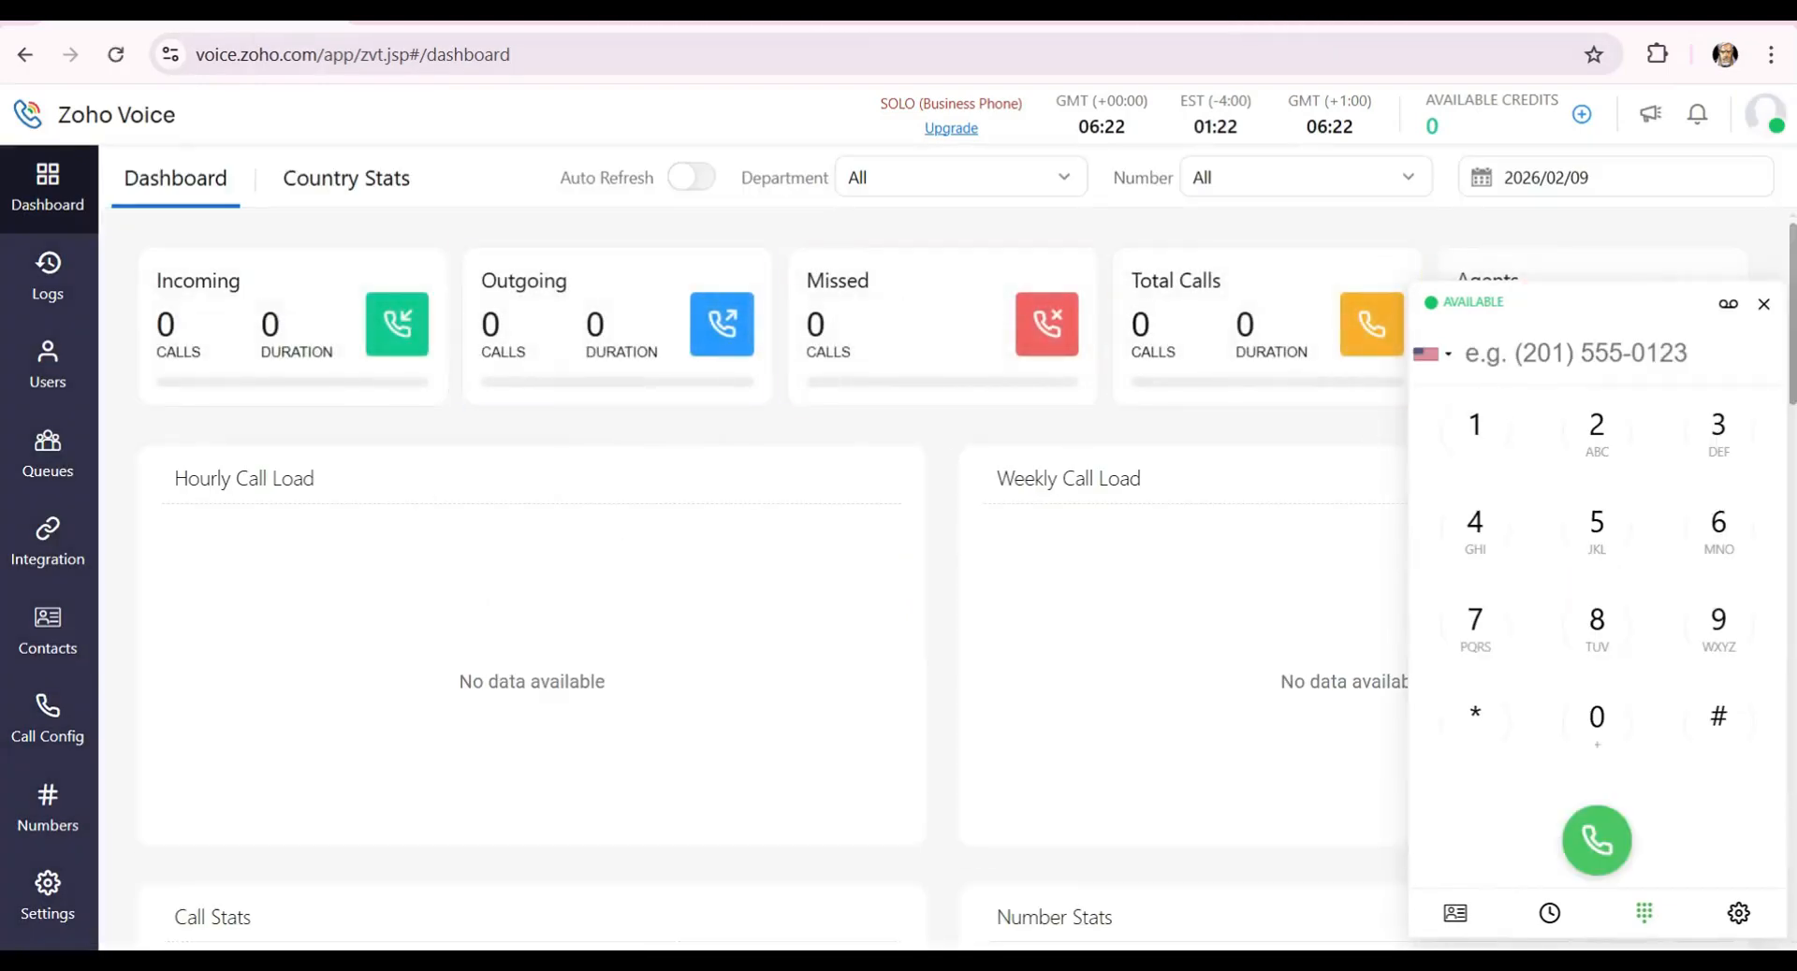
# Close the dialer widget and open Settings on the My Profile page.
pyautogui.click(1763, 304)
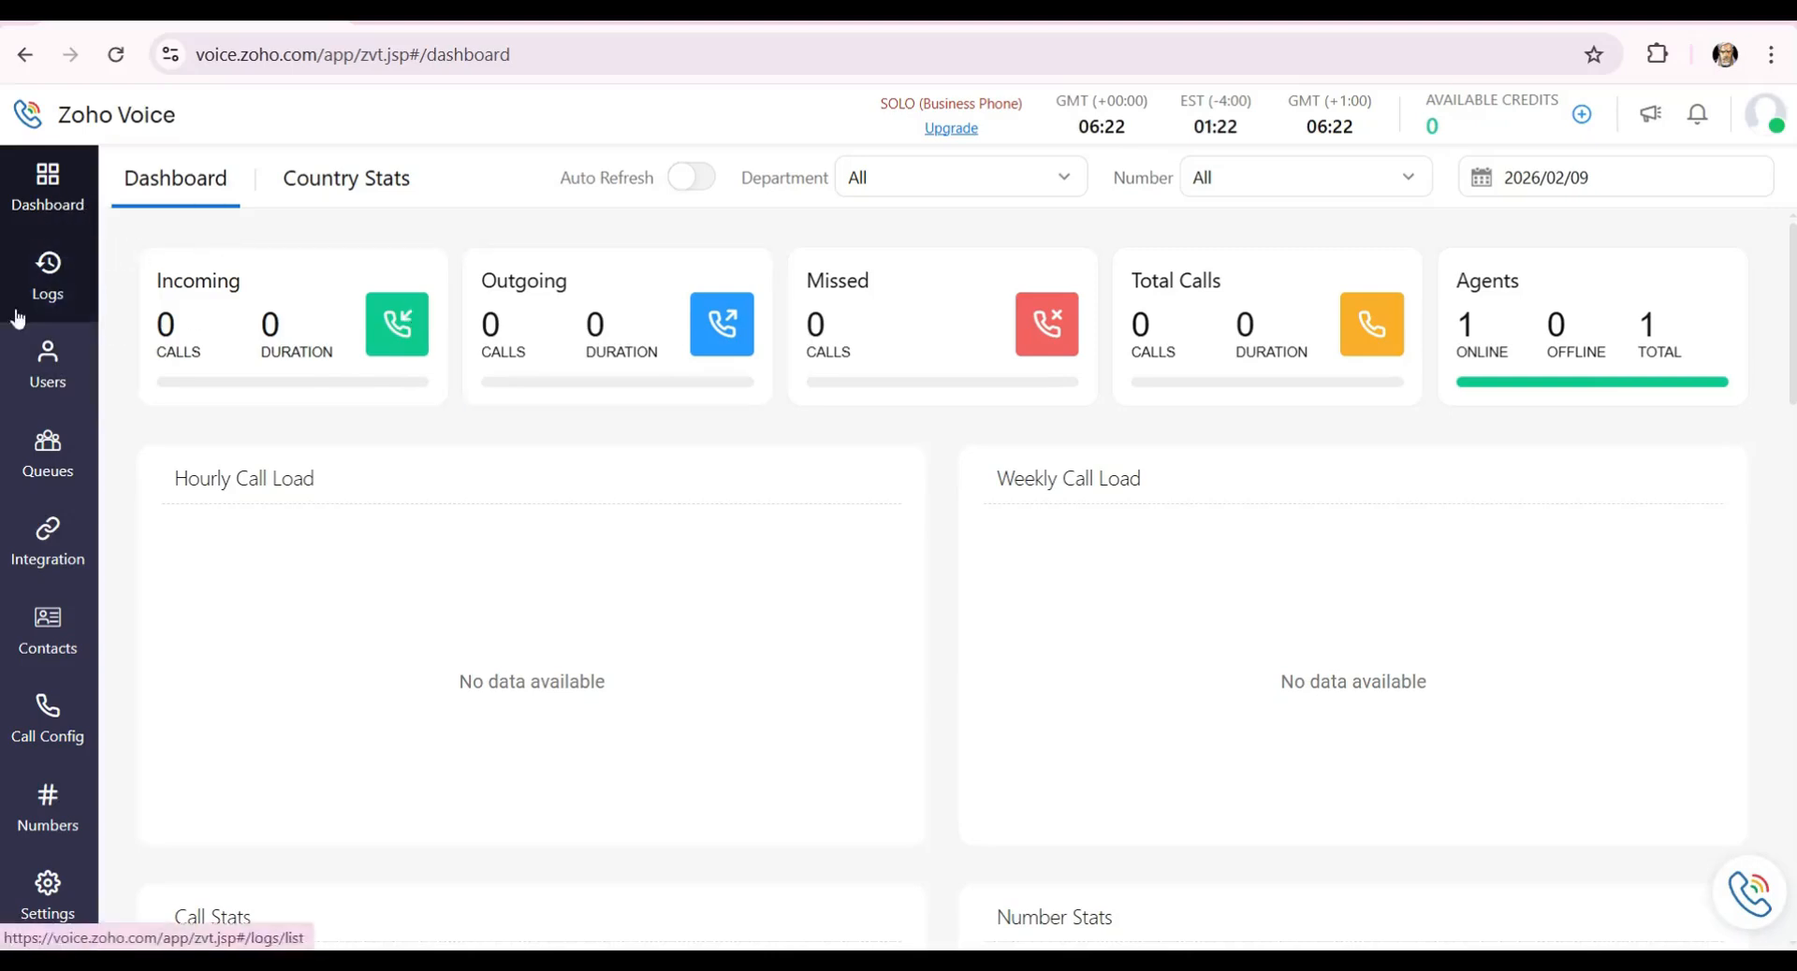
pyautogui.click(47, 906)
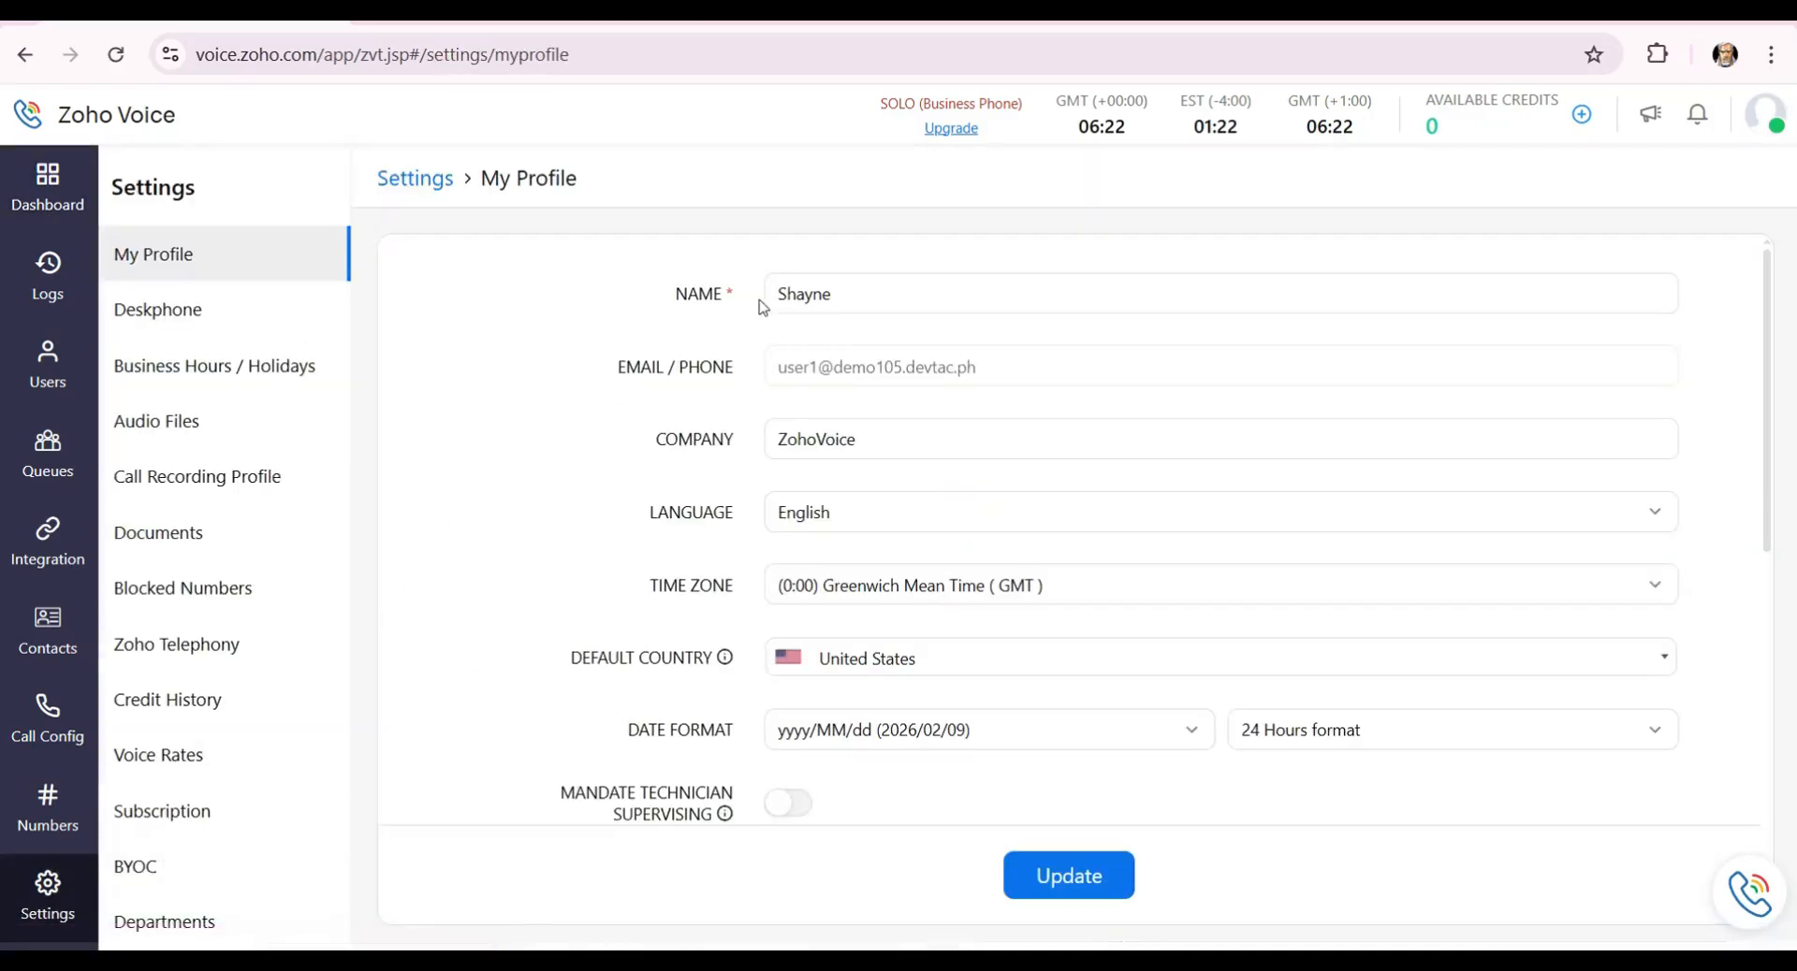
# Browse the profile Time Zone list leaving GMT selected, then open the Contacts list.
pyautogui.click(844, 301)
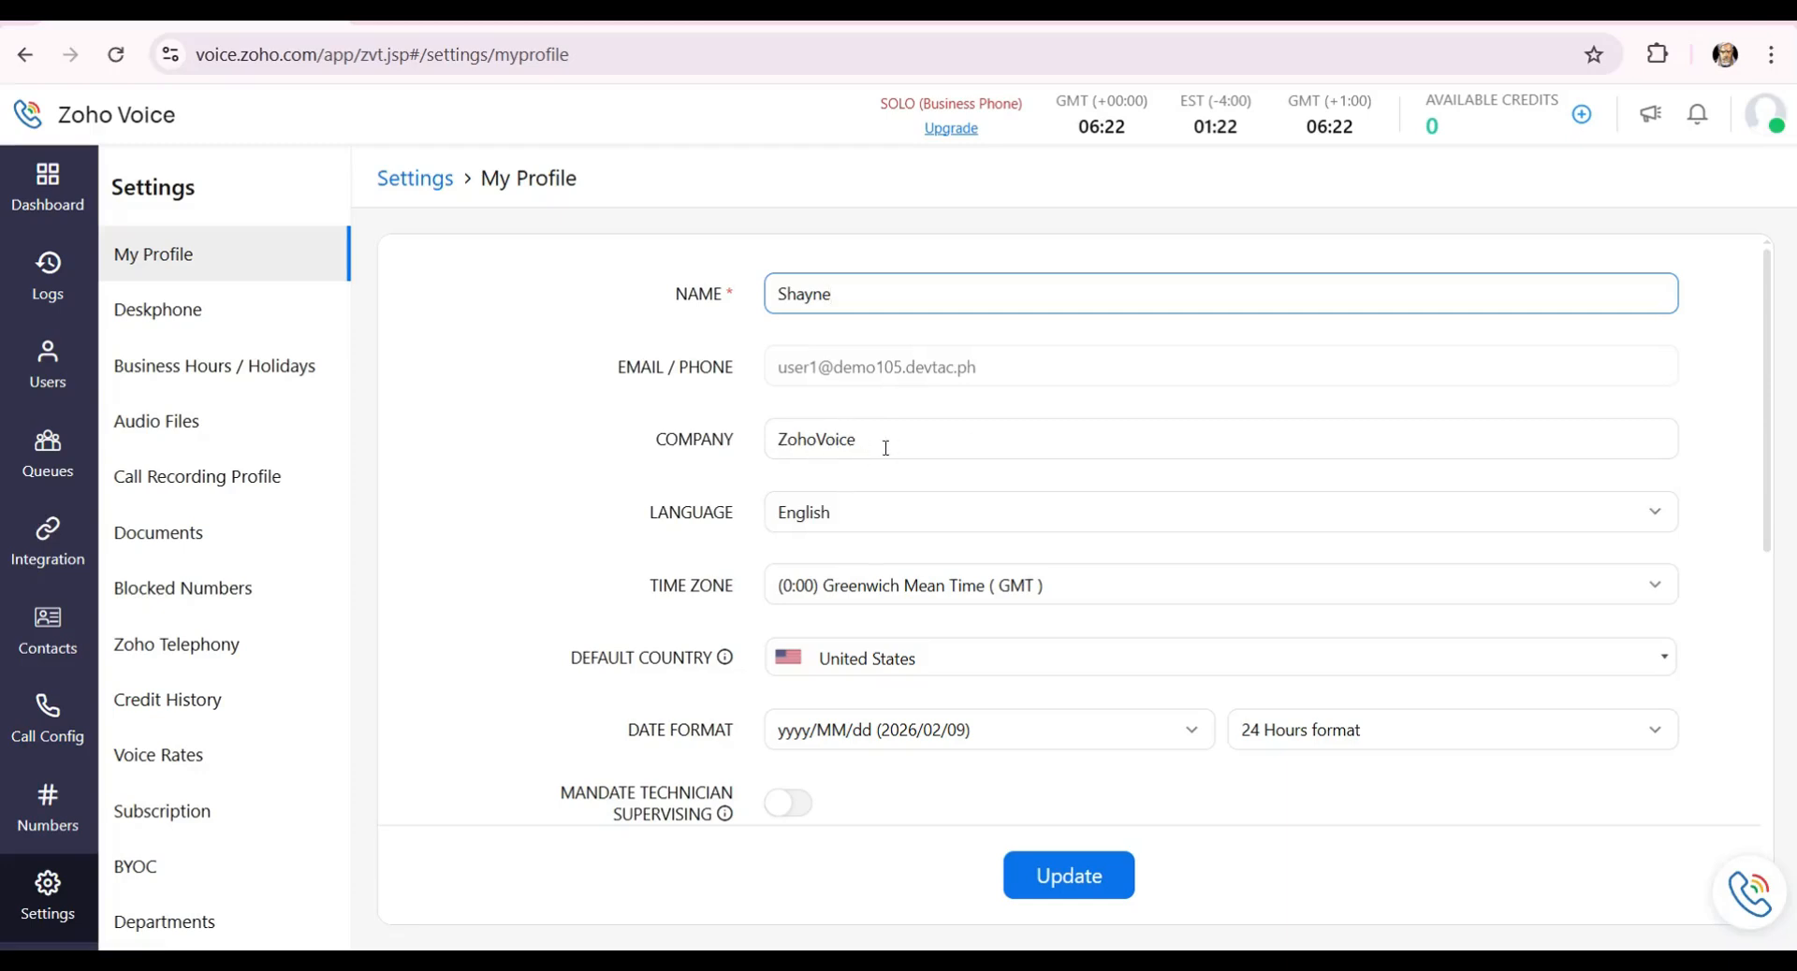
pyautogui.scroll(-1, 899, 474)
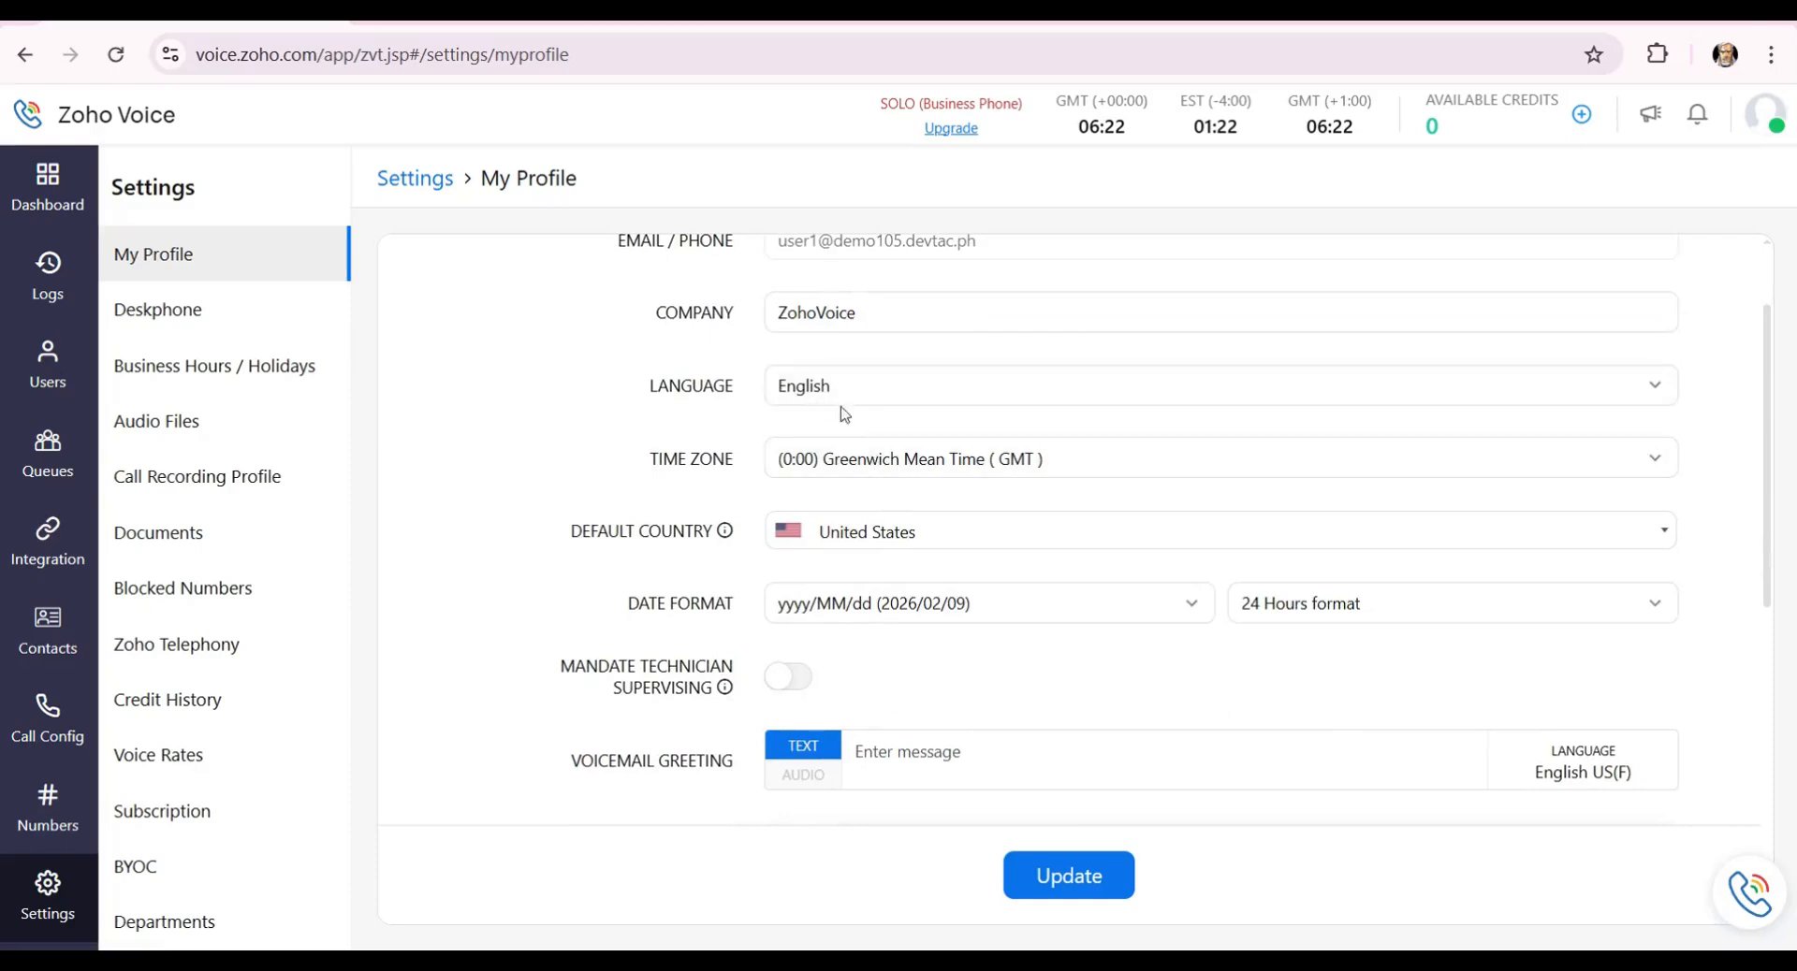
pyautogui.click(1047, 461)
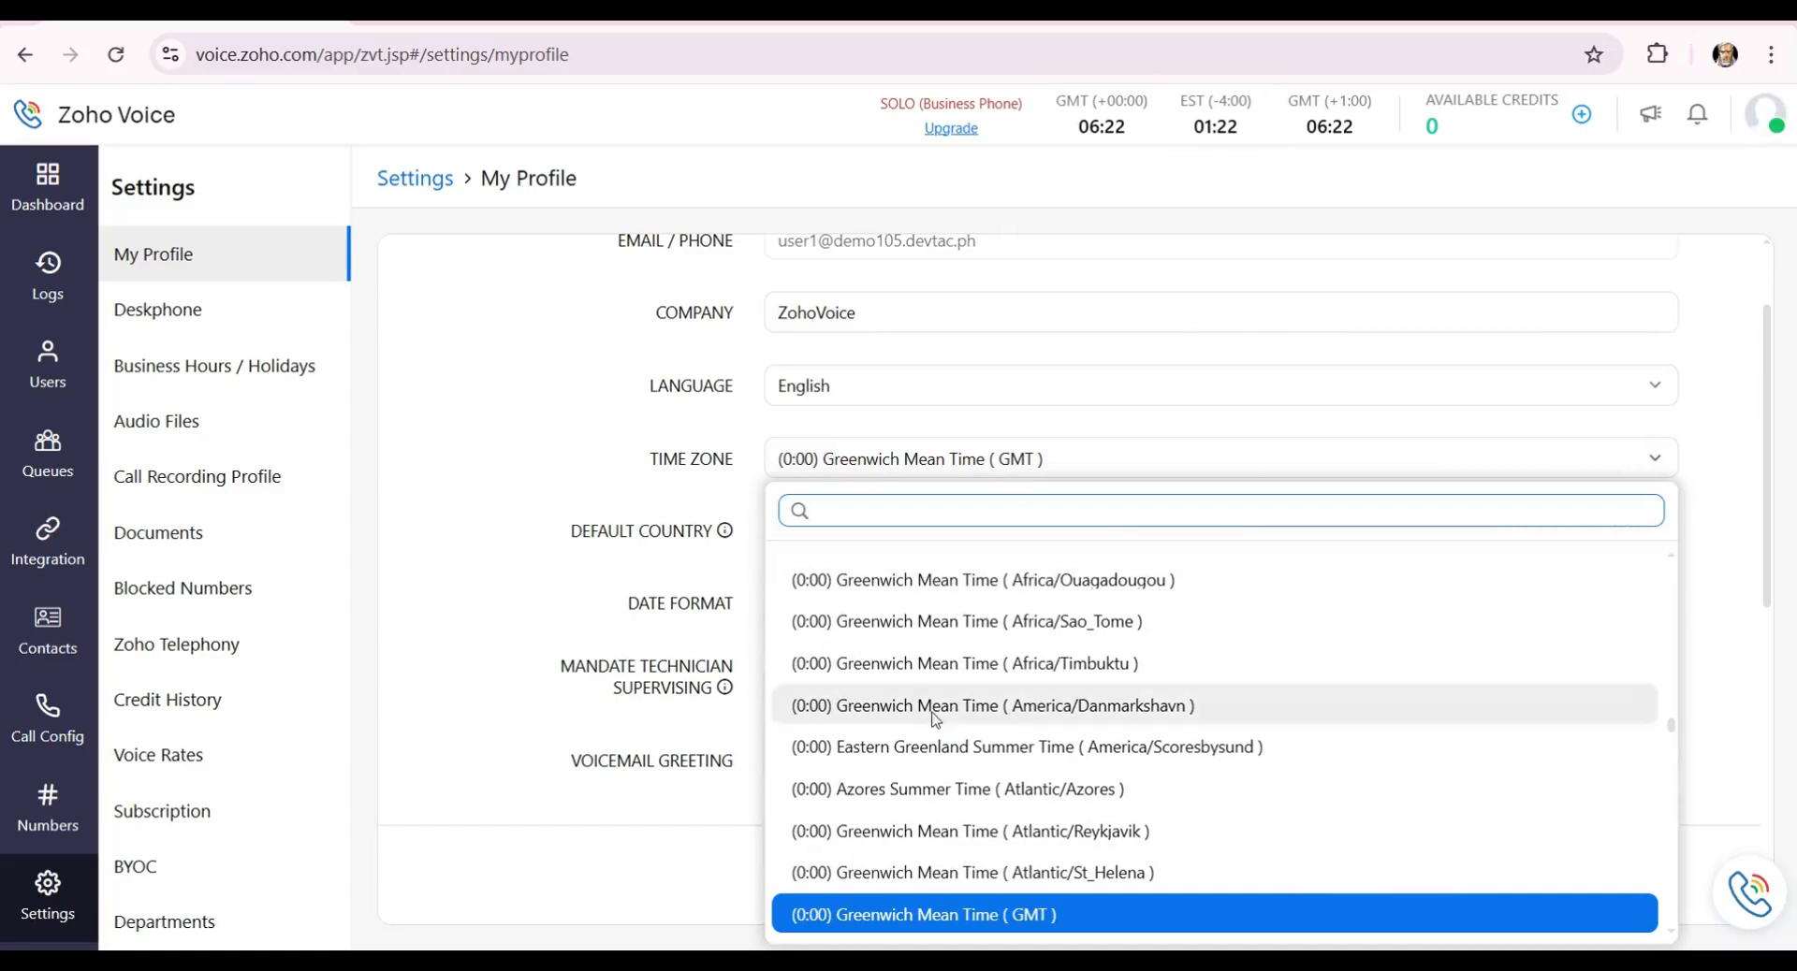
pyautogui.scroll(5, 975, 702)
pyautogui.scroll(-15, 978, 704)
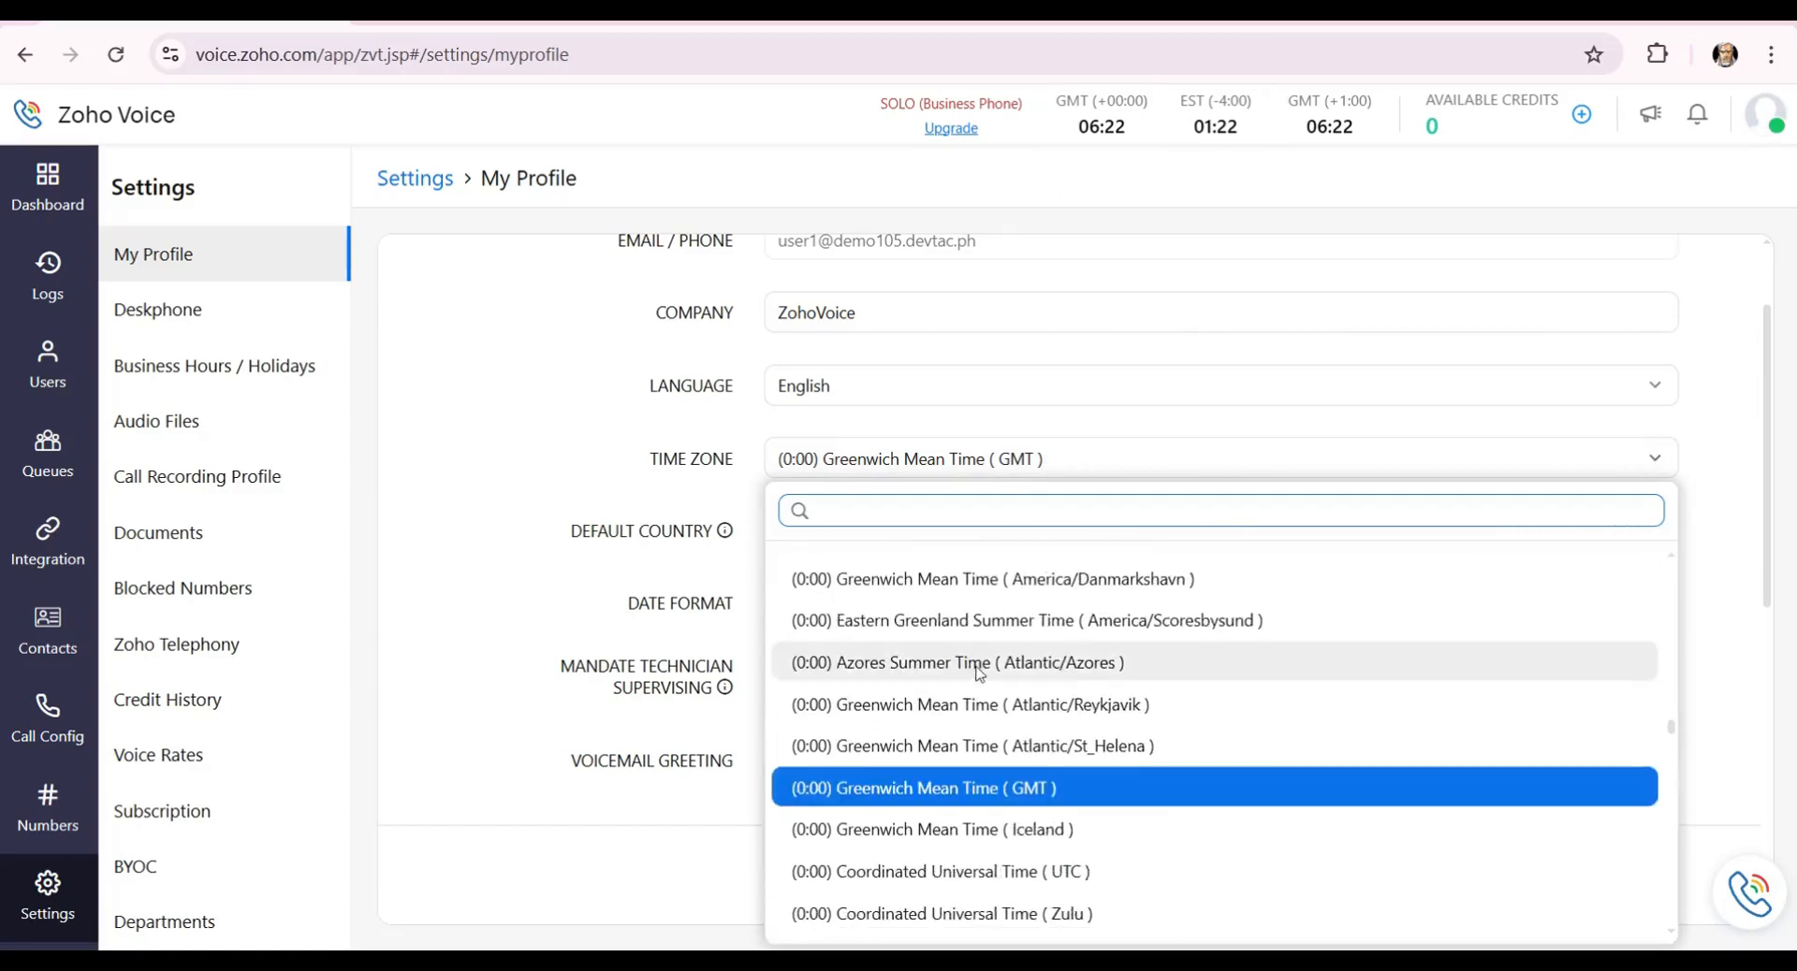
pyautogui.click(1047, 464)
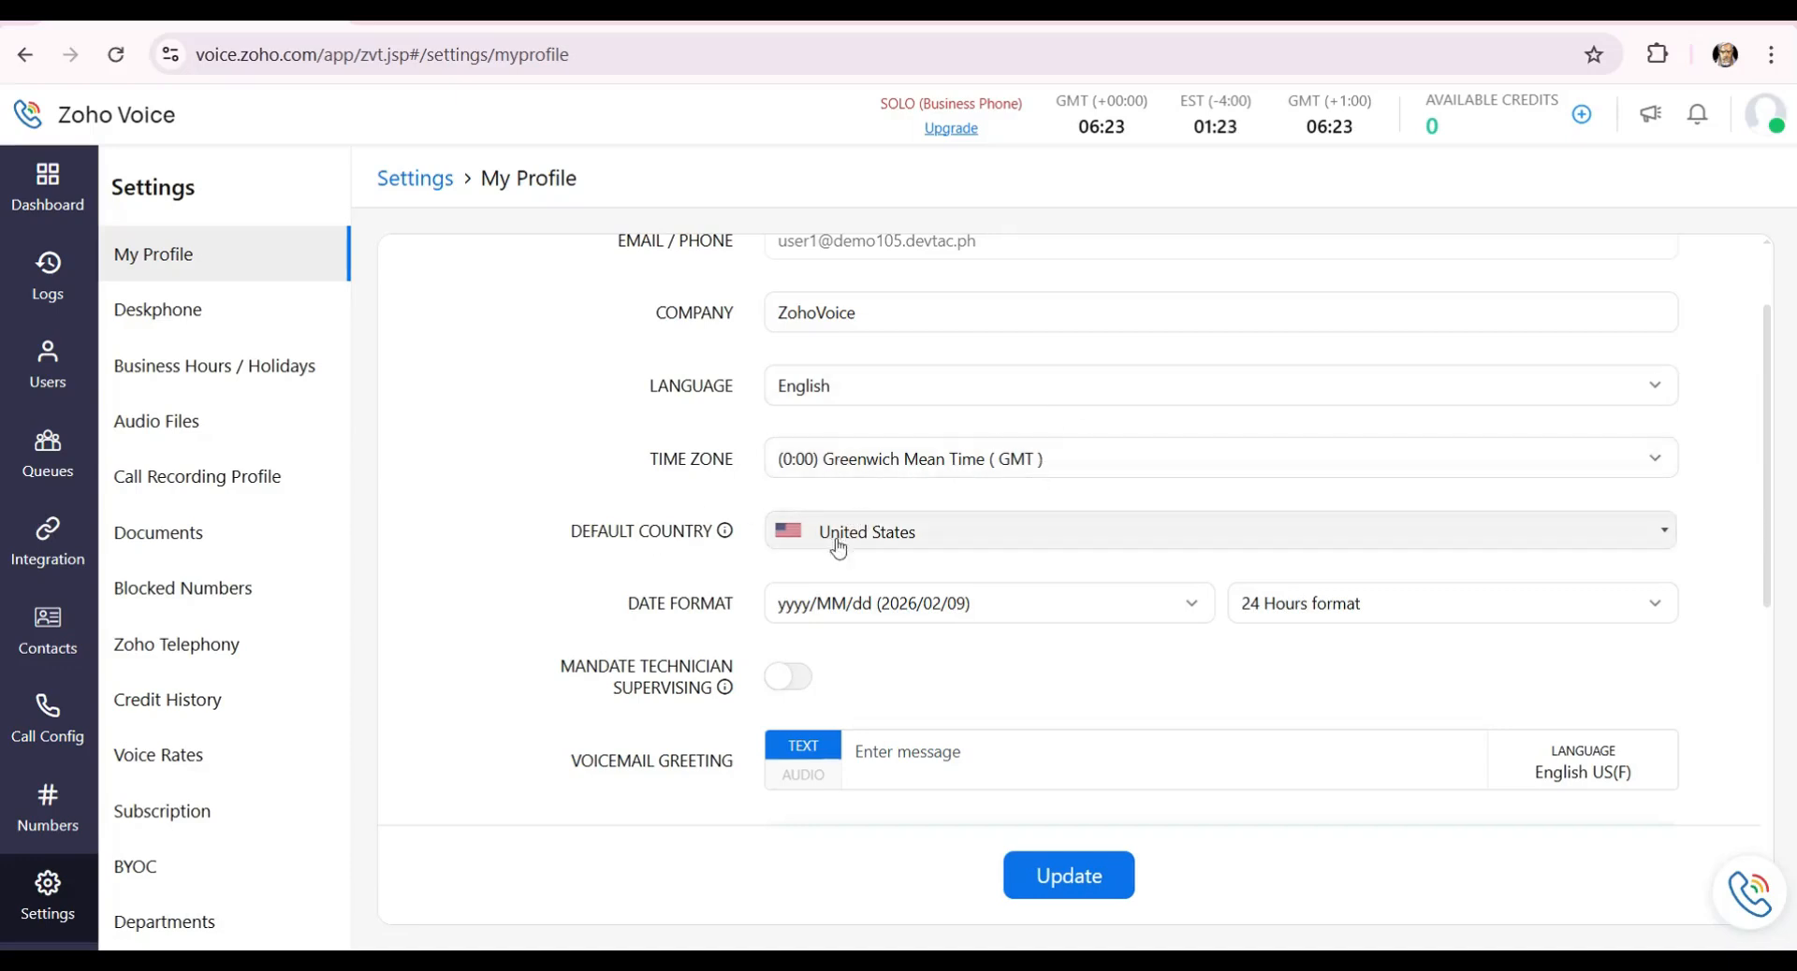
pyautogui.moveTo(730, 538)
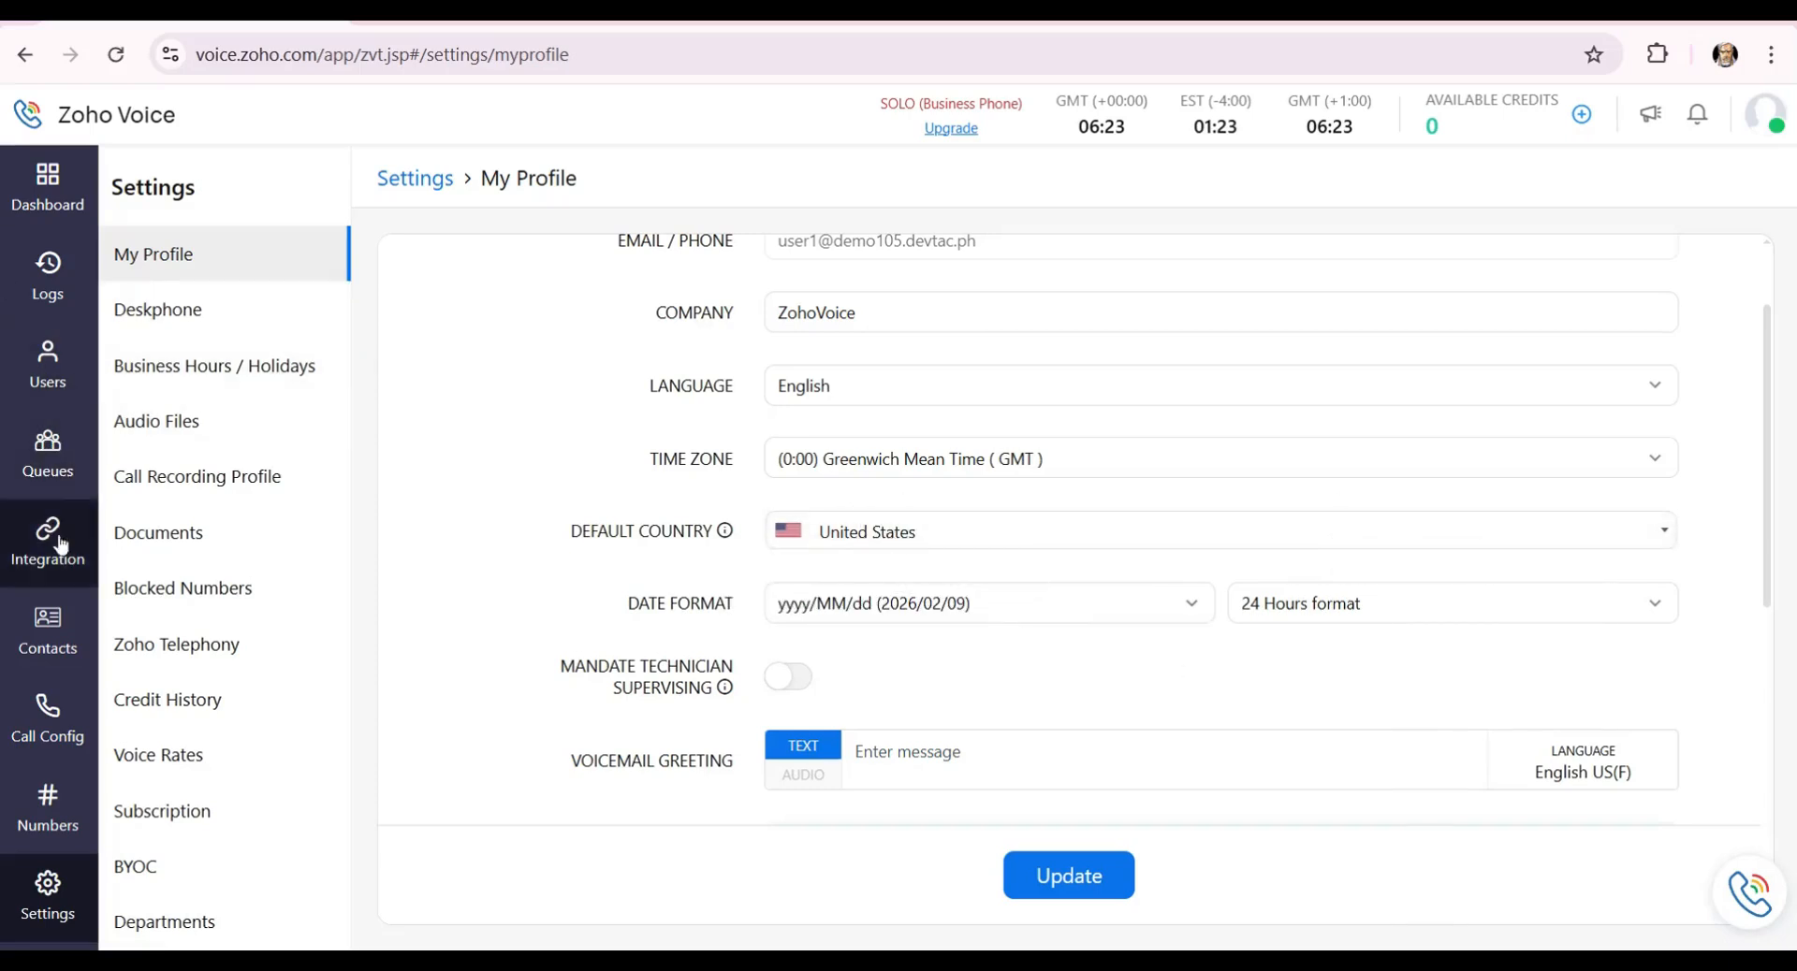
pyautogui.click(53, 659)
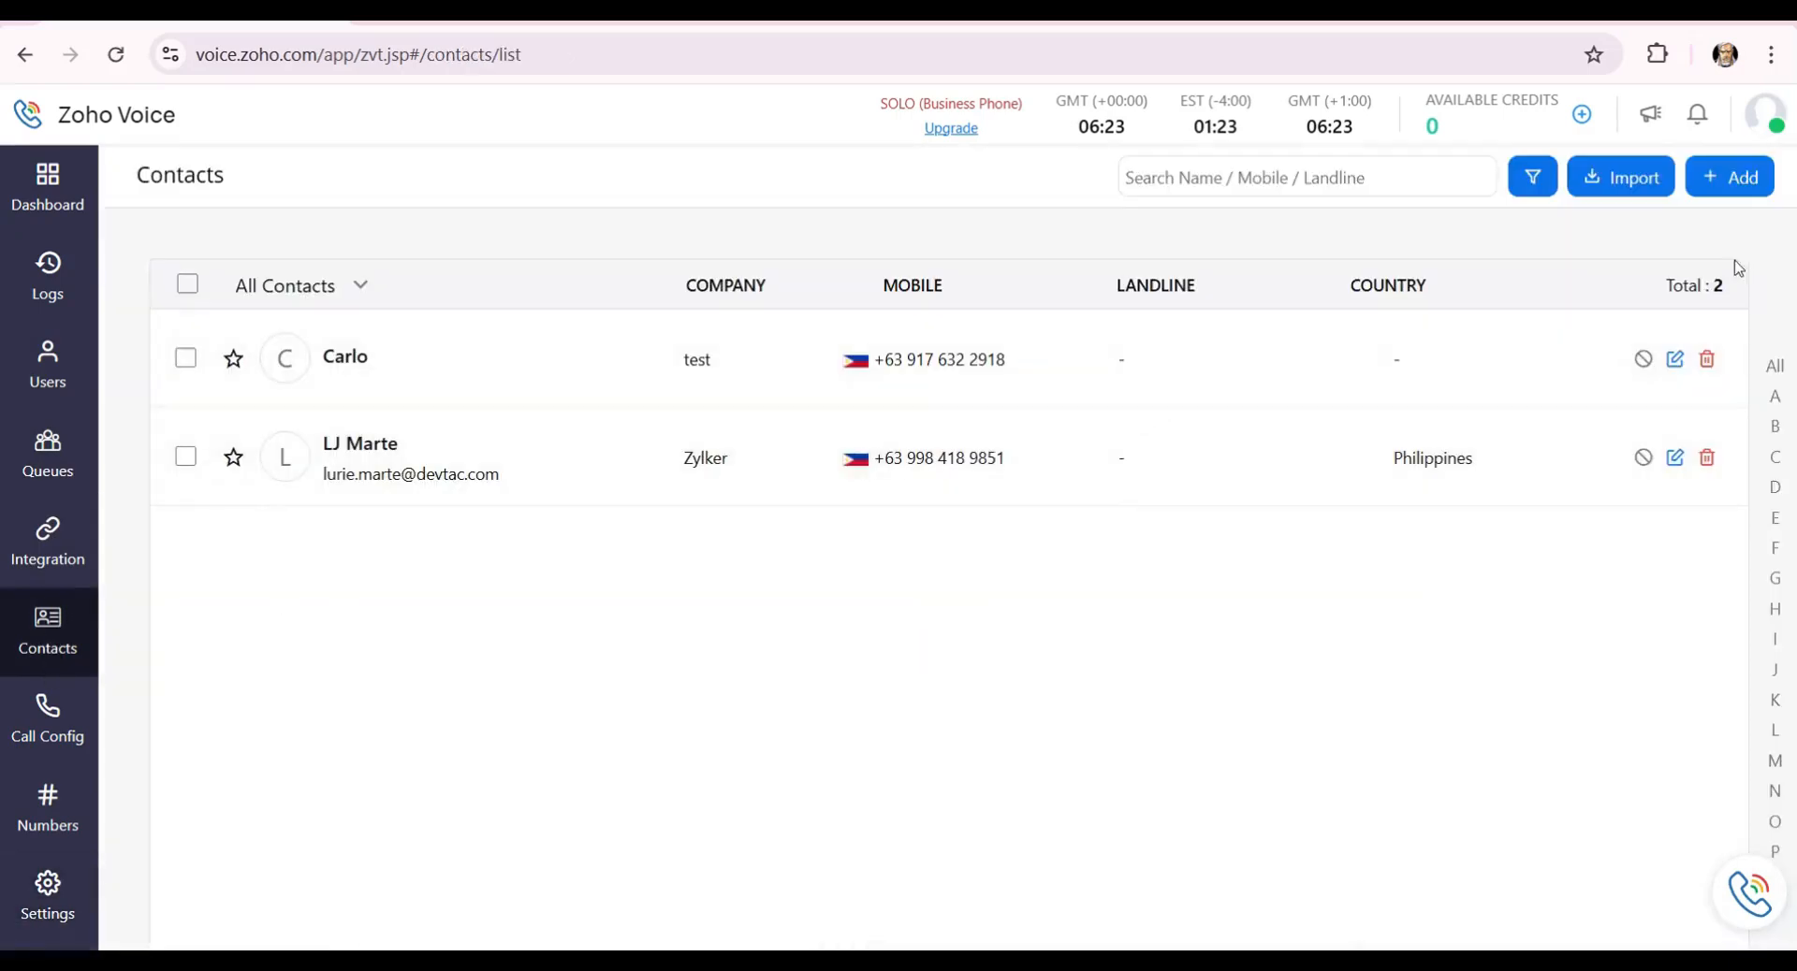
# Open the new-contact form, cancel it unsaved, and return to My Profile settings.
pyautogui.click(1714, 182)
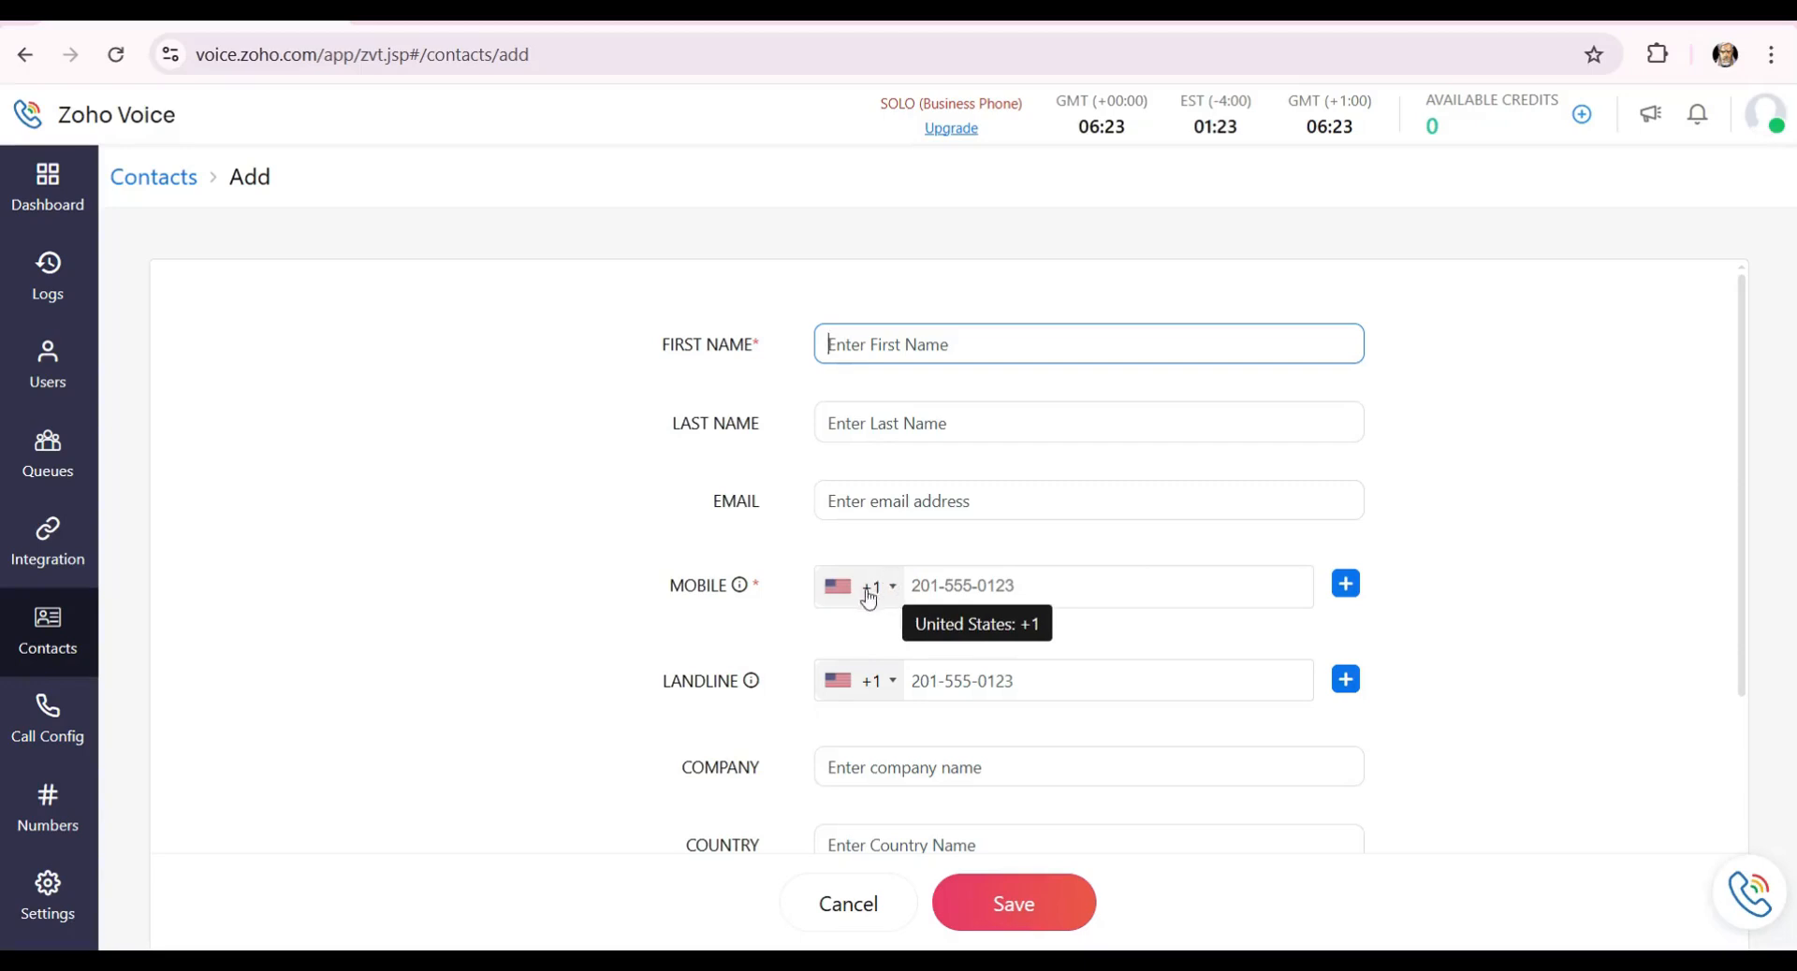
pyautogui.click(821, 905)
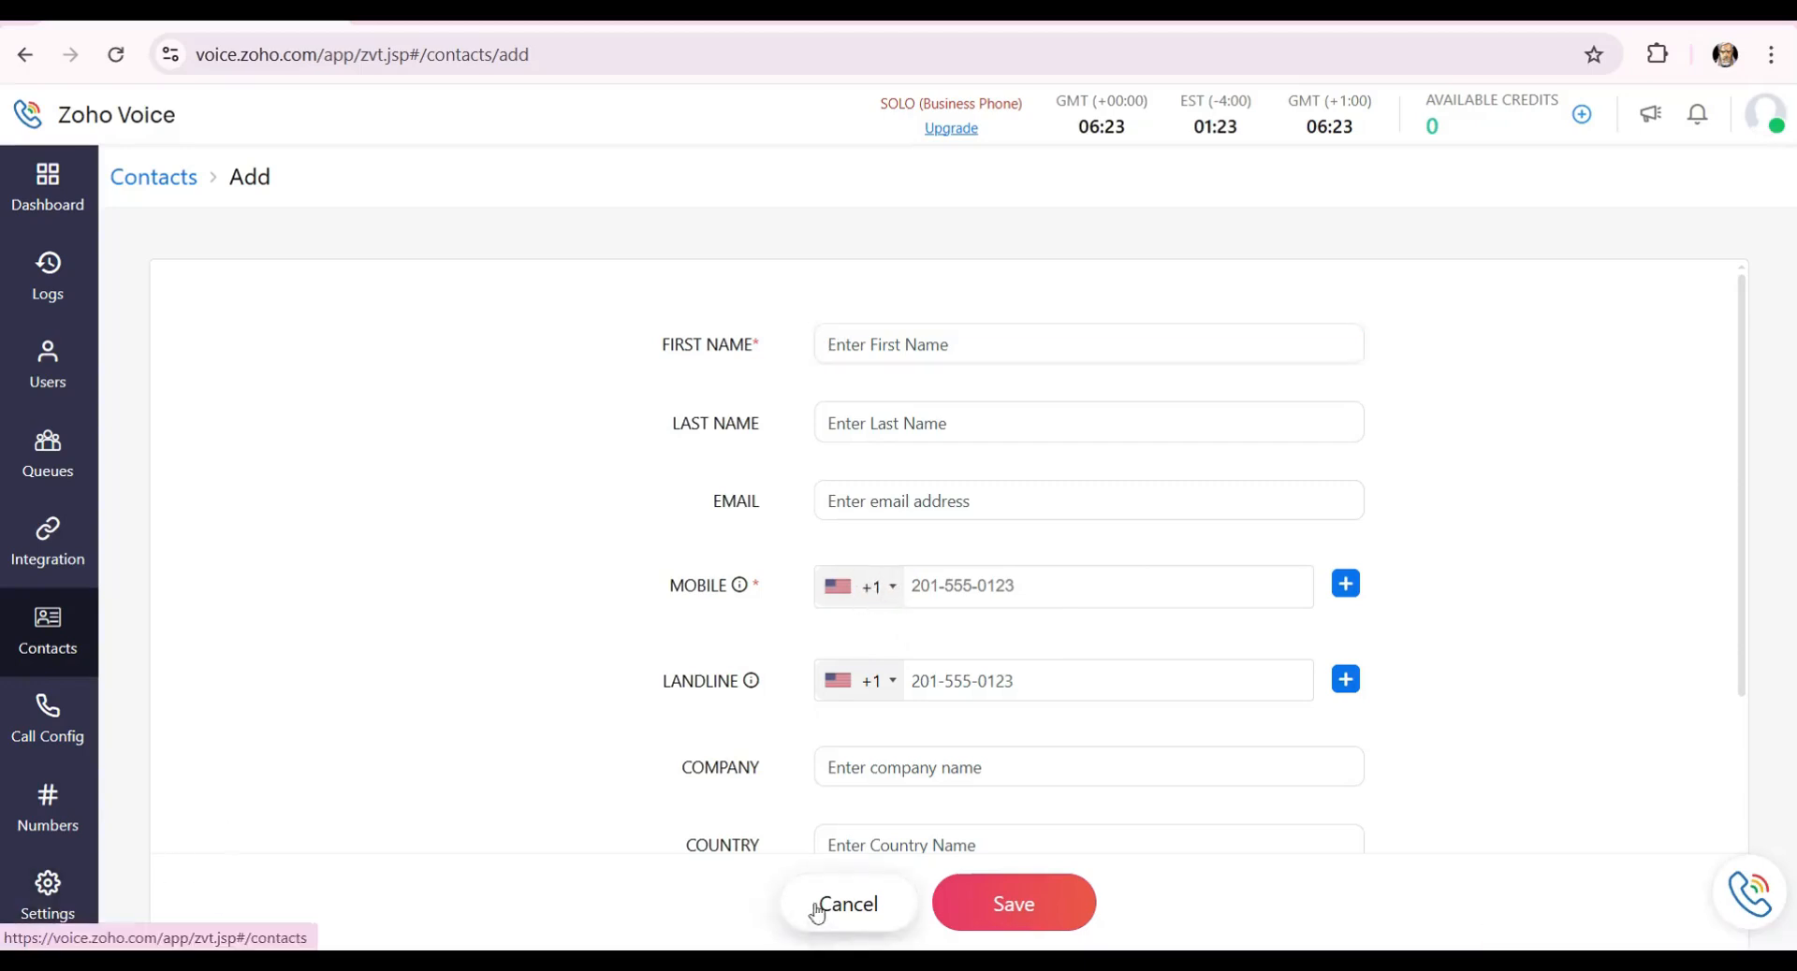
pyautogui.click(67, 898)
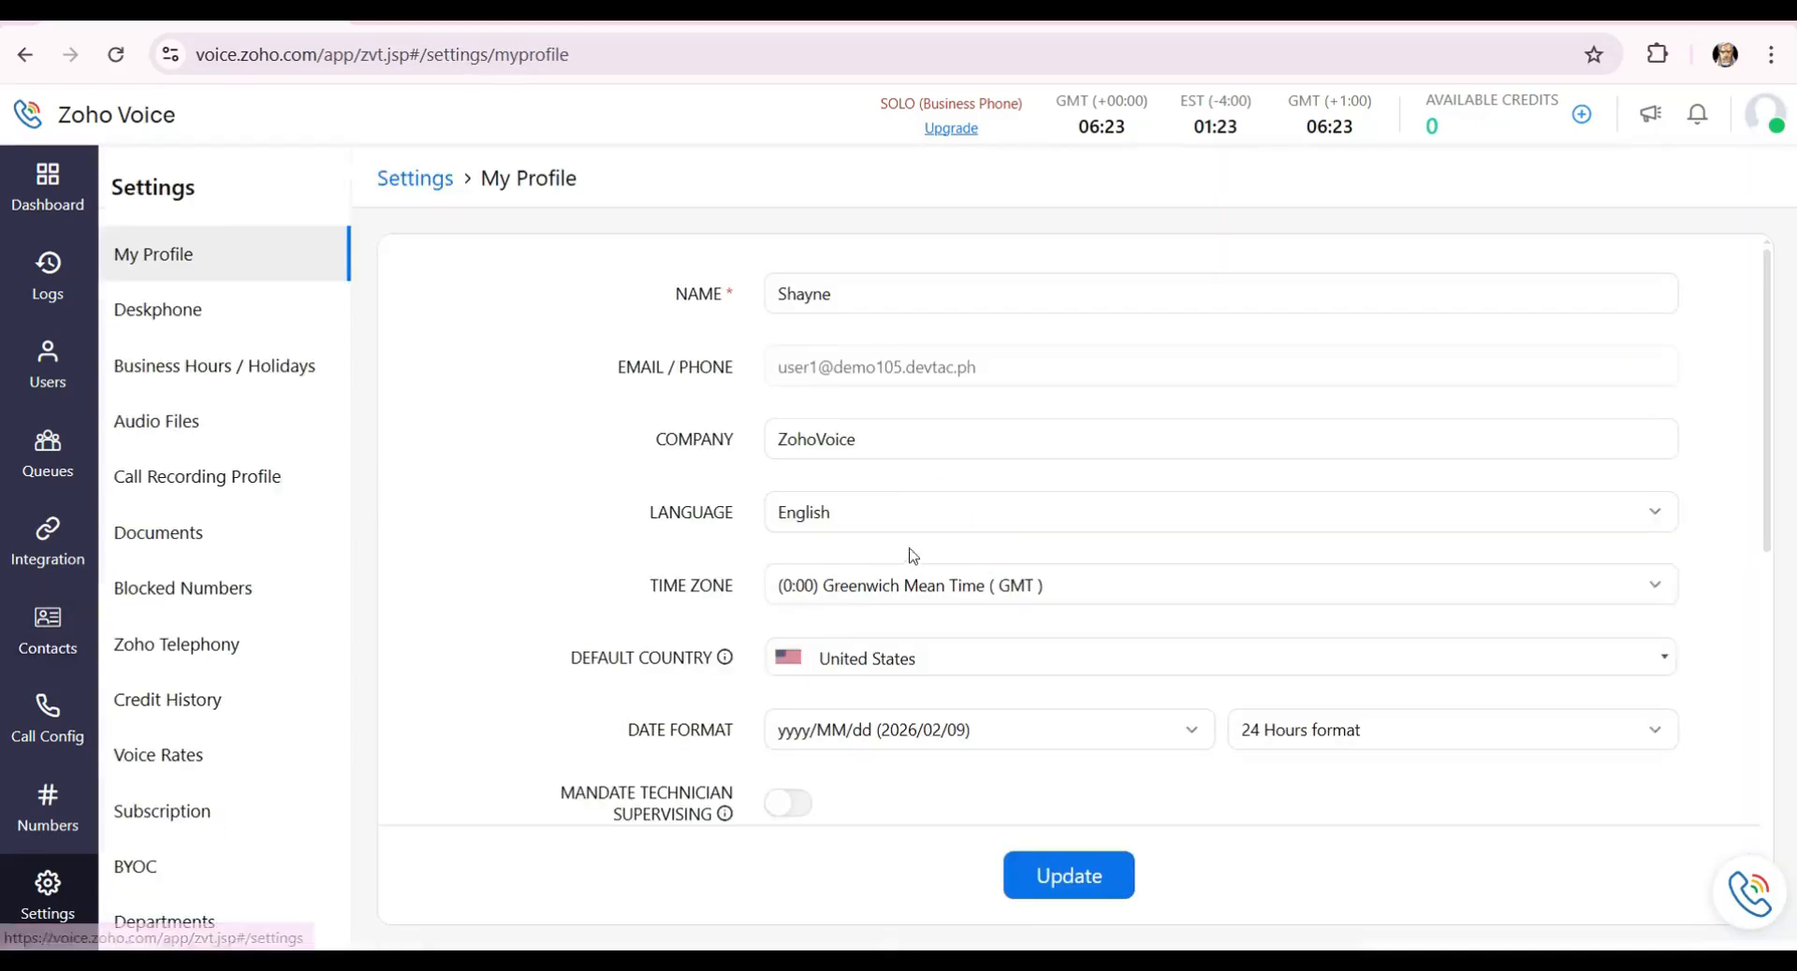
pyautogui.scroll(-1, 898, 655)
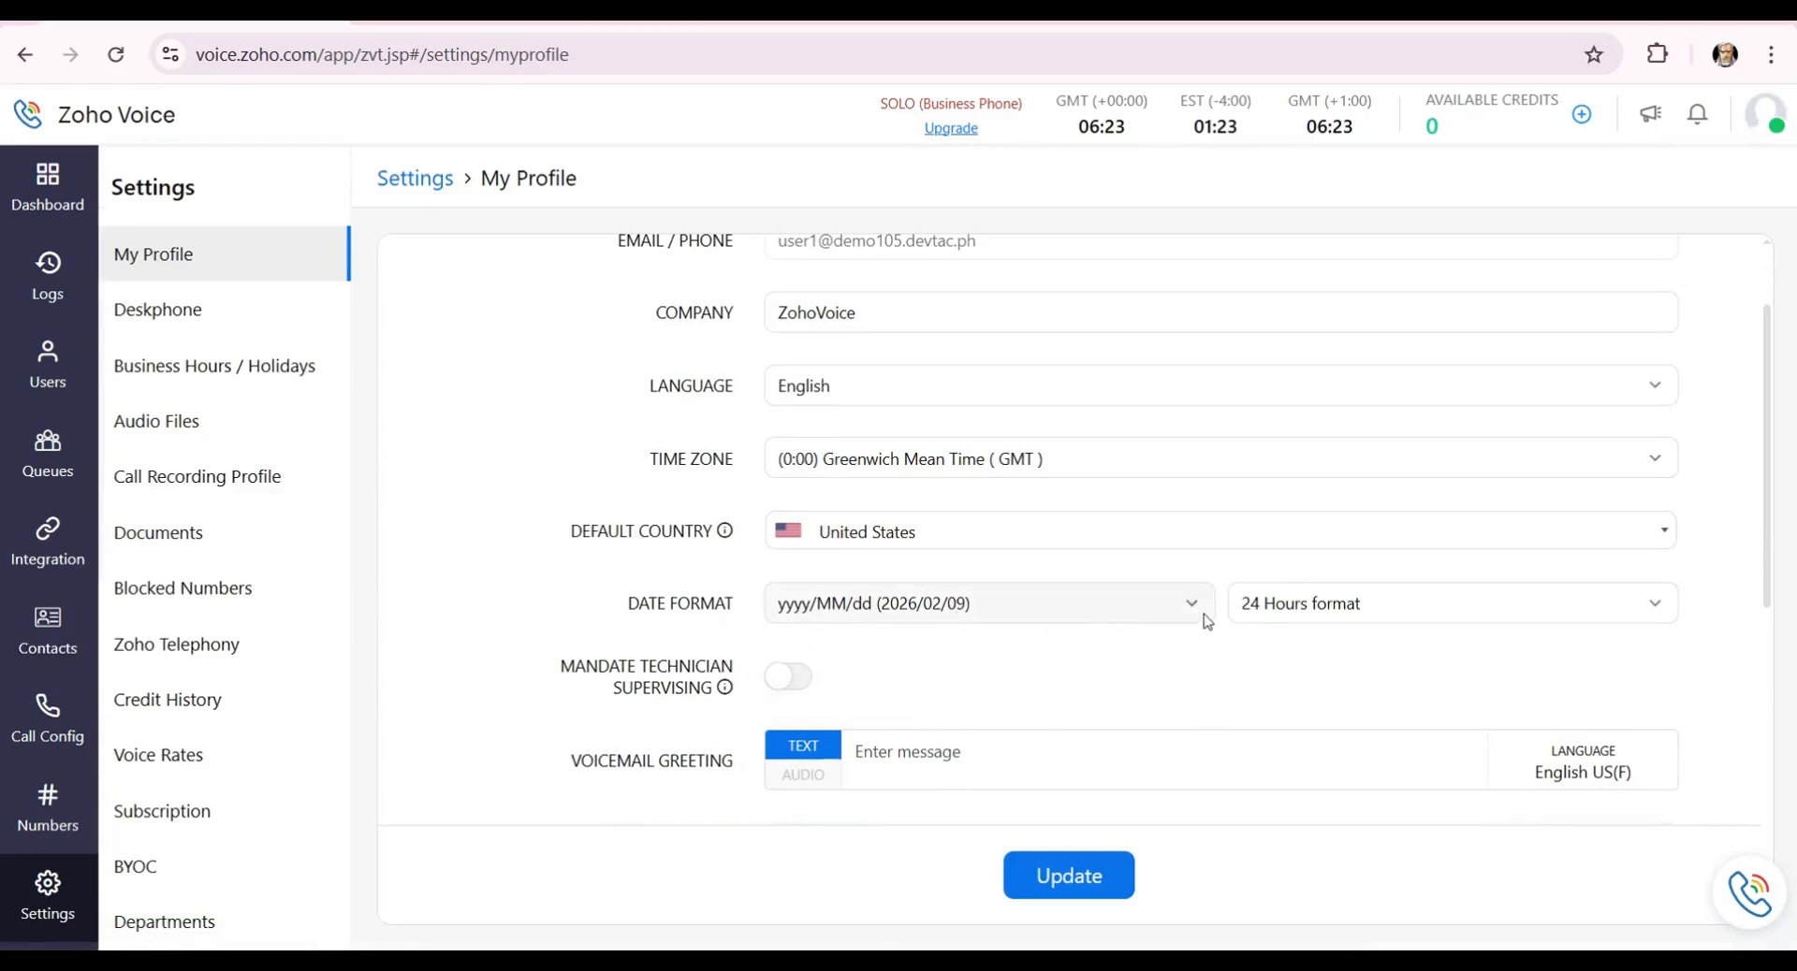
pyautogui.click(884, 610)
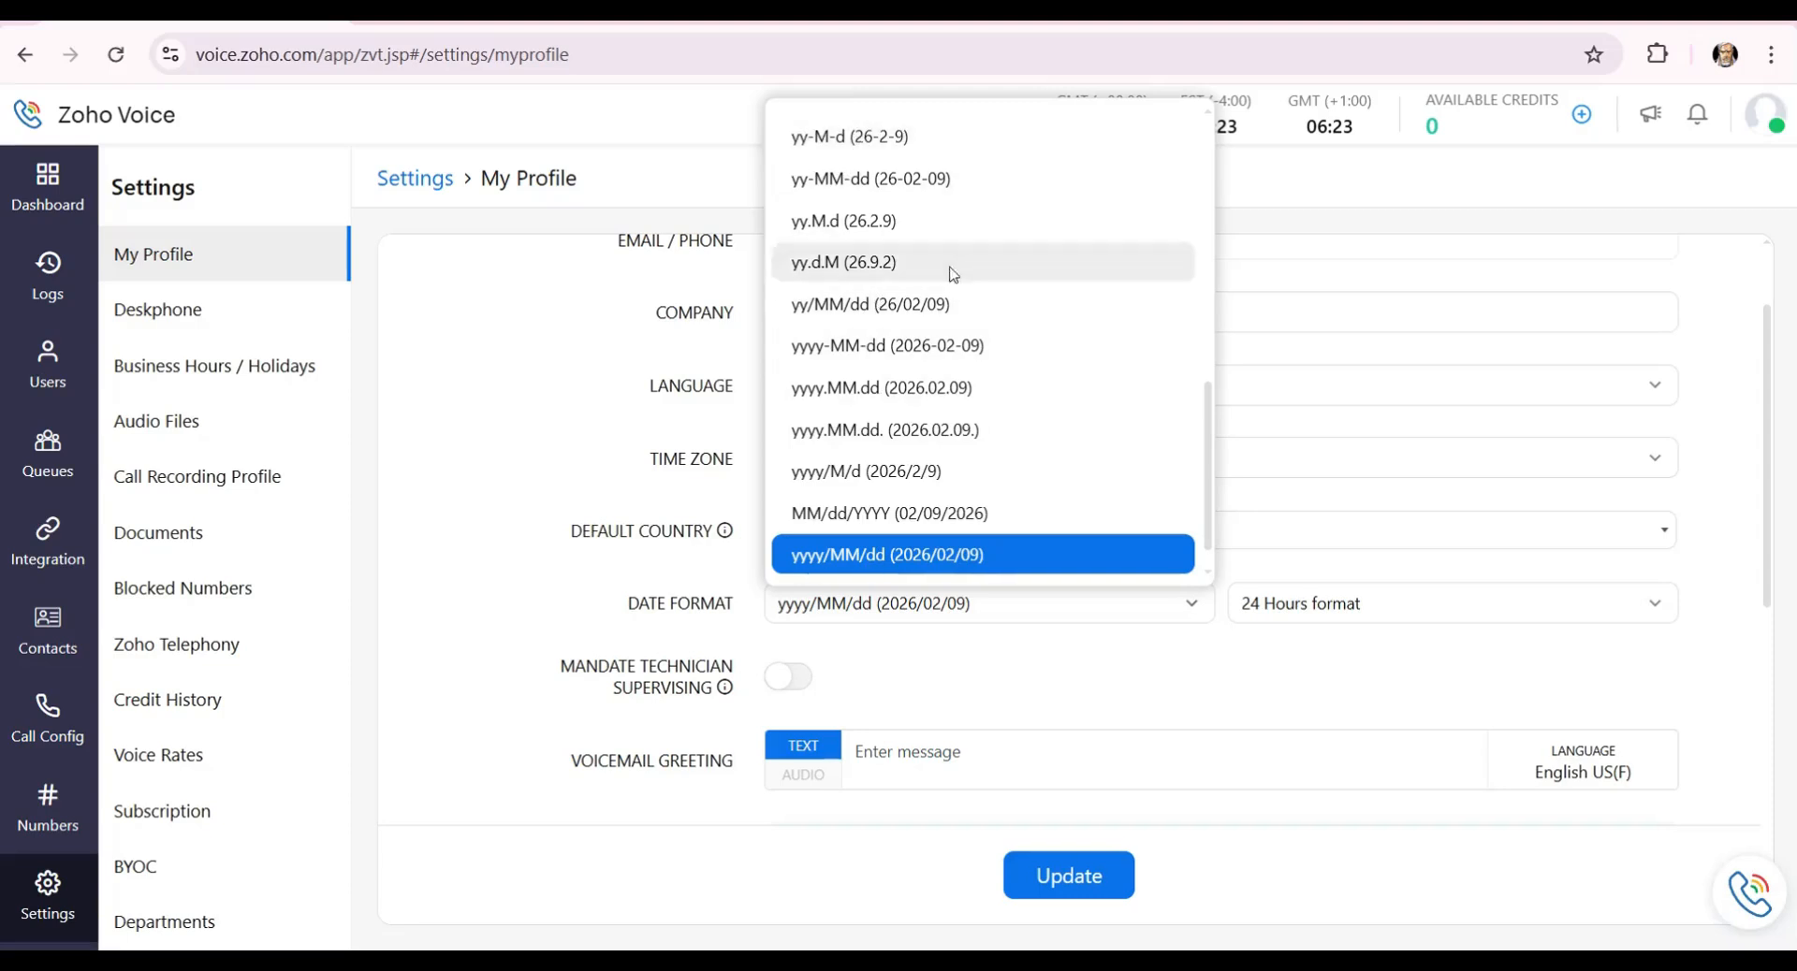
pyautogui.click(1029, 608)
pyautogui.click(1399, 618)
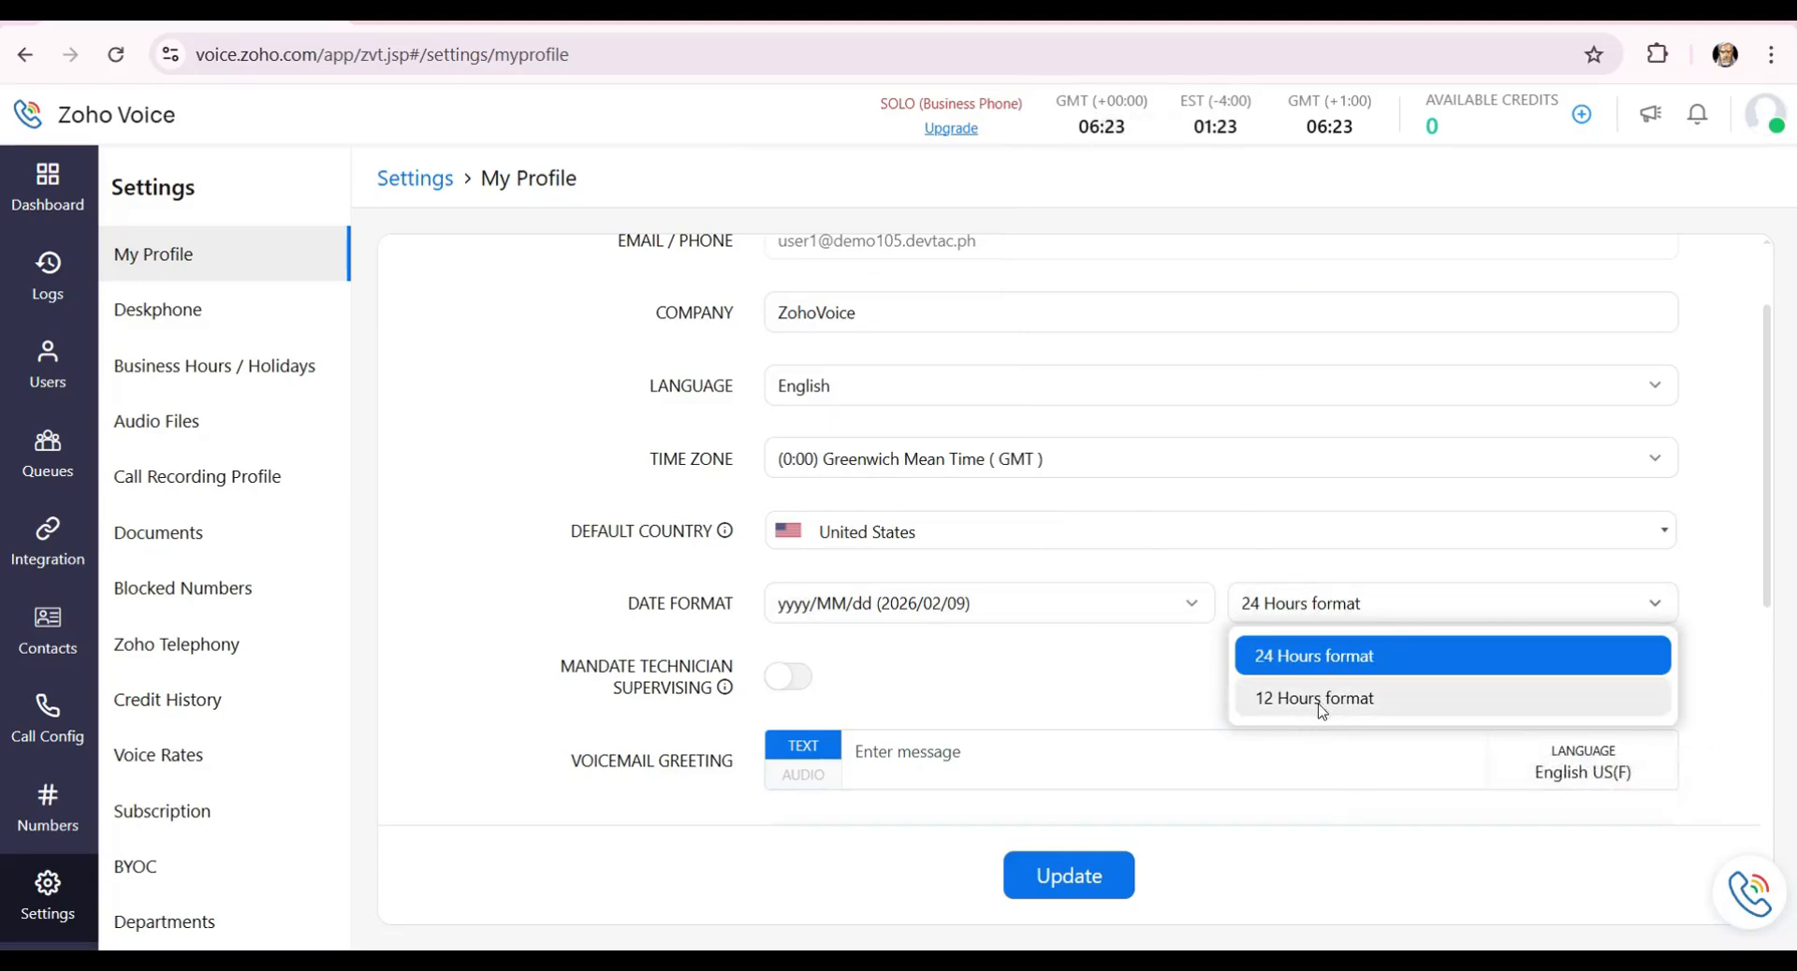
pyautogui.click(1362, 610)
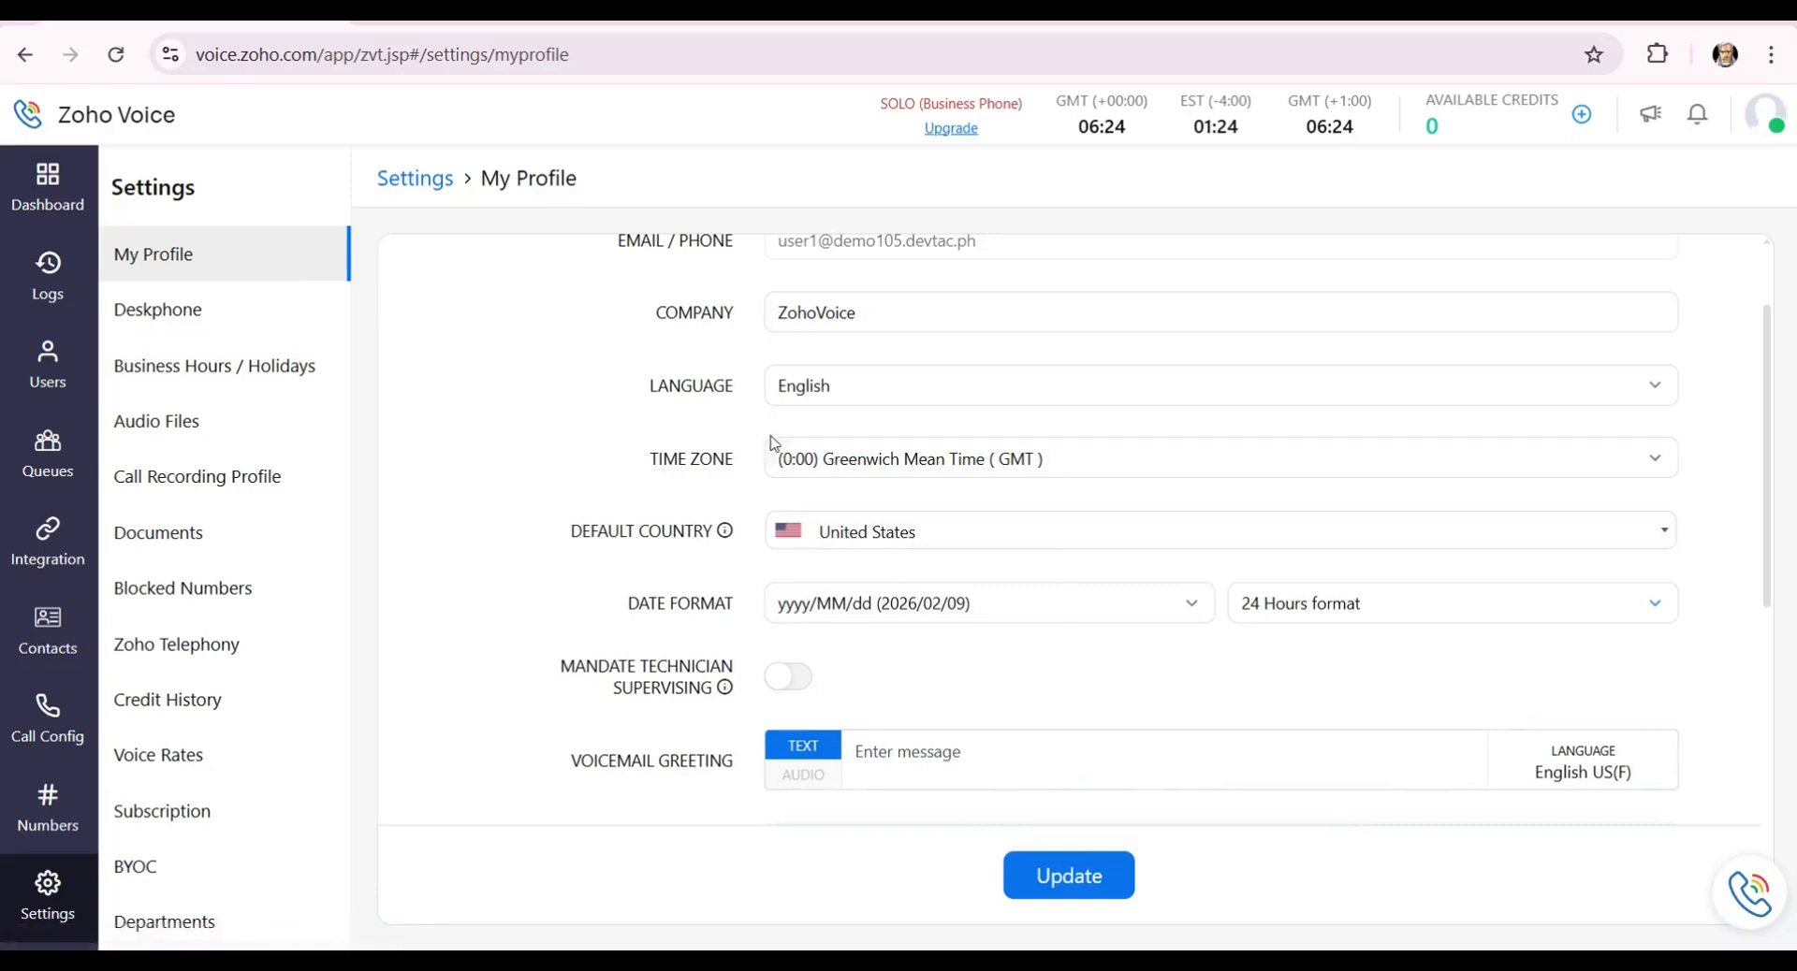
pyautogui.scroll(-1, 309, 610)
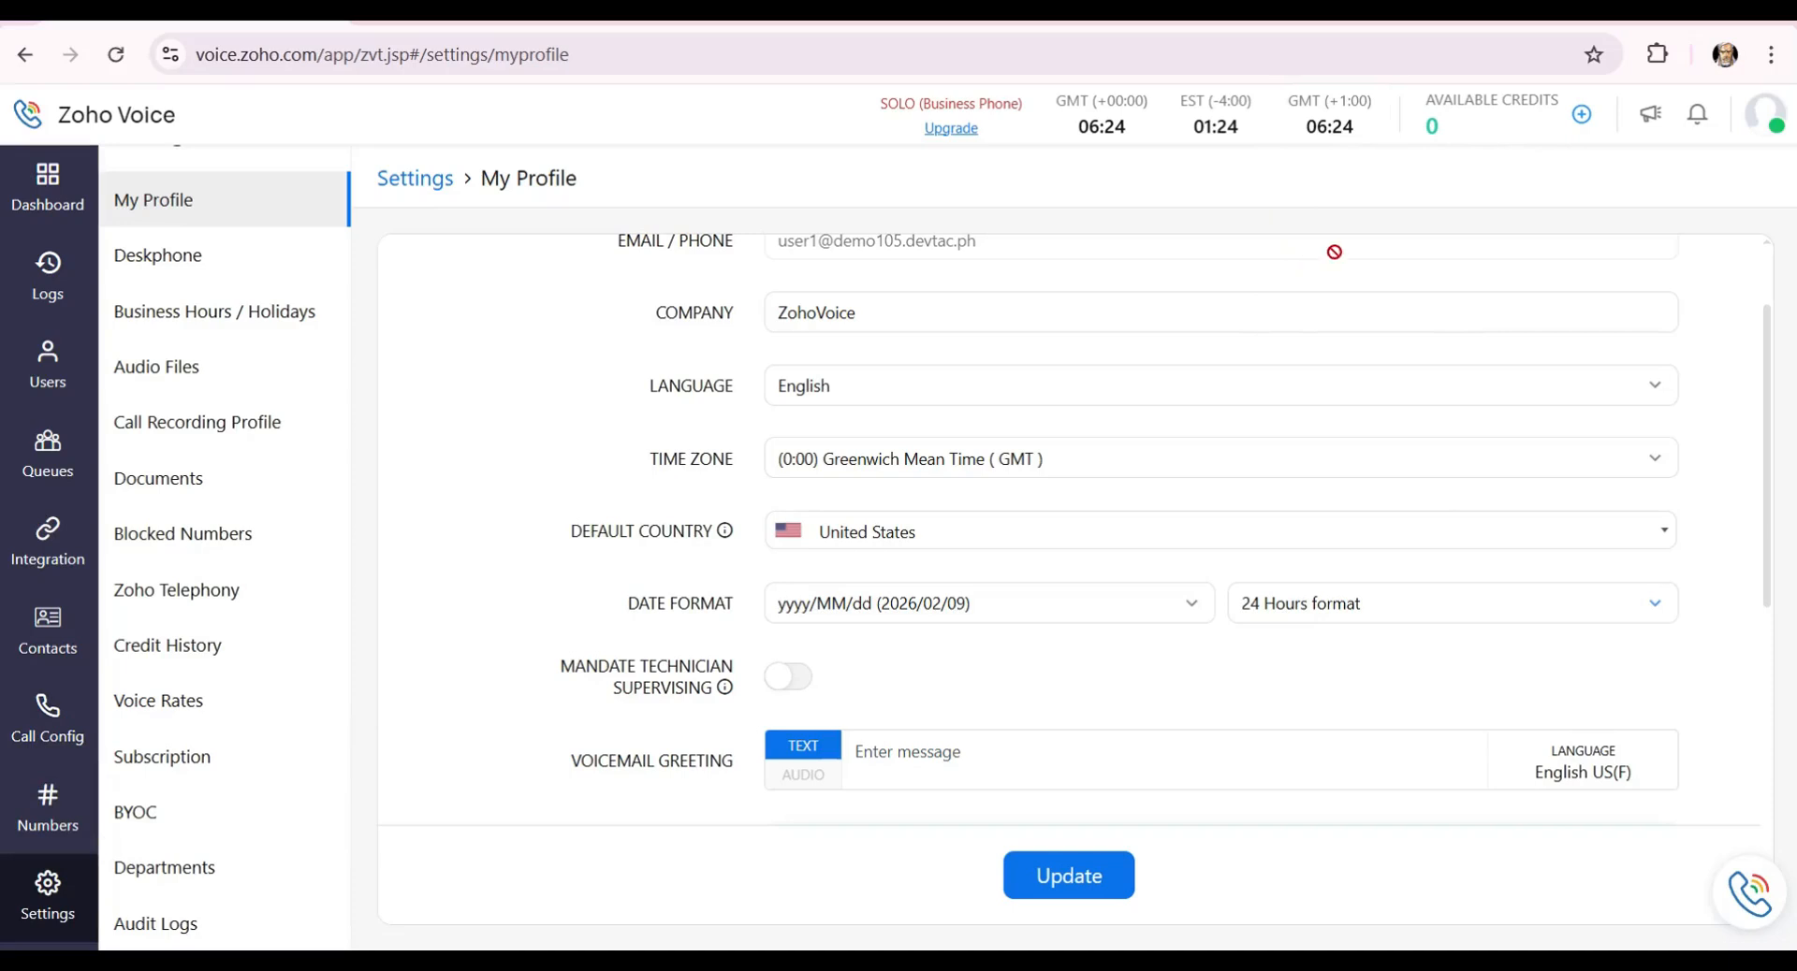
# Open the Zoho Store and look through the Zoho Voice yearly plans.
pyautogui.click(1582, 116)
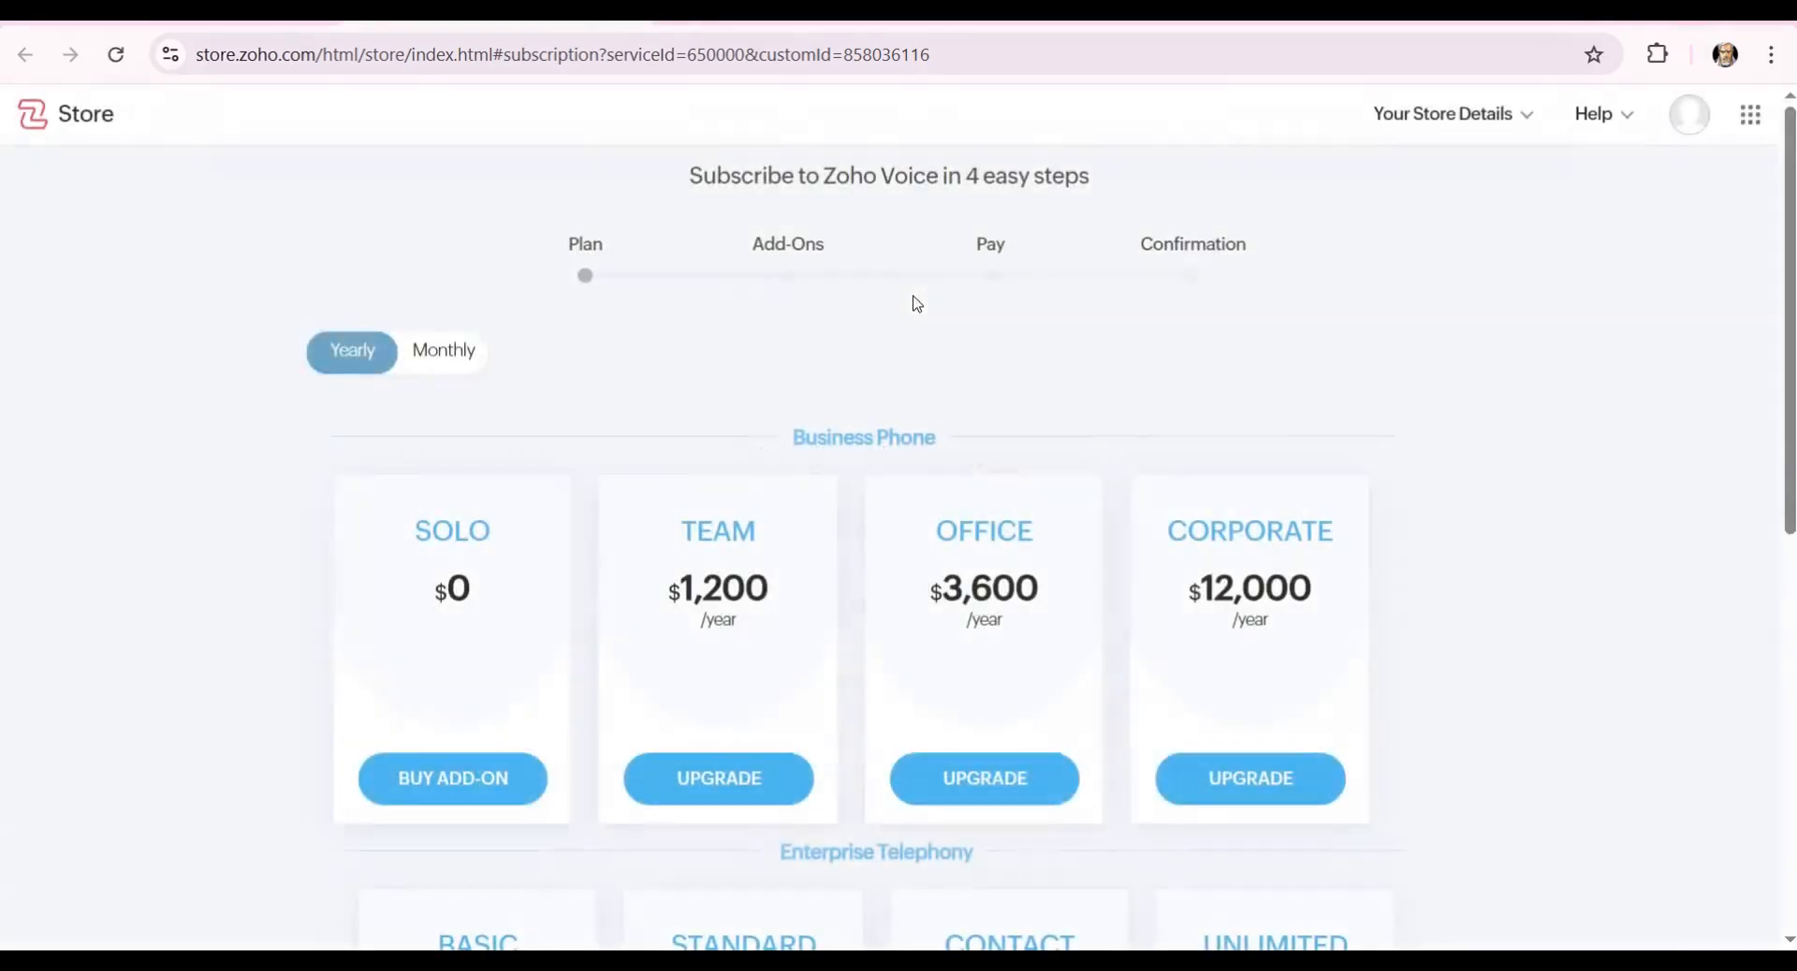
pyautogui.scroll(-1, 627, 342)
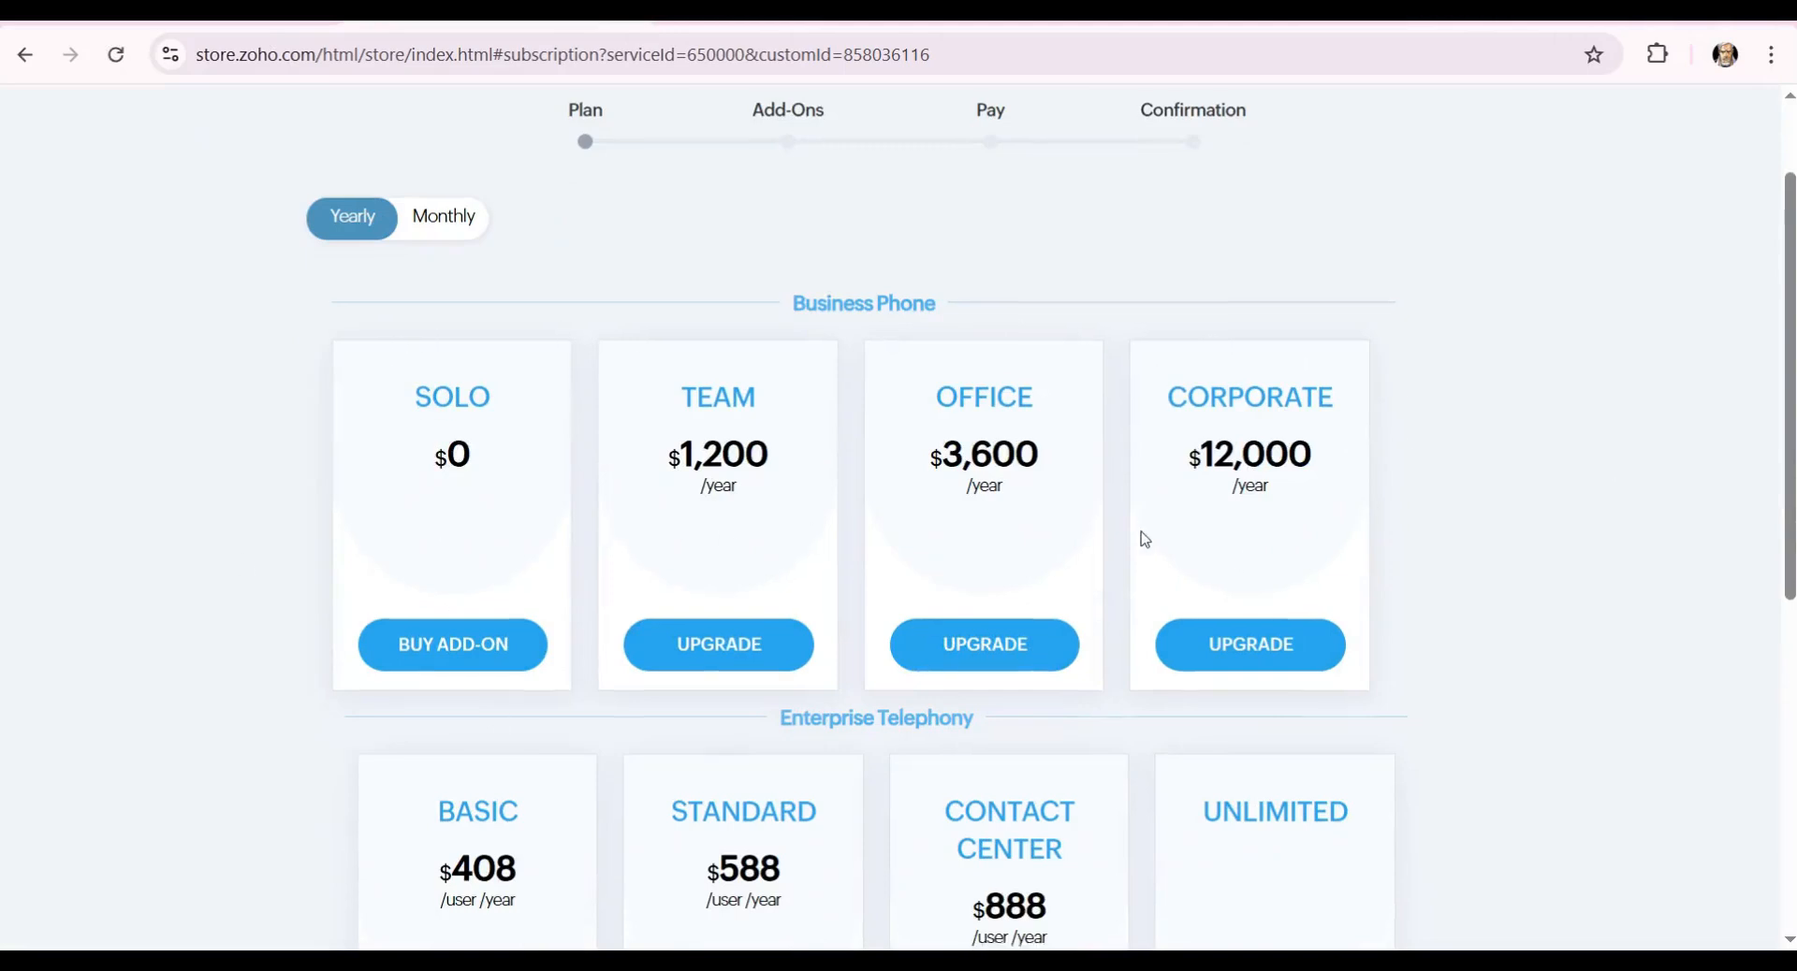
pyautogui.scroll(-3, 1142, 533)
pyautogui.scroll(-4, 546, 574)
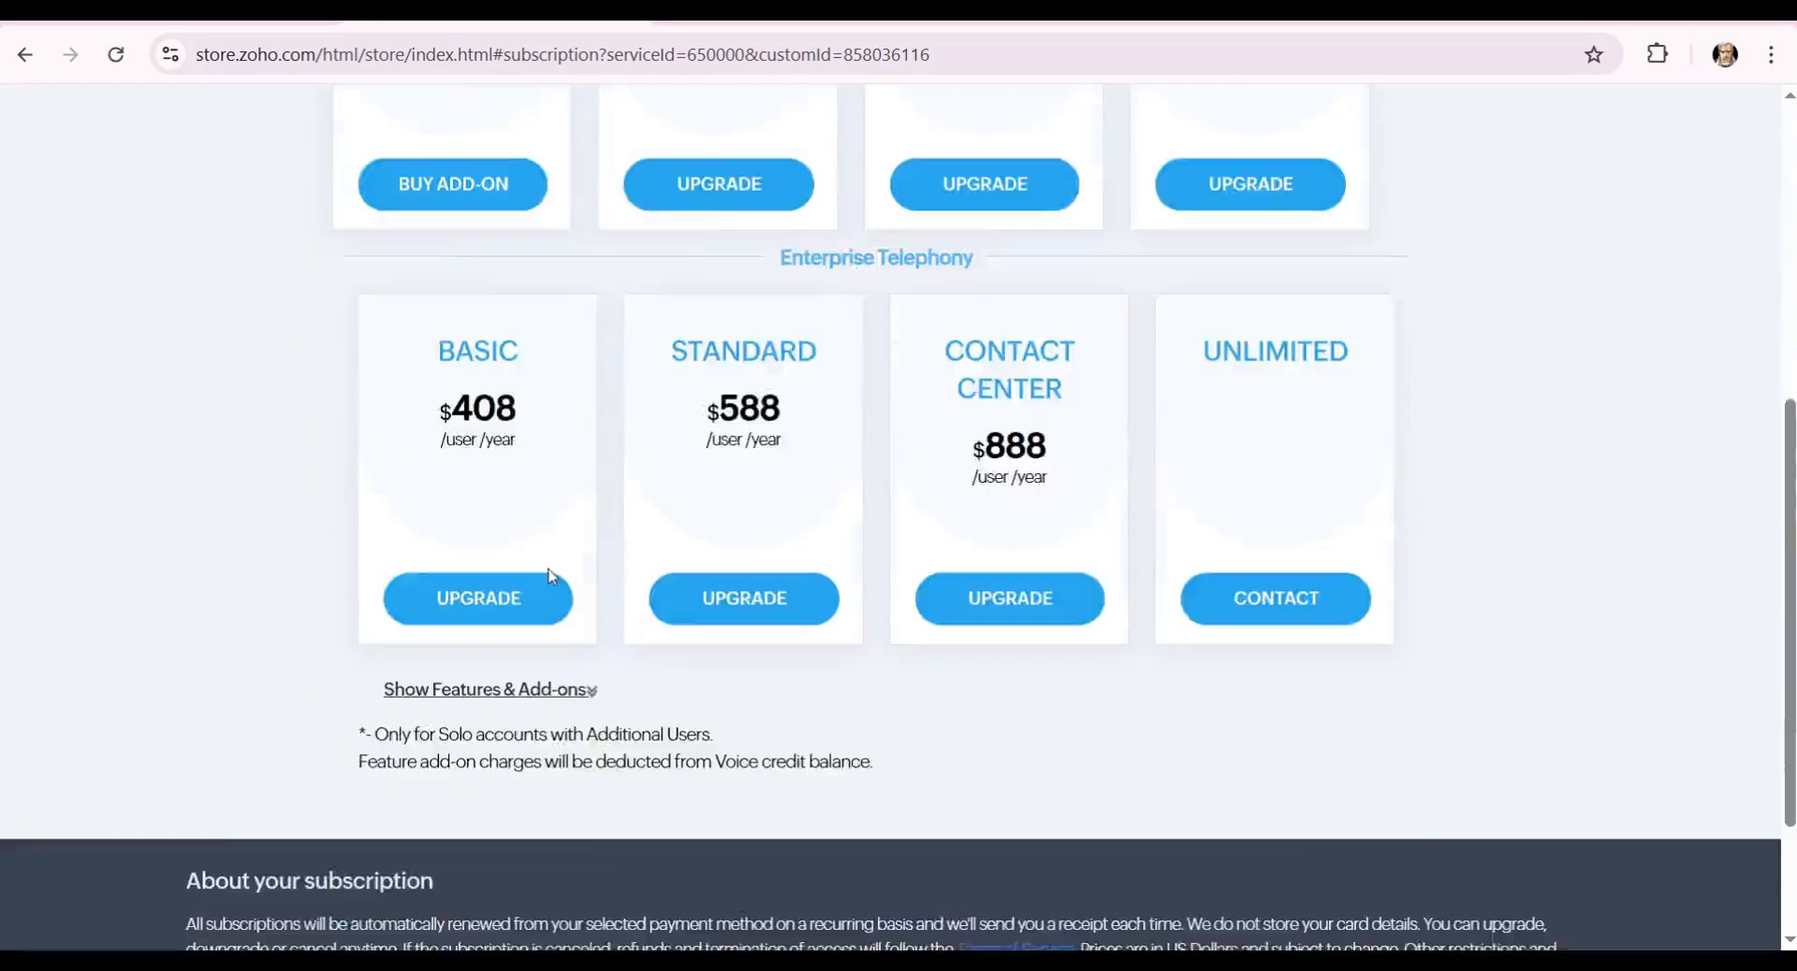
pyautogui.scroll(4, 537, 626)
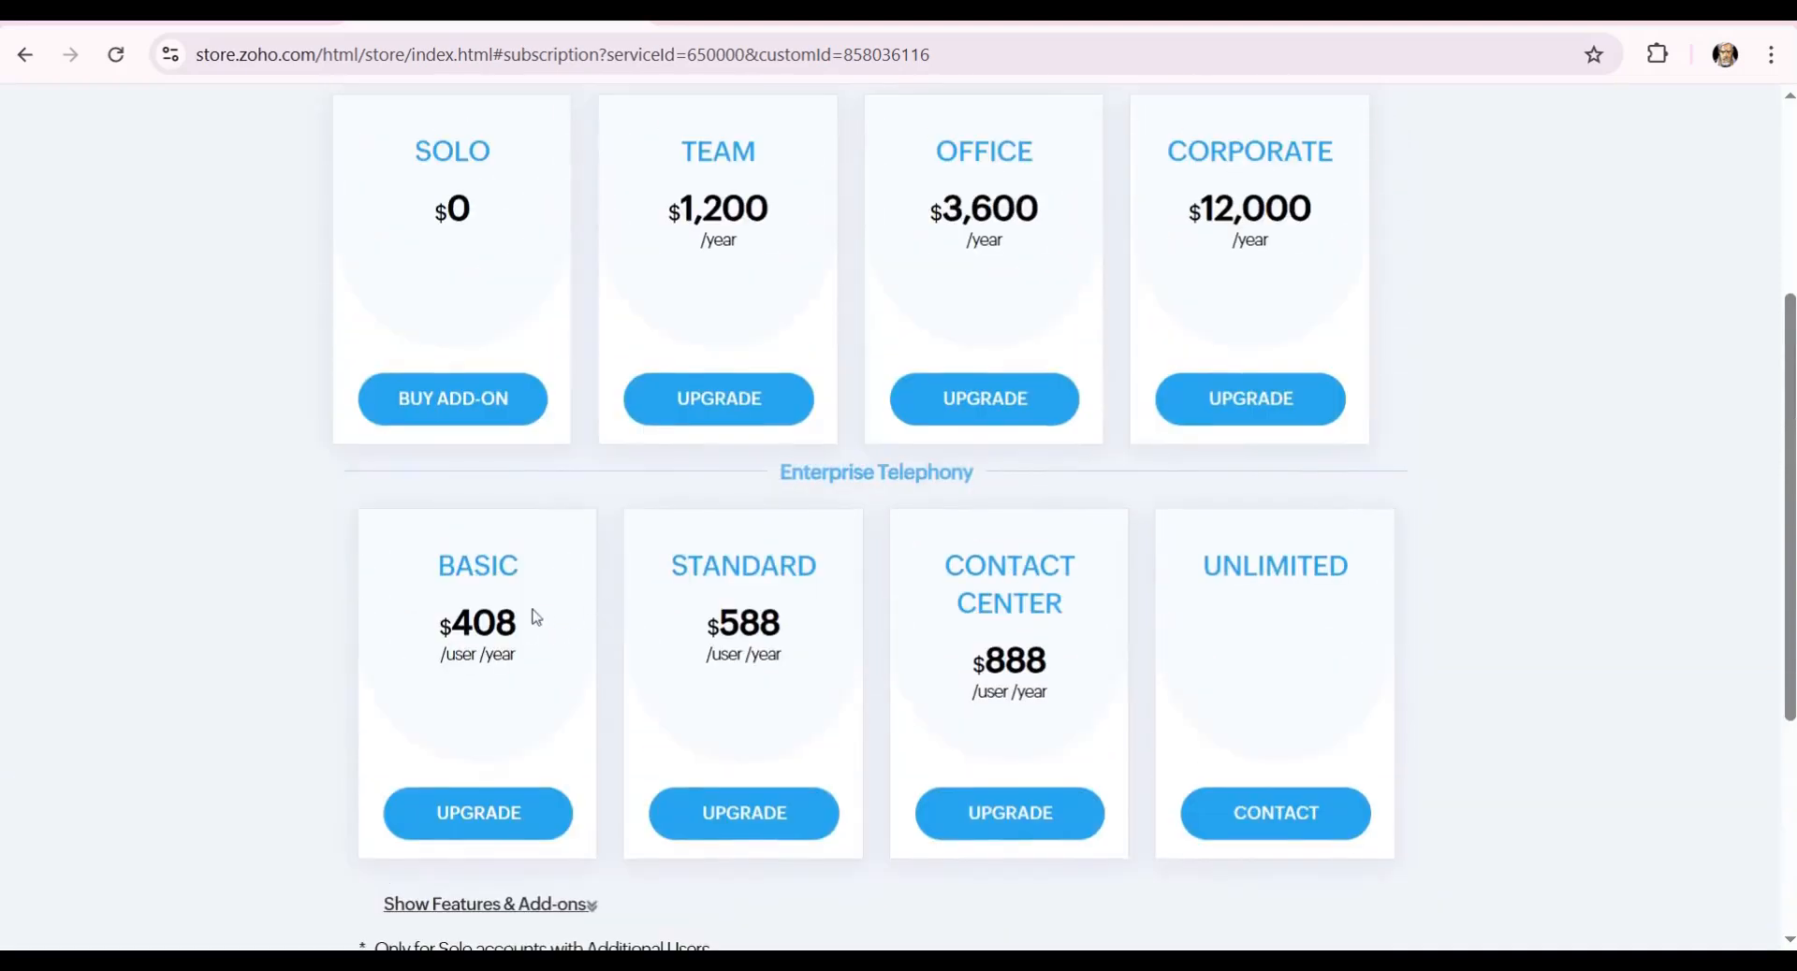
pyautogui.scroll(1, 447, 567)
pyautogui.scroll(1, 505, 514)
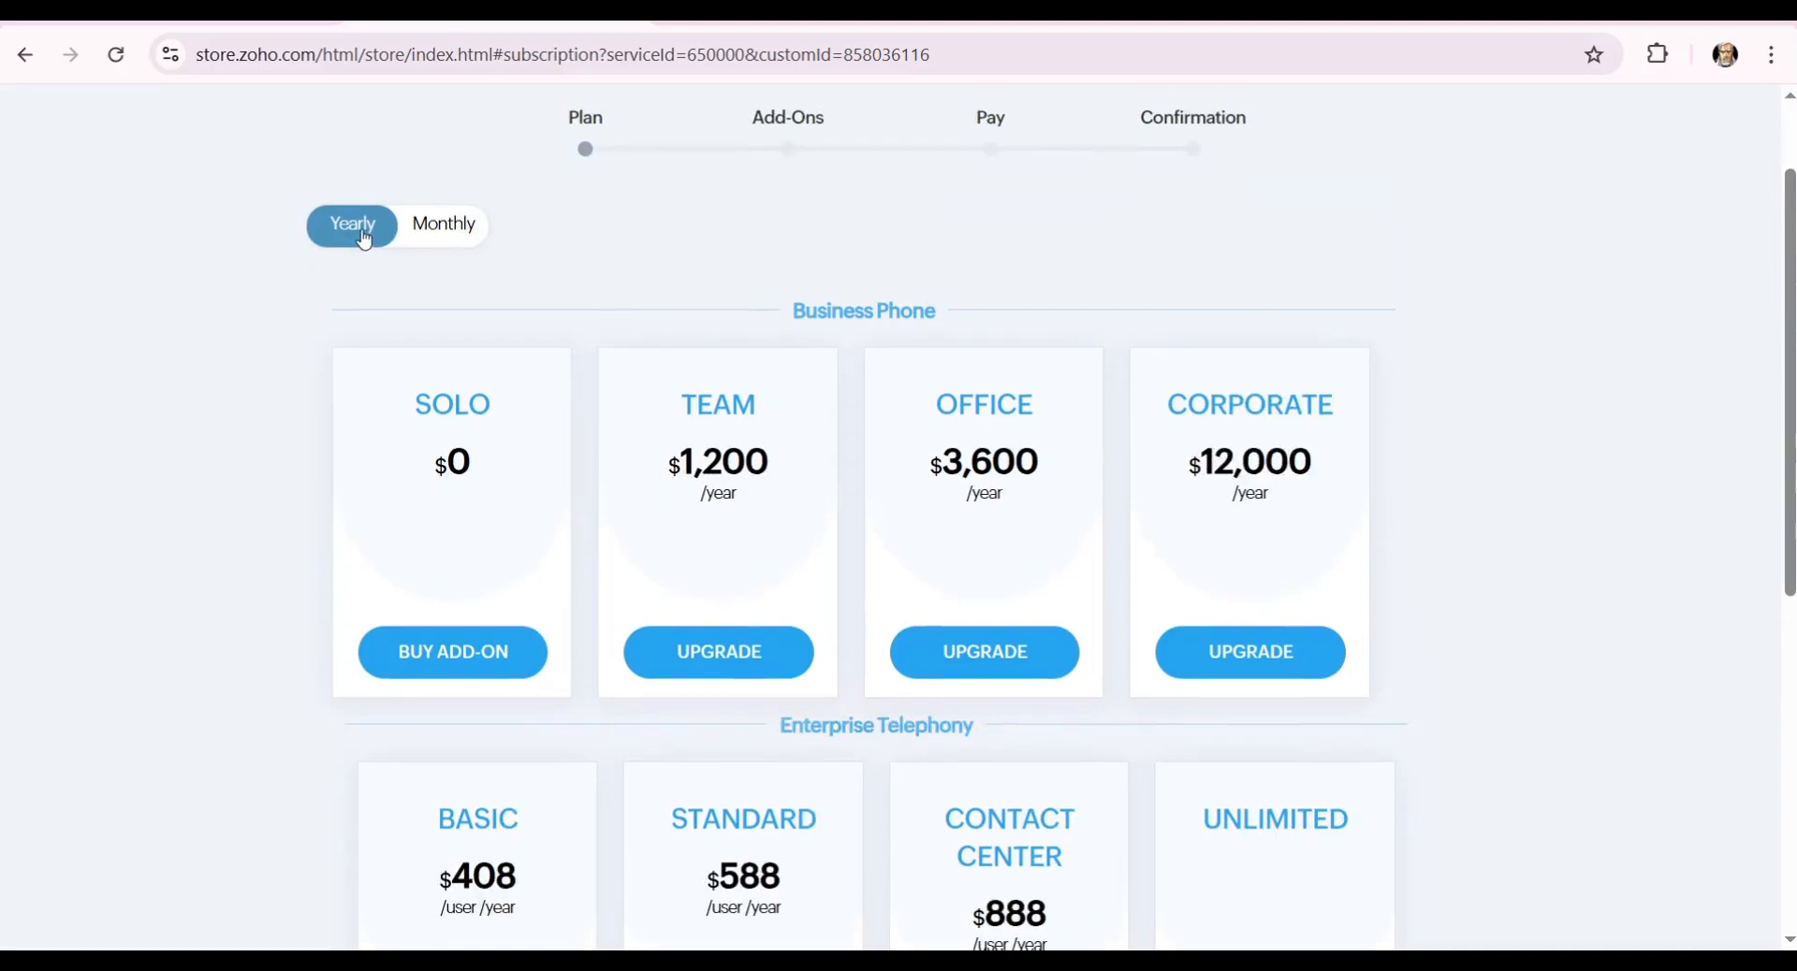
# Show monthly plan prices and view the Solo plan's add-ons, then go back.
pyautogui.click(436, 249)
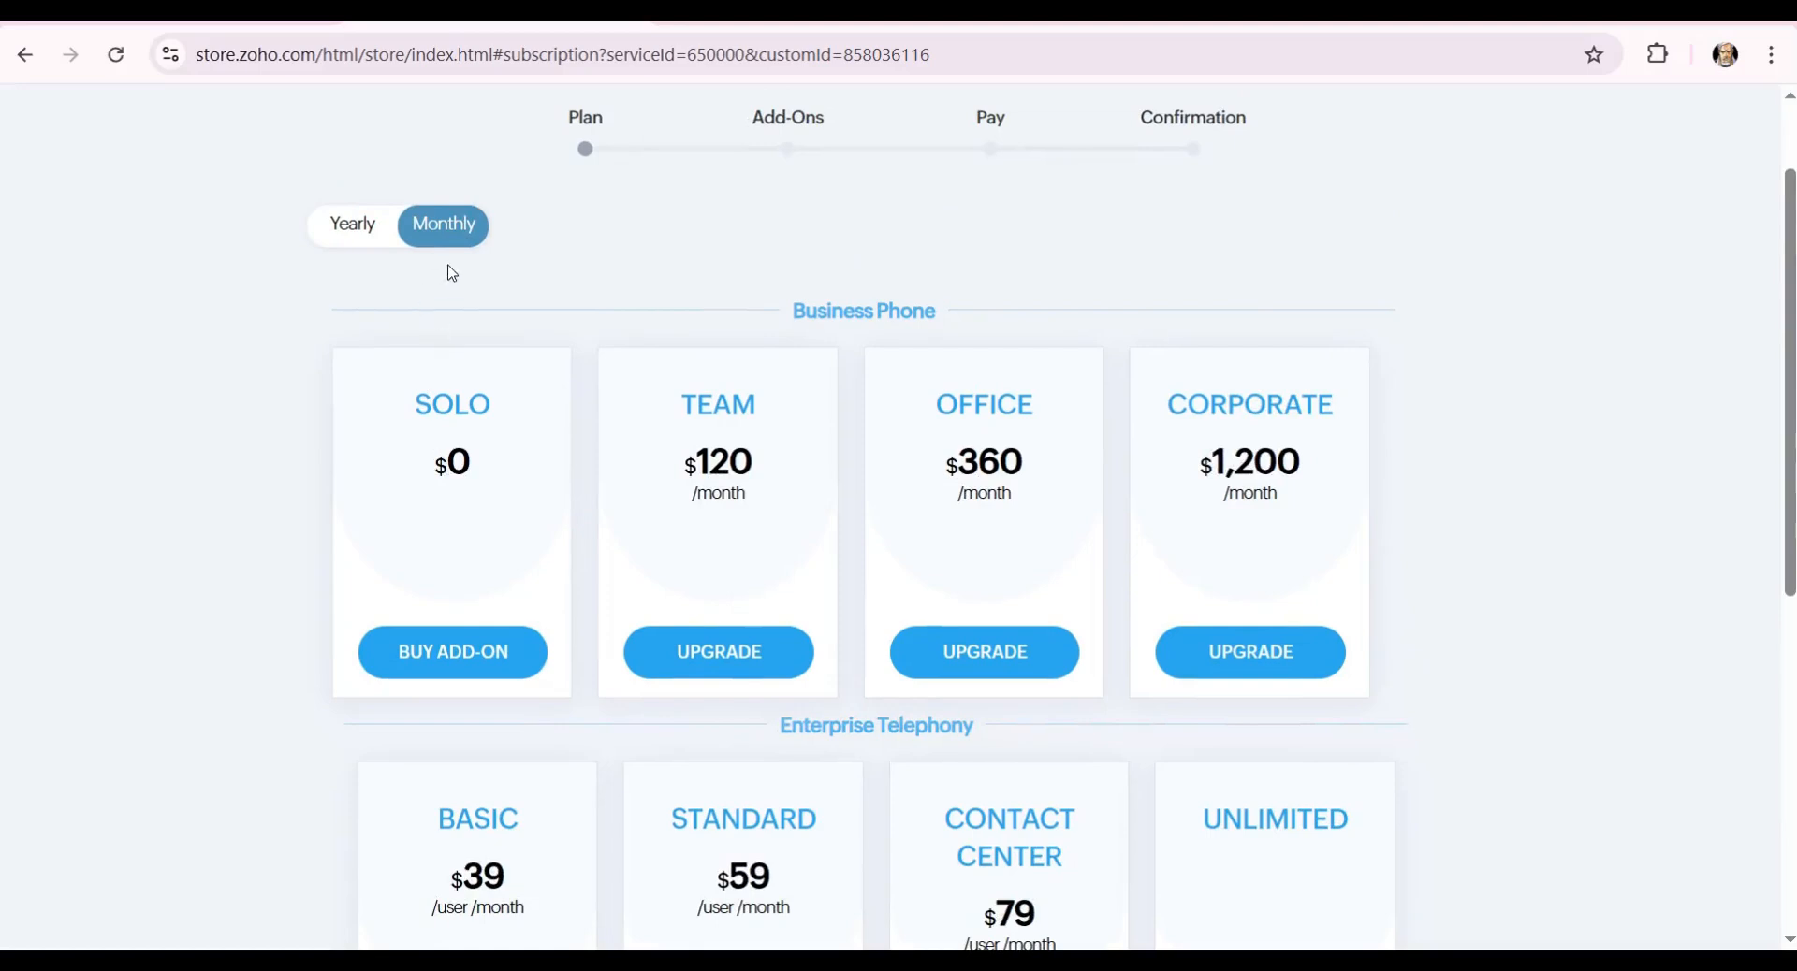
pyautogui.click(500, 671)
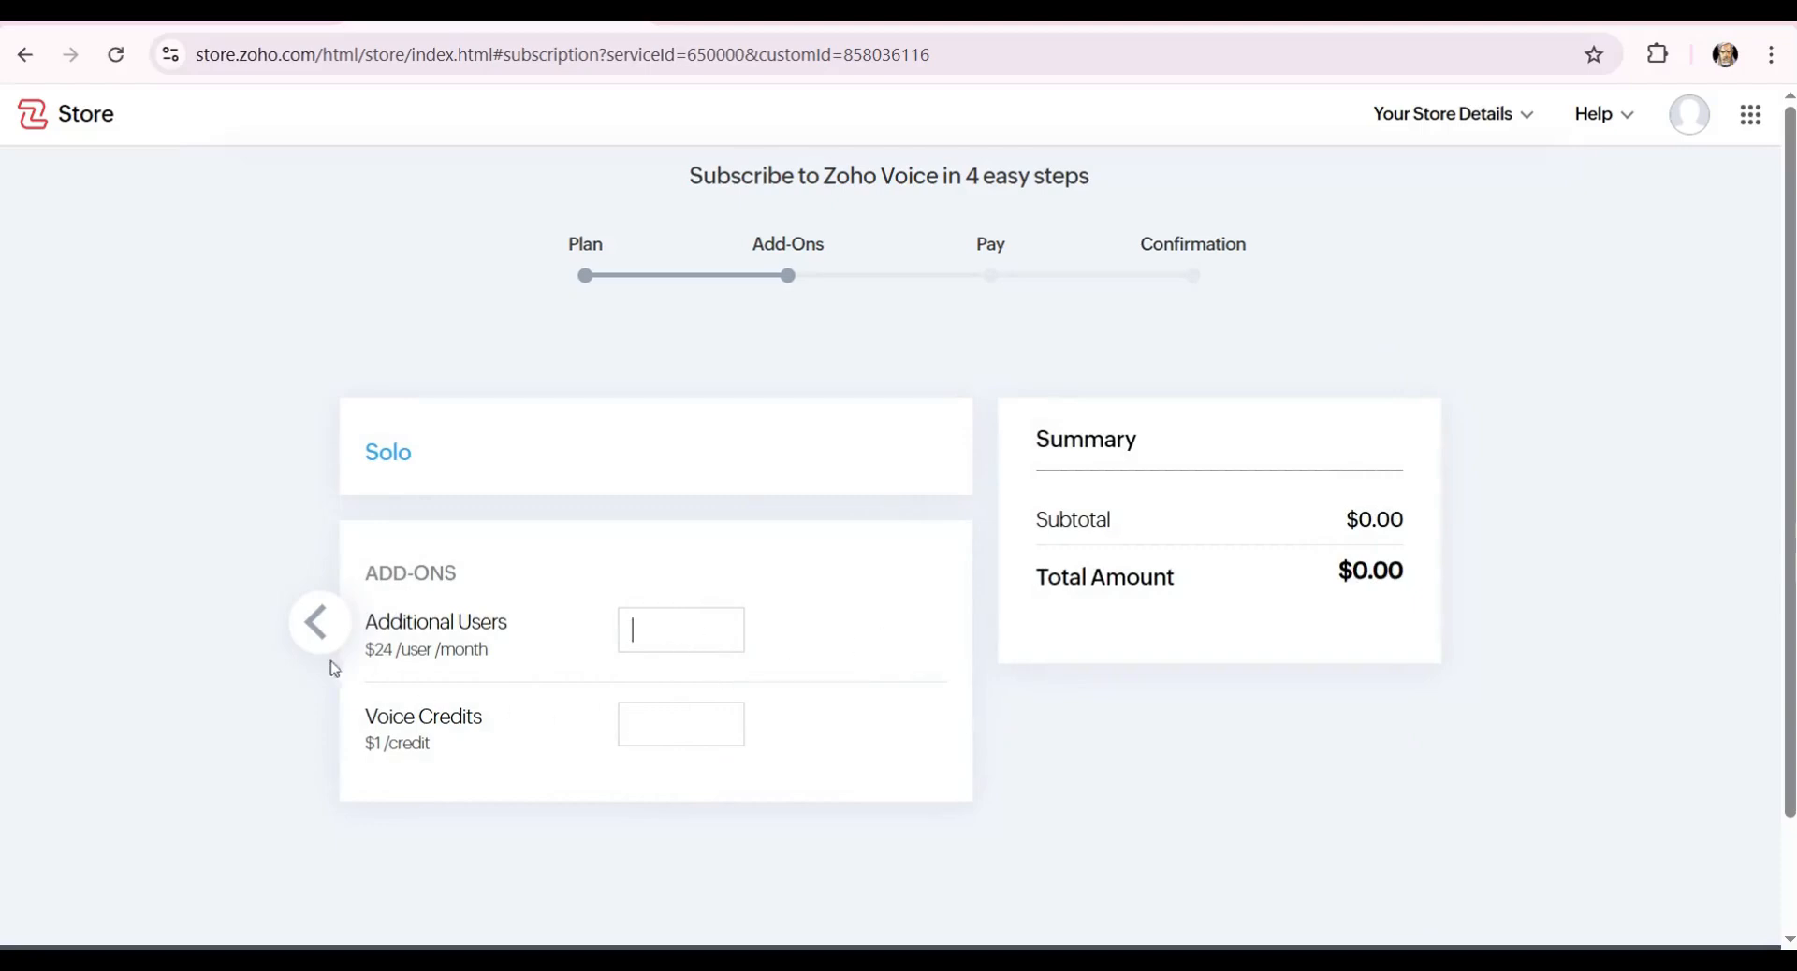
pyautogui.click(315, 625)
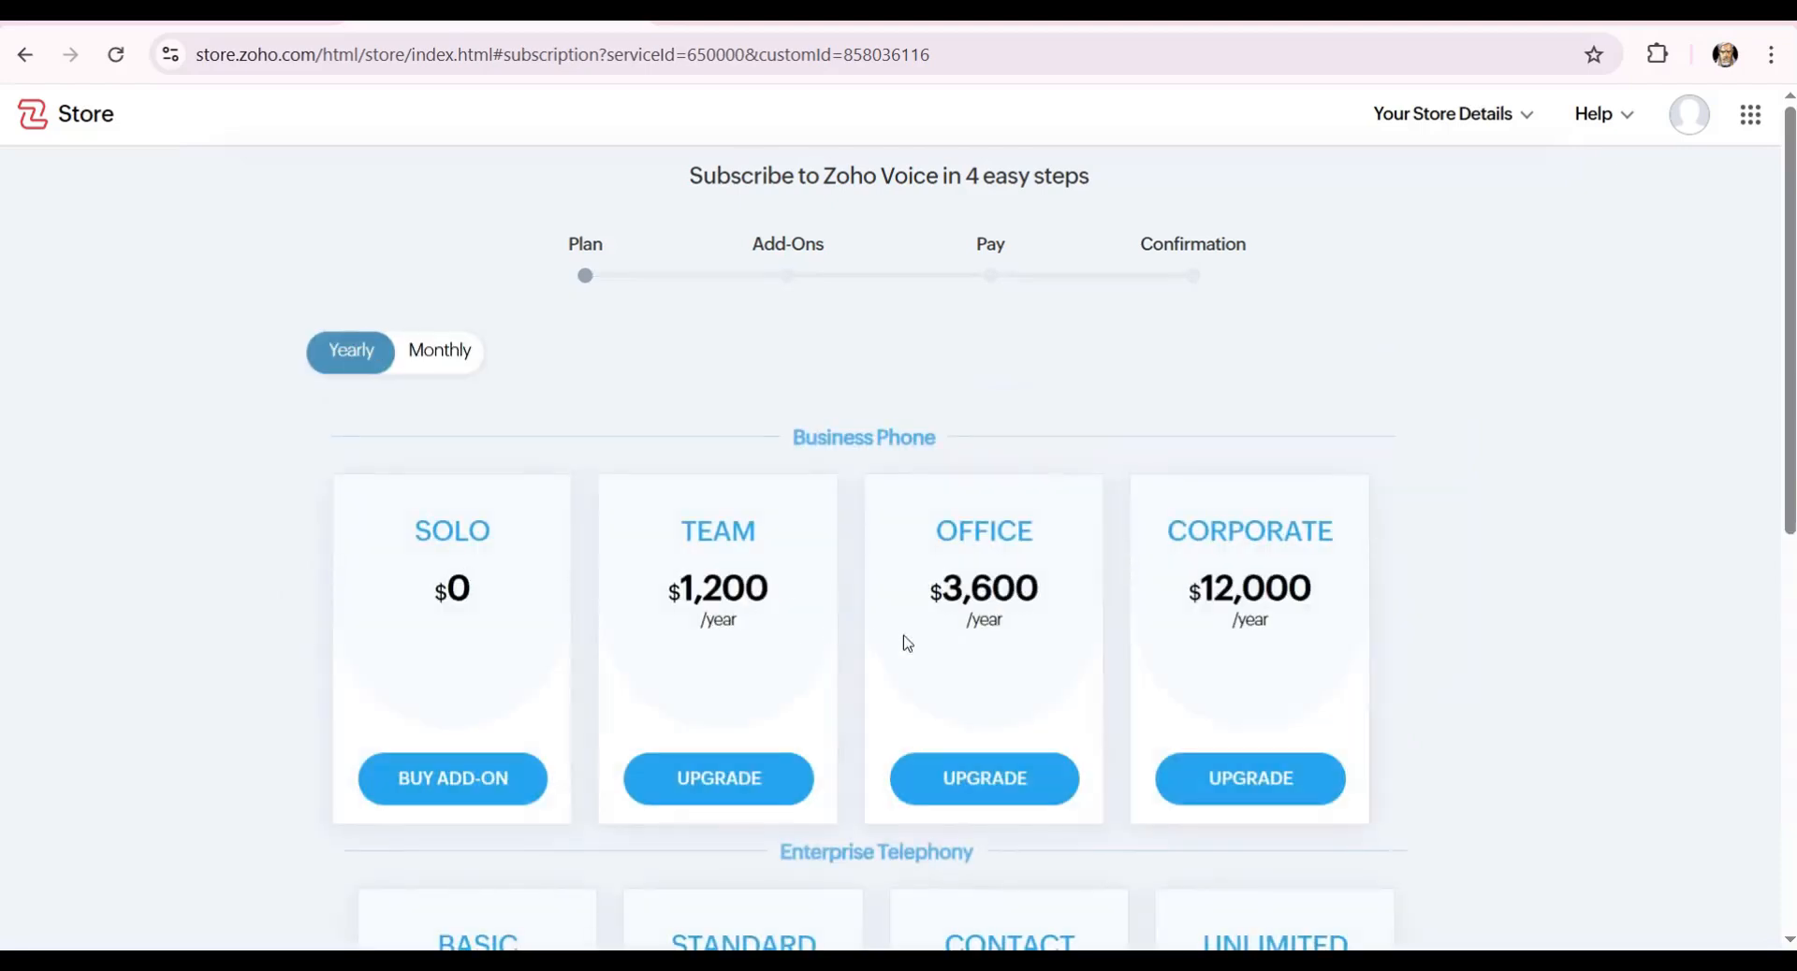
pyautogui.scroll(-2, 907, 644)
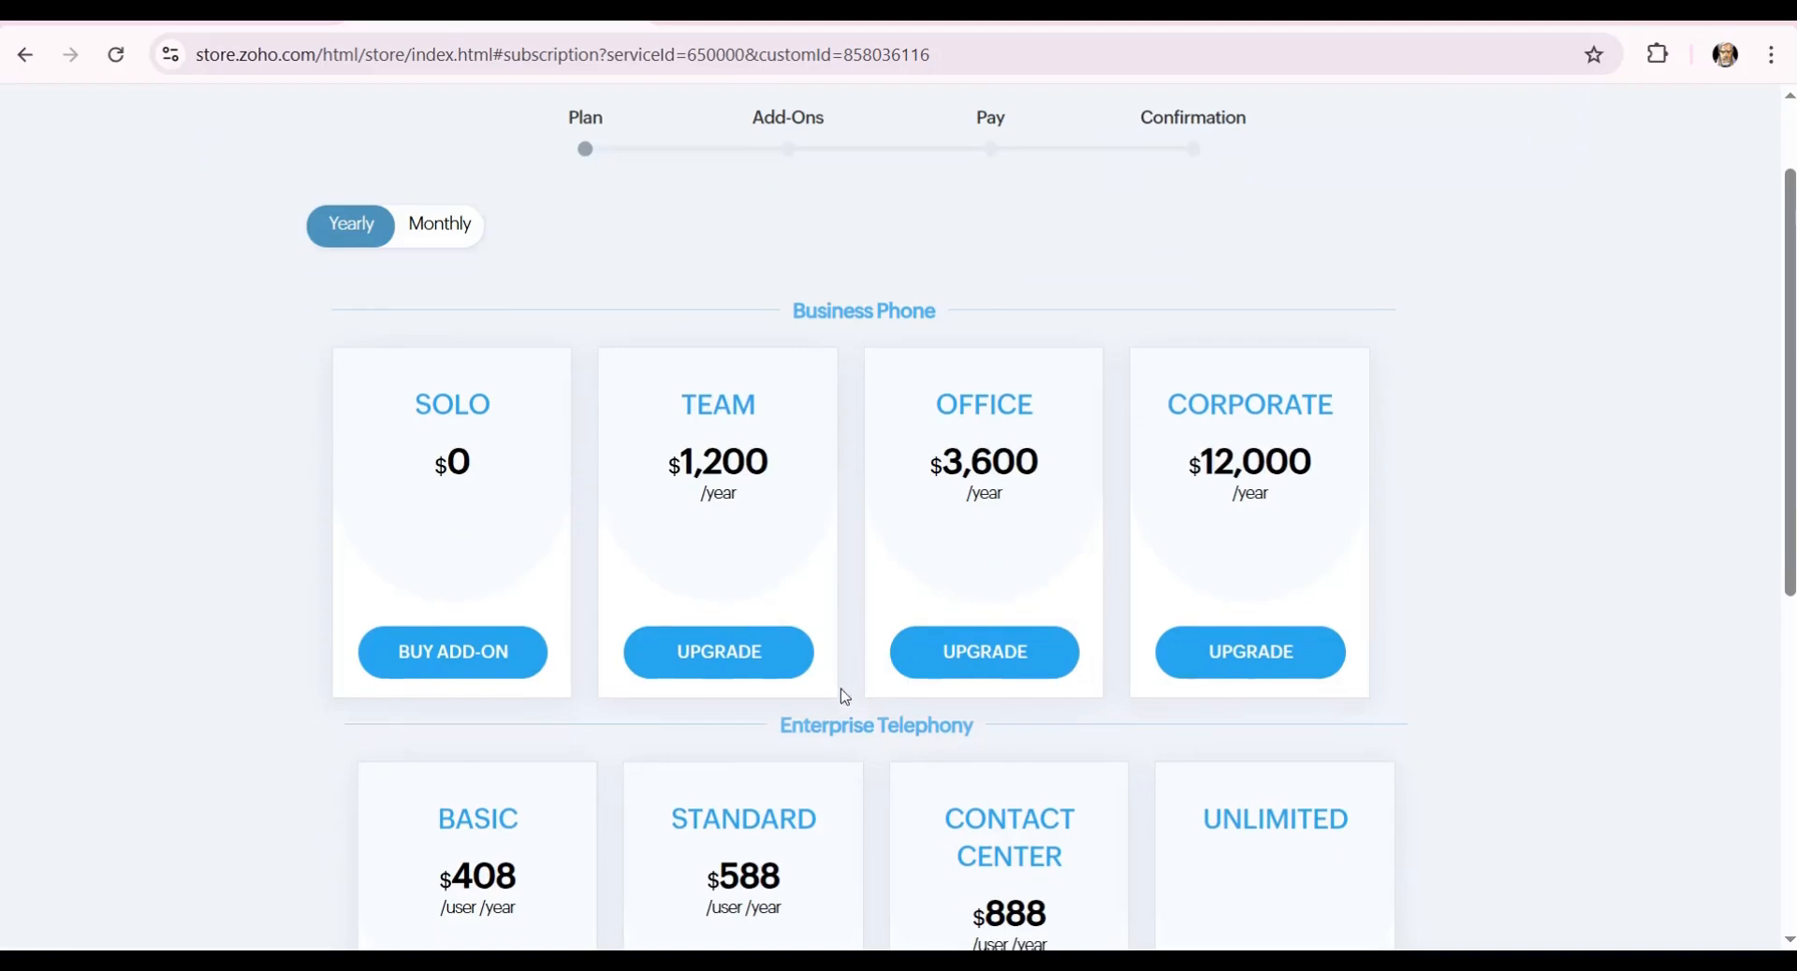
# Switch to monthly billing, view the Team plan upgrade, and return to plan choice.
pyautogui.click(421, 245)
pyautogui.click(764, 666)
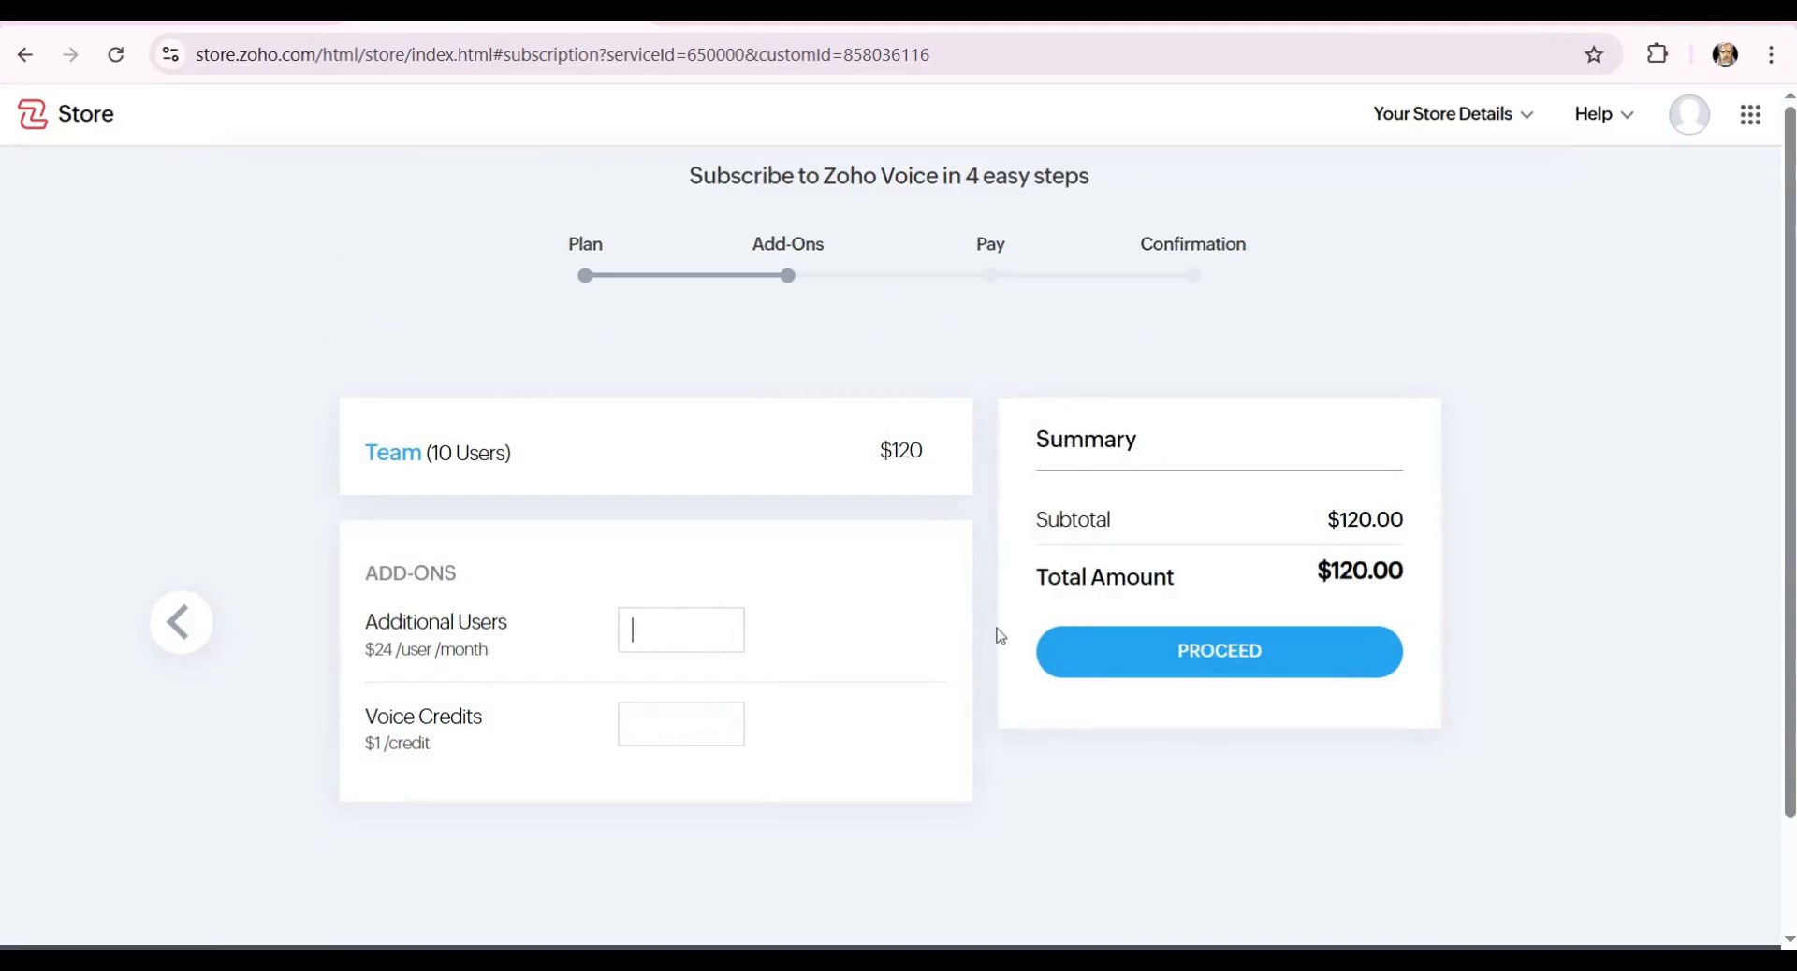
pyautogui.click(175, 637)
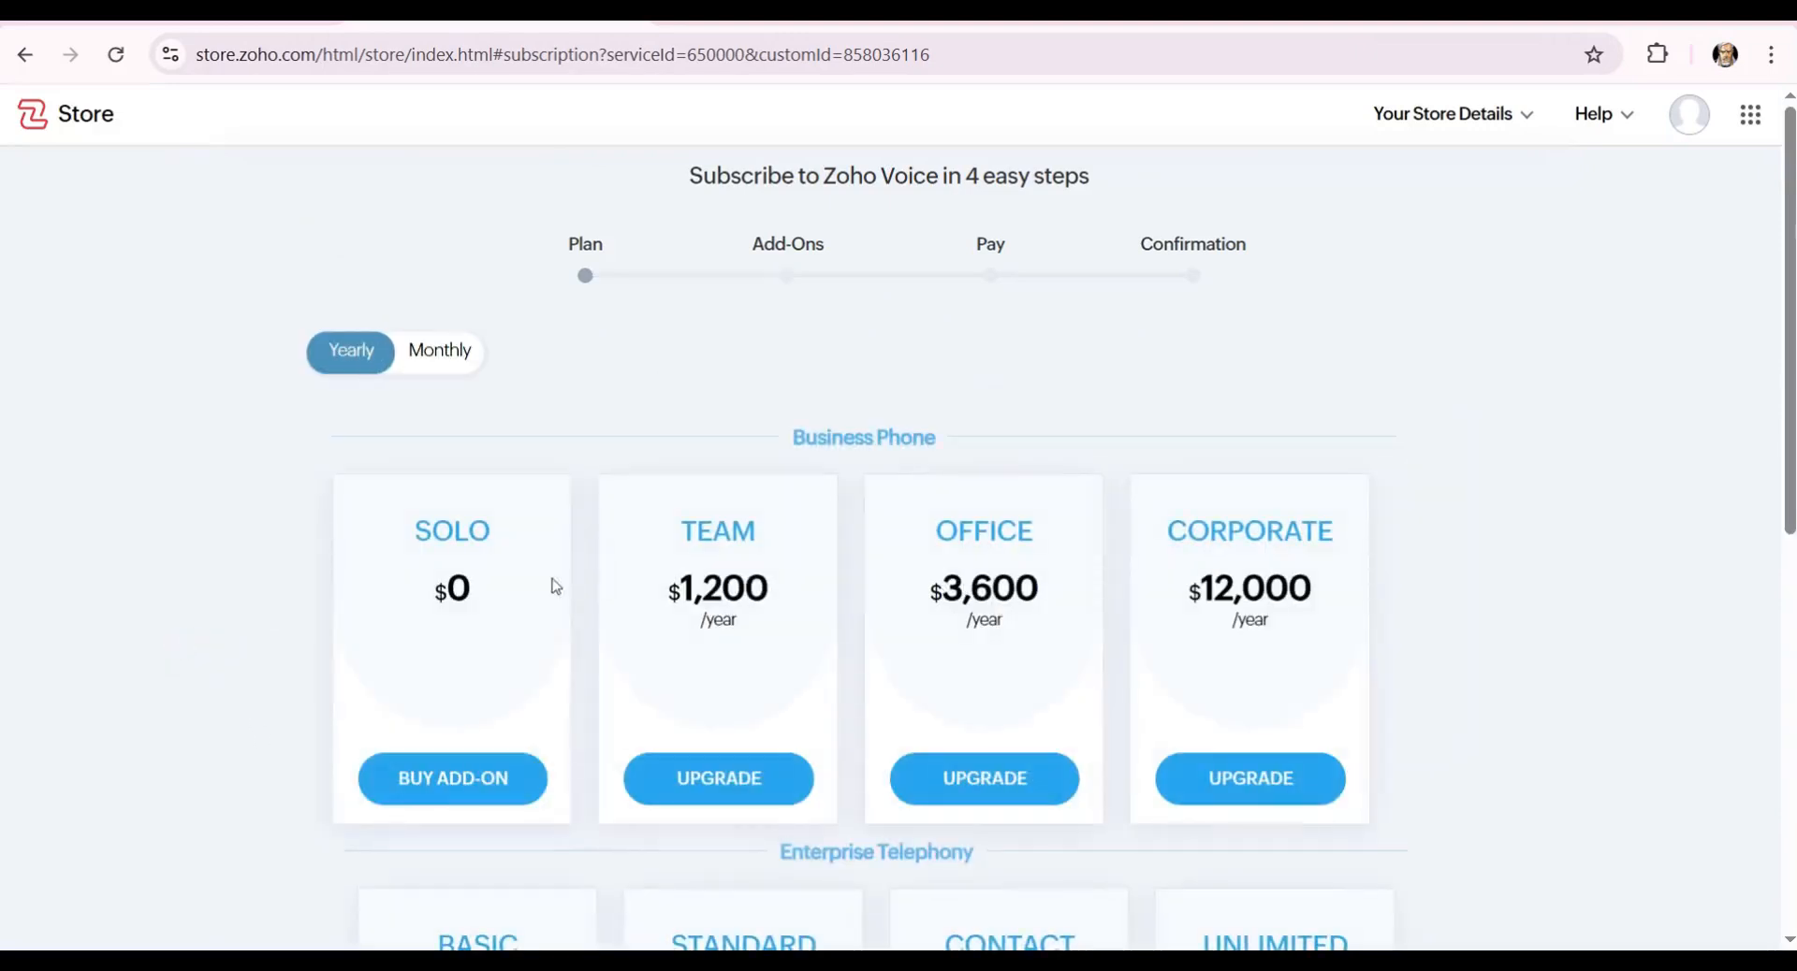
pyautogui.scroll(-4, 739, 552)
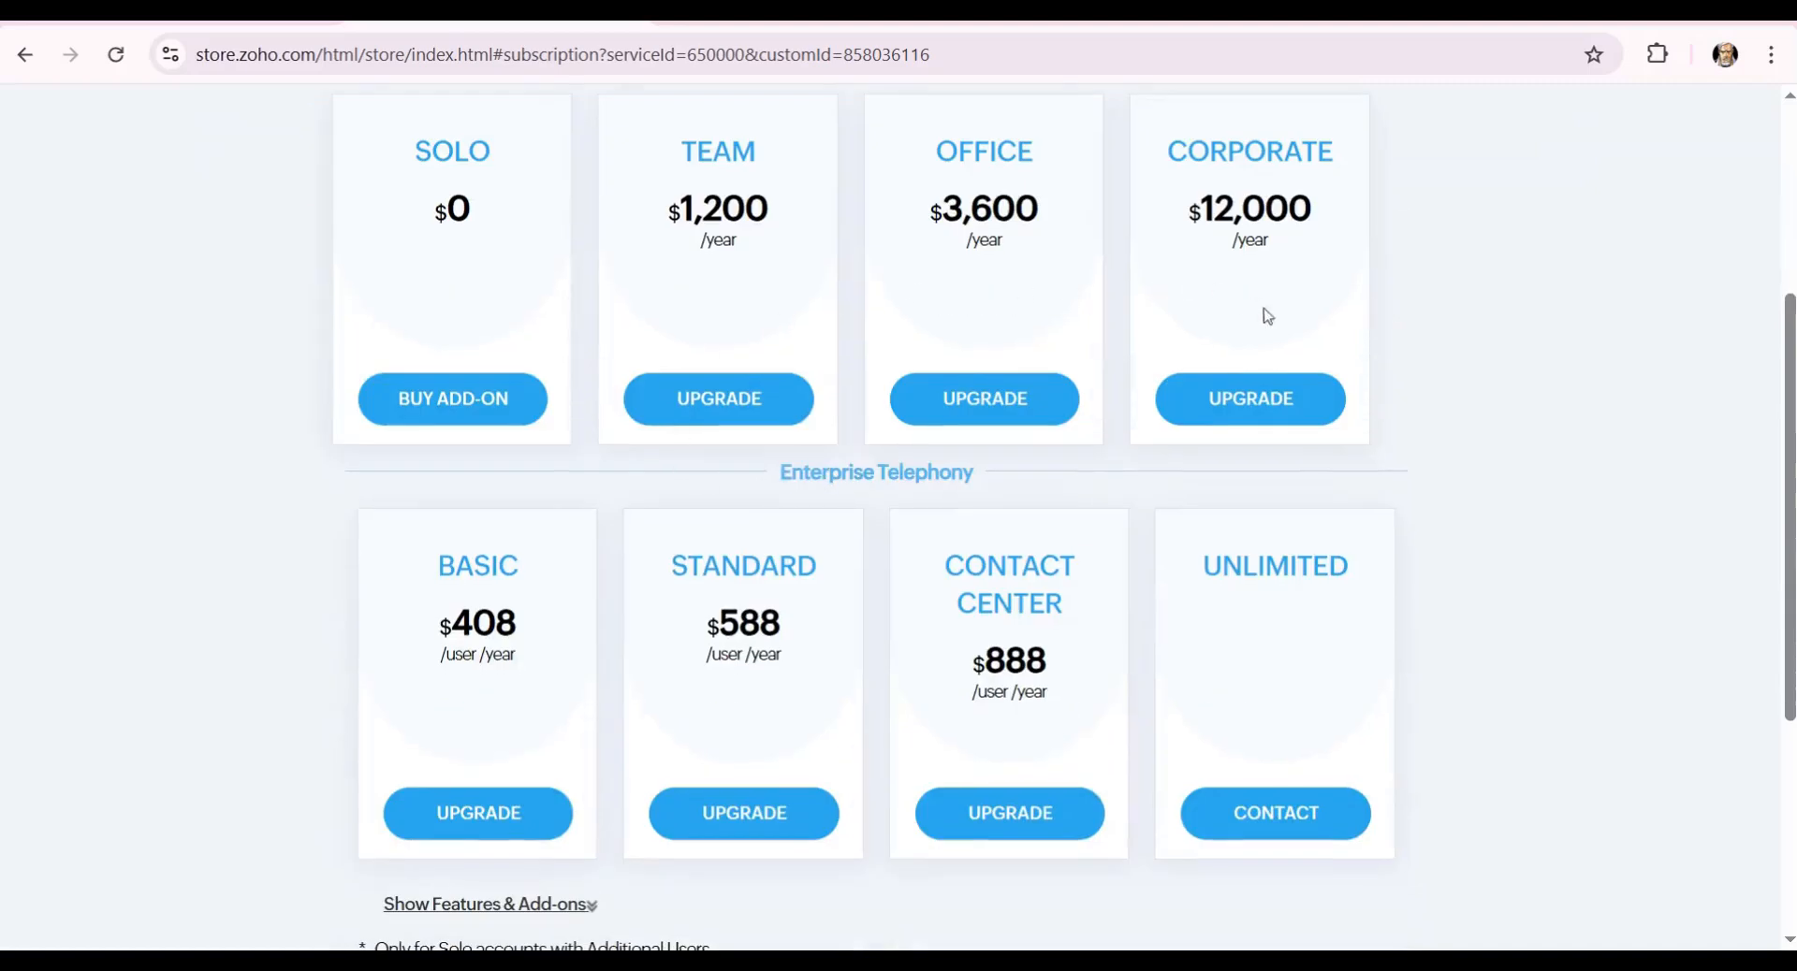
pyautogui.scroll(-3, 1216, 533)
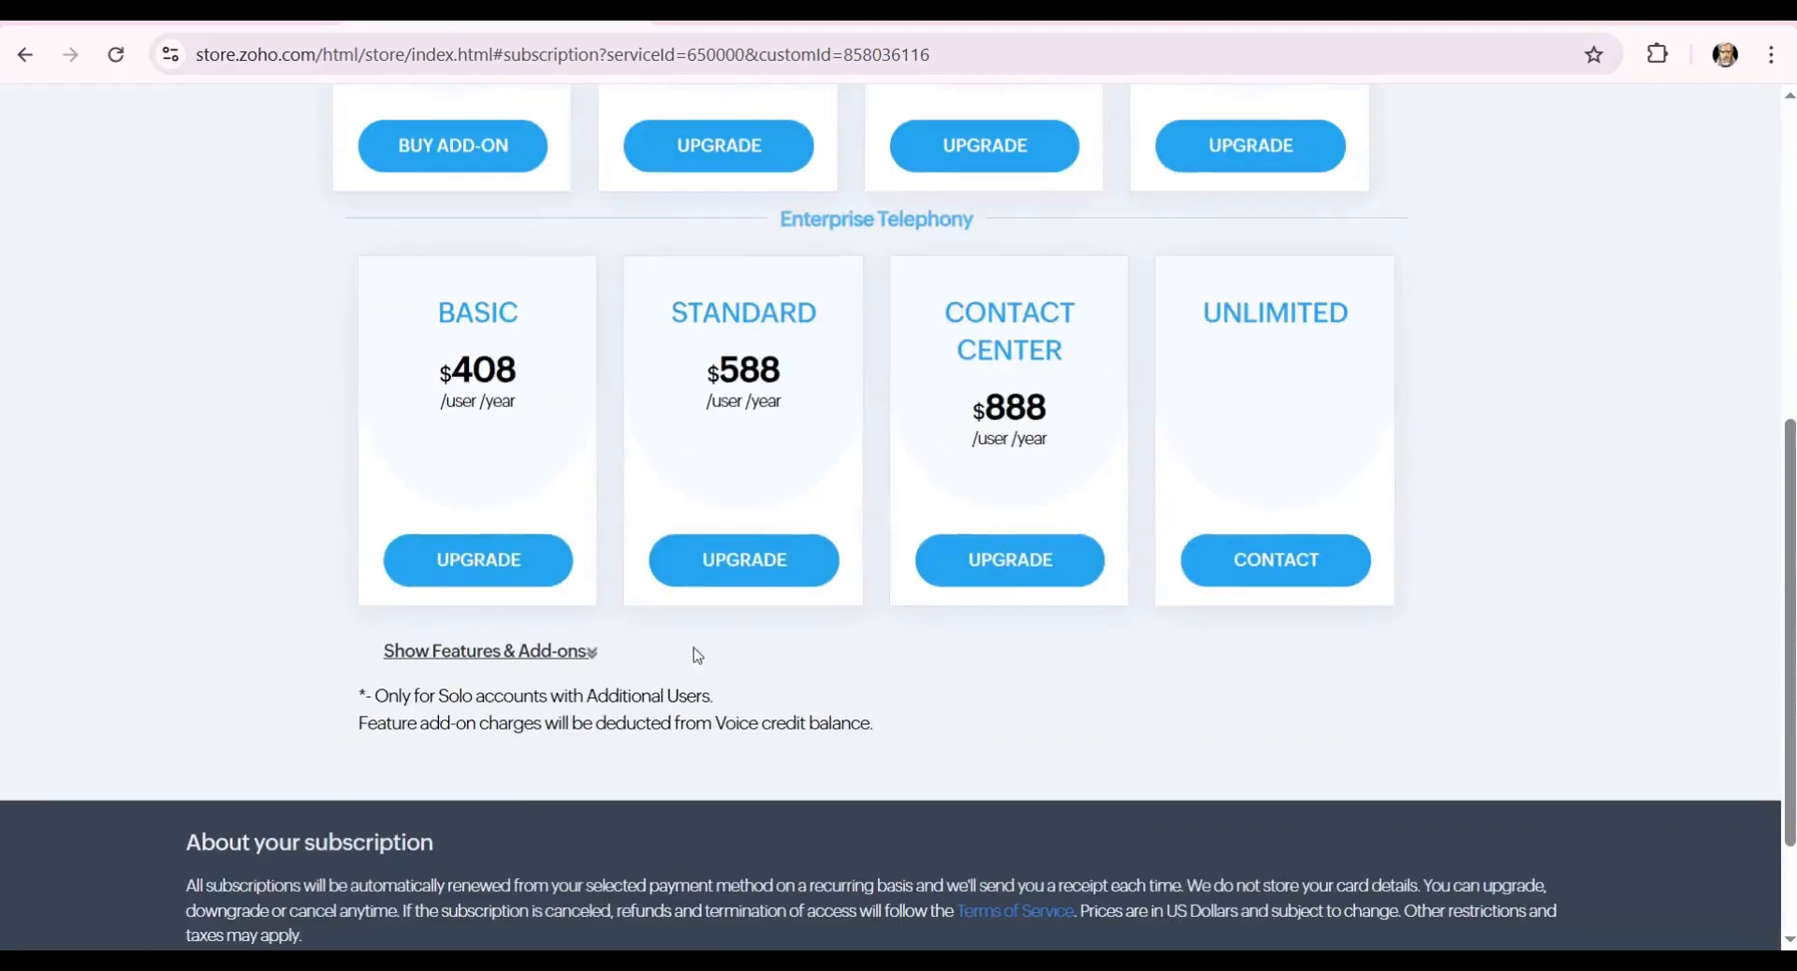
pyautogui.scroll(3, 702, 487)
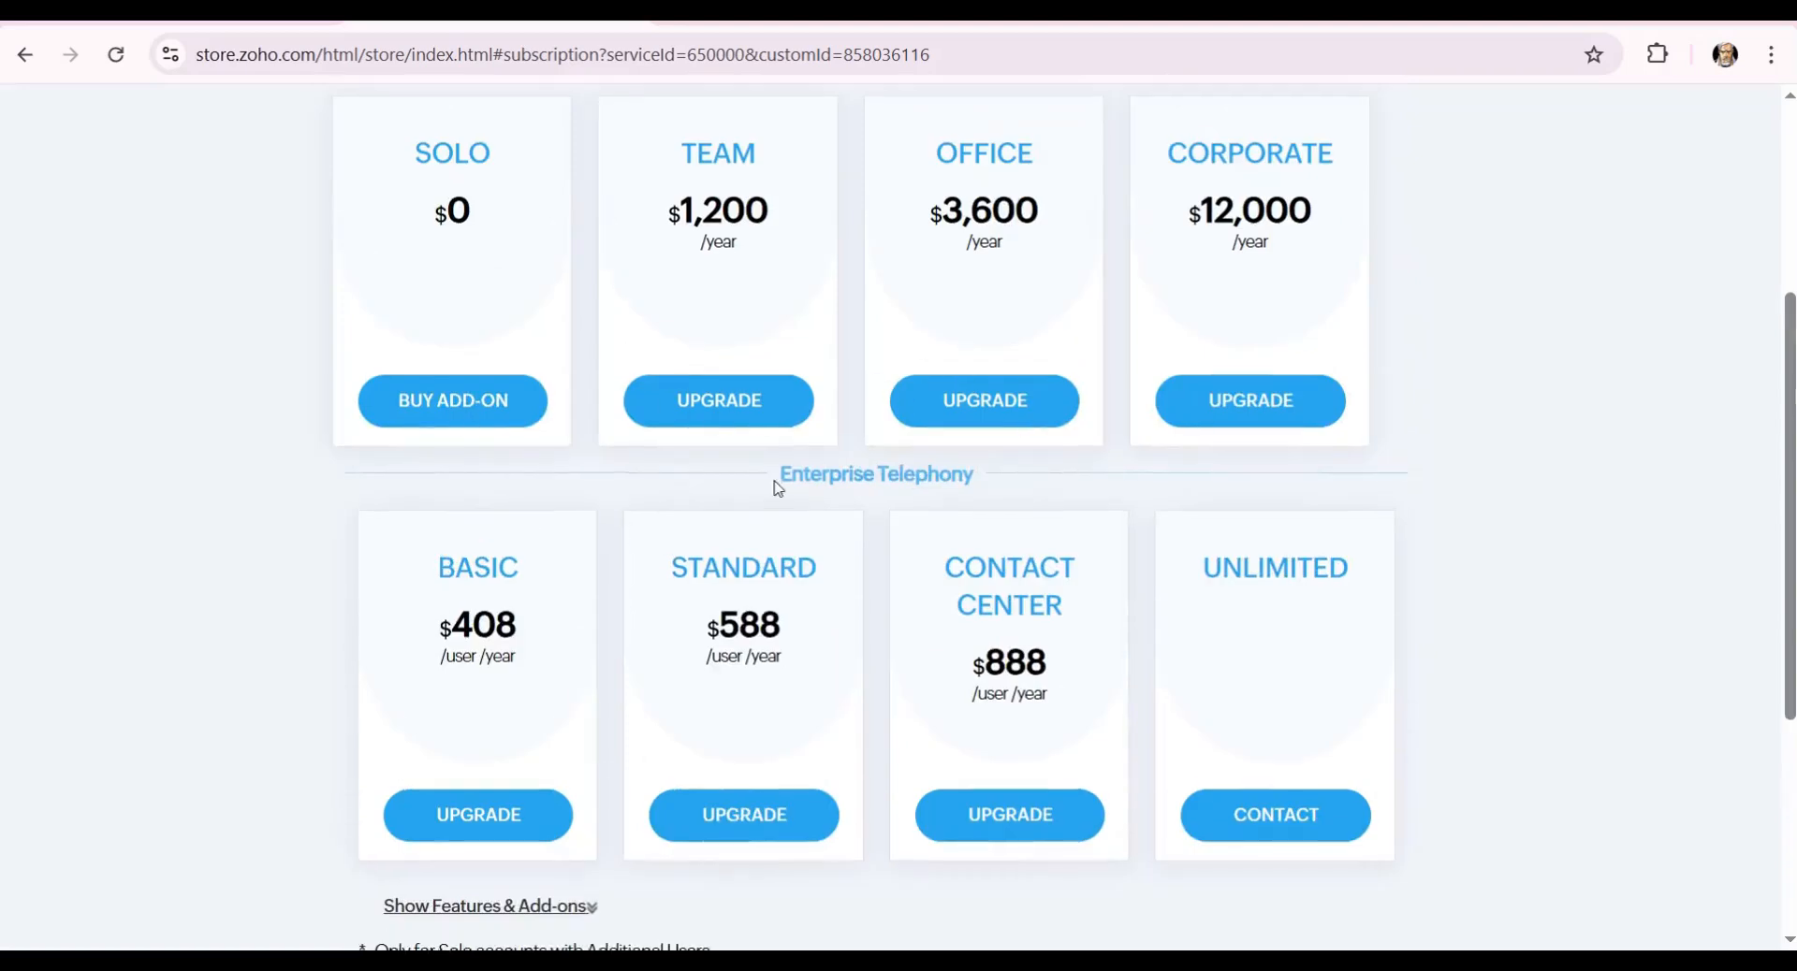
pyautogui.scroll(3, 778, 488)
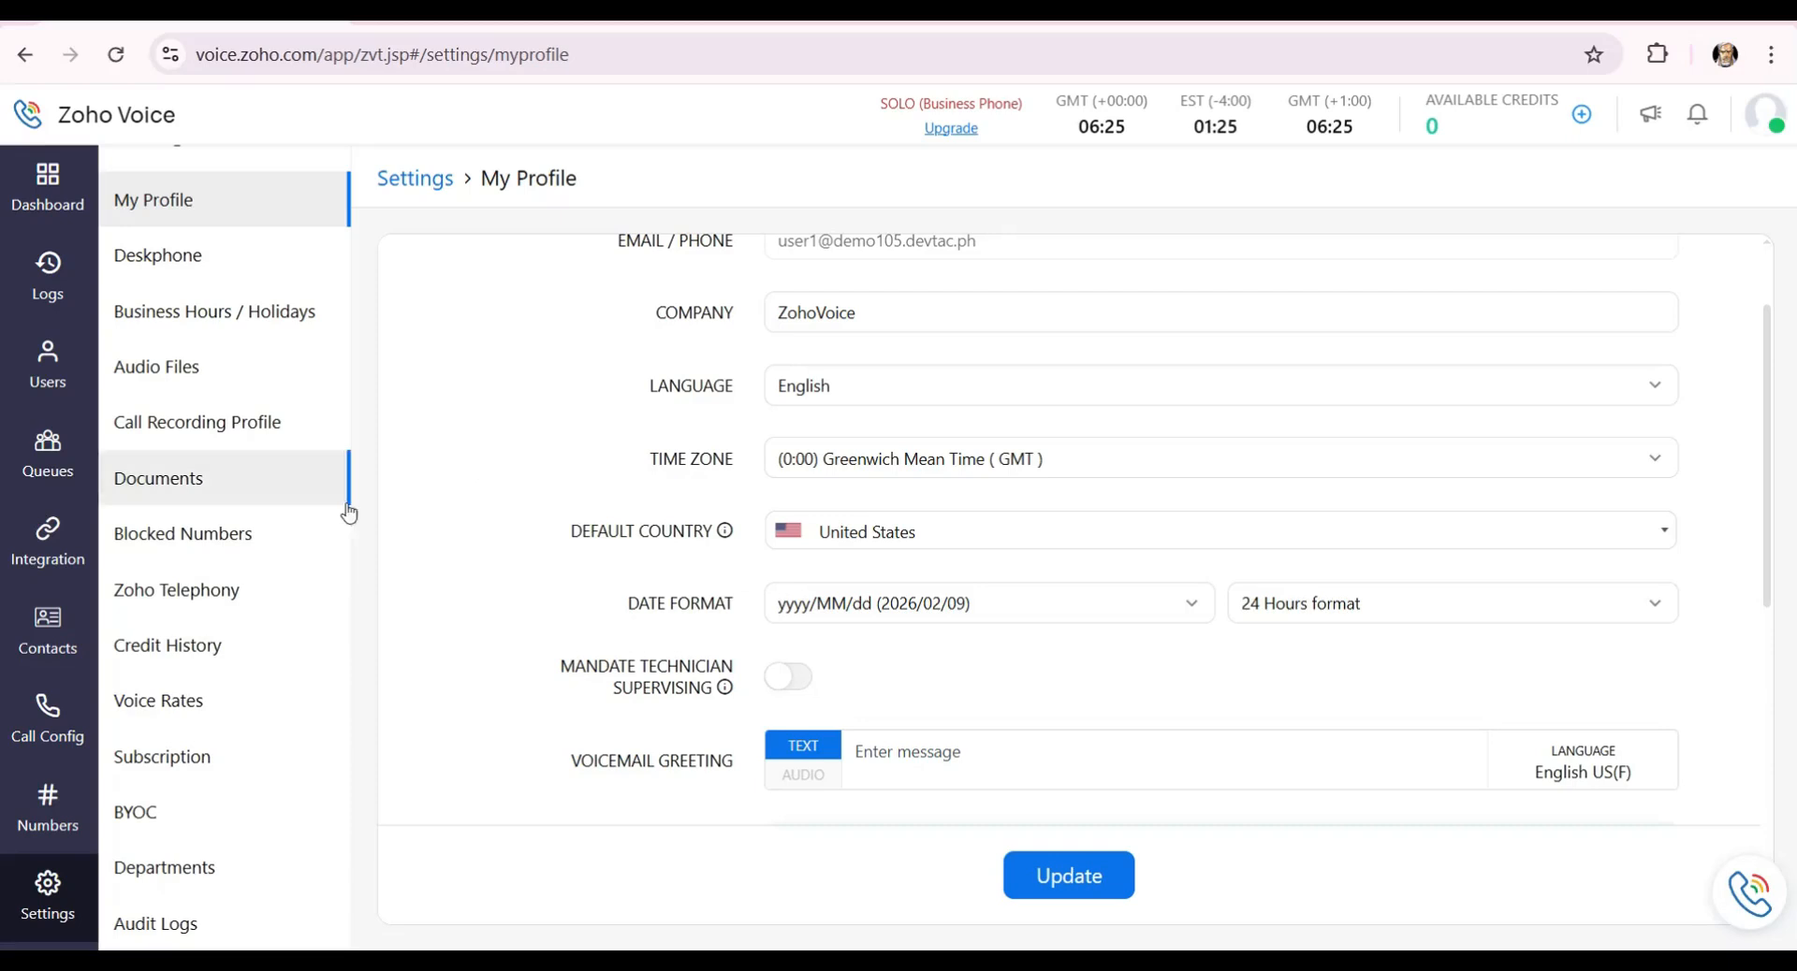
# Open the Voice Rates page from the Settings sidebar.
pyautogui.click(215, 702)
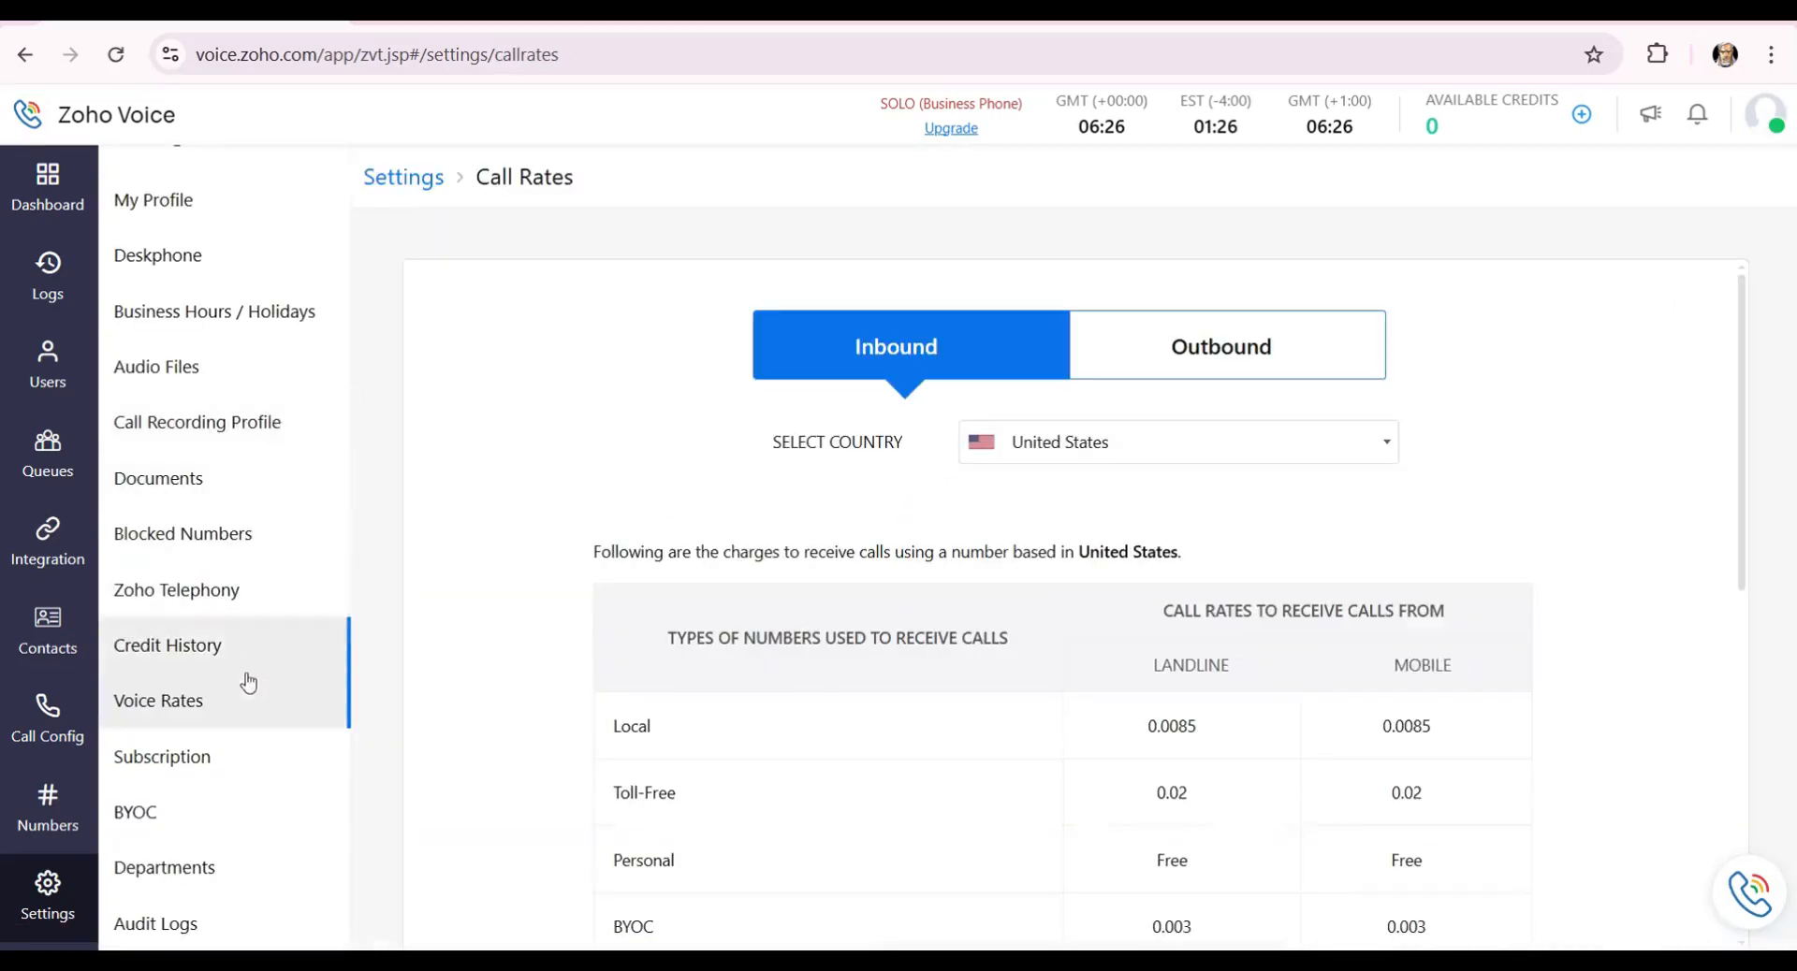
# Highlight the US inbound Local rates of 0.0085 for landline and mobile callers.
pyautogui.scroll(-1, 634, 457)
pyautogui.scroll(1, 749, 449)
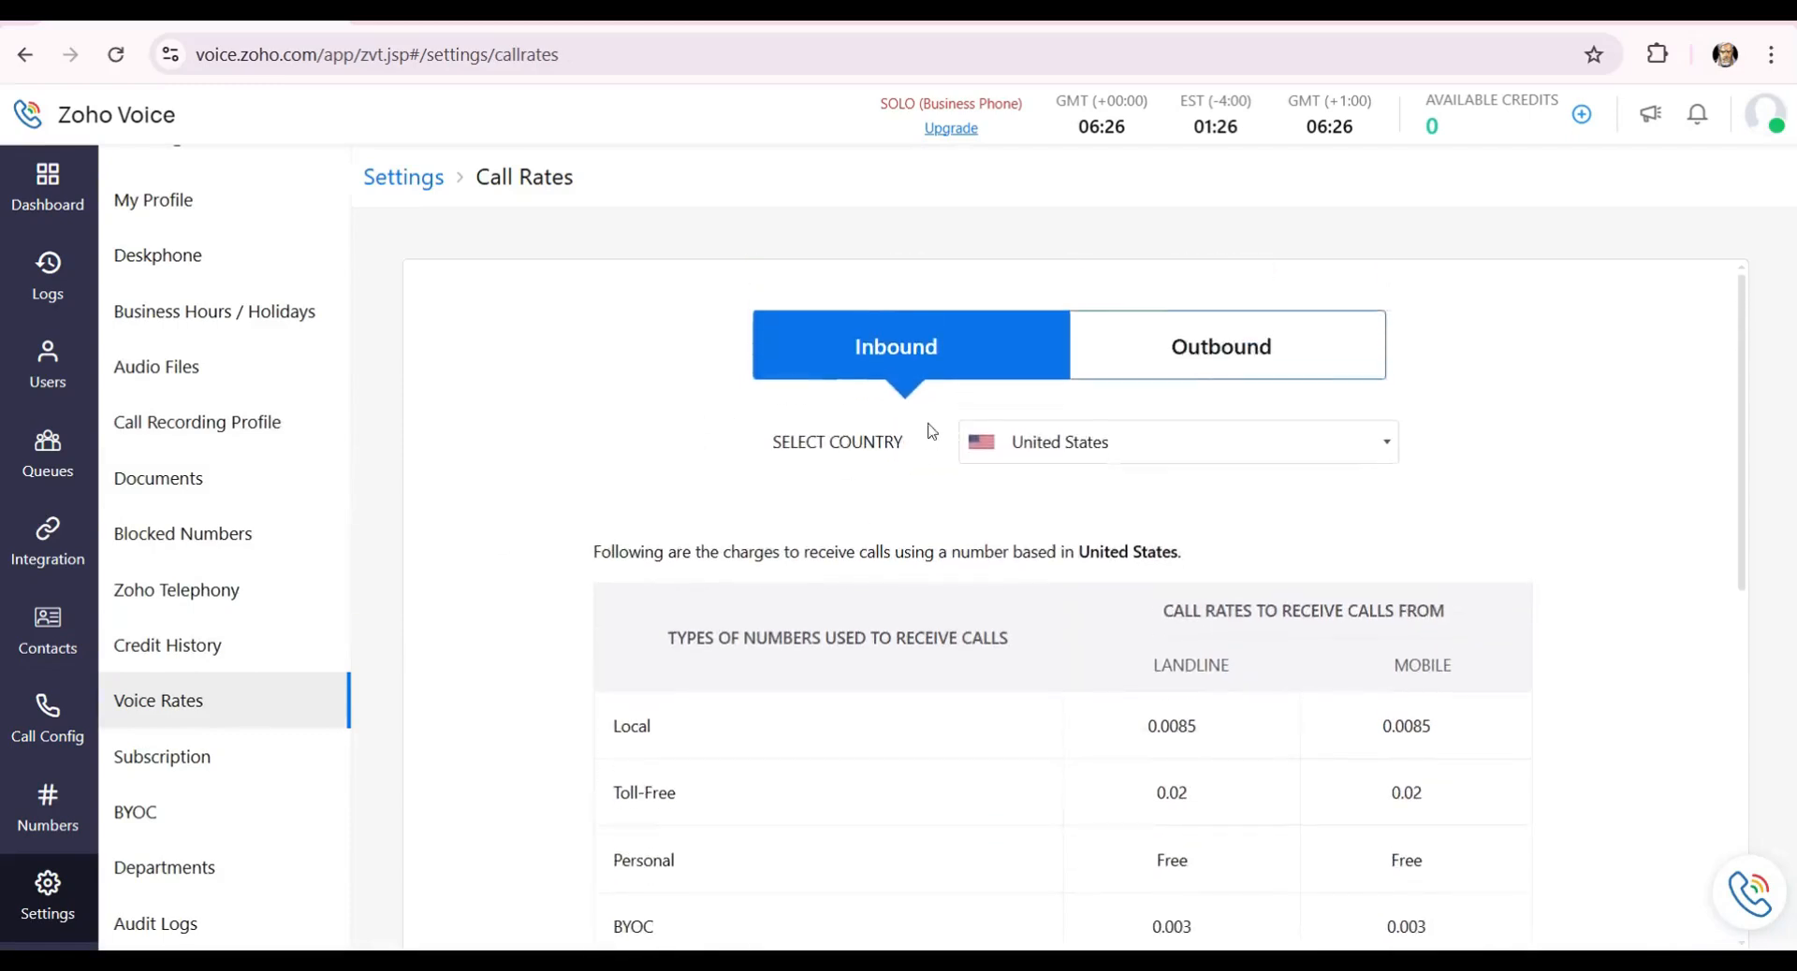
pyautogui.scroll(-1, 959, 460)
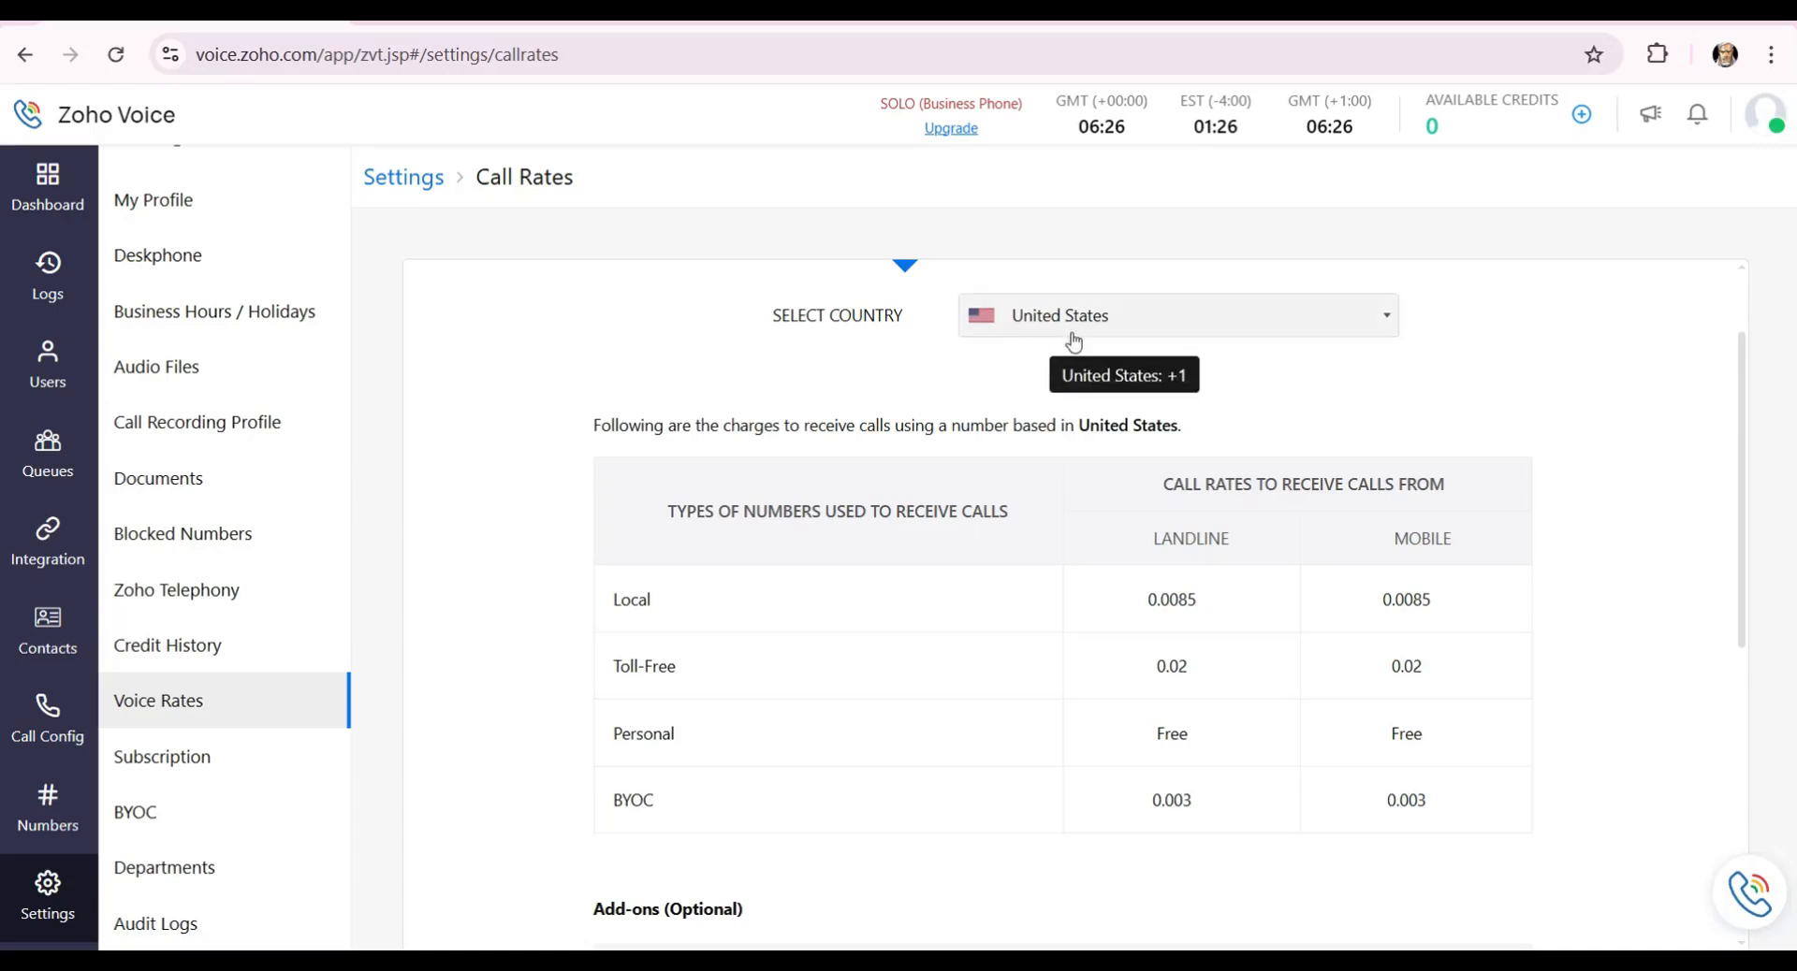
pyautogui.scroll(-1, 1029, 356)
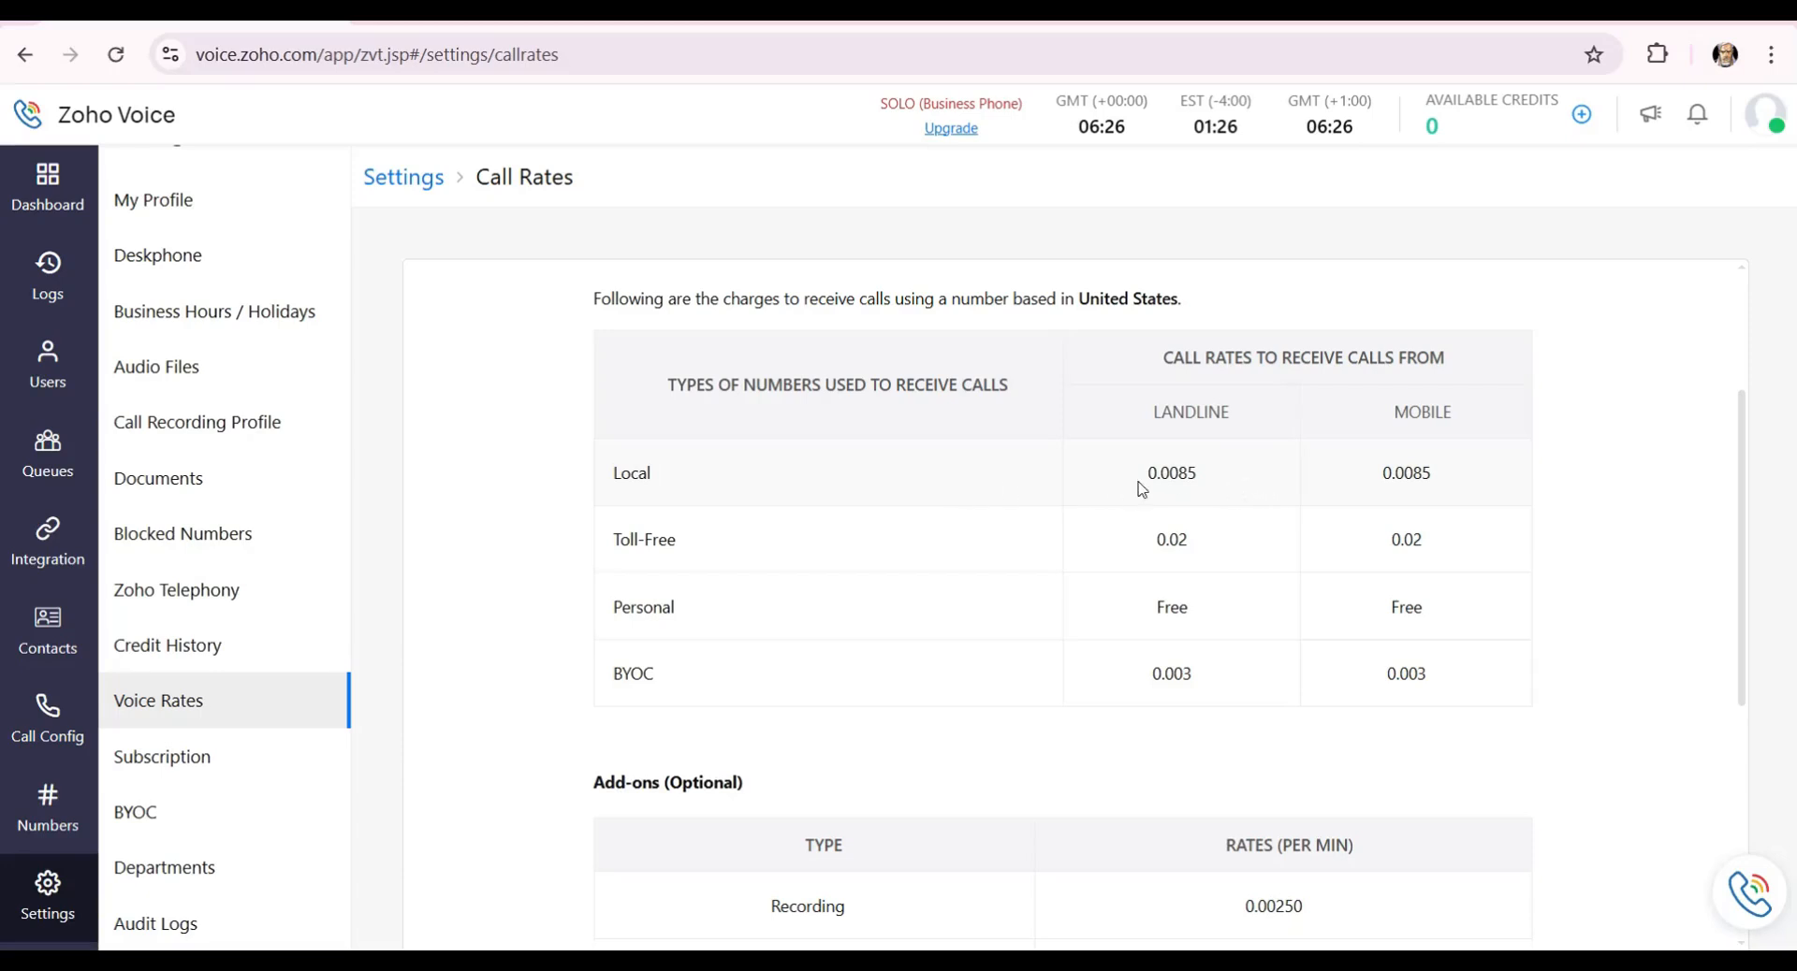
pyautogui.moveTo(1142, 488); pyautogui.dragTo(1209, 479)
pyautogui.moveTo(1372, 503); pyautogui.dragTo(1460, 501)
pyautogui.scroll(3, 1303, 553)
pyautogui.scroll(-3, 1341, 518)
pyautogui.moveTo(1151, 479); pyautogui.dragTo(1253, 483)
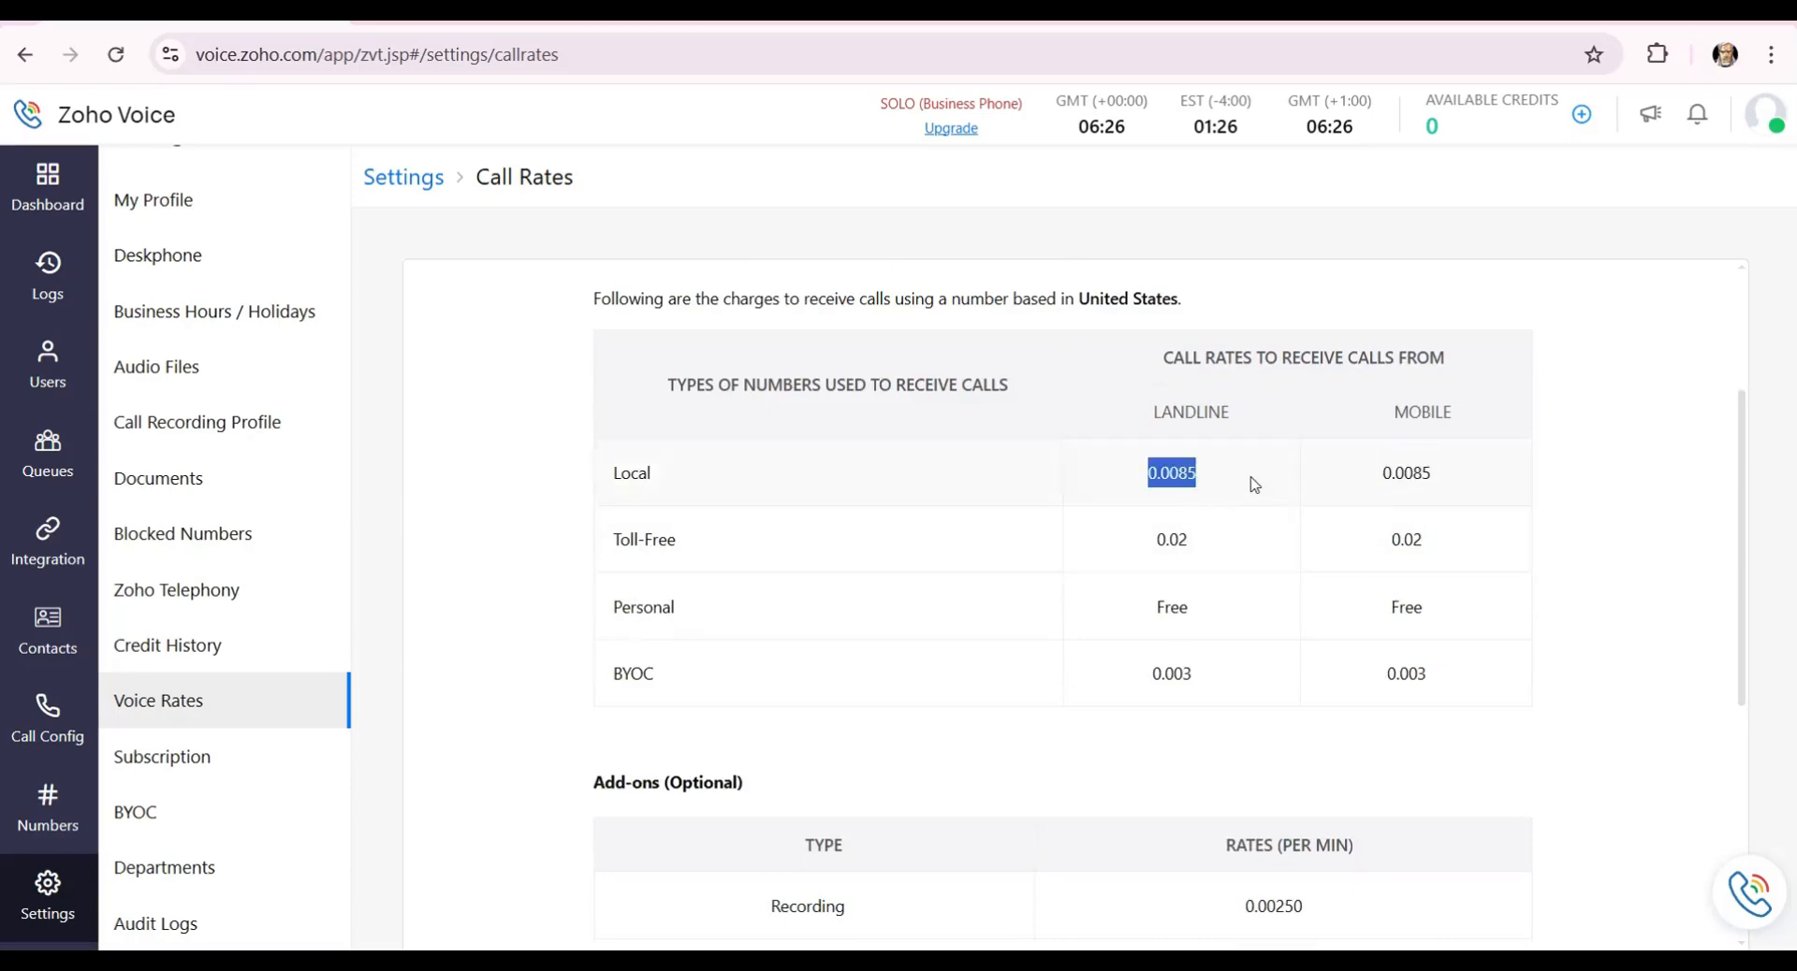
pyautogui.doubleClick(1385, 477)
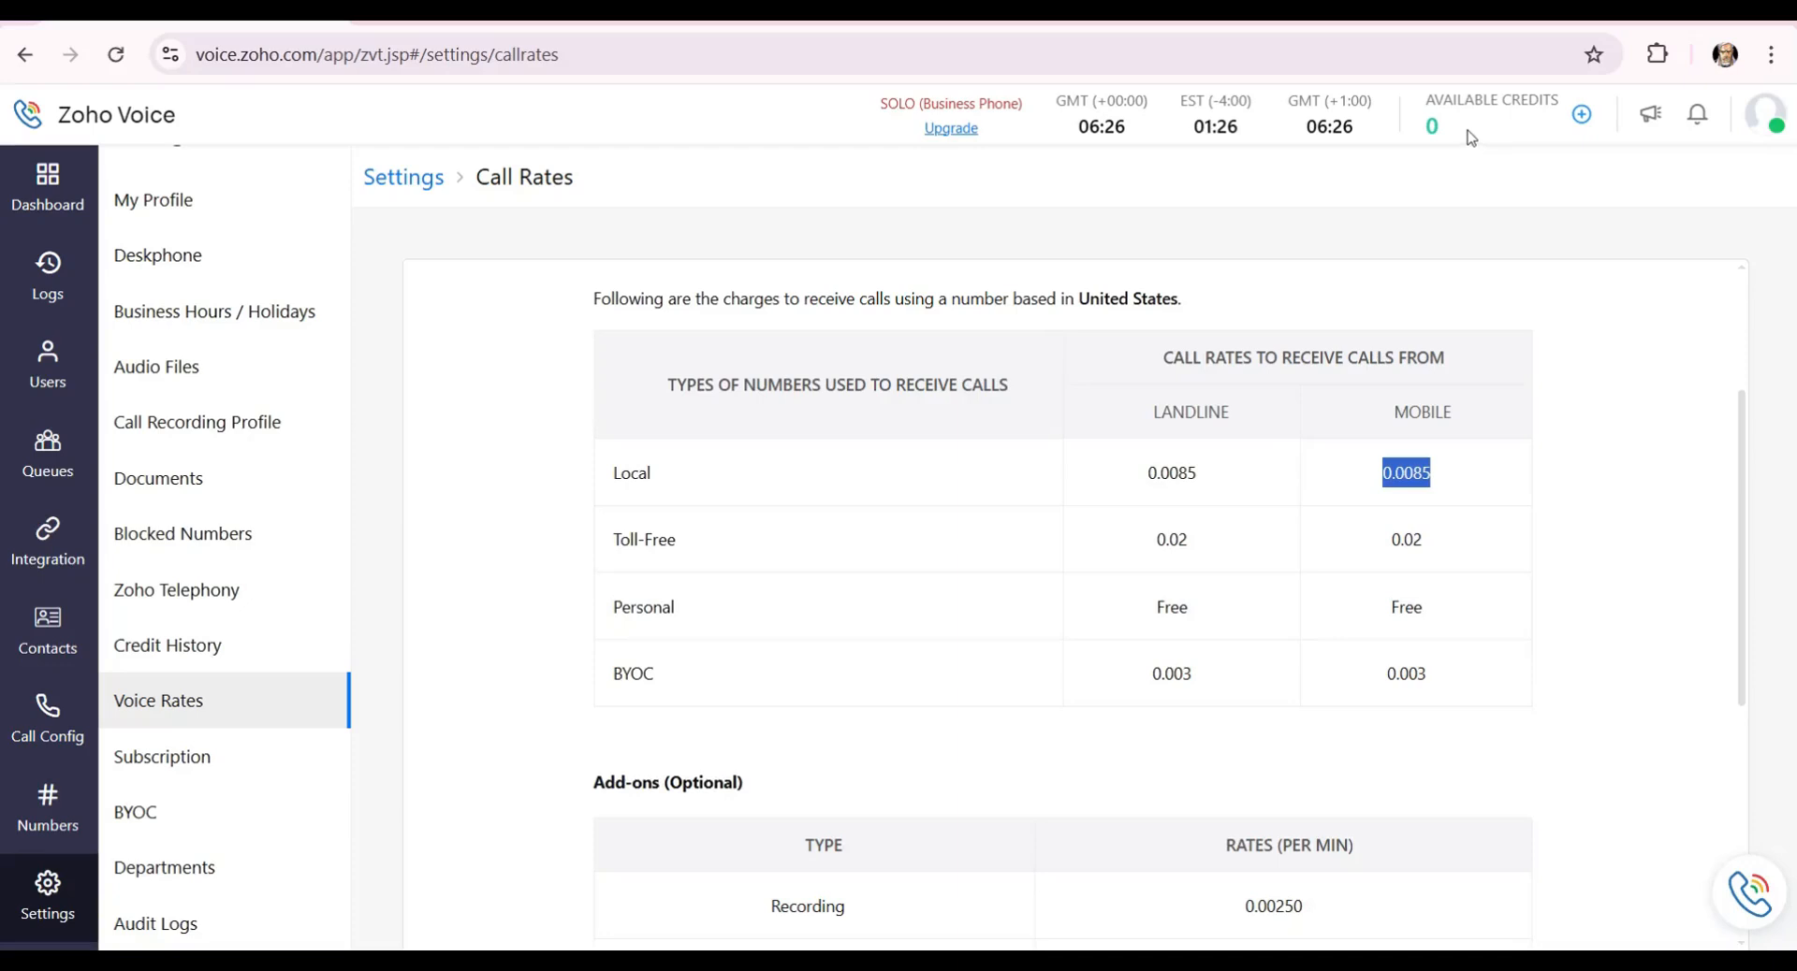
# Clear the highlight and scroll through the remaining inbound rate tables.
pyautogui.scroll(-3, 1400, 405)
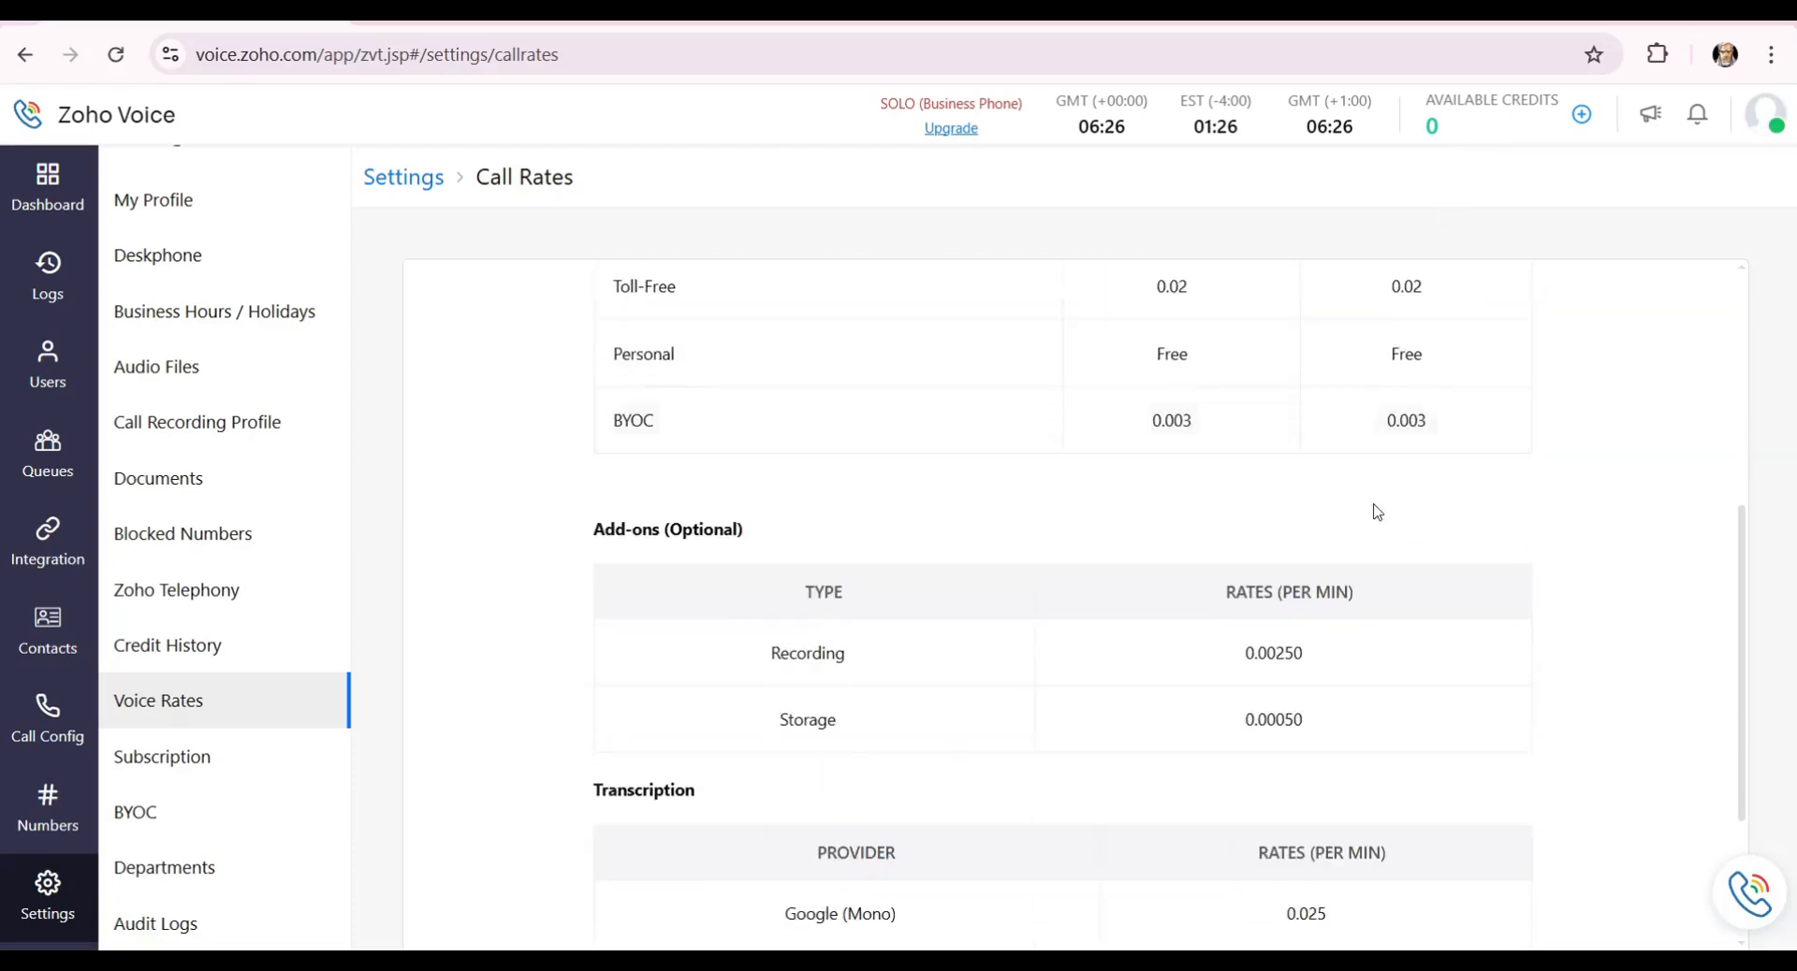
pyautogui.scroll(3, 1352, 455)
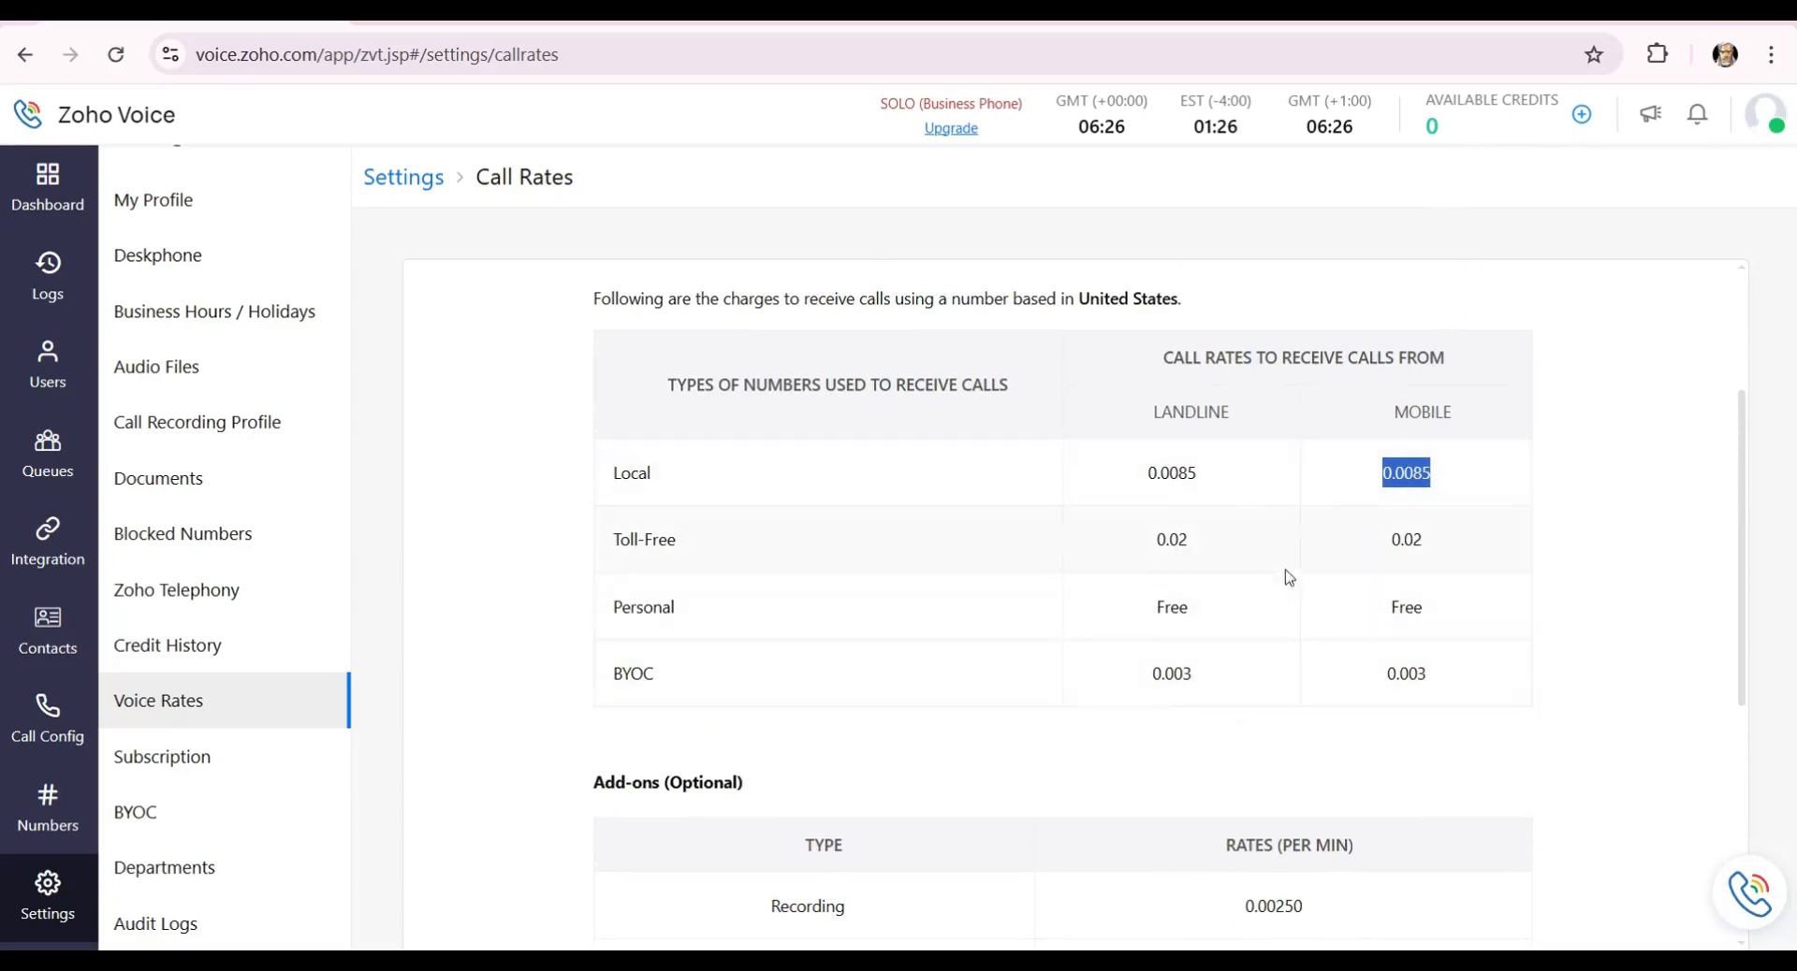
pyautogui.click(1424, 486)
pyautogui.scroll(-1, 1399, 466)
pyautogui.scroll(-1, 1413, 453)
pyautogui.scroll(1, 1417, 472)
pyautogui.scroll(3, 1413, 470)
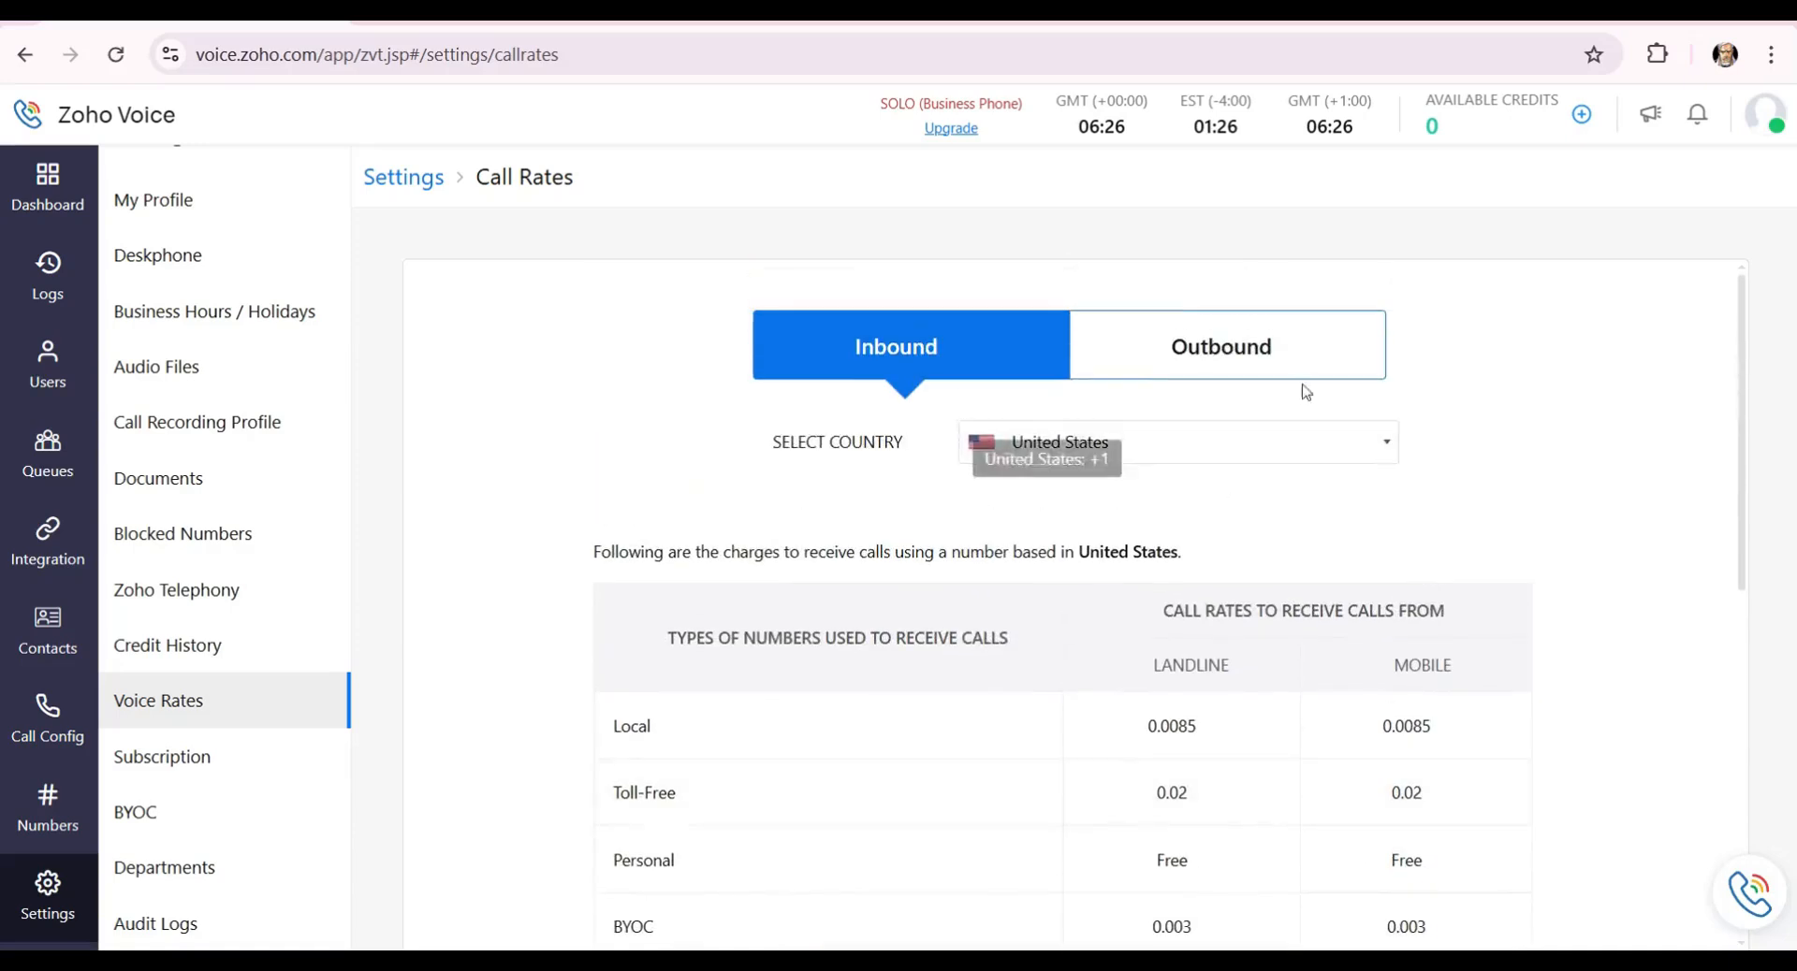
pyautogui.scroll(-5, 1254, 630)
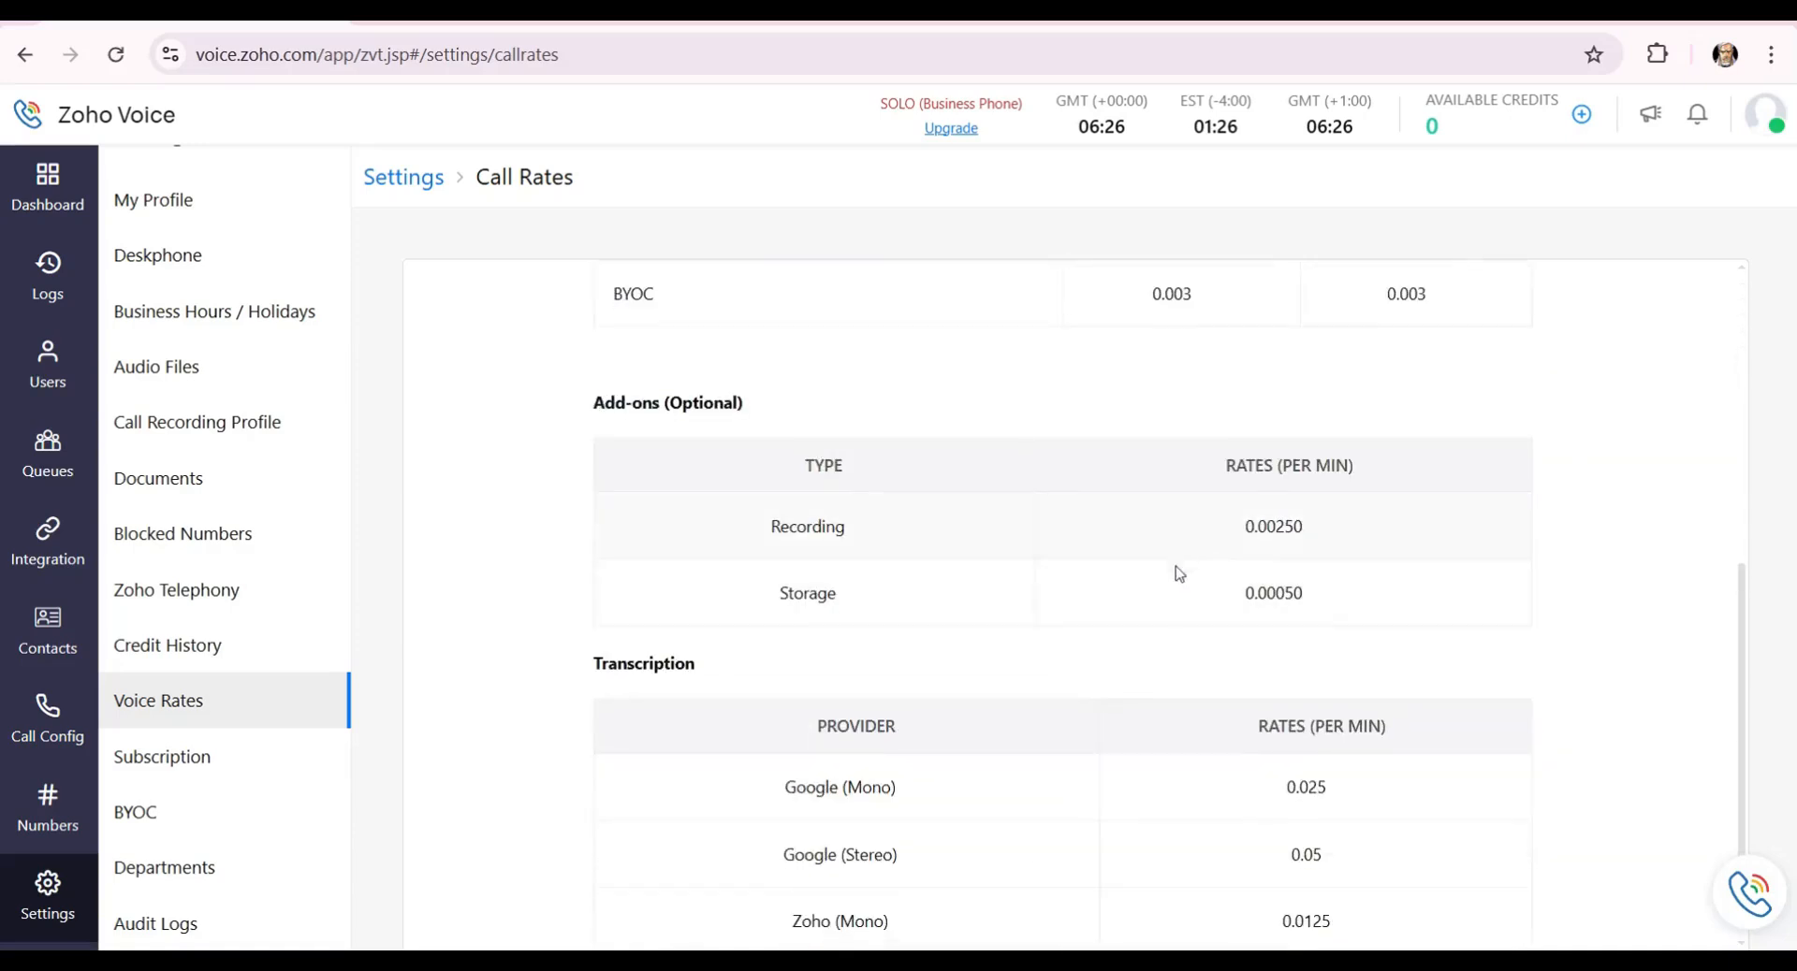
pyautogui.scroll(5, 920, 525)
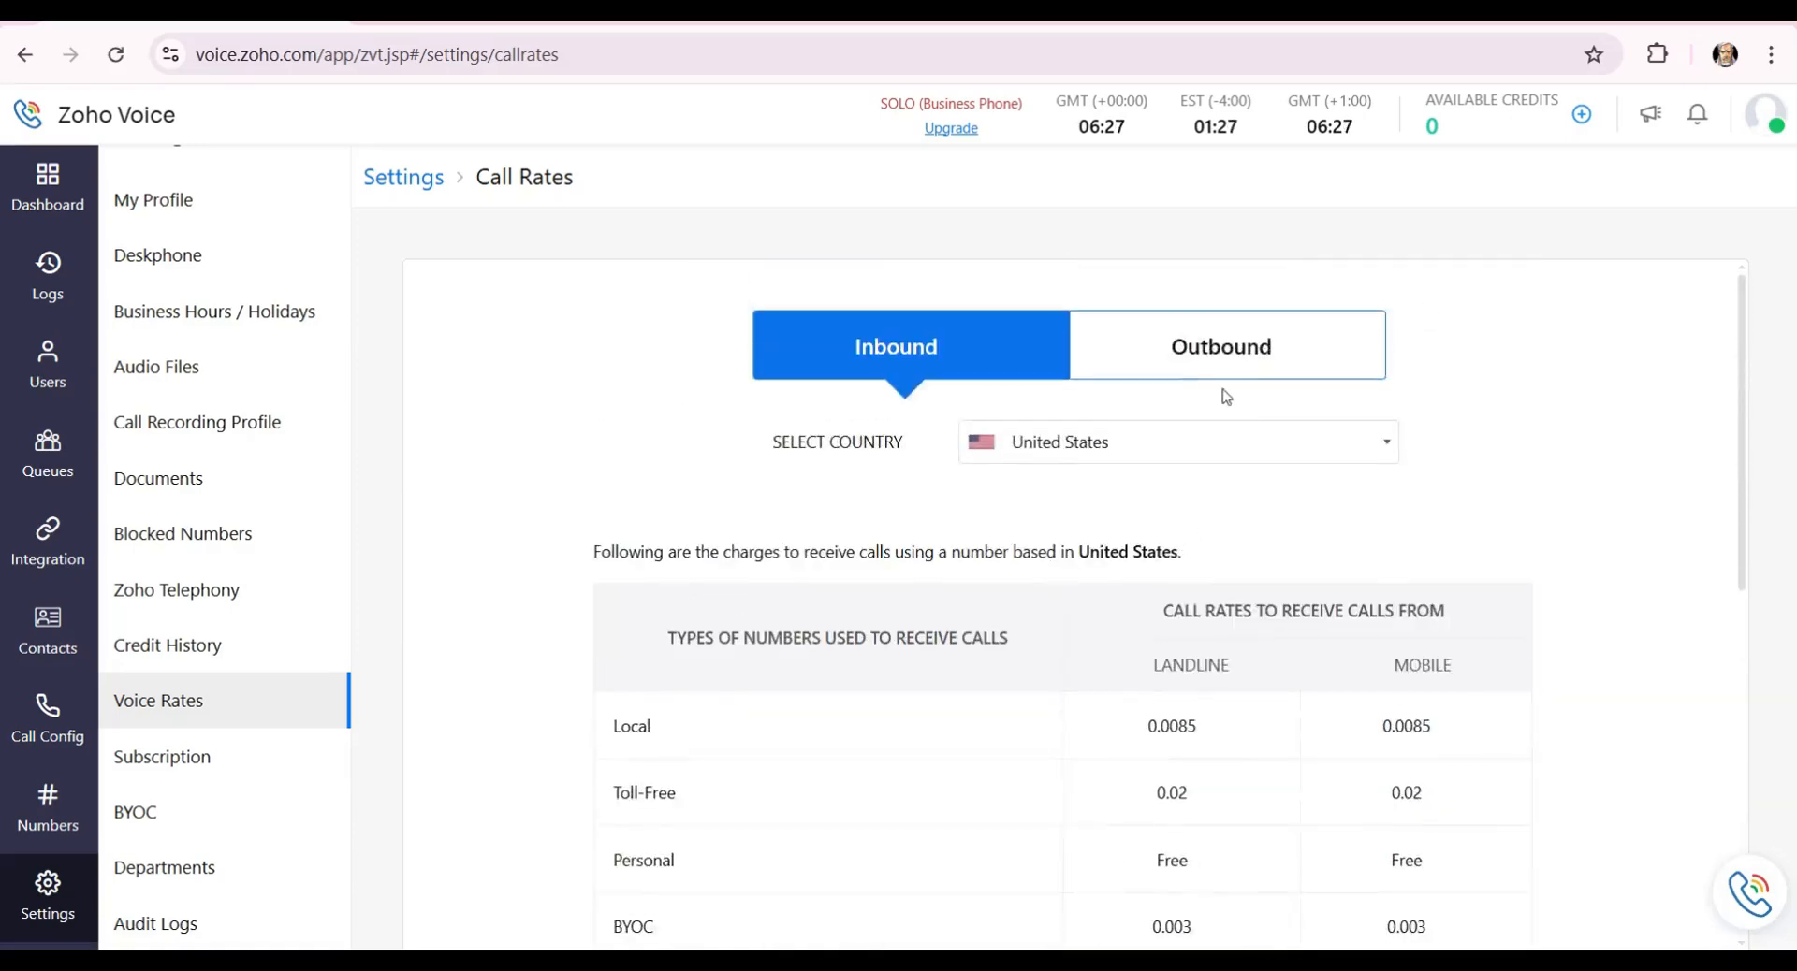
# View the outbound US call rates and highlight the 0.0125 mobile rate.
pyautogui.click(1248, 360)
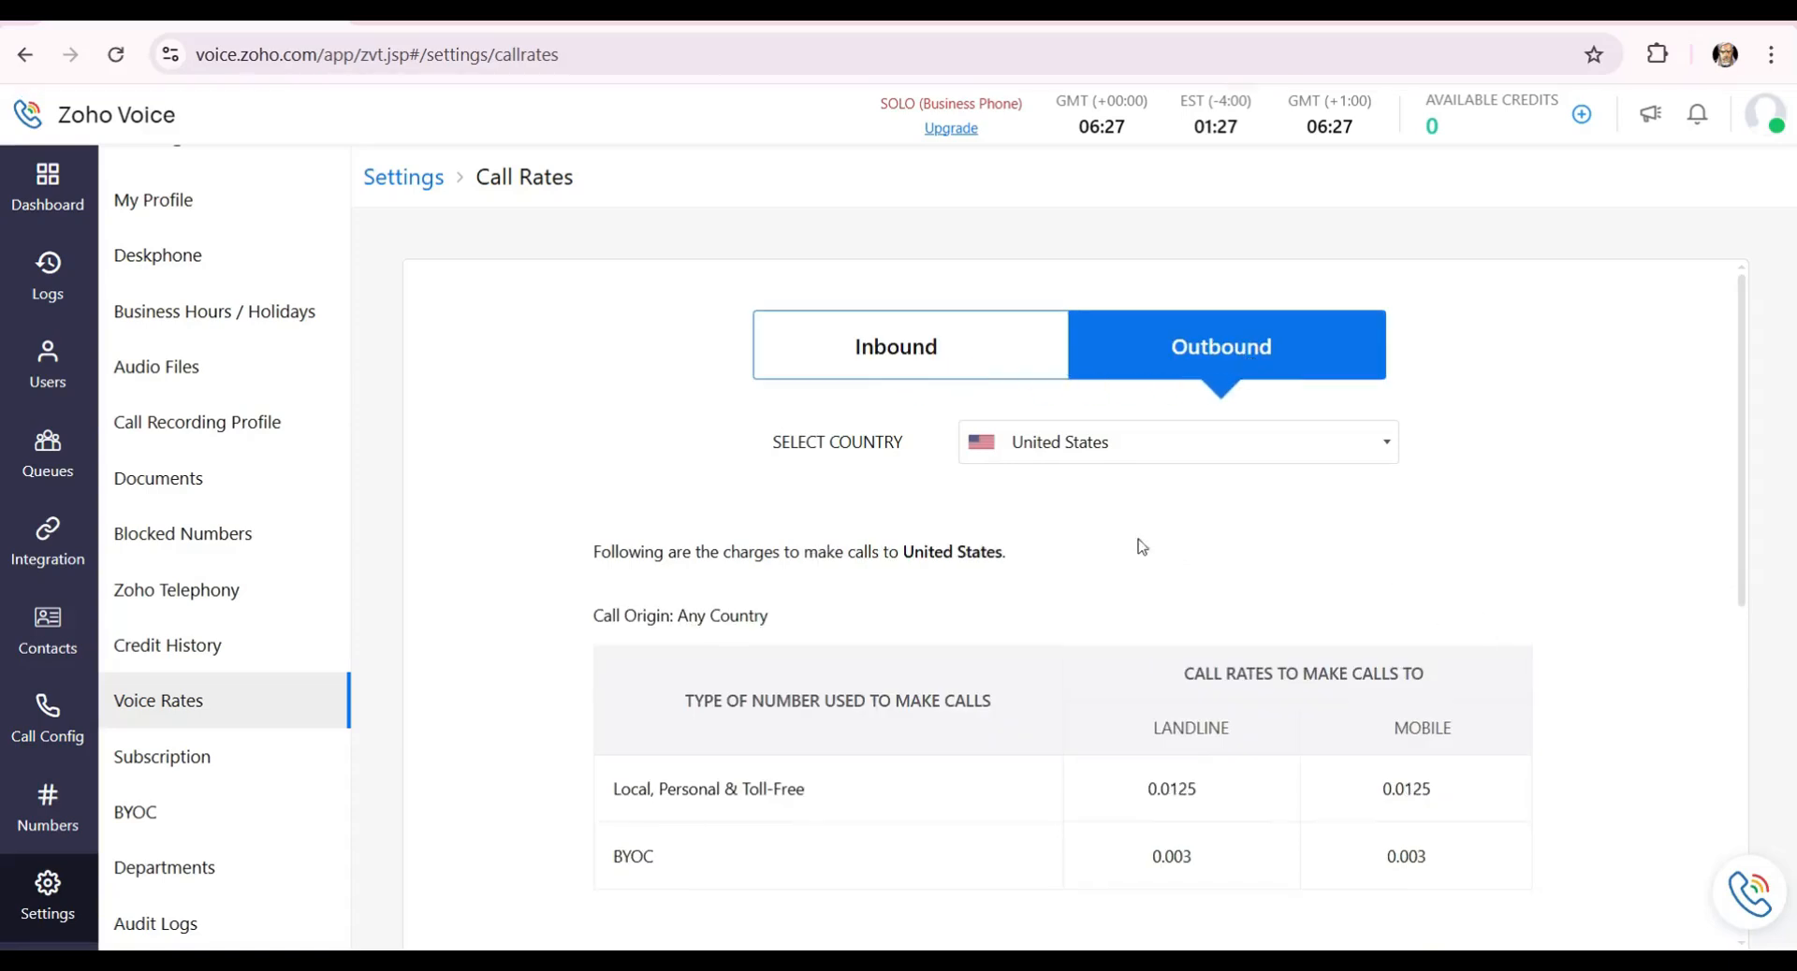
pyautogui.scroll(-3, 1137, 543)
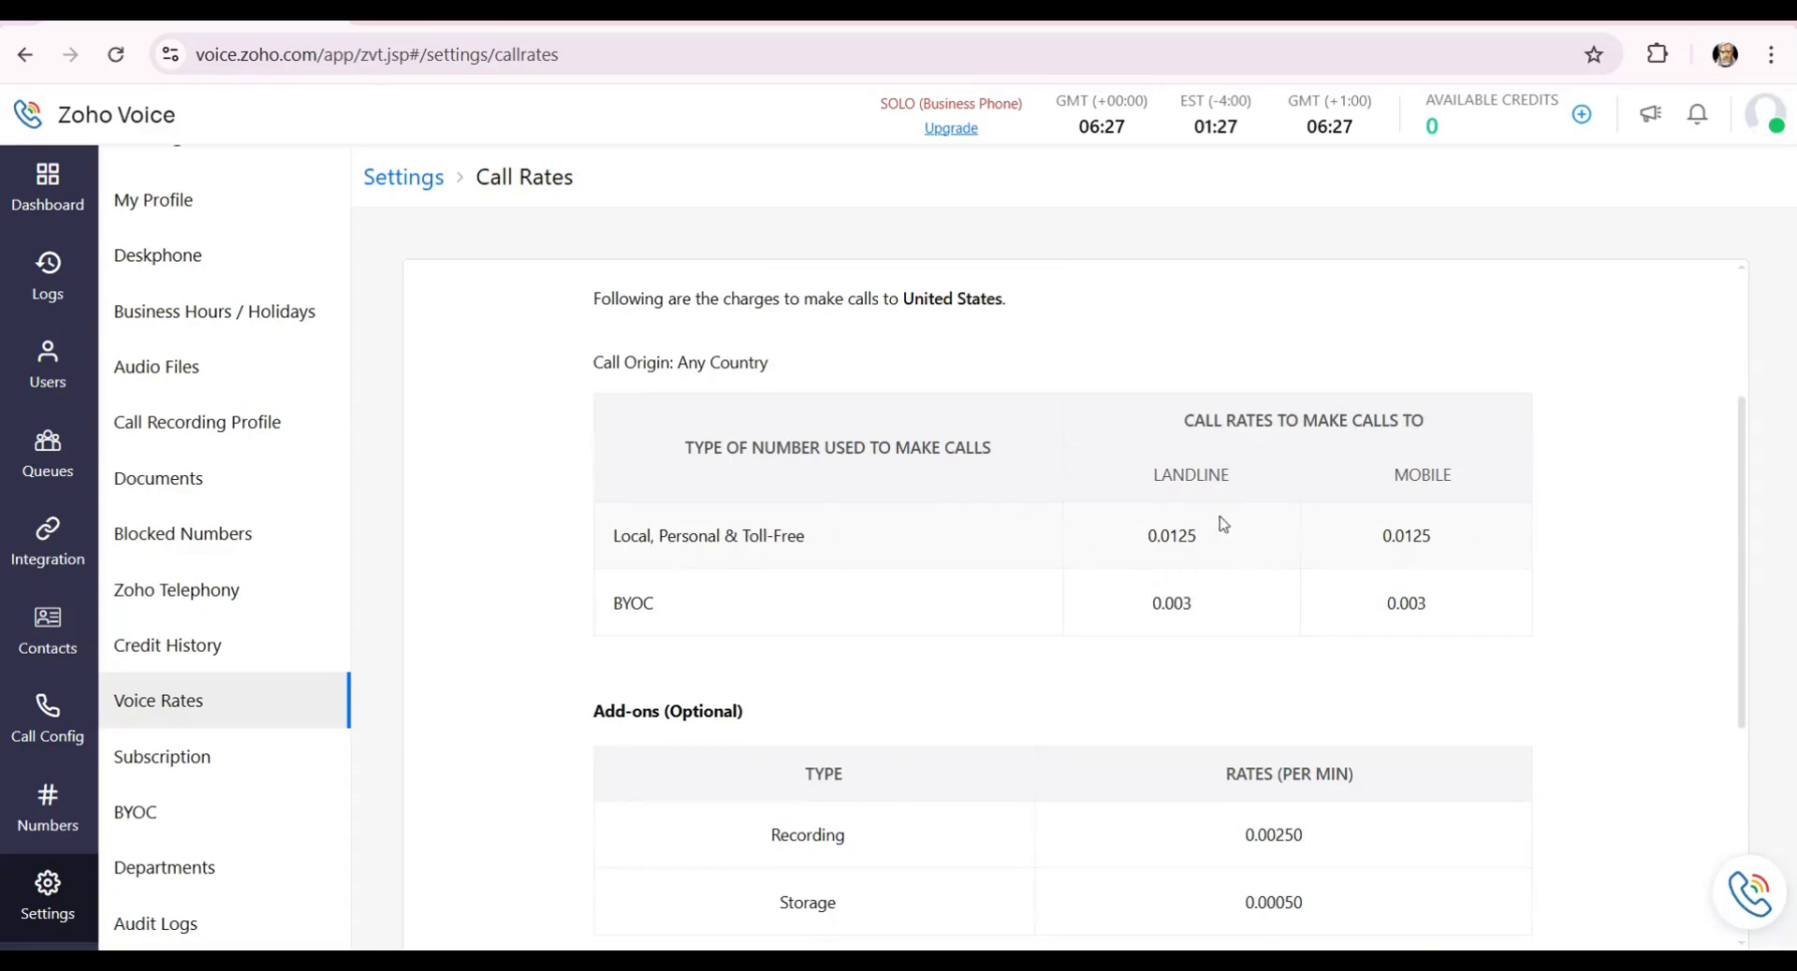
pyautogui.scroll(1, 1235, 540)
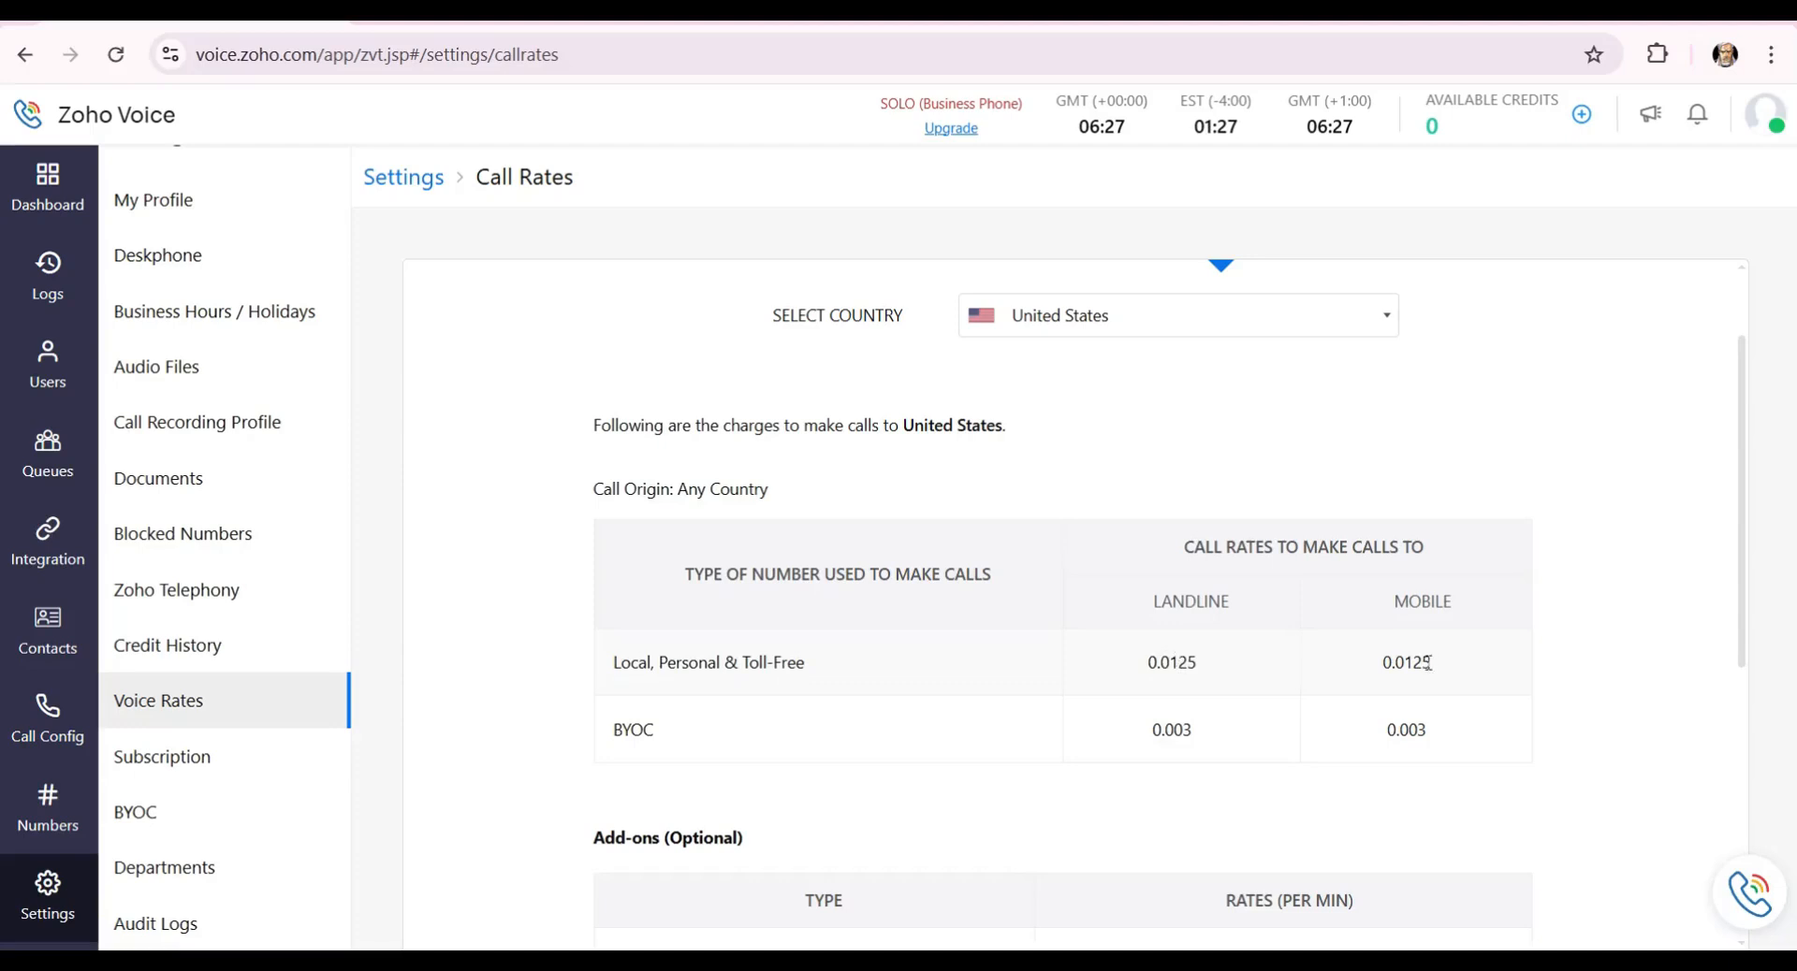
pyautogui.moveTo(1371, 676); pyautogui.dragTo(1471, 679)
# Review the outbound tables, clear the highlight, and switch back to inbound rates.
pyautogui.scroll(-5, 1371, 680)
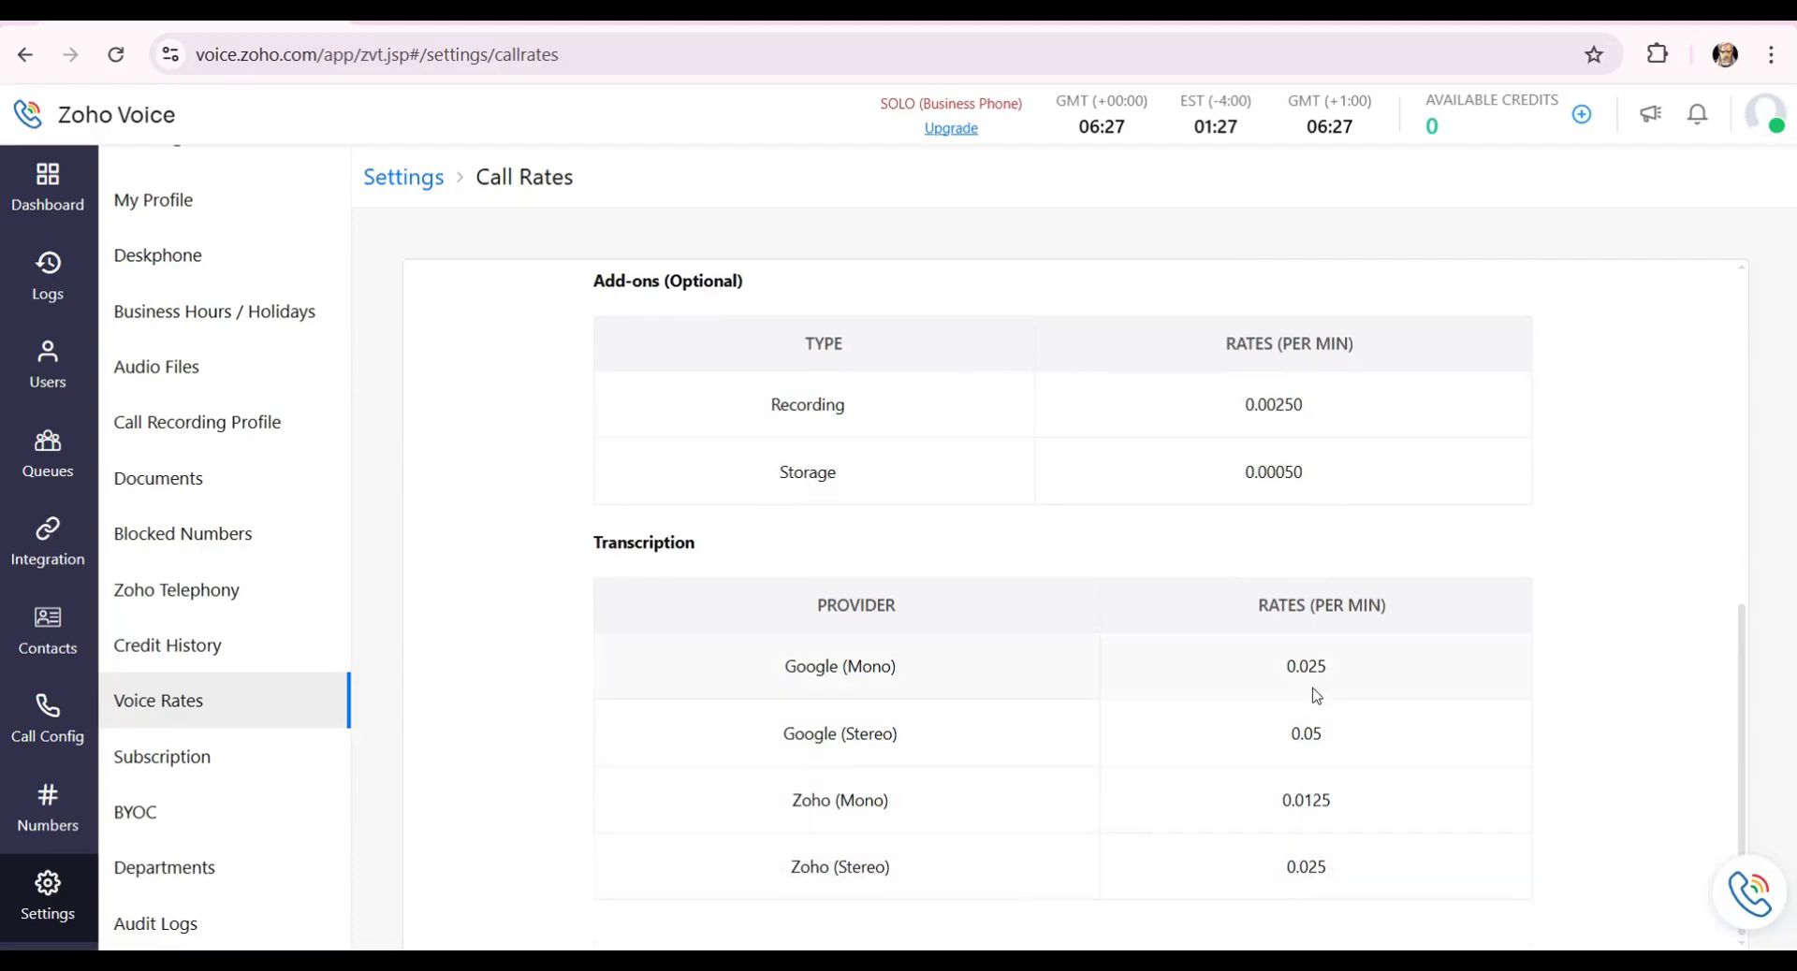
pyautogui.scroll(5, 1142, 549)
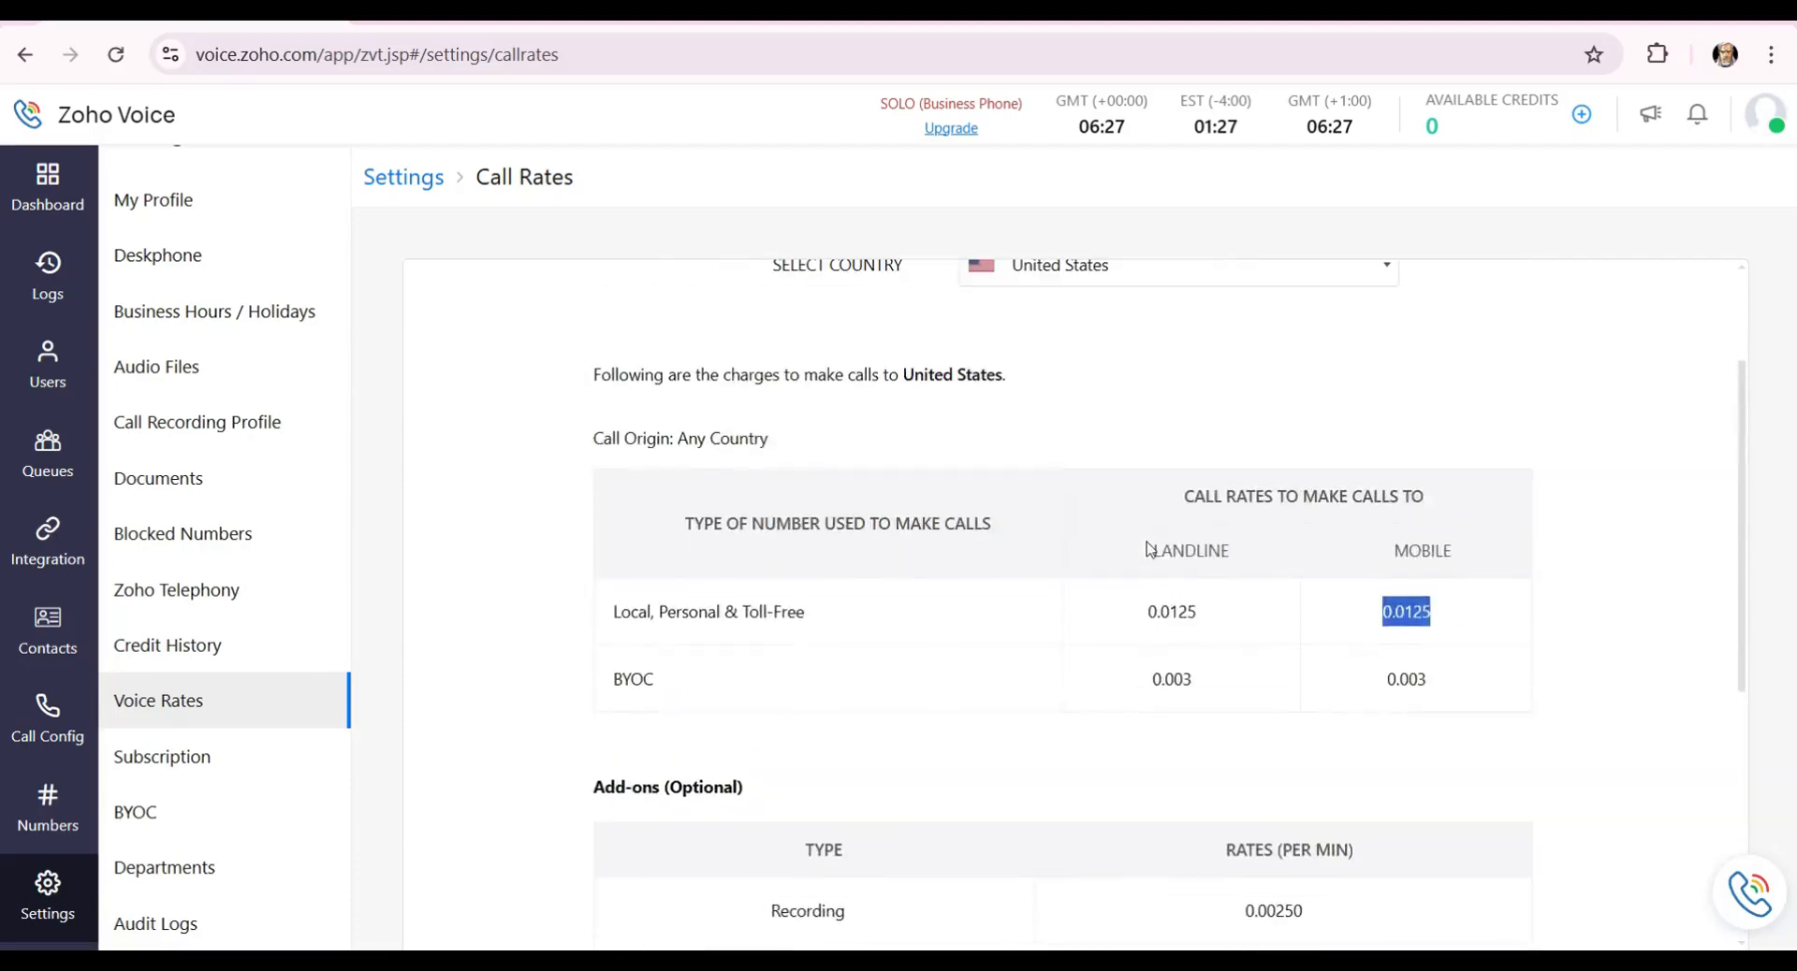
pyautogui.scroll(2, 1085, 556)
pyautogui.scroll(-3, 1404, 594)
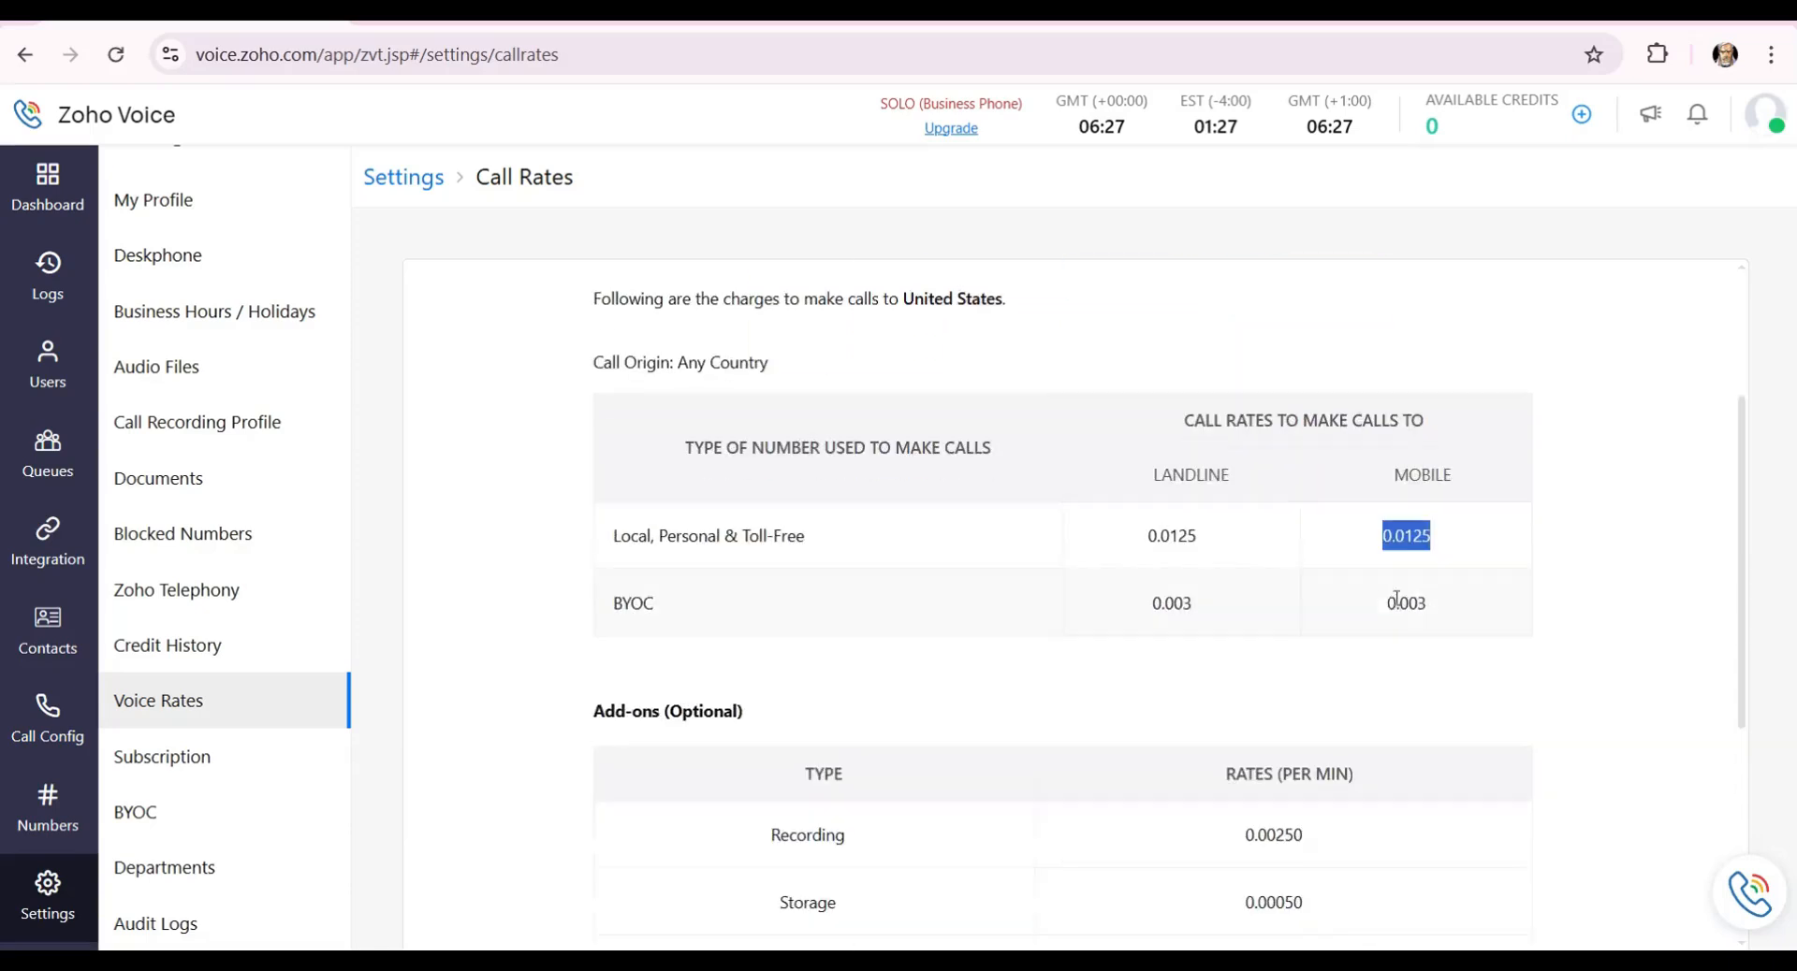
pyautogui.scroll(3, 1267, 610)
pyautogui.click(1335, 561)
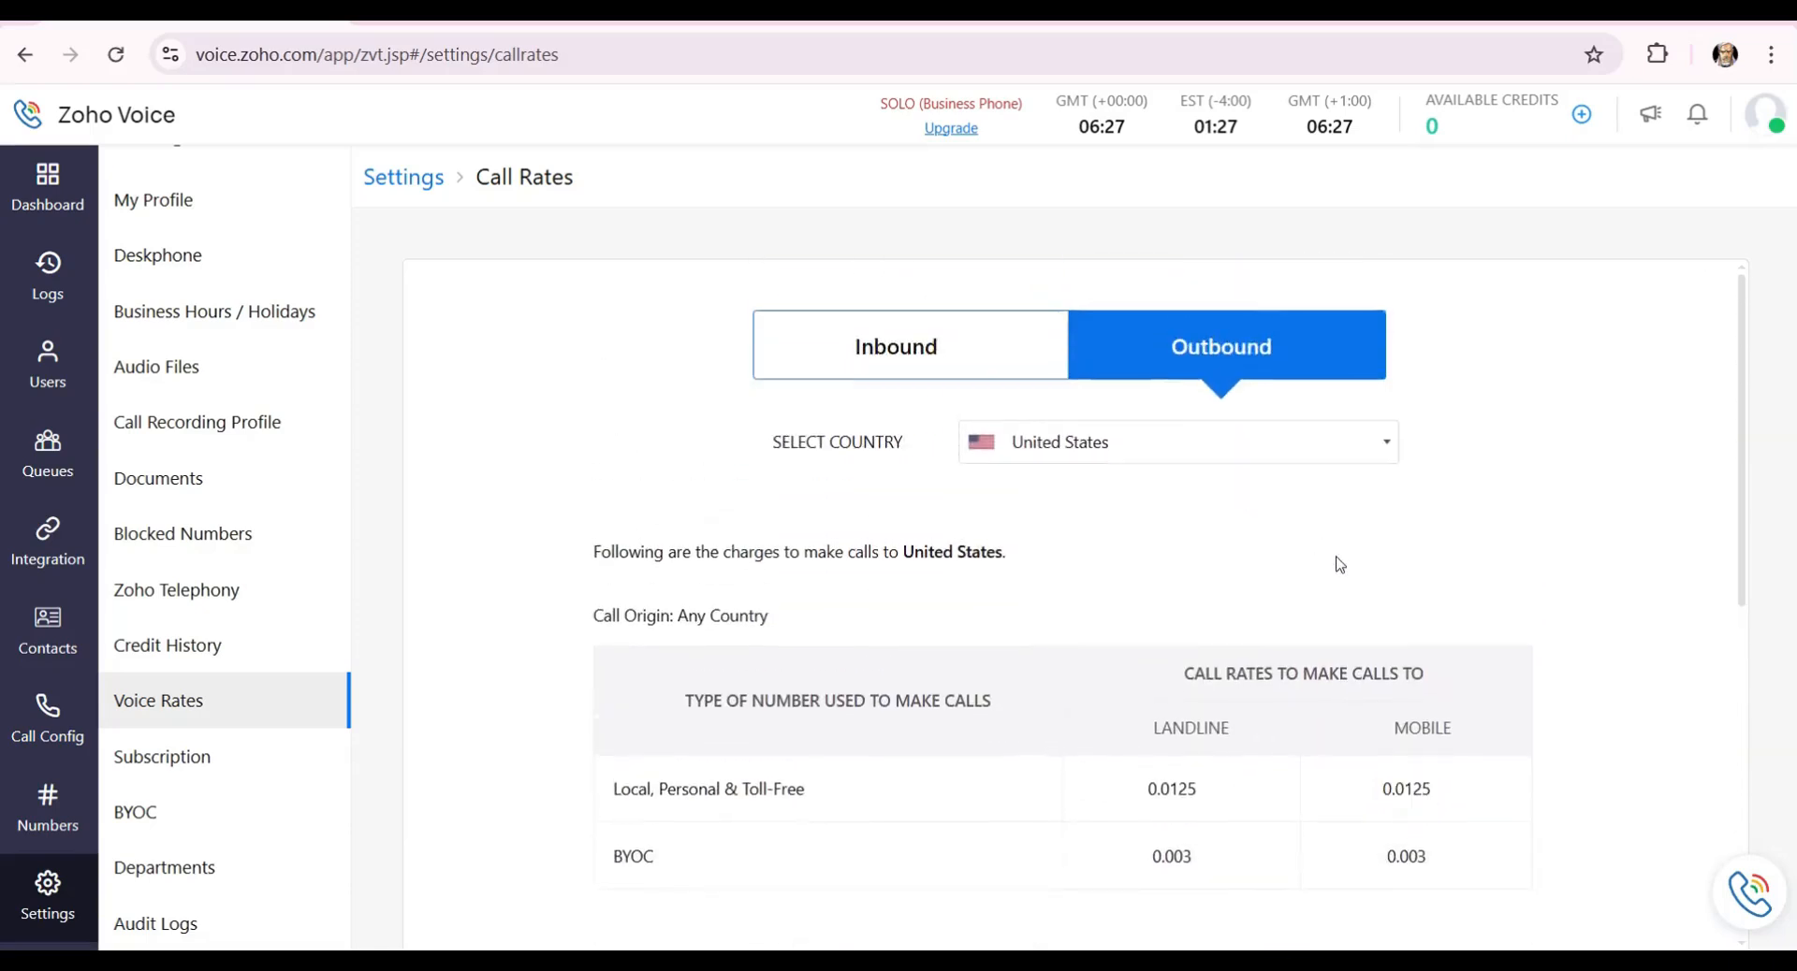
pyautogui.click(940, 369)
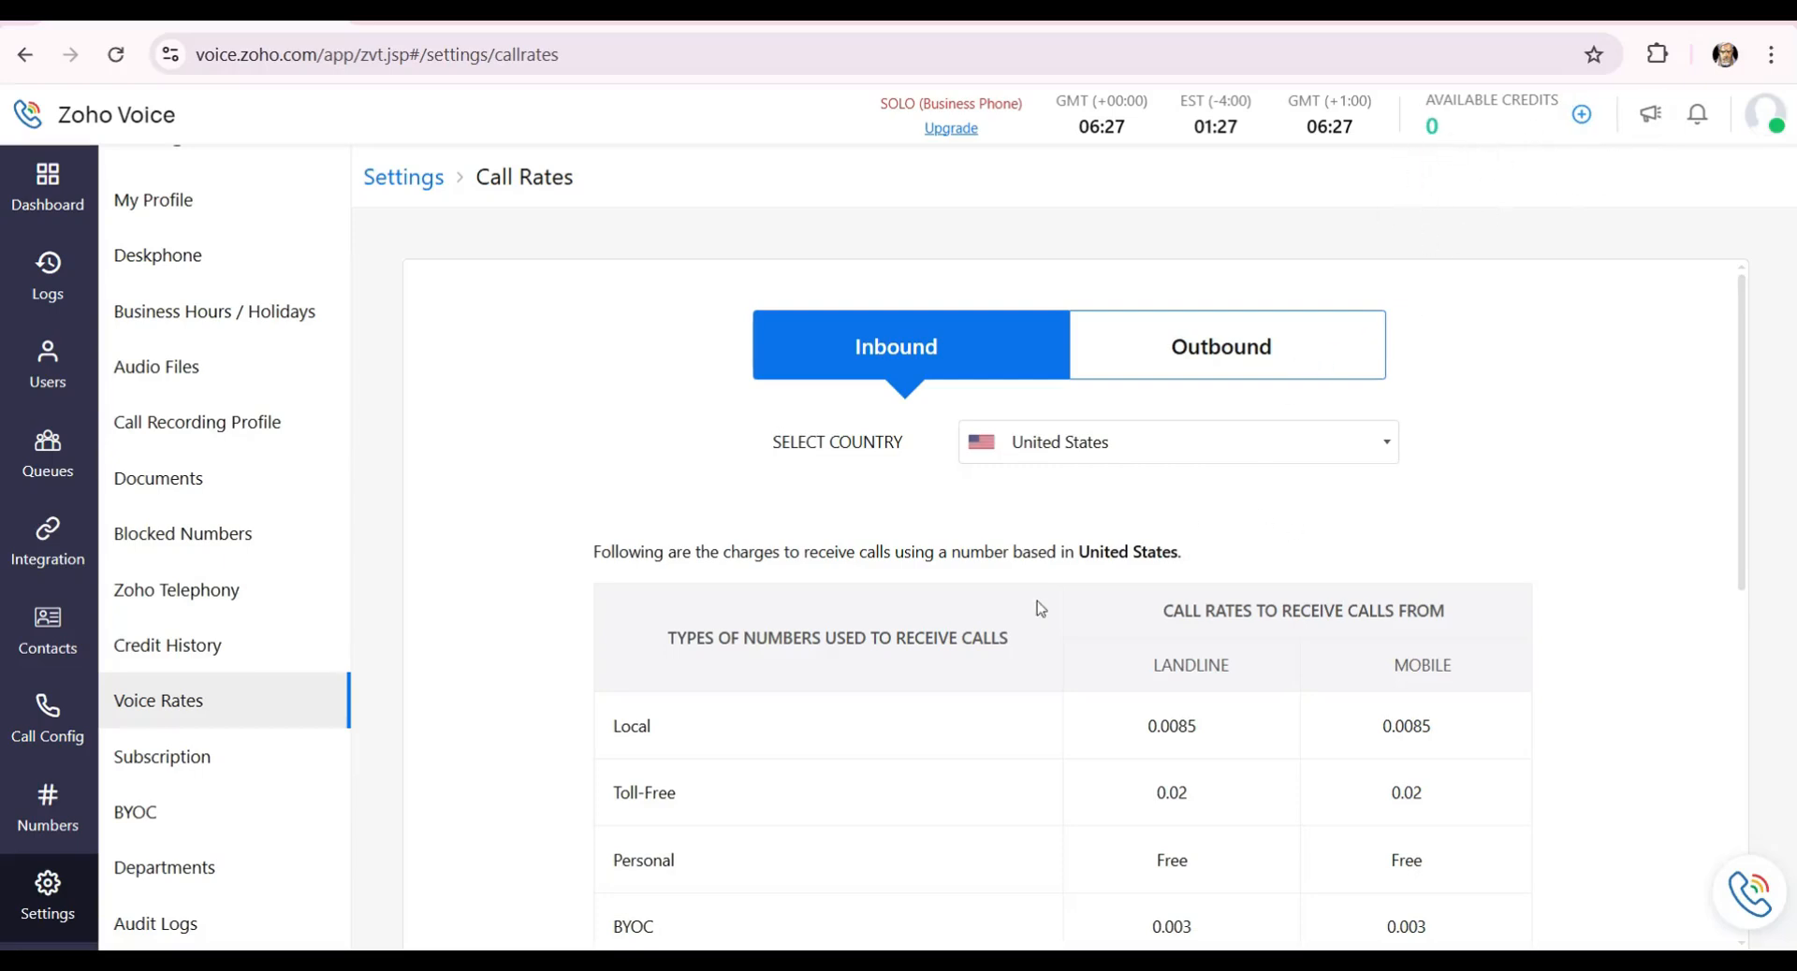
# Open Subscription (Solo plan, 0.00 credits), preview buying credits in the store, then return without purchasing.
pyautogui.click(140, 773)
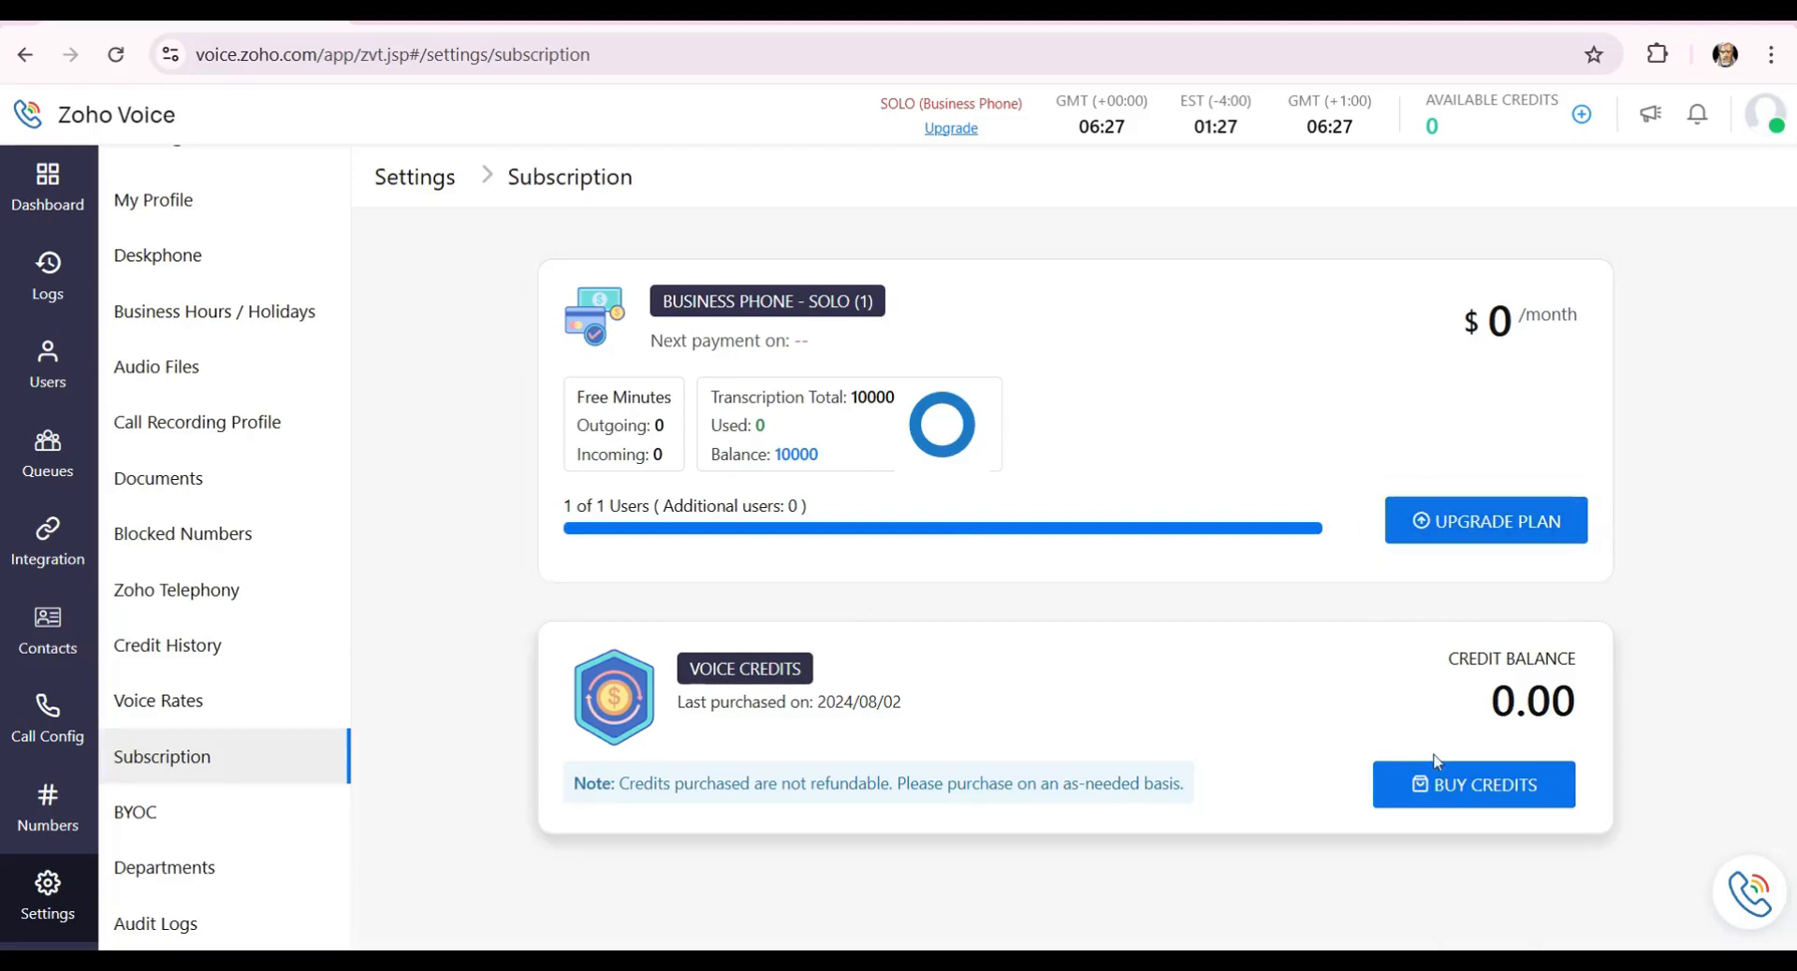
pyautogui.click(1508, 810)
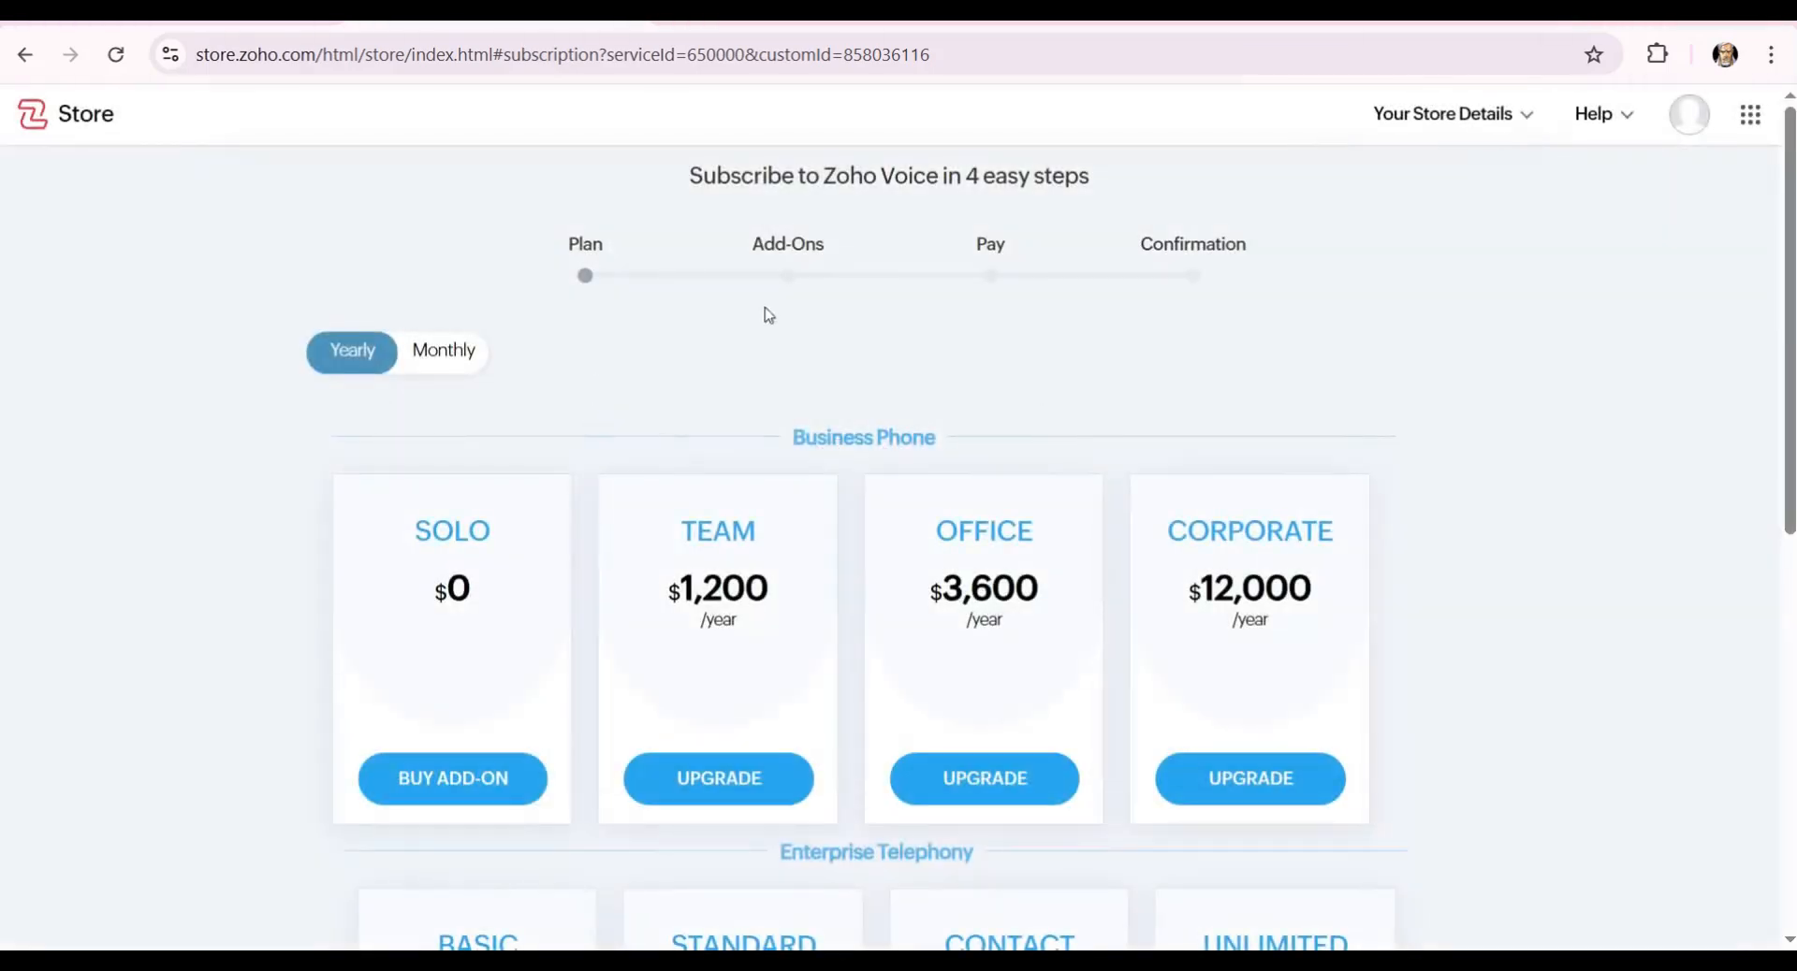
pyautogui.scroll(-8, 1054, 426)
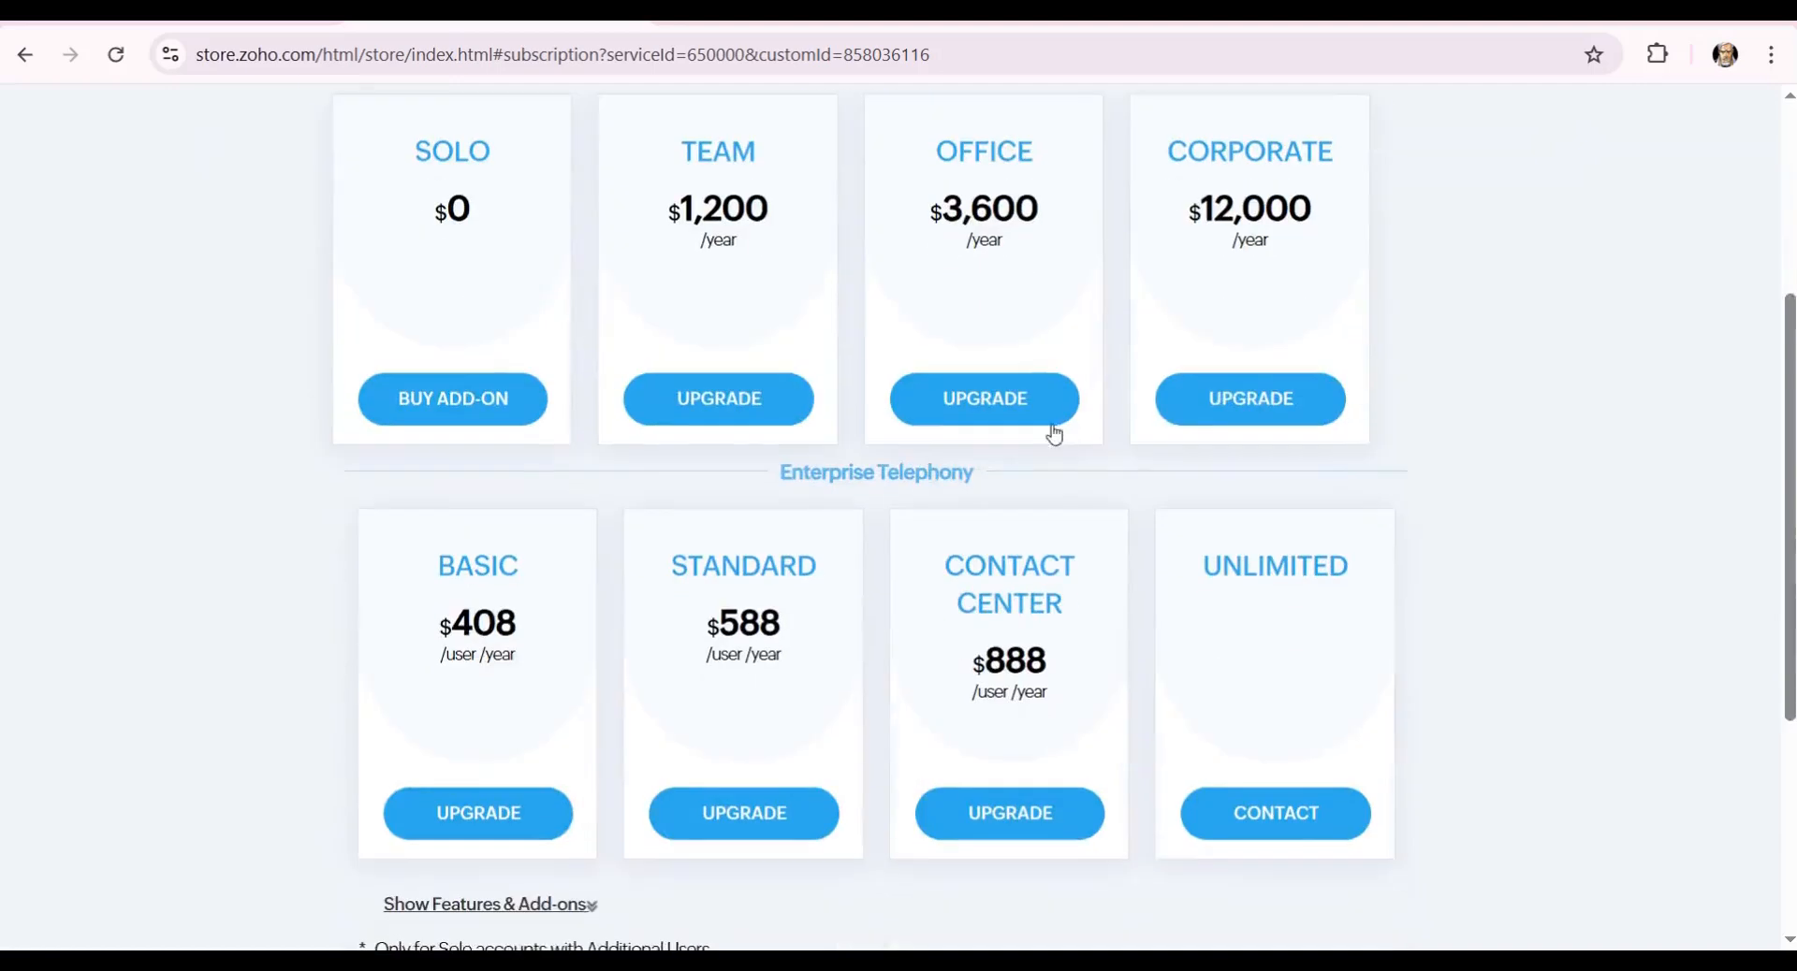
pyautogui.scroll(4, 657, 433)
pyautogui.click(318, 23)
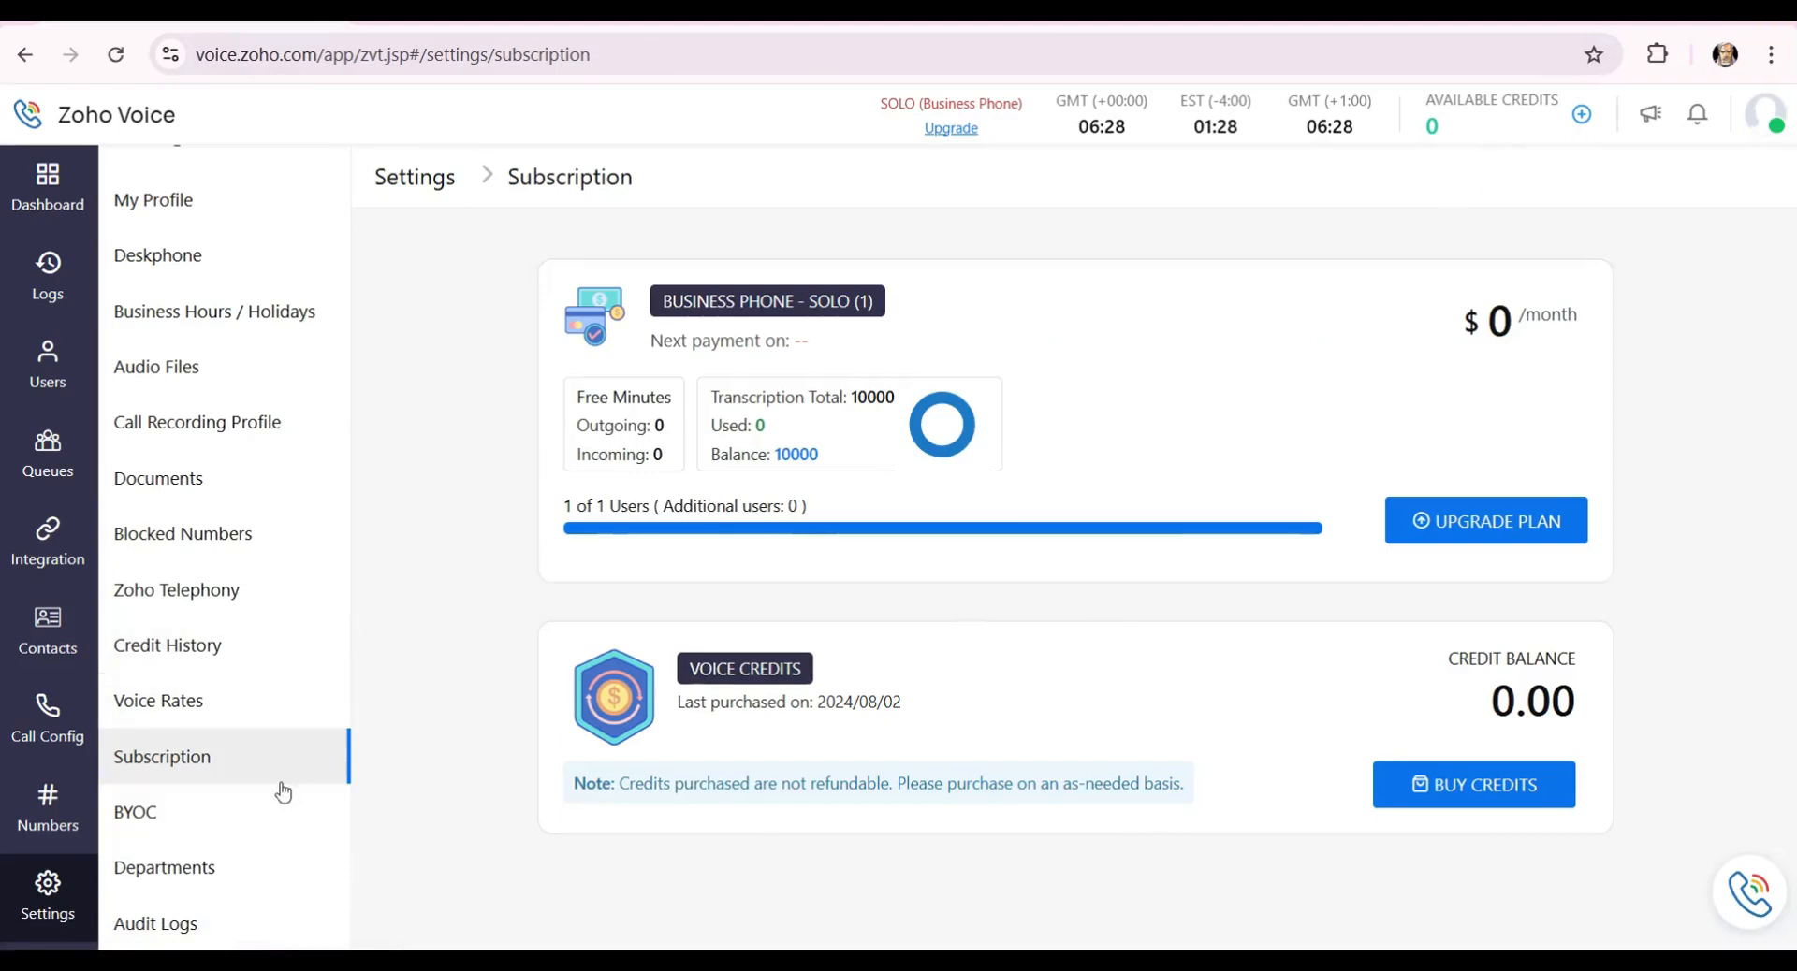
# Check the Departments page listing demo105, then go to the Numbers page of numbers for sale.
pyautogui.click(240, 875)
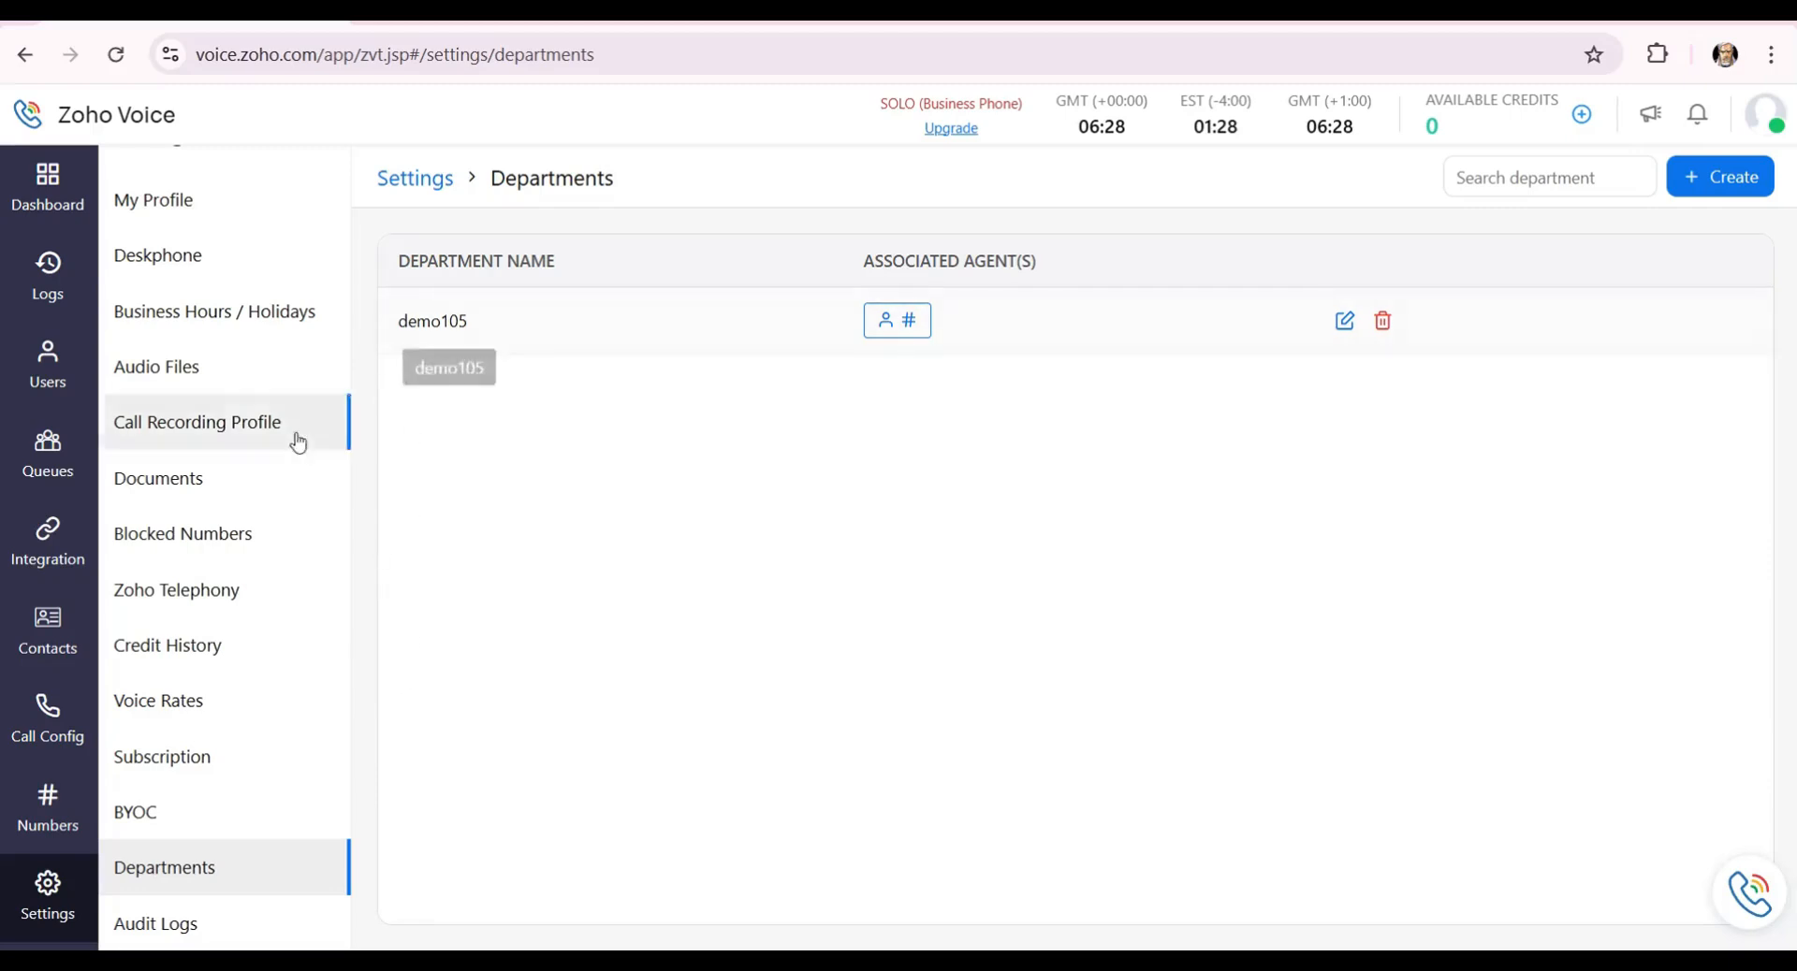
pyautogui.click(66, 803)
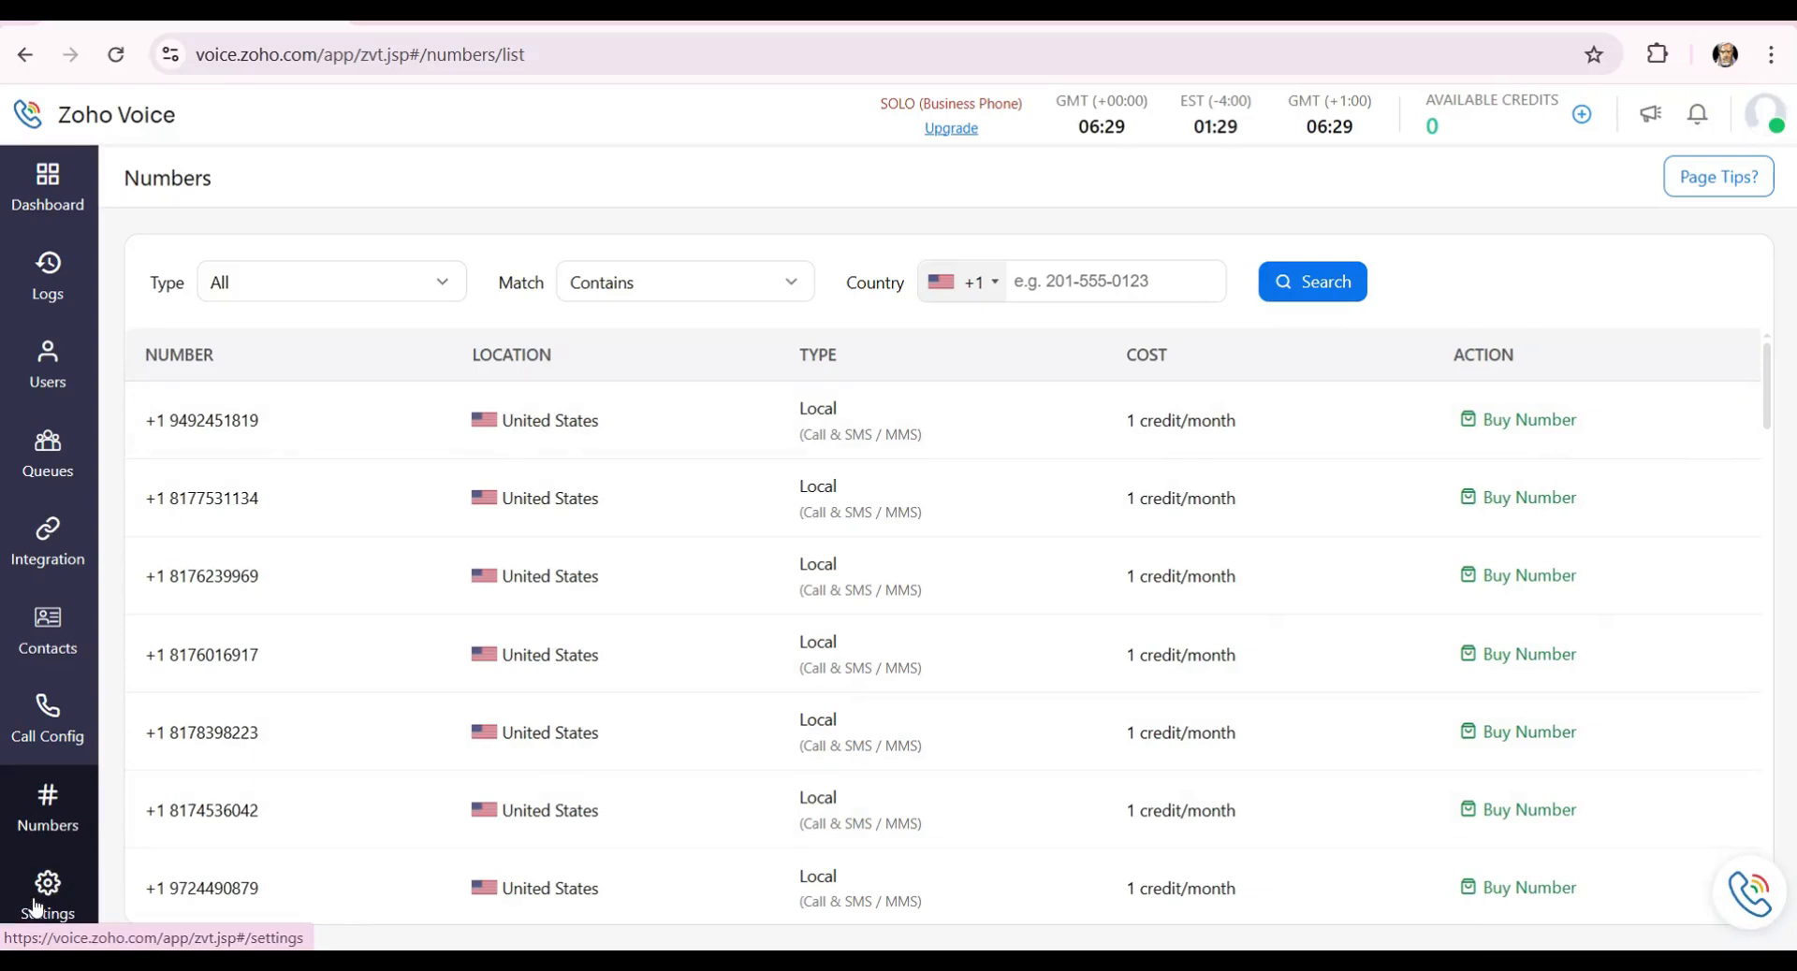
# Open the account settings and look over the Deskphone settings.
pyautogui.click(36, 903)
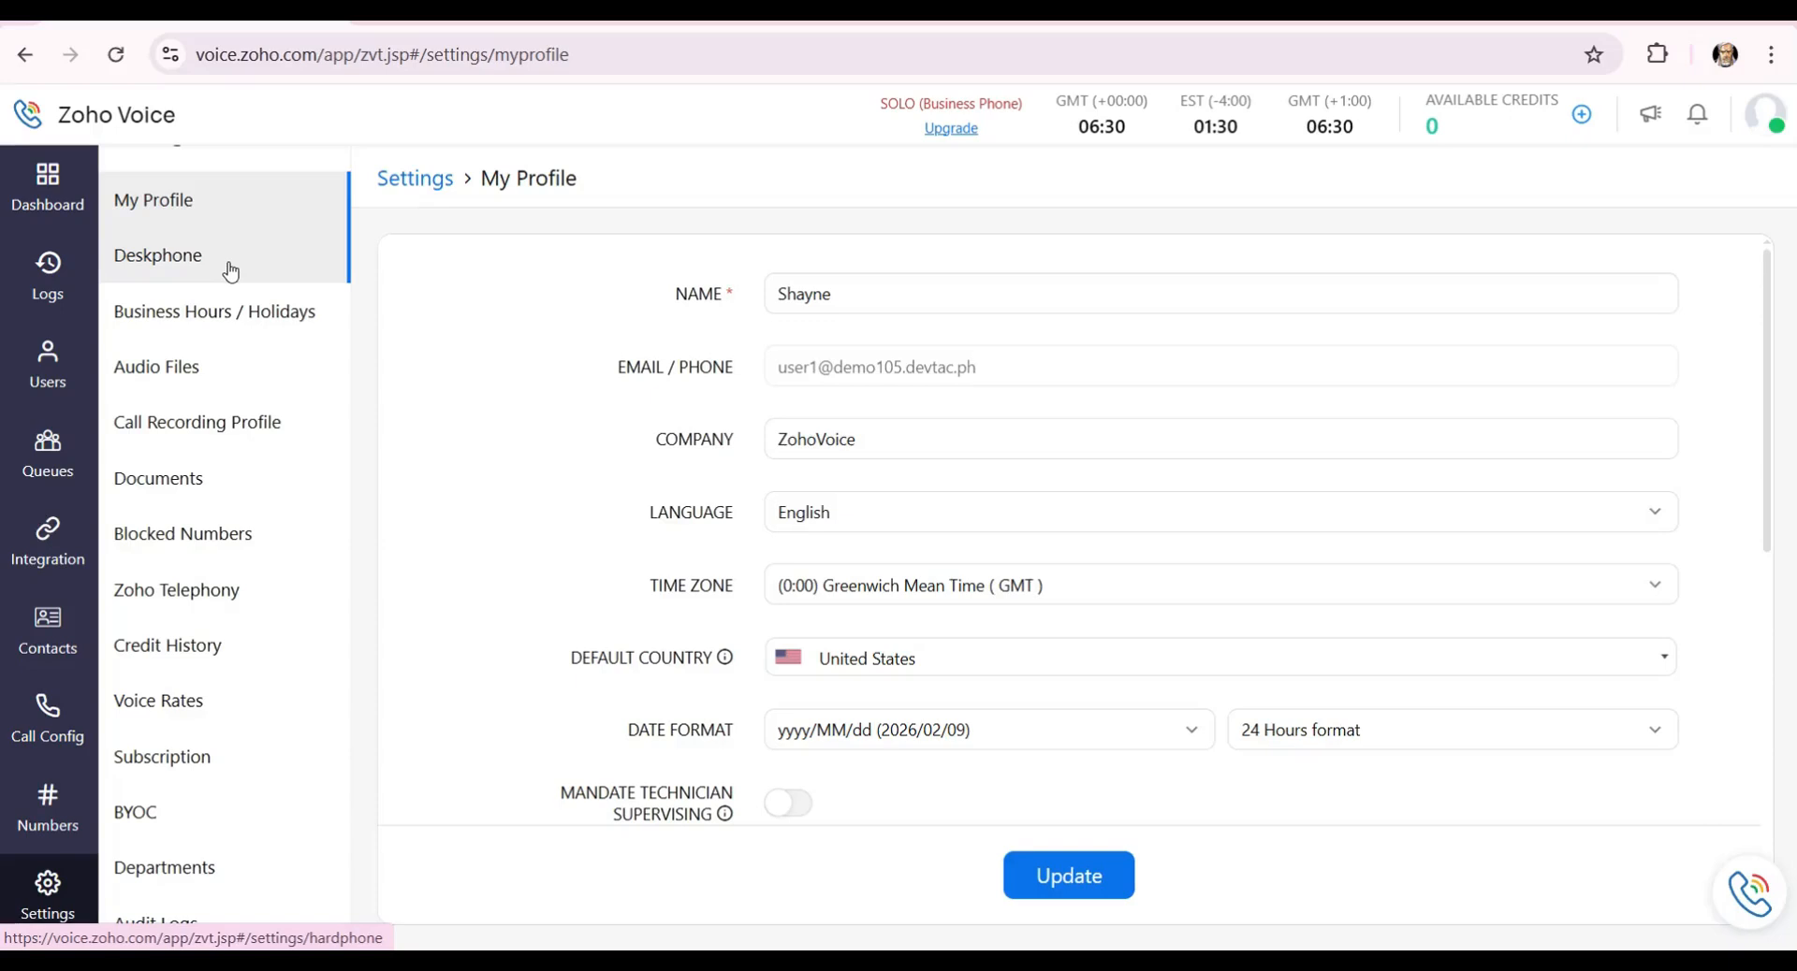
pyautogui.click(231, 270)
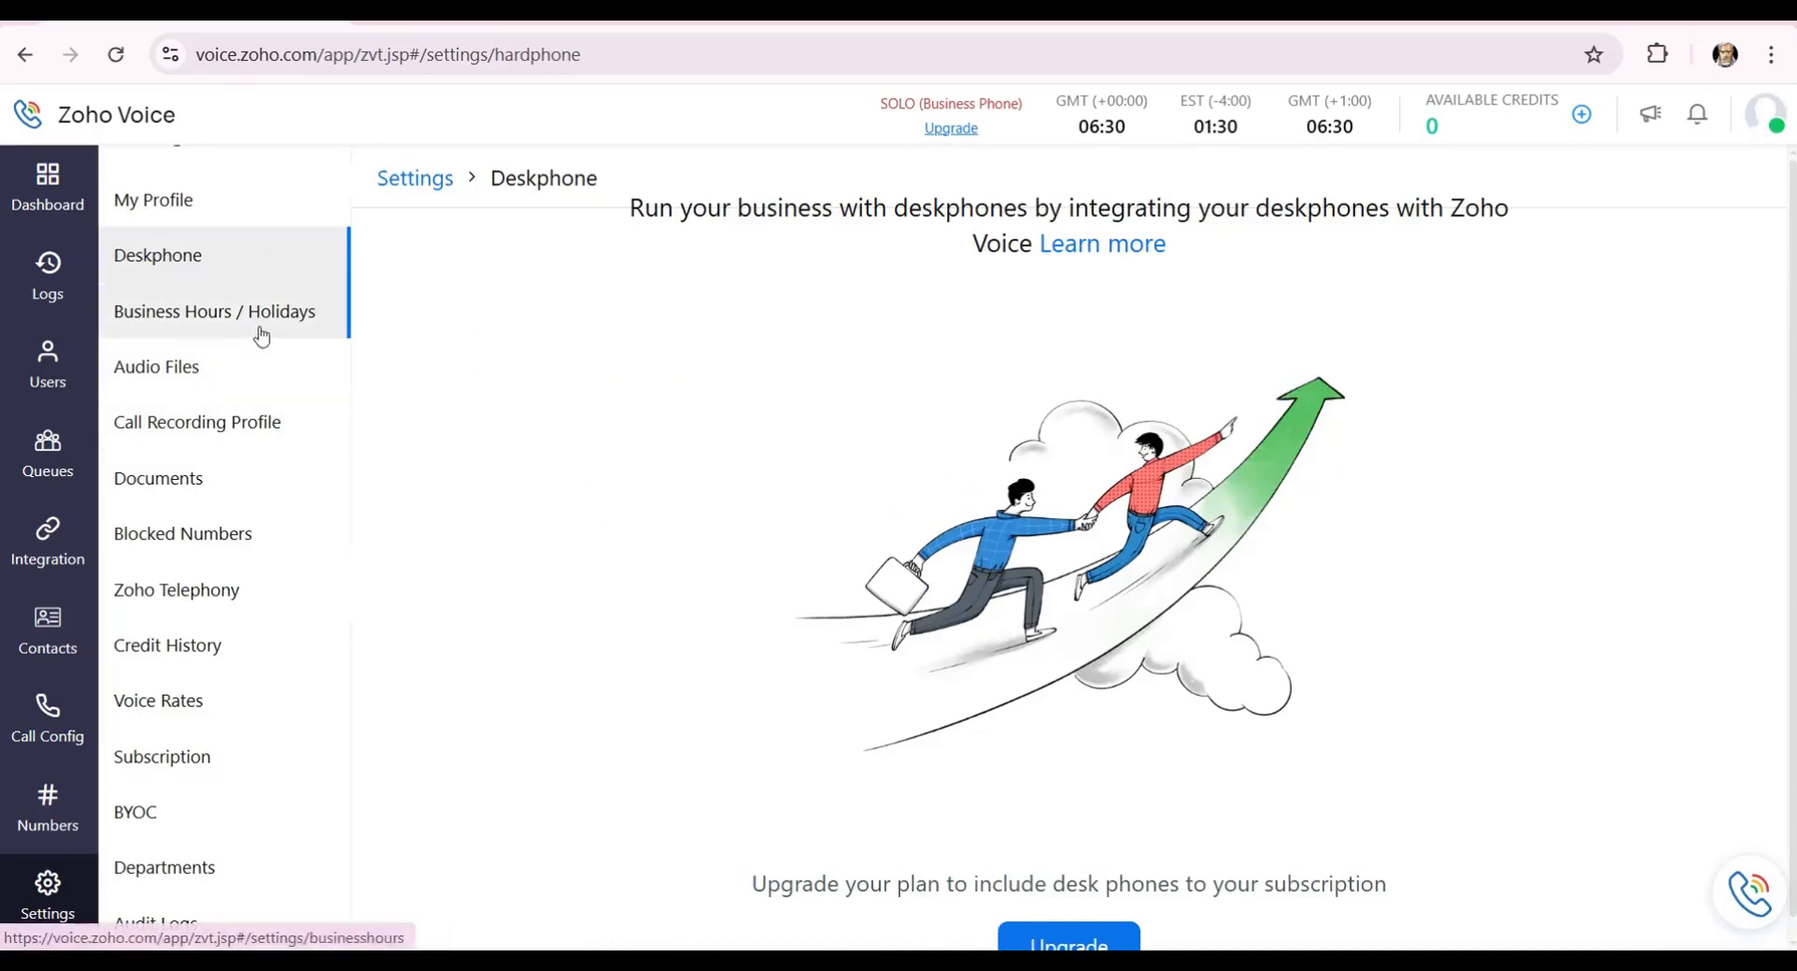
pyautogui.scroll(-1, 1029, 767)
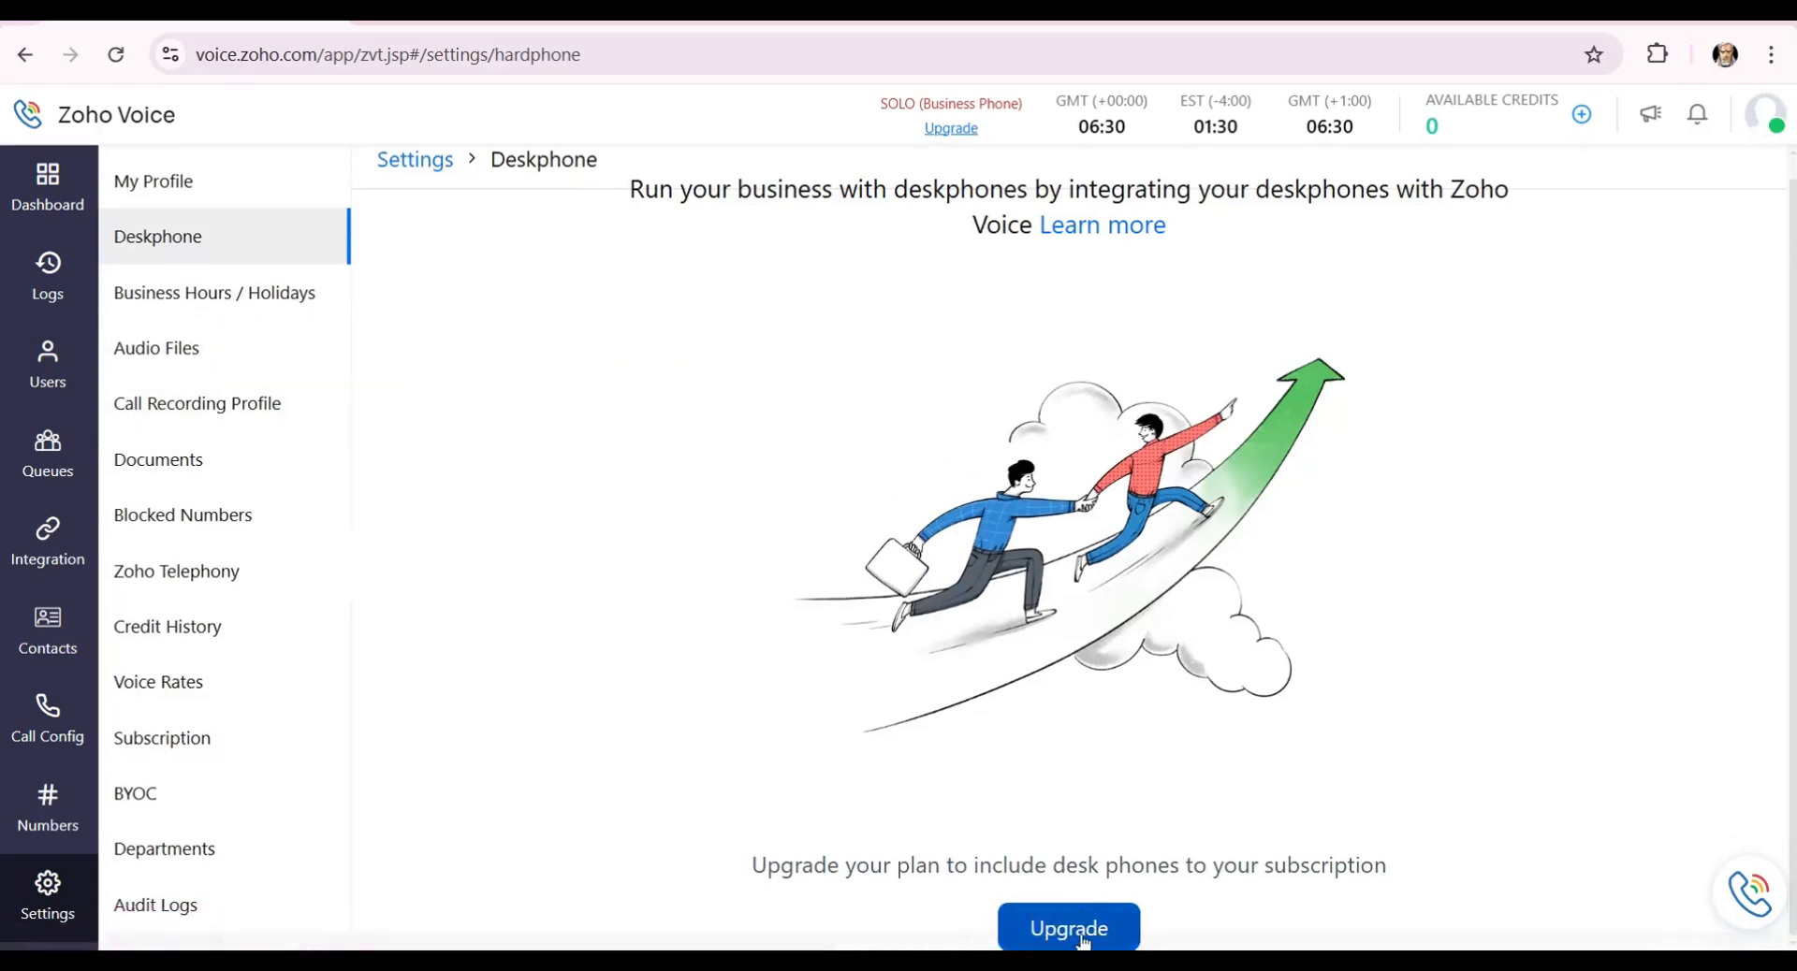
pyautogui.scroll(1, 978, 696)
pyautogui.scroll(-1, 978, 696)
# Look through Business Hours / Holidays and Audio Files, ending on Call Recording Profile.
pyautogui.click(211, 316)
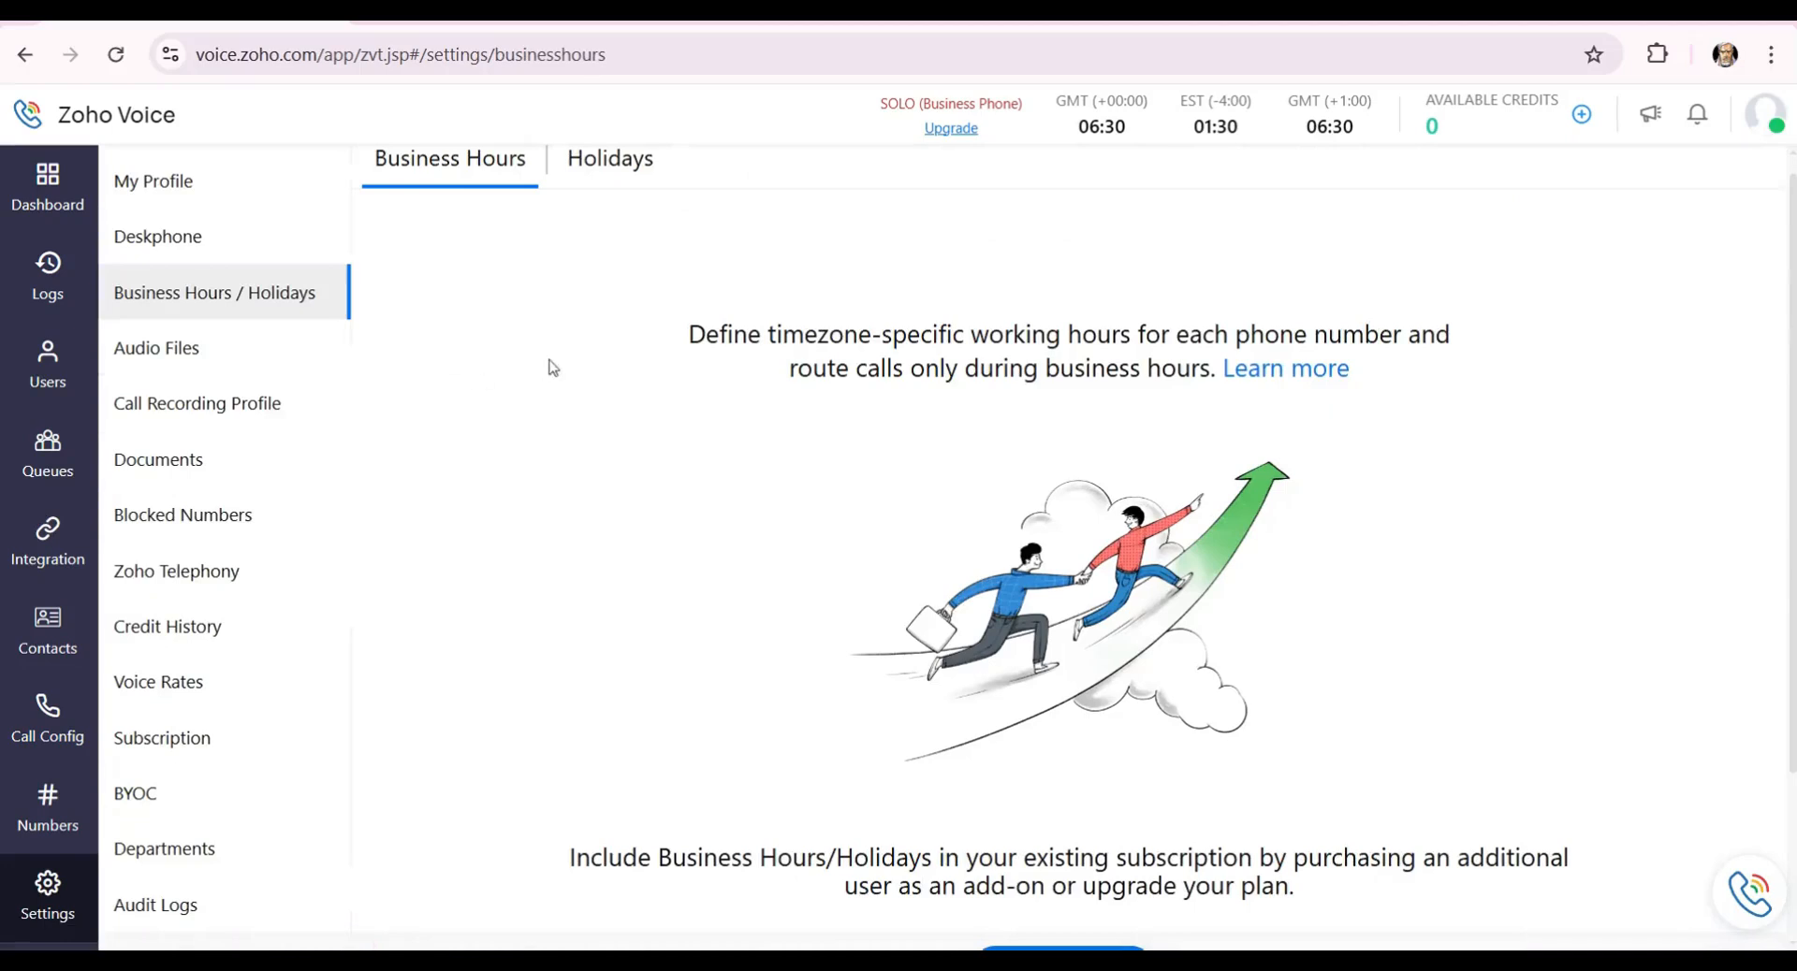
pyautogui.scroll(-2, 906, 484)
pyautogui.scroll(2, 906, 484)
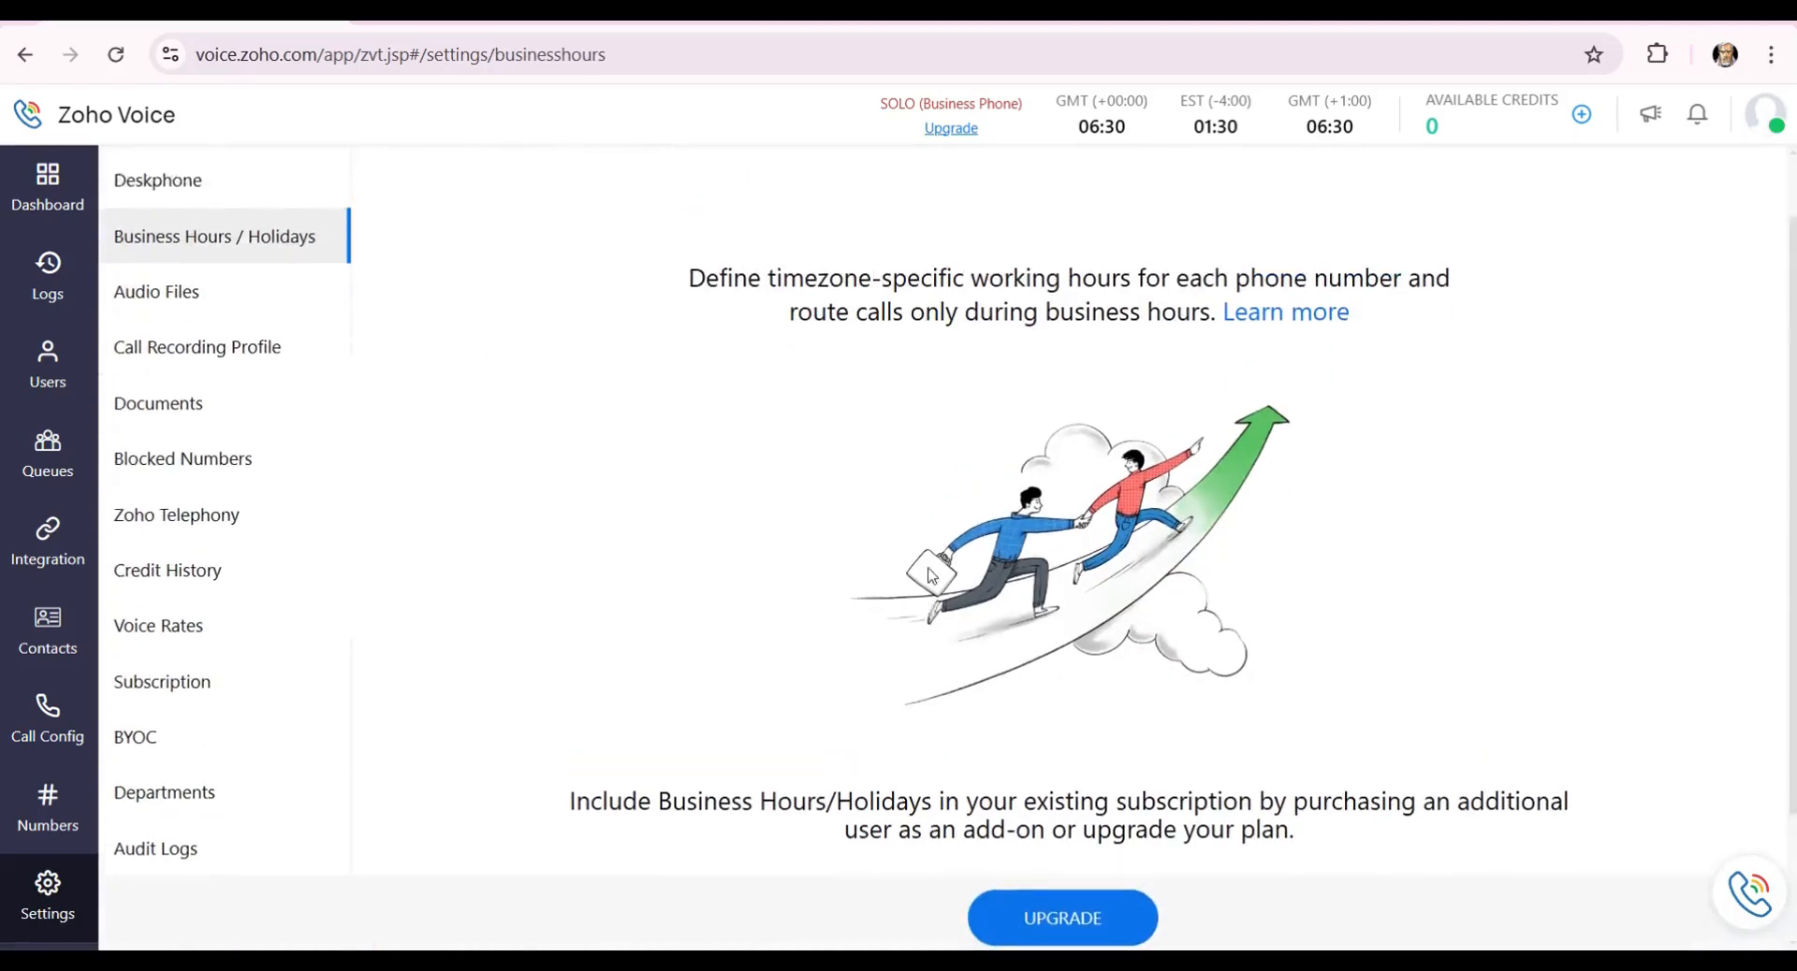
pyautogui.click(178, 363)
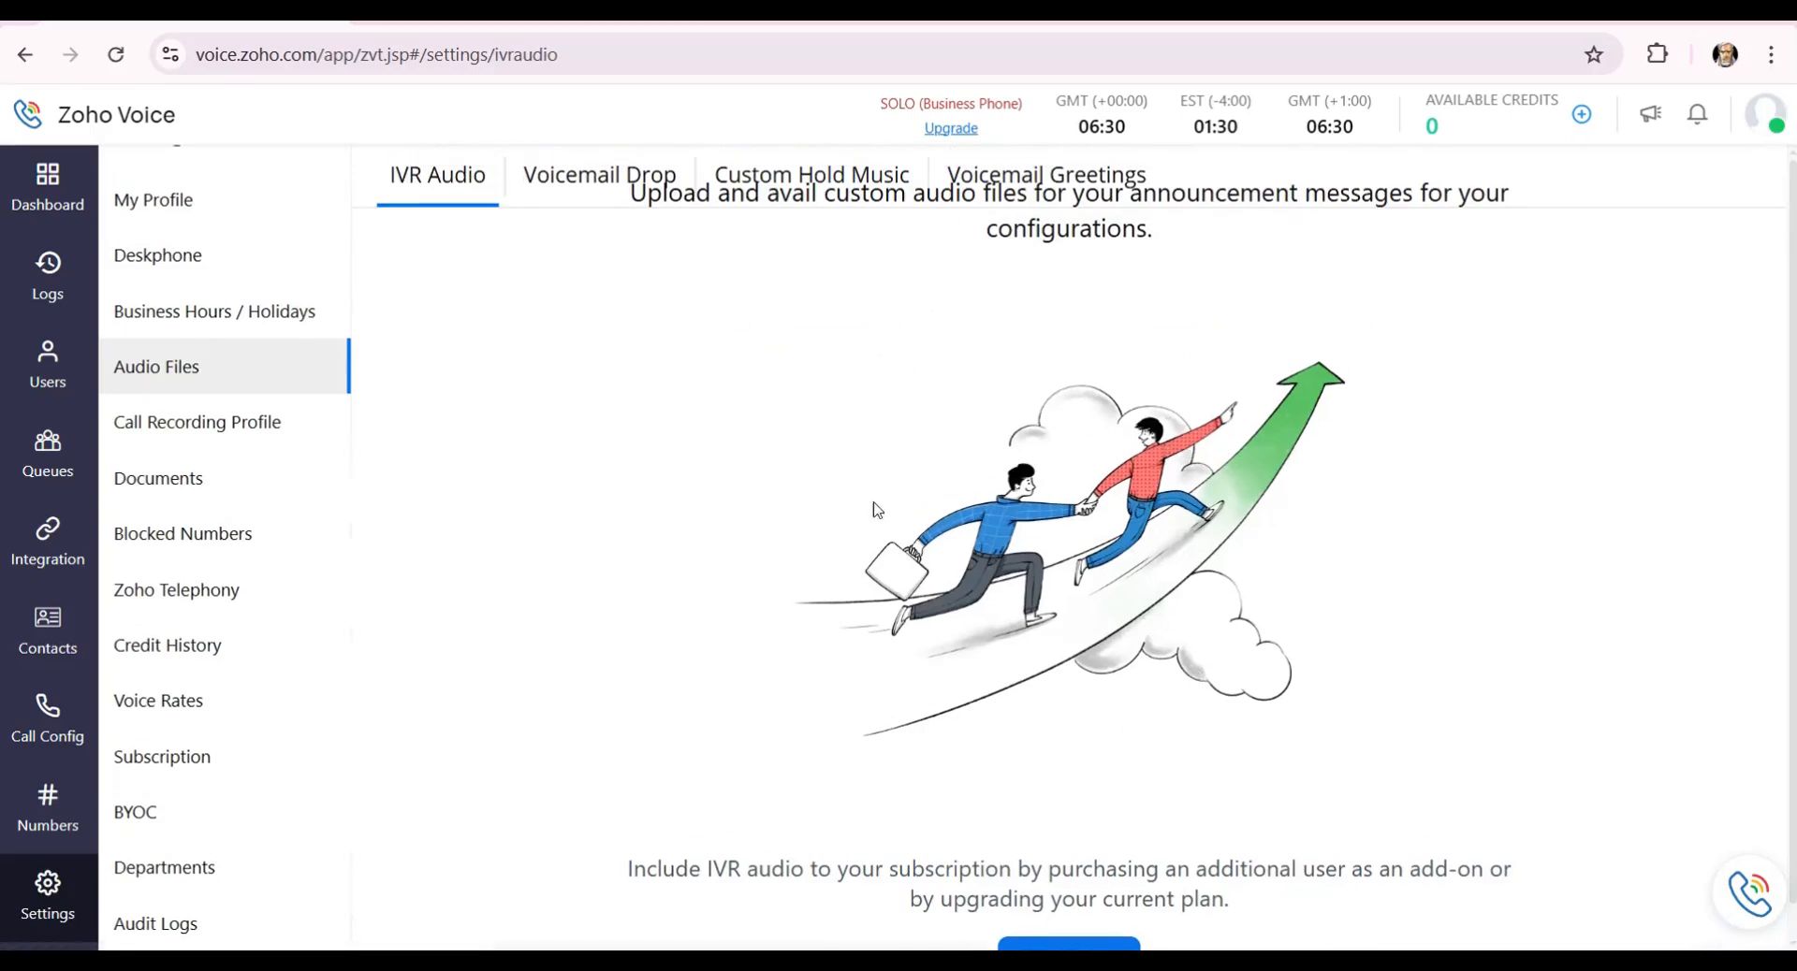
pyautogui.scroll(-1, 912, 492)
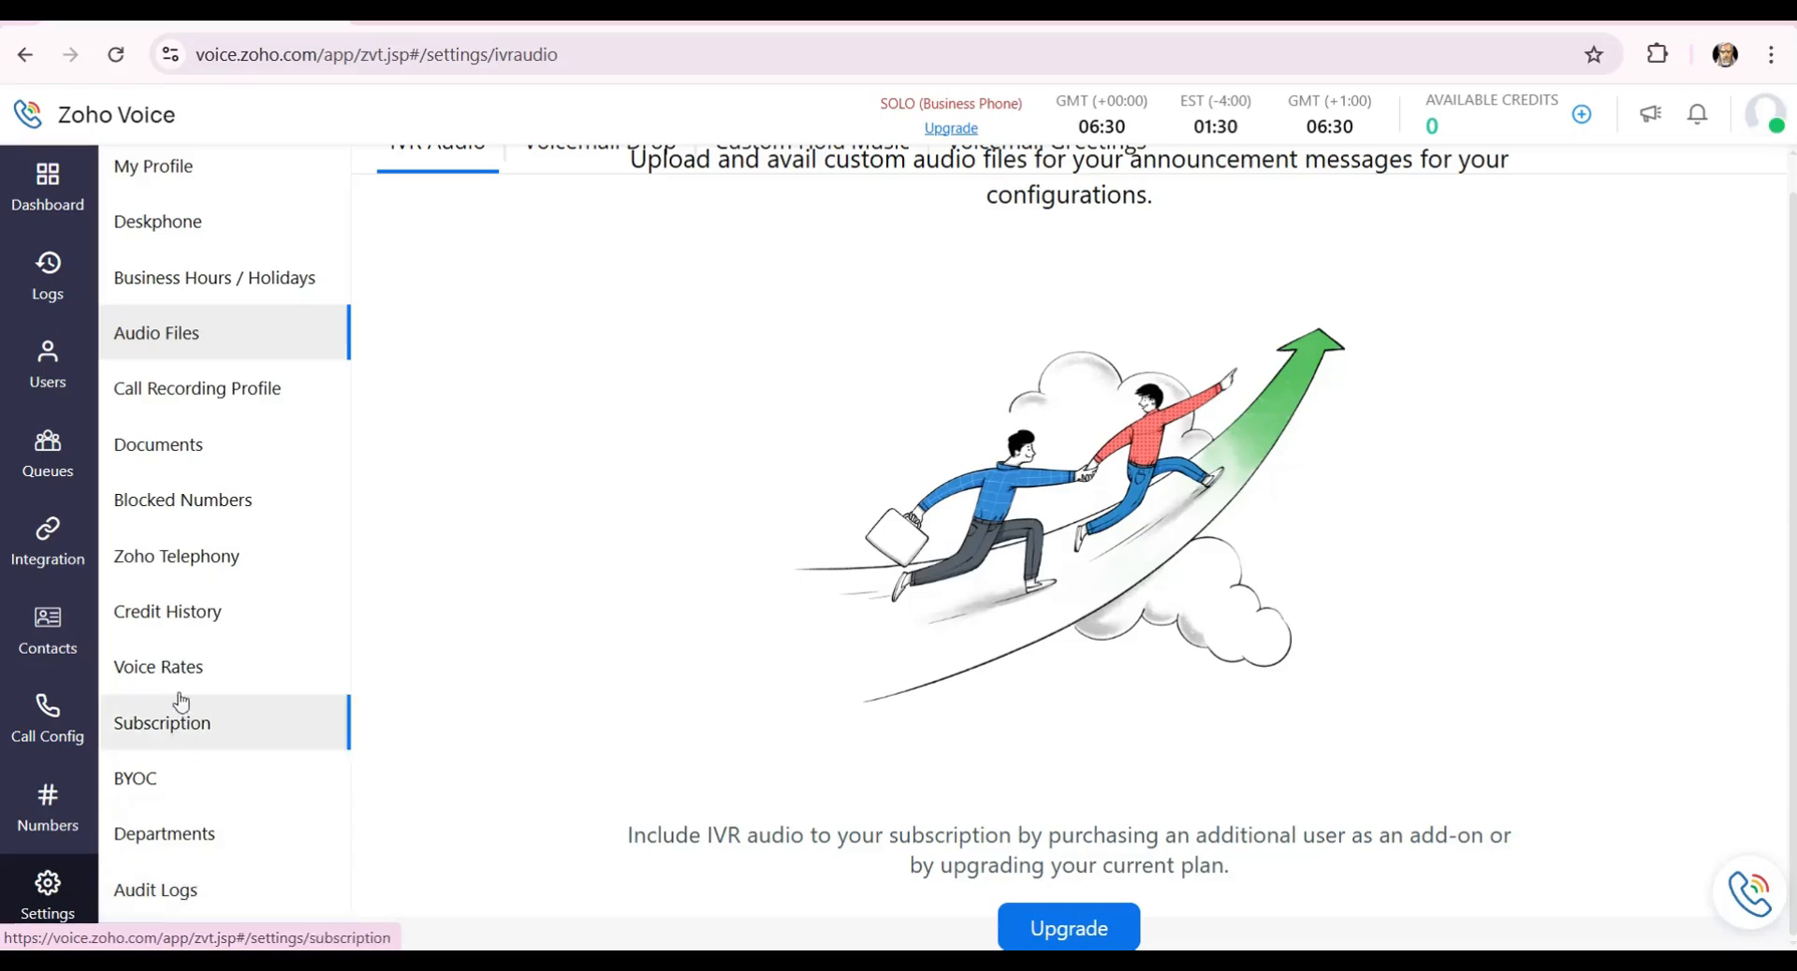
pyautogui.click(223, 412)
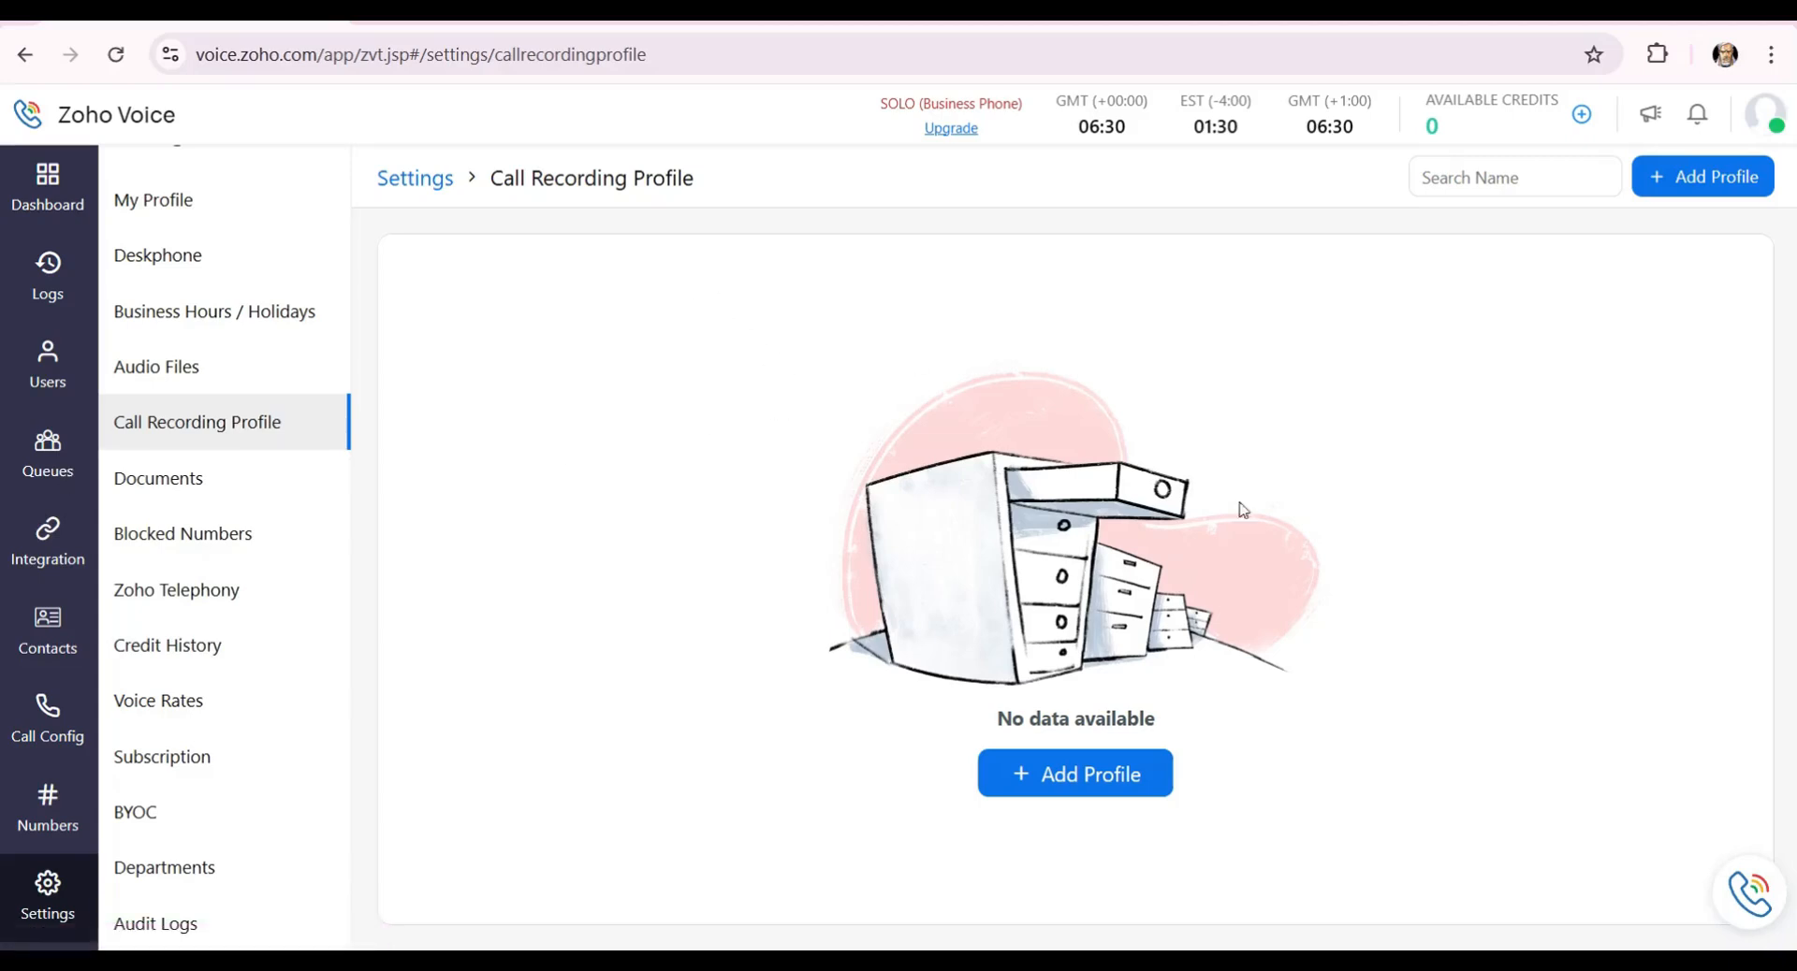
pyautogui.click(1092, 760)
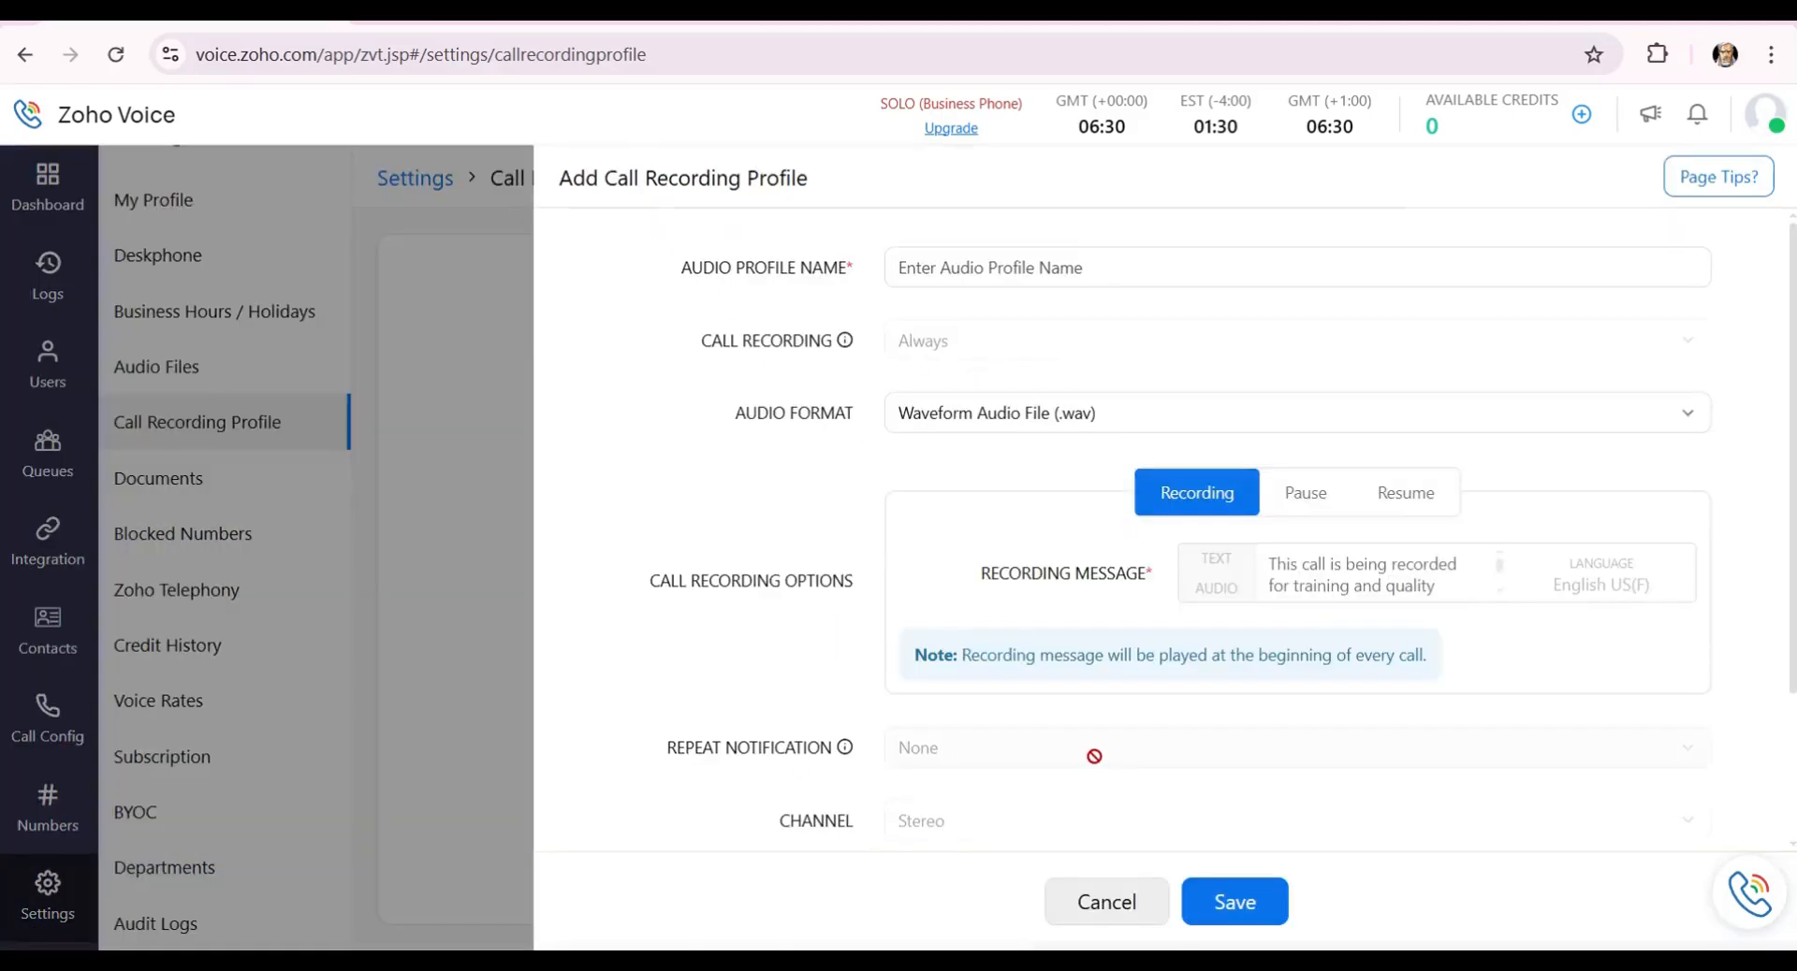
pyautogui.scroll(-1, 1223, 315)
pyautogui.scroll(-2, 1221, 337)
pyautogui.scroll(3, 1160, 595)
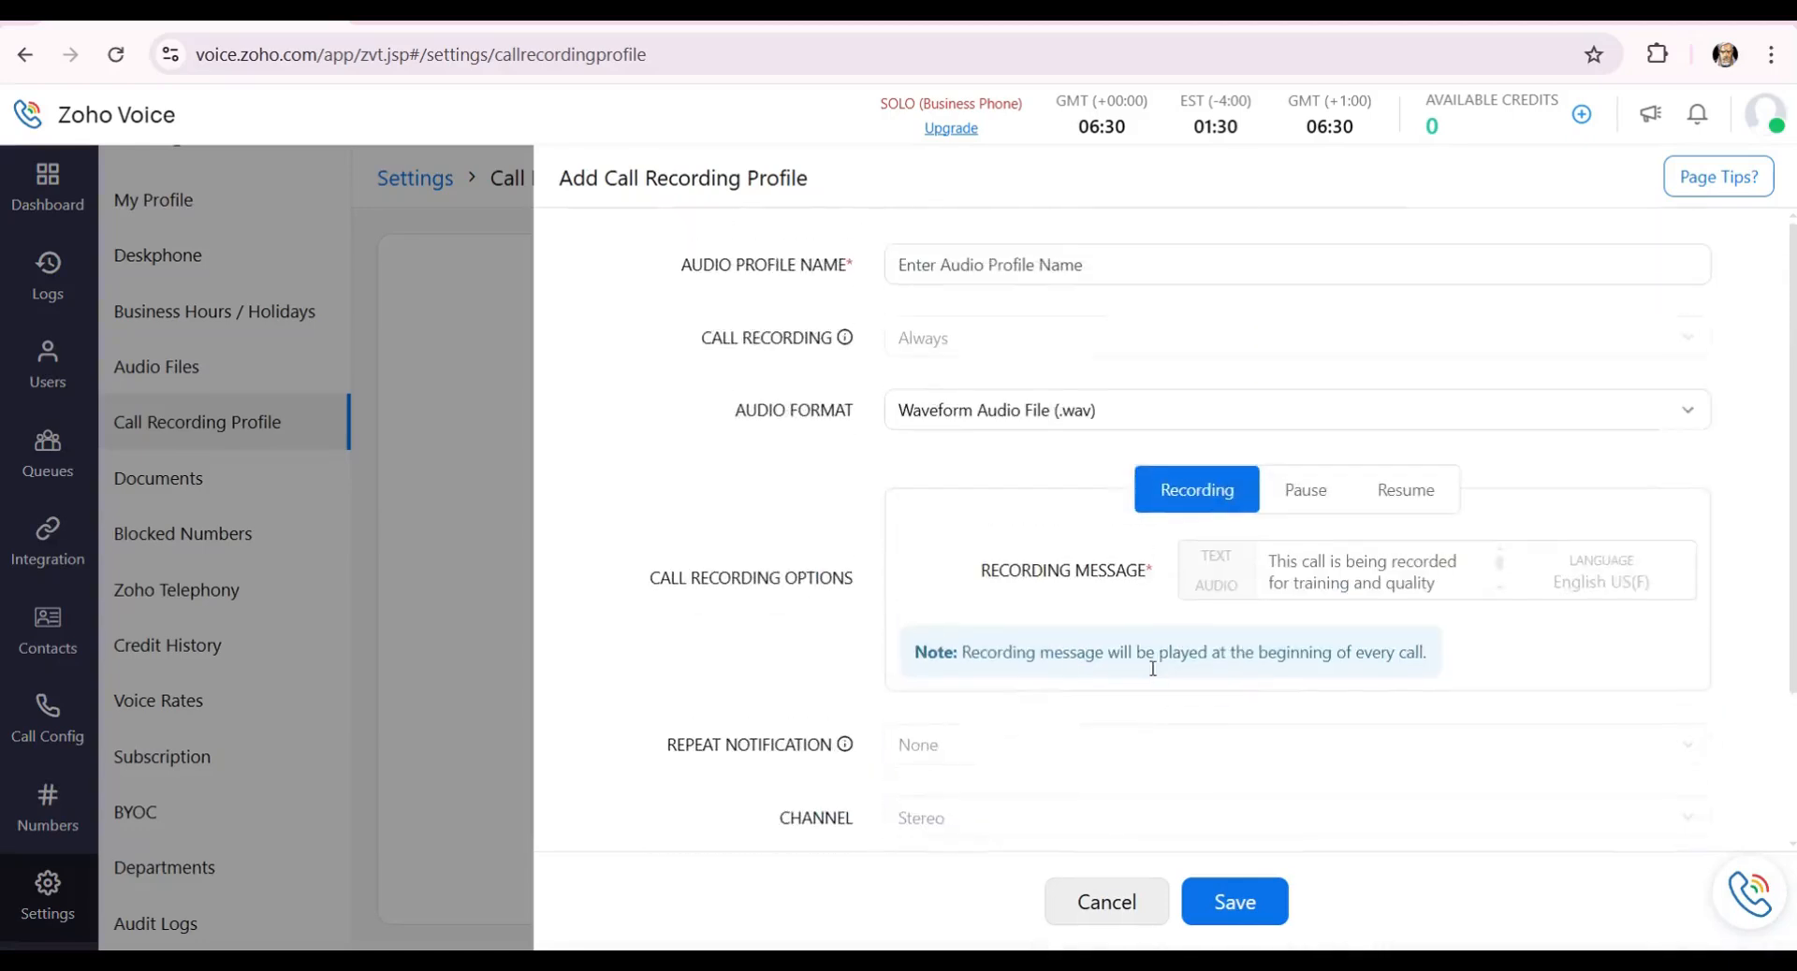
pyautogui.click(1084, 904)
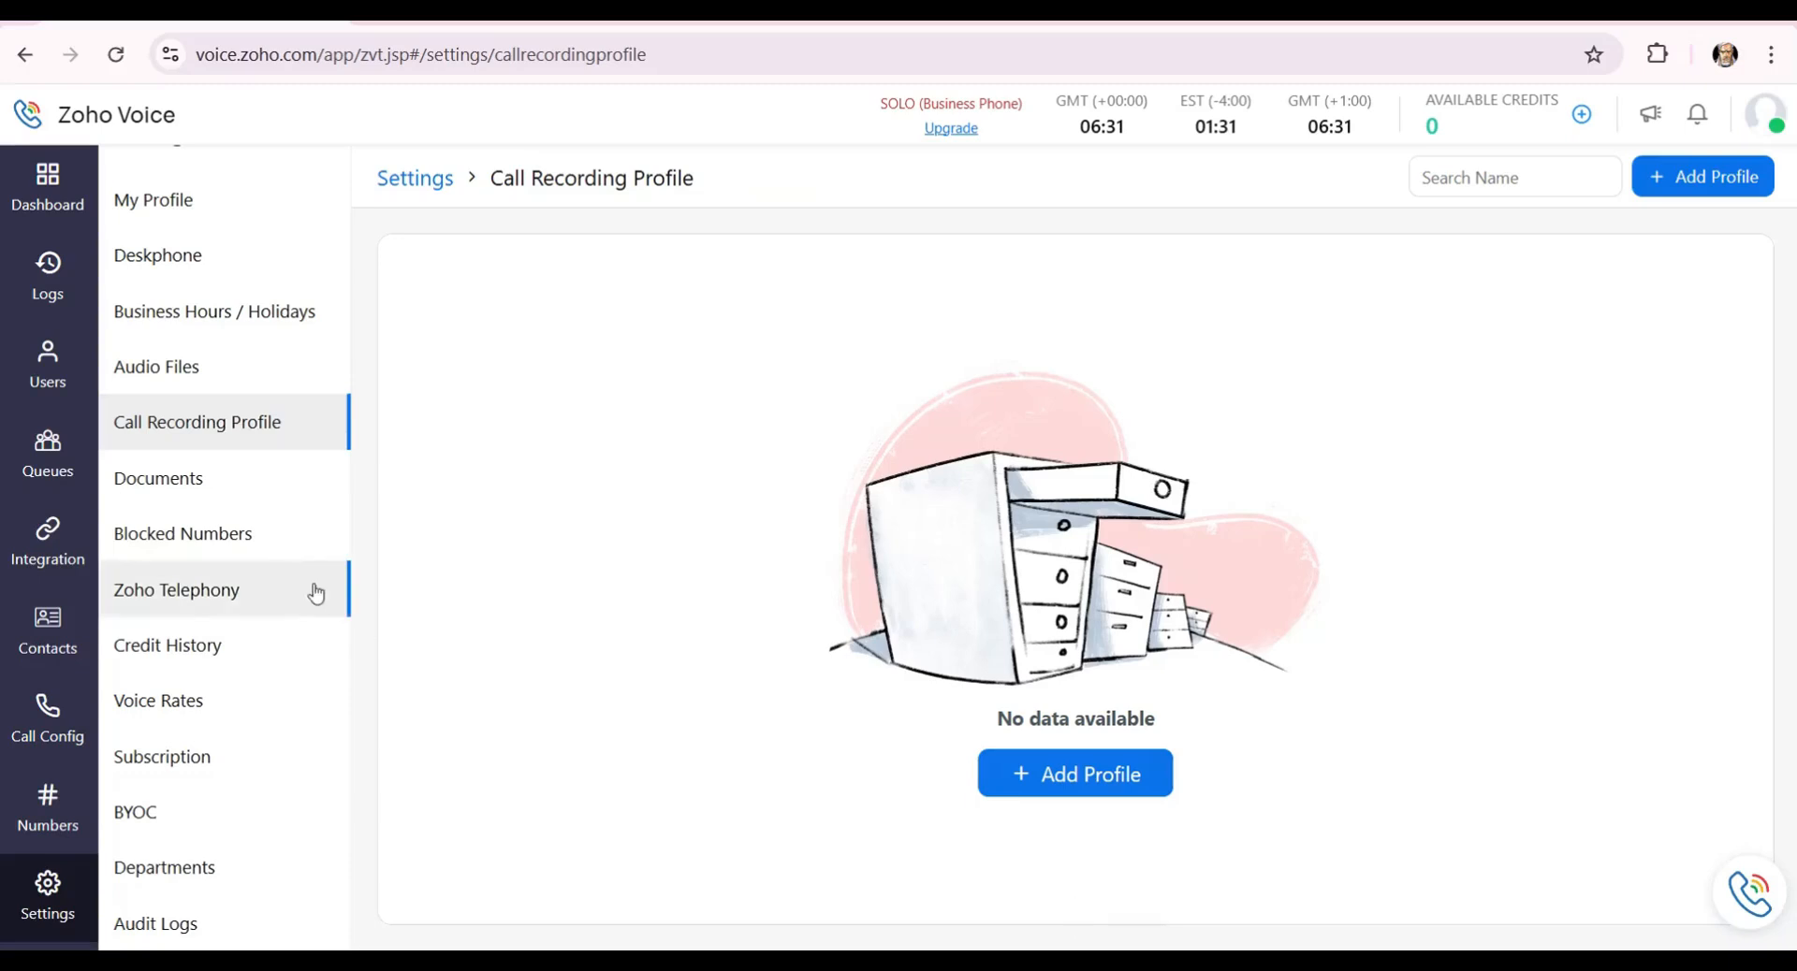
pyautogui.click(225, 386)
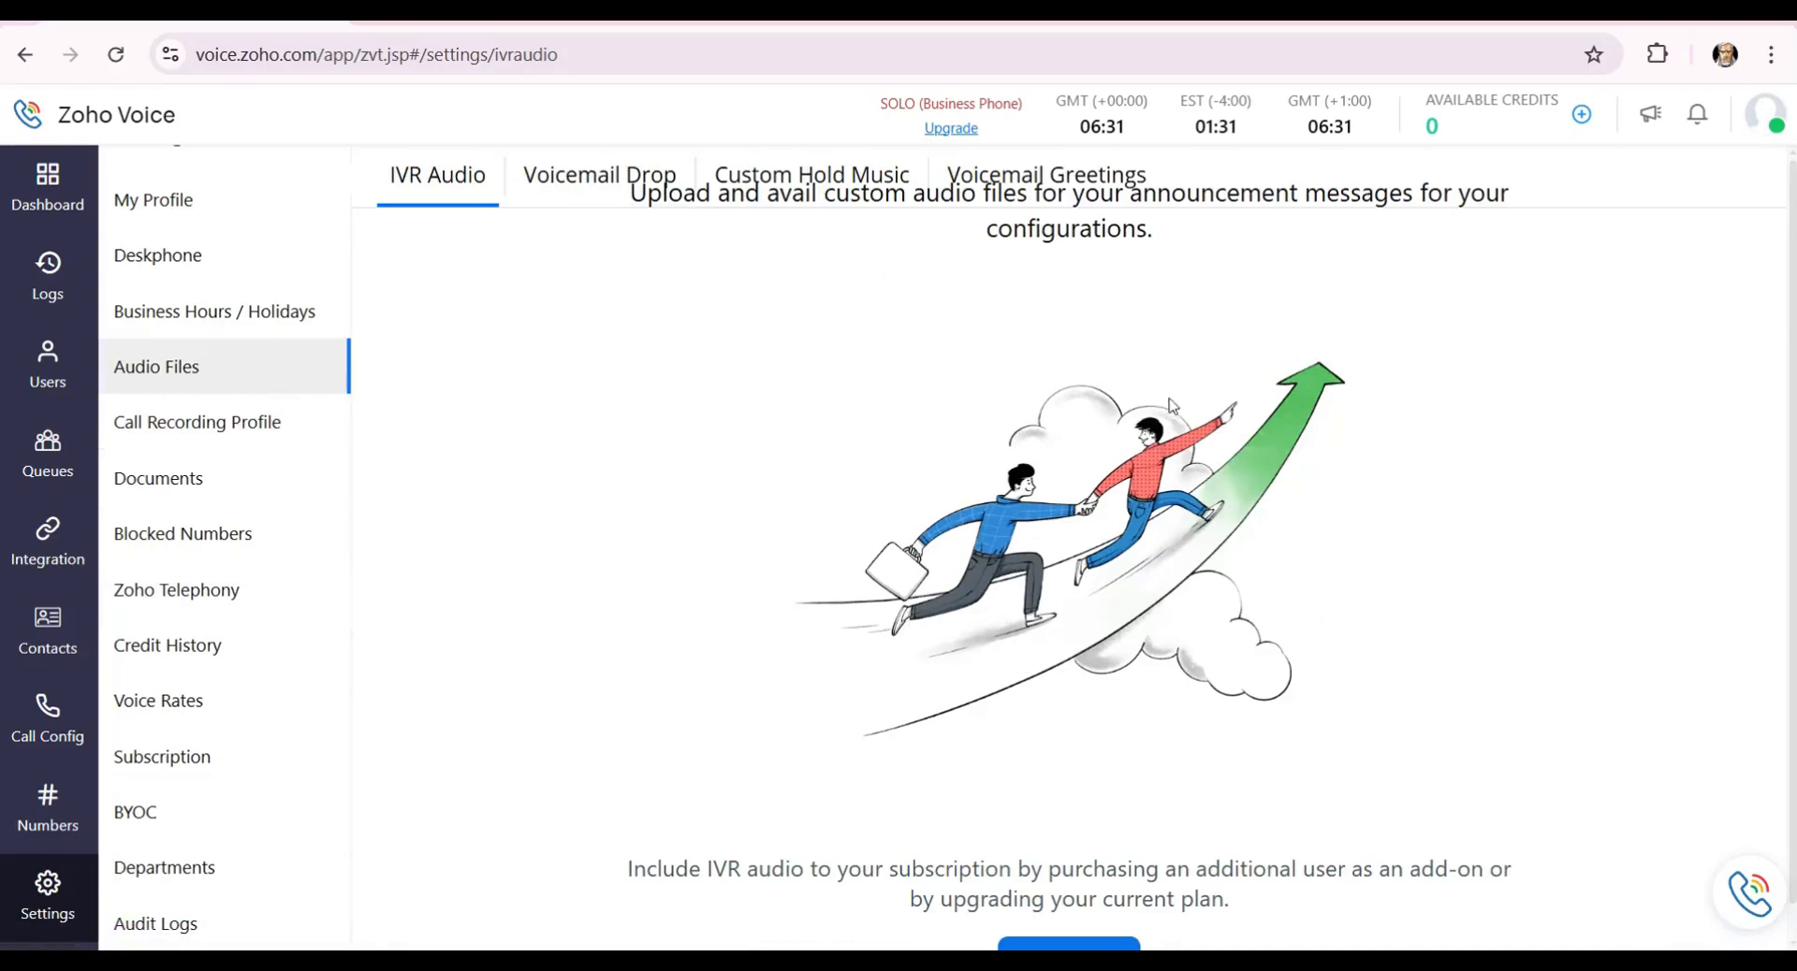
pyautogui.scroll(-1, 1024, 802)
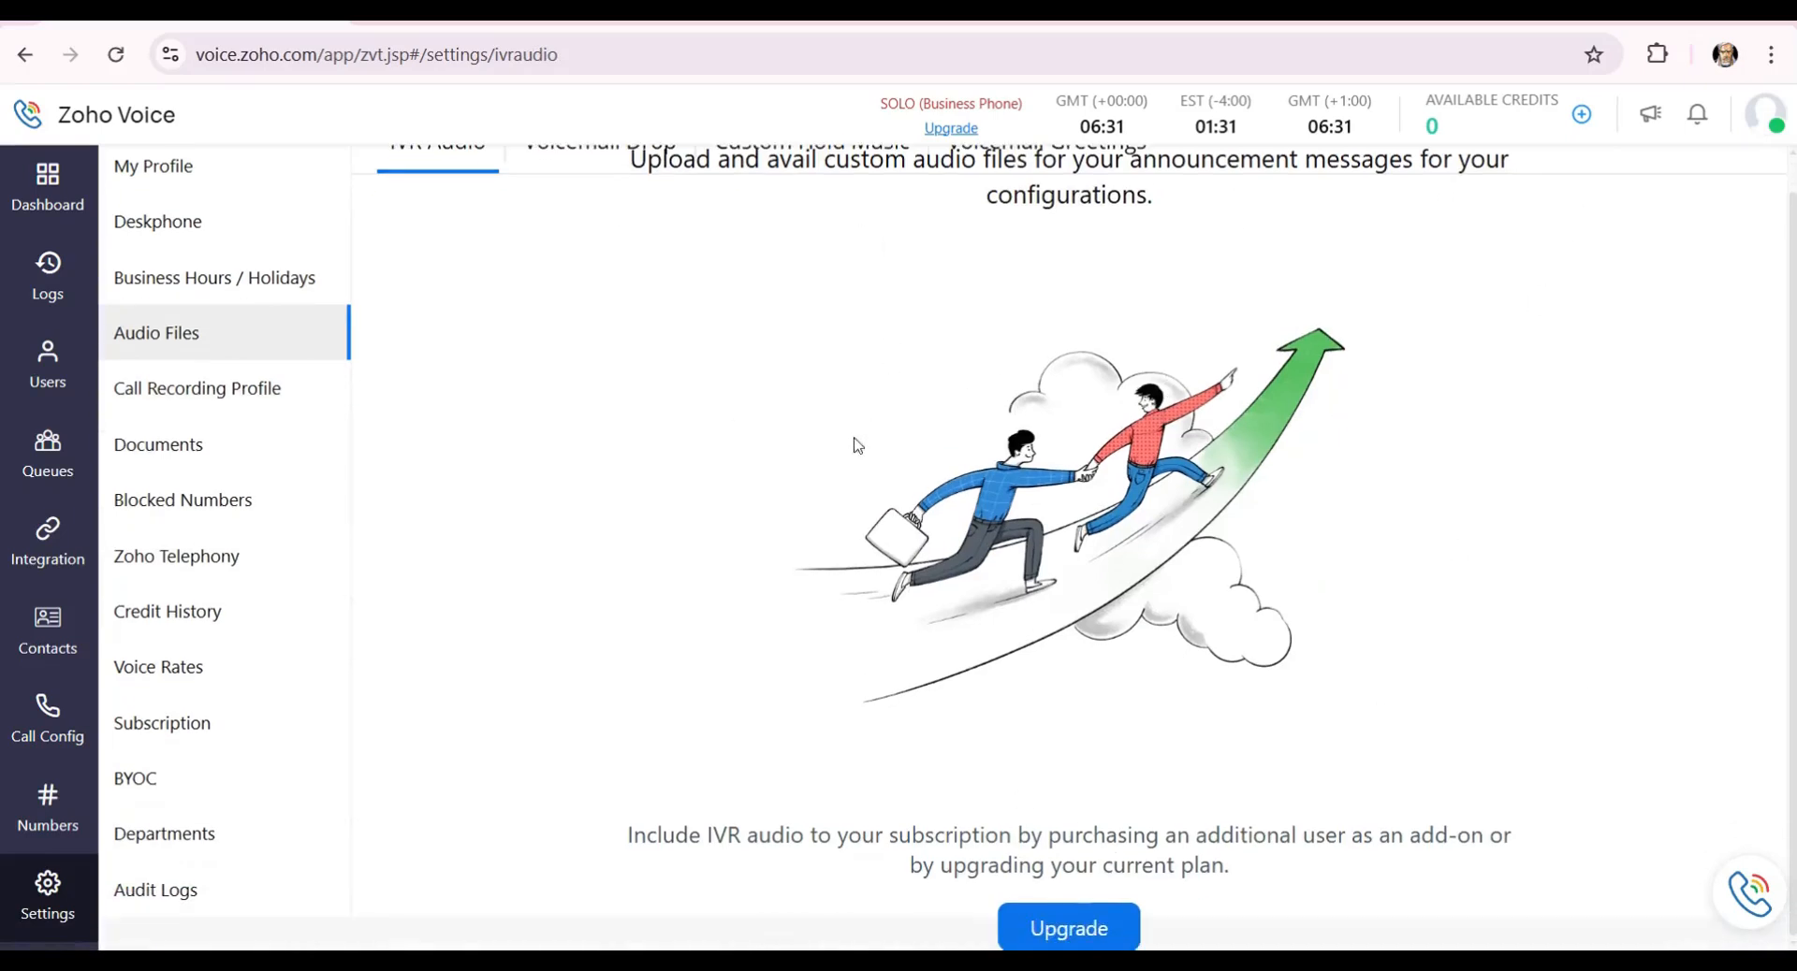
pyautogui.scroll(1, 837, 550)
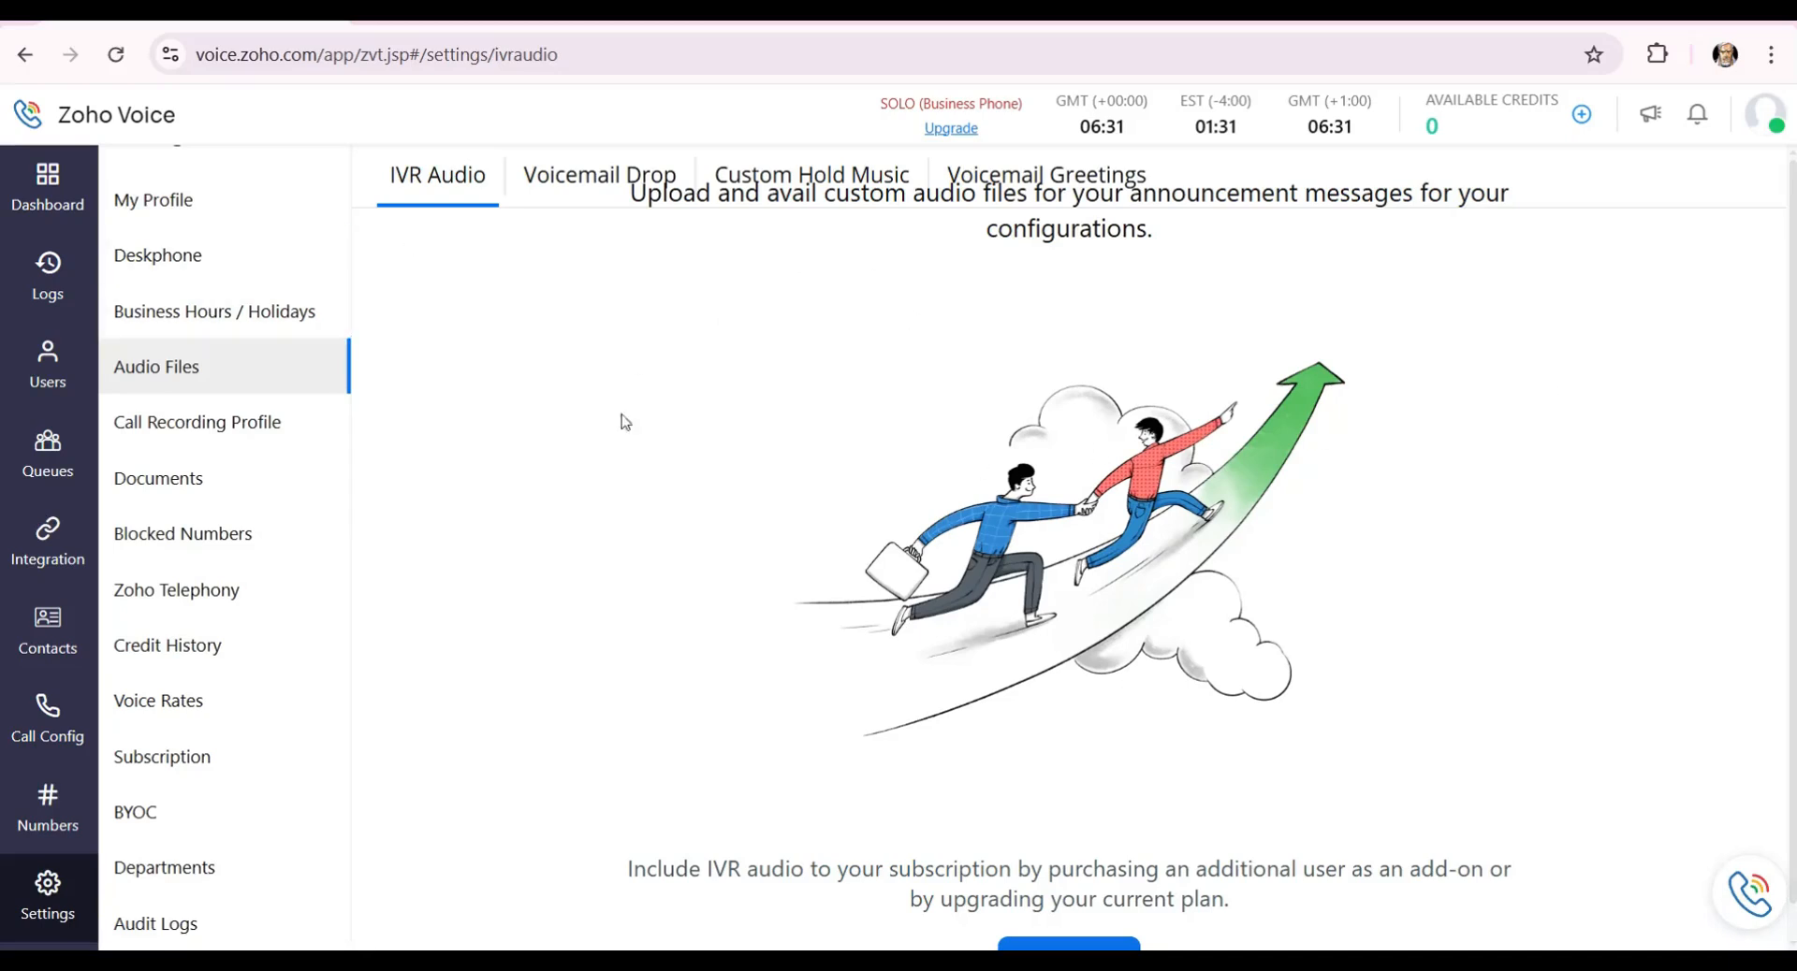
# Pass through Call Recording Profile and My Profile, then return to the zero-call Dashboard.
pyautogui.click(229, 421)
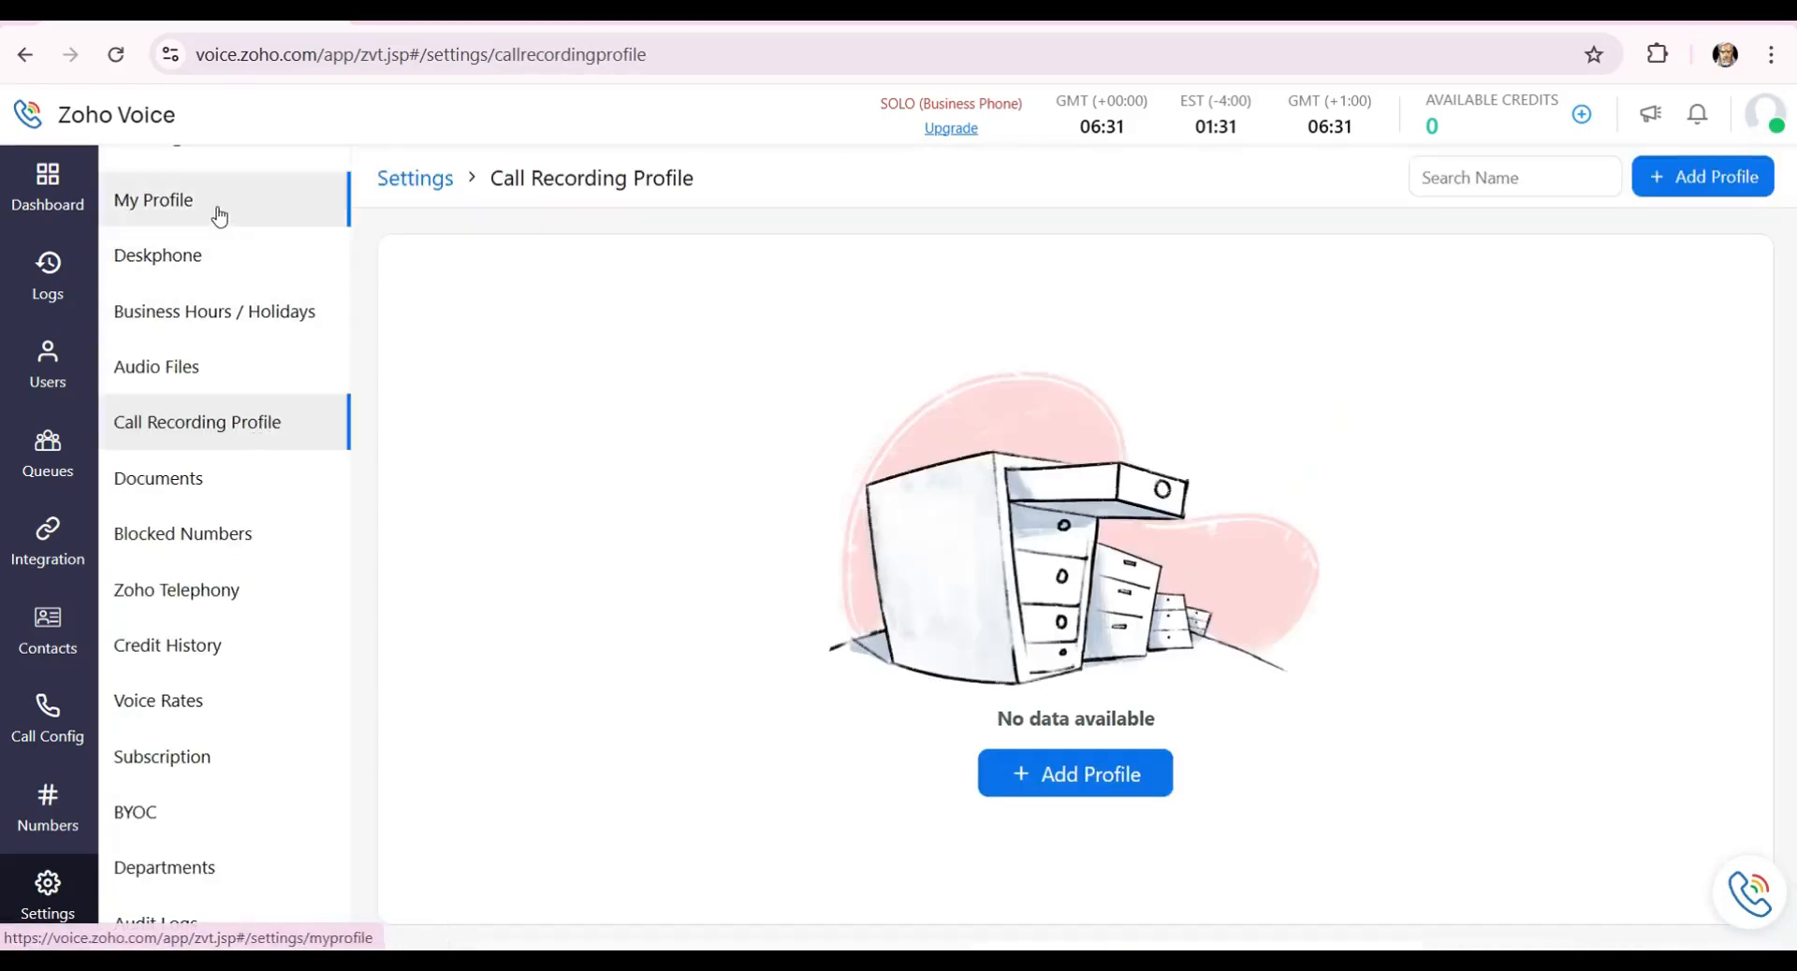
pyautogui.click(218, 215)
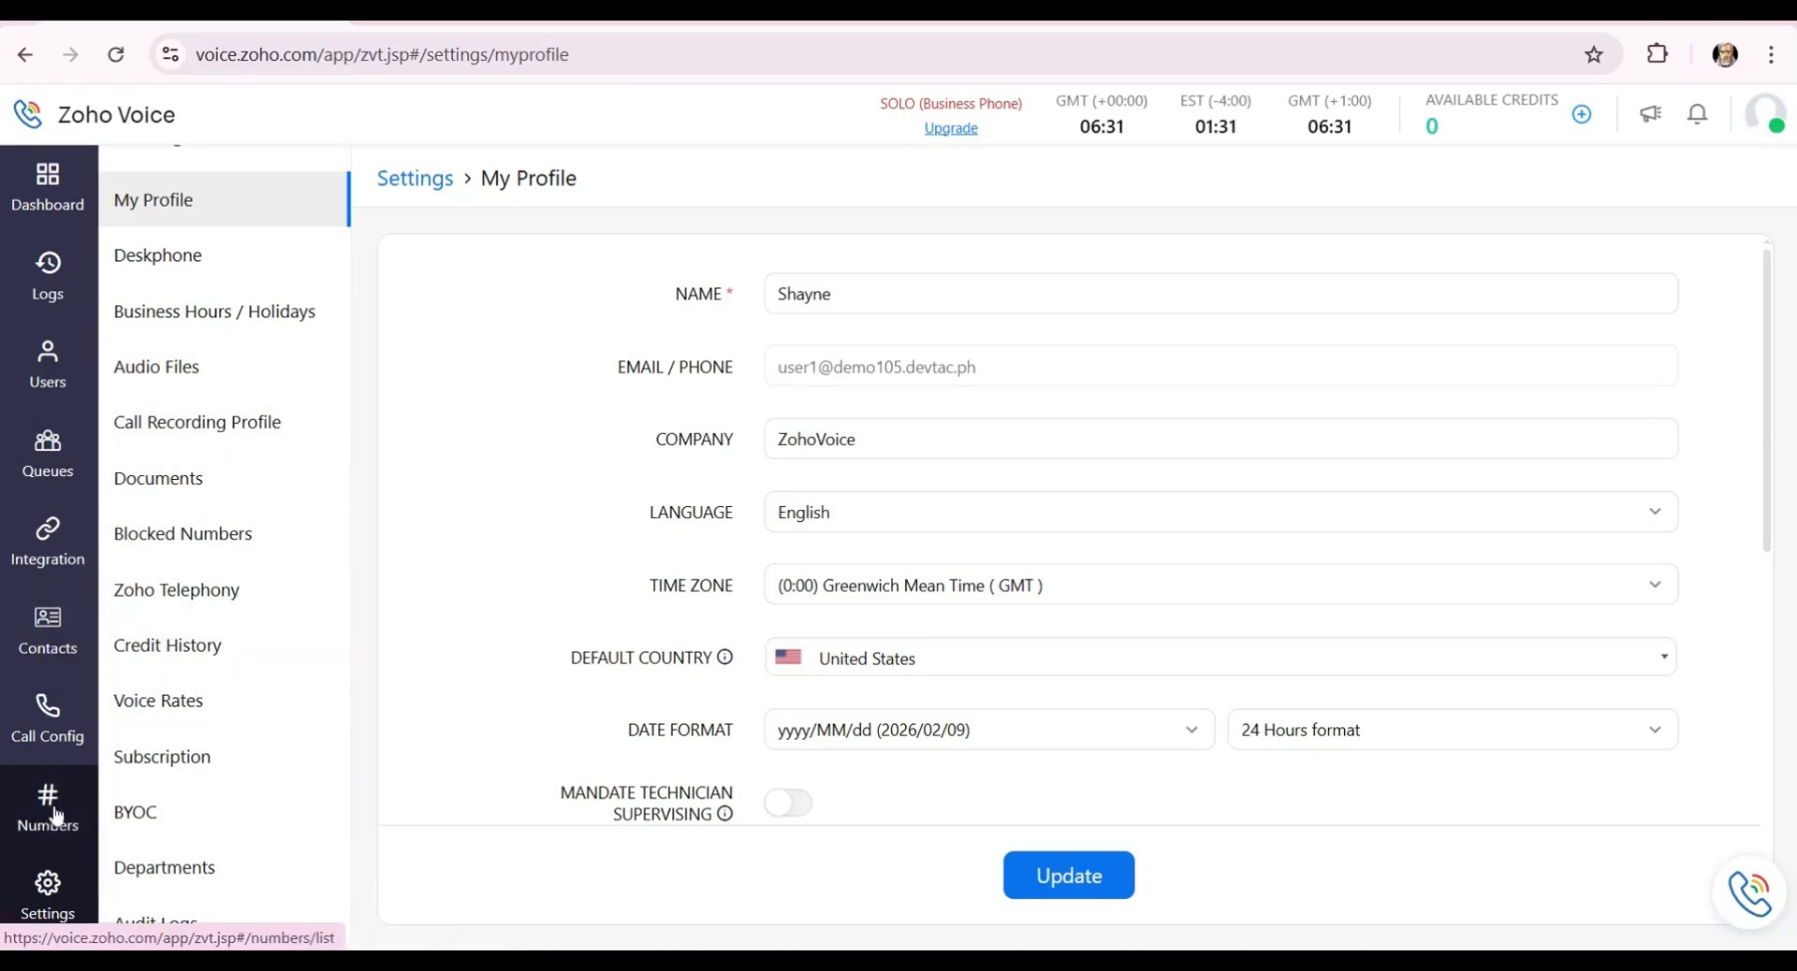
pyautogui.click(56, 222)
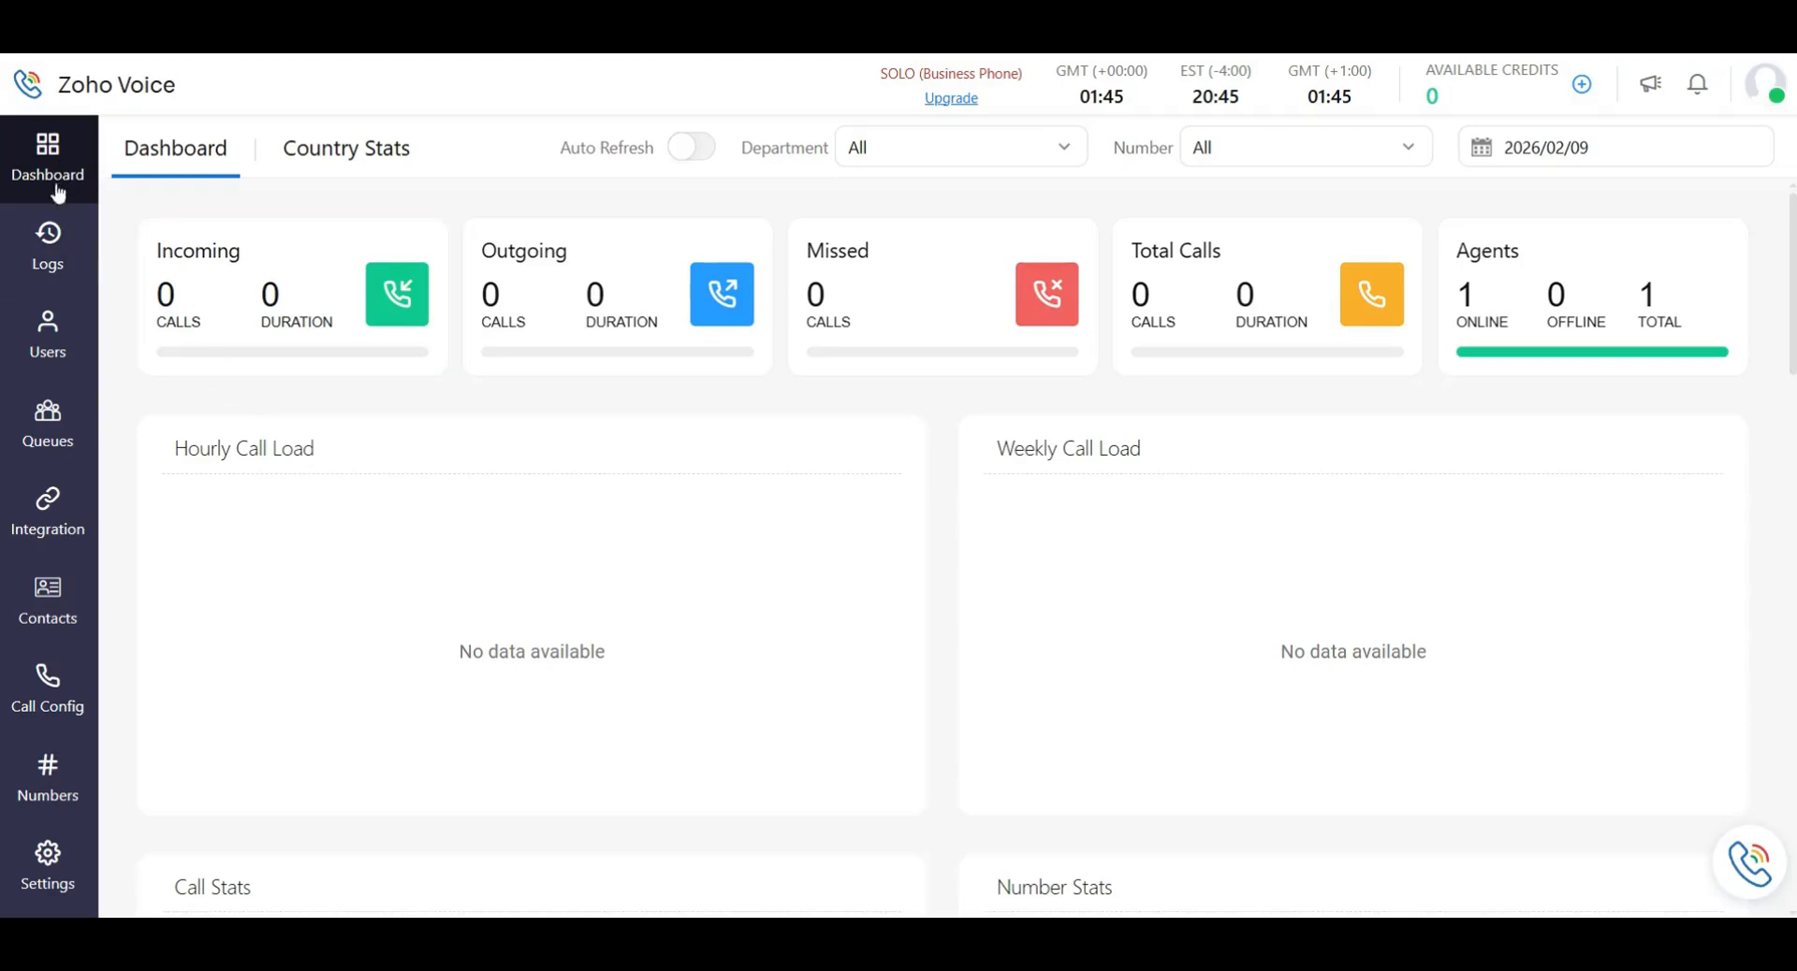
# Show the Numbers page listing US local numbers at 1 credit/month.
pyautogui.click(54, 782)
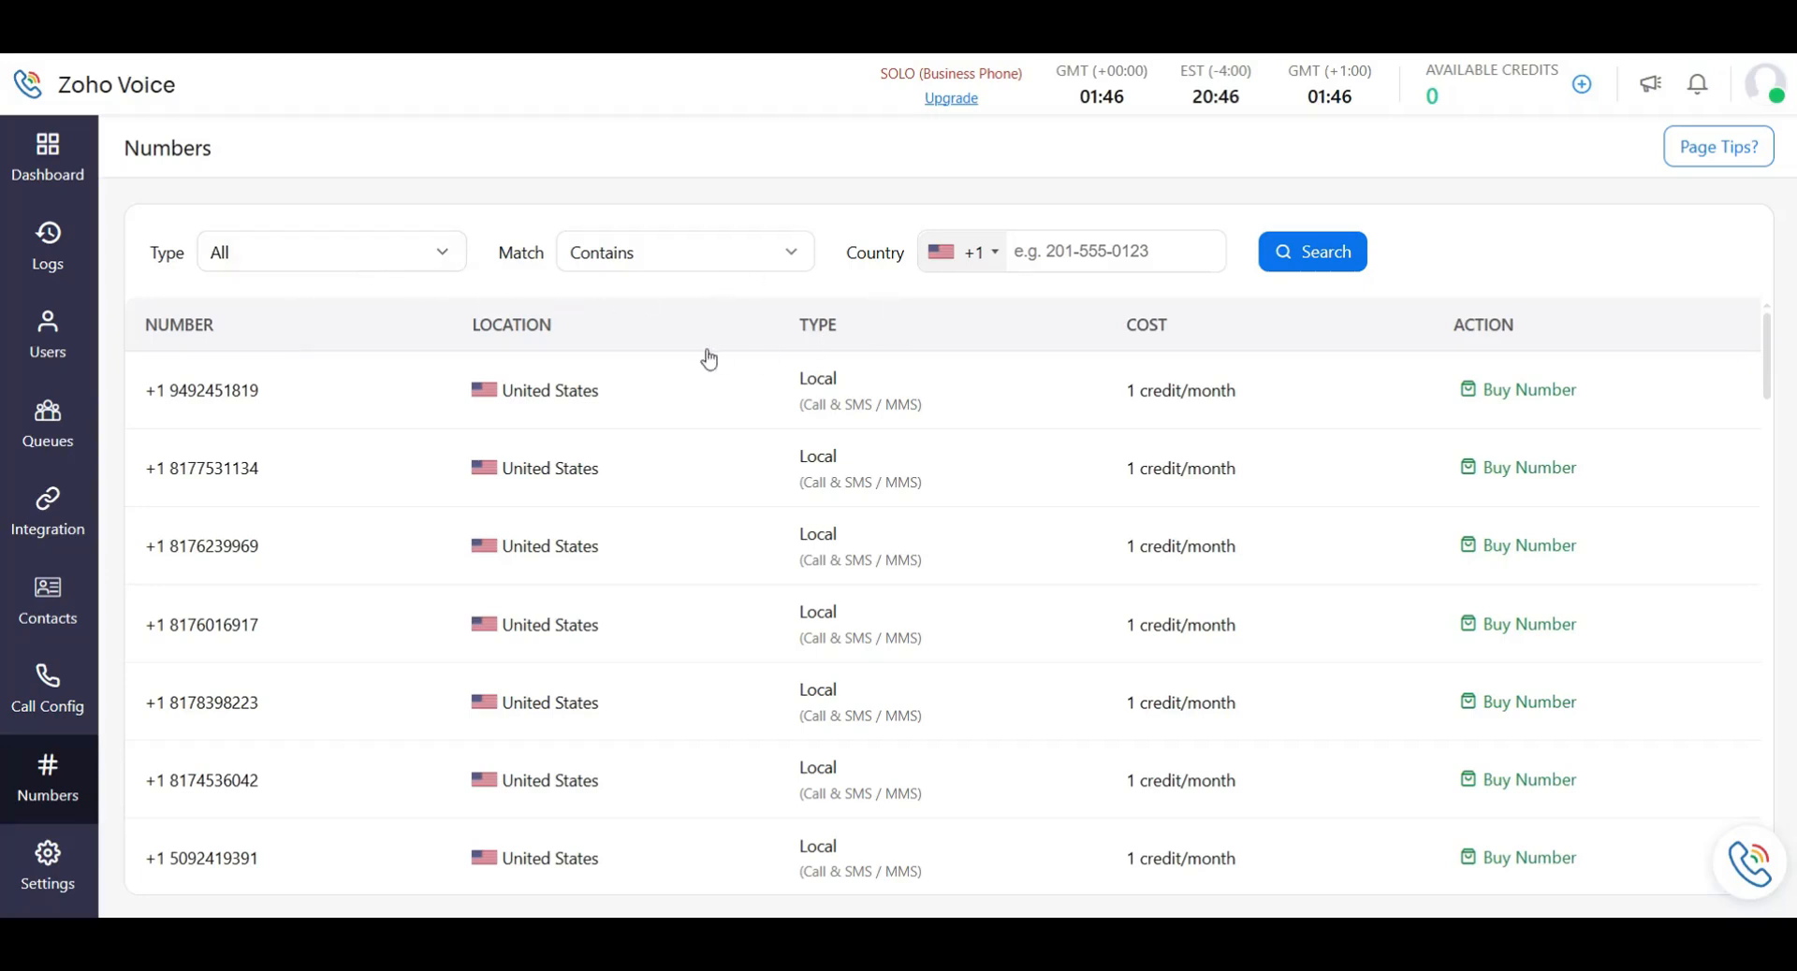
# Browse the Country list and keep United States (+1) as the selected country.
pyautogui.click(990, 268)
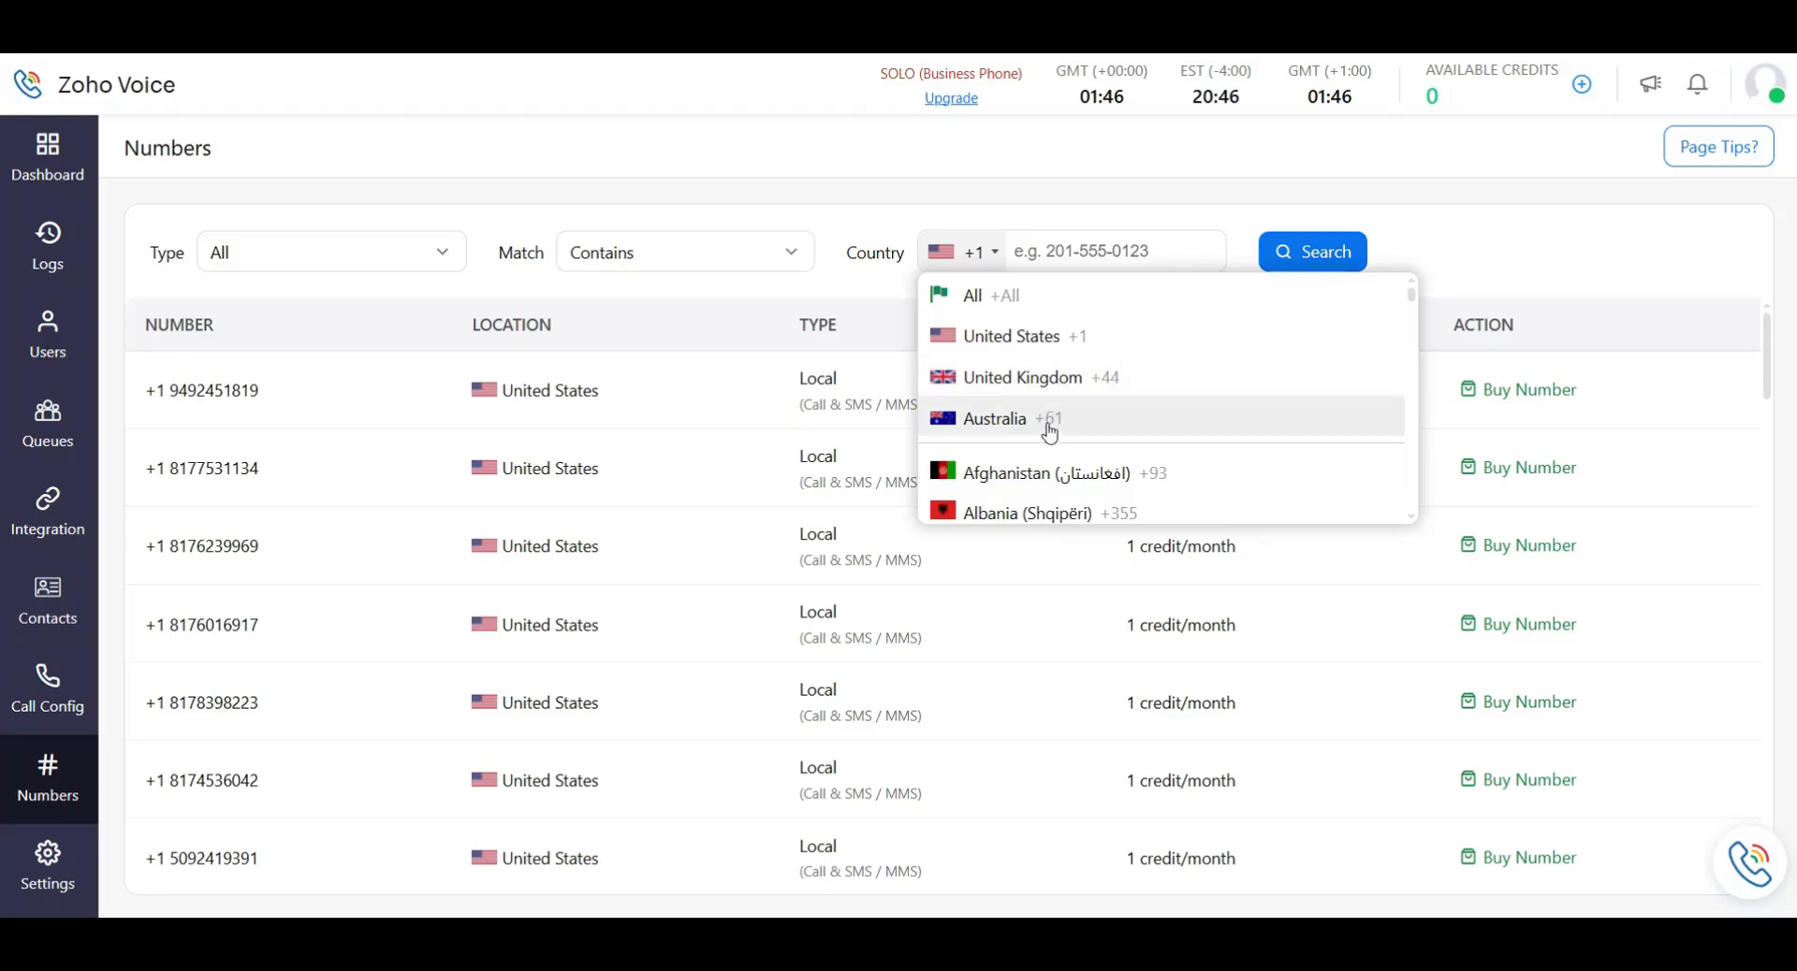
pyautogui.scroll(-12, 1048, 426)
pyautogui.scroll(10, 1041, 388)
pyautogui.scroll(3, 1051, 396)
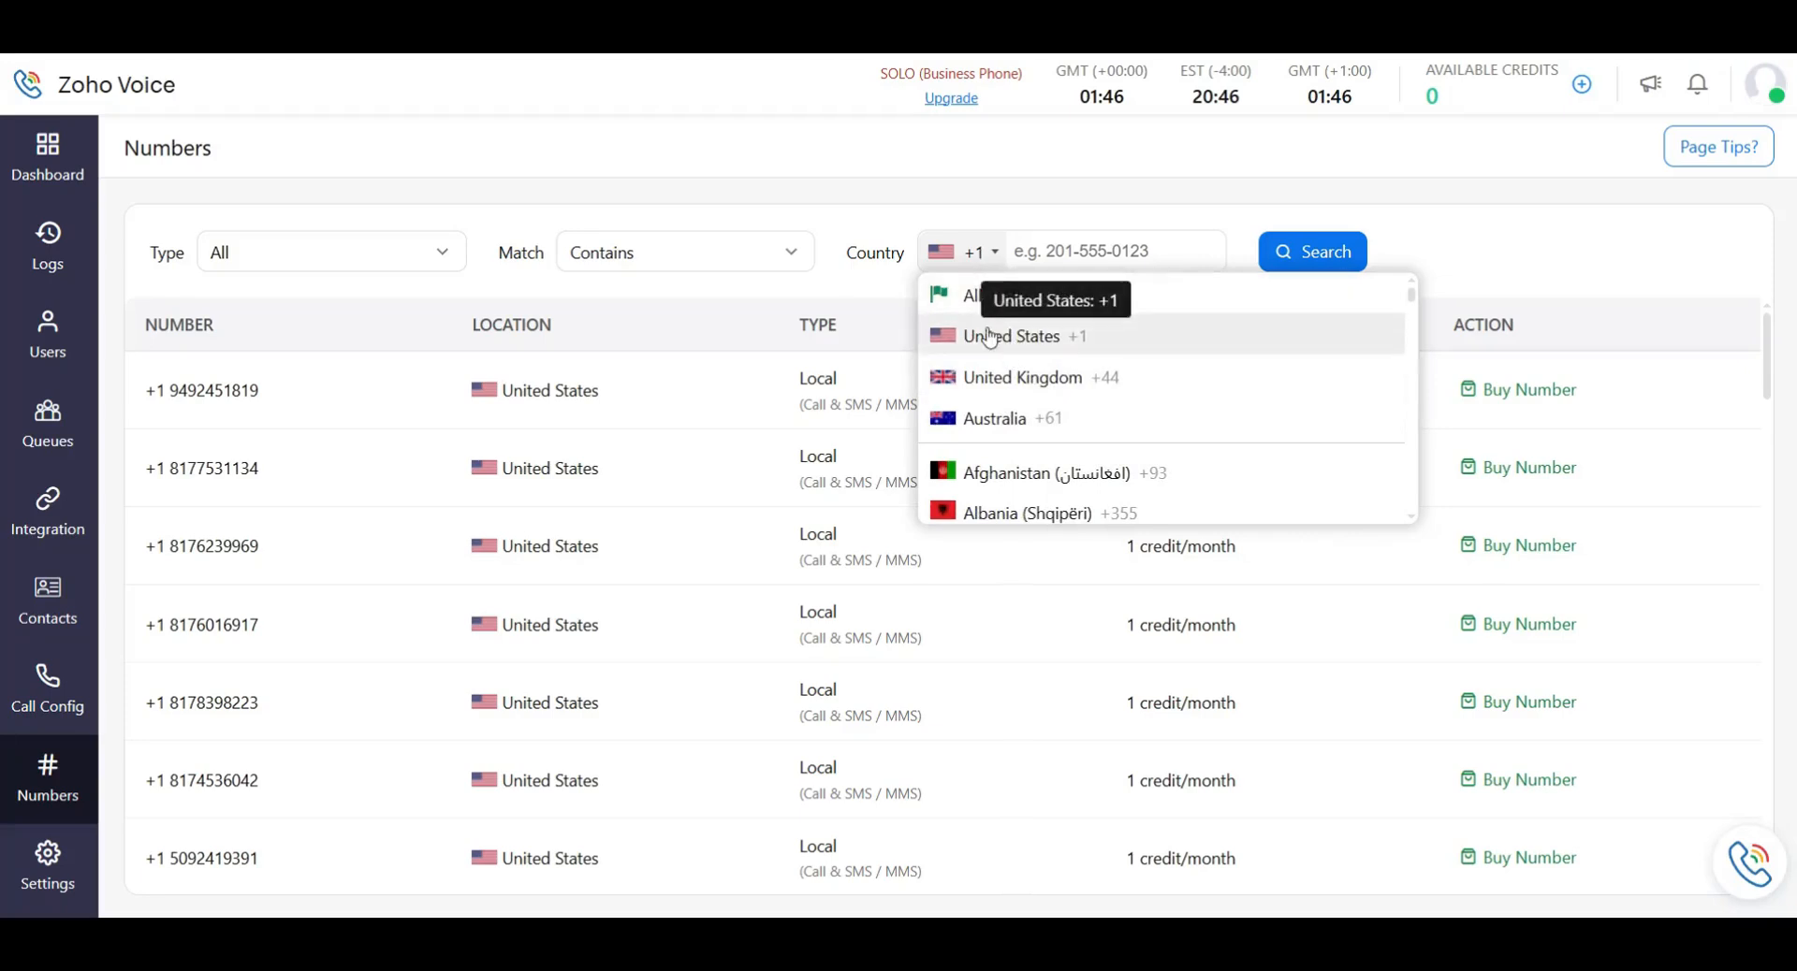
pyautogui.click(975, 266)
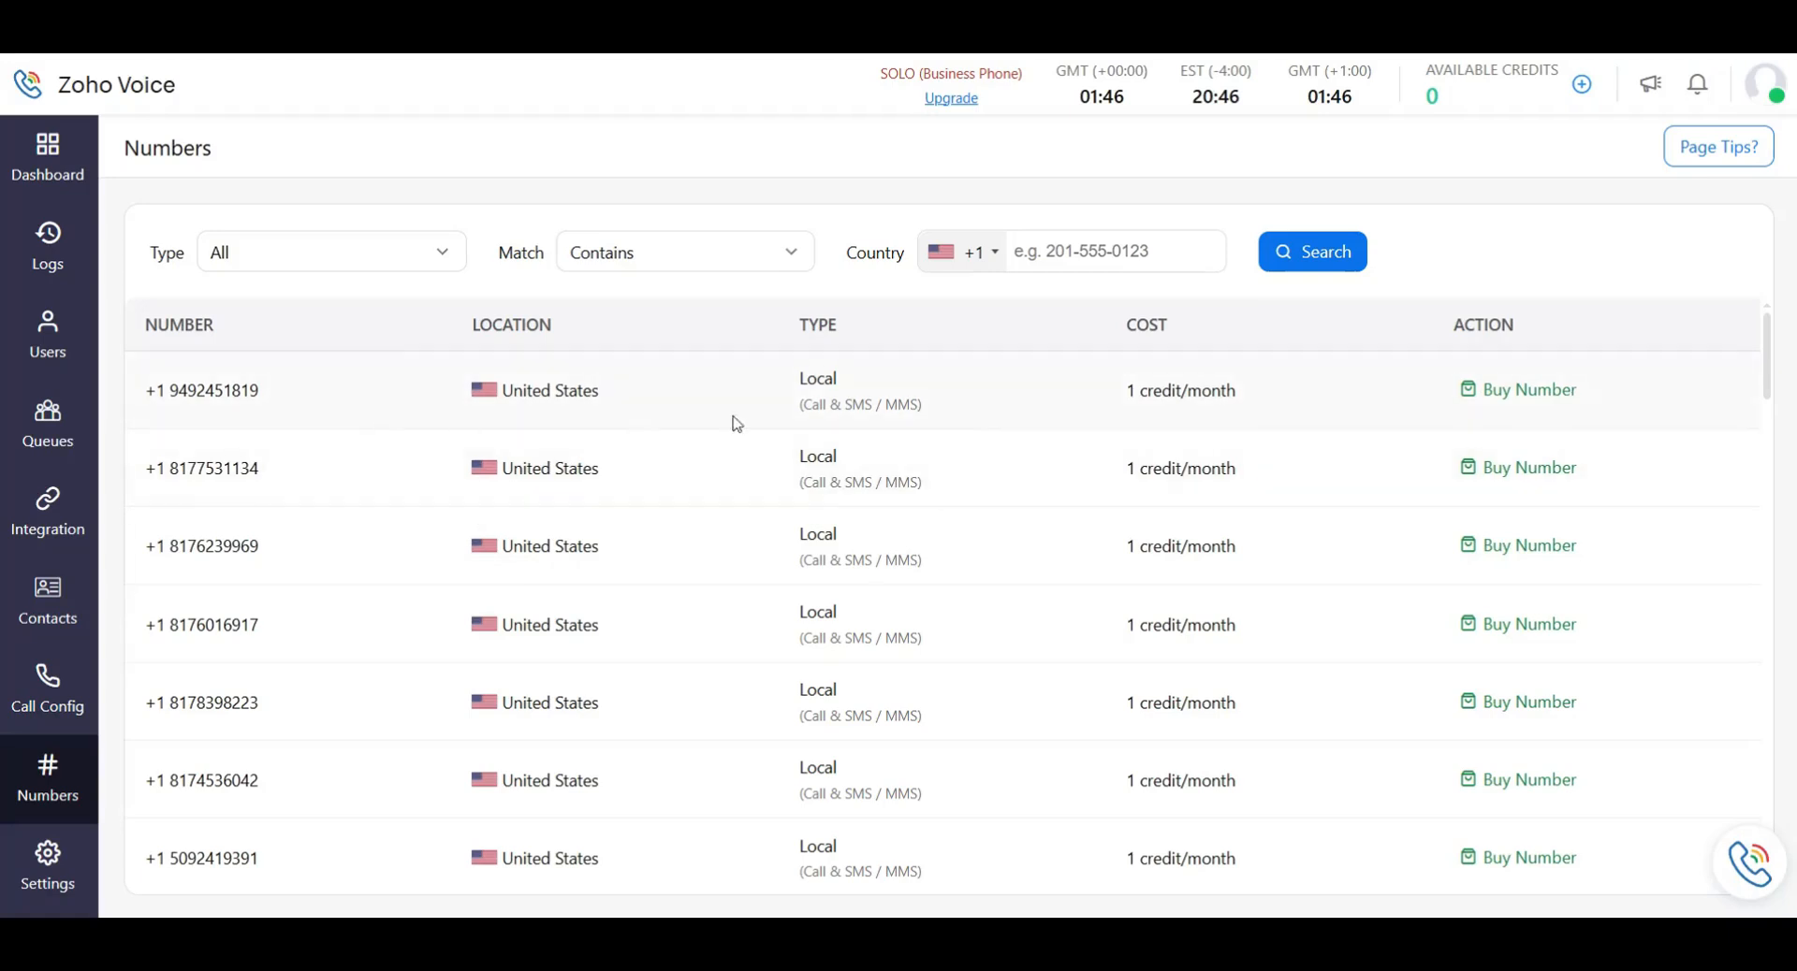
pyautogui.scroll(-3, 899, 416)
pyautogui.scroll(3, 907, 449)
# Filter the number Type to Personal, showing US numbers at 3 credits/month.
pyautogui.click(373, 268)
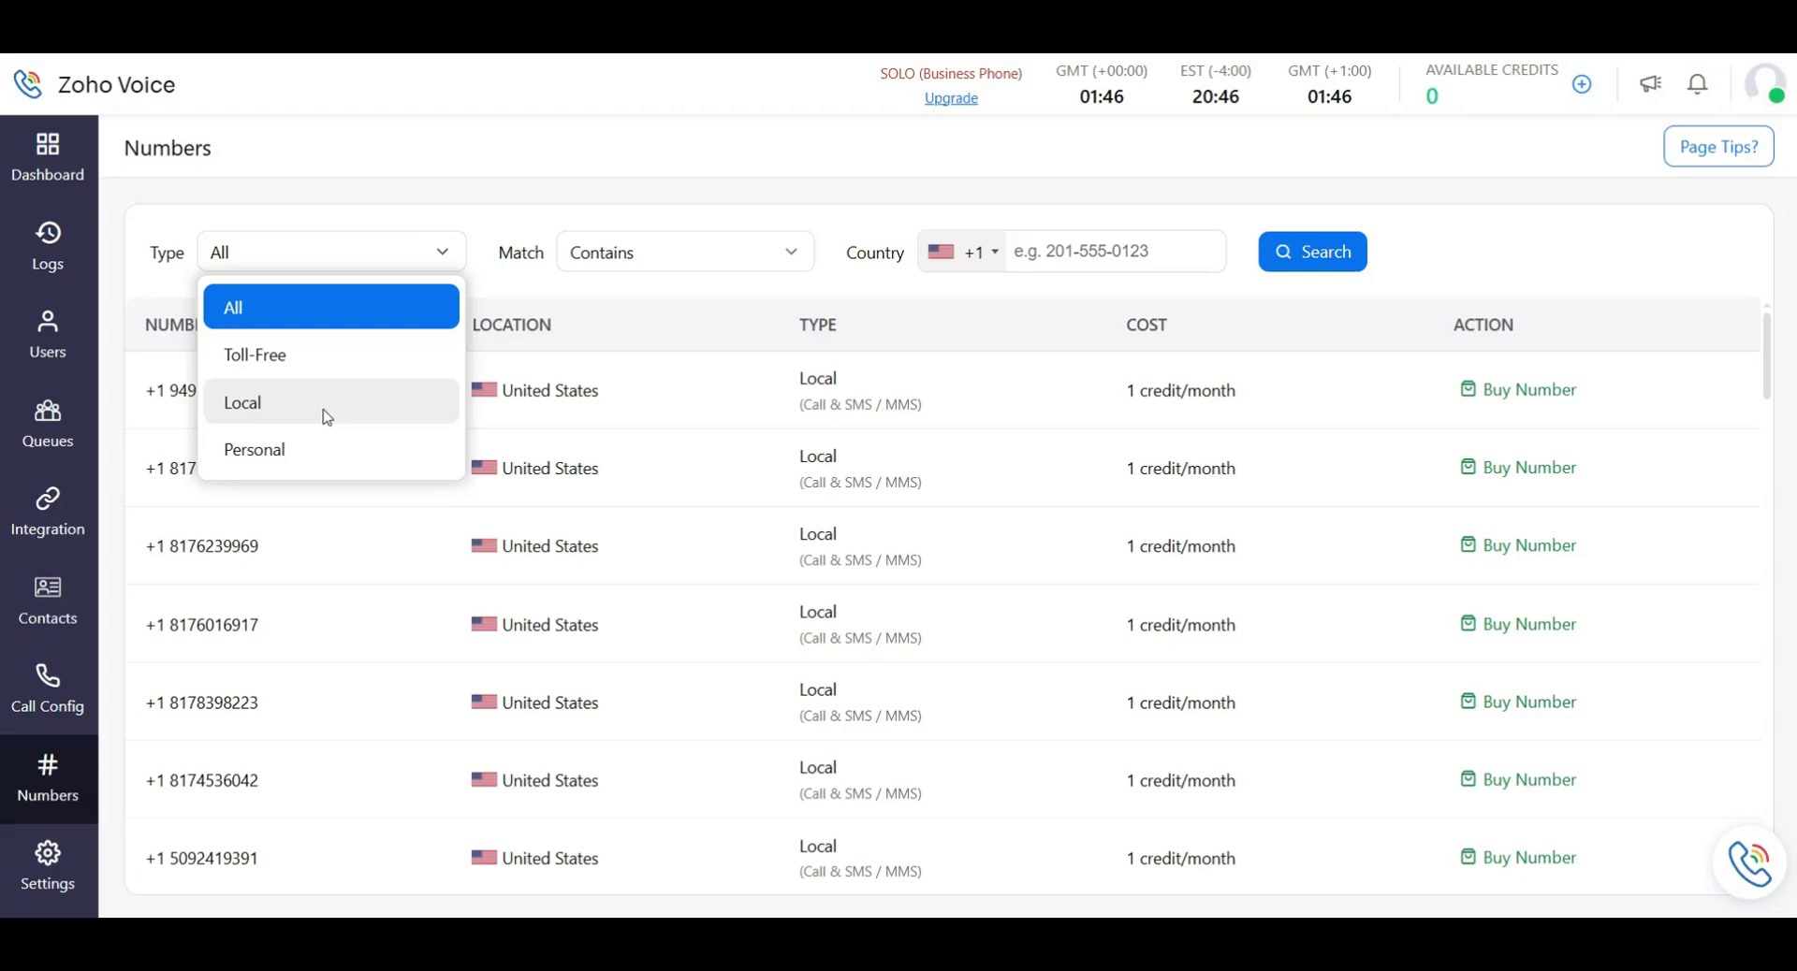
pyautogui.click(296, 451)
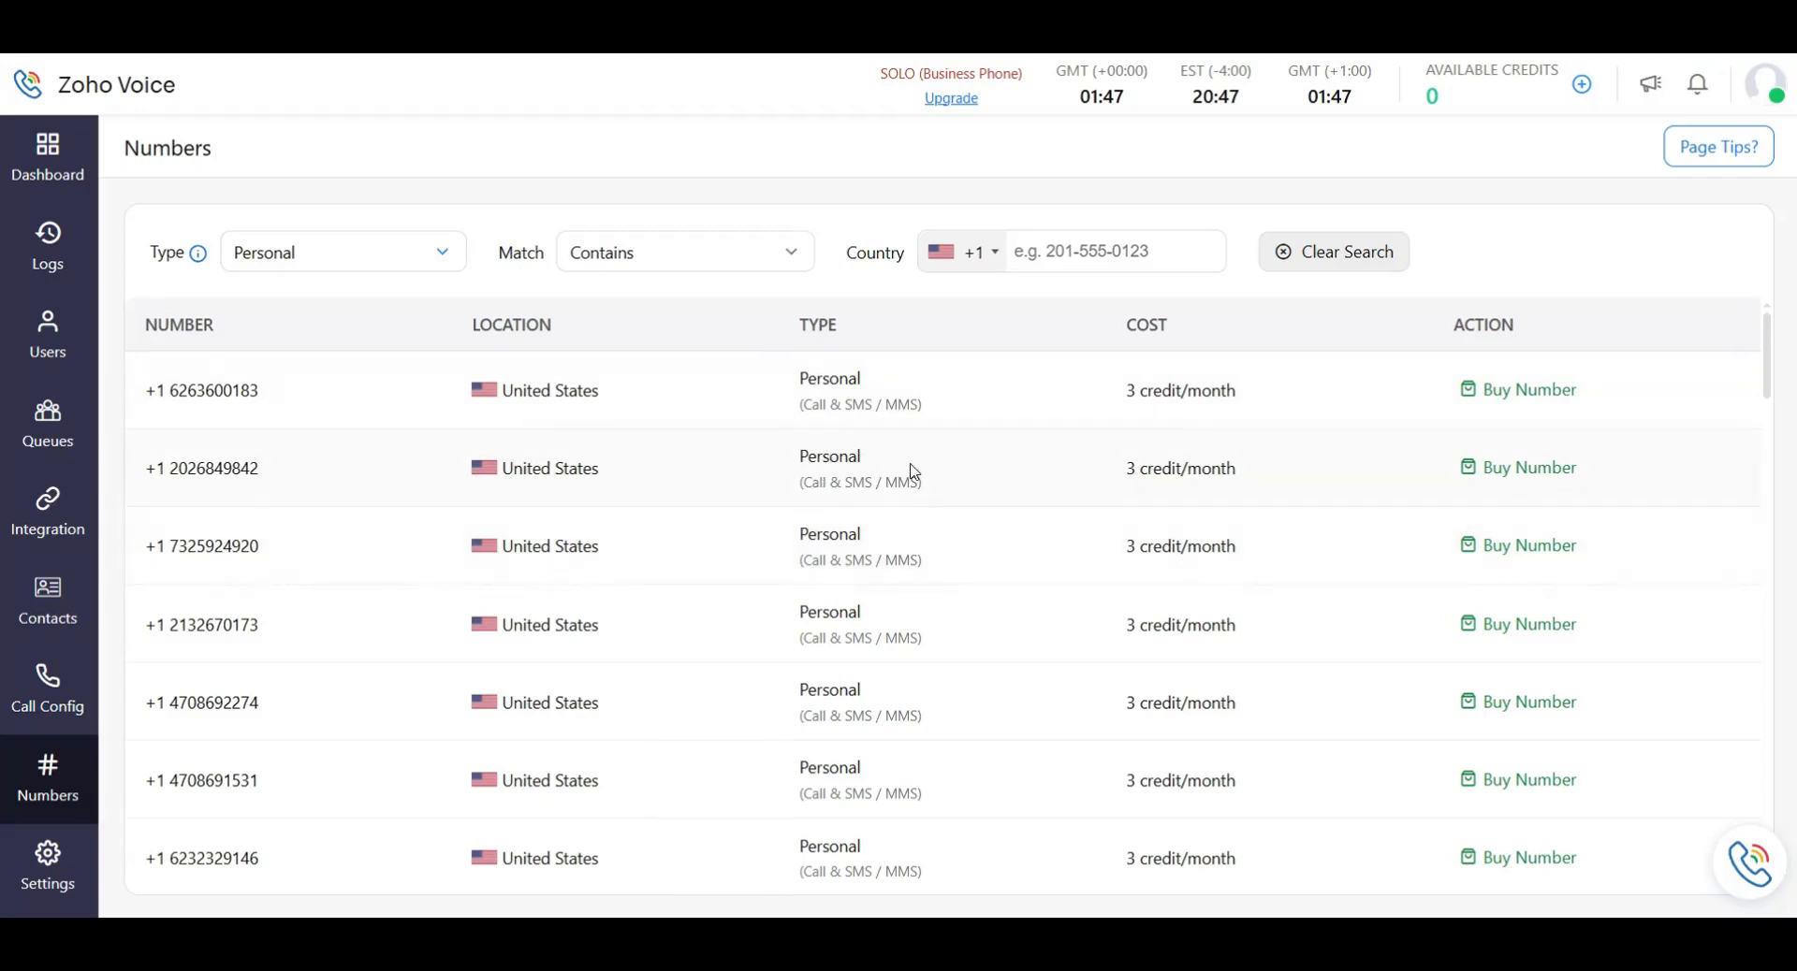
pyautogui.scroll(-1, 916, 489)
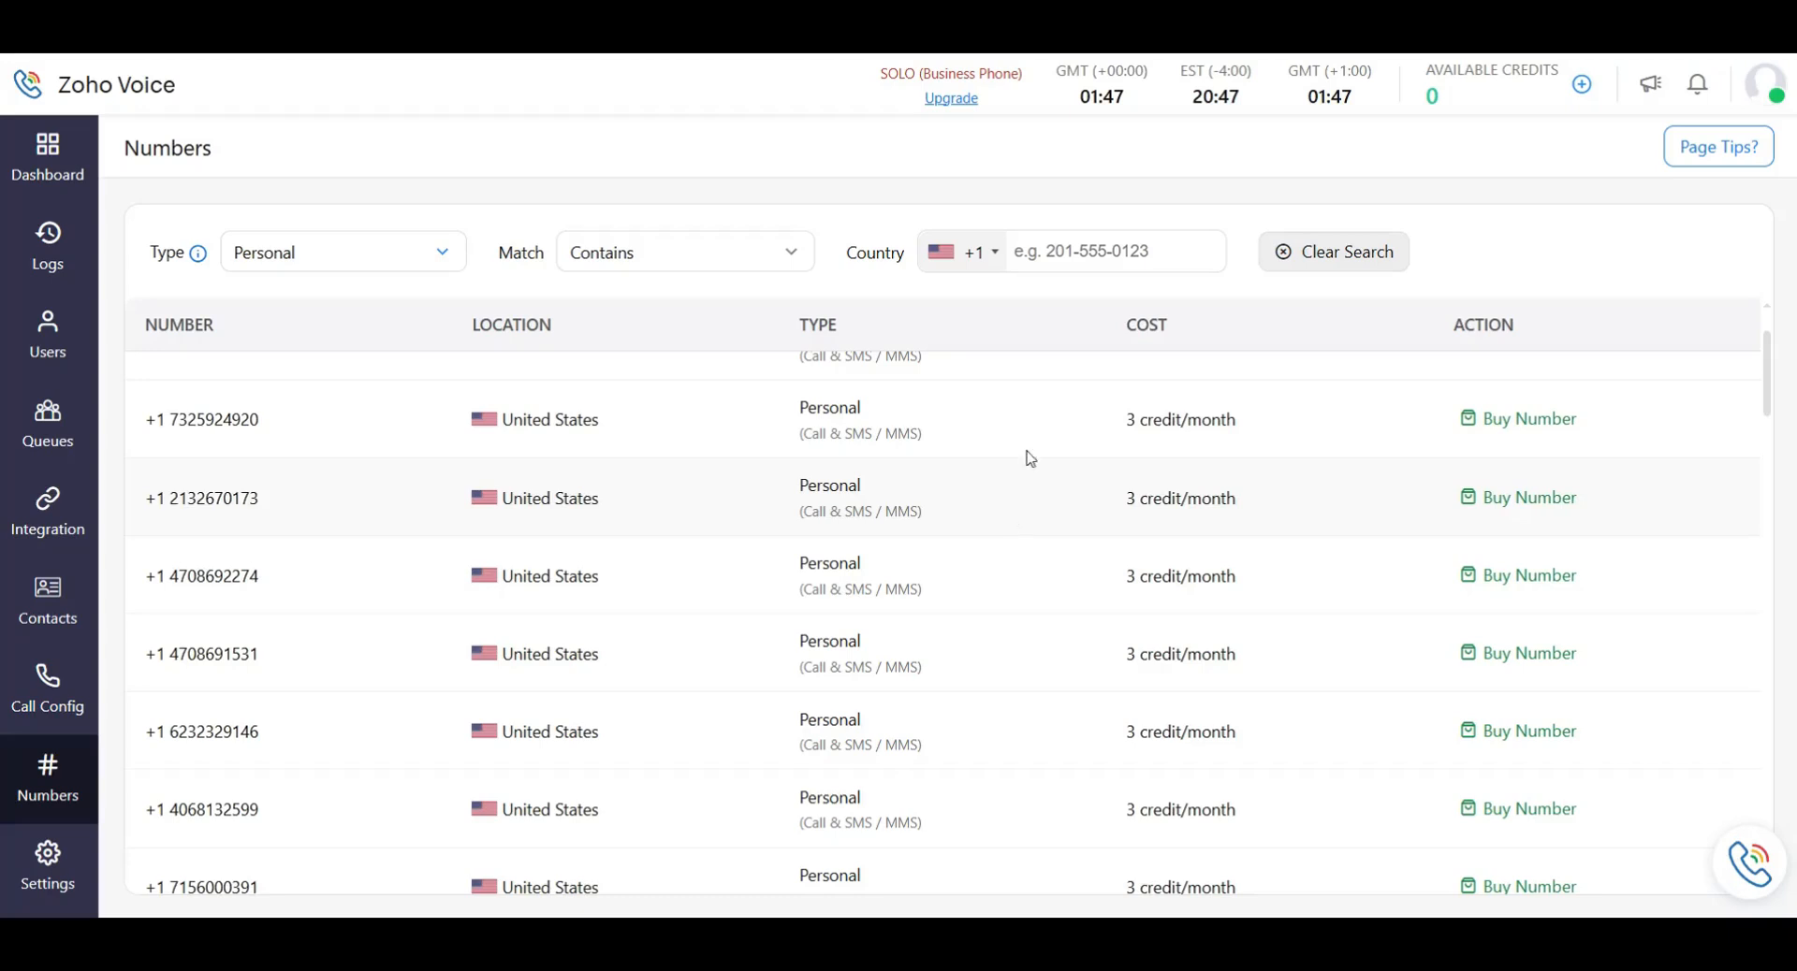
pyautogui.scroll(2, 846, 566)
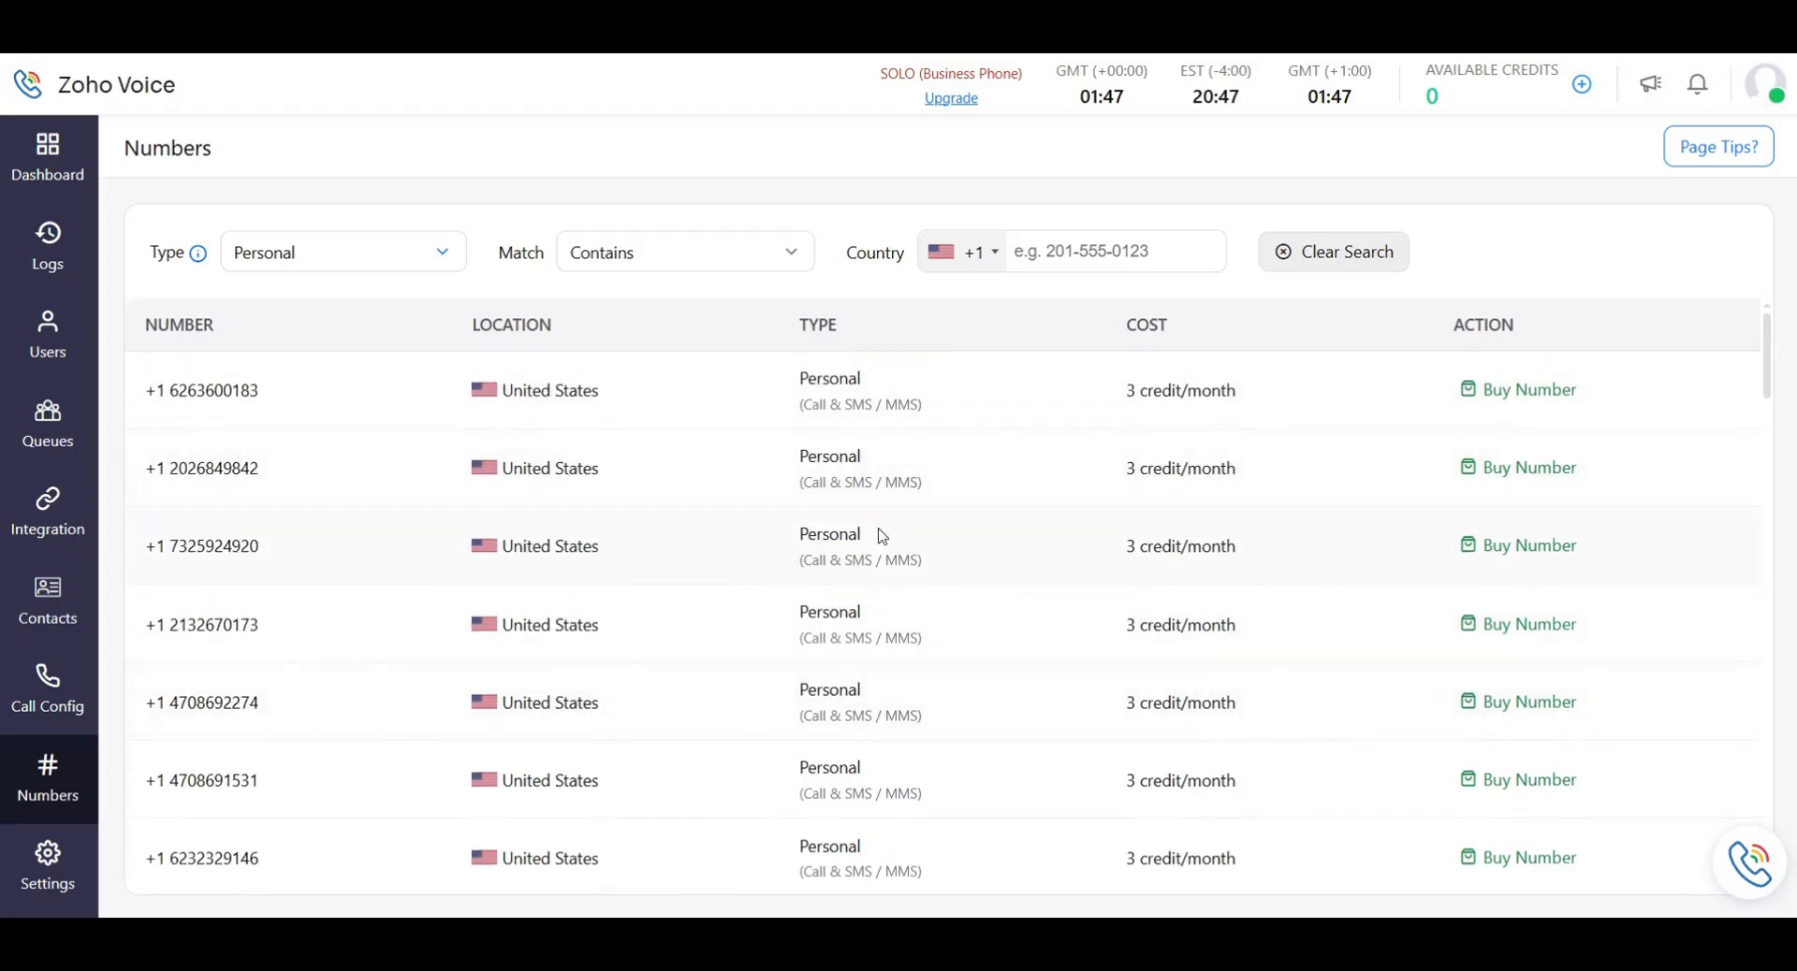
pyautogui.scroll(-15, 1177, 613)
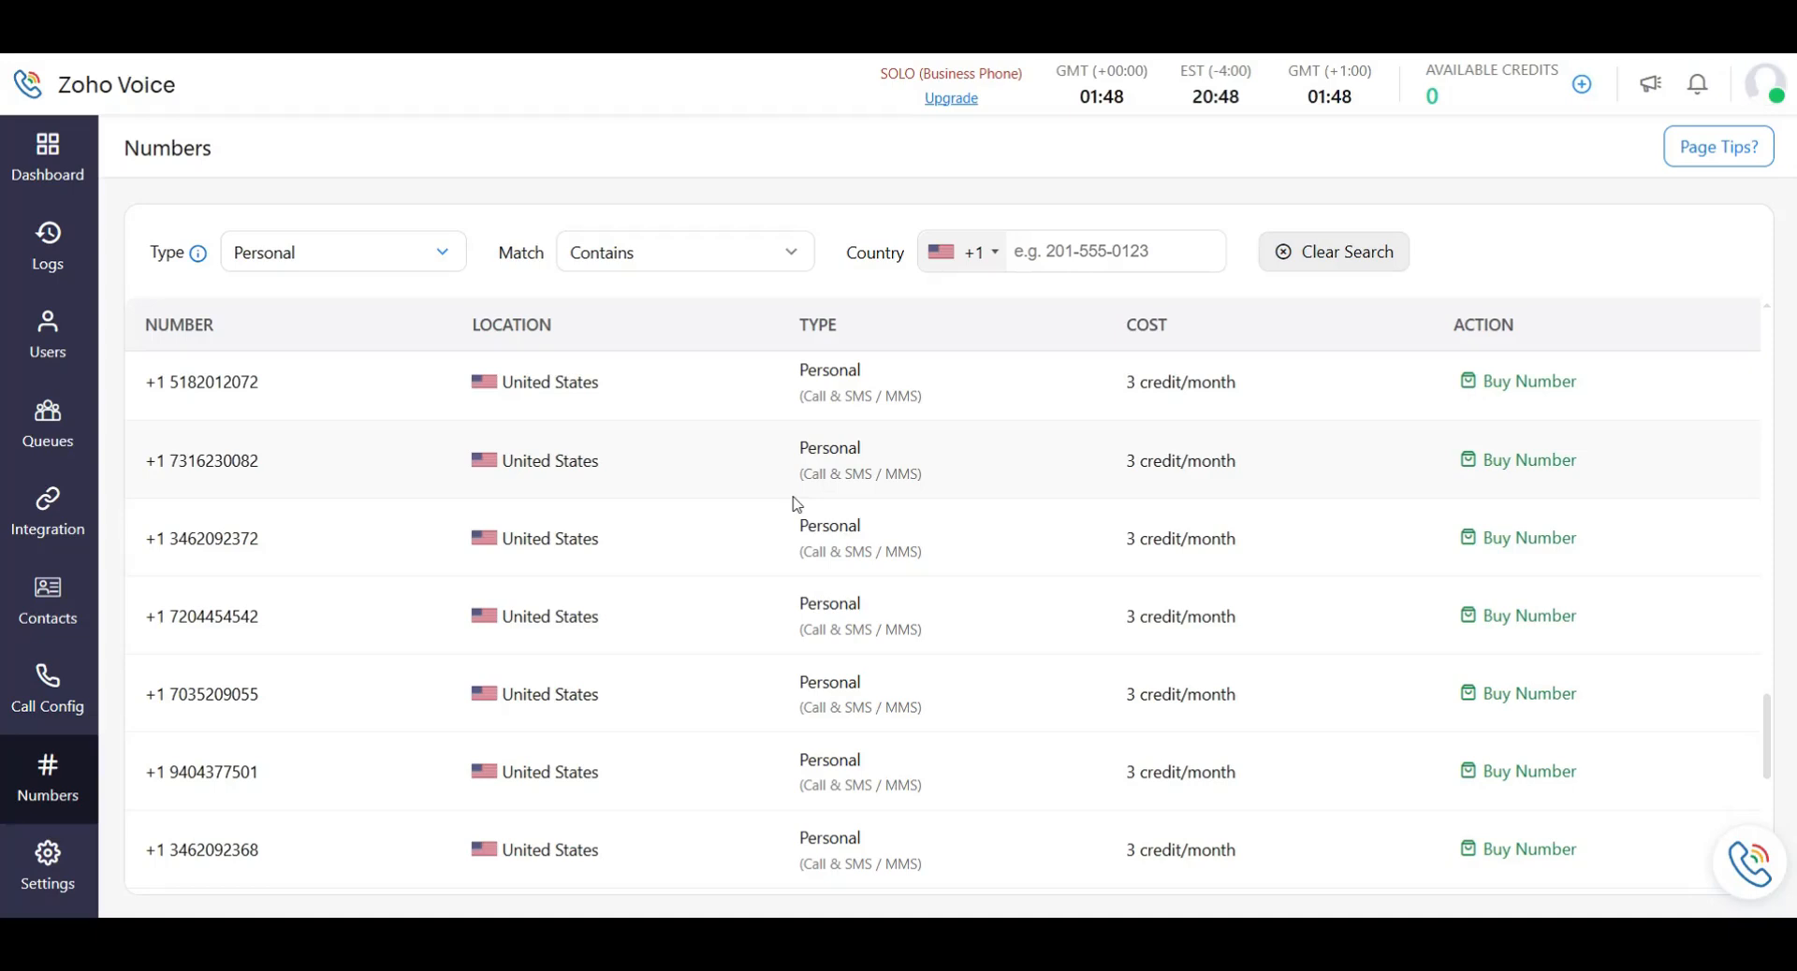
pyautogui.moveTo(162, 462); pyautogui.dragTo(121, 463)
pyautogui.click(212, 503)
pyautogui.scroll(4, 867, 653)
pyautogui.scroll(-4, 871, 637)
pyautogui.scroll(10, 866, 608)
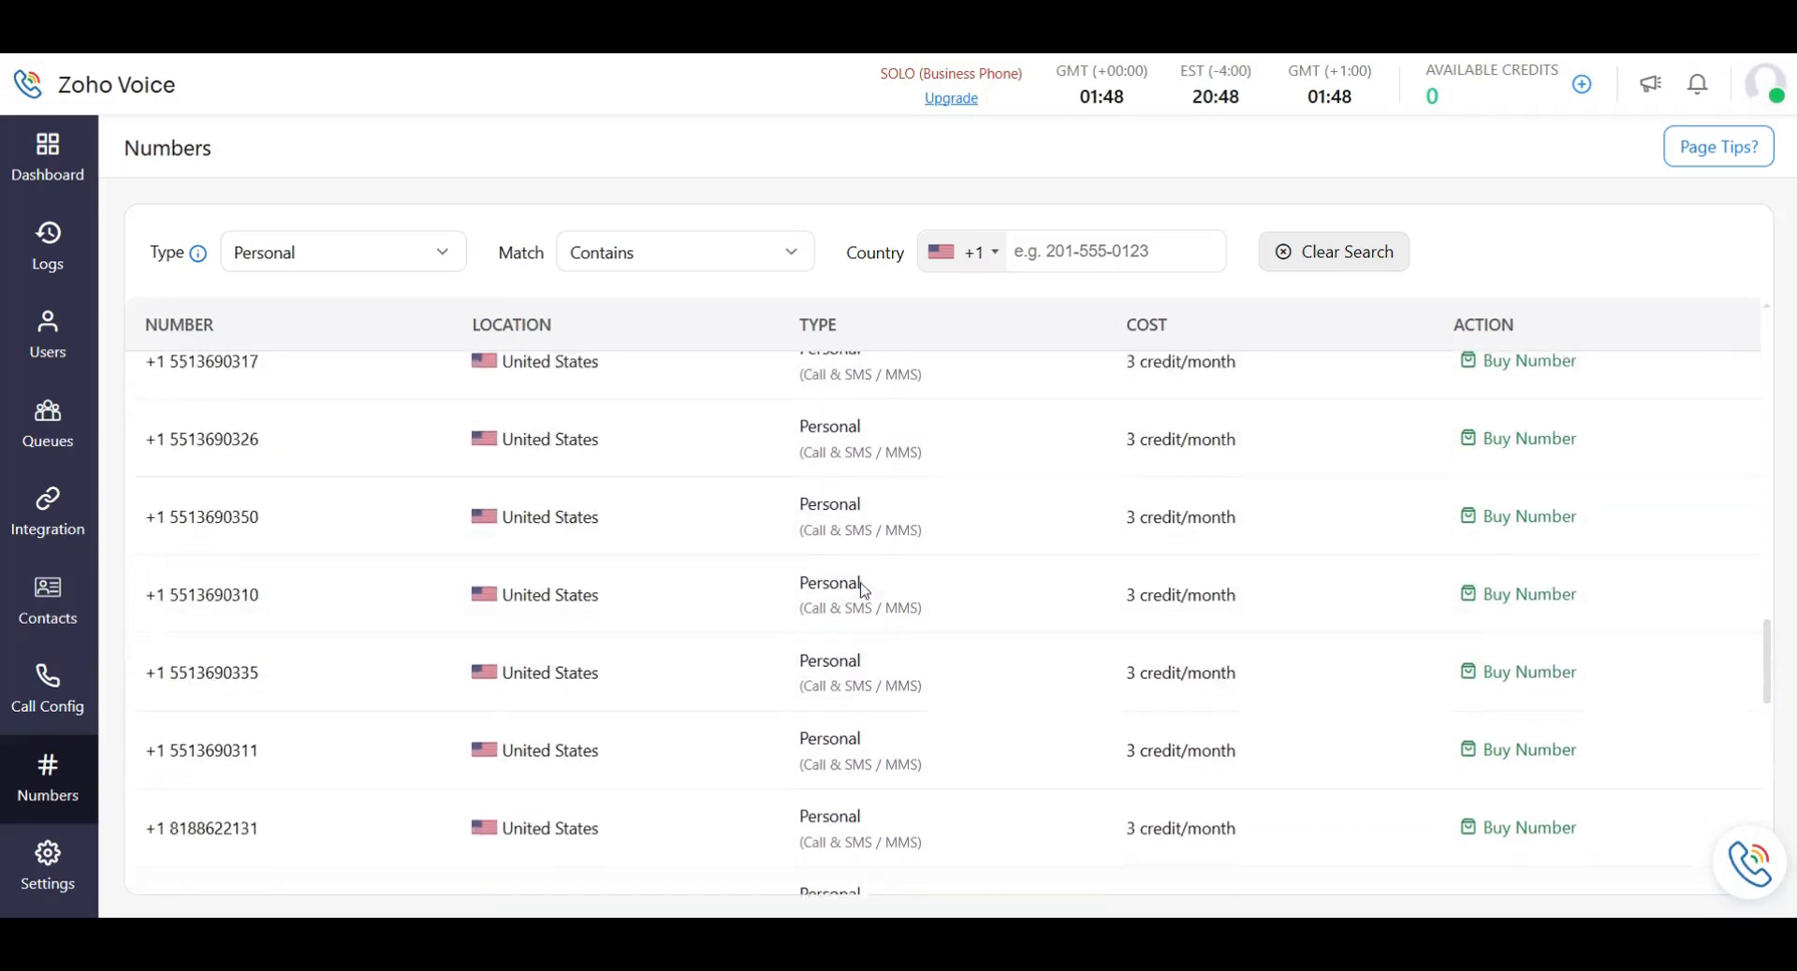
pyautogui.scroll(10, 864, 589)
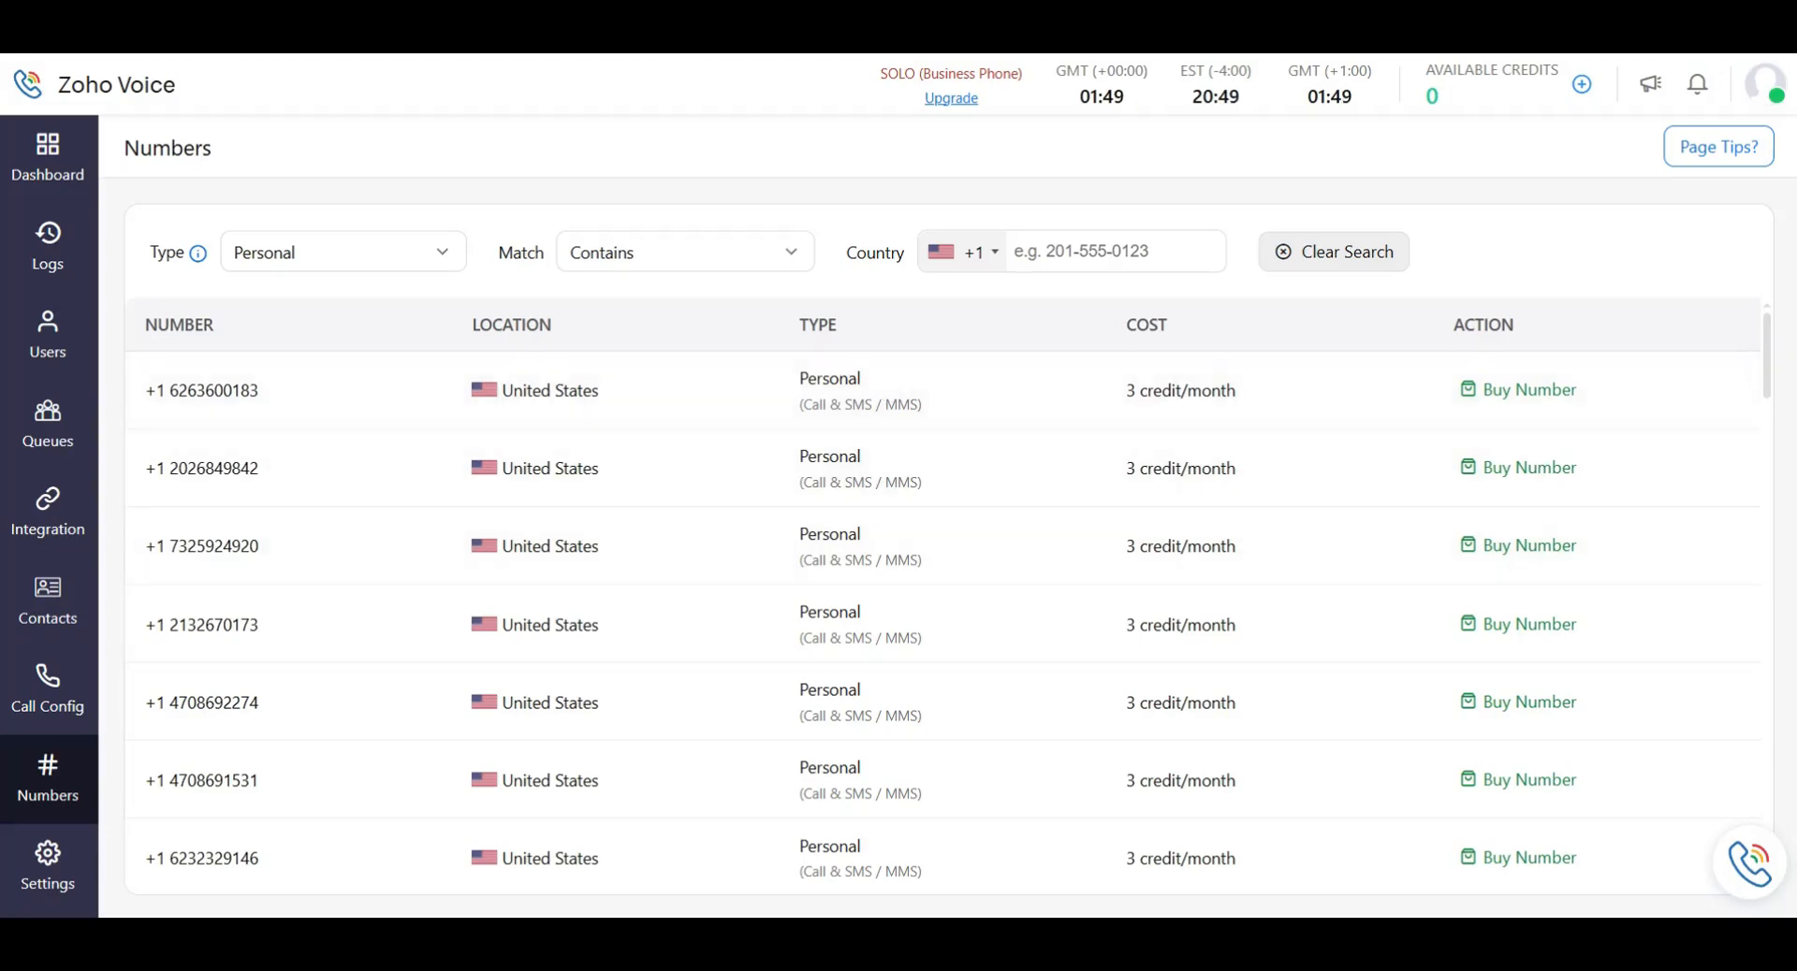
# Open the number Type dropdown on the Numbers page.
pyautogui.click(414, 239)
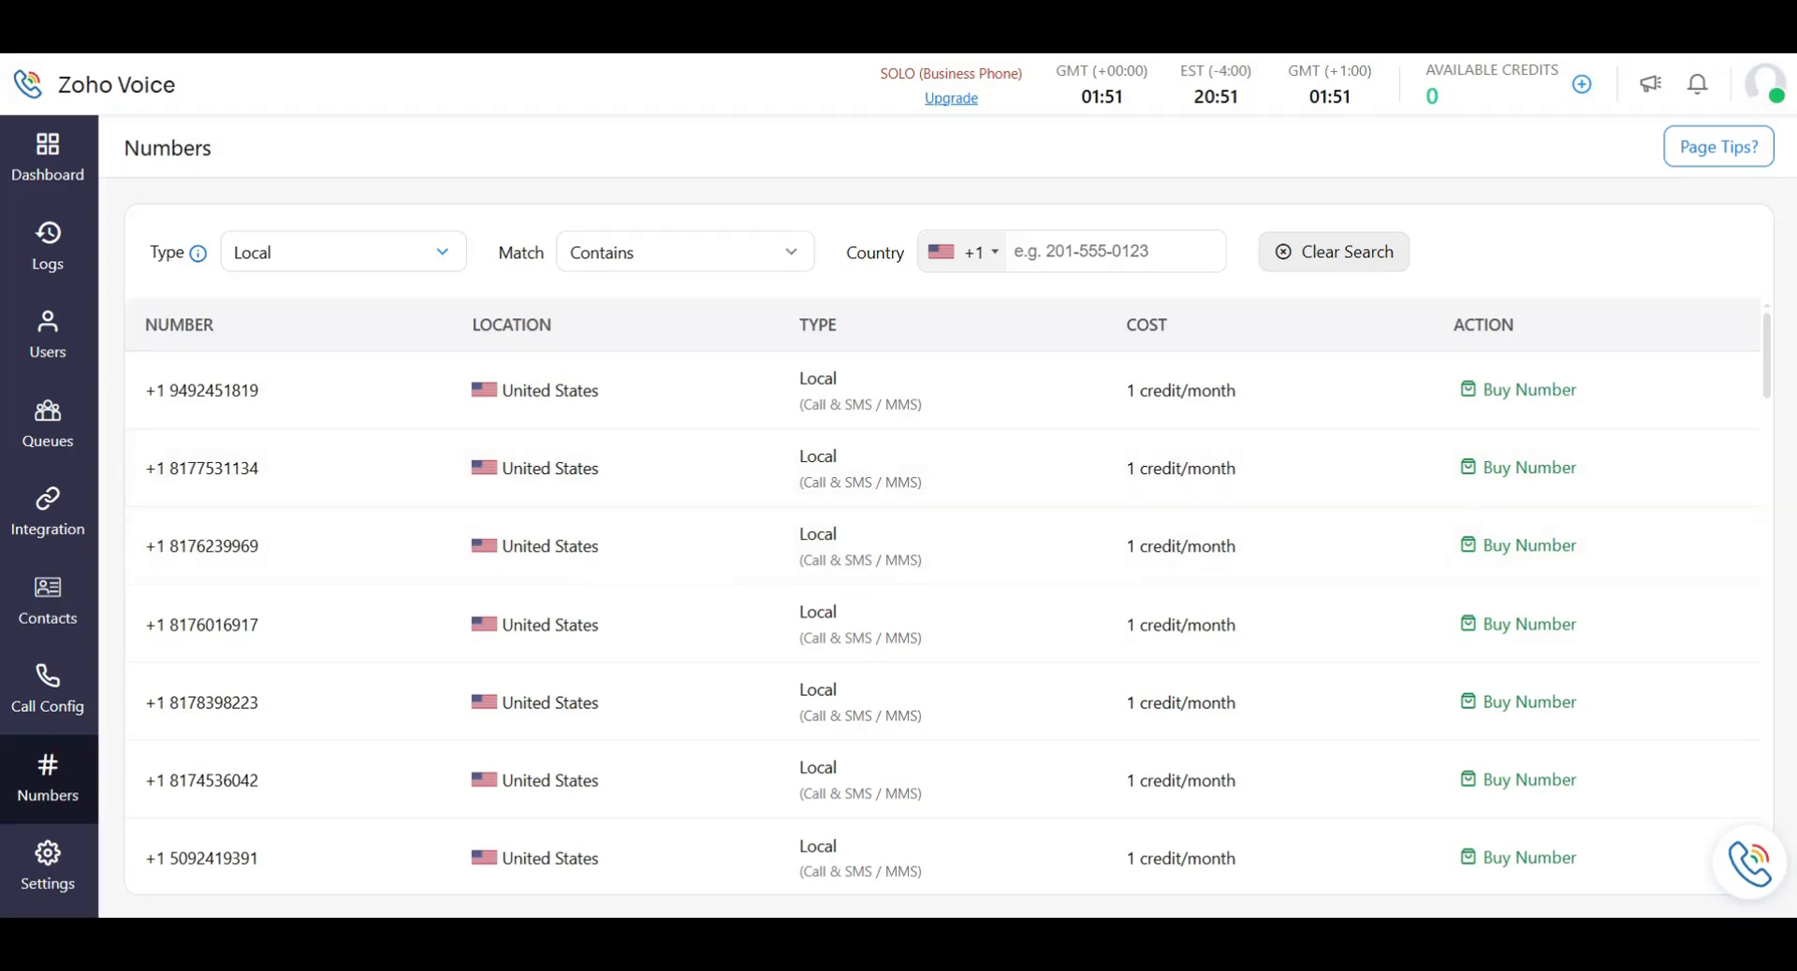
# View the Toll-Free numbers, then set the Type filter back to Local.
pyautogui.click(393, 251)
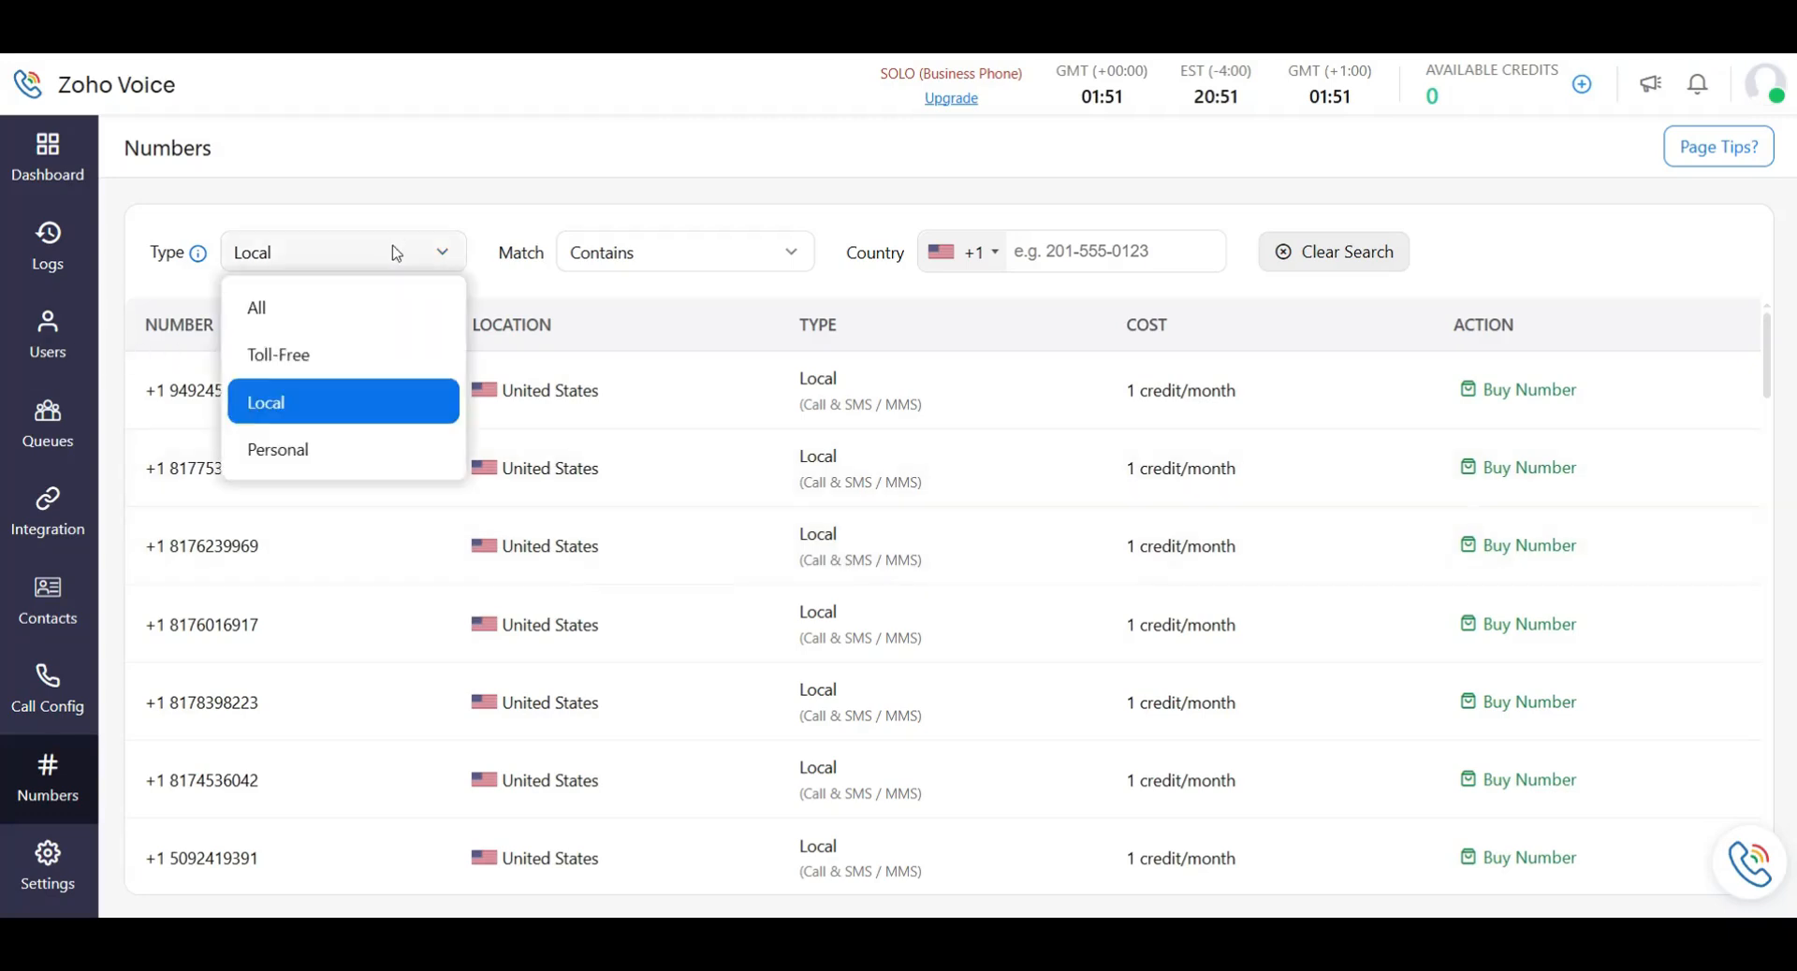
pyautogui.click(353, 360)
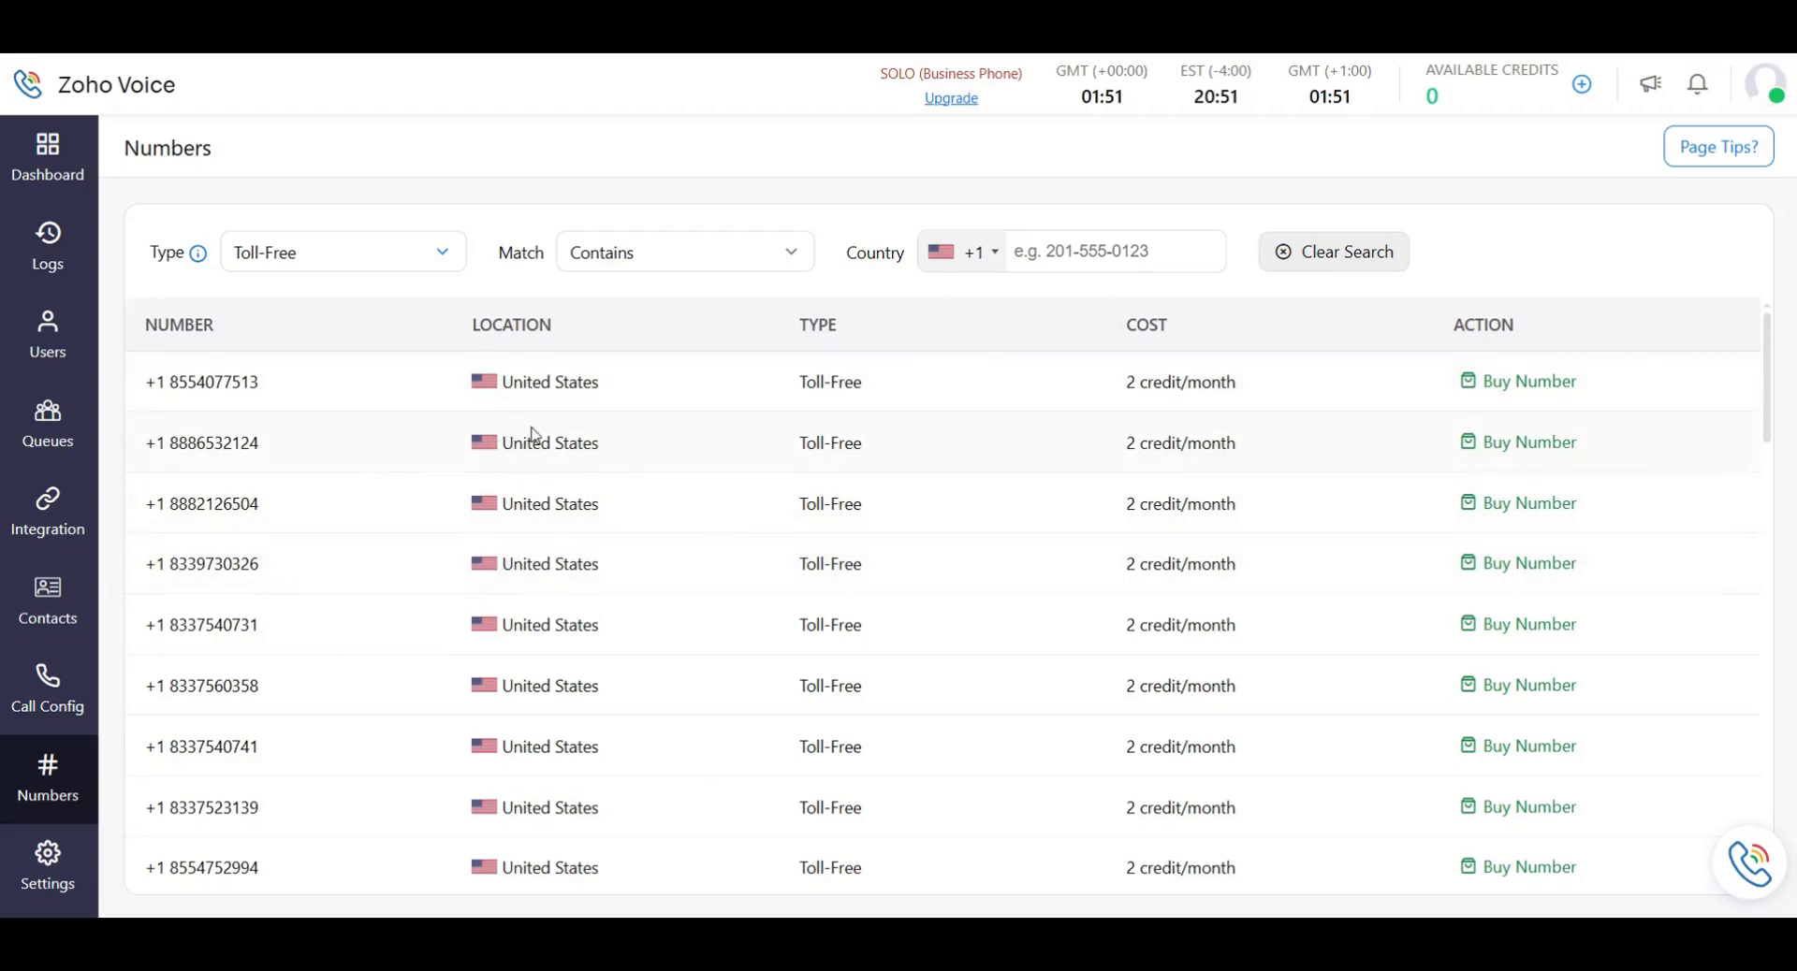
pyautogui.scroll(-2, 532, 433)
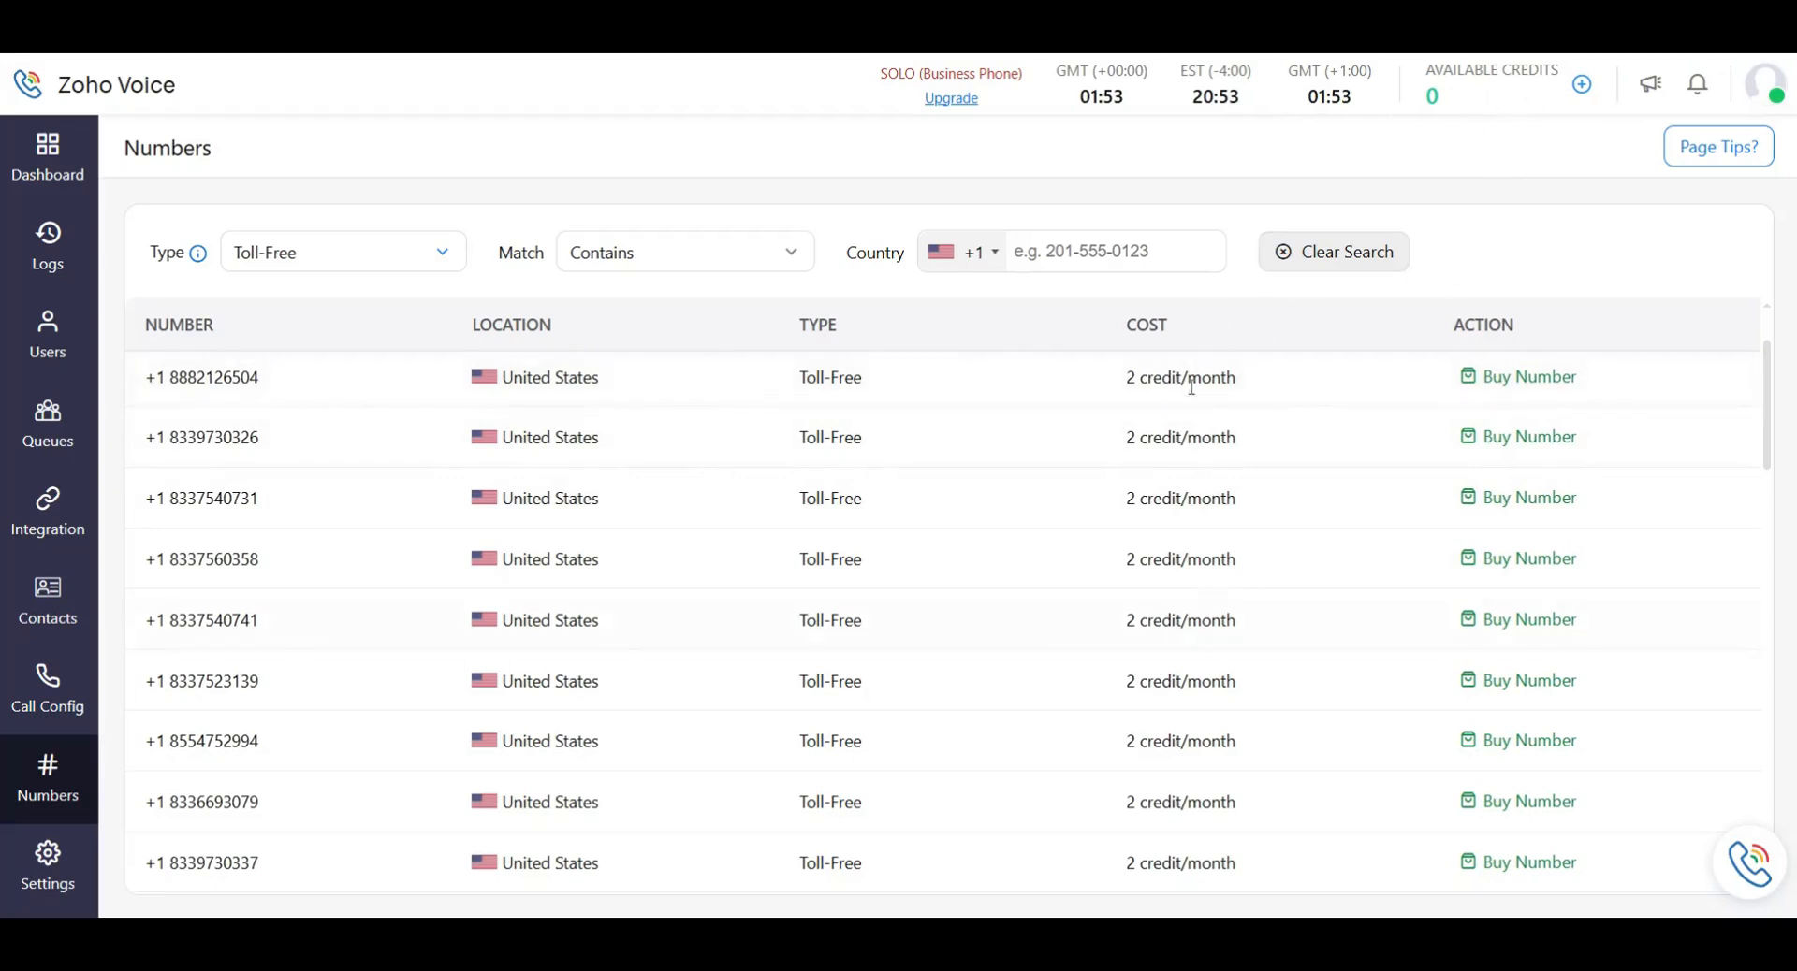
pyautogui.scroll(-5, 1188, 383)
pyautogui.scroll(5, 1198, 637)
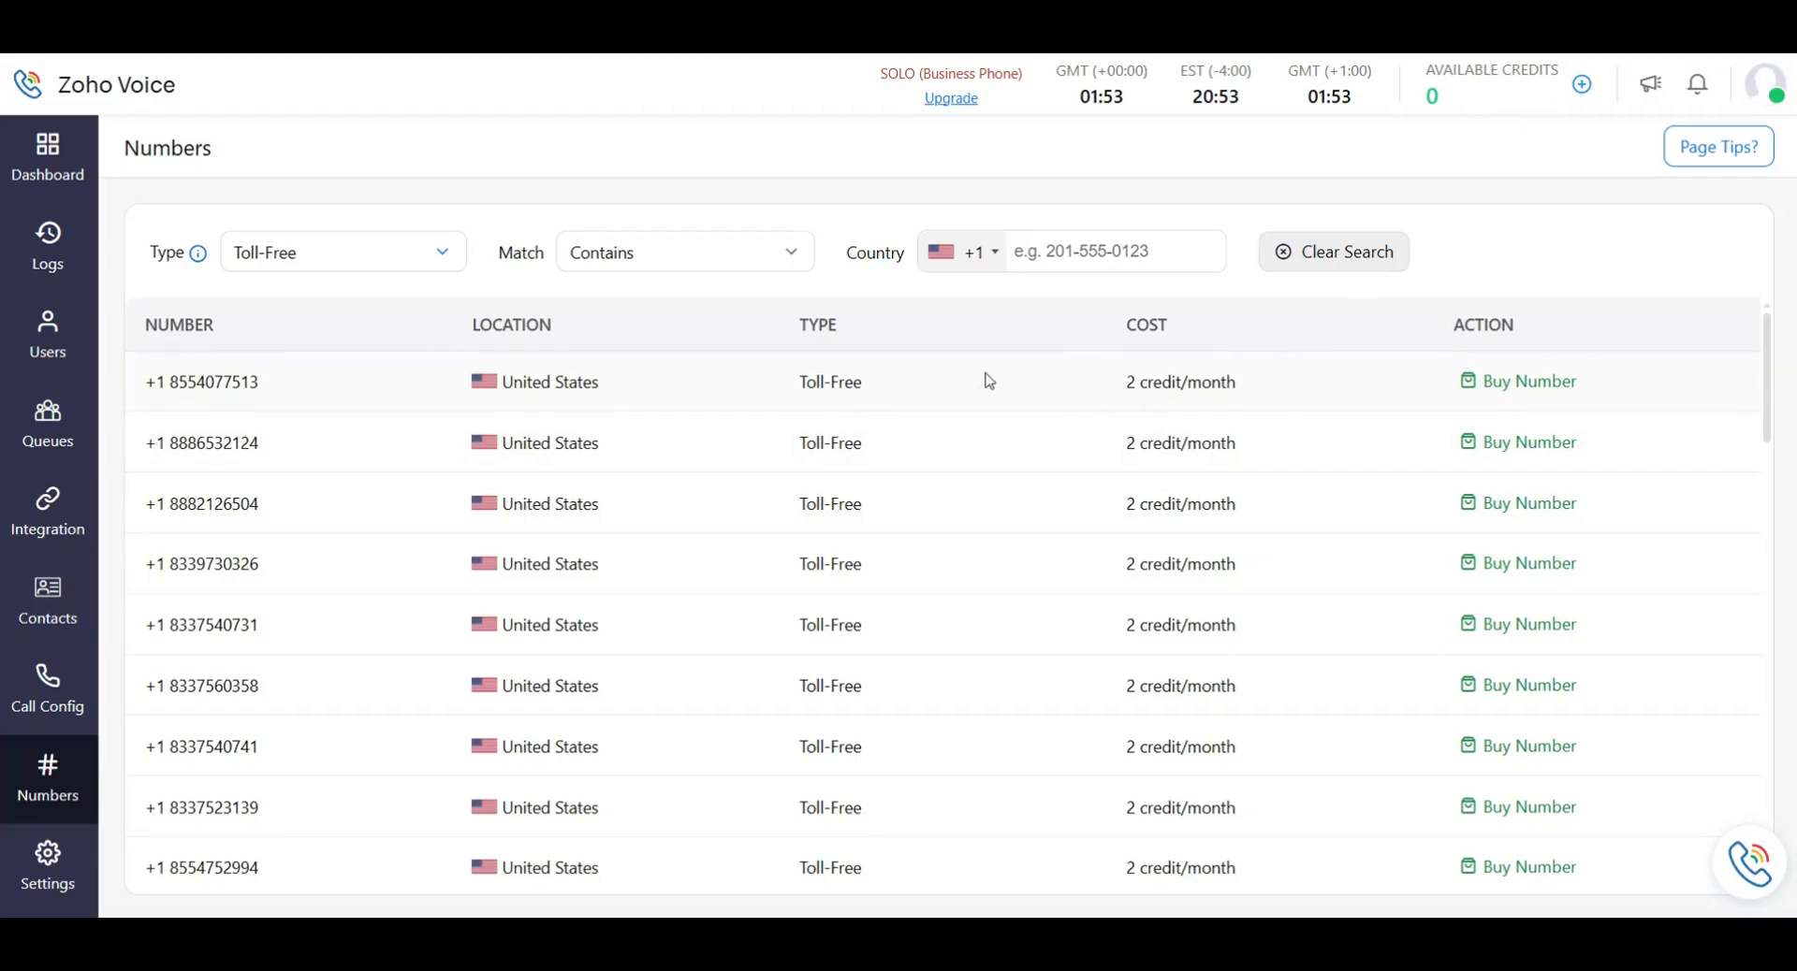
pyautogui.click(426, 255)
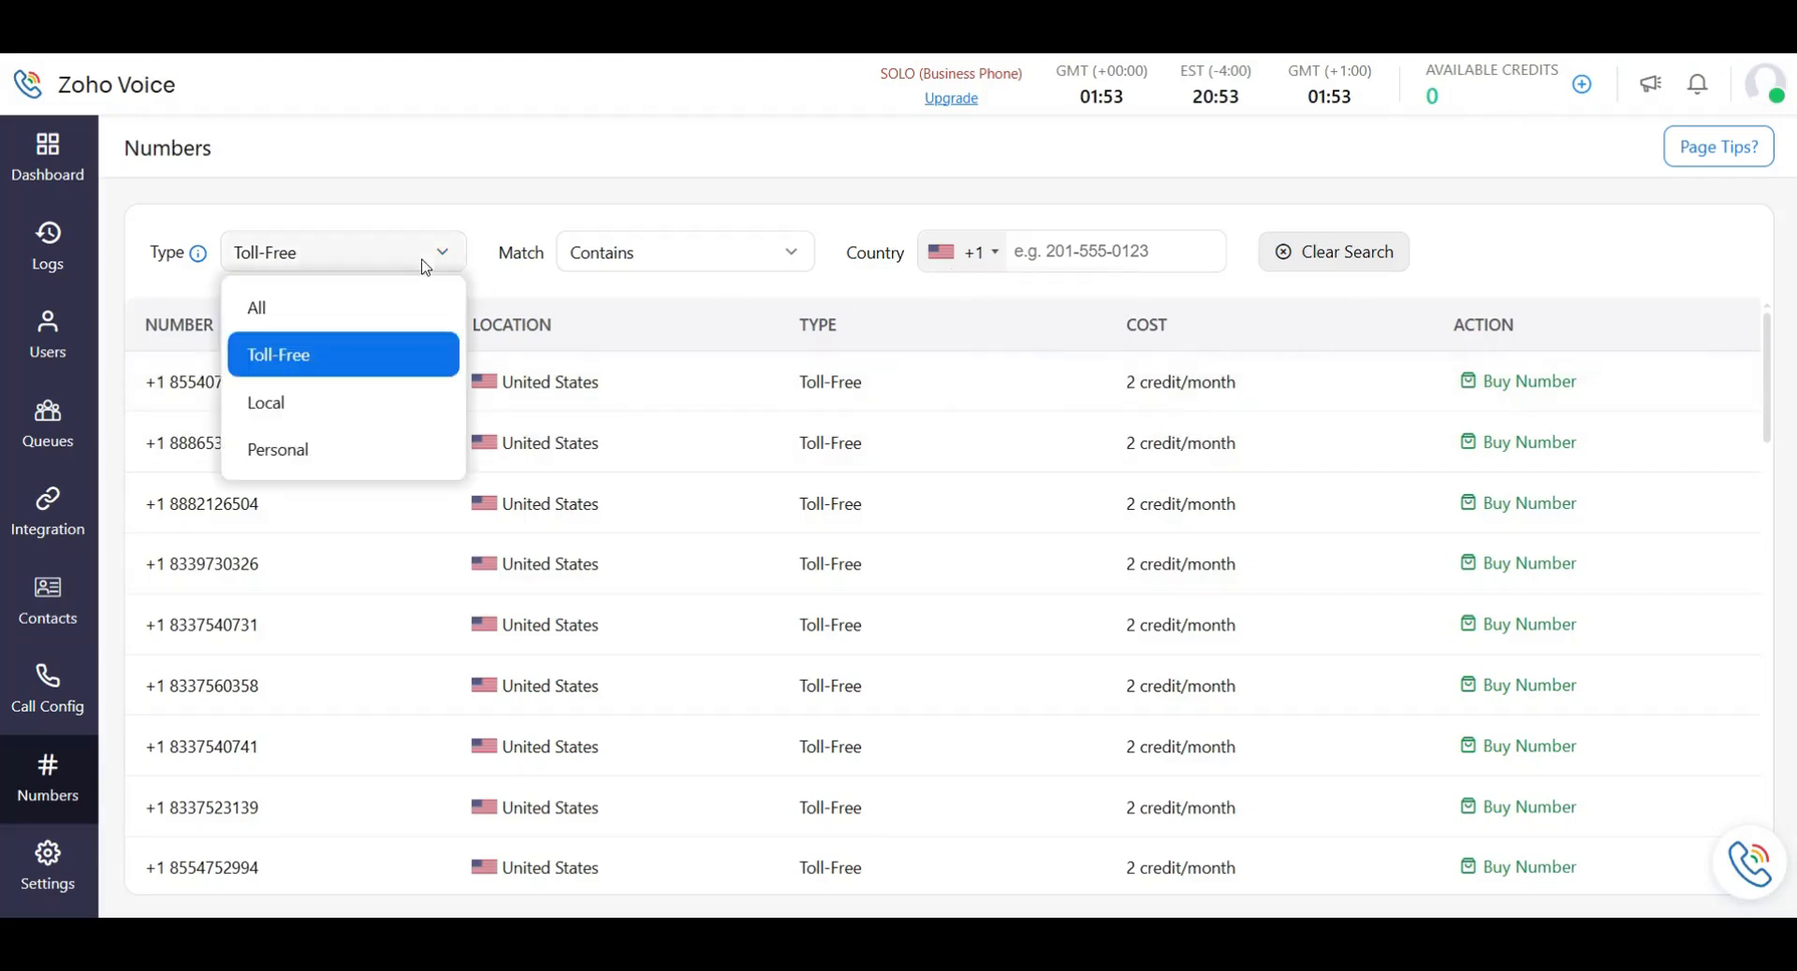
pyautogui.click(348, 416)
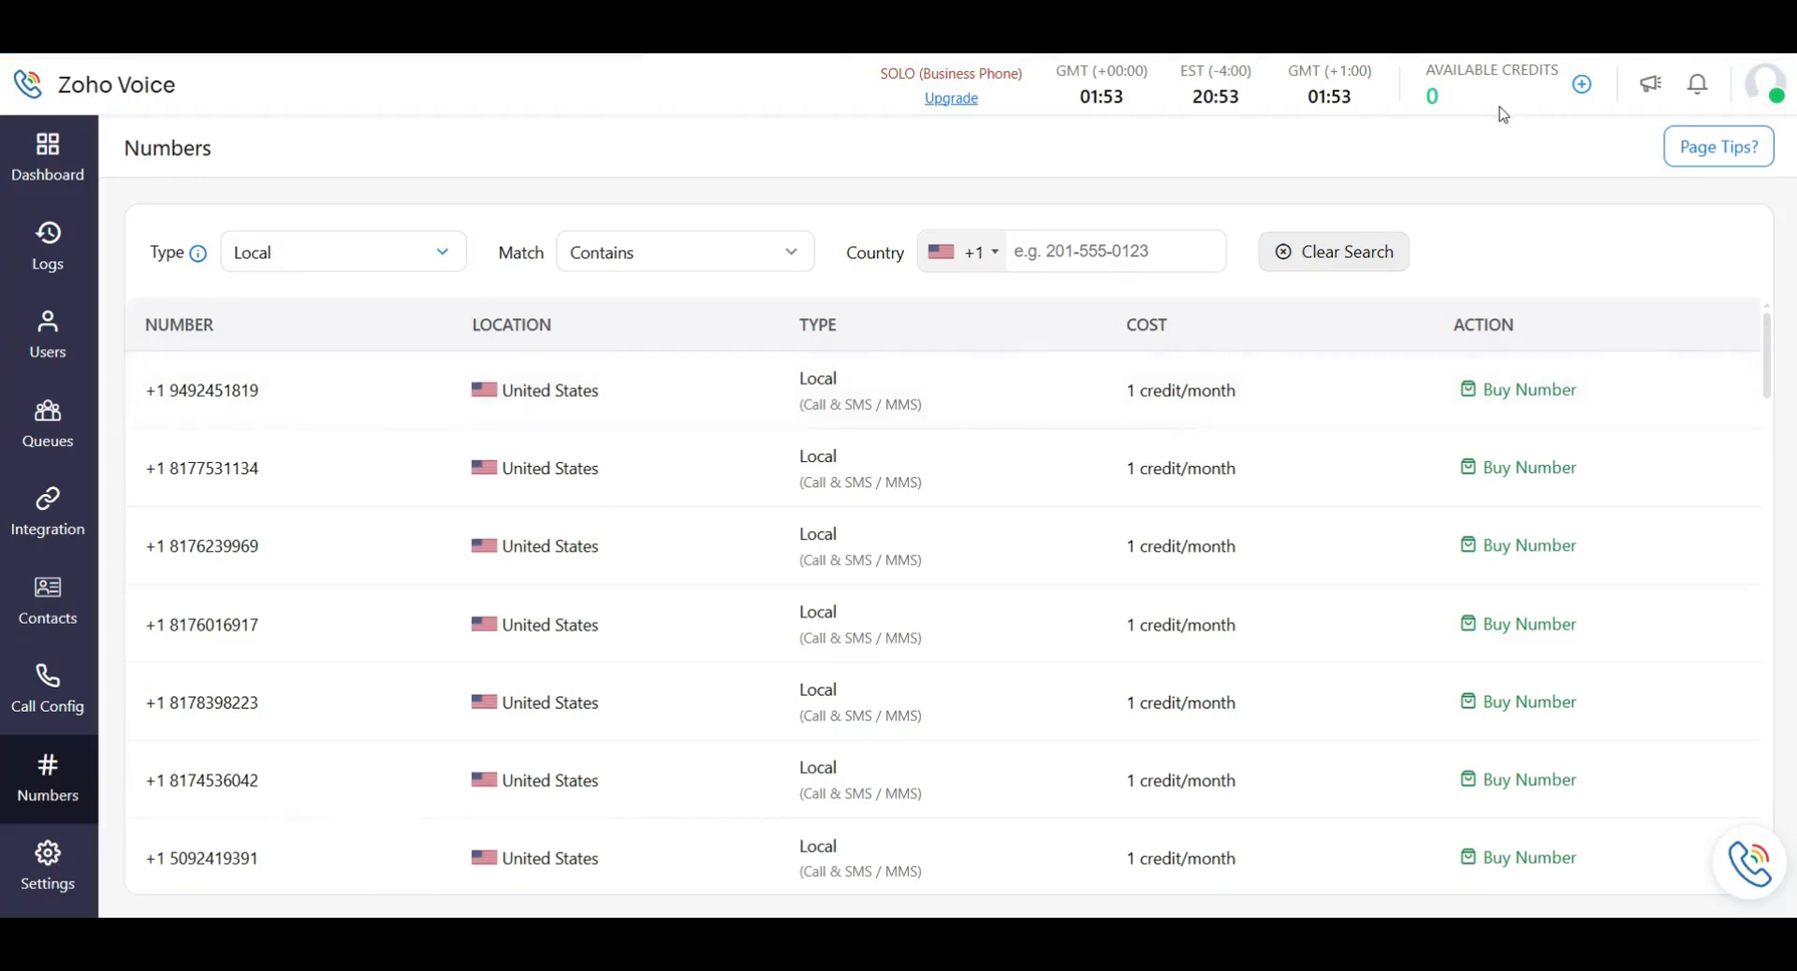
# Switch Type to Toll-Free, then to Personal, and scroll through the personal numbers.
pyautogui.click(338, 266)
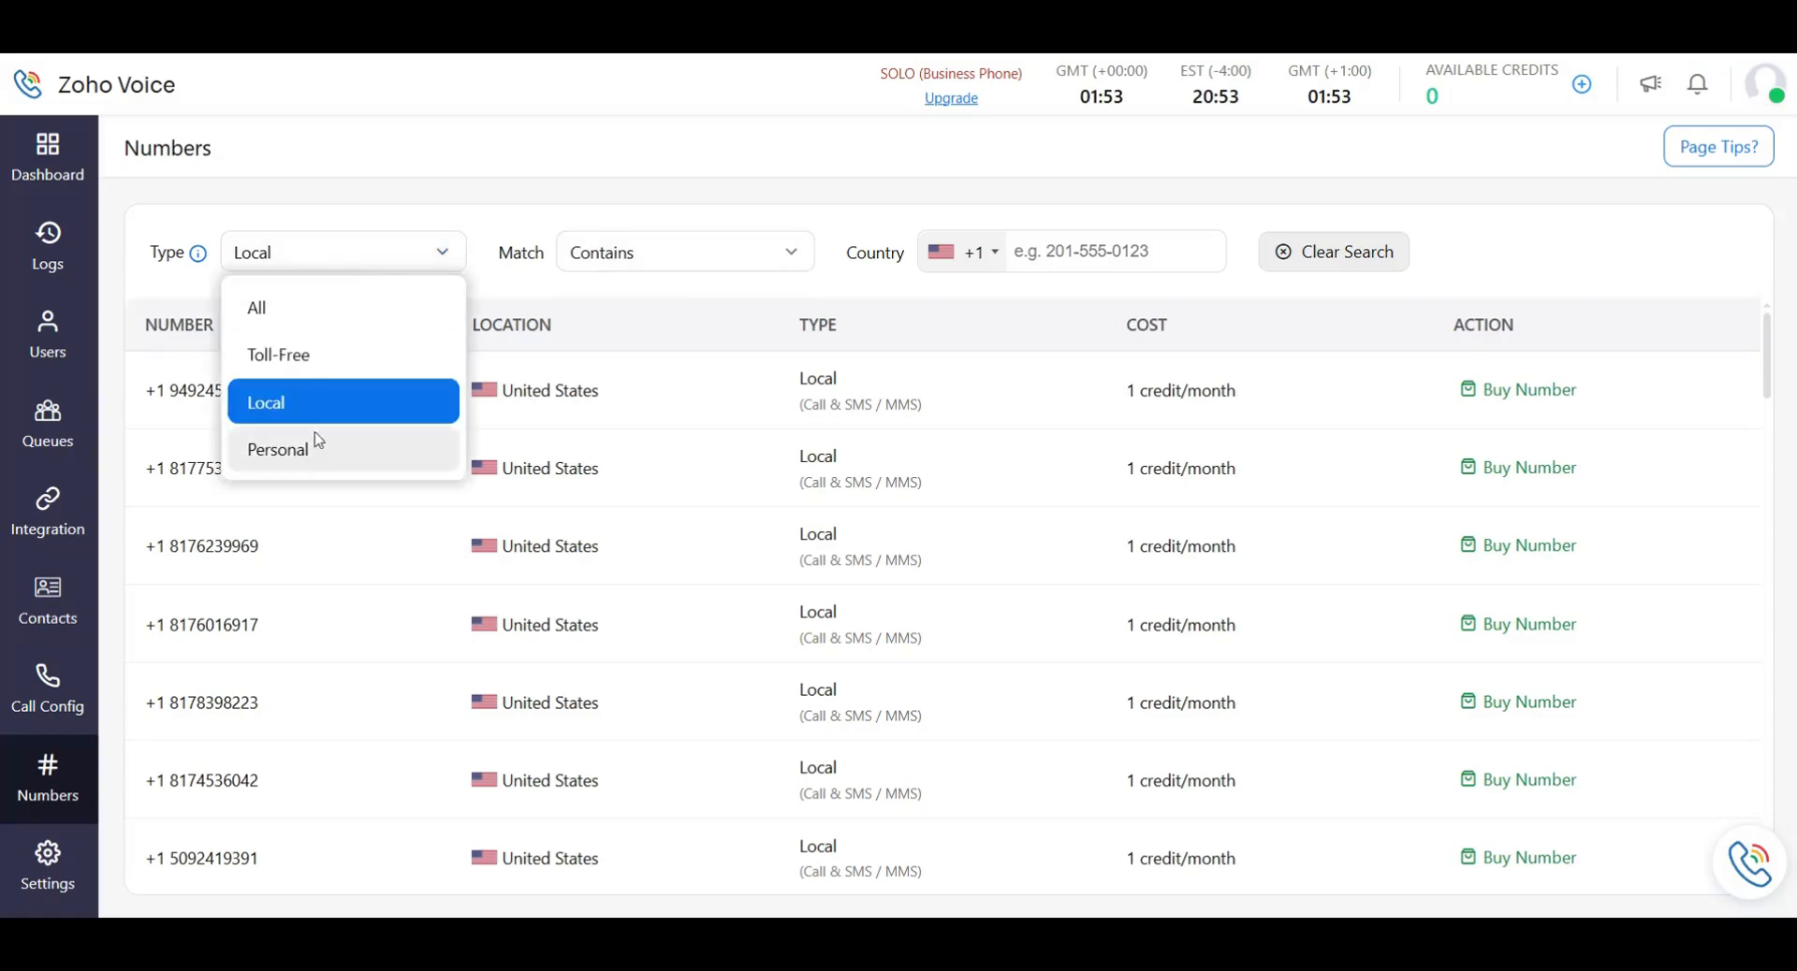
pyautogui.click(329, 365)
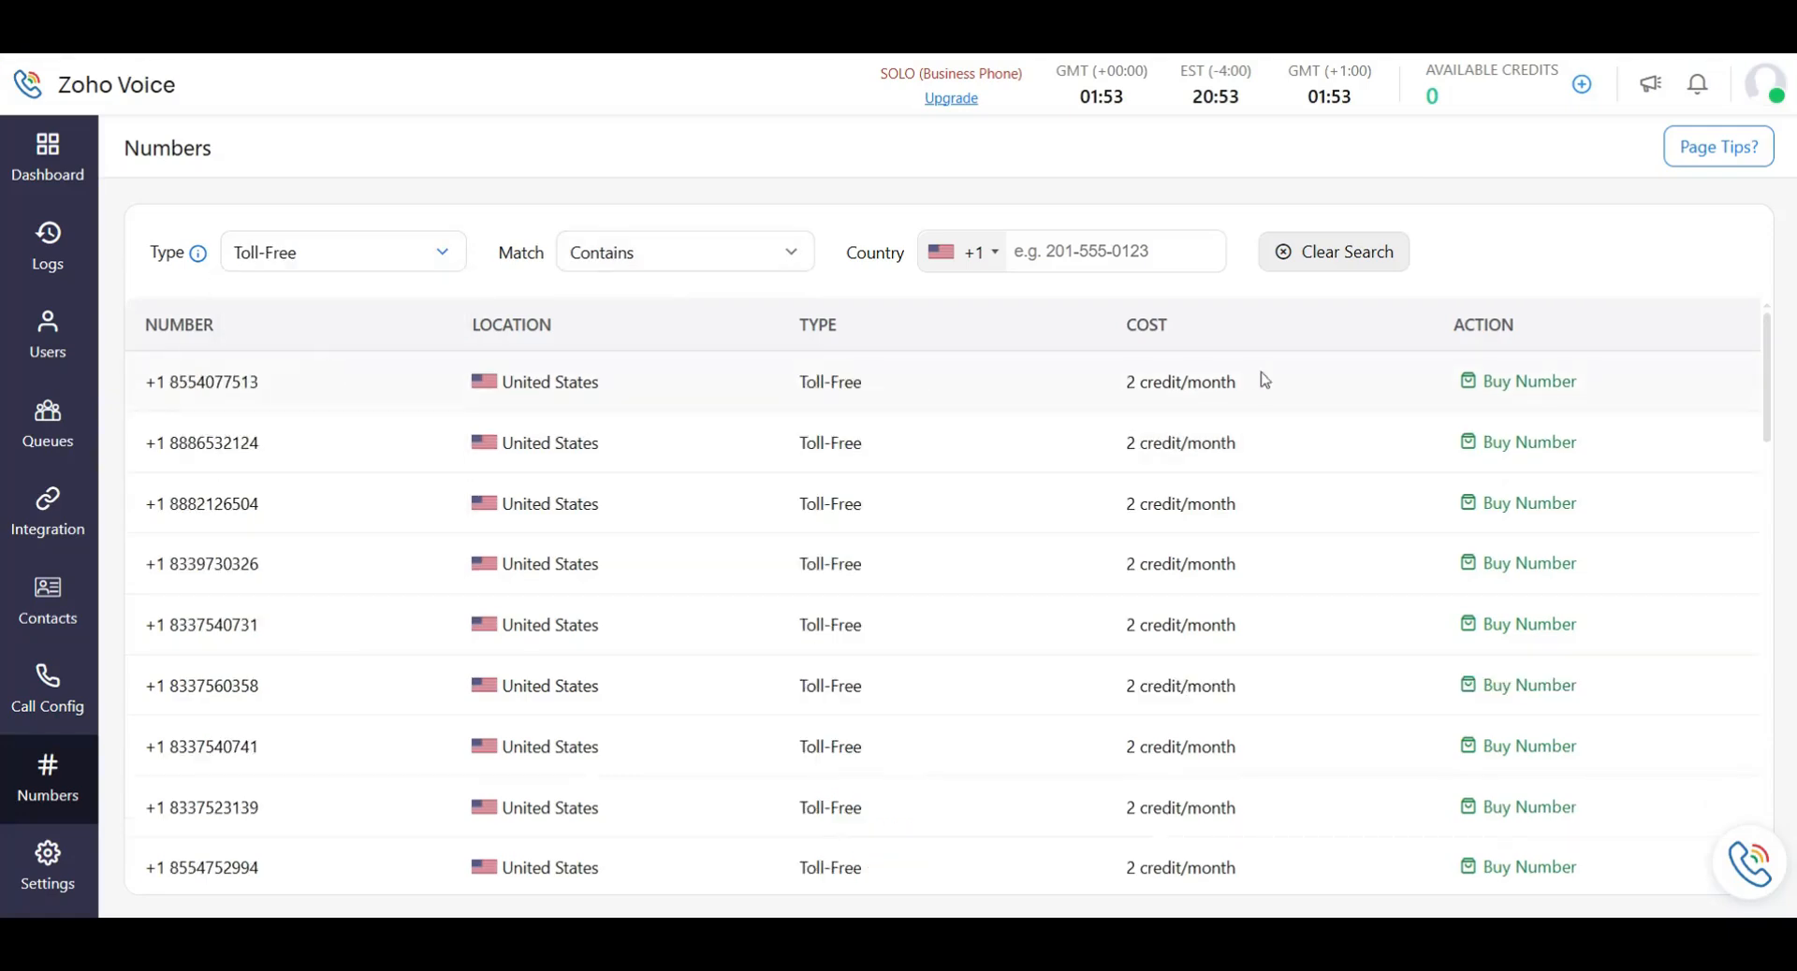
pyautogui.scroll(-7, 1130, 413)
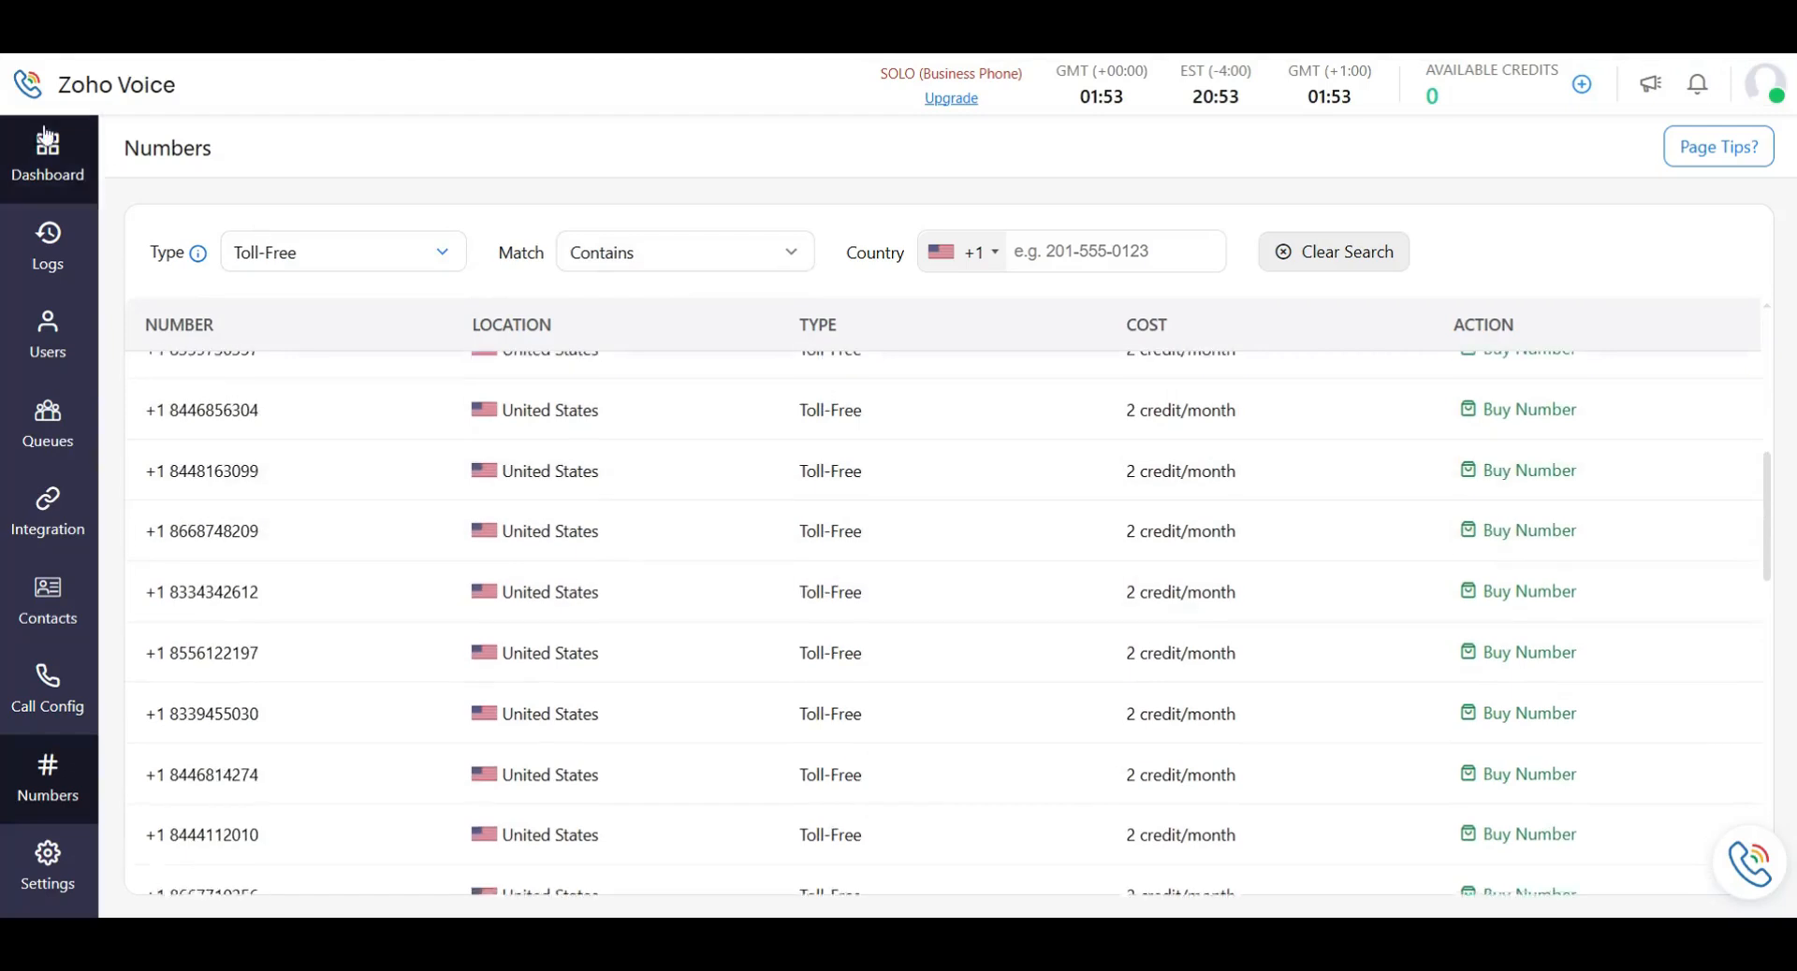
pyautogui.click(363, 253)
pyautogui.click(309, 449)
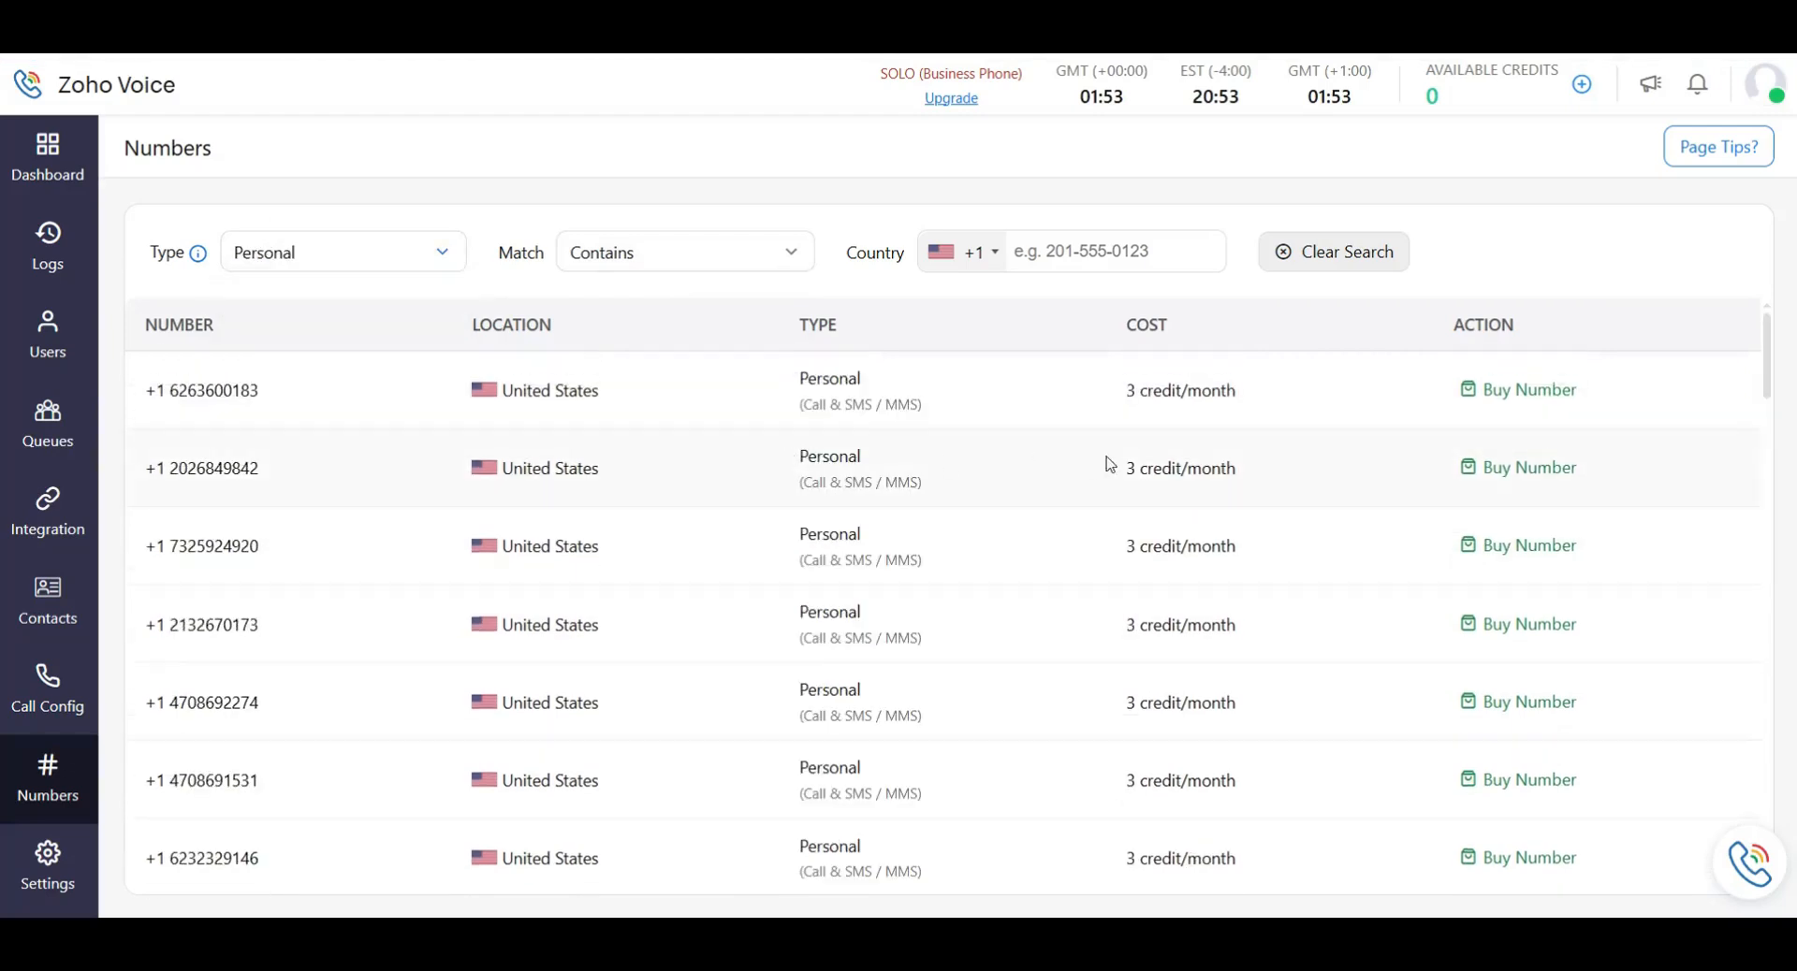
pyautogui.scroll(-10, 1123, 487)
pyautogui.scroll(-5, 1161, 520)
pyautogui.scroll(-5, 1161, 538)
pyautogui.scroll(-10, 1132, 539)
pyautogui.scroll(-5, 1170, 571)
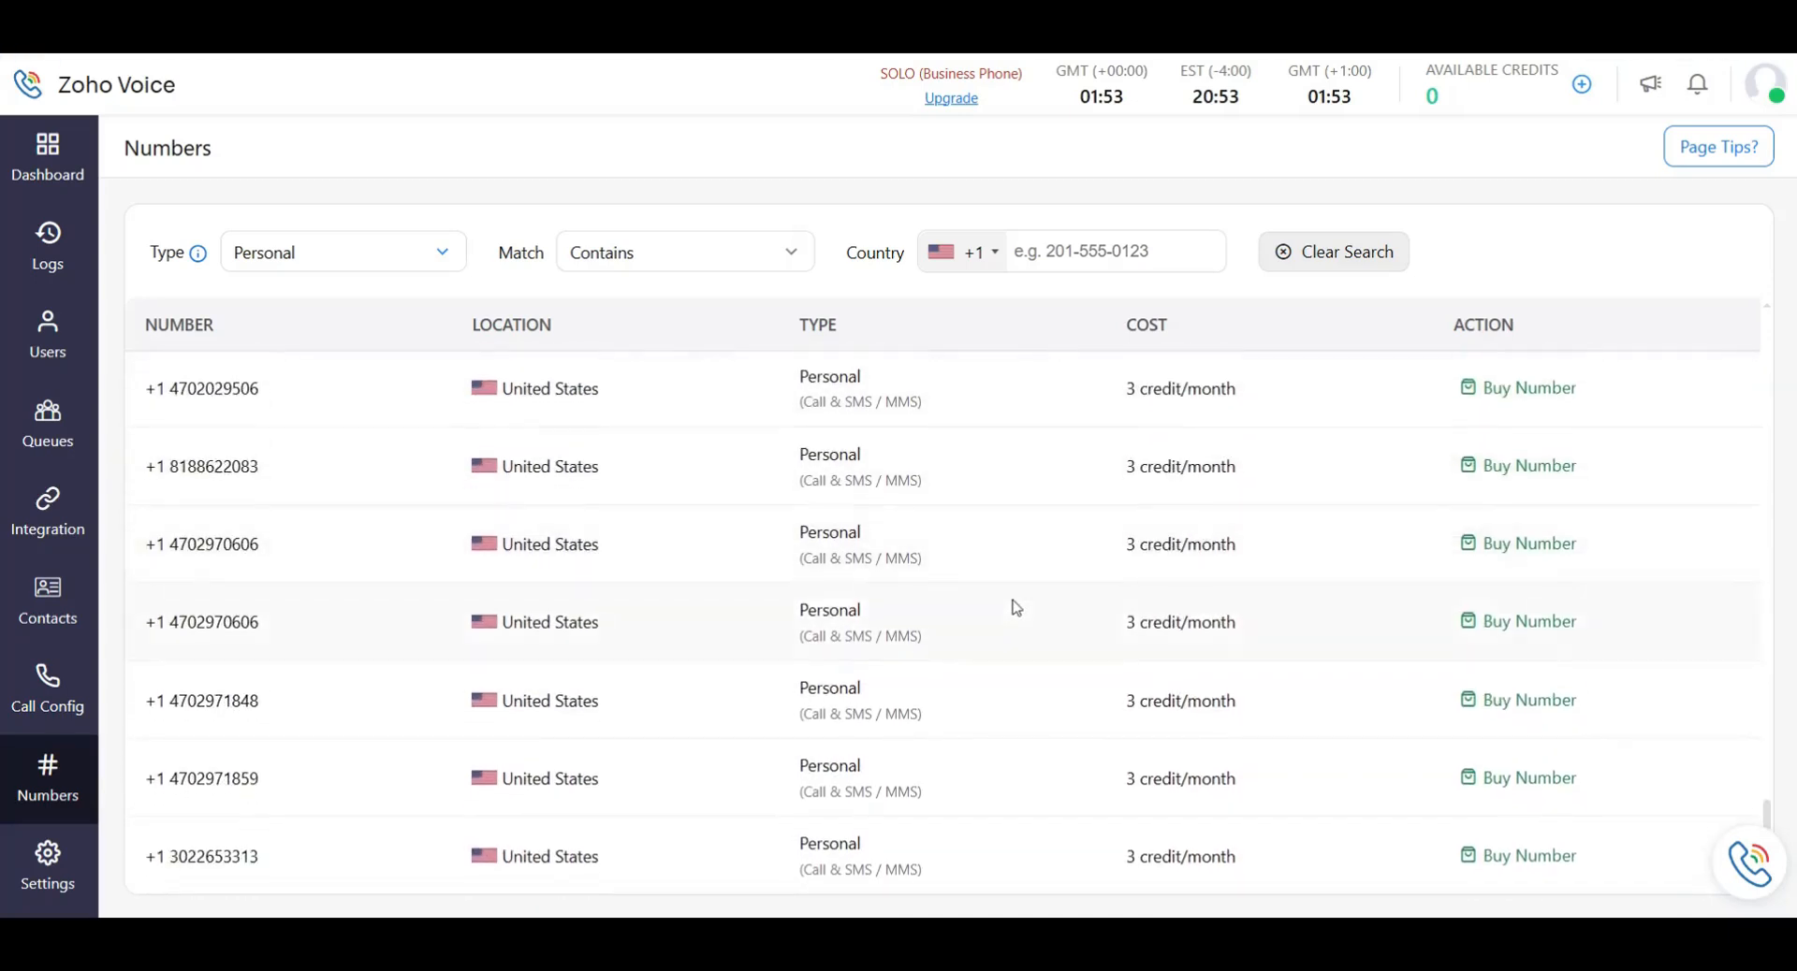
pyautogui.scroll(15, 1114, 623)
pyautogui.scroll(5, 1179, 613)
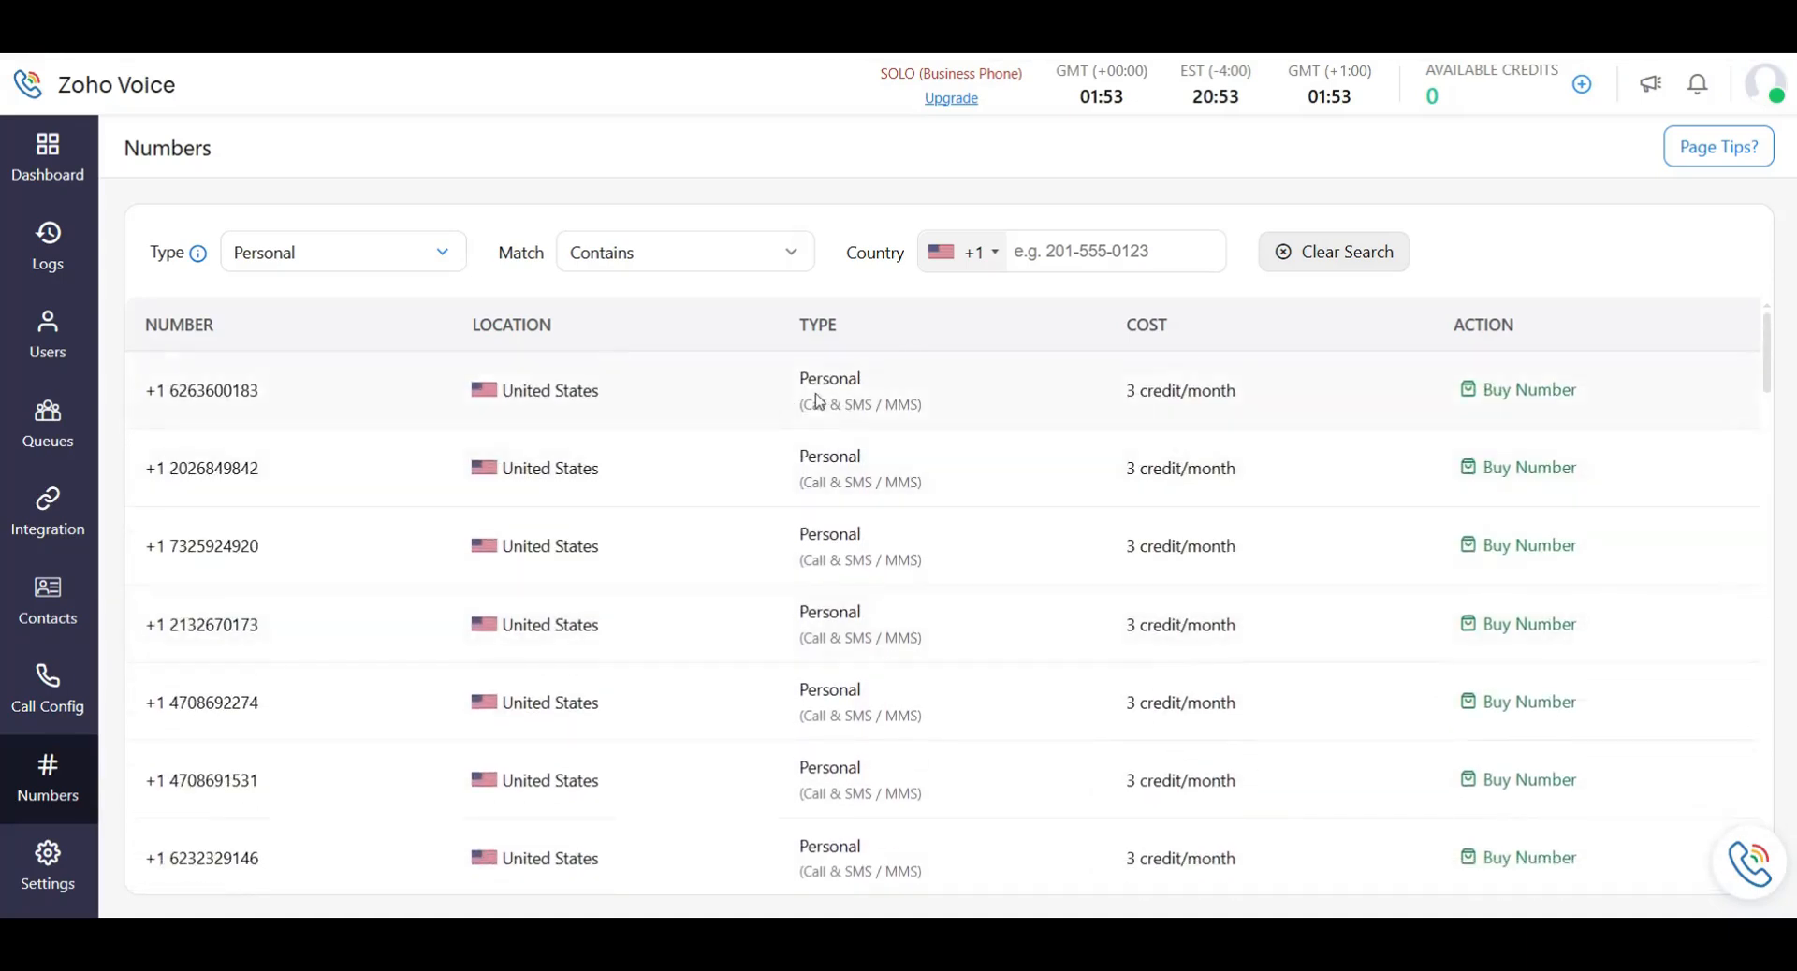
pyautogui.moveTo(807, 382); pyautogui.dragTo(890, 389)
pyautogui.moveTo(1123, 399); pyautogui.dragTo(1153, 393)
pyautogui.click(1208, 394)
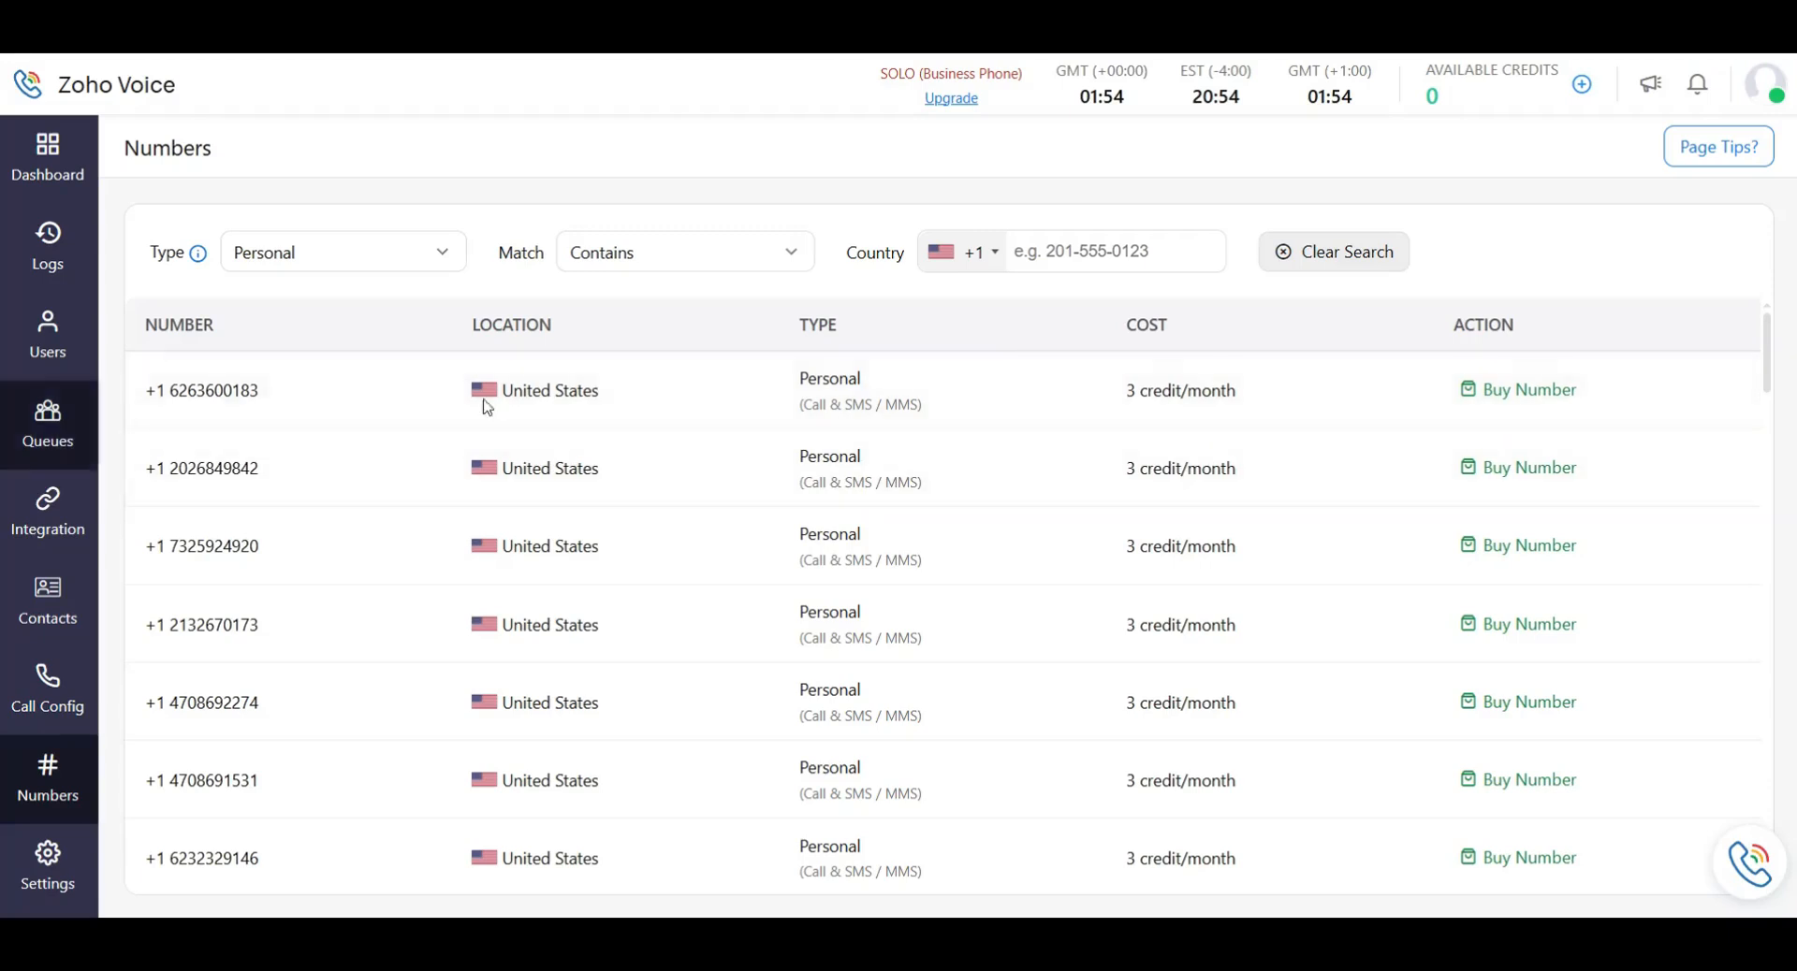
pyautogui.click(383, 260)
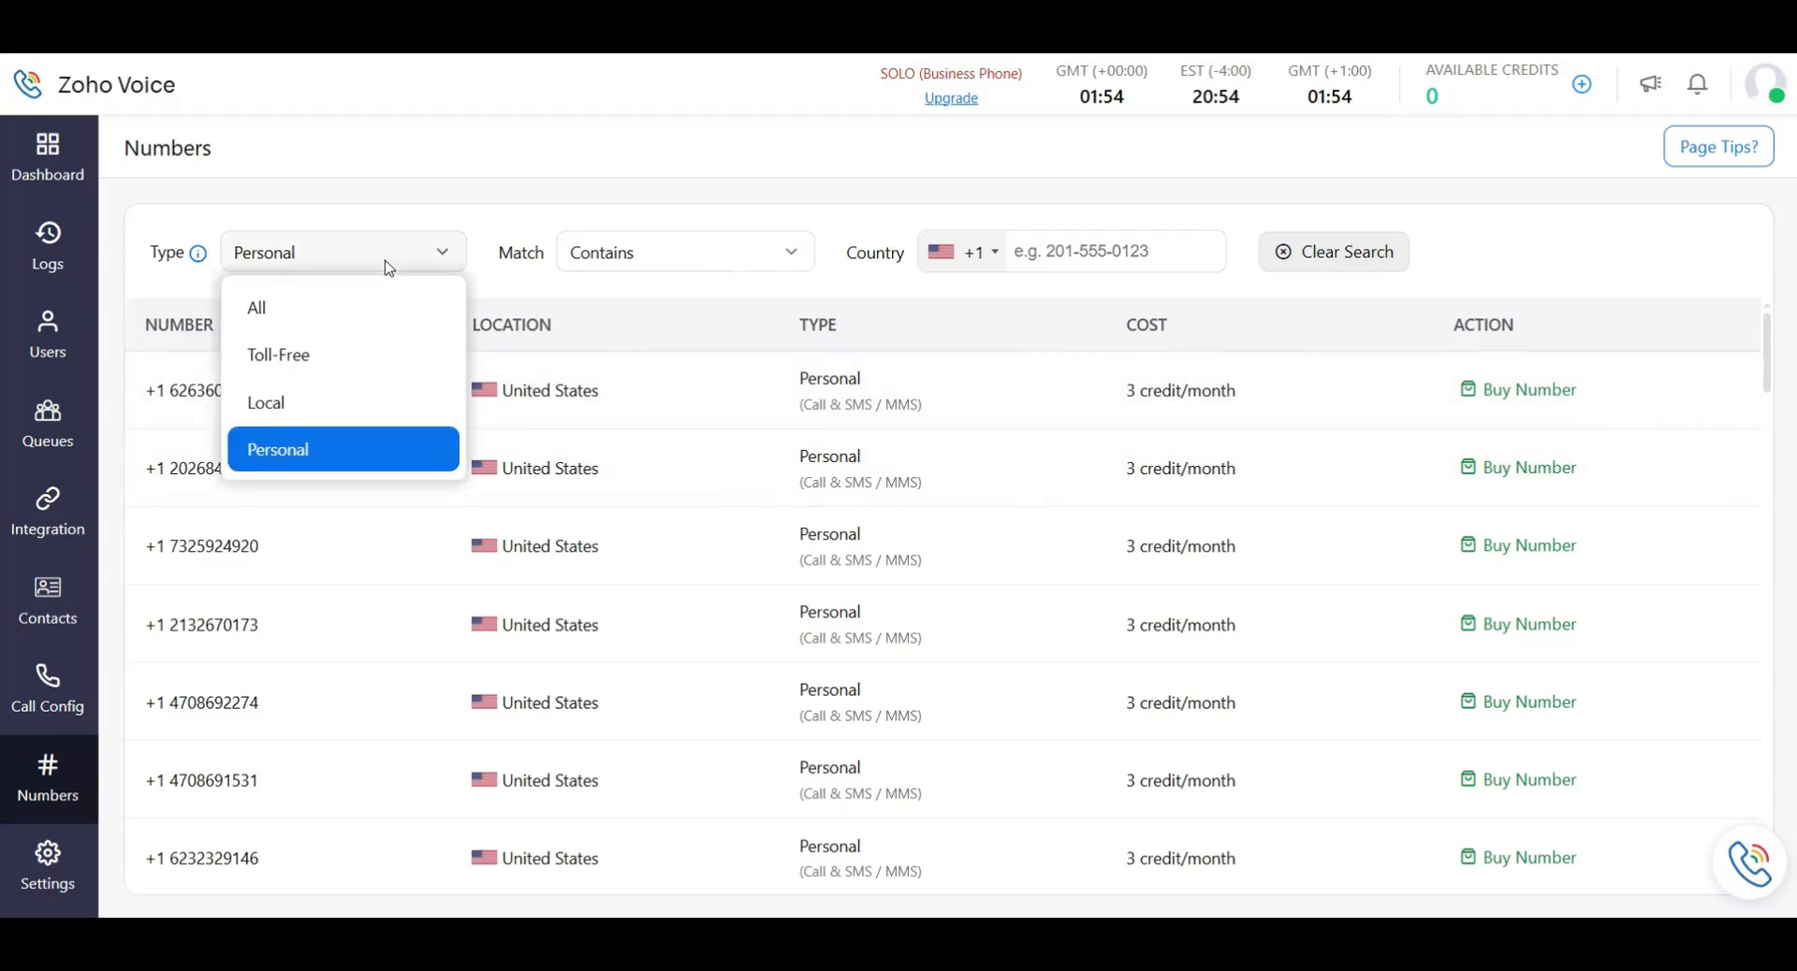
pyautogui.click(269, 401)
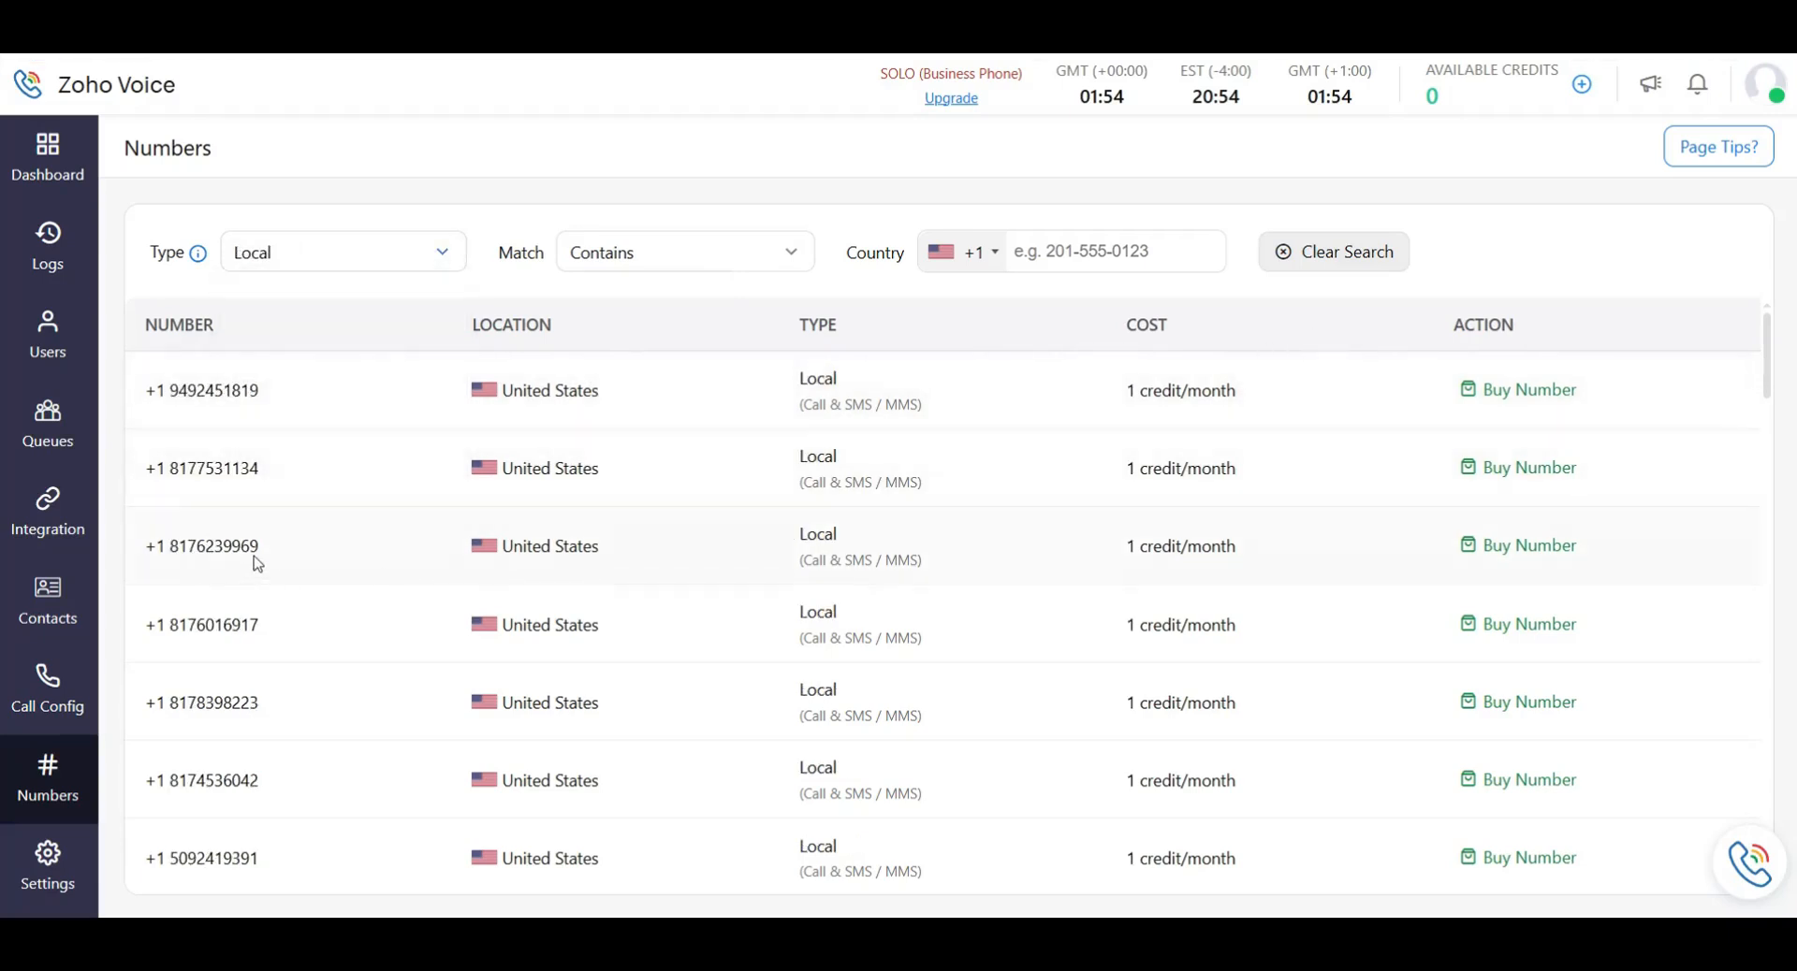
pyautogui.click(1492, 555)
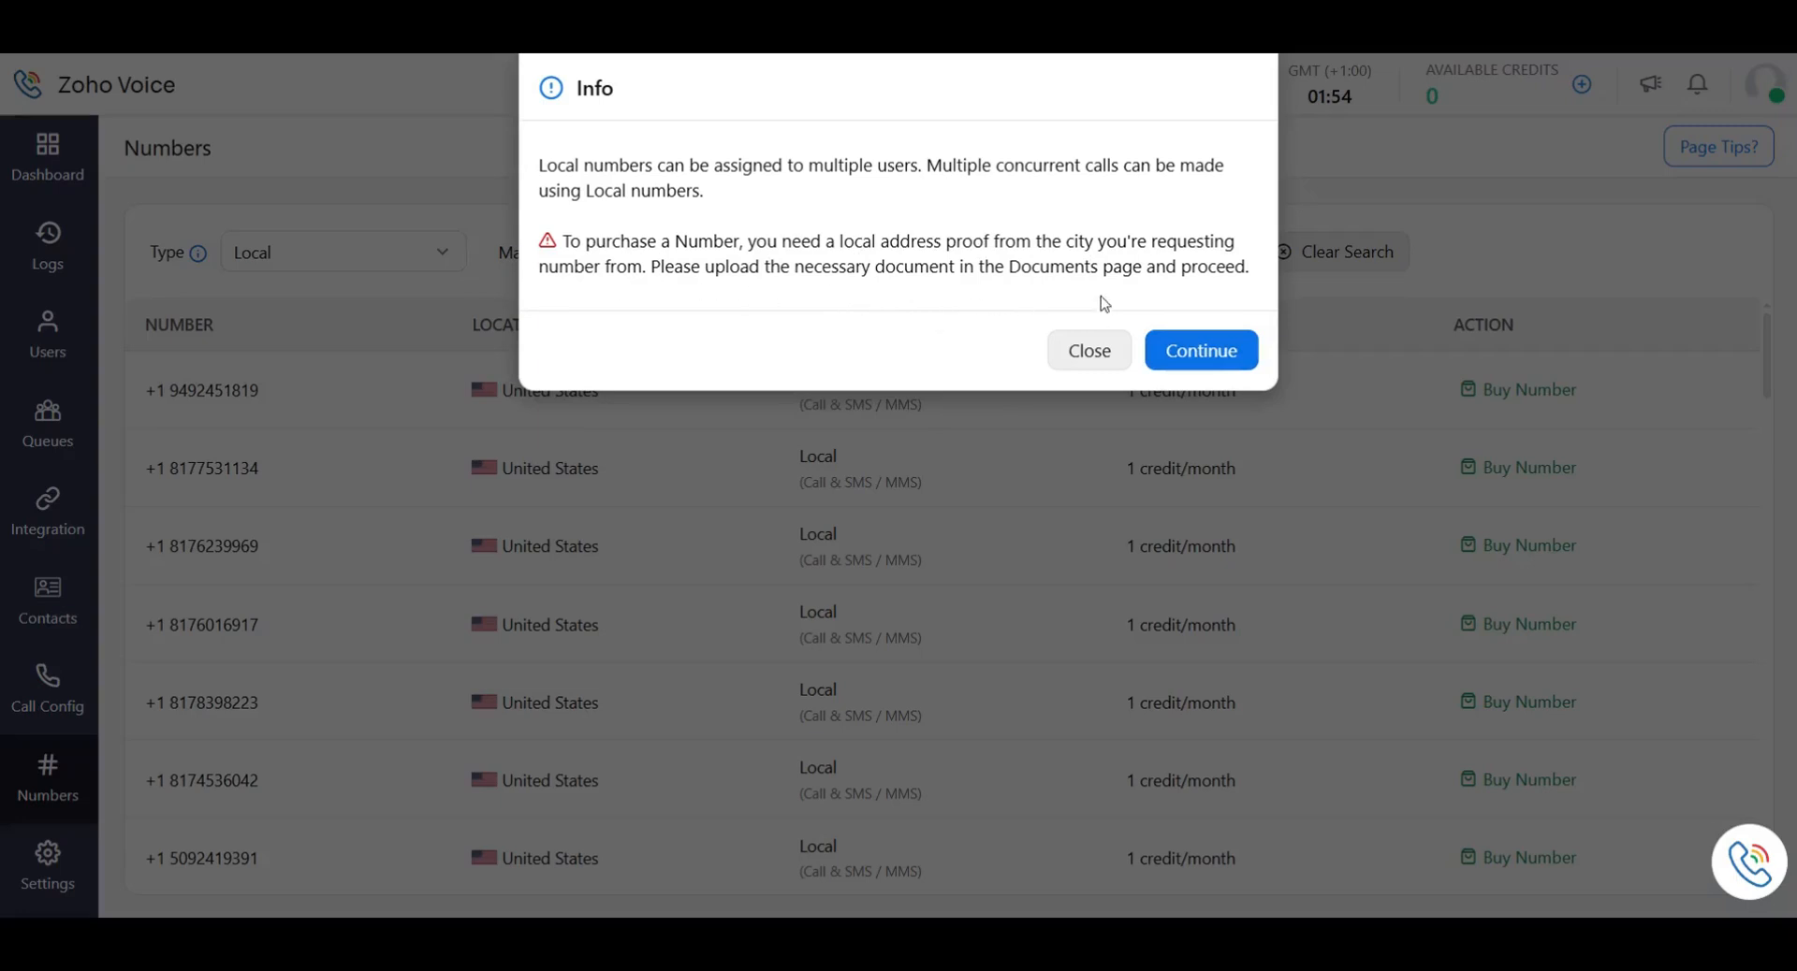
# Proceed past the address-proof notice to the Purchase Number Using Credits form.
pyautogui.click(1207, 353)
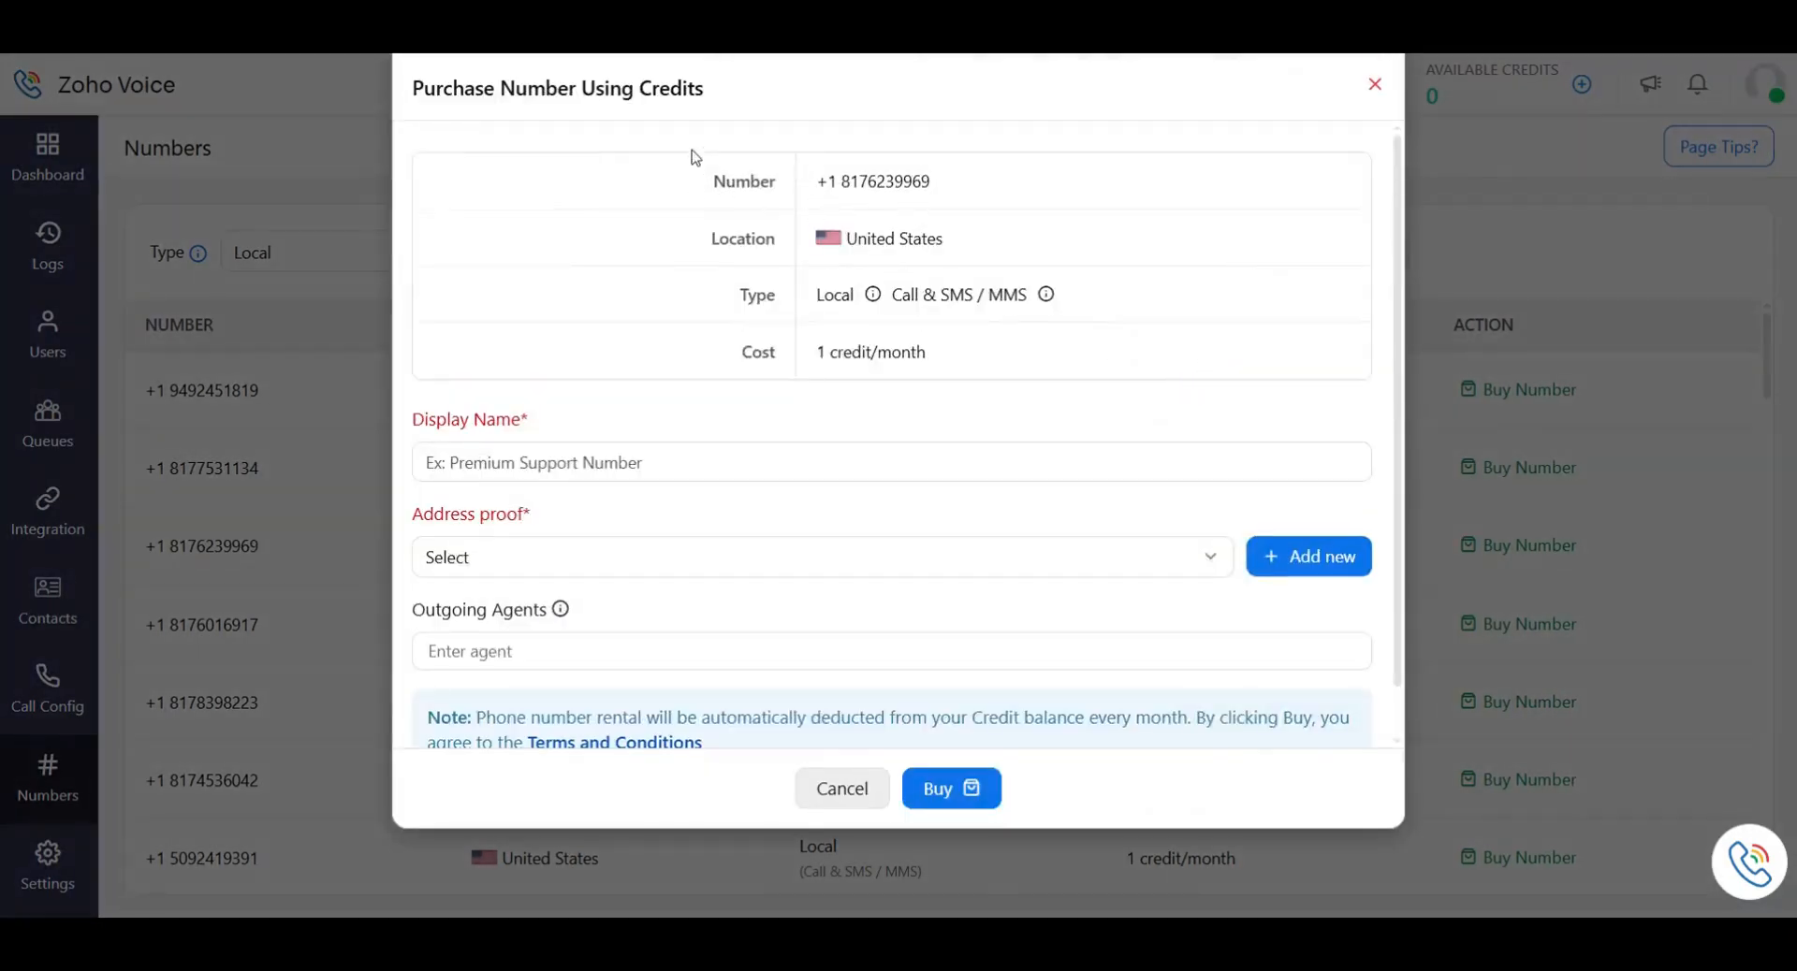
# Name the number 'Outbound Number 1' and choose Add new under Address proof.
pyautogui.moveTo(930, 181); pyautogui.dragTo(771, 178)
pyautogui.moveTo(966, 236); pyautogui.dragTo(823, 239)
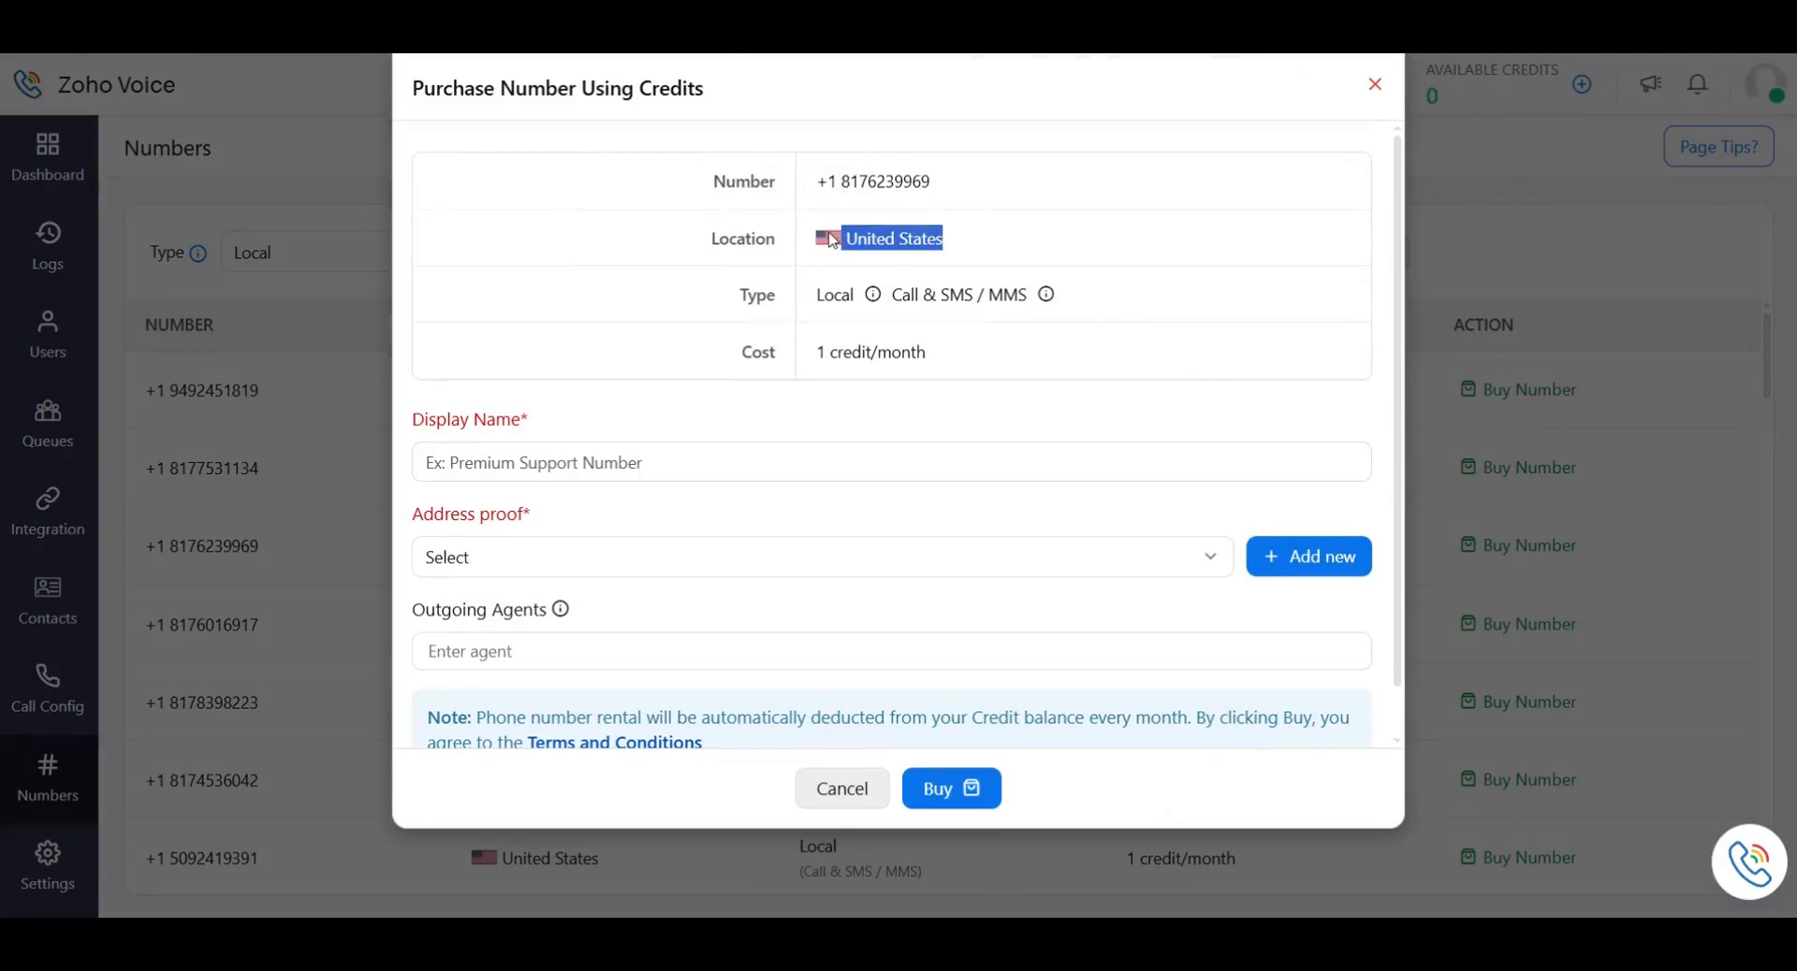
pyautogui.moveTo(1046, 298)
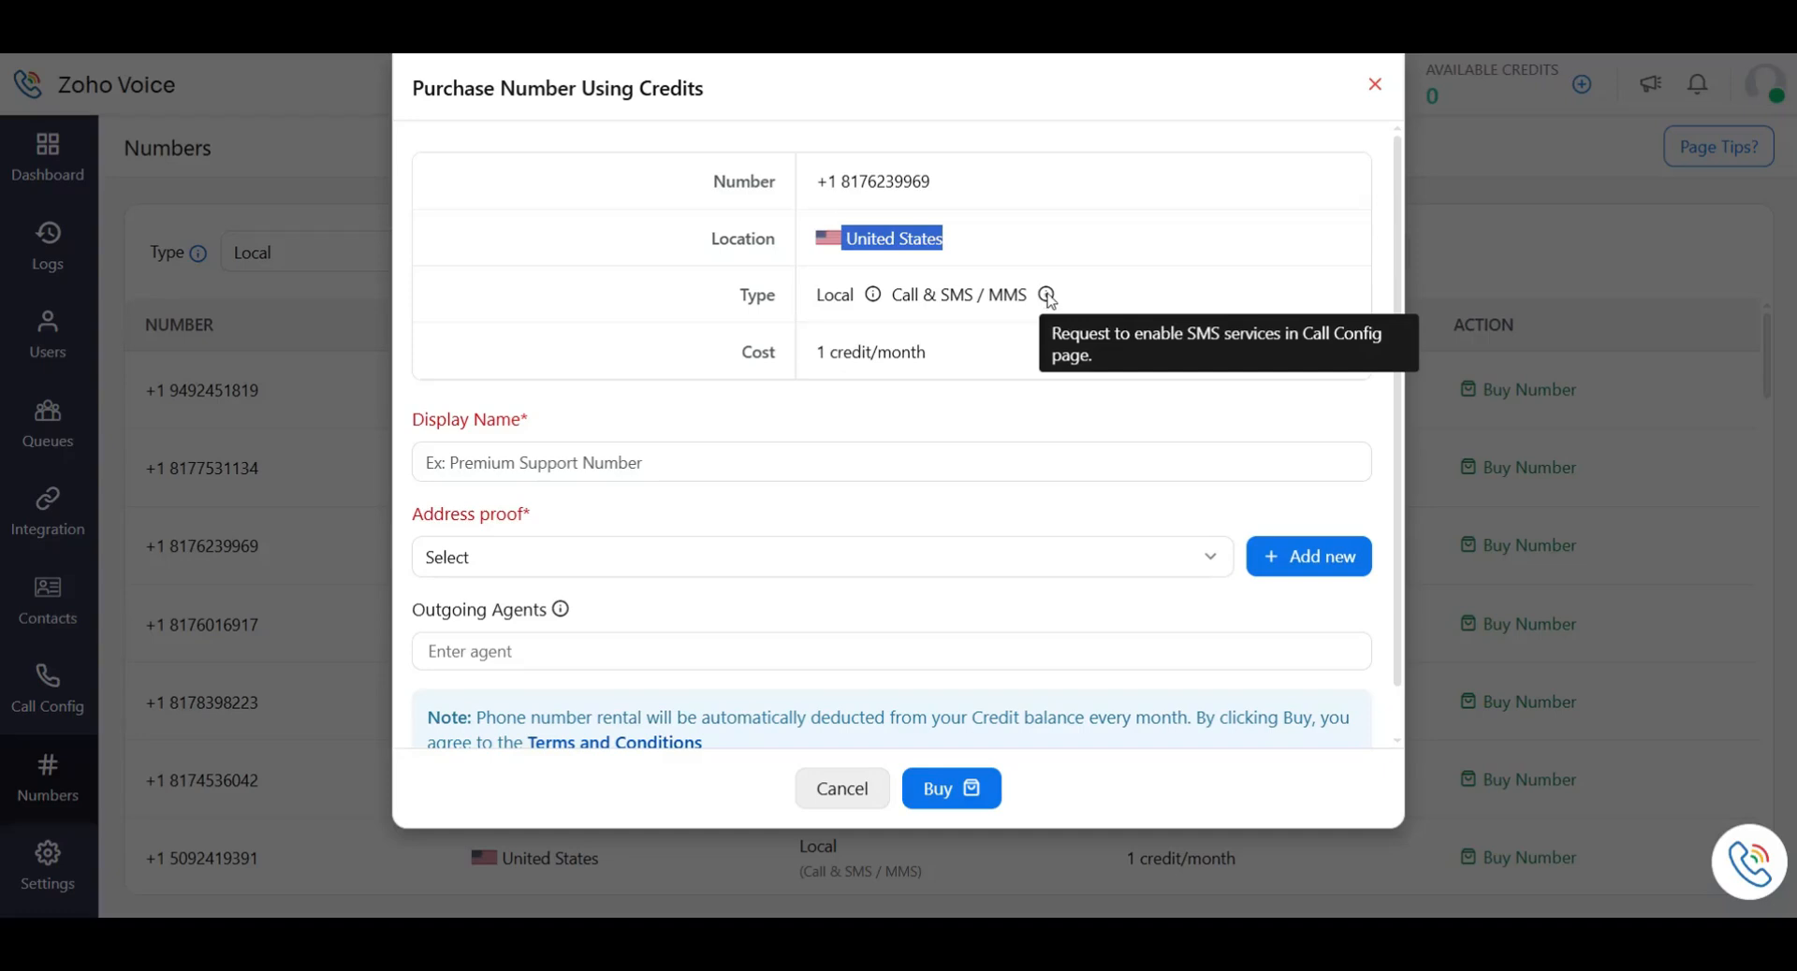
pyautogui.click(678, 391)
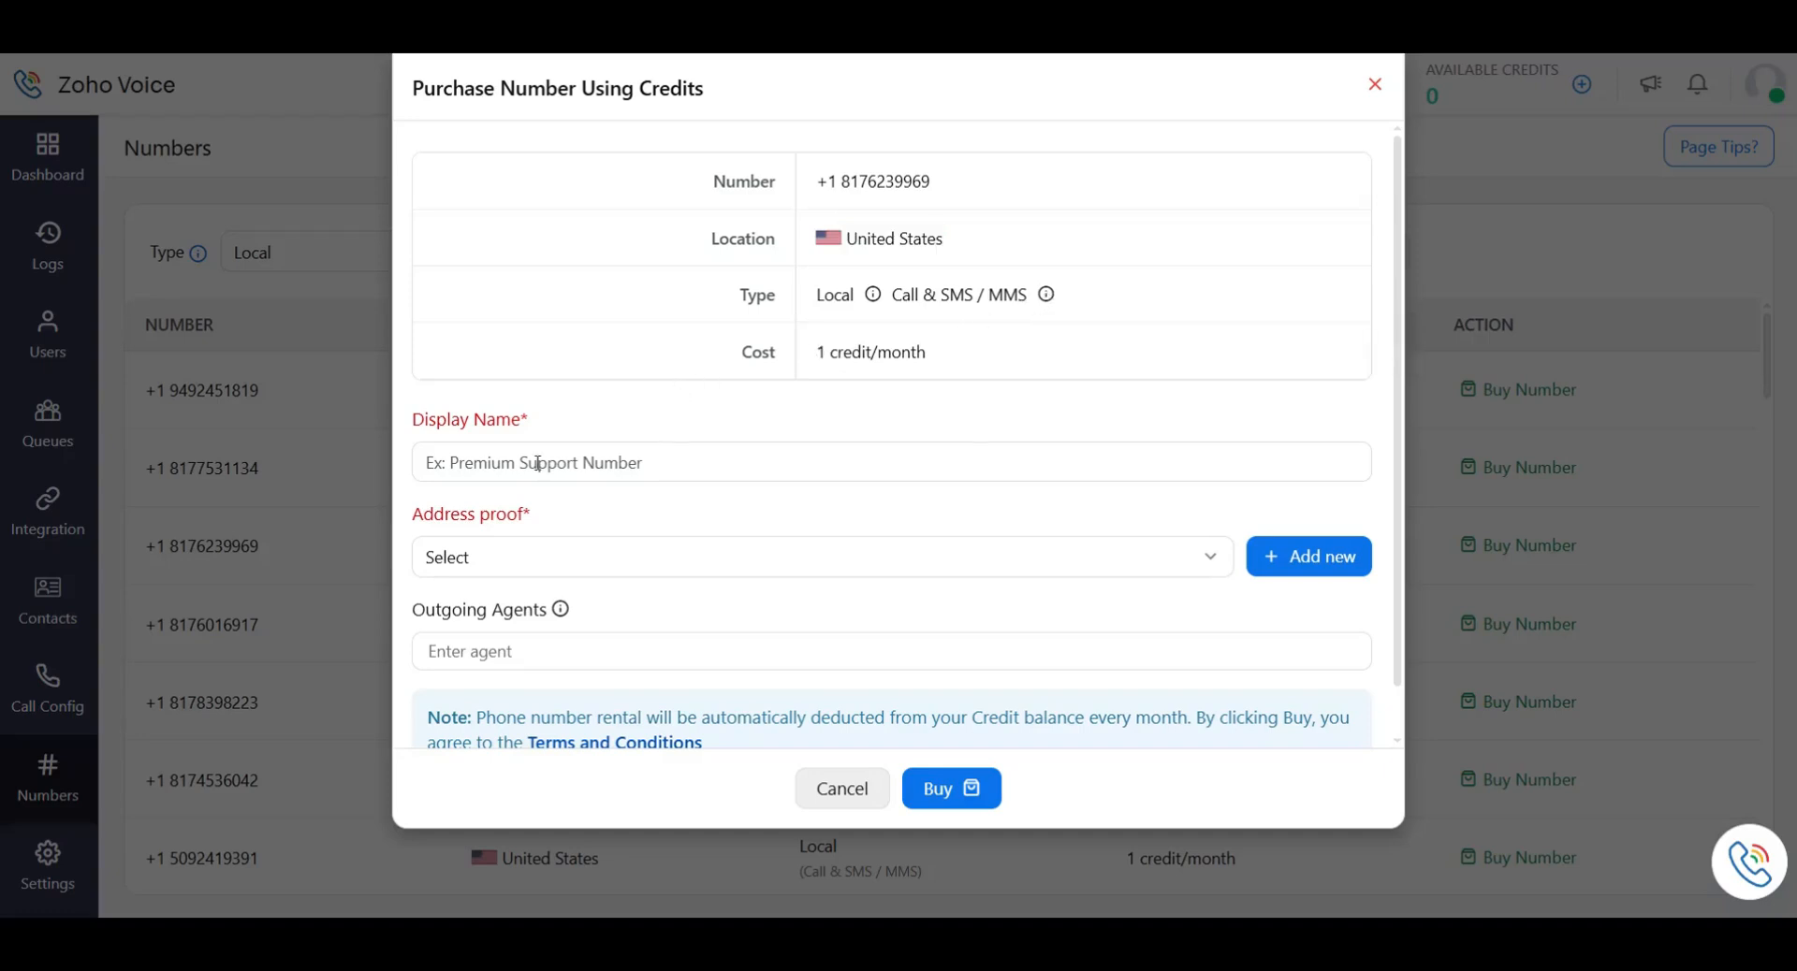
pyautogui.click(517, 467)
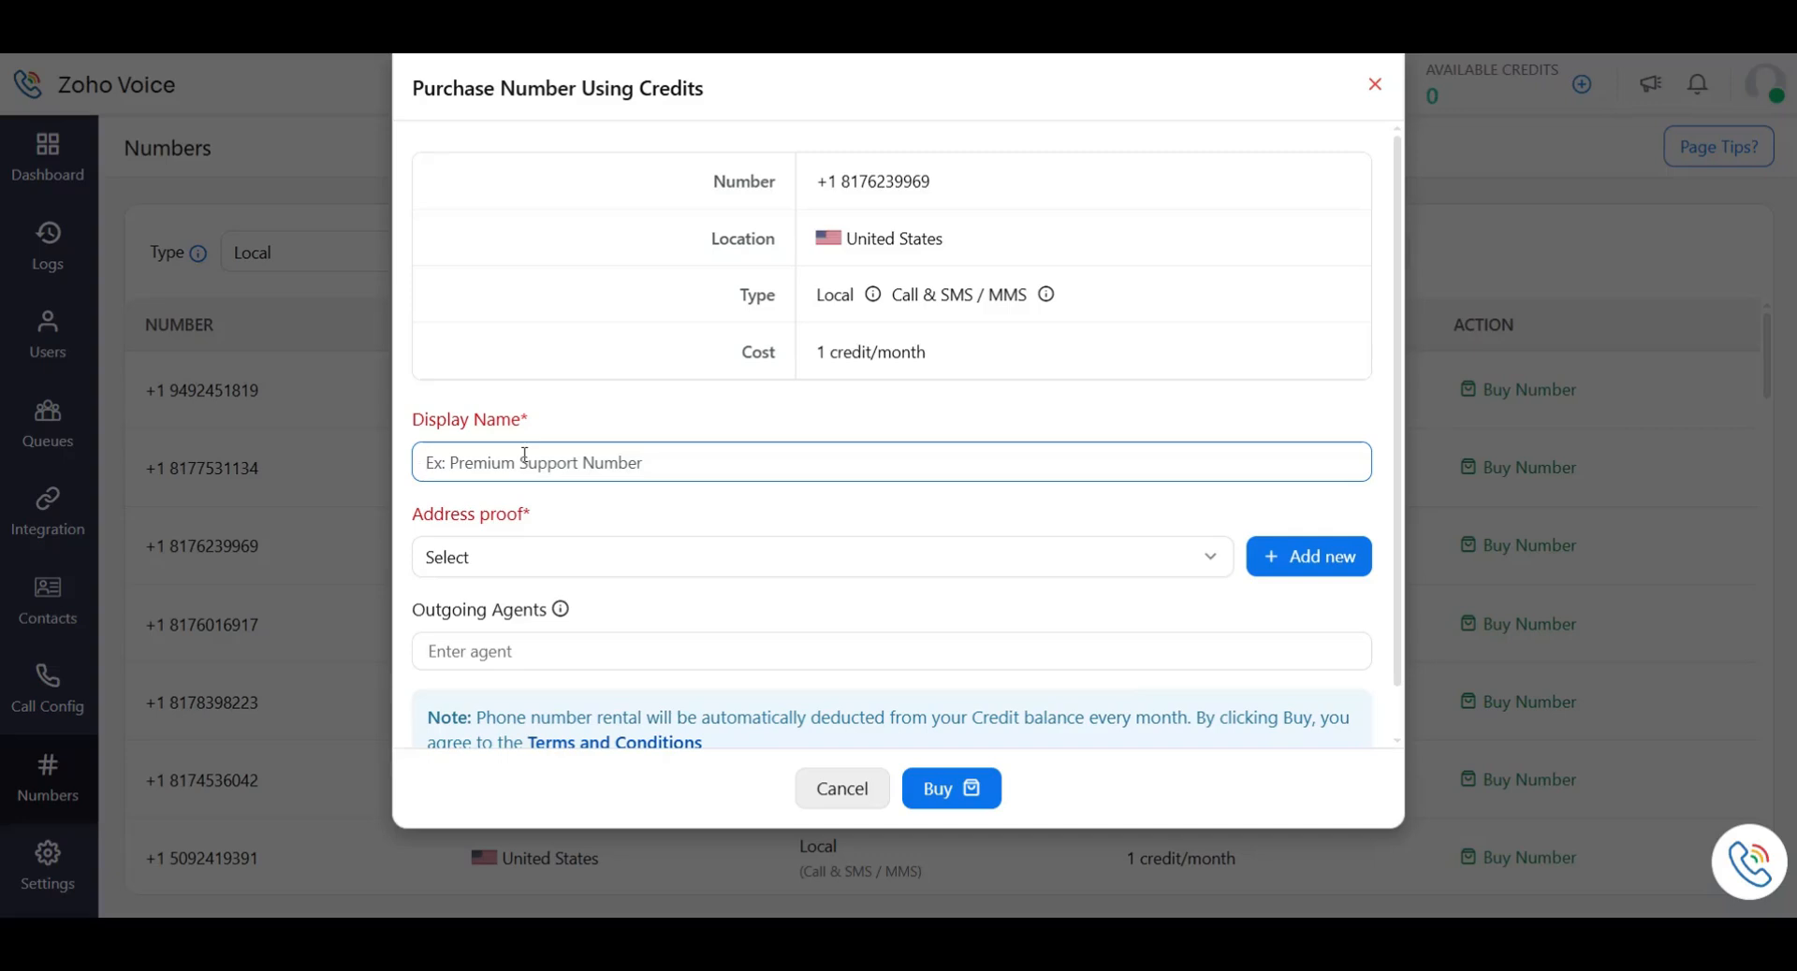
pyautogui.write('Outbound Number 1')
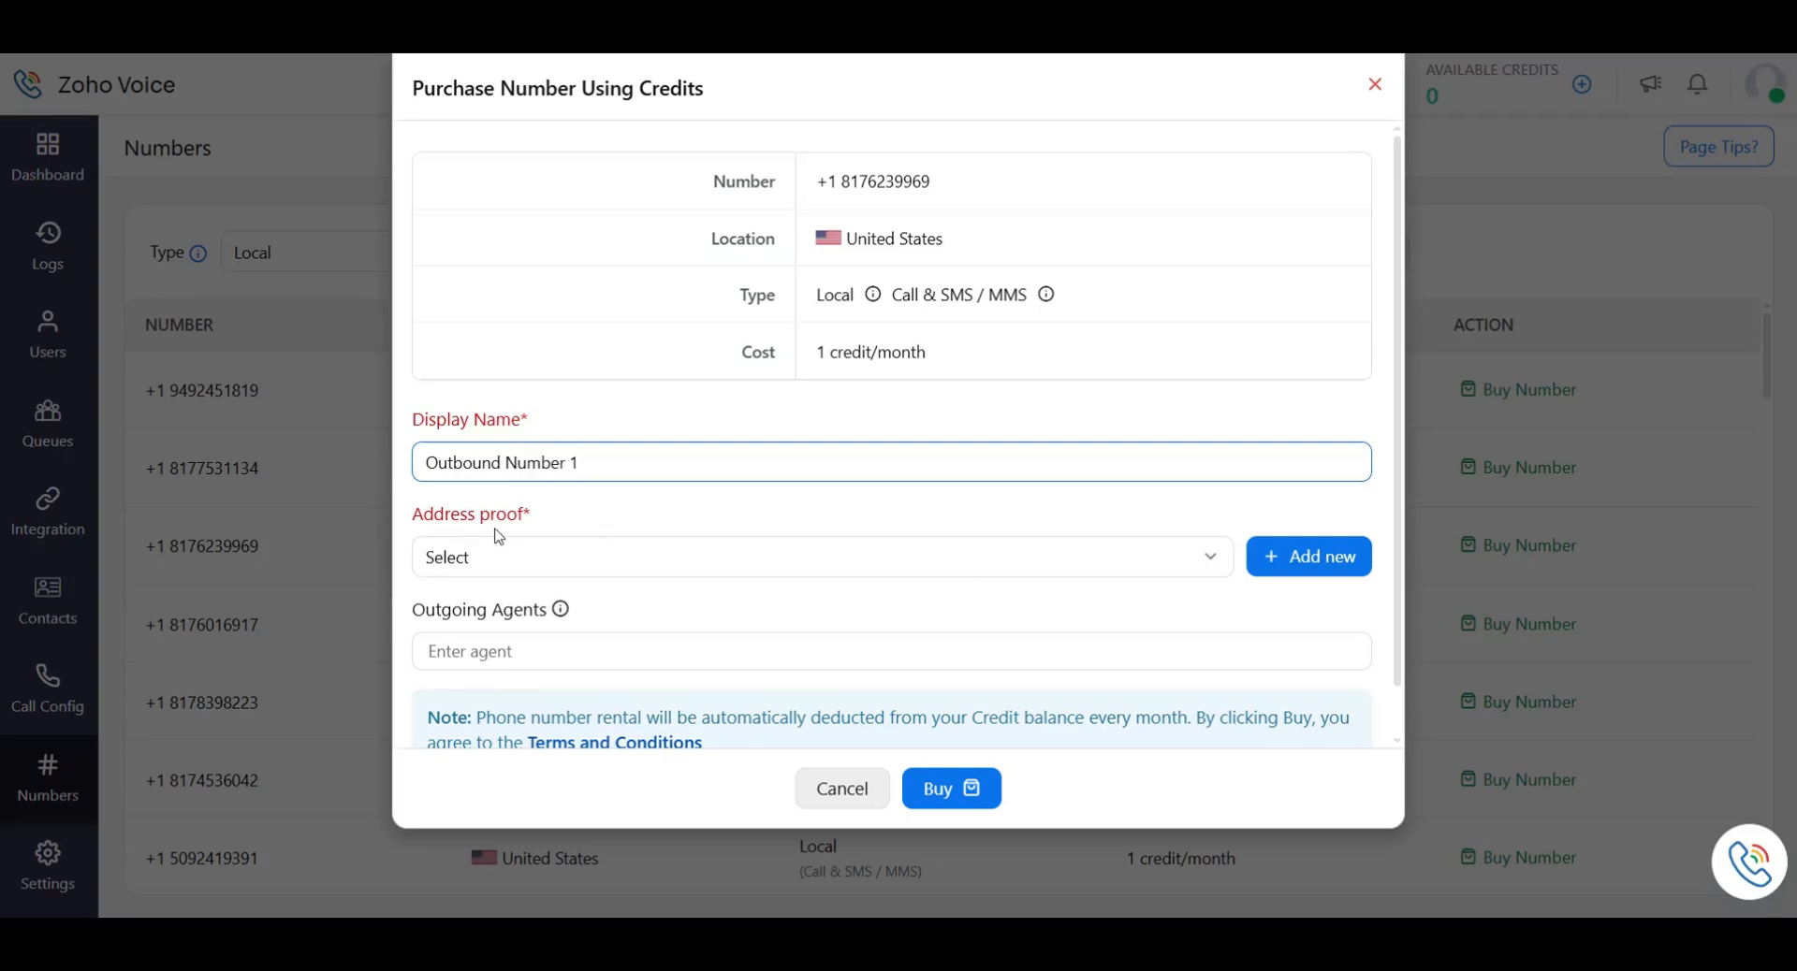
pyautogui.click(466, 564)
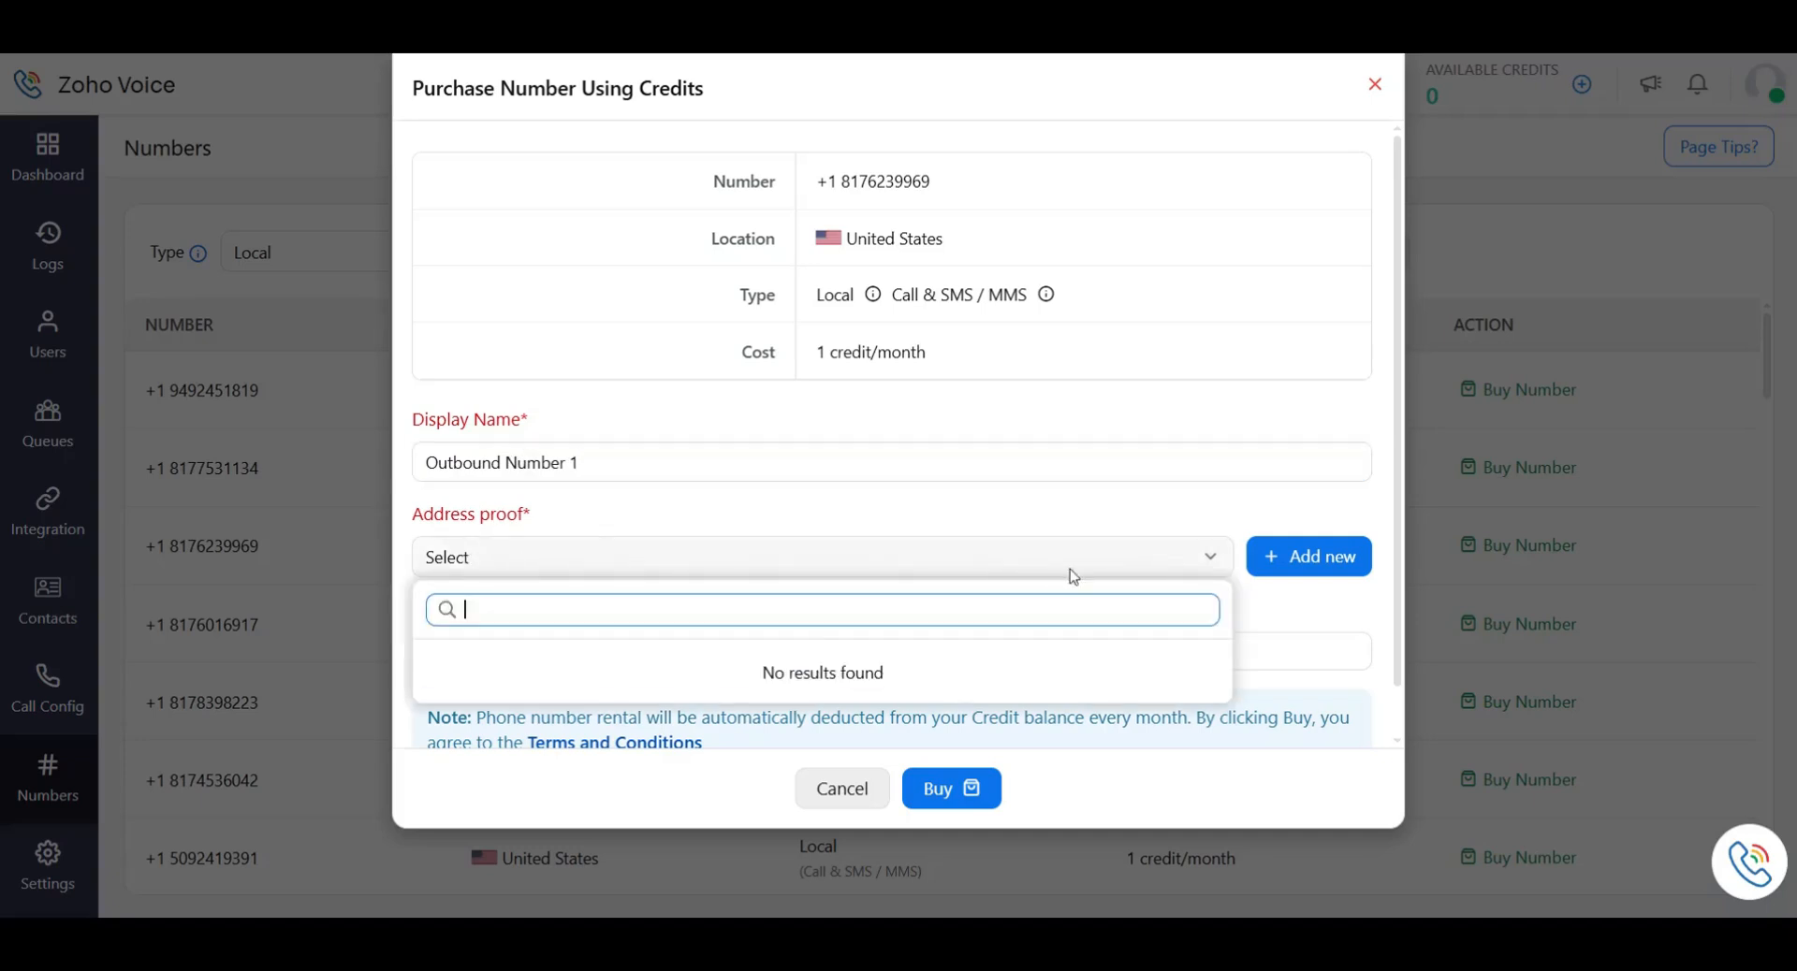
pyautogui.click(1329, 555)
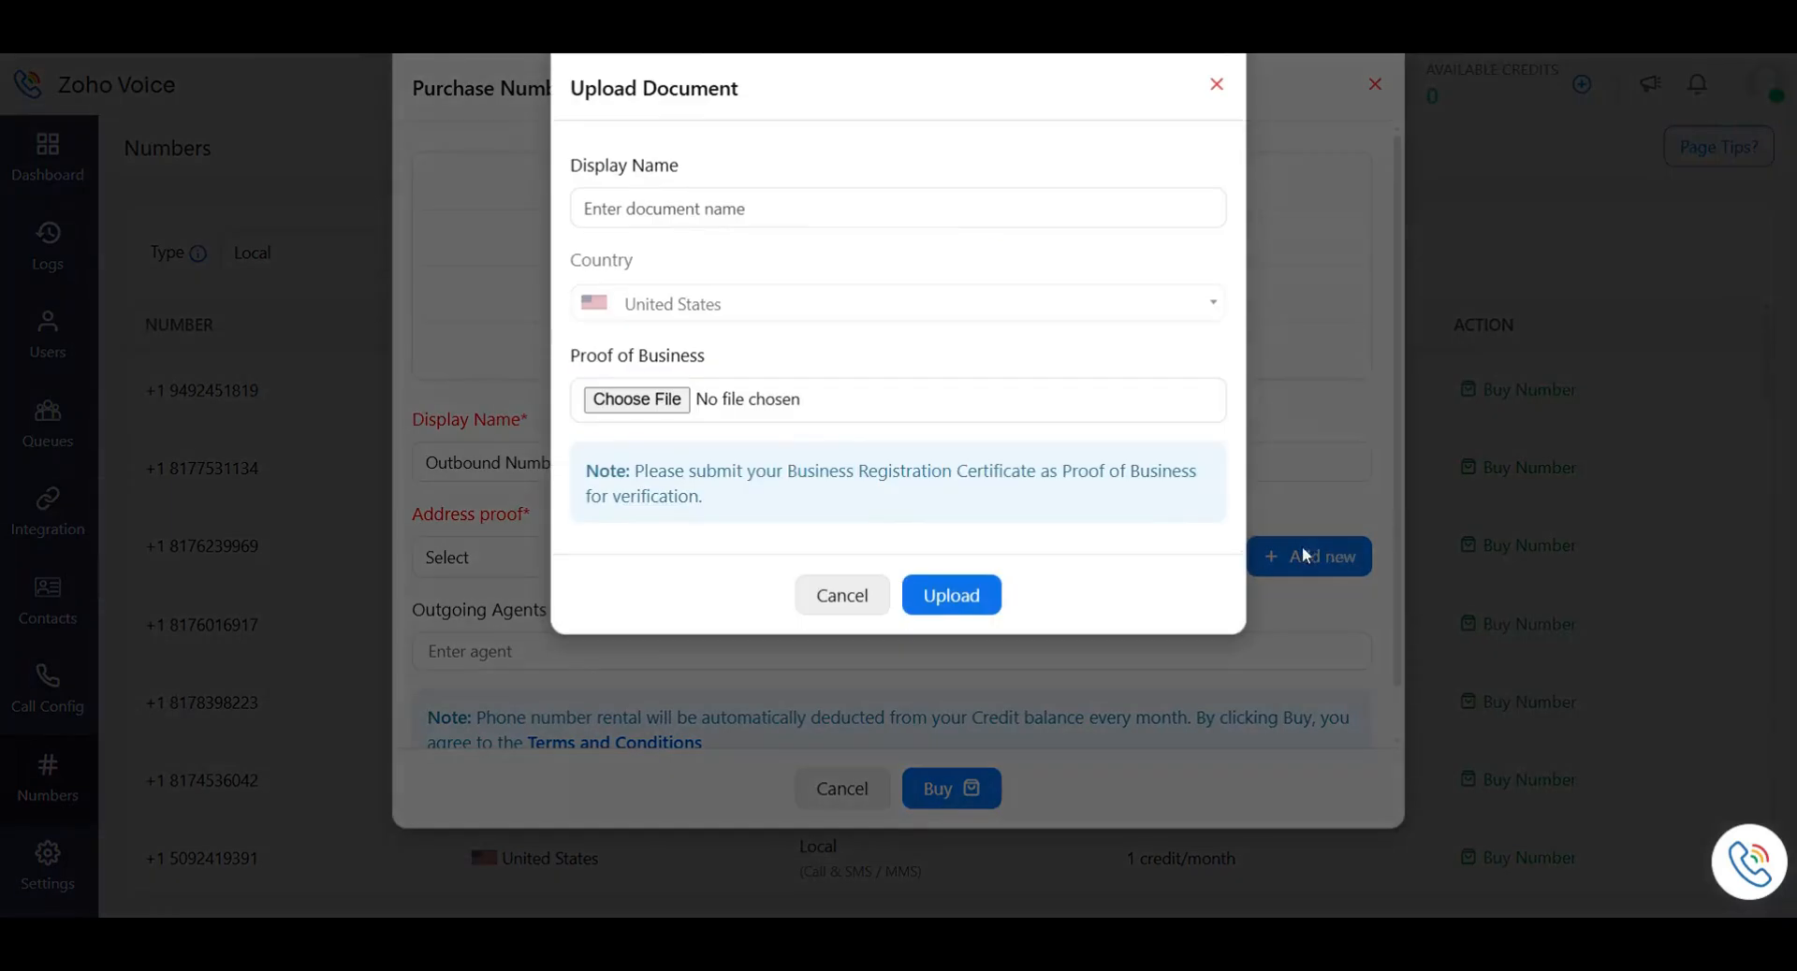
# Leave the Upload Document form without uploading any address proof.
pyautogui.click(761, 221)
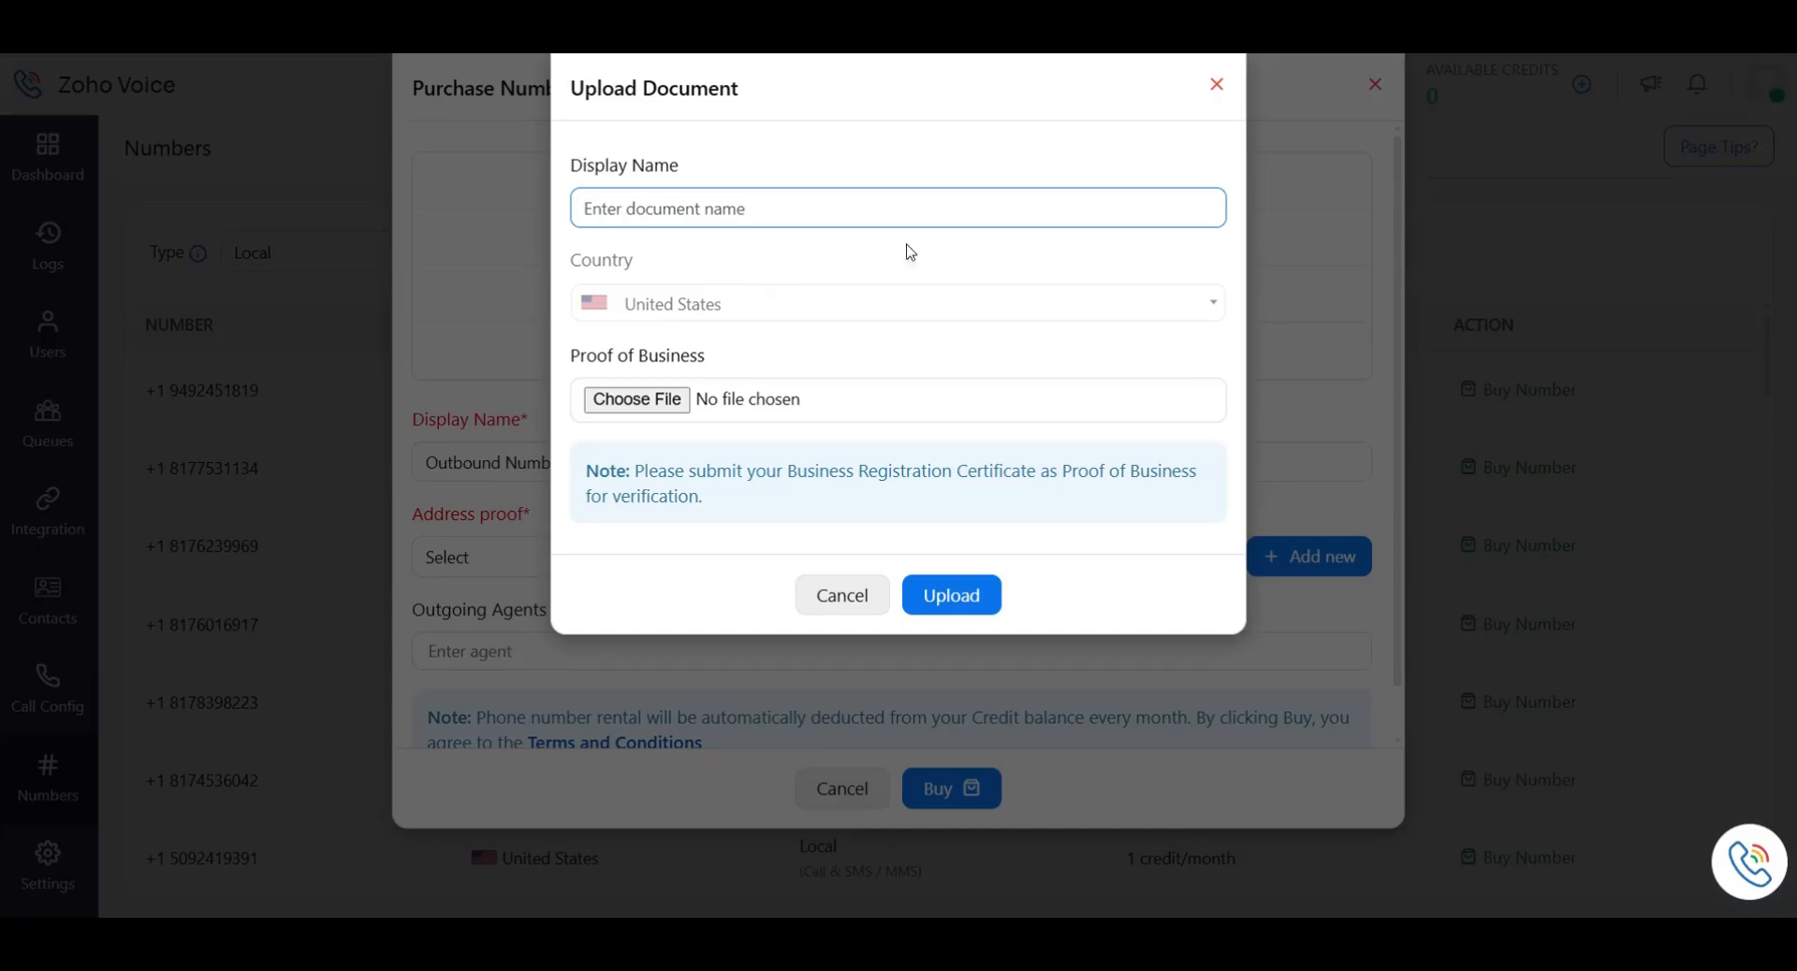
pyautogui.click(1209, 80)
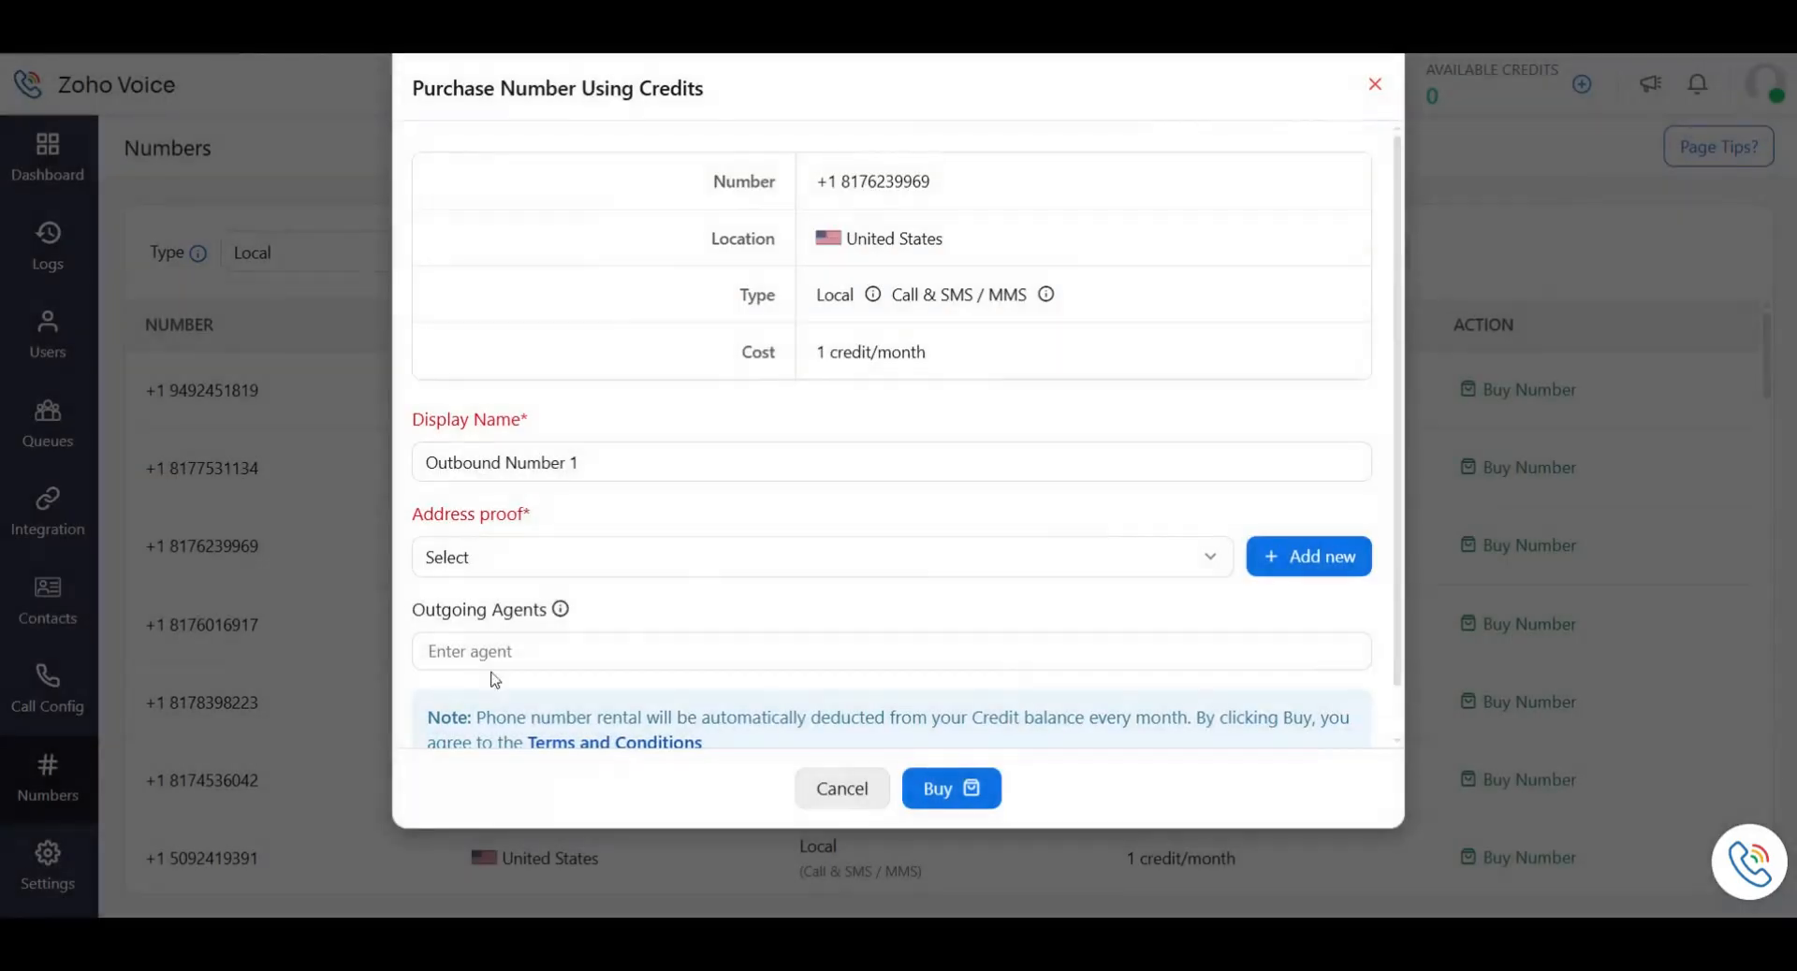
pyautogui.scroll(-1, 562, 655)
pyautogui.click(586, 606)
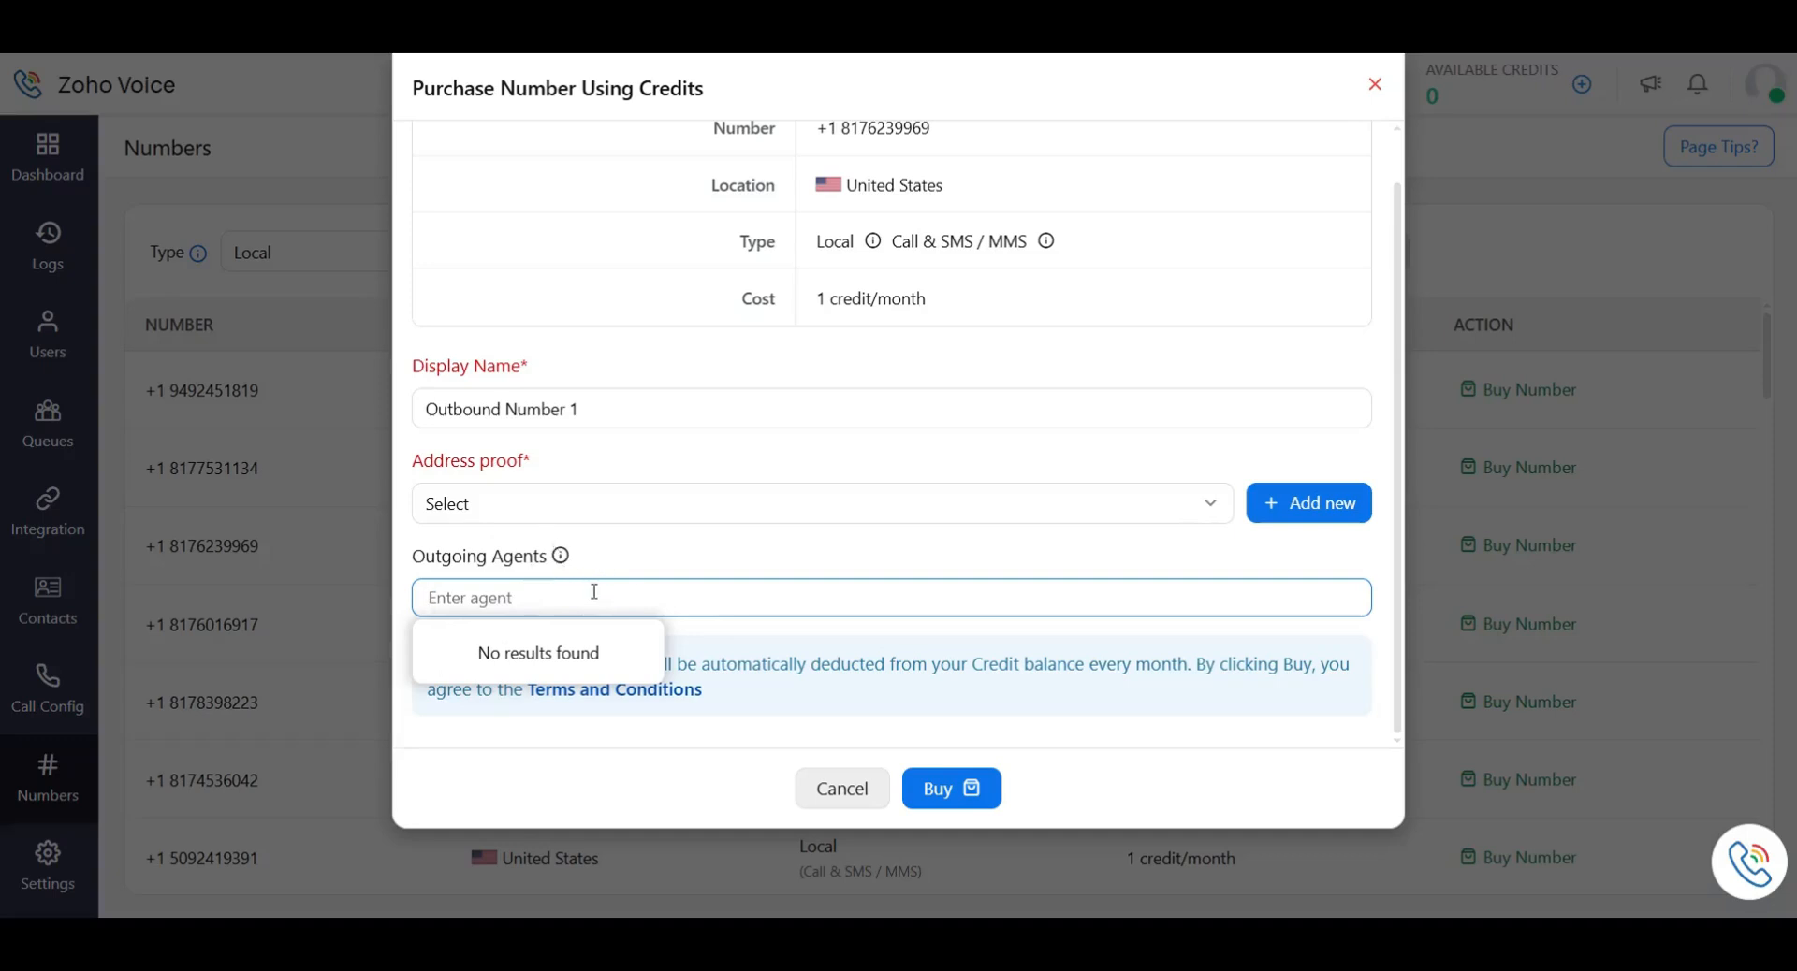
pyautogui.click(747, 635)
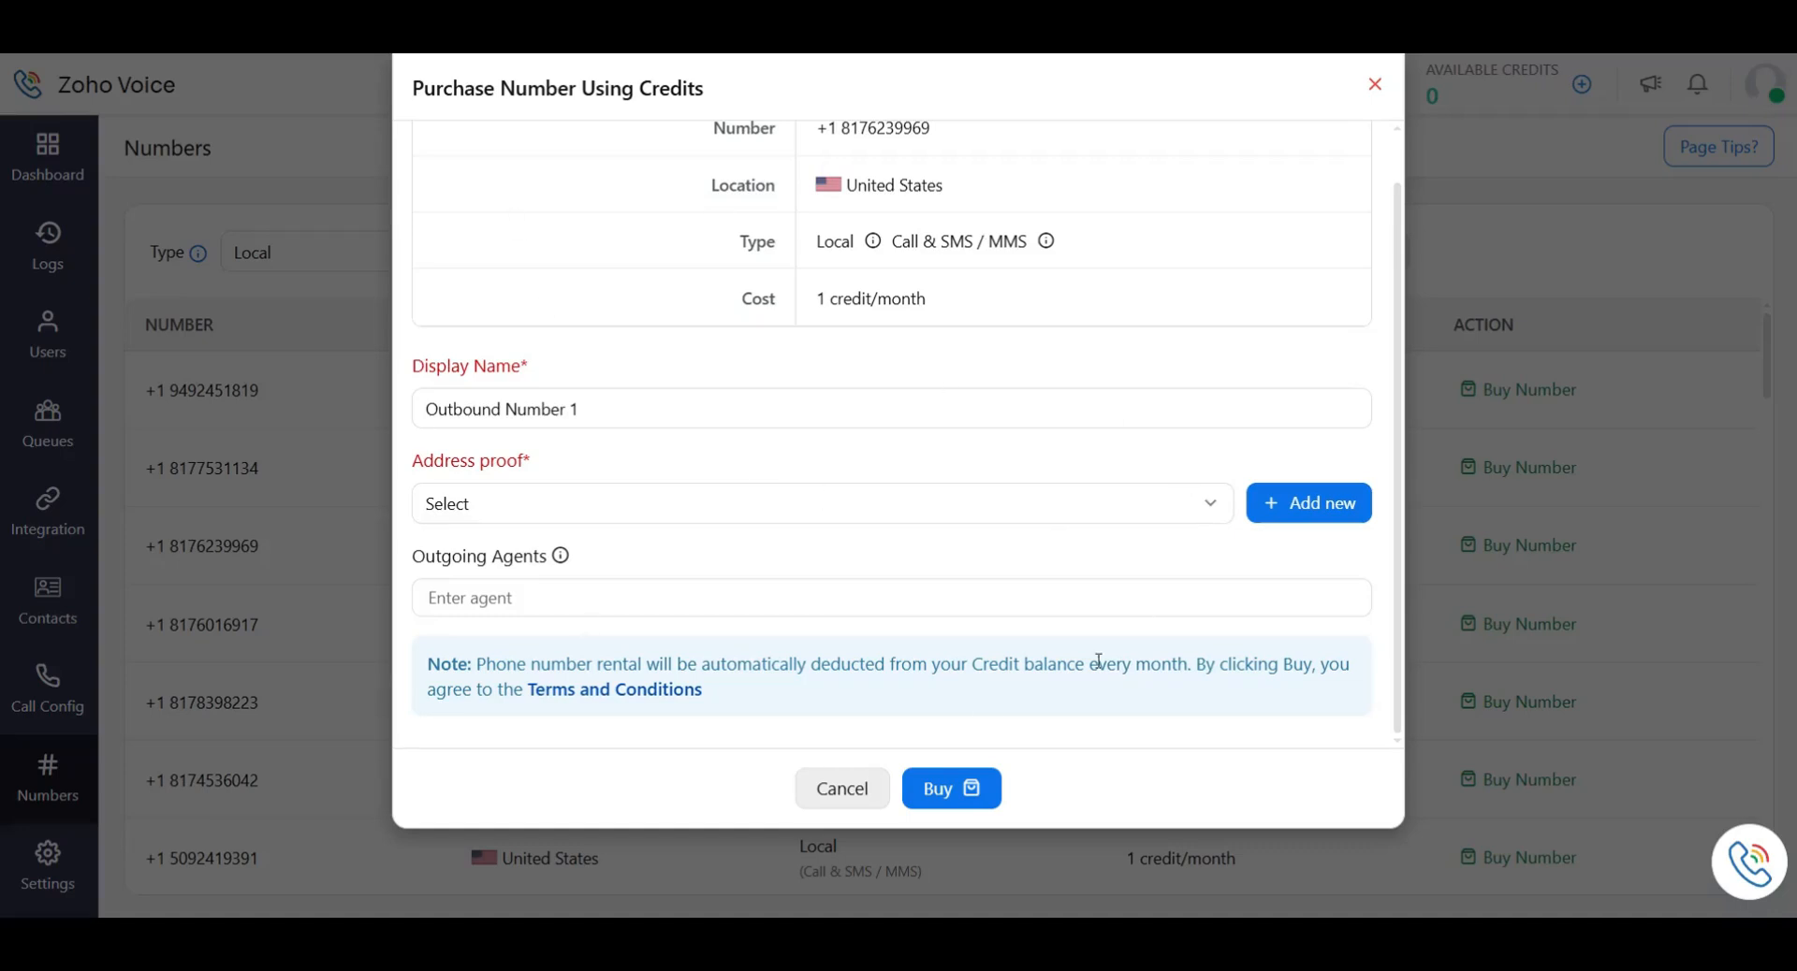
pyautogui.click(840, 794)
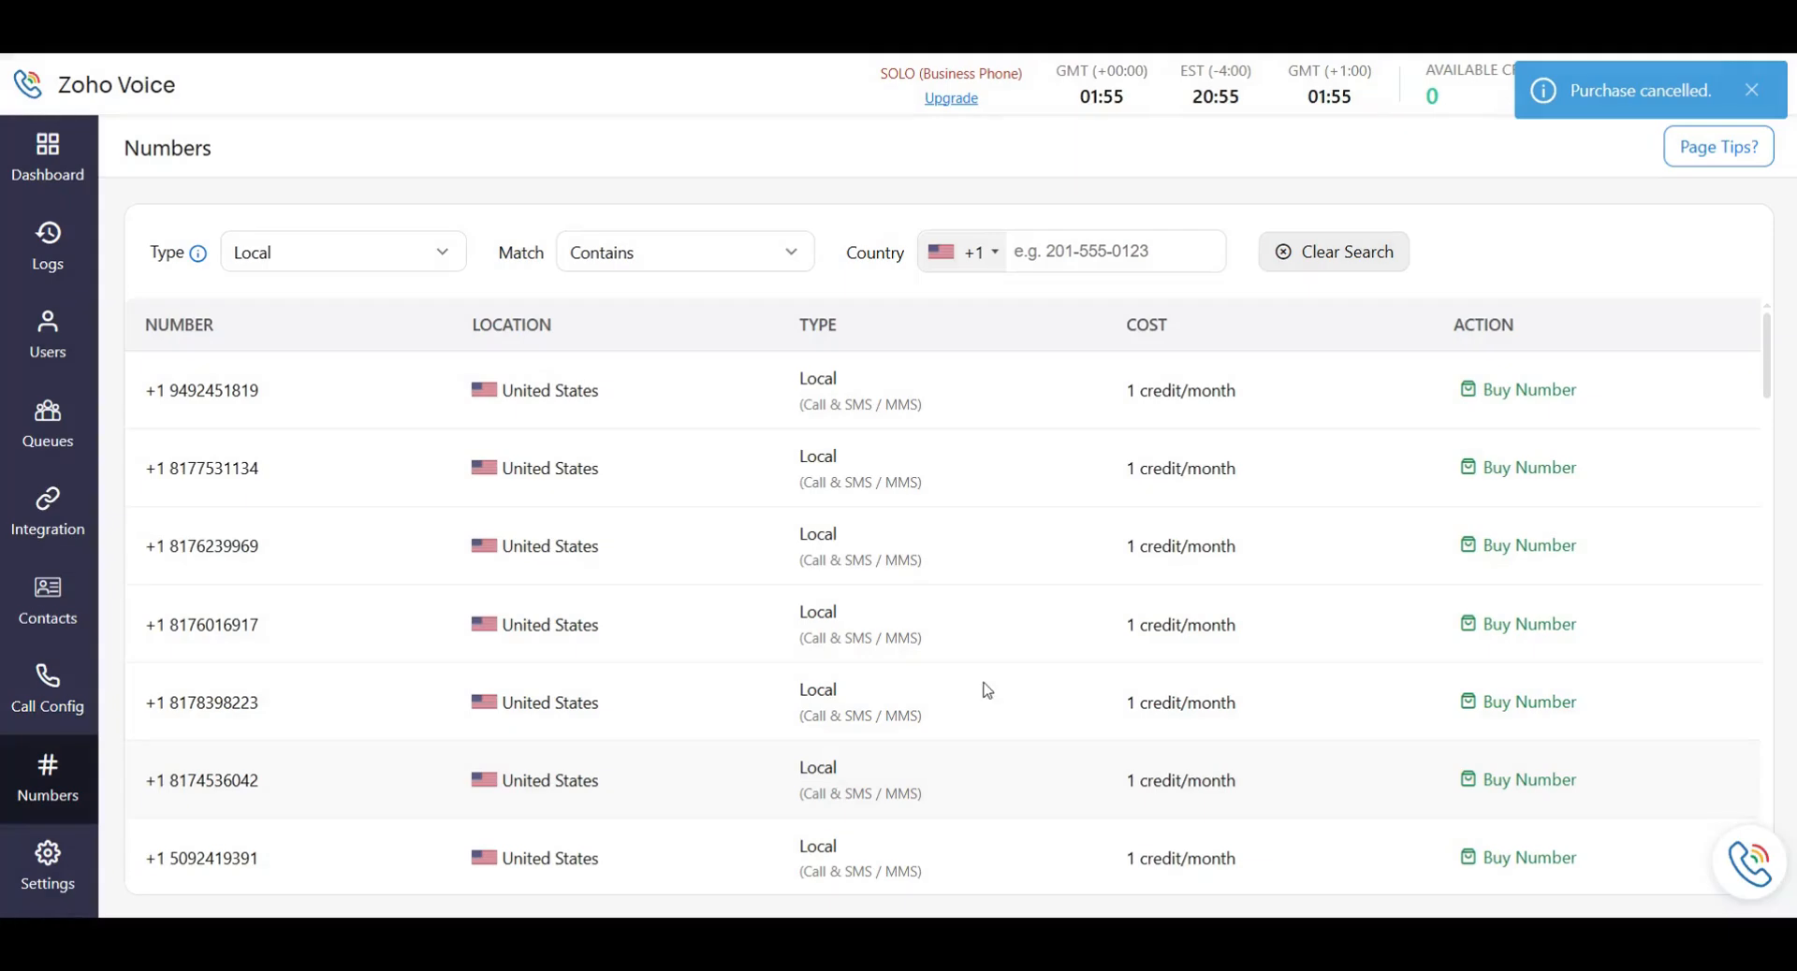
pyautogui.click(49, 351)
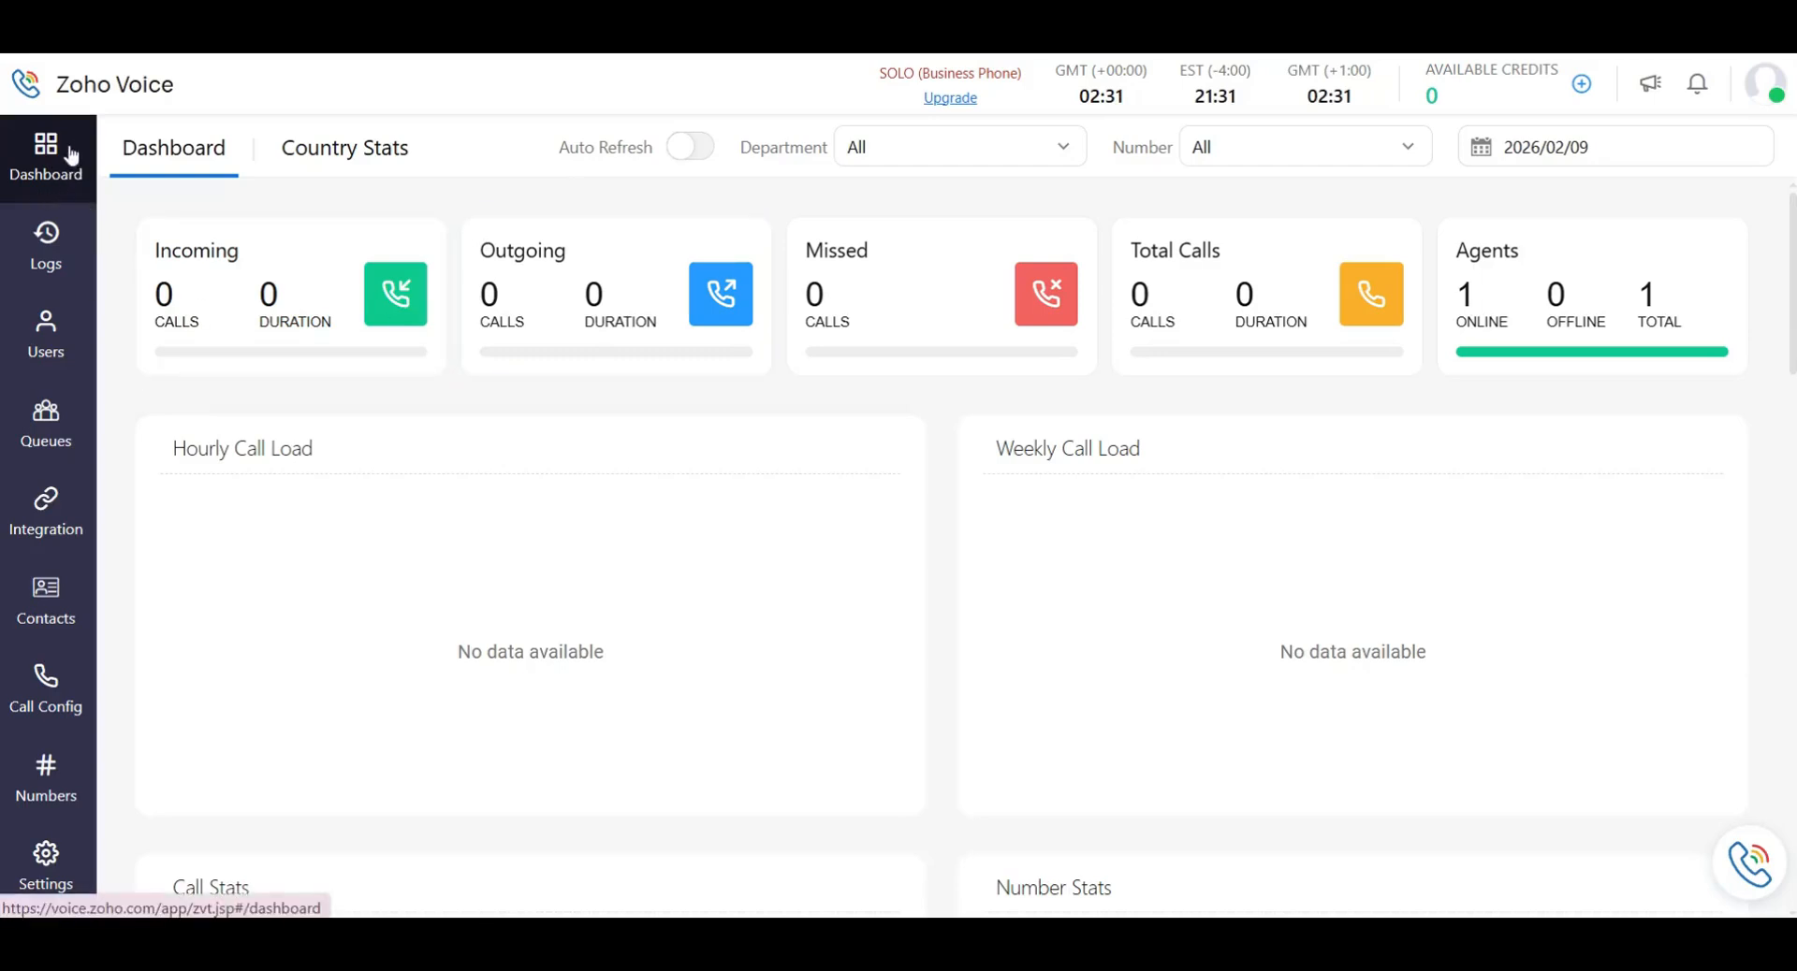
pyautogui.click(69, 328)
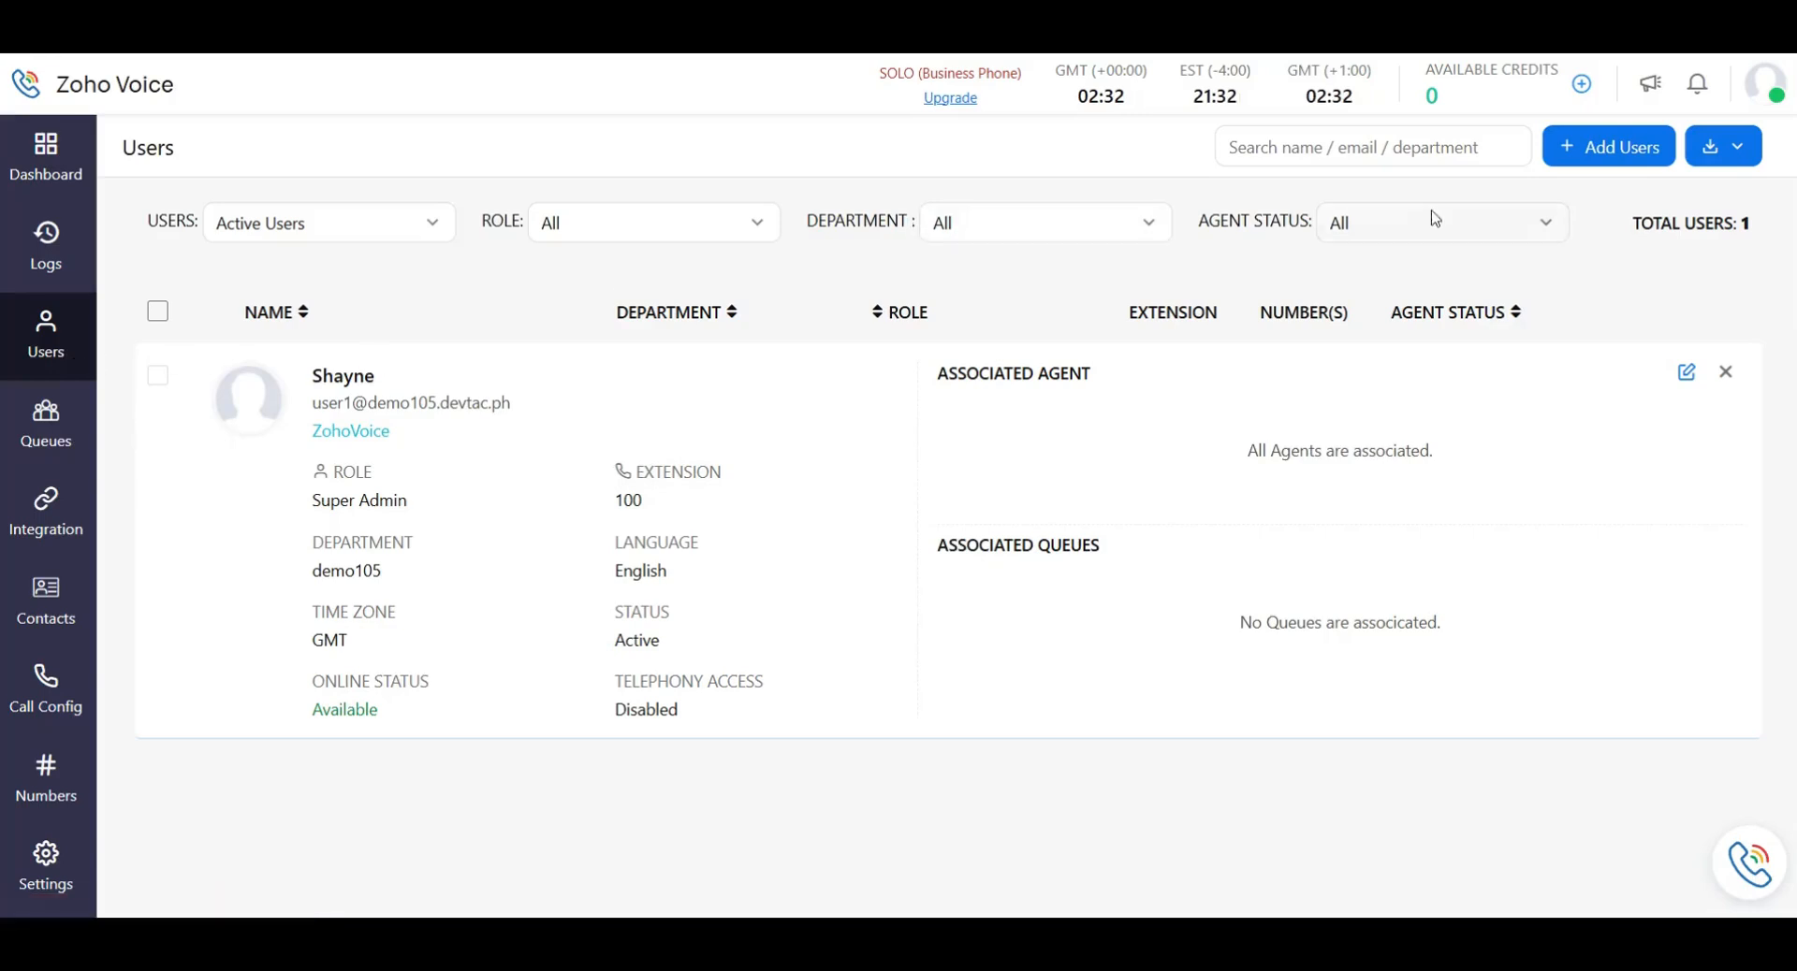
pyautogui.click(1585, 157)
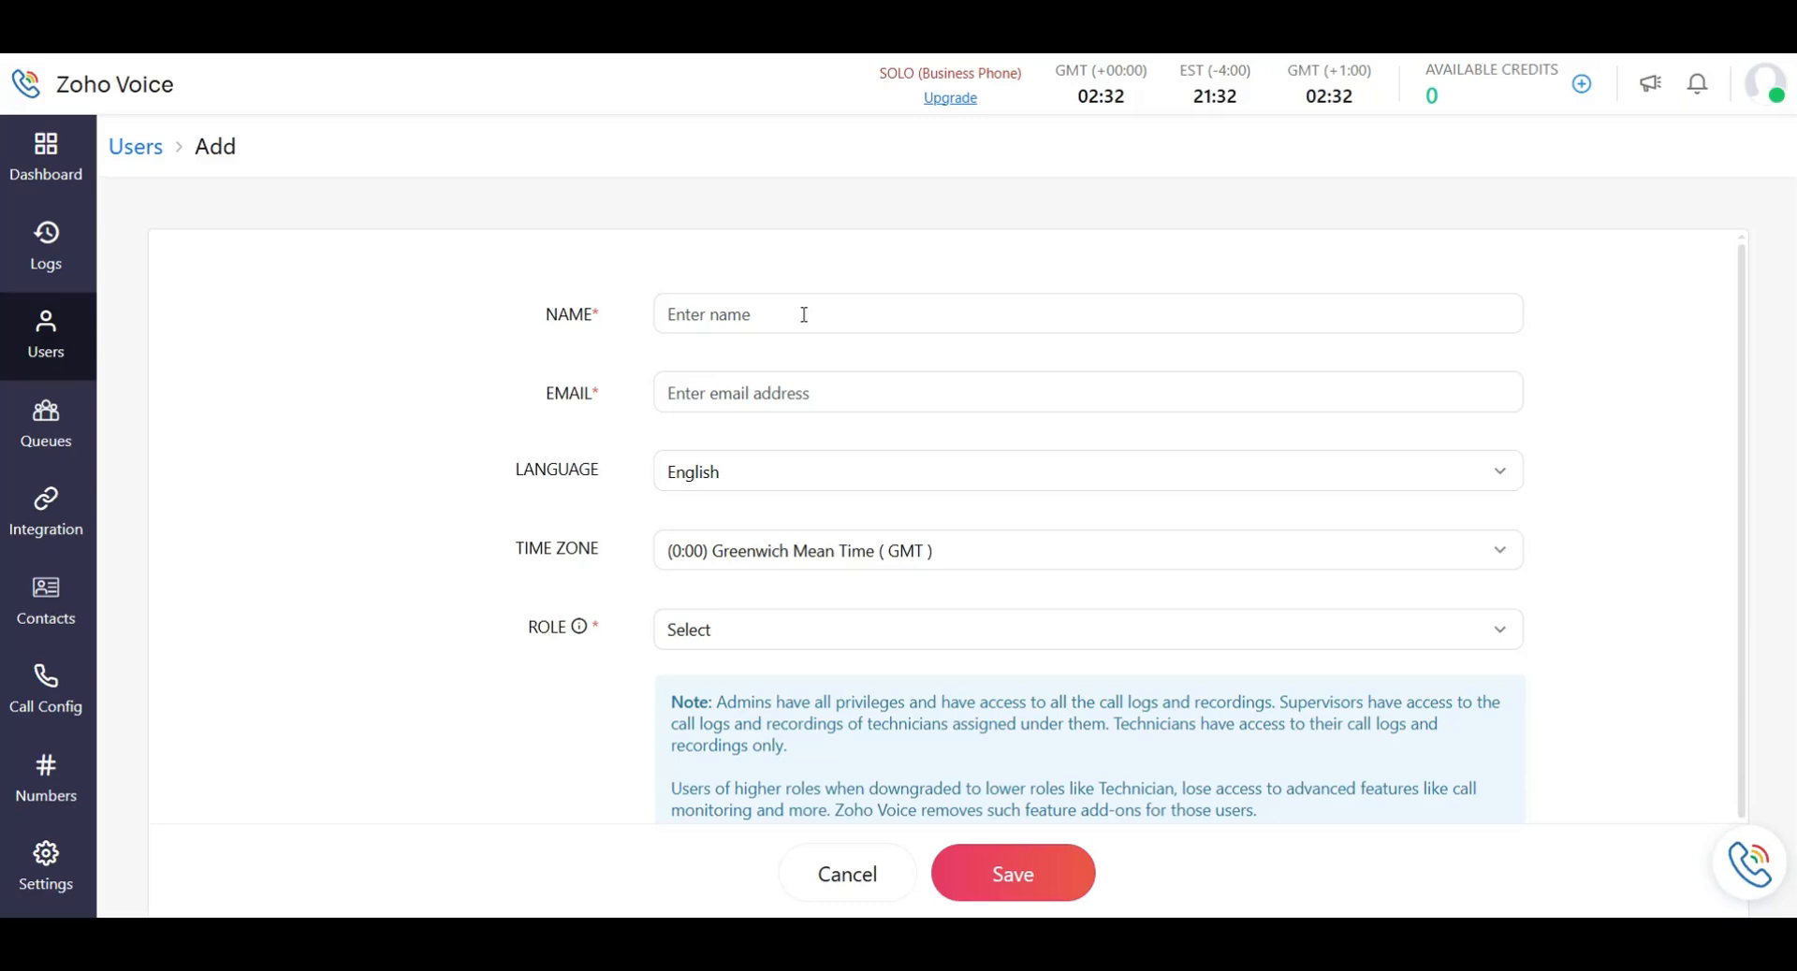
# Enter the new user's name and e-mail address in the Add User form.
pyautogui.scroll(-1, 796, 320)
pyautogui.scroll(1, 761, 295)
pyautogui.click(771, 318)
pyautogui.write('Sean')
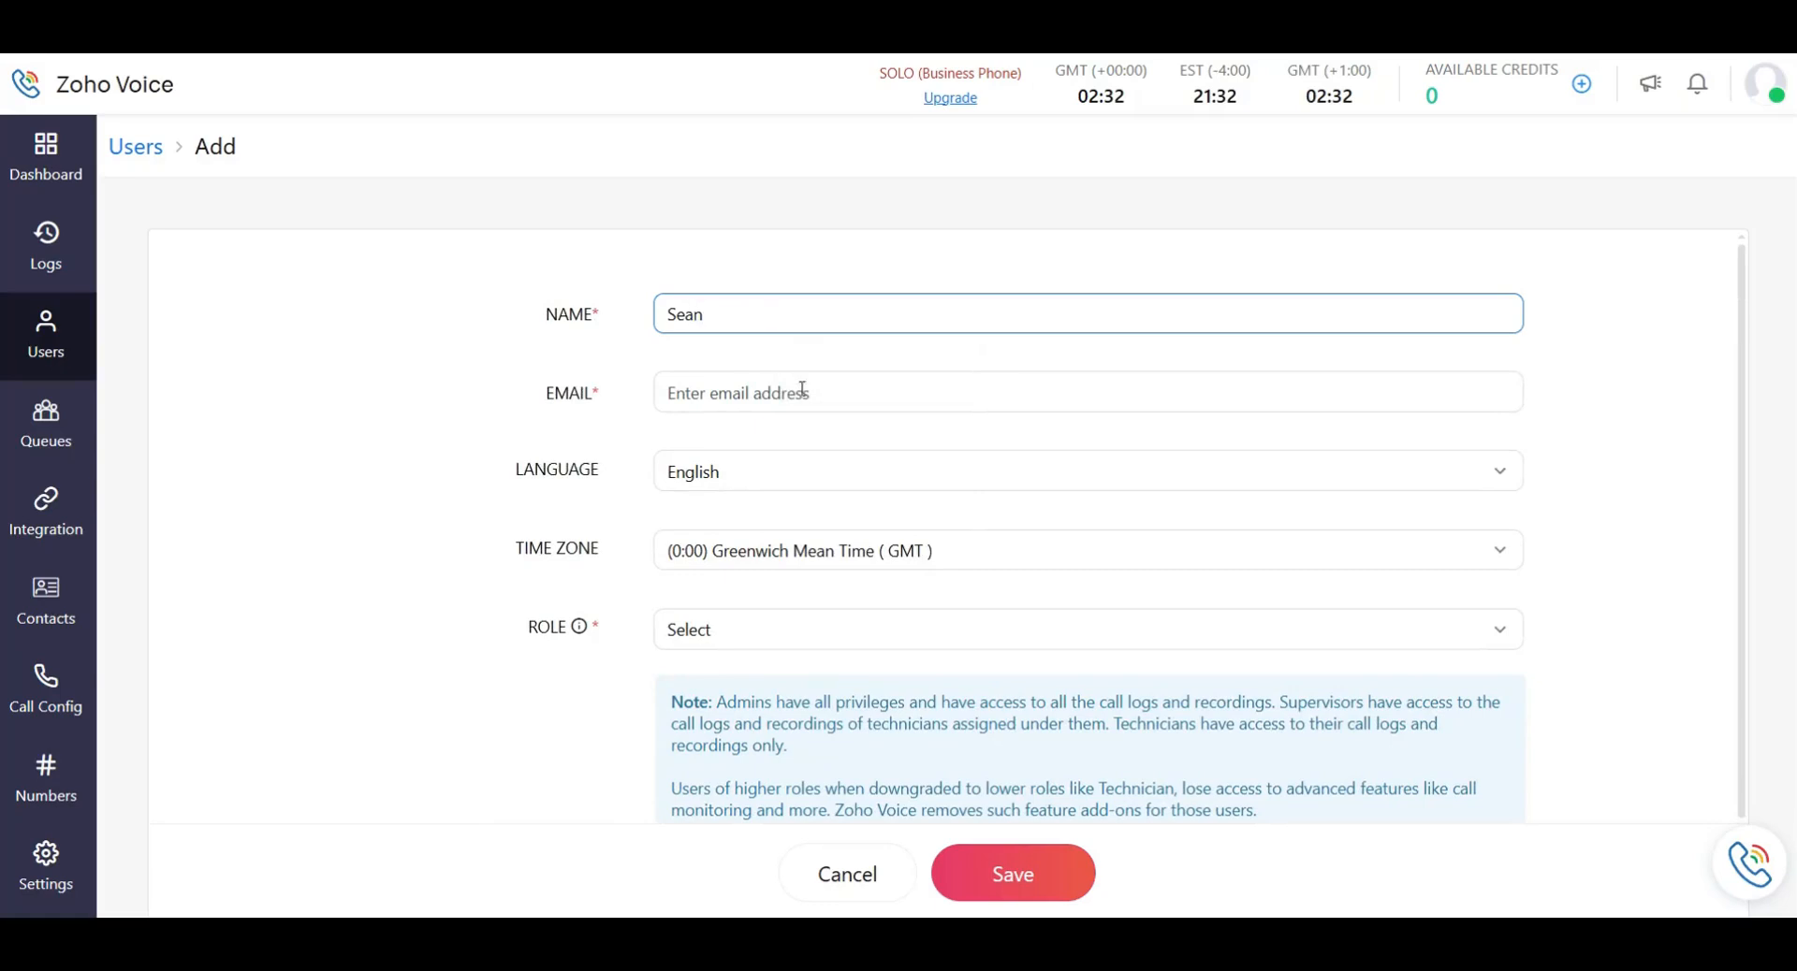
pyautogui.click(802, 392)
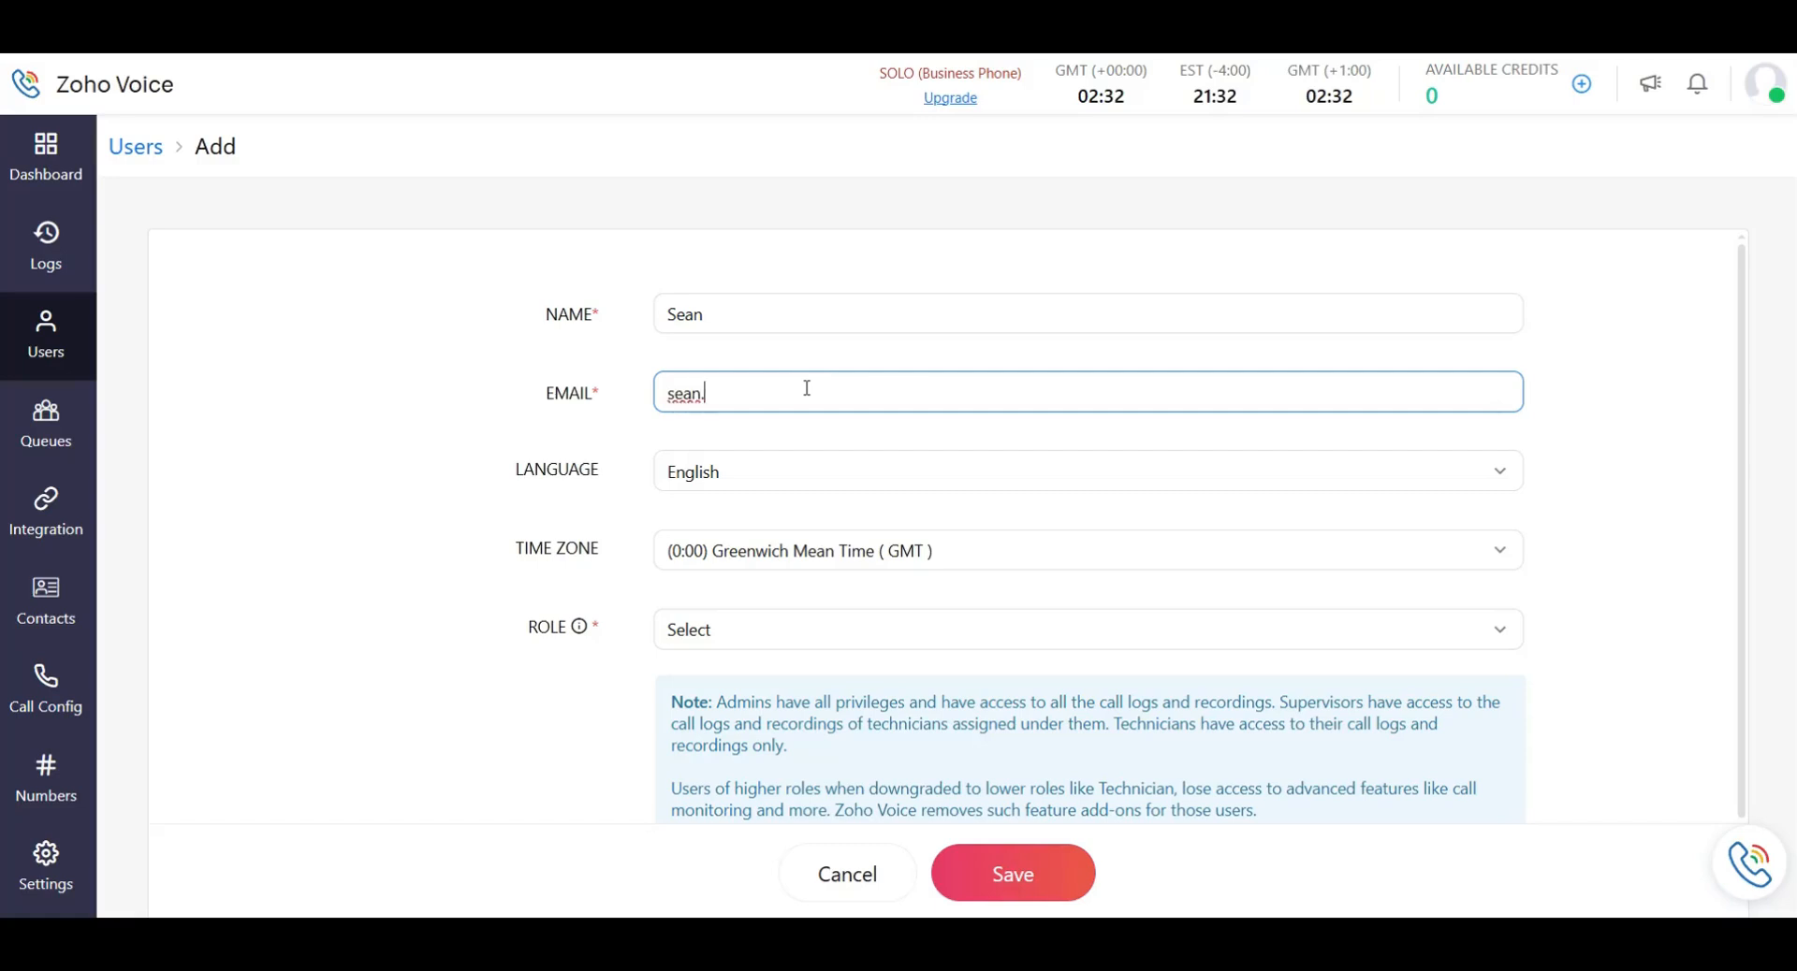
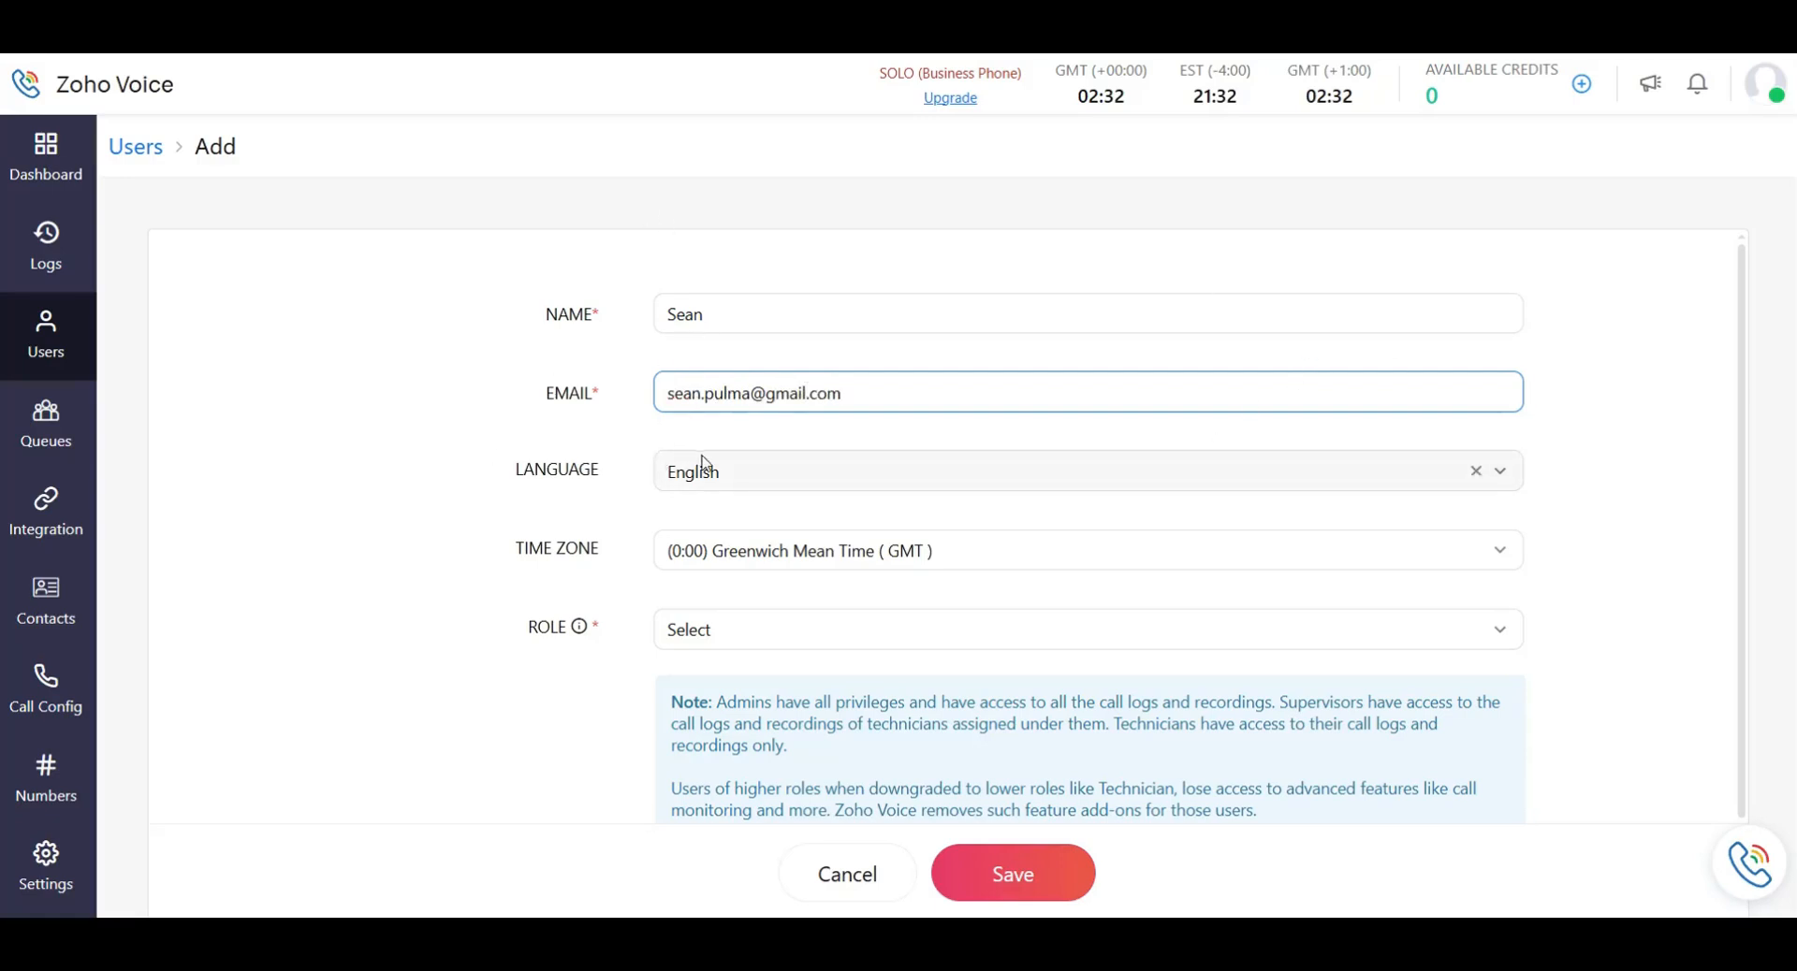
# Keep English as the new user's language.
pyautogui.click(704, 486)
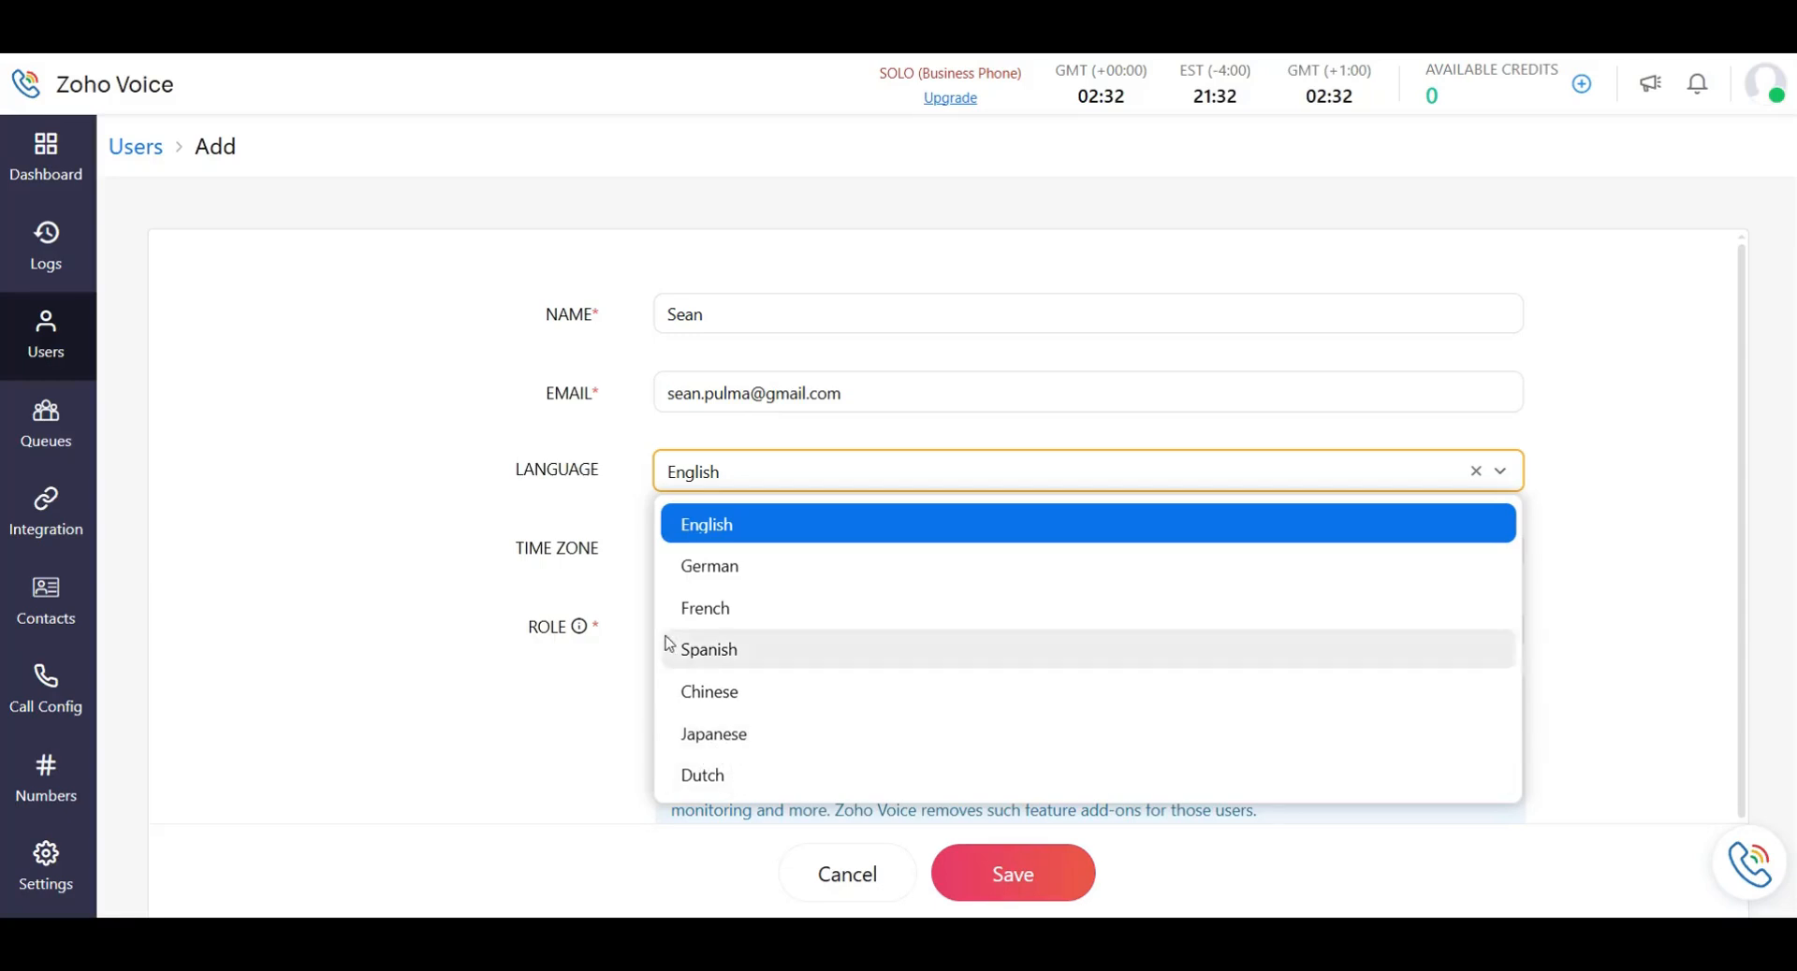
pyautogui.click(700, 530)
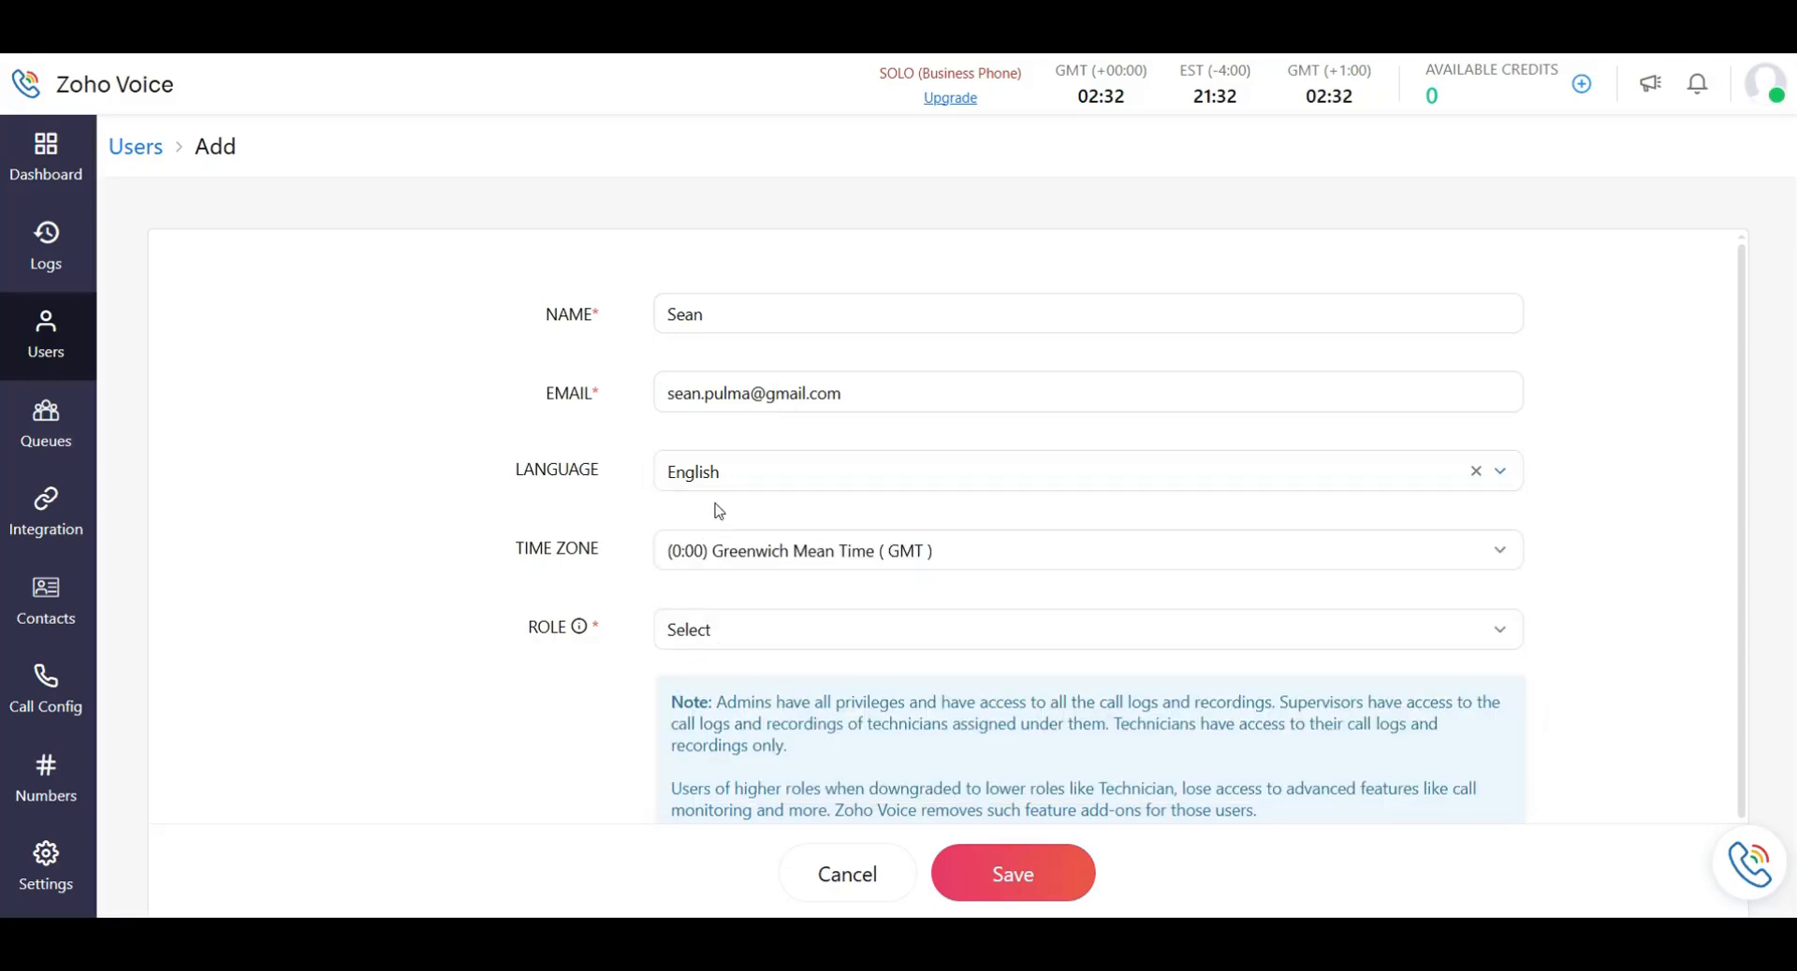
pyautogui.click(731, 564)
# Set the new user's time zone to Philippines Standard Time.
pyautogui.scroll(-5, 908, 273)
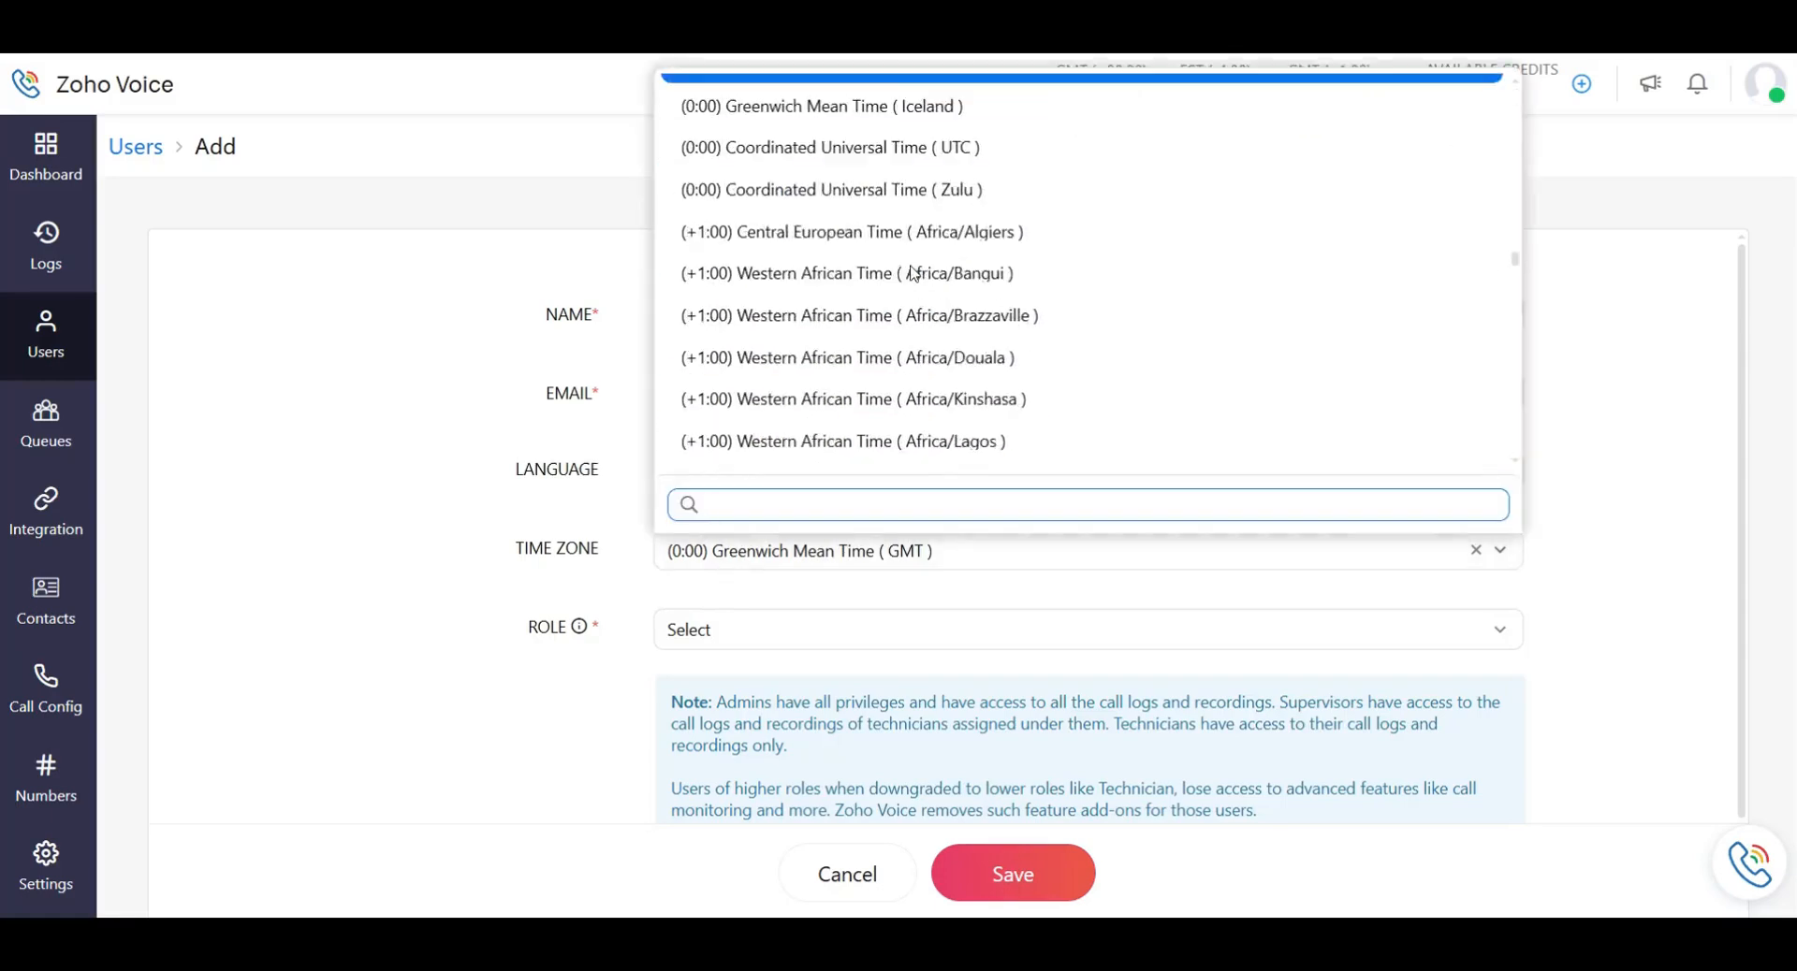
pyautogui.write('phi')
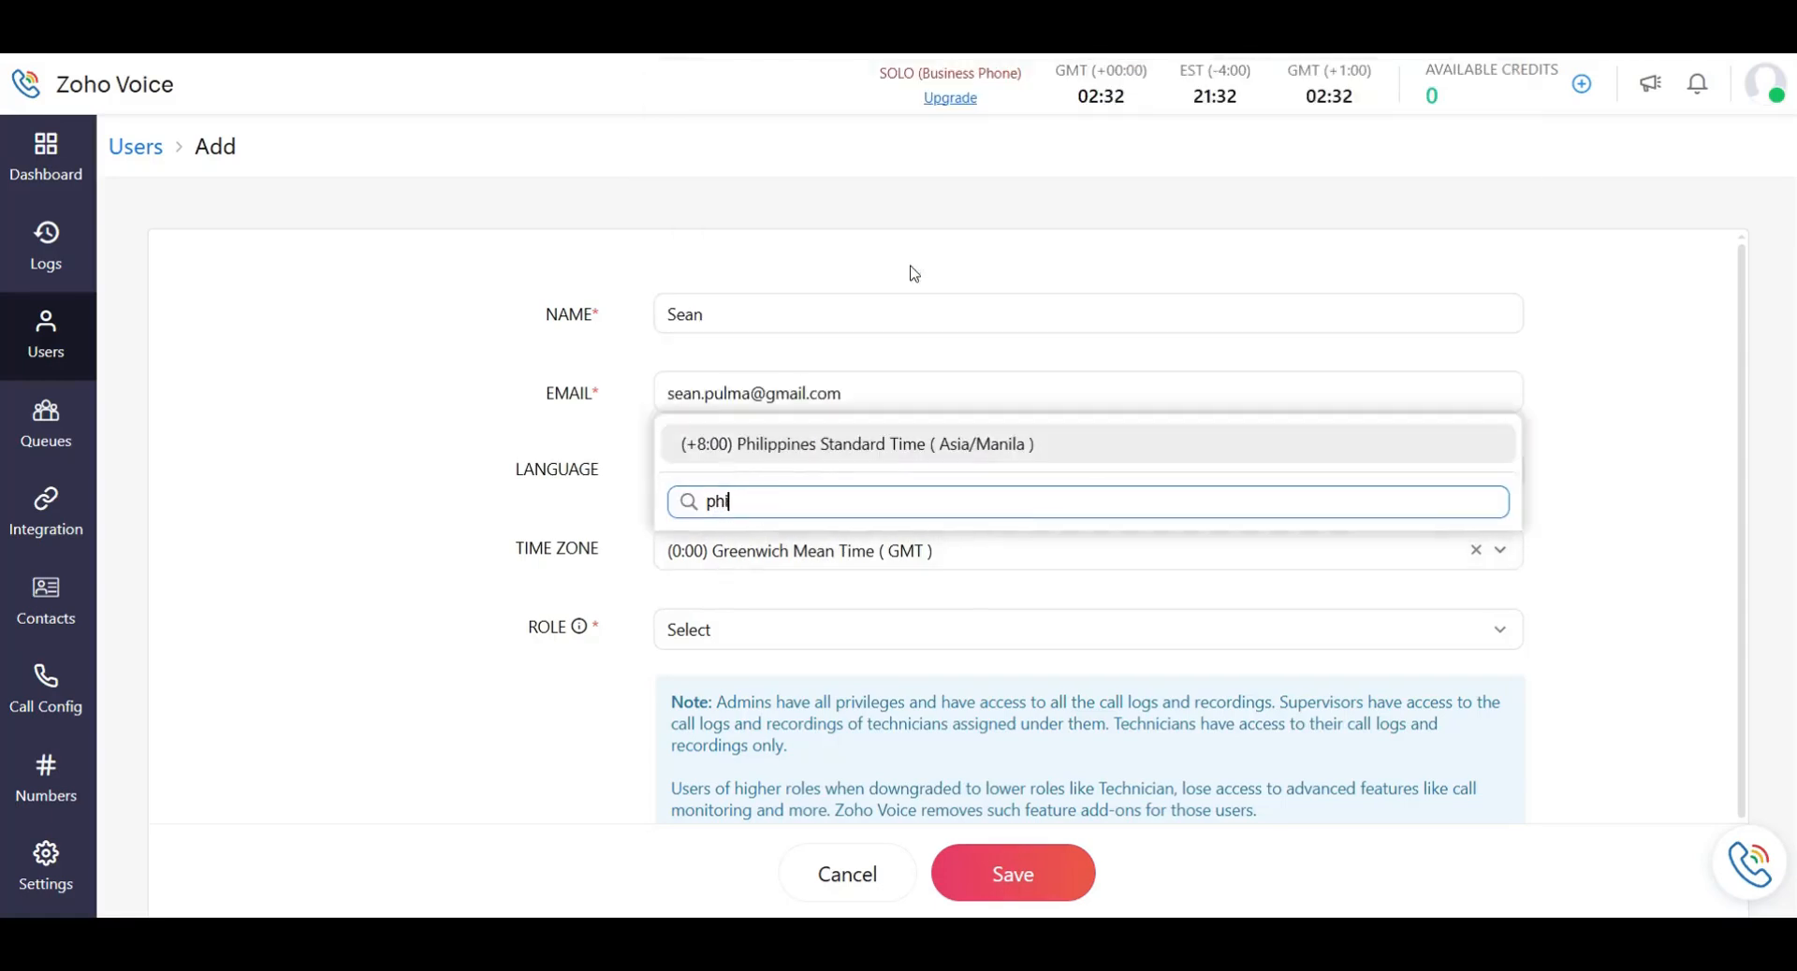
pyautogui.click(925, 449)
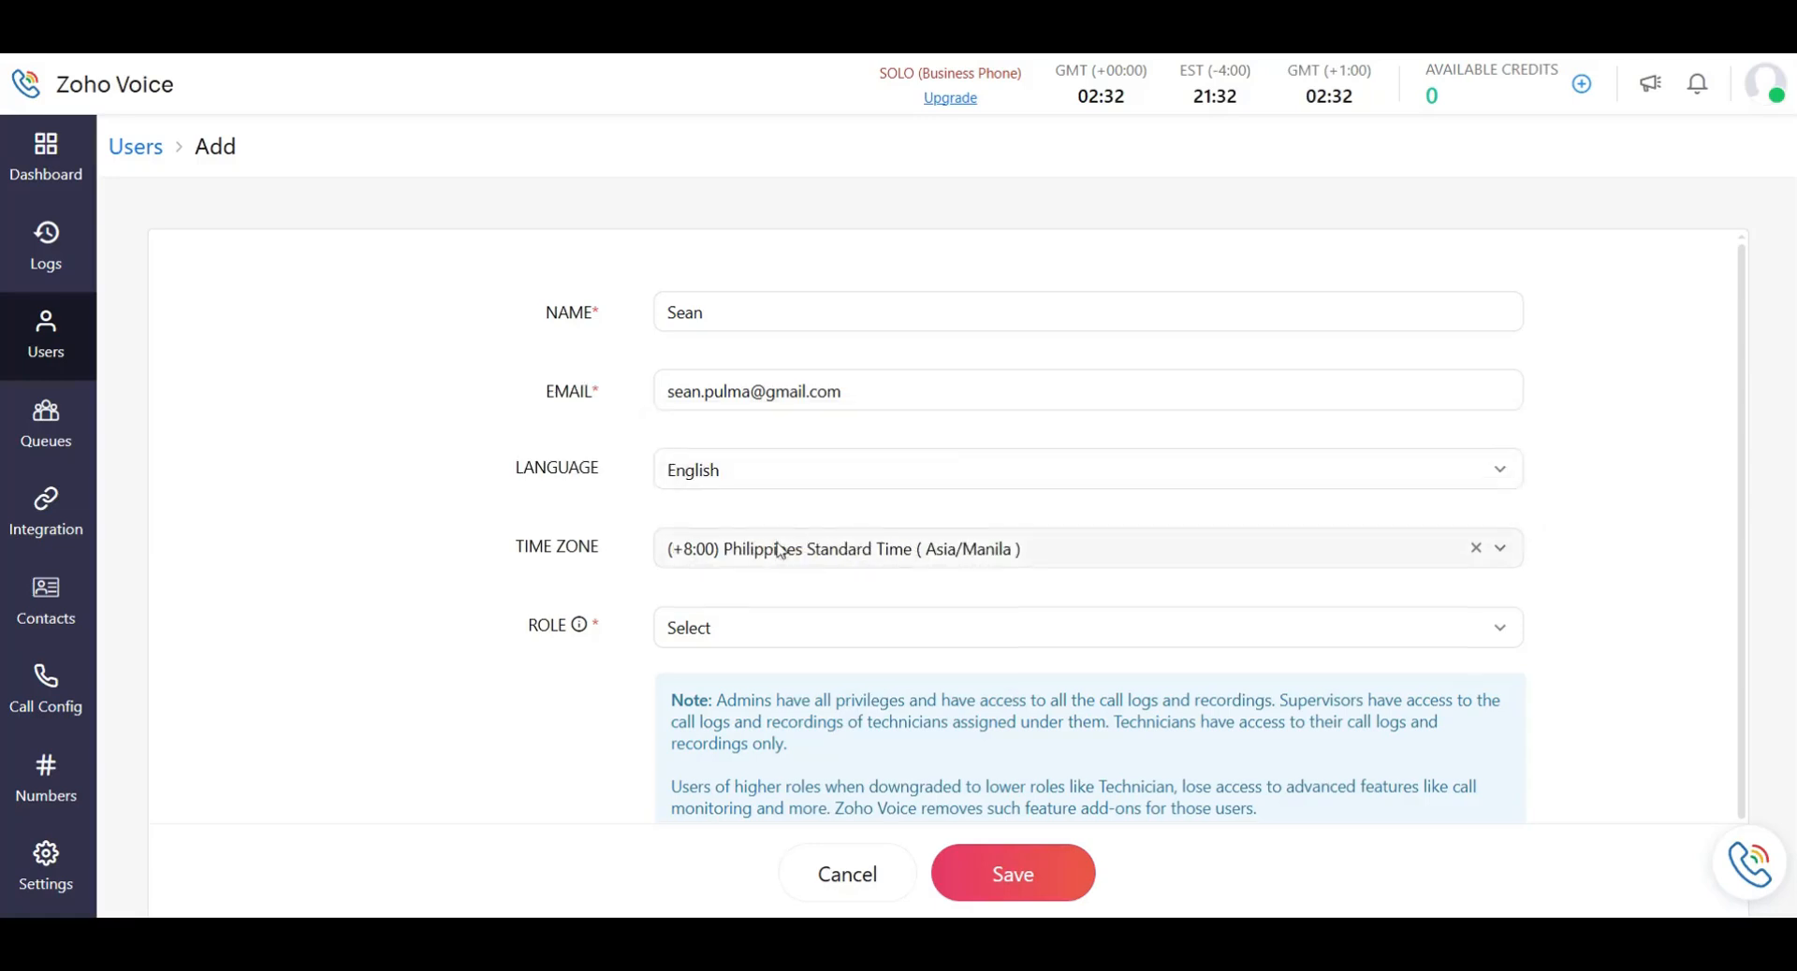
# Review the role choices and the note about downgraded roles, leaving the role unset.
pyautogui.scroll(-2, 777, 580)
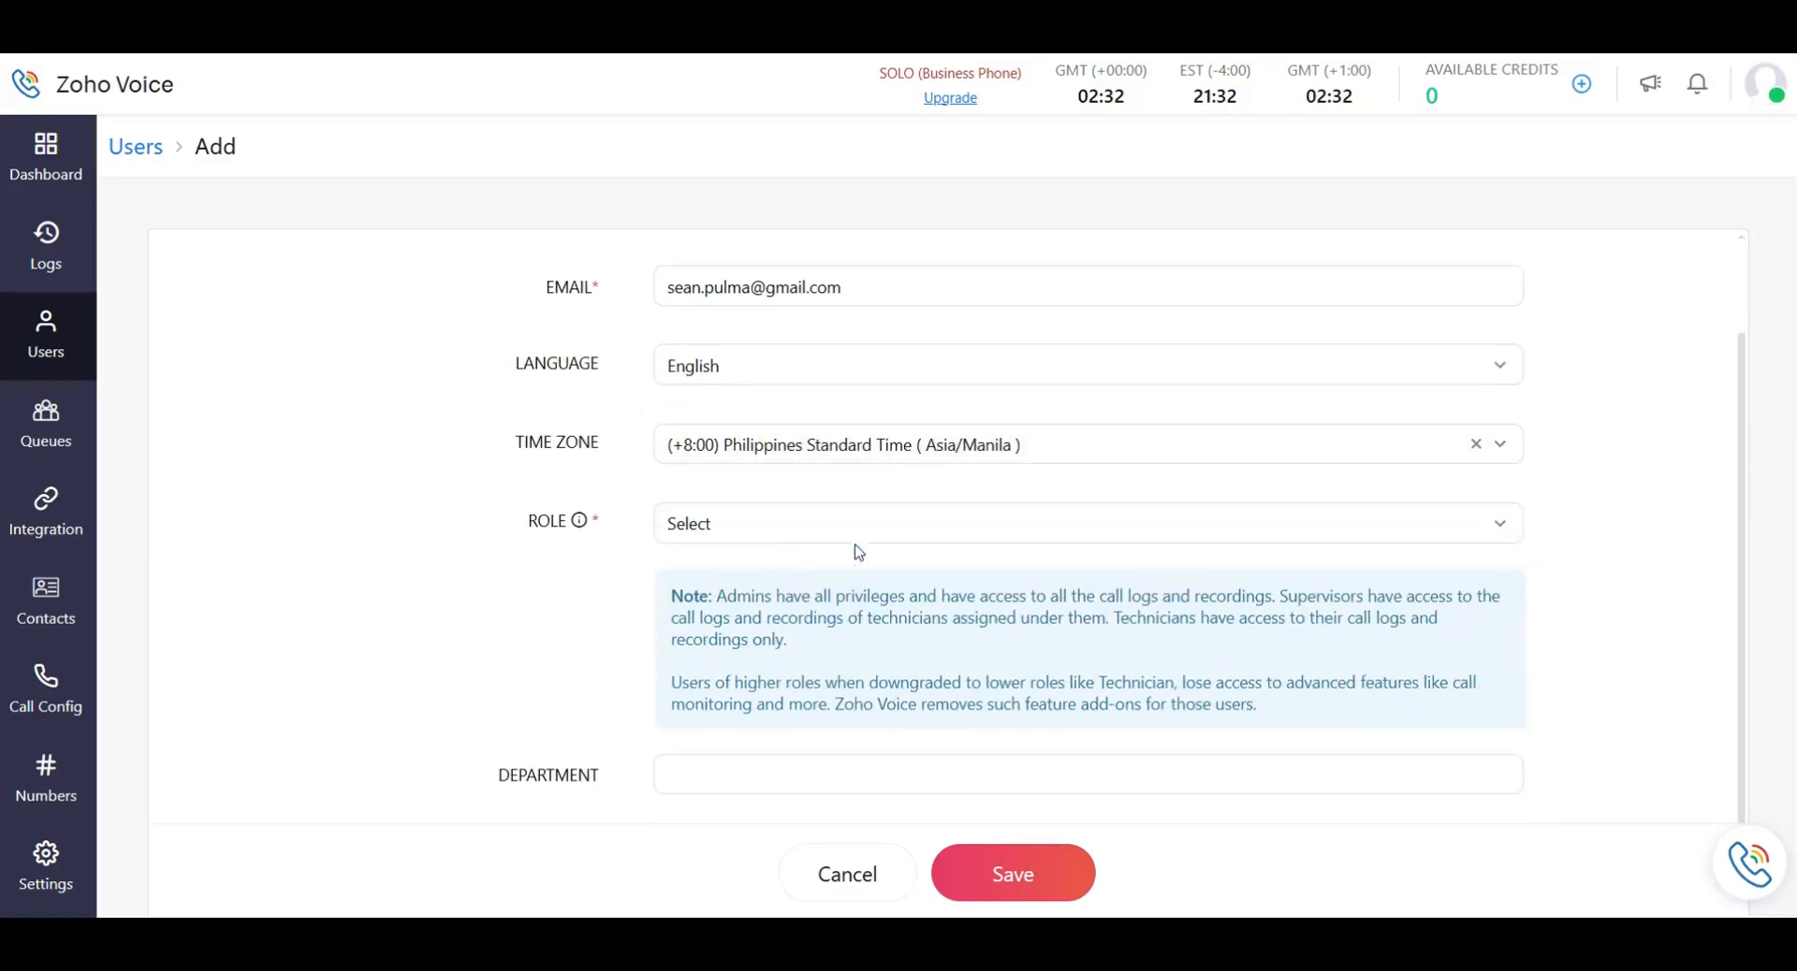
pyautogui.click(741, 543)
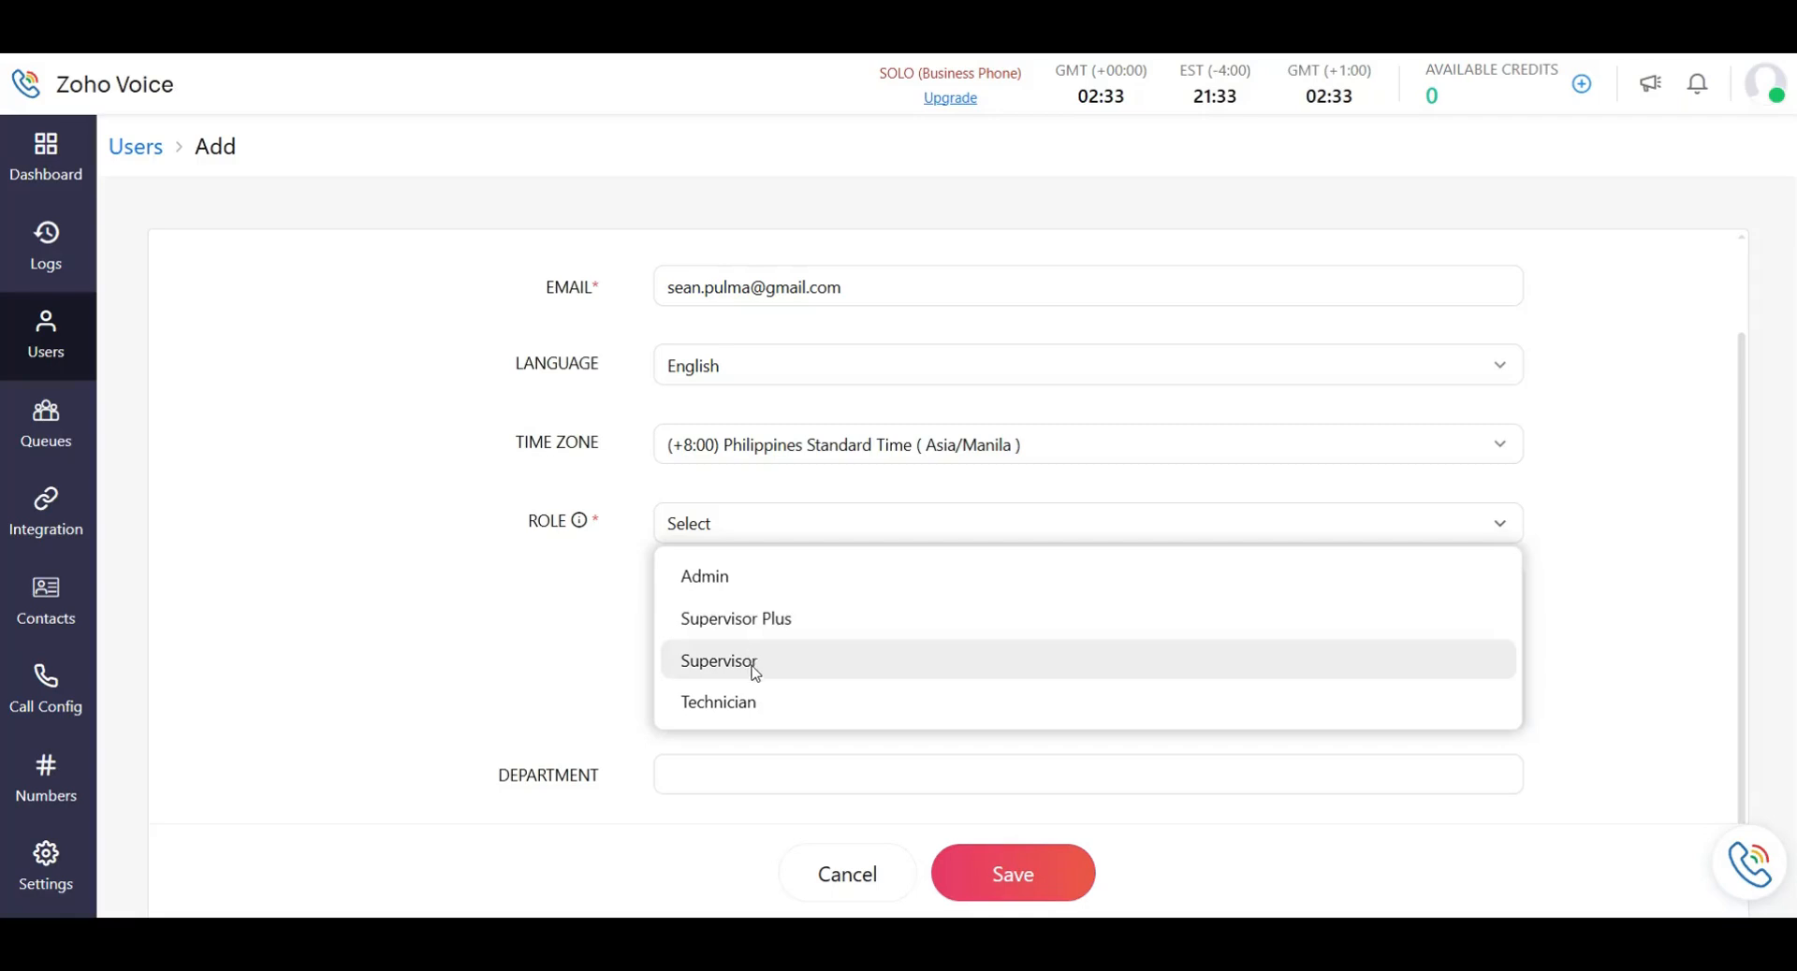
pyautogui.click(704, 521)
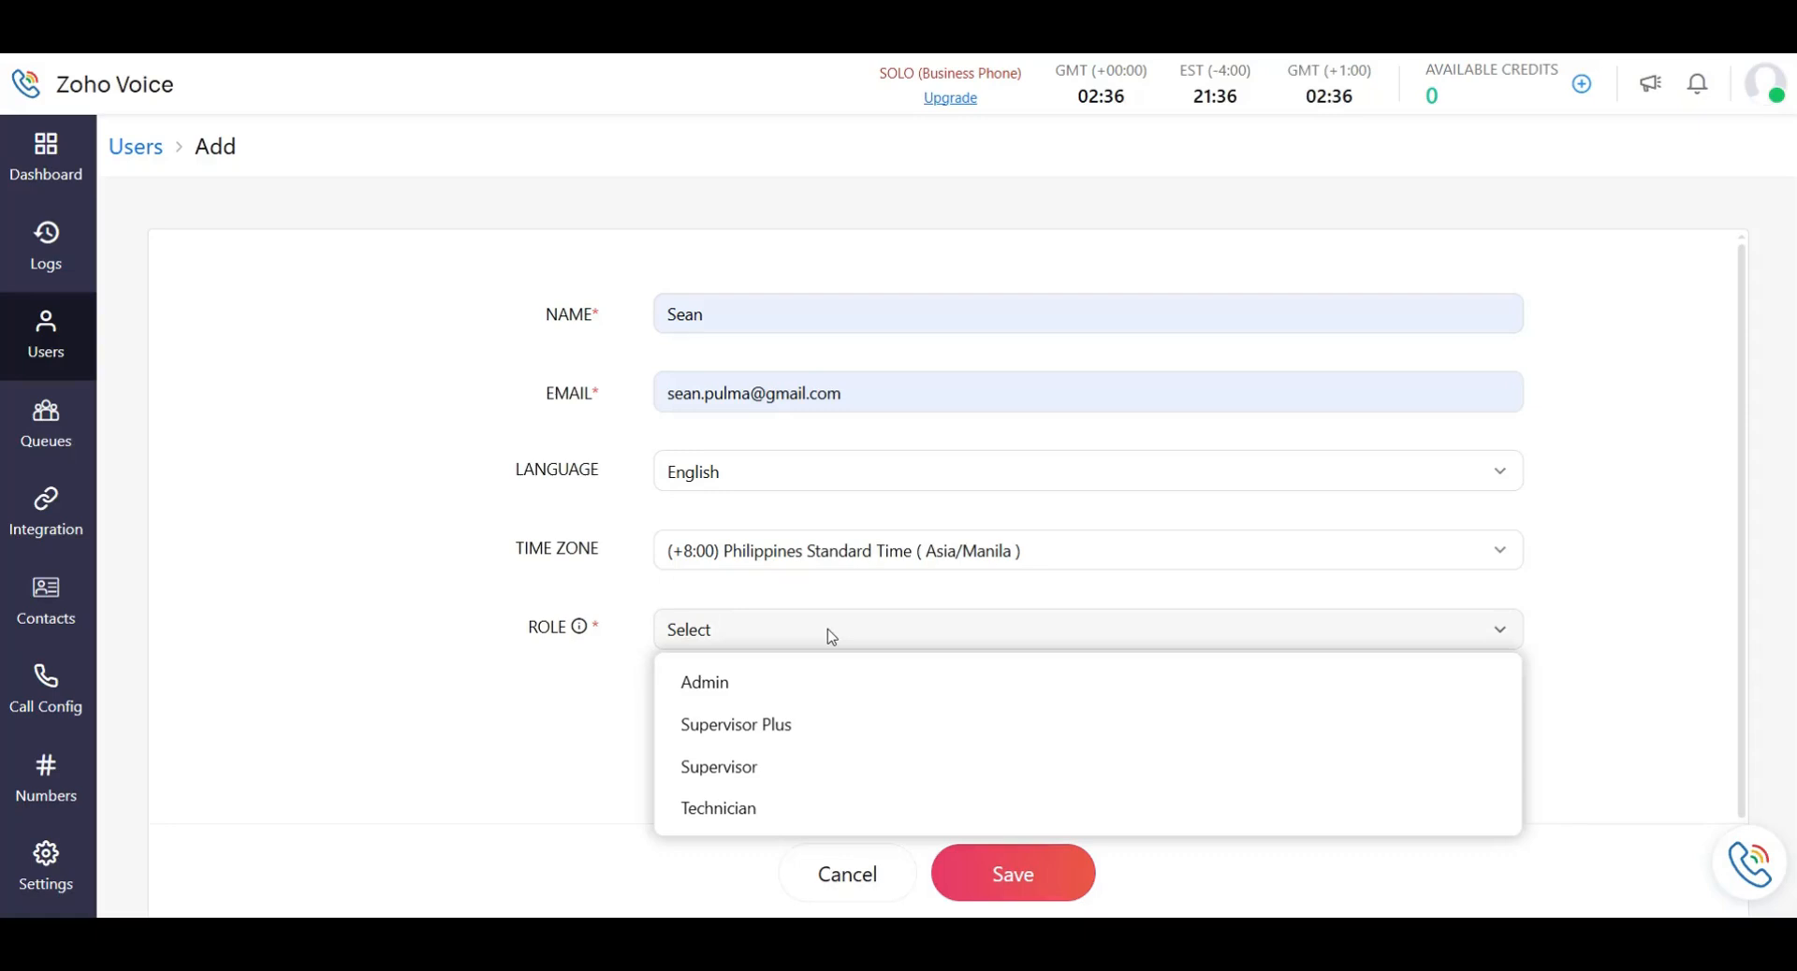
pyautogui.click(831, 638)
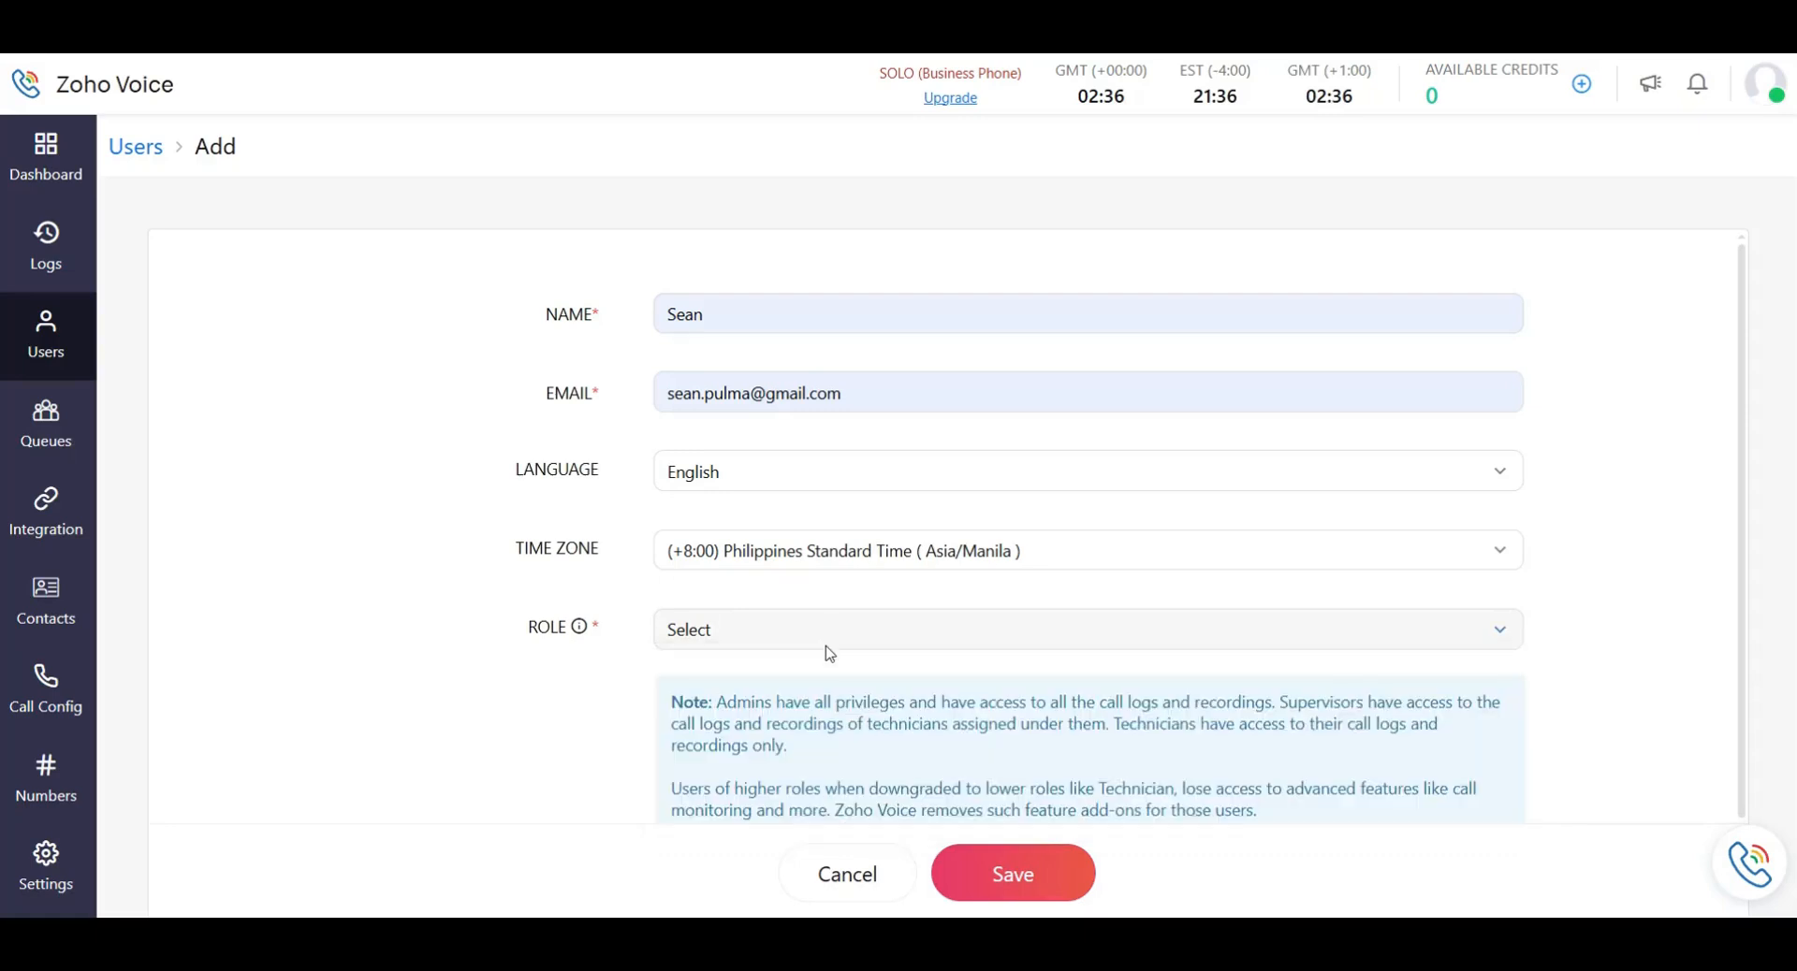
pyautogui.scroll(-1, 829, 654)
pyautogui.moveTo(671, 596); pyautogui.dragTo(791, 640)
pyautogui.moveTo(1263, 683); pyautogui.dragTo(1288, 711)
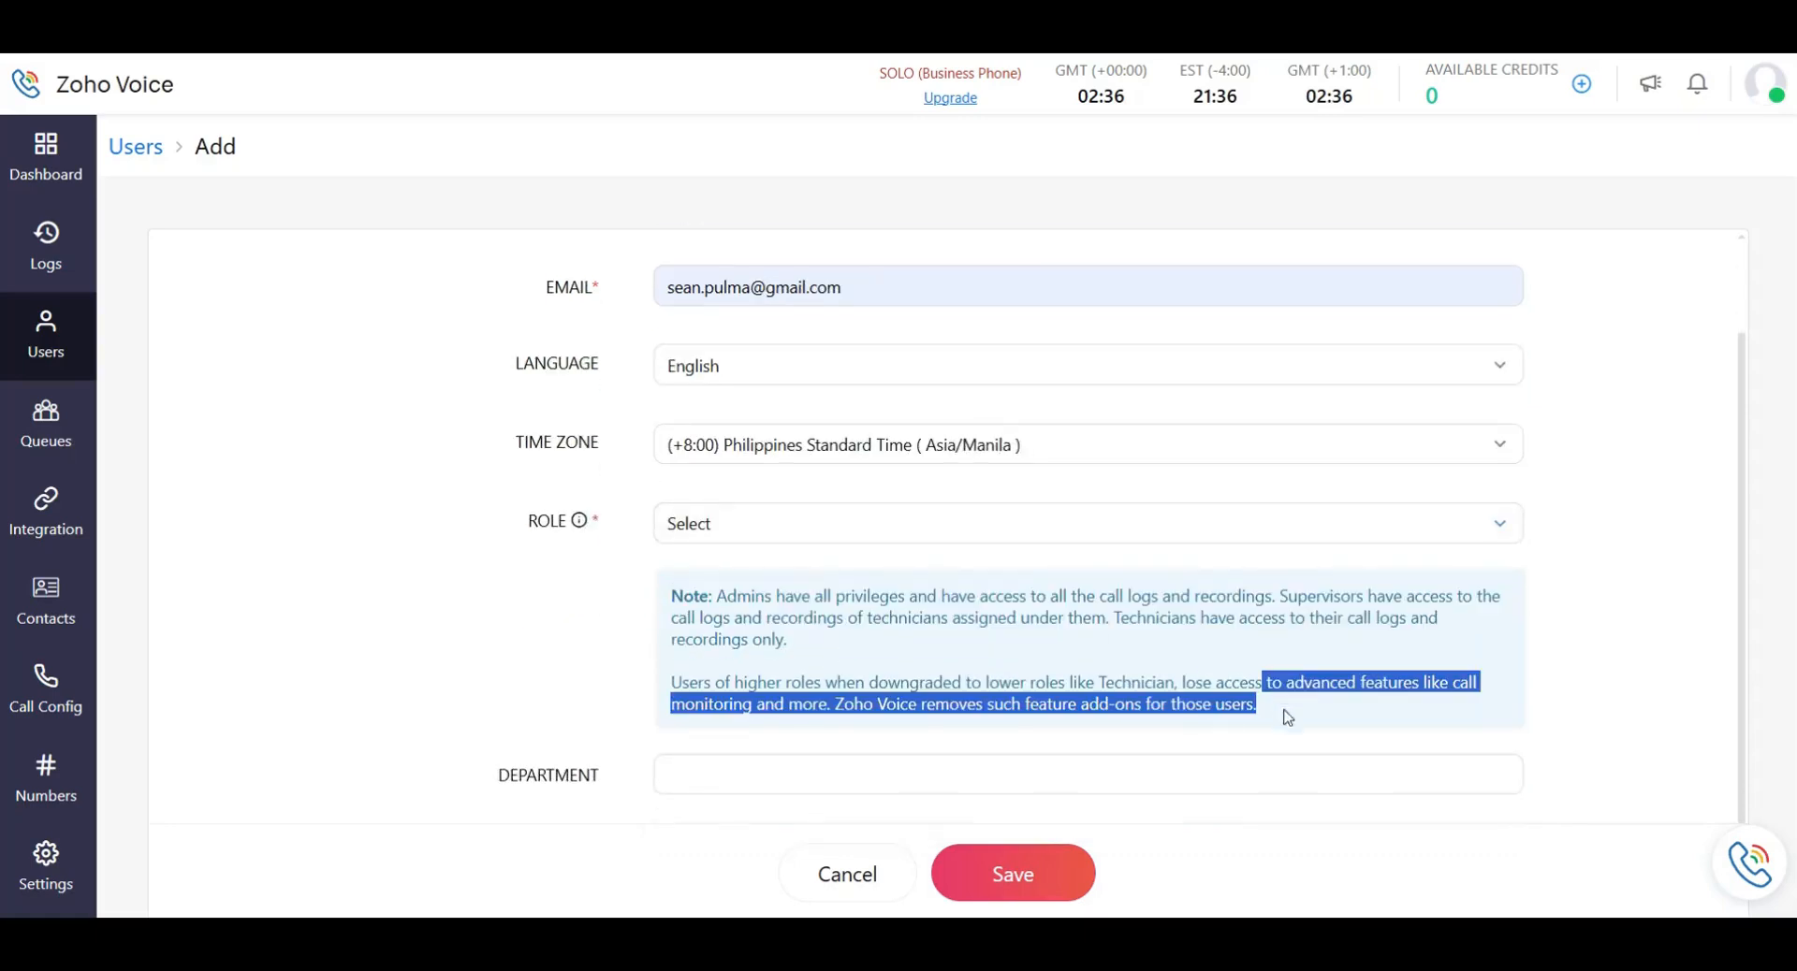
pyautogui.click(1127, 667)
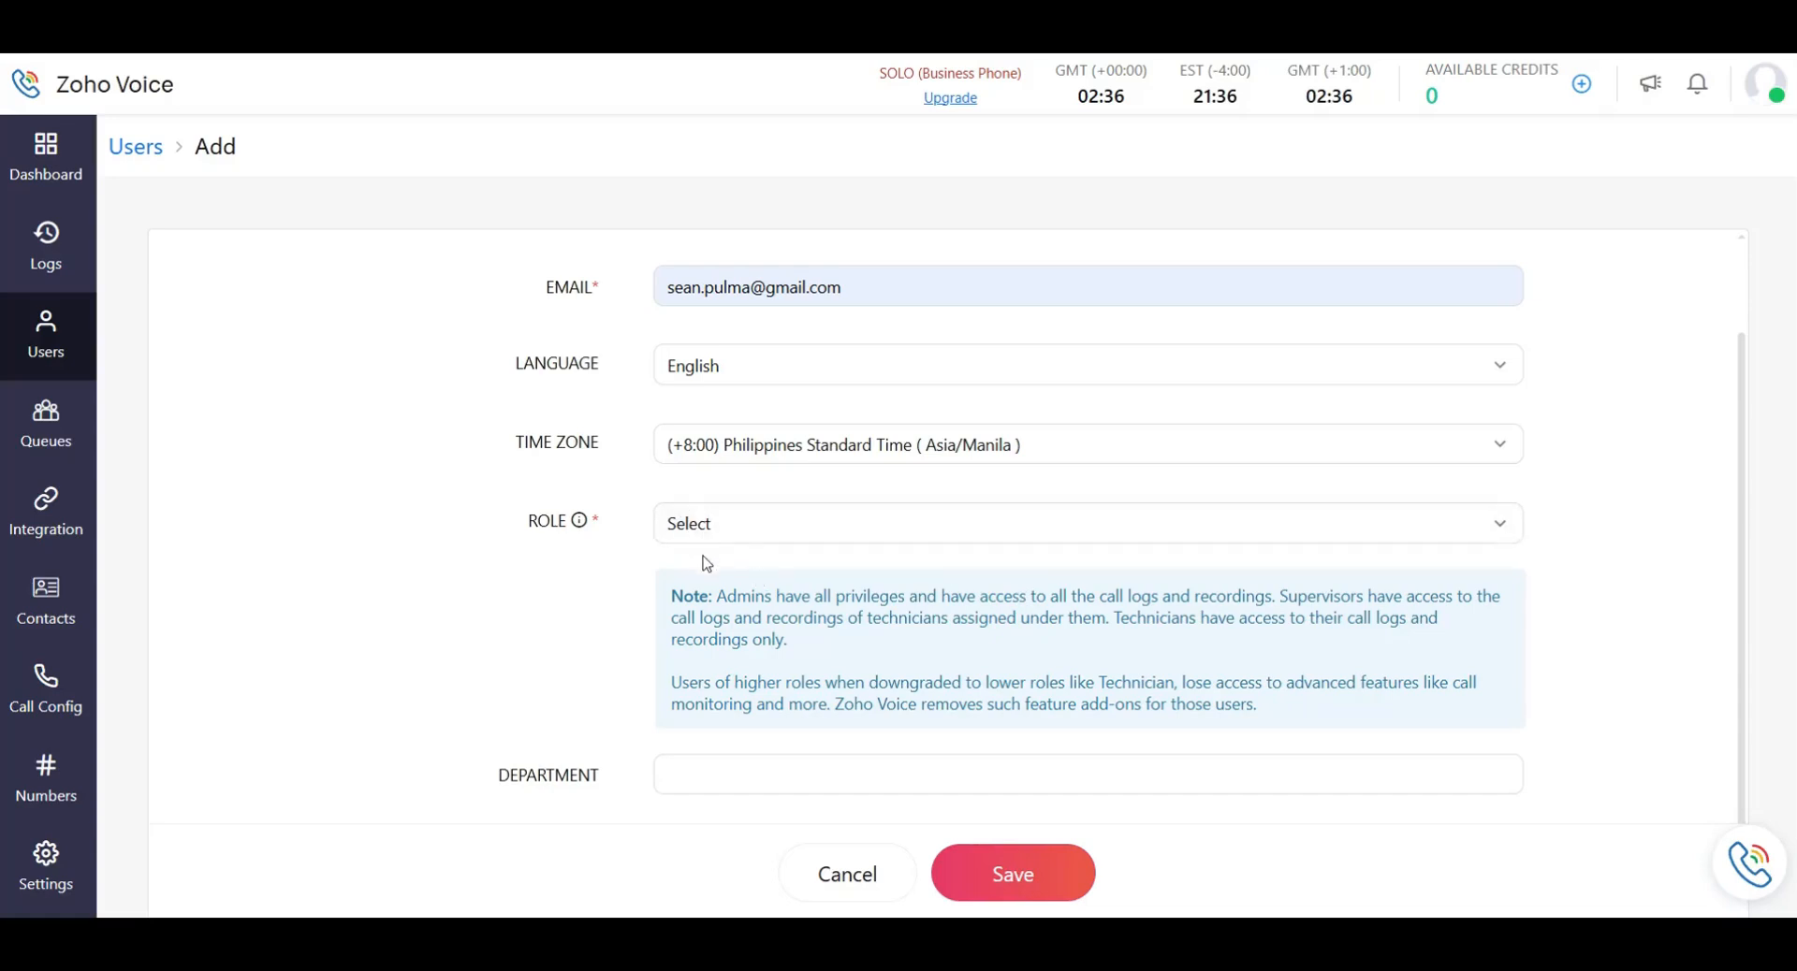
# Check the roles once more, then cancel the new user without saving.
pyautogui.click(745, 538)
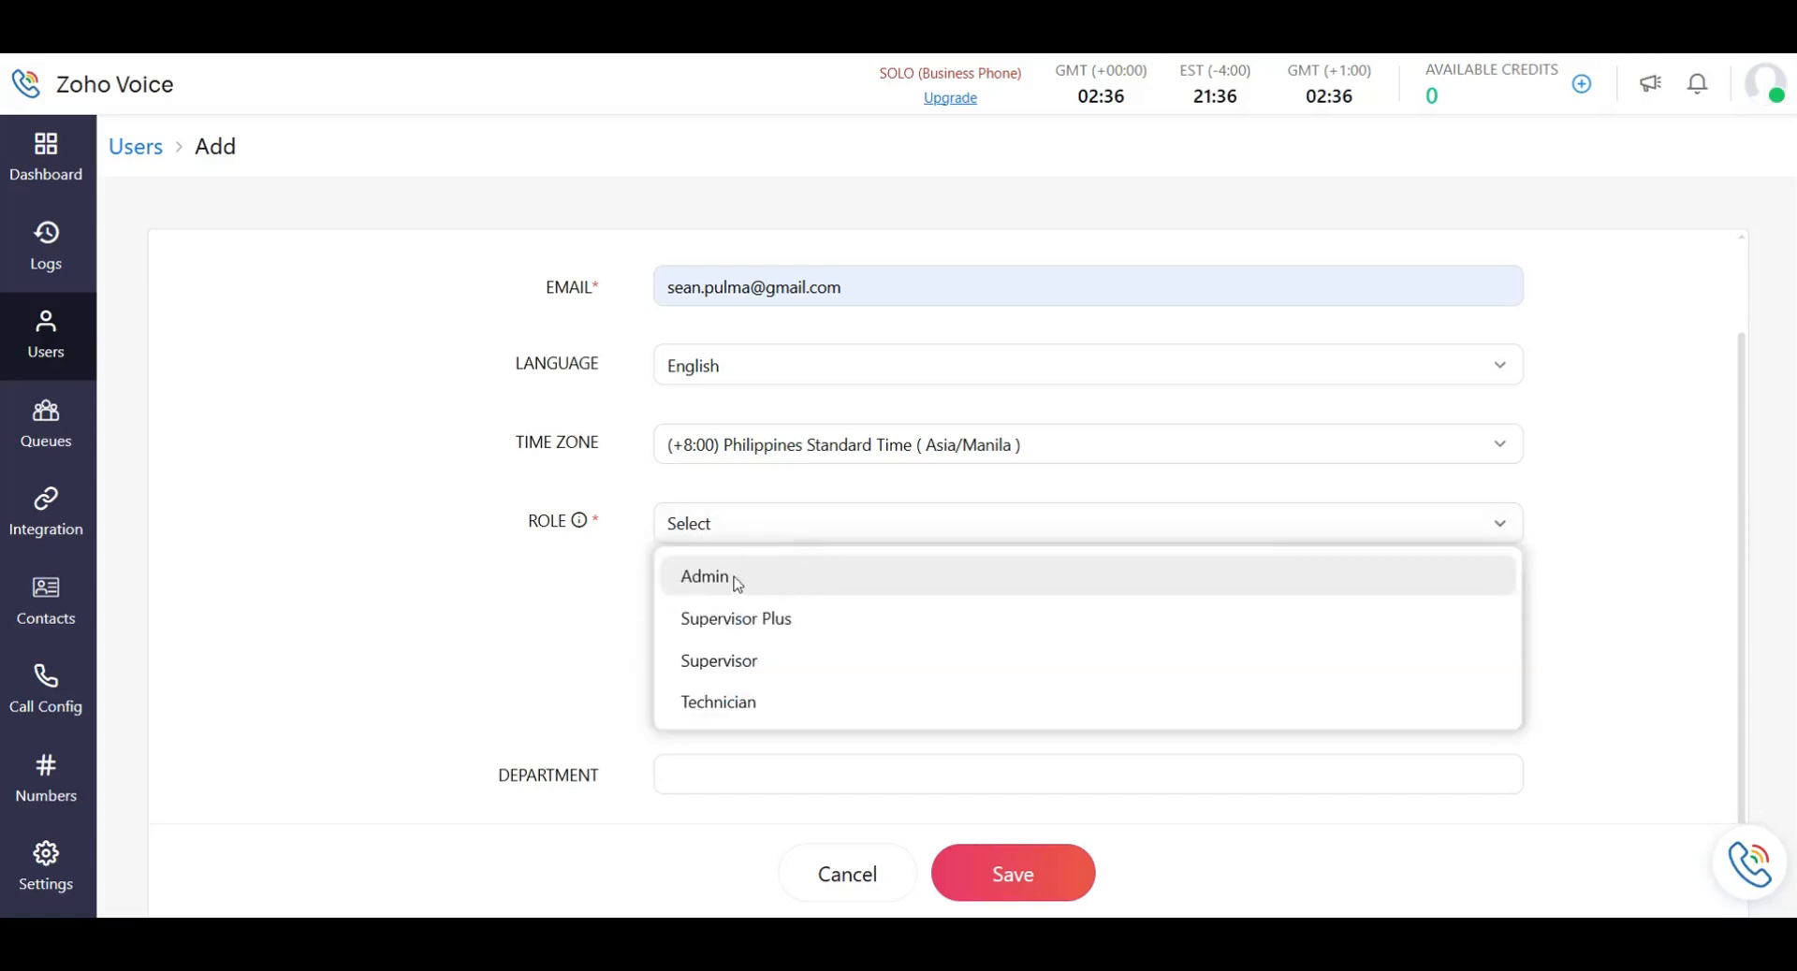
pyautogui.click(745, 534)
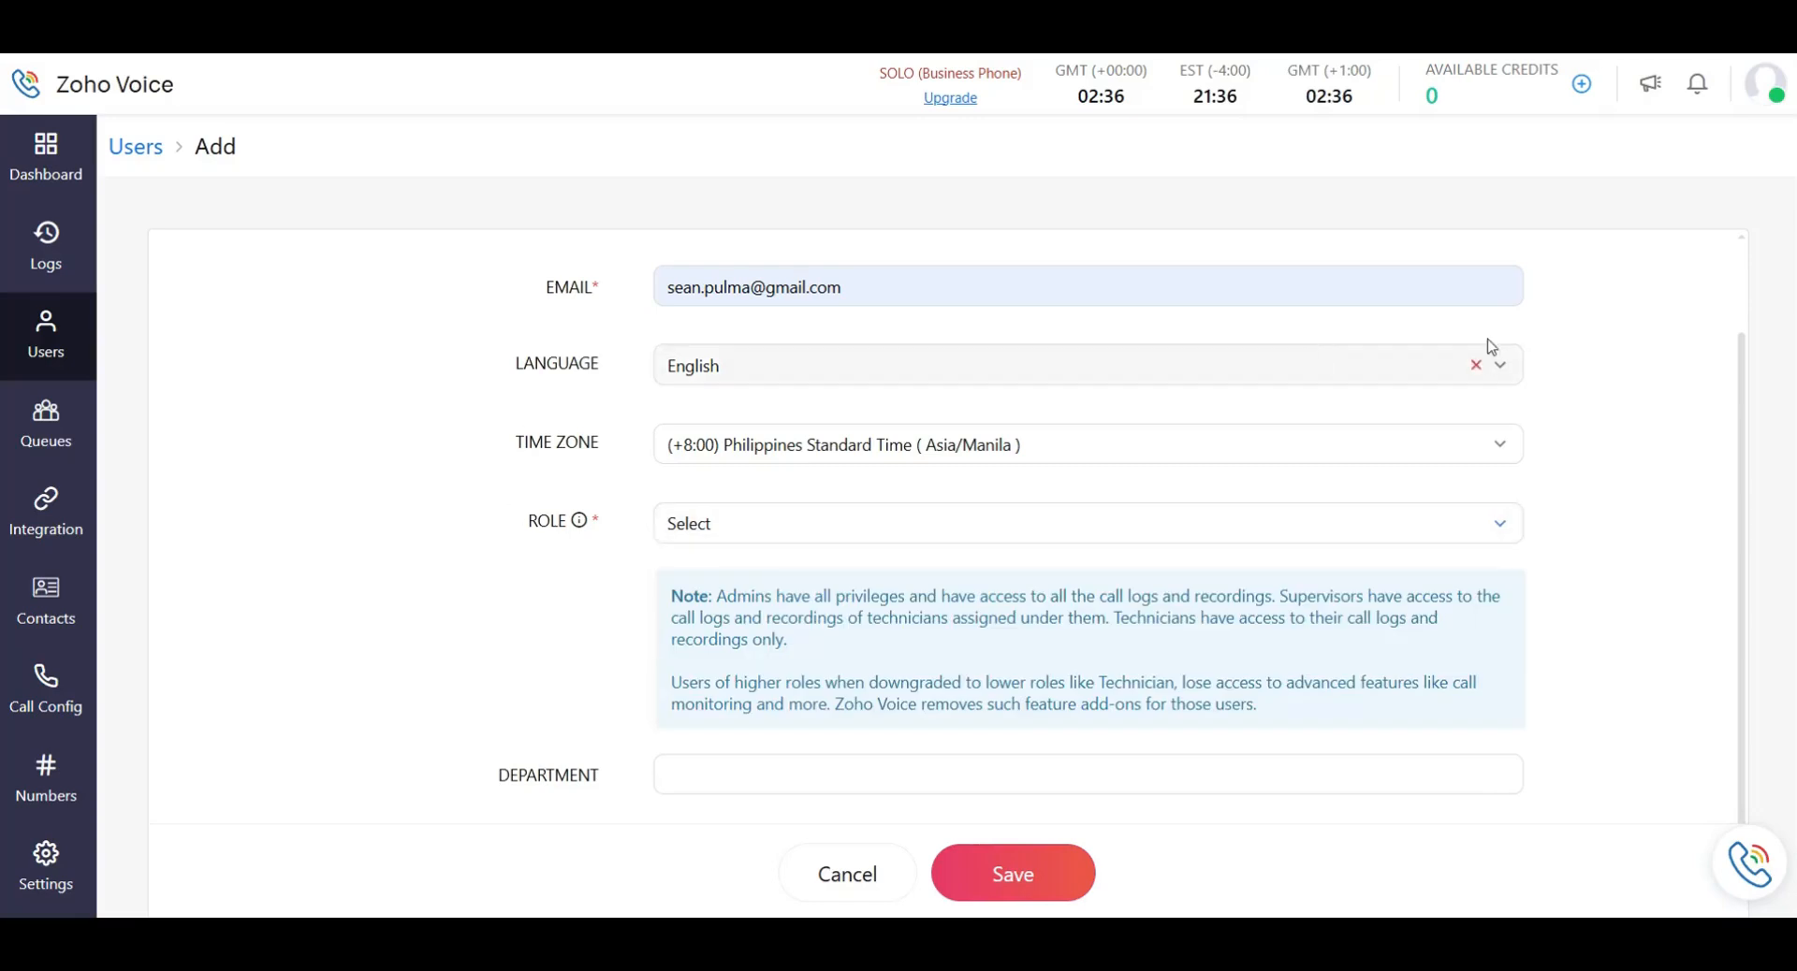
pyautogui.click(864, 884)
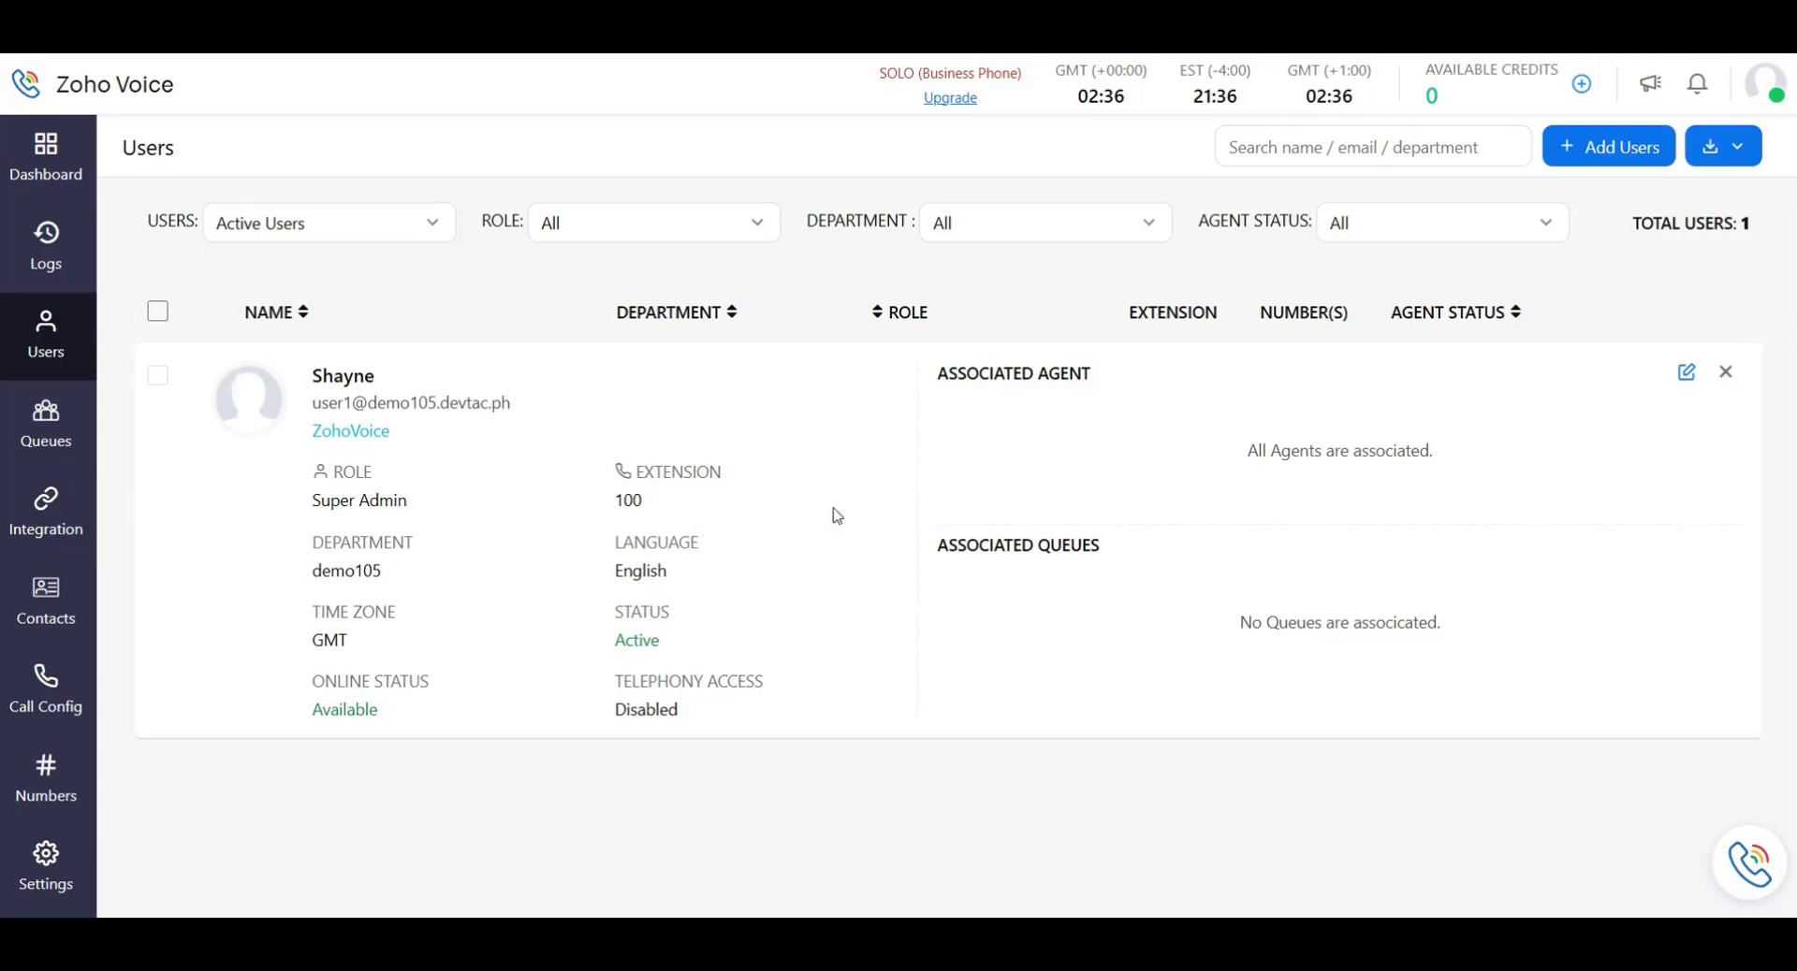
pyautogui.click(1604, 146)
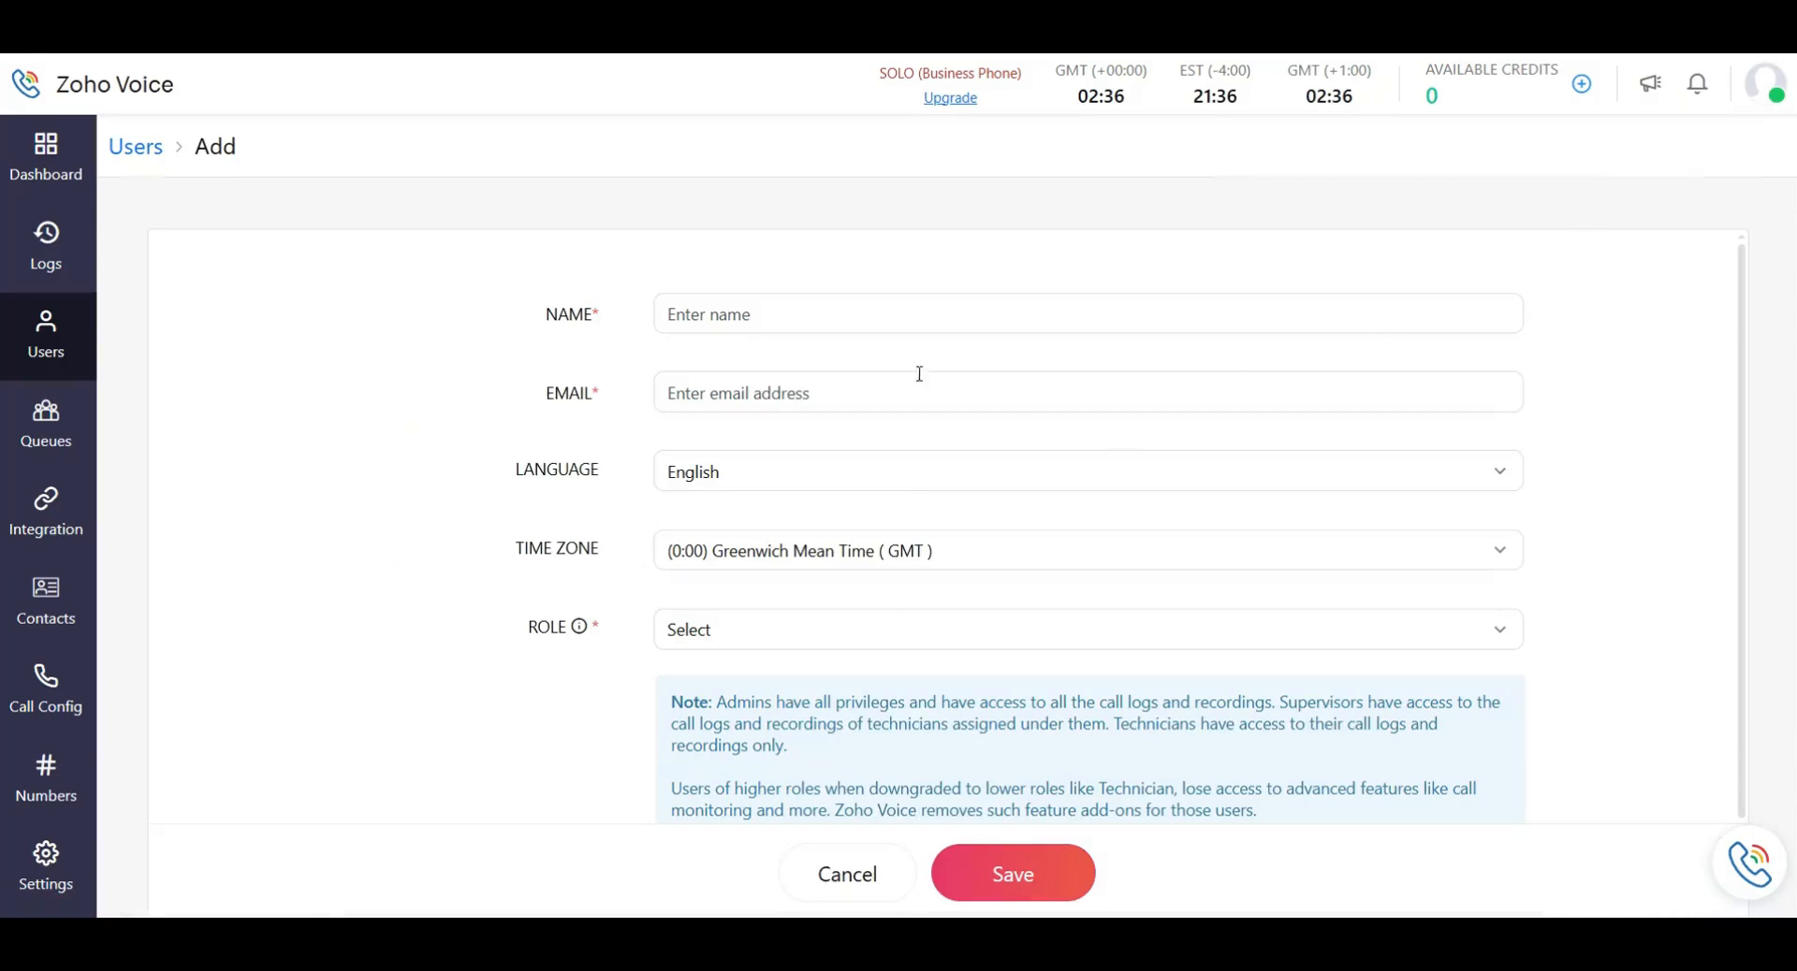
pyautogui.scroll(-1, 729, 463)
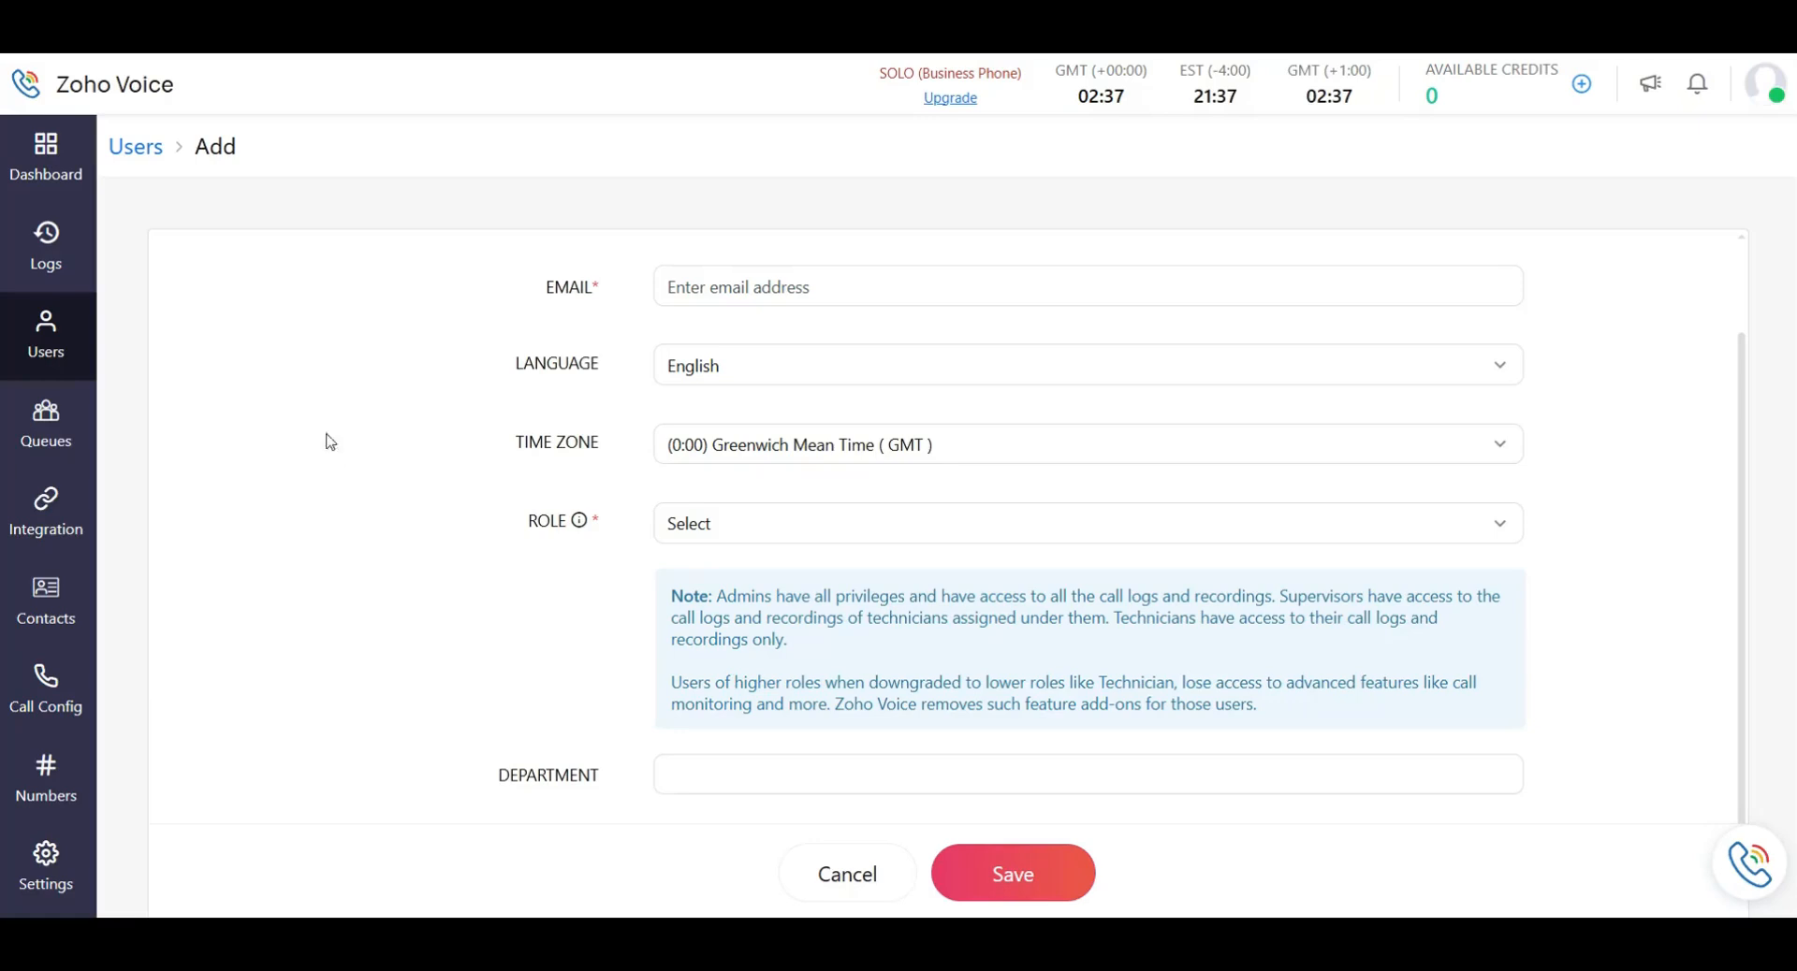
pyautogui.click(74, 365)
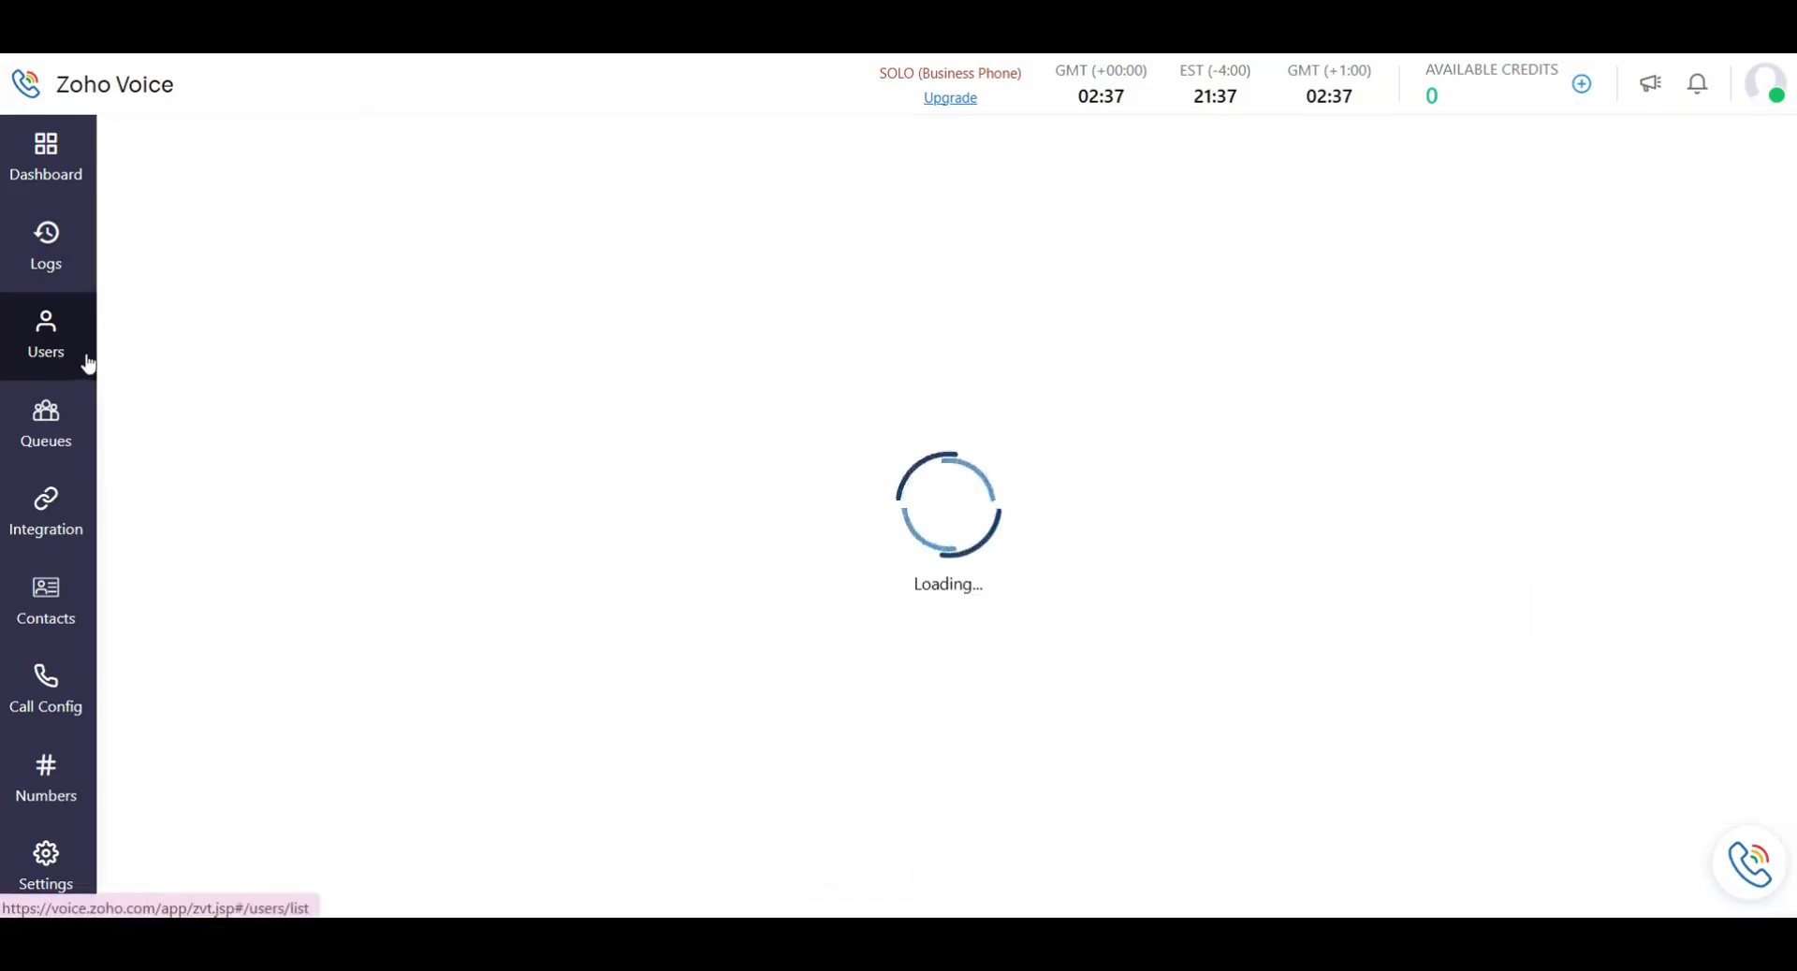
pyautogui.click(415, 241)
pyautogui.click(415, 242)
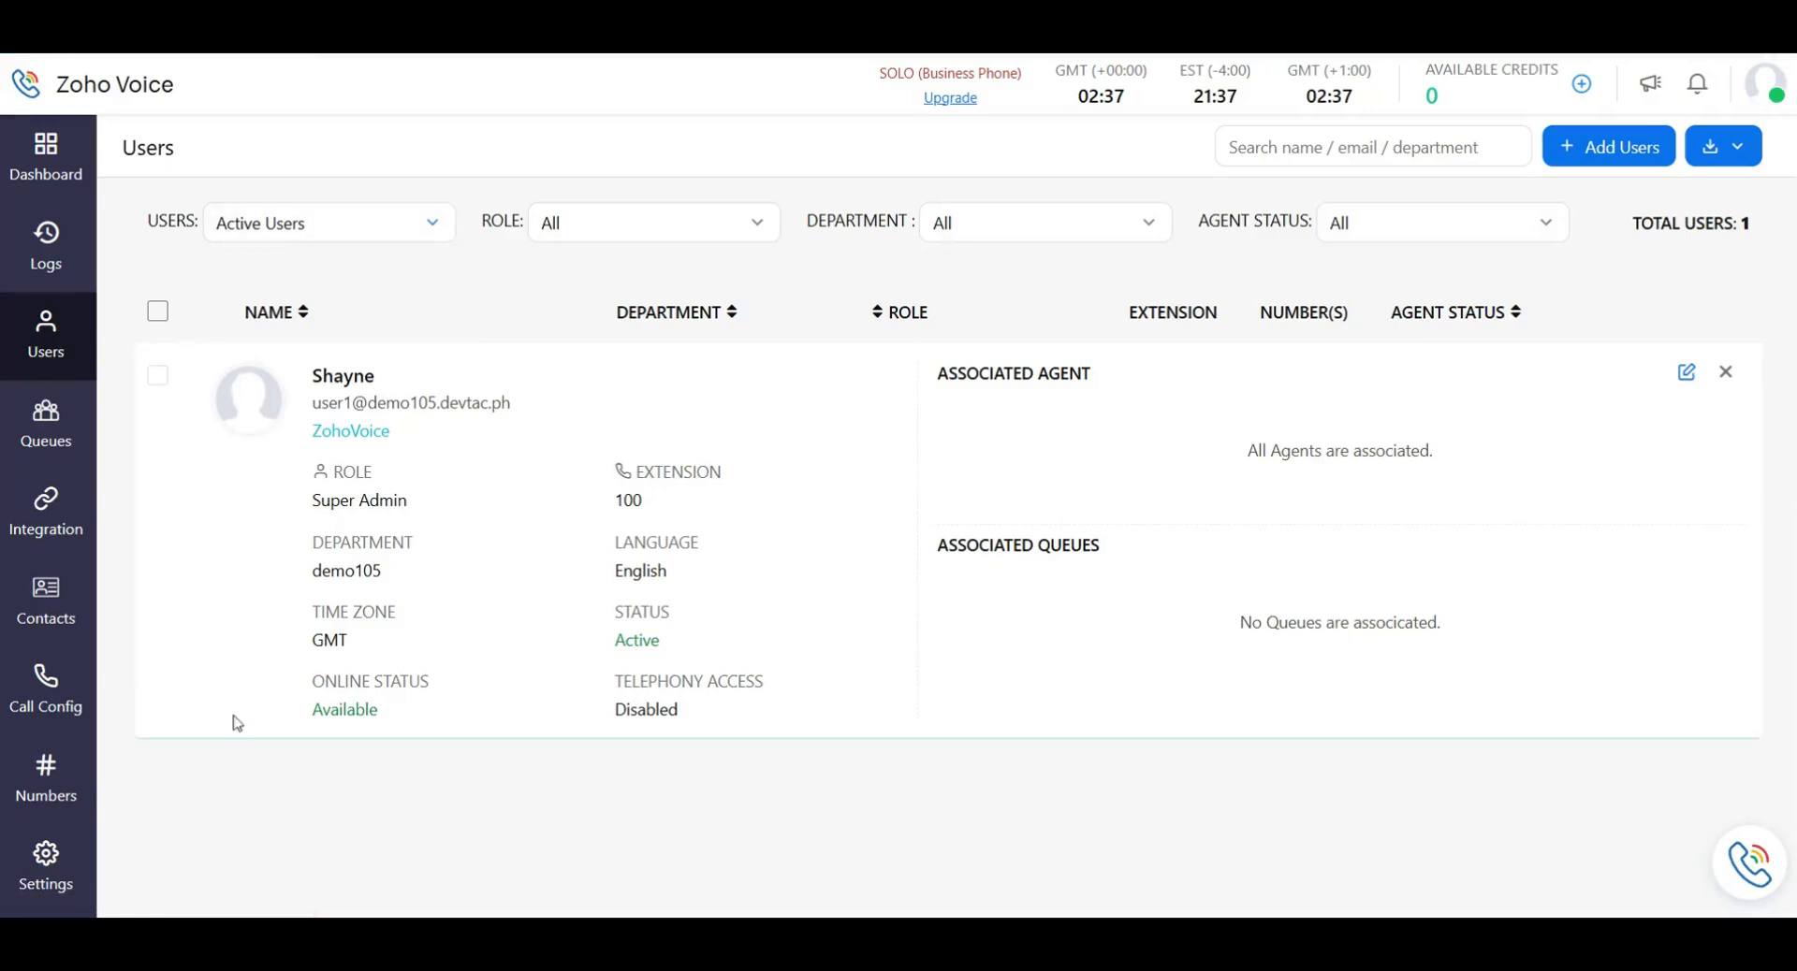
# Visit the account settings profile page and the dashboard.
pyautogui.click(46, 859)
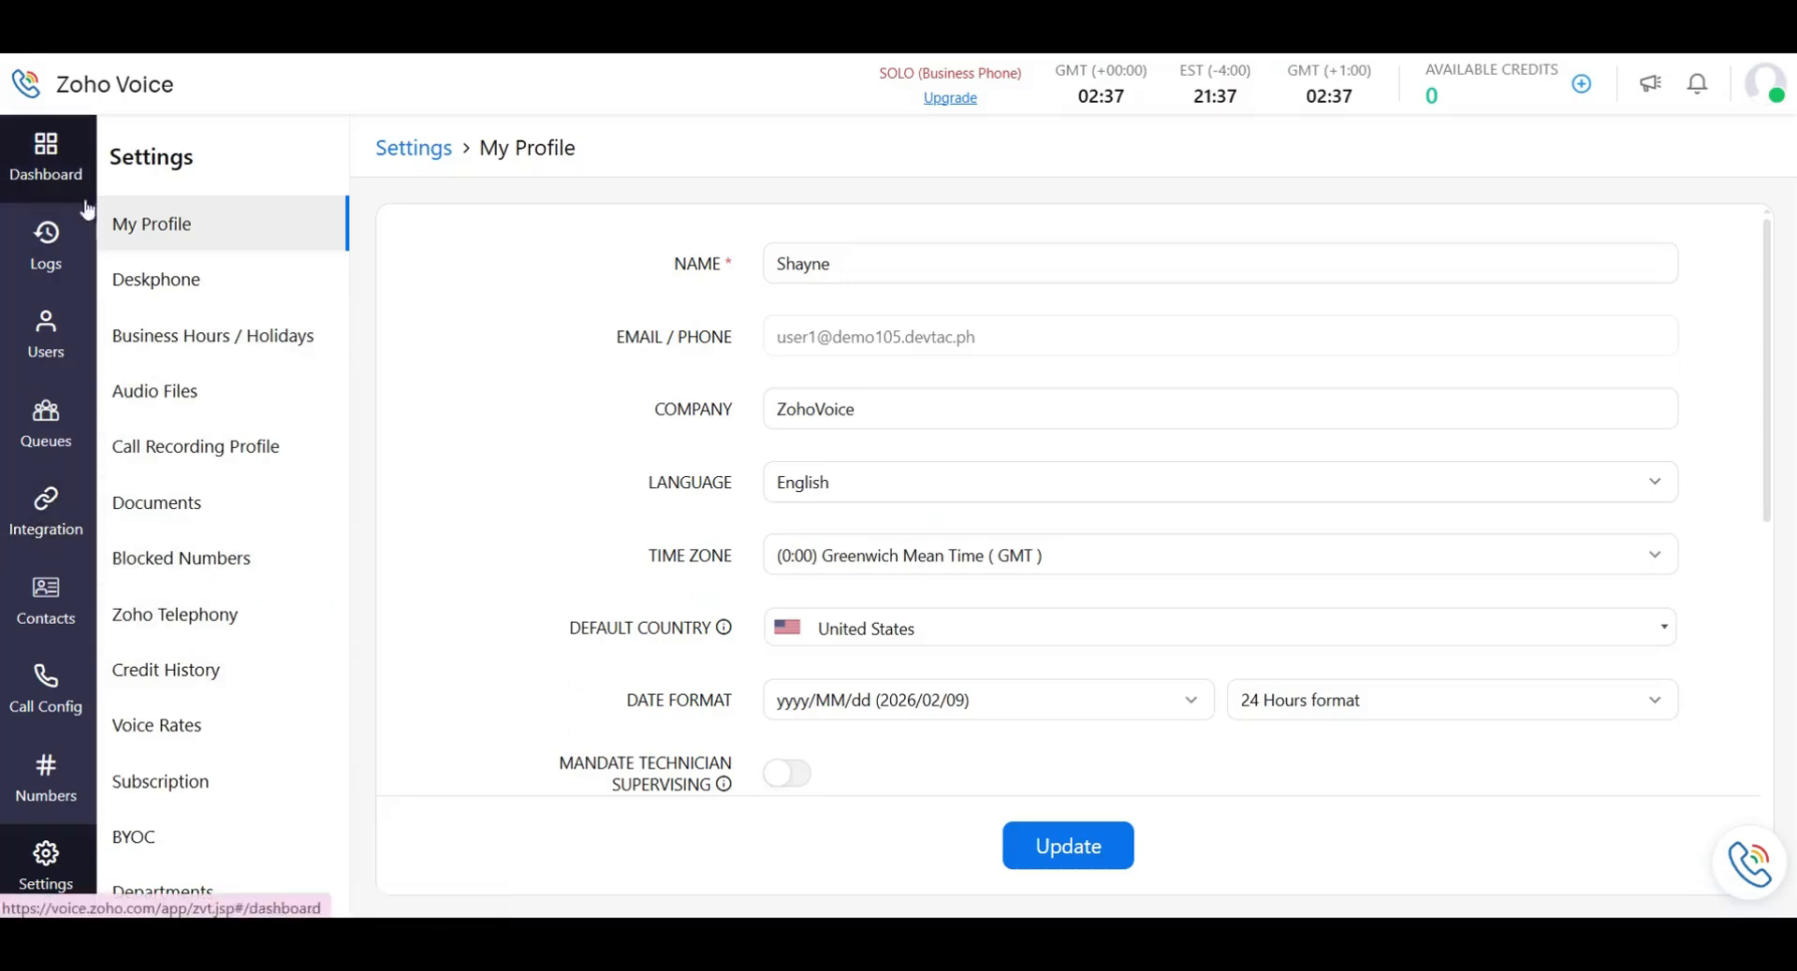
pyautogui.click(38, 189)
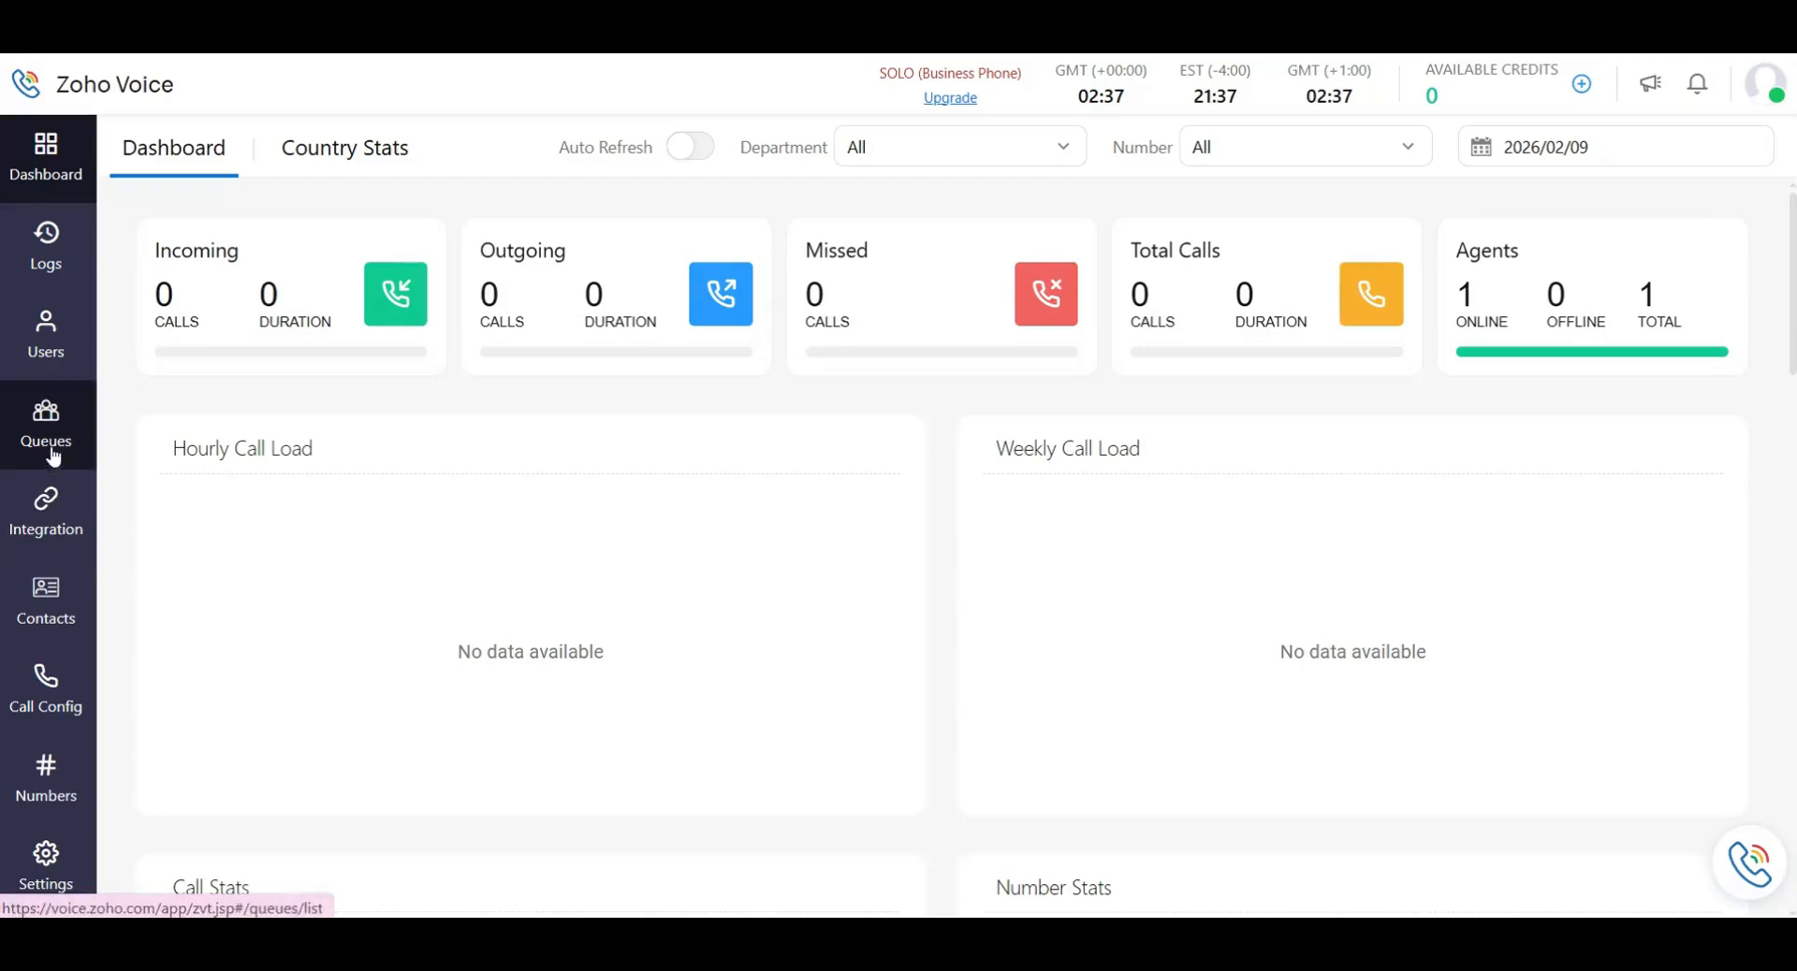
pyautogui.click(58, 892)
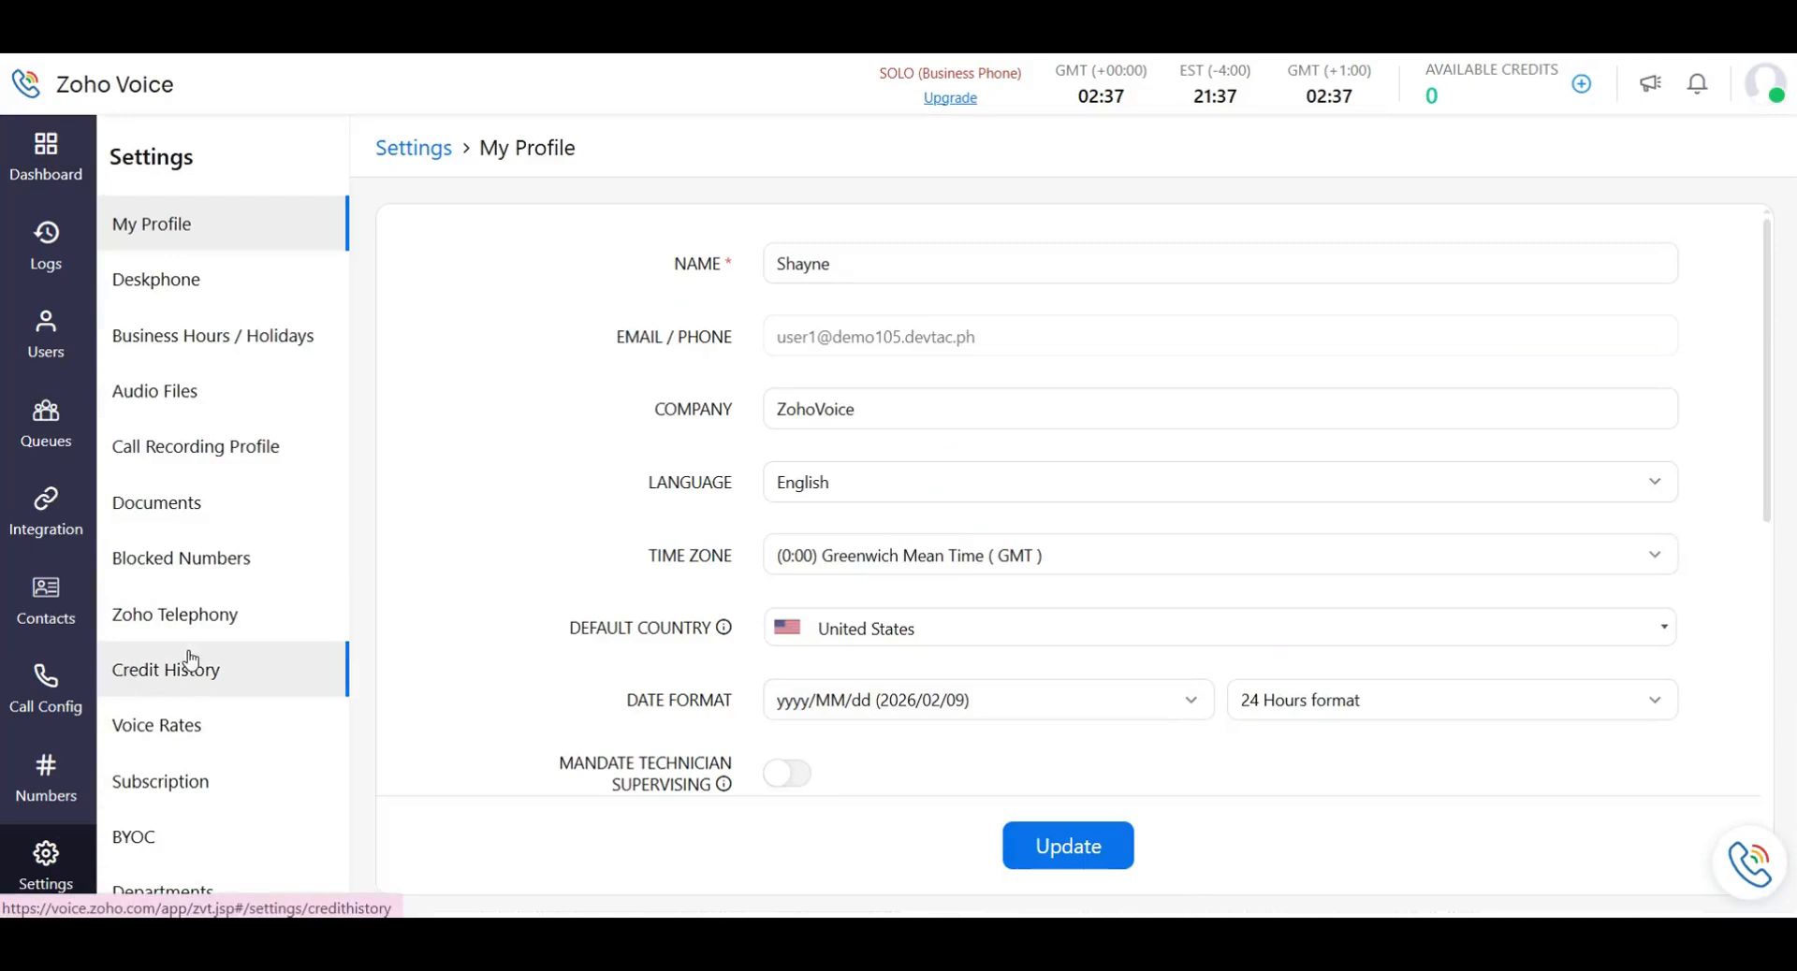
# Reopen the Add User form to view its role choices, then go to the call logs.
pyautogui.click(54, 342)
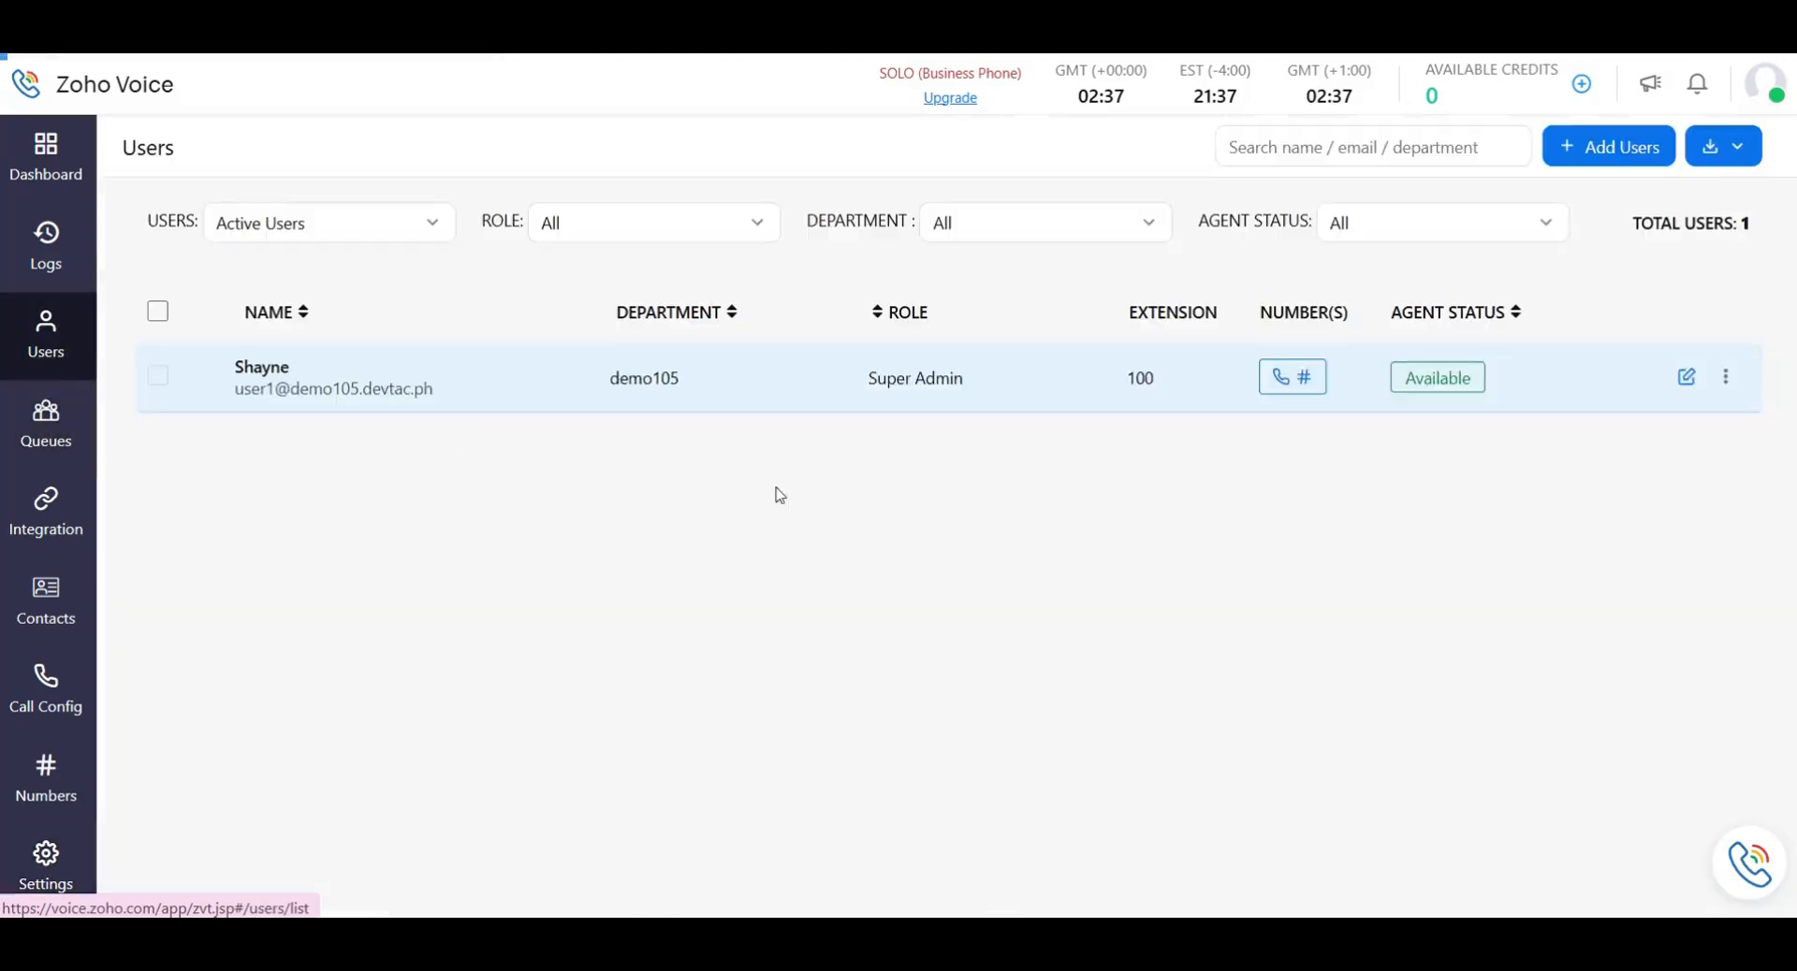
pyautogui.click(477, 402)
pyautogui.click(1608, 149)
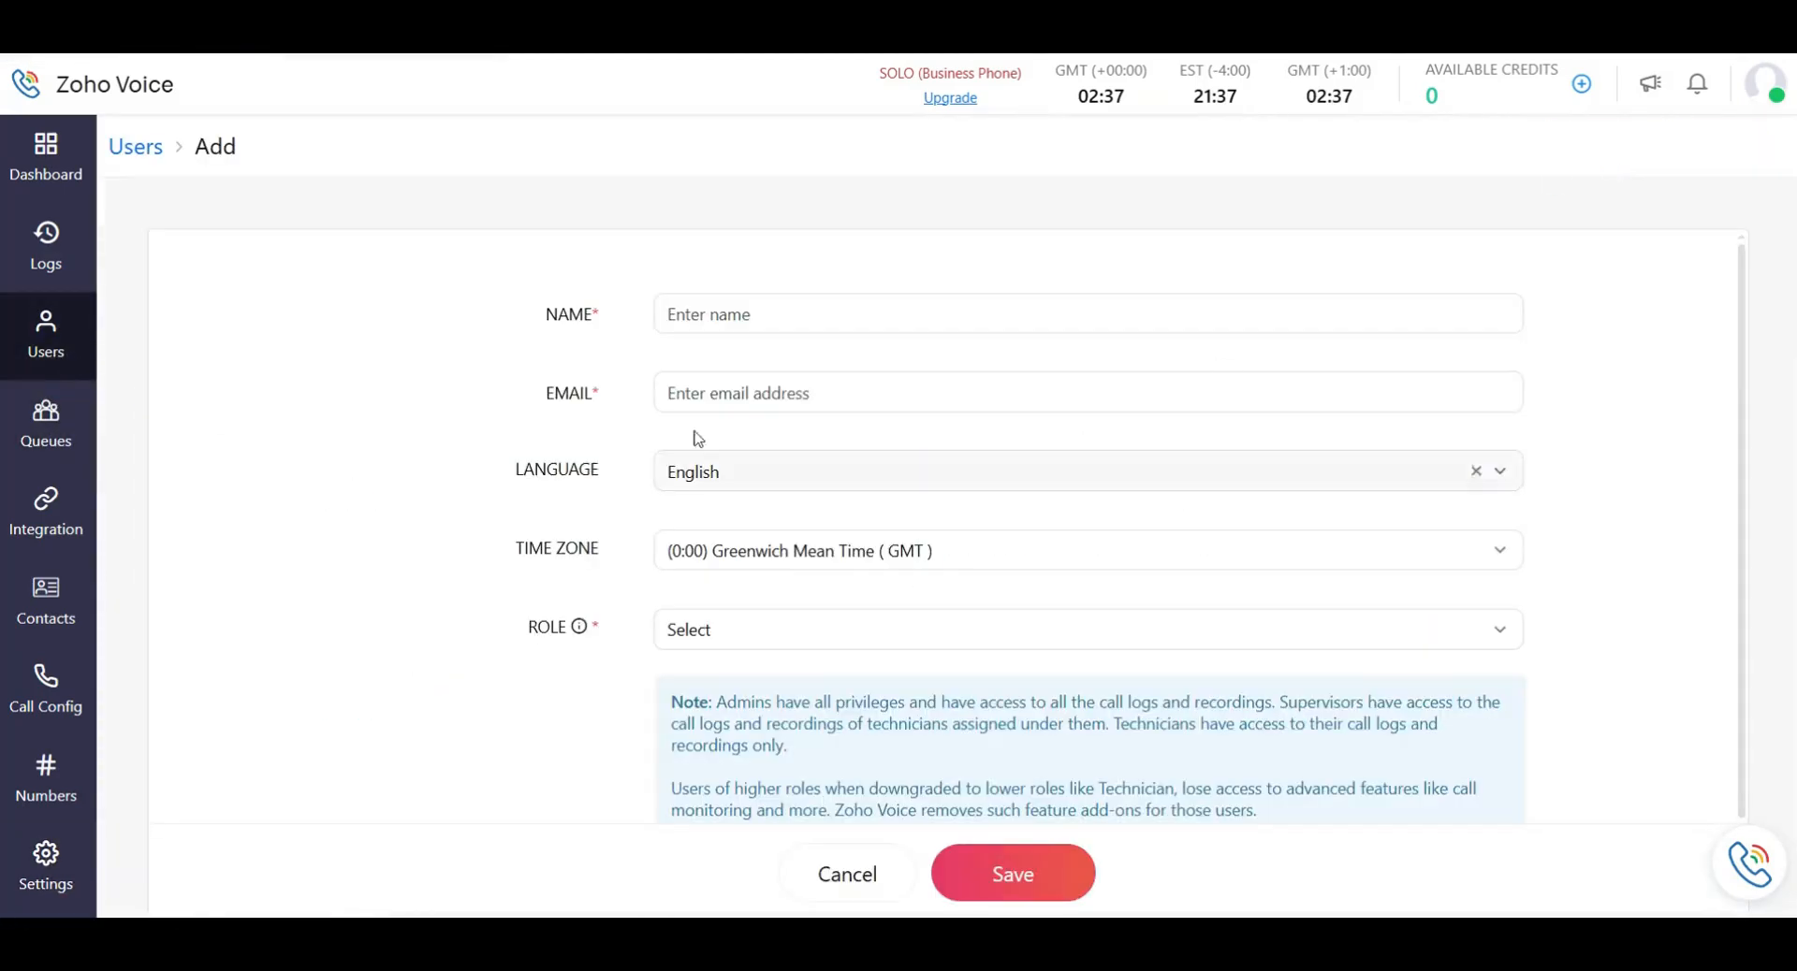
pyautogui.scroll(-1, 856, 513)
pyautogui.click(744, 532)
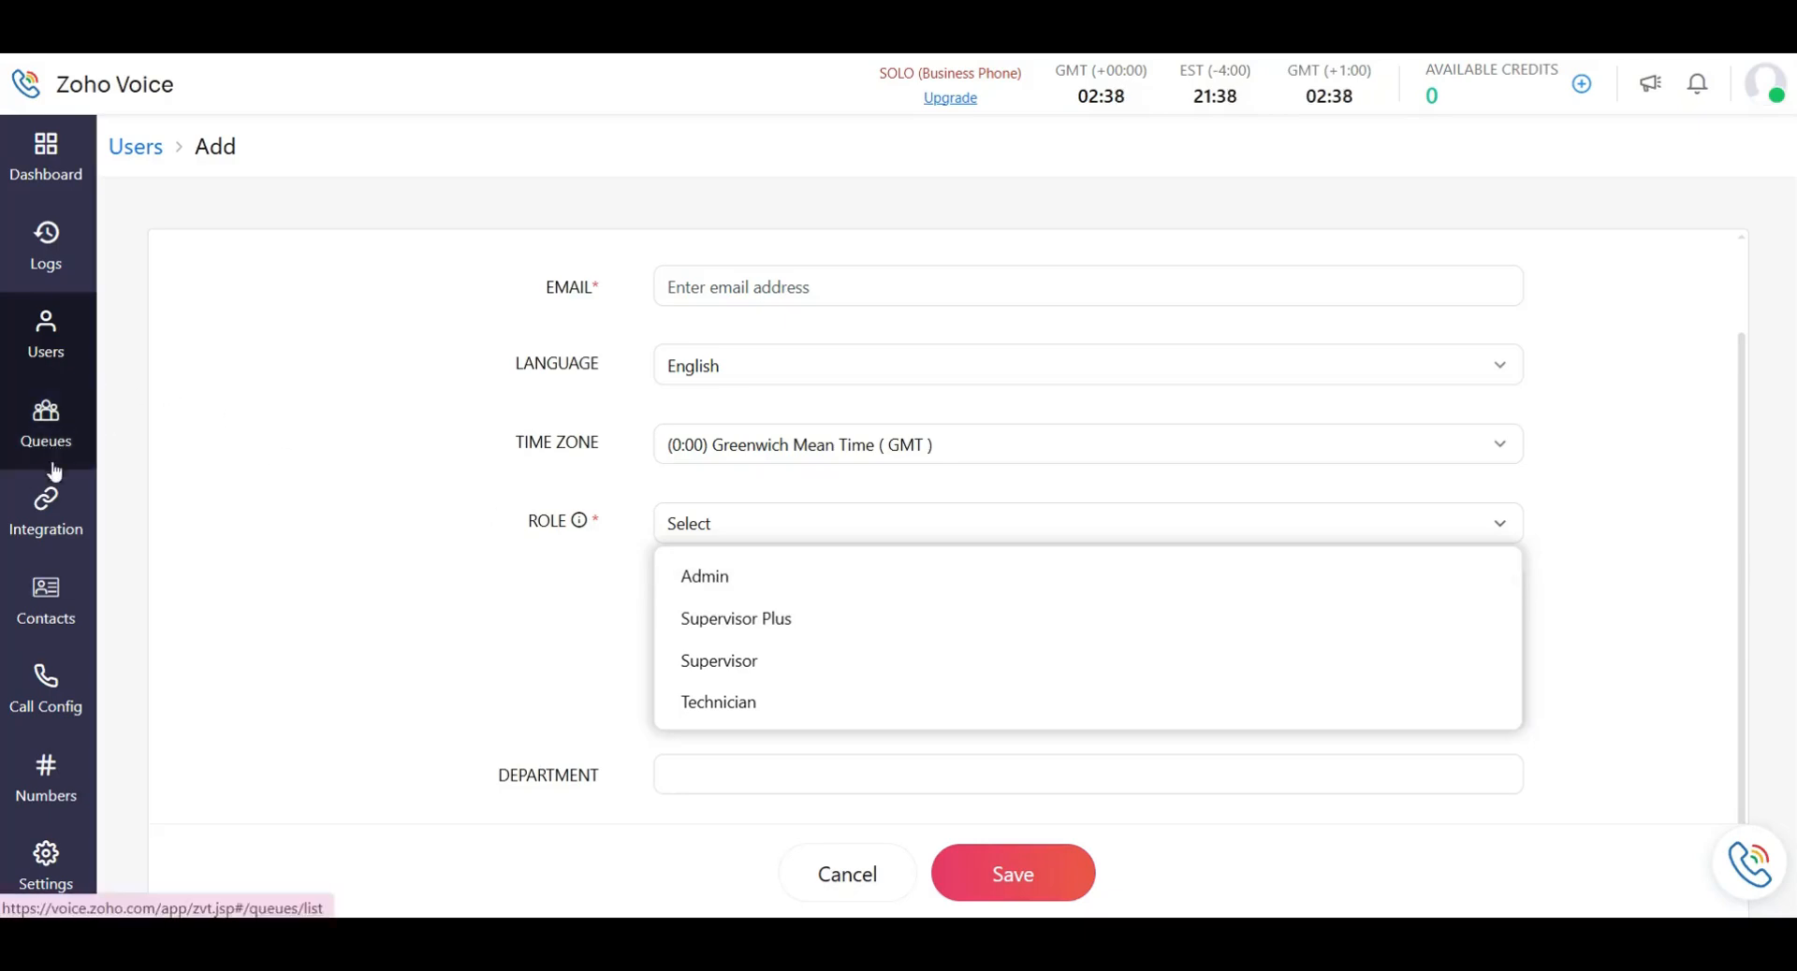
pyautogui.click(46, 245)
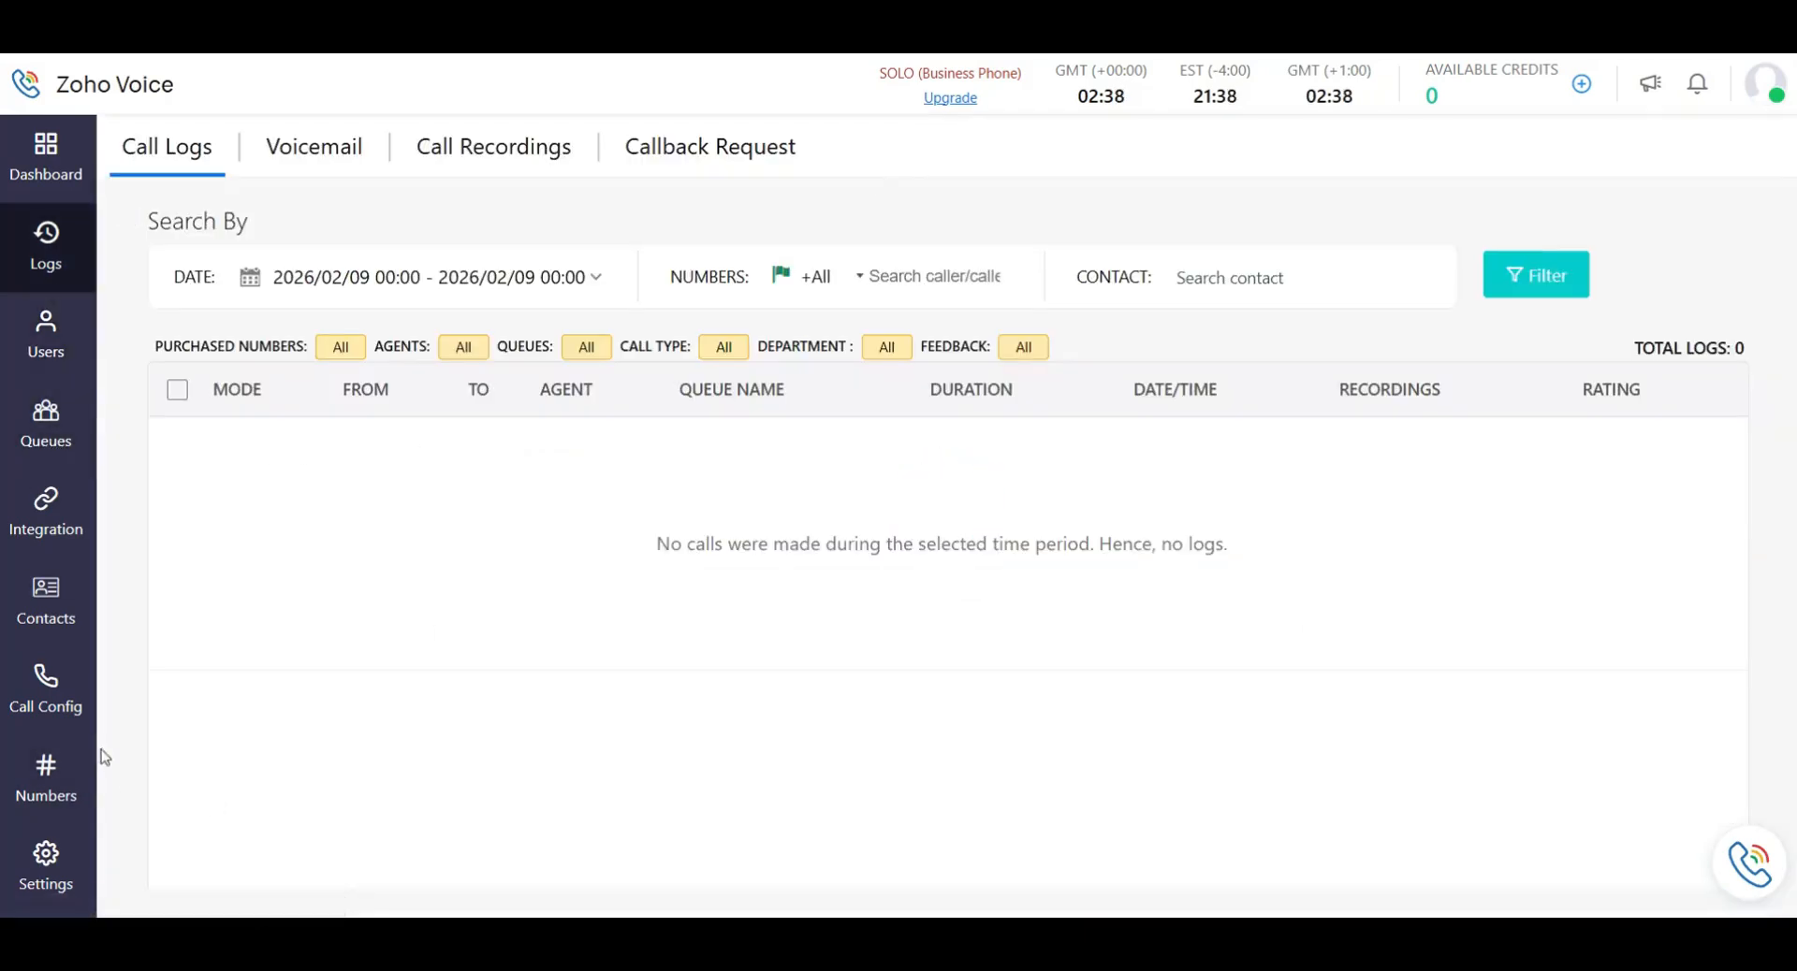
# View the empty Call Recordings and Call Logs, then return to Users to add a user.
pyautogui.click(465, 162)
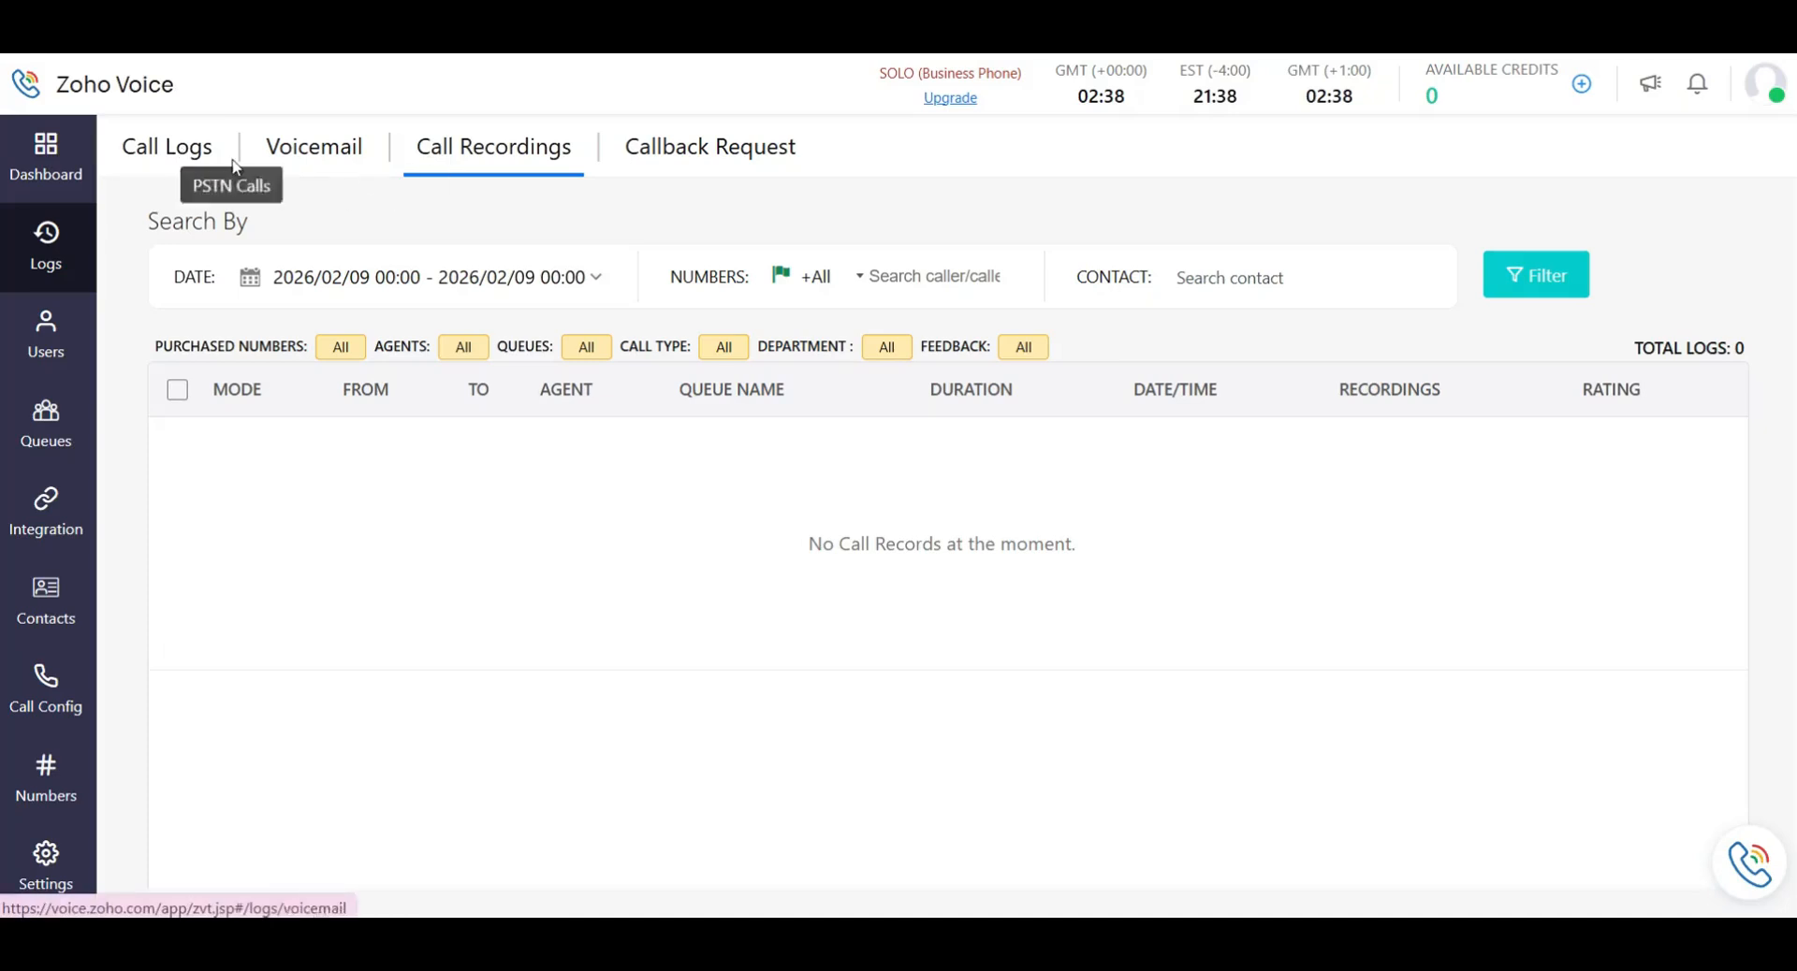
pyautogui.click(168, 152)
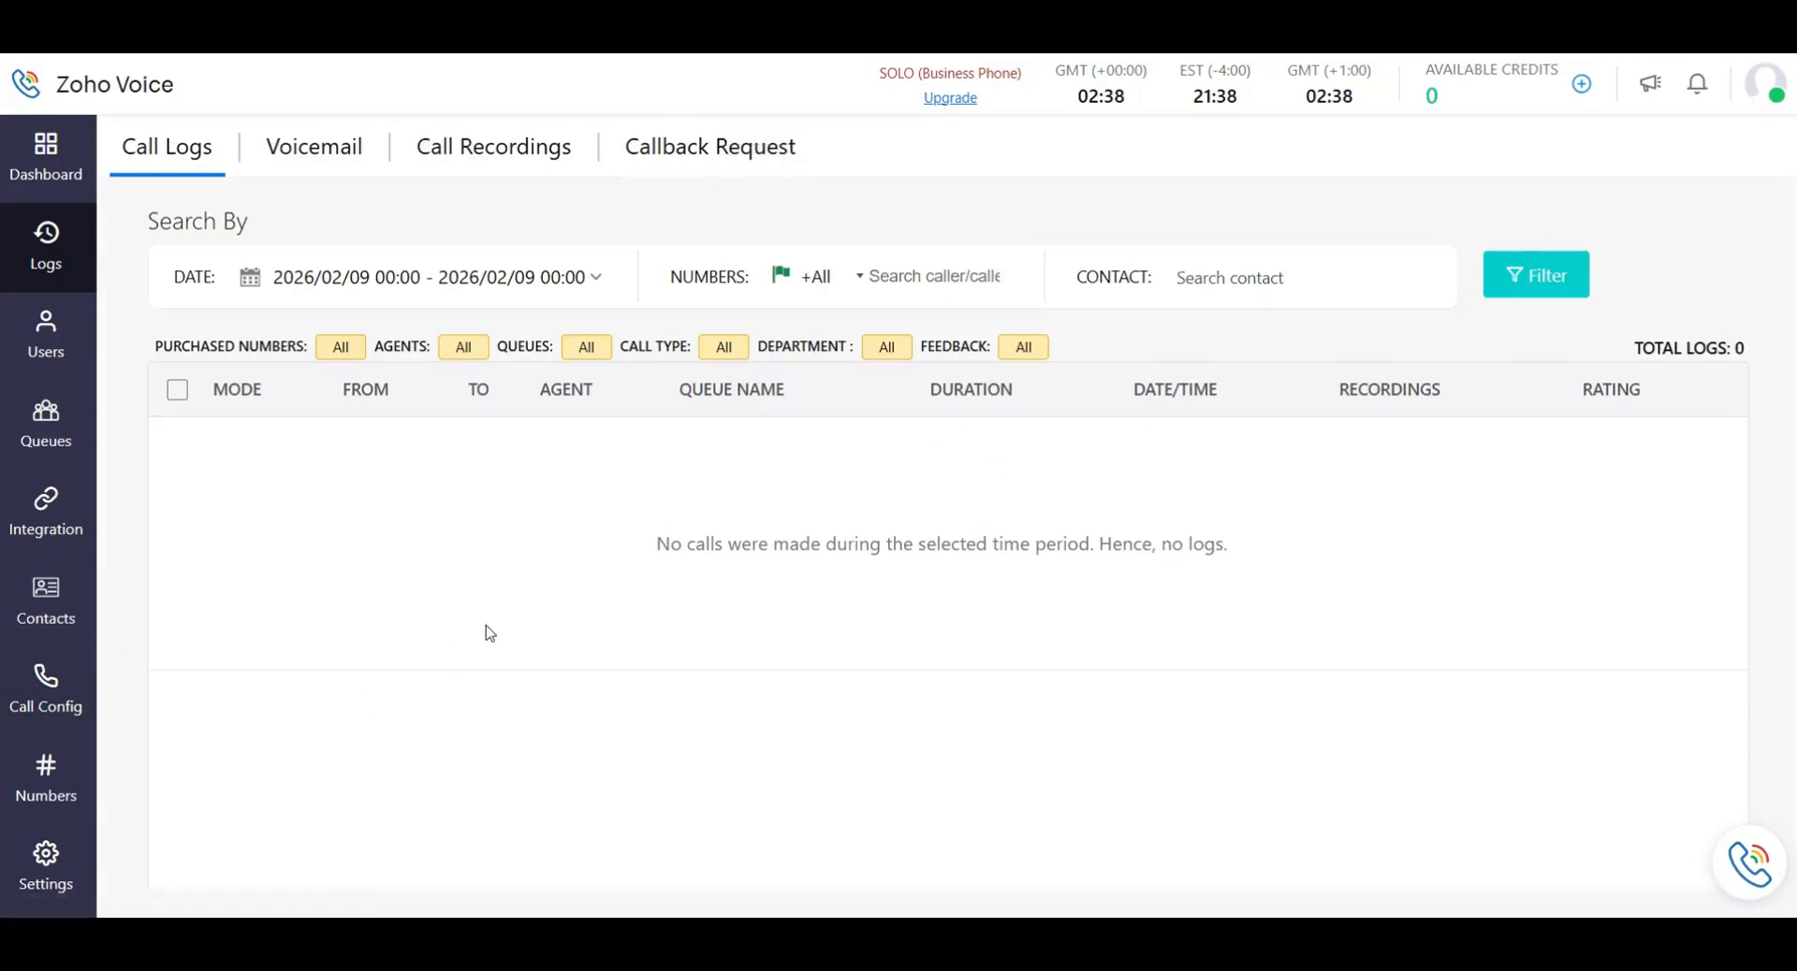
pyautogui.click(46, 335)
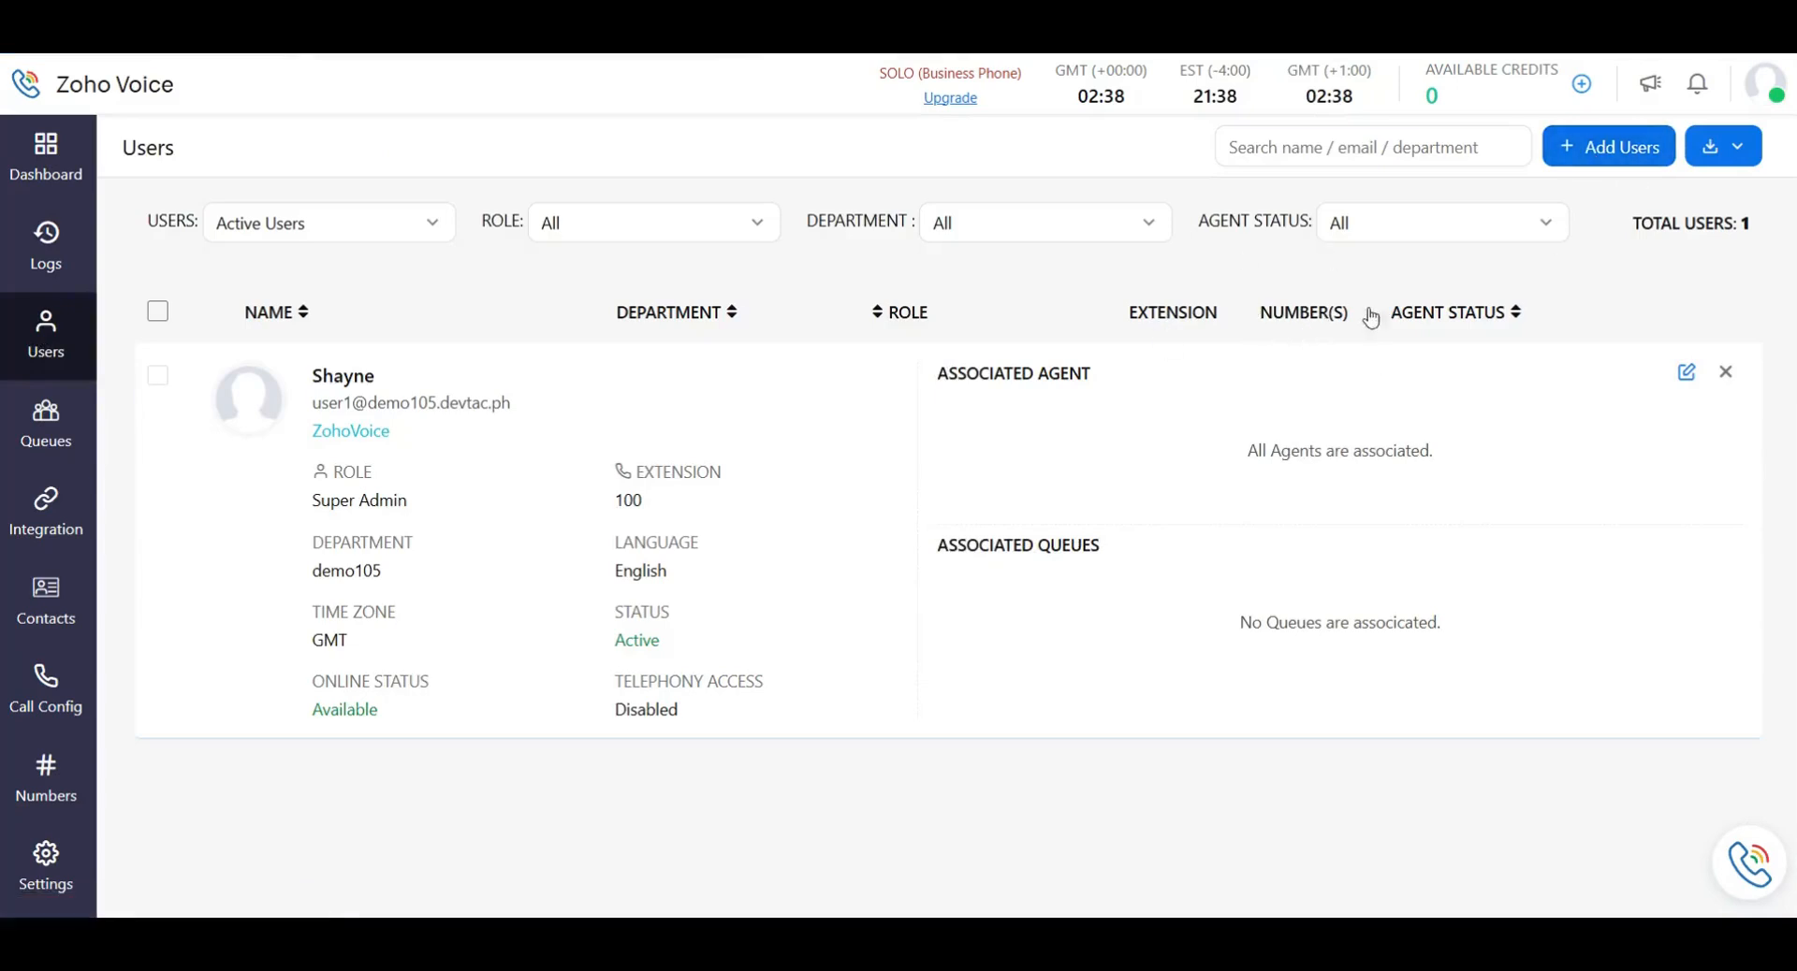
pyautogui.click(1606, 148)
# Show the role choices Admin, Supervisor Plus, Supervisor and Technician without picking one.
pyautogui.click(758, 631)
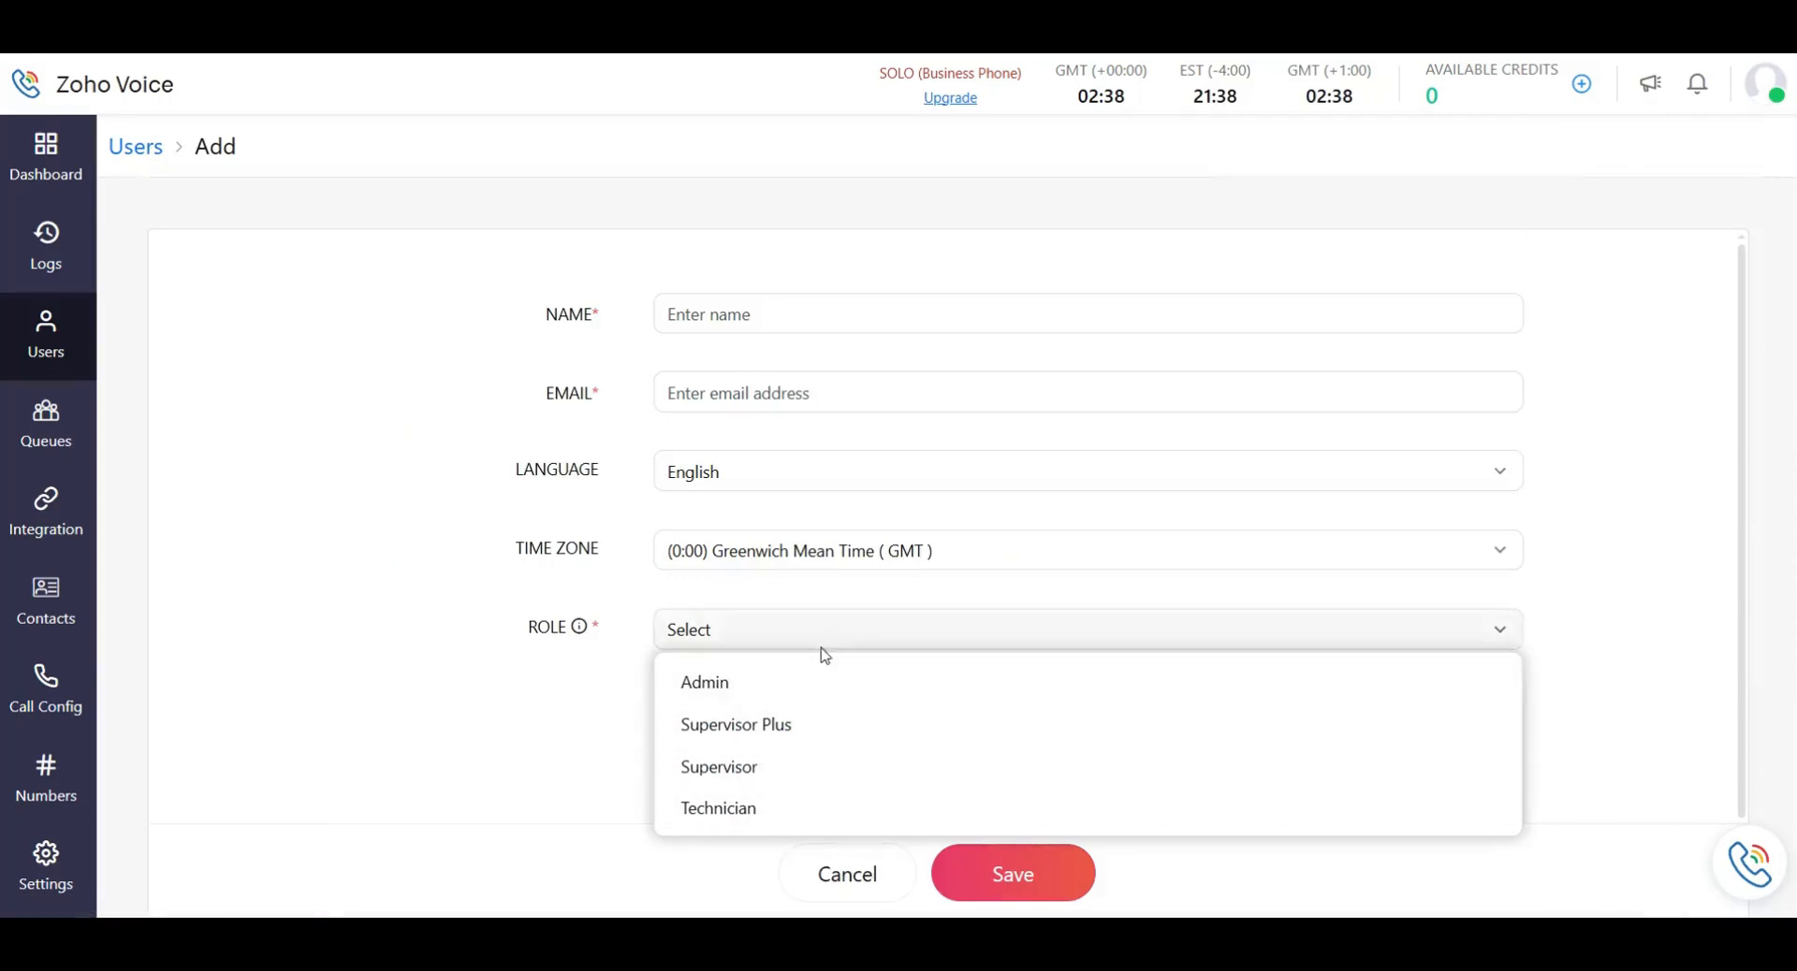
pyautogui.click(874, 643)
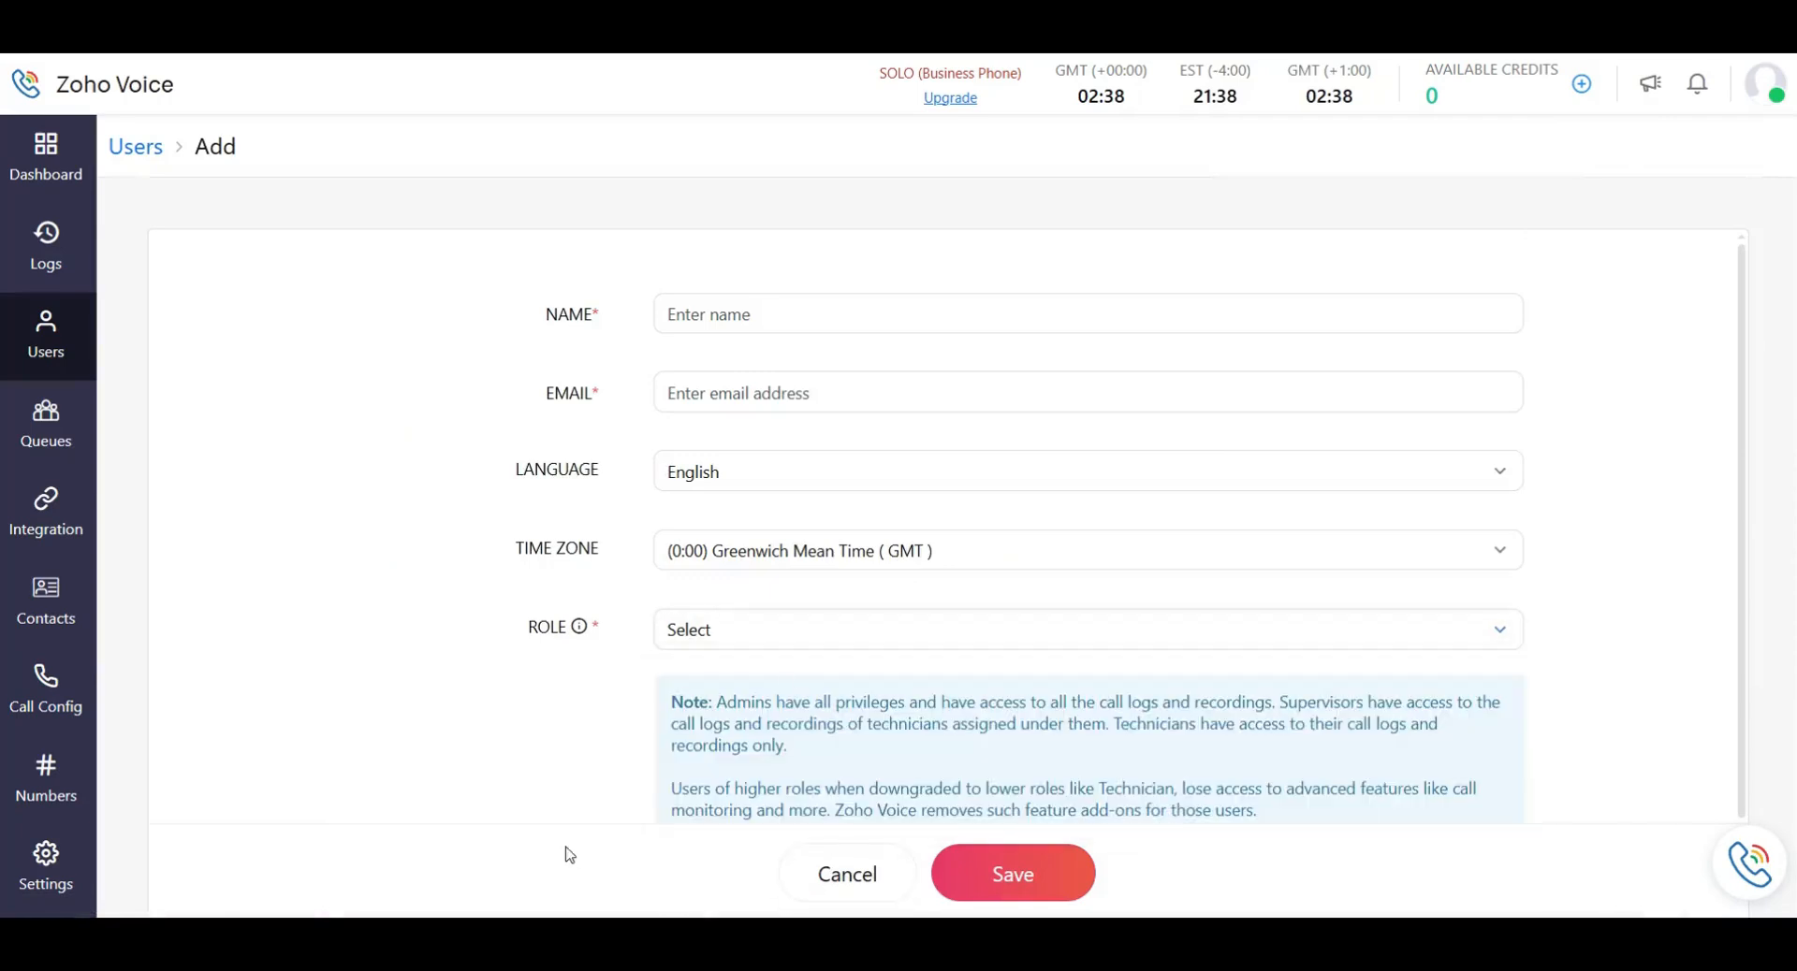
pyautogui.scroll(-1, 760, 642)
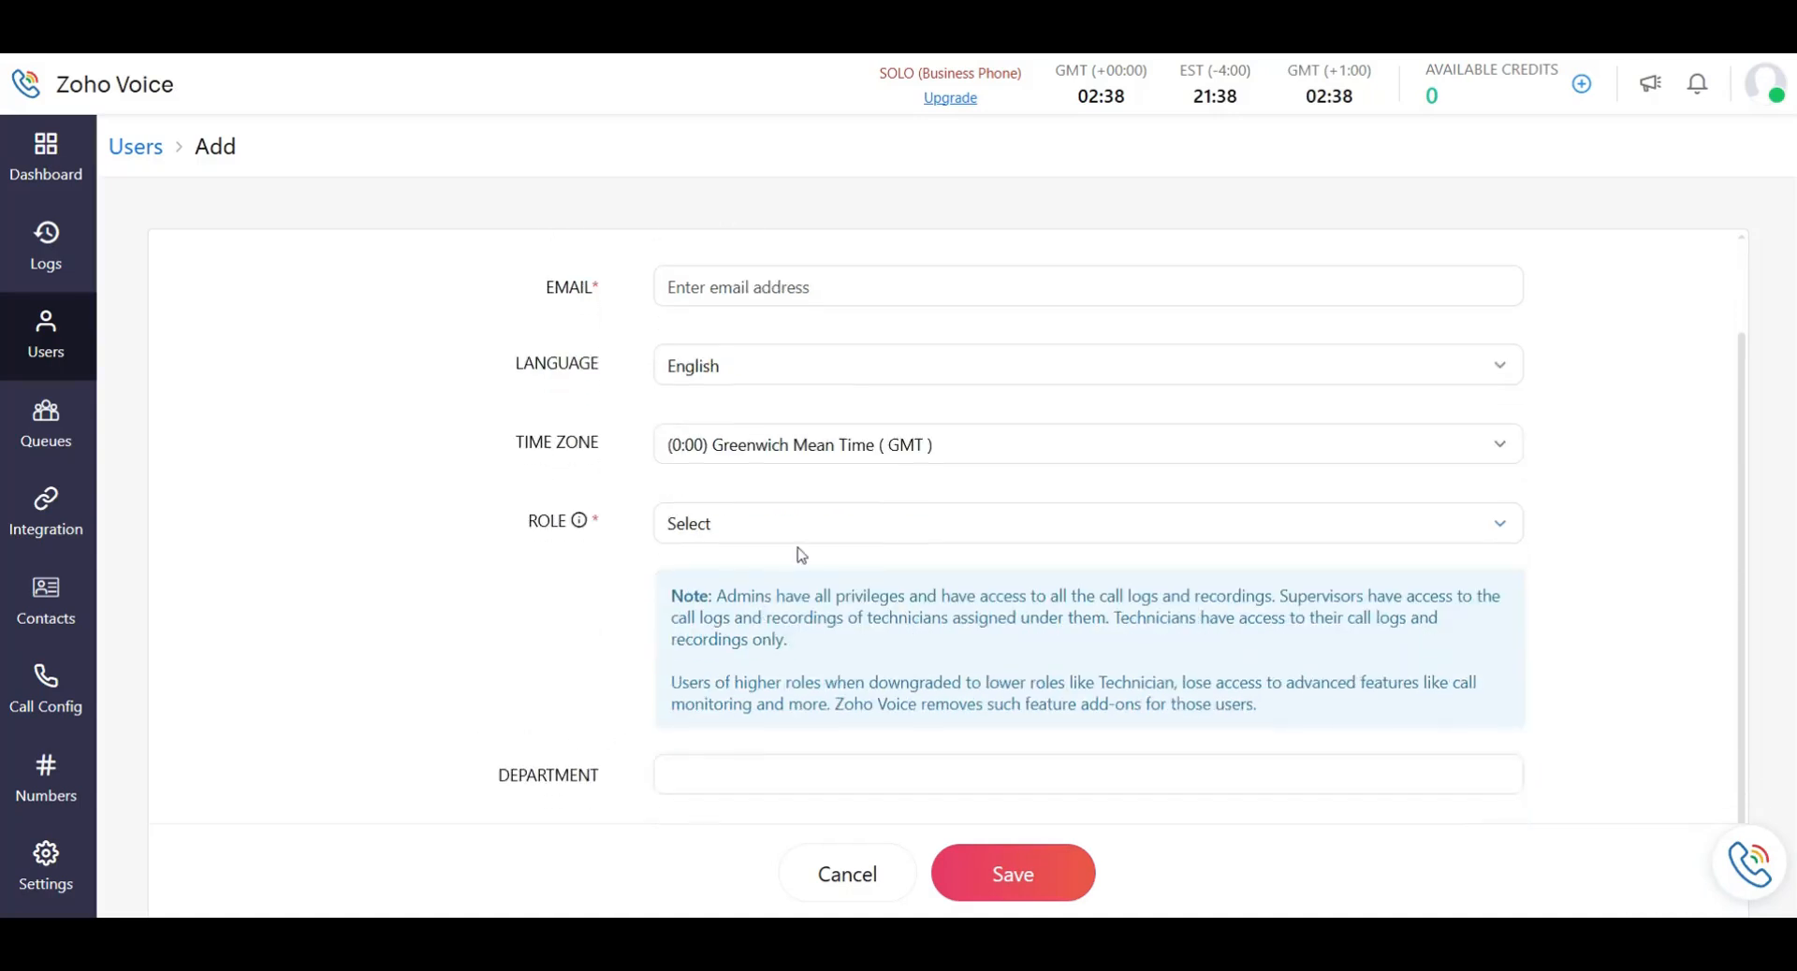
pyautogui.click(811, 532)
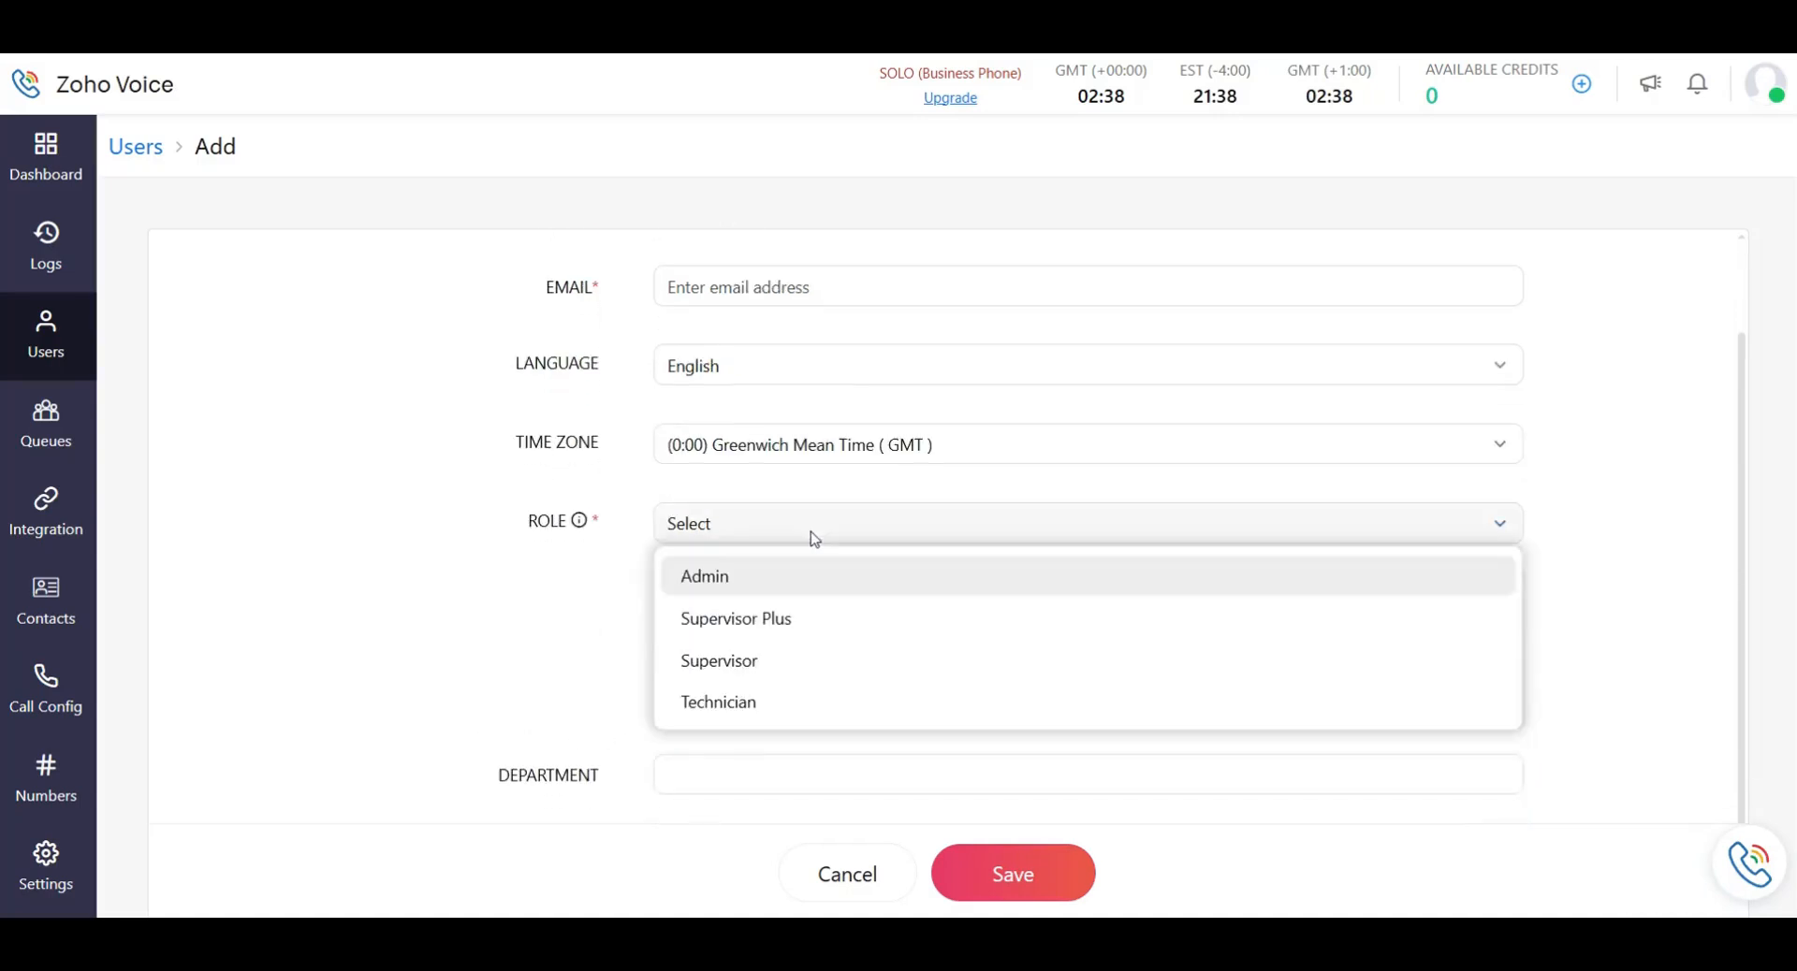
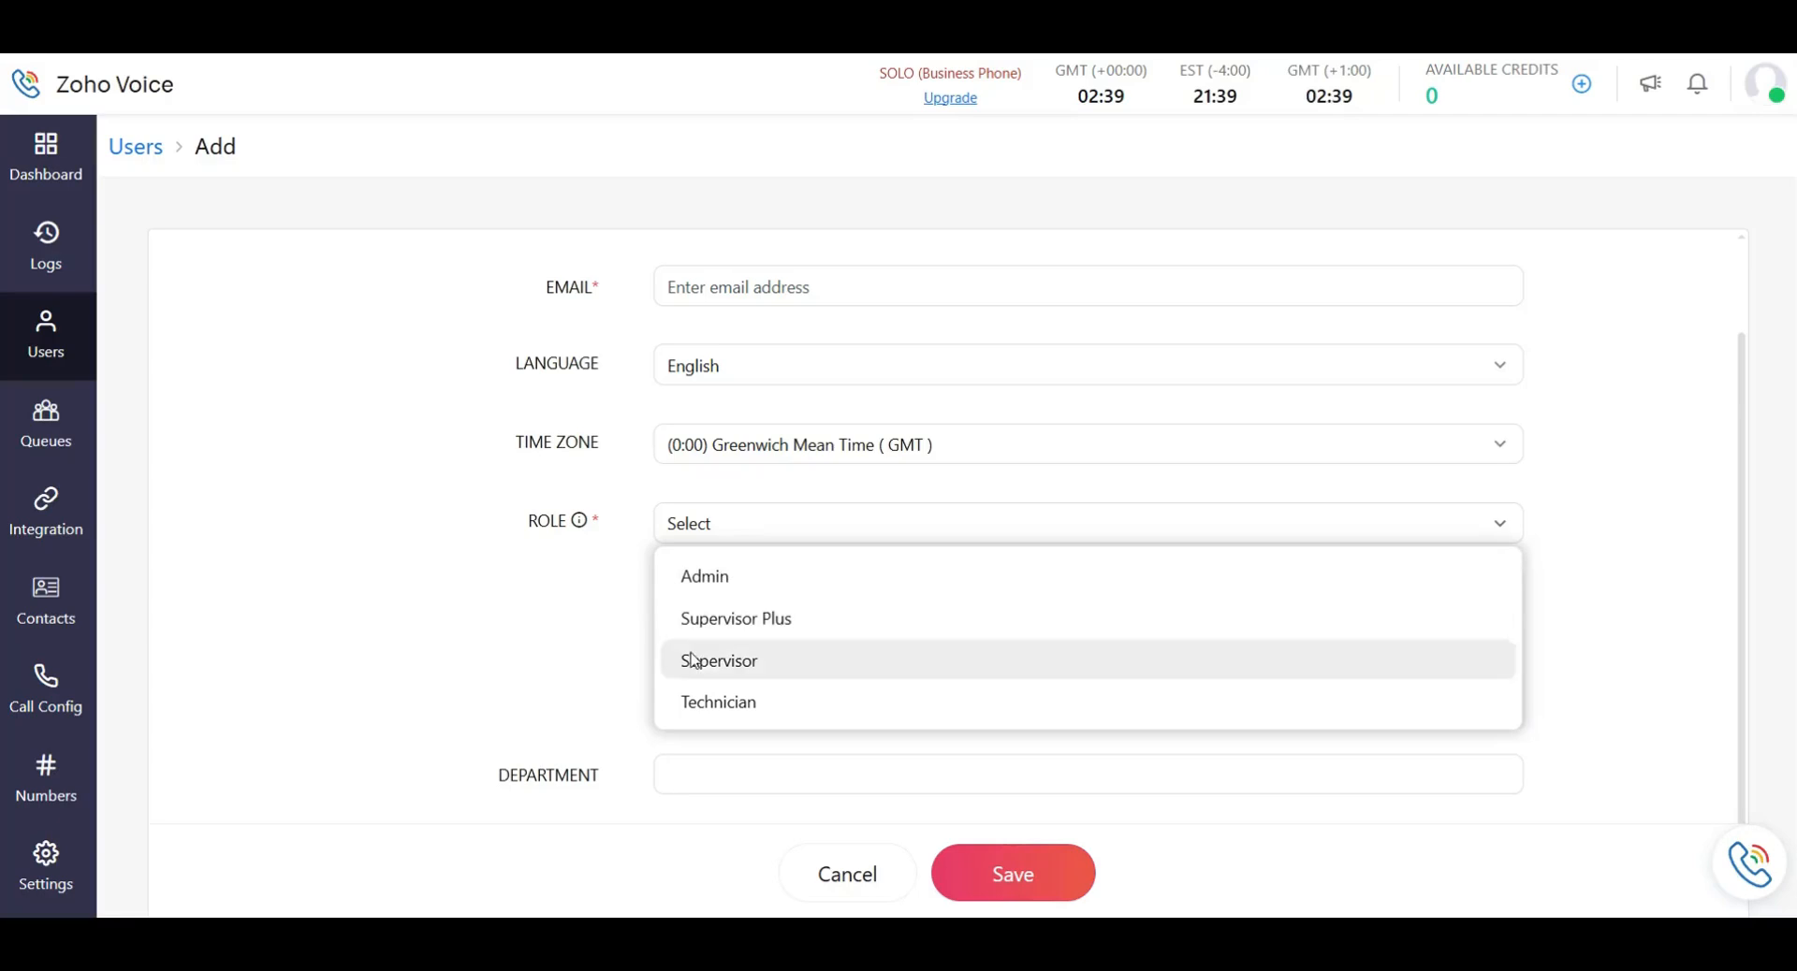
# Dismiss the role list without choosing and view Call Logs, empty for 2026/02/09.
pyautogui.click(912, 522)
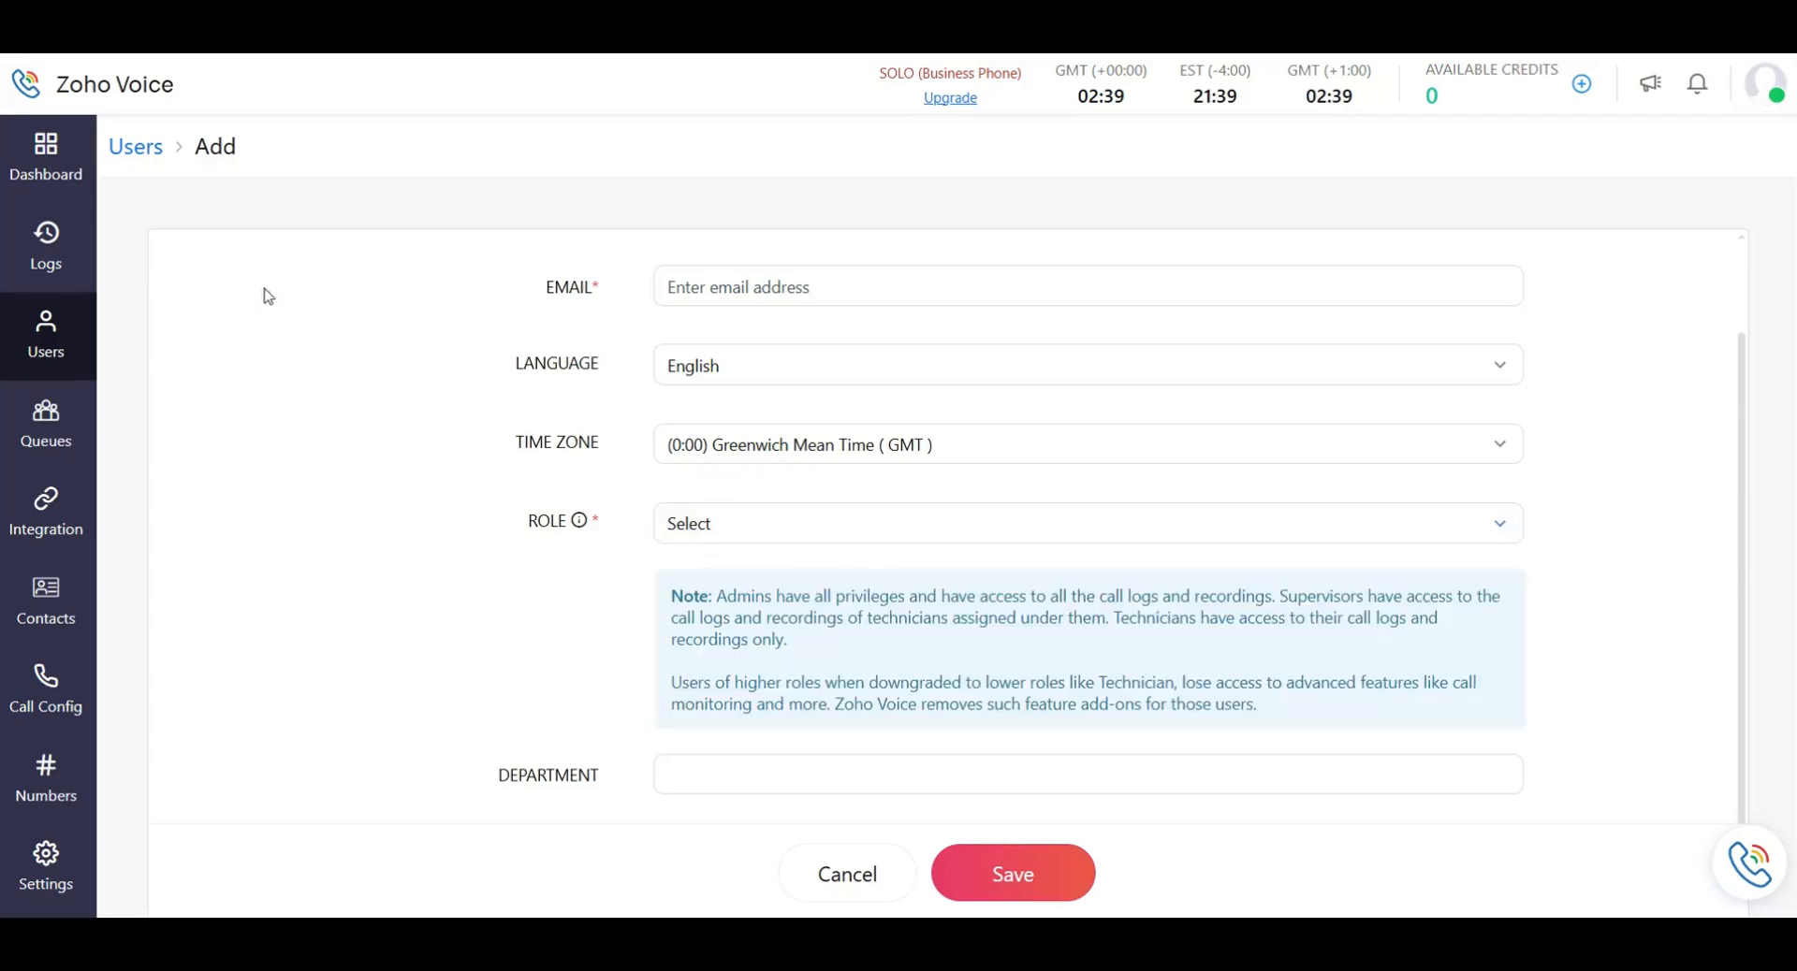
pyautogui.click(73, 289)
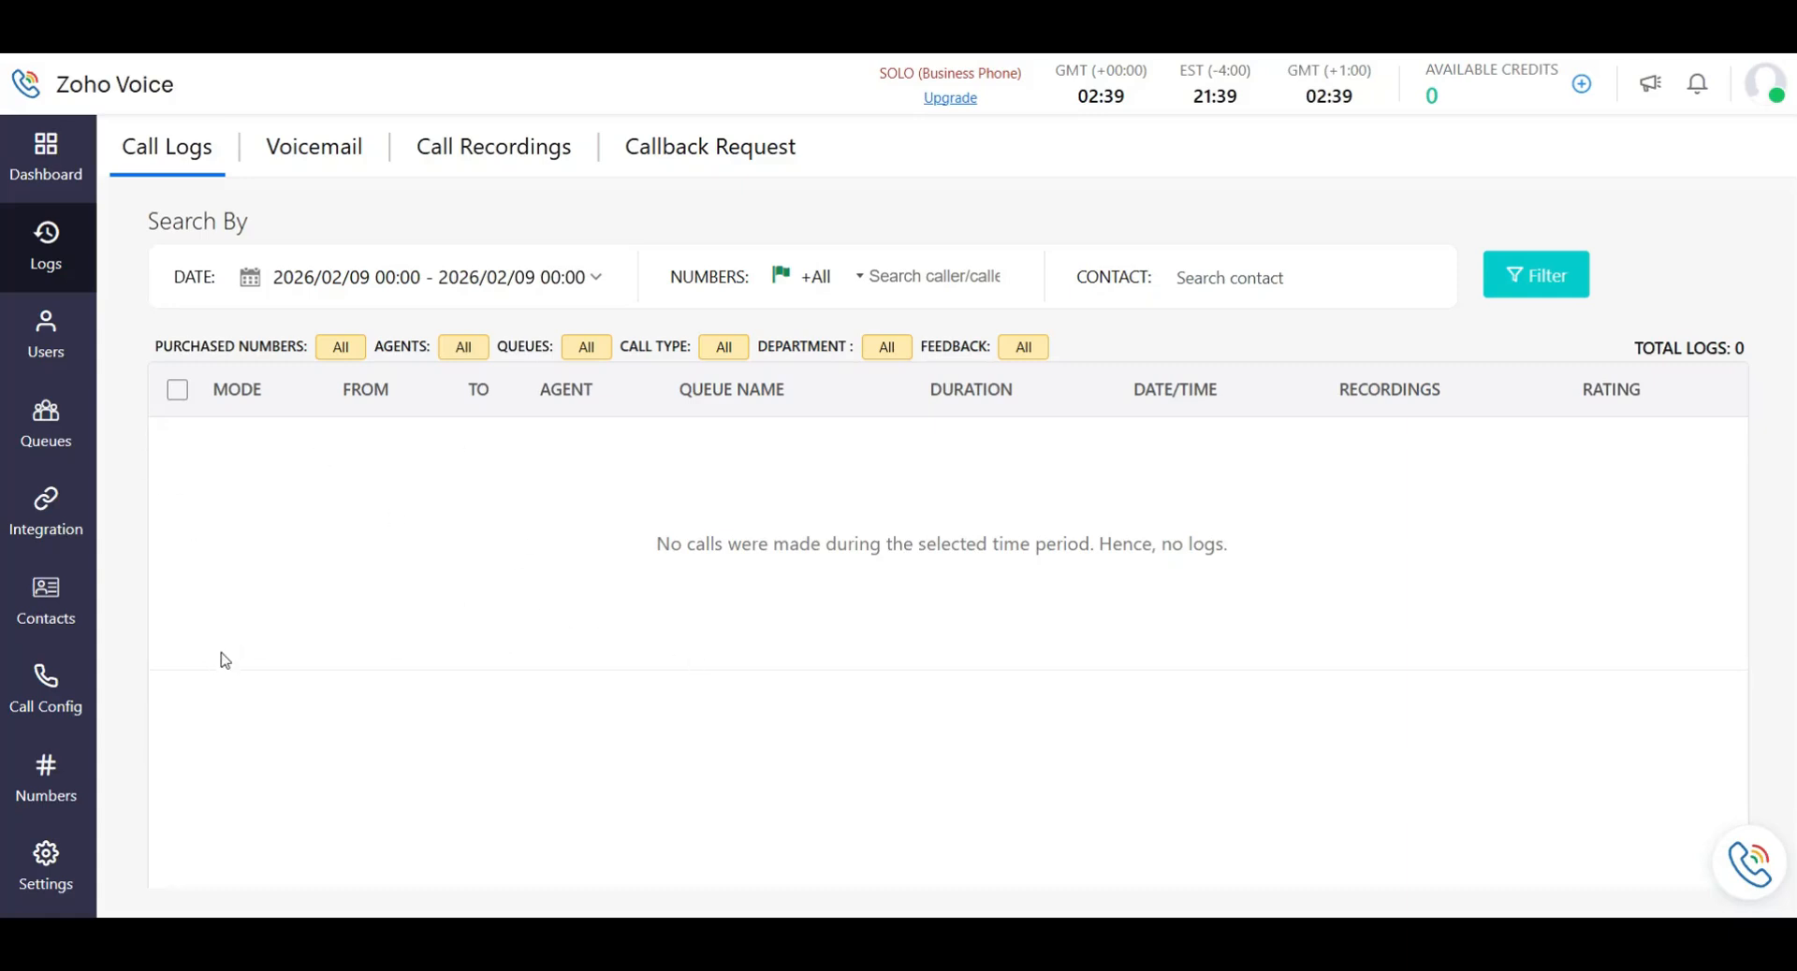
# Browse the phone numbers and Queues pages, opening then cancelling an unsaved new queue.
pyautogui.click(51, 707)
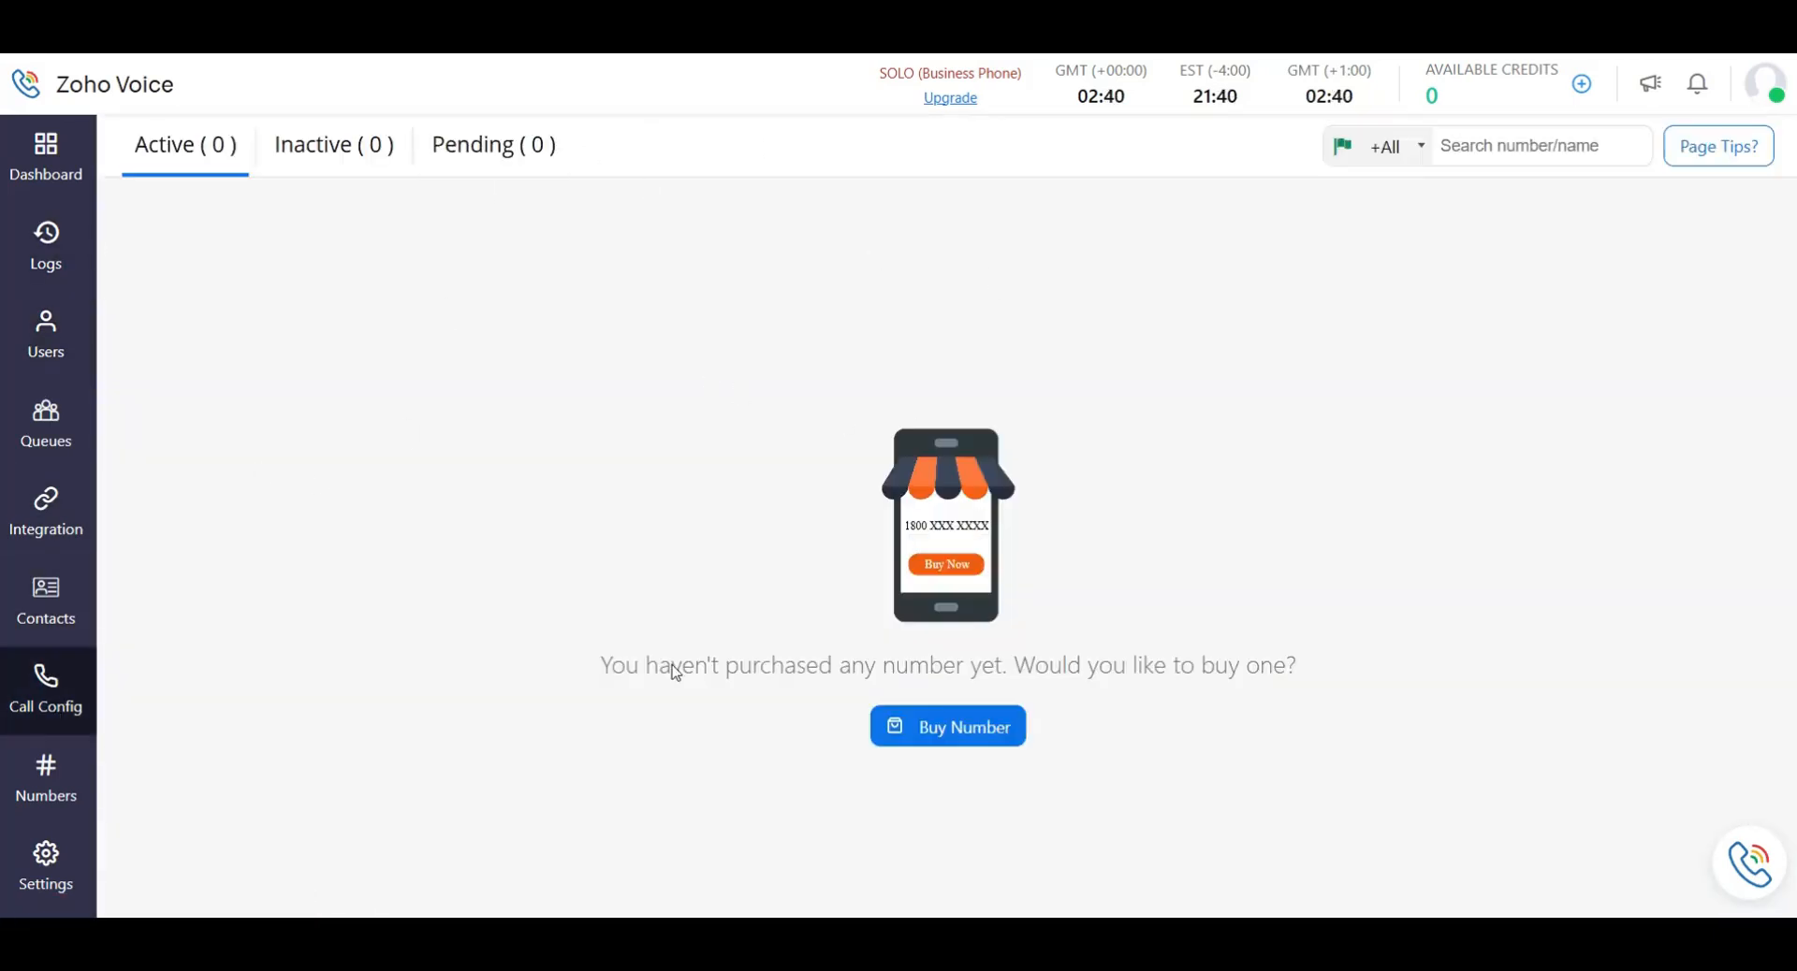
pyautogui.click(51, 435)
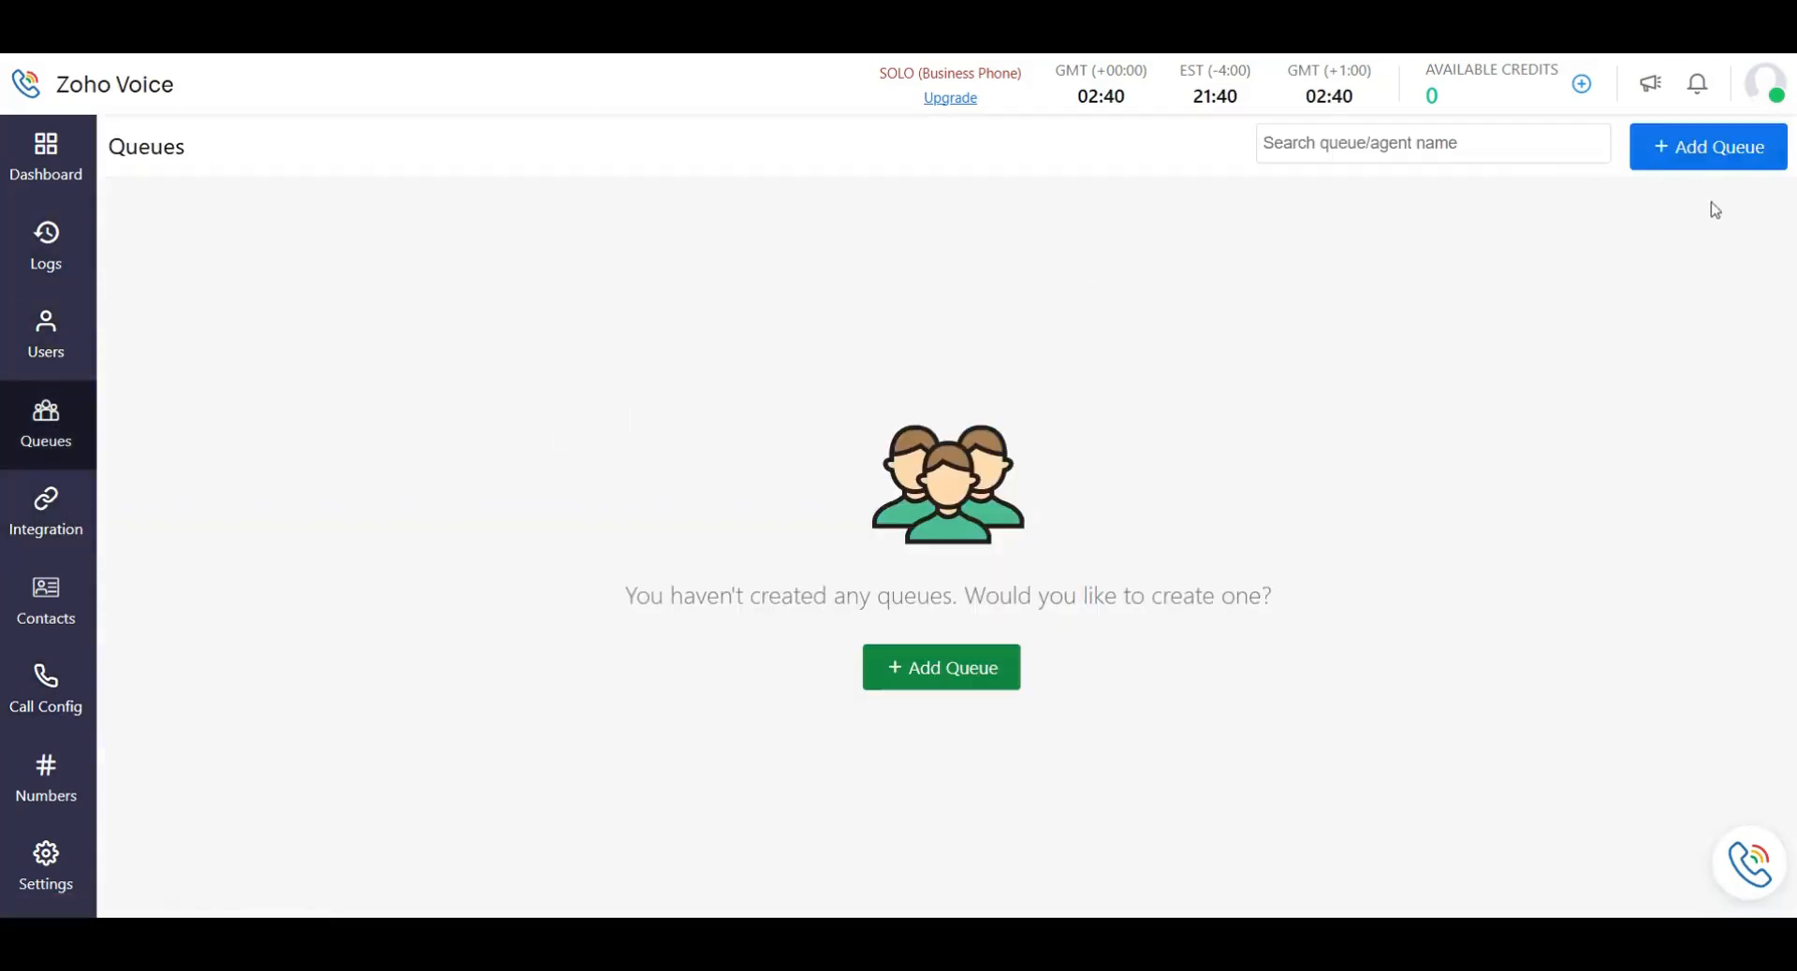
pyautogui.click(966, 698)
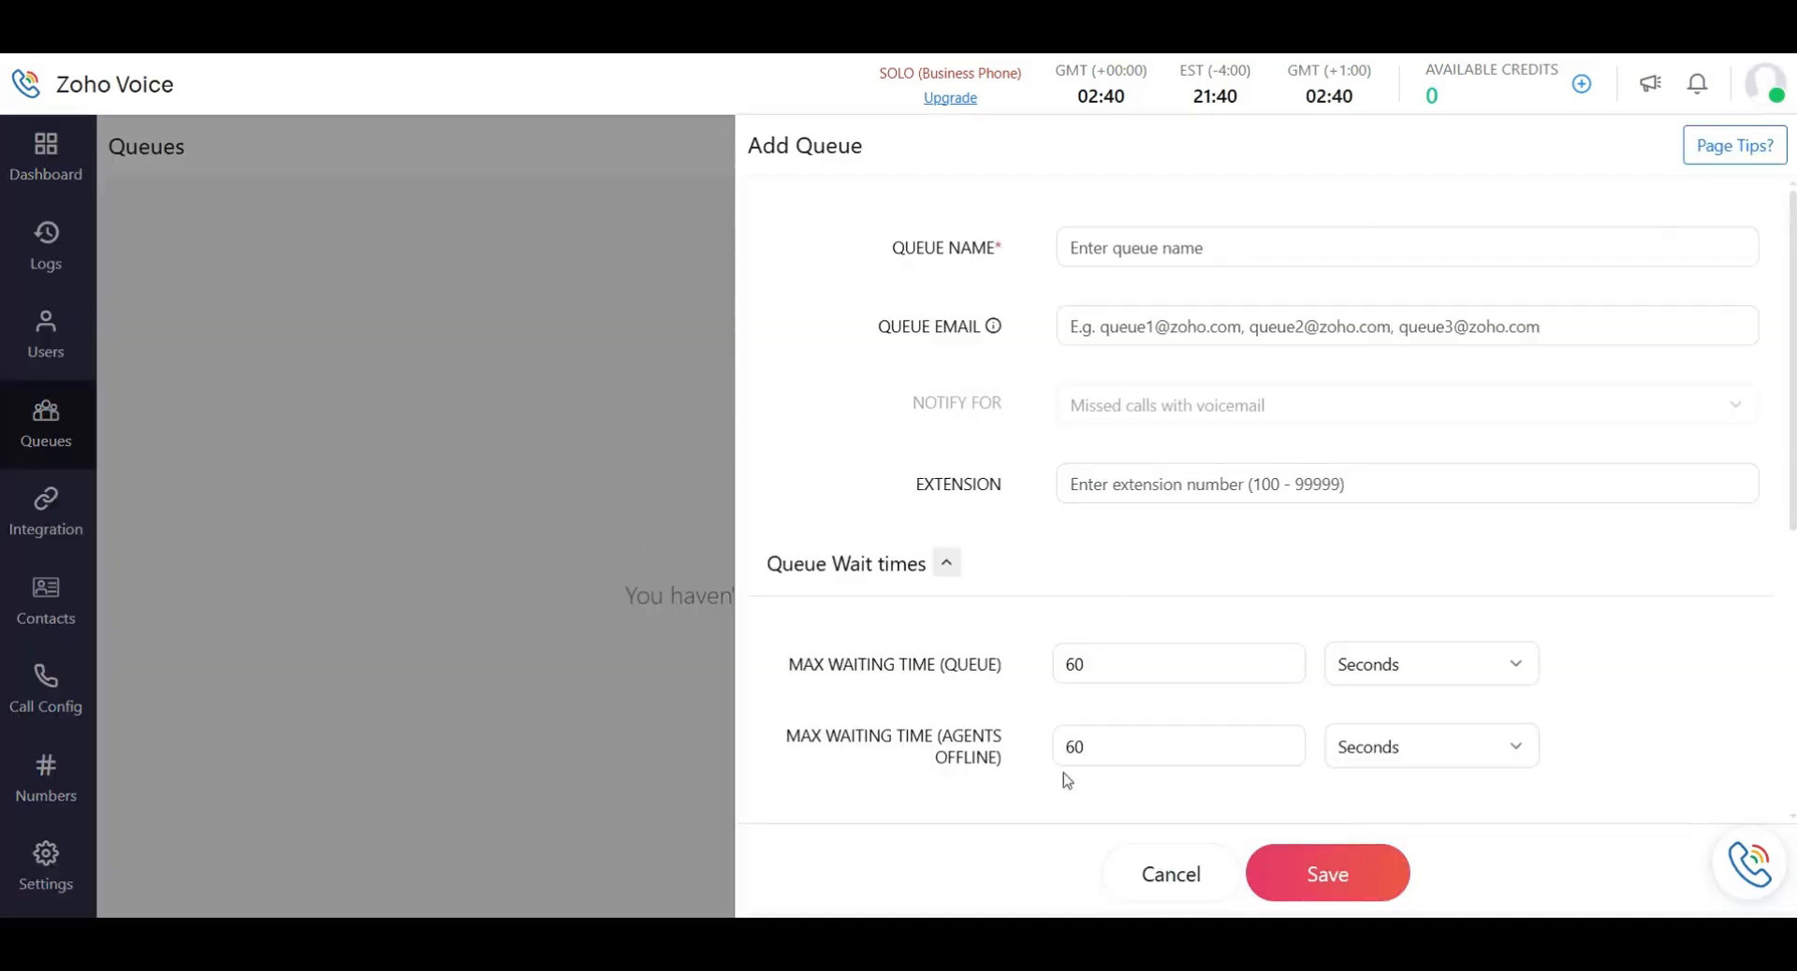
pyautogui.scroll(-5, 1063, 773)
pyautogui.scroll(5, 1135, 481)
pyautogui.click(1137, 875)
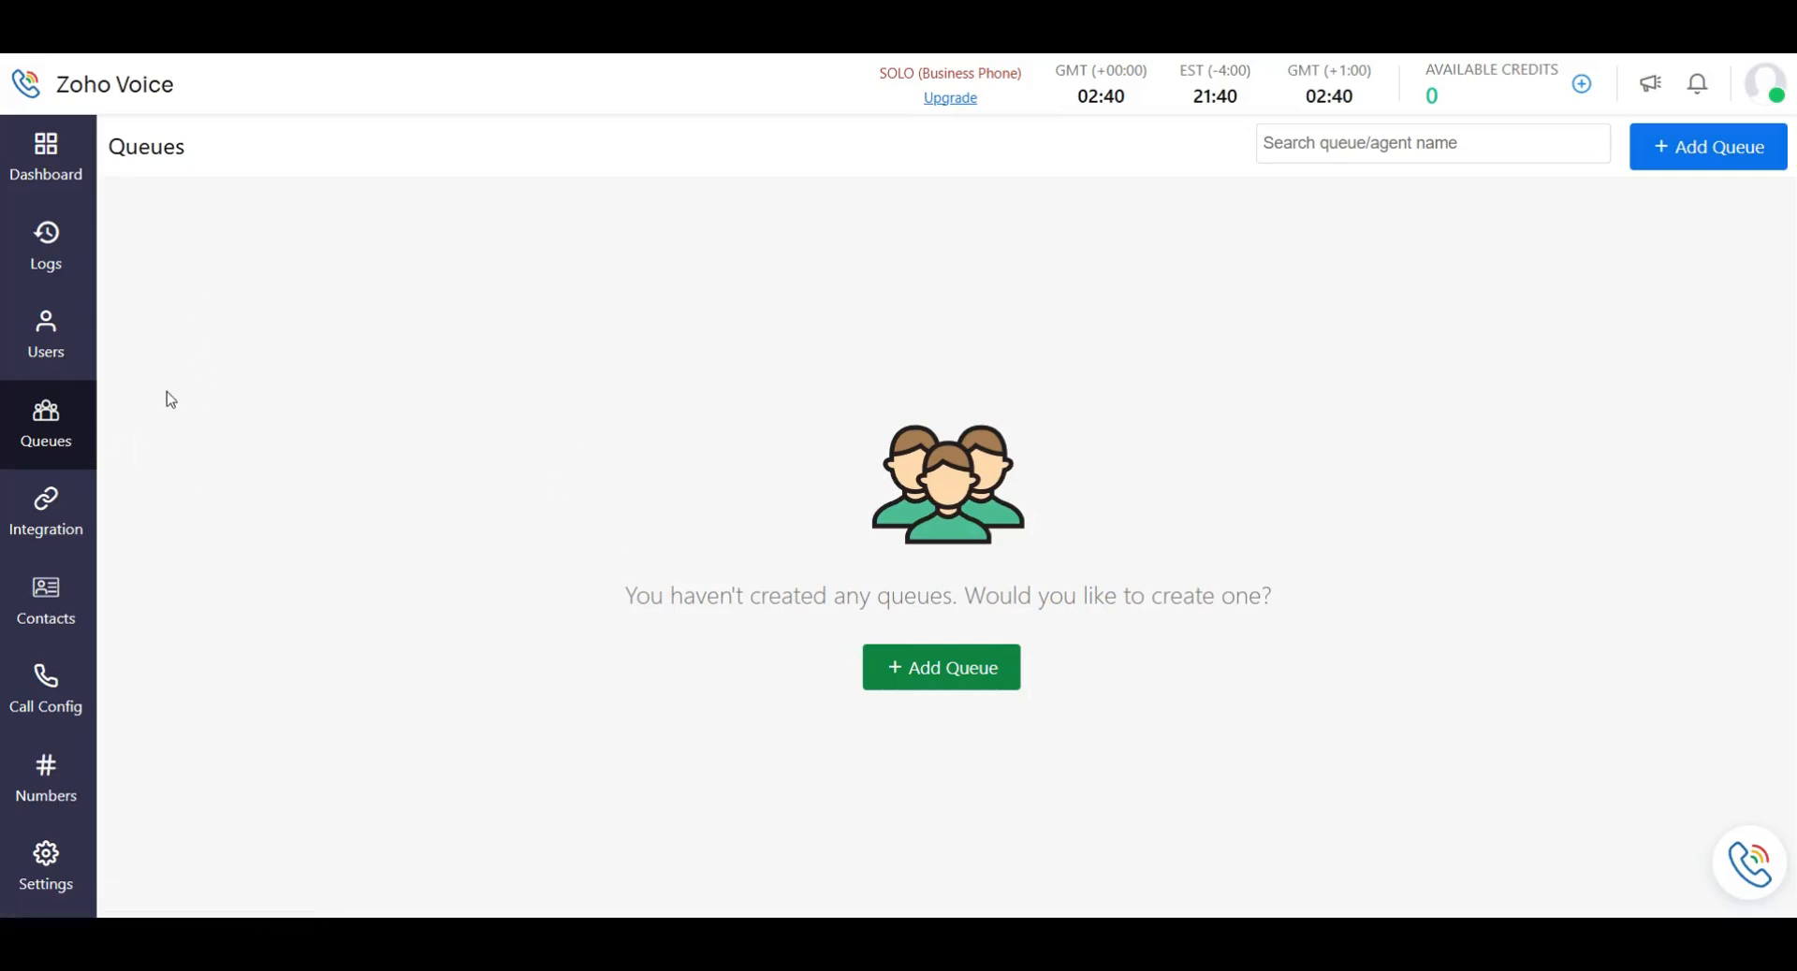
# Open Audio Files in Settings and scroll through its IVR Audio section.
pyautogui.click(74, 901)
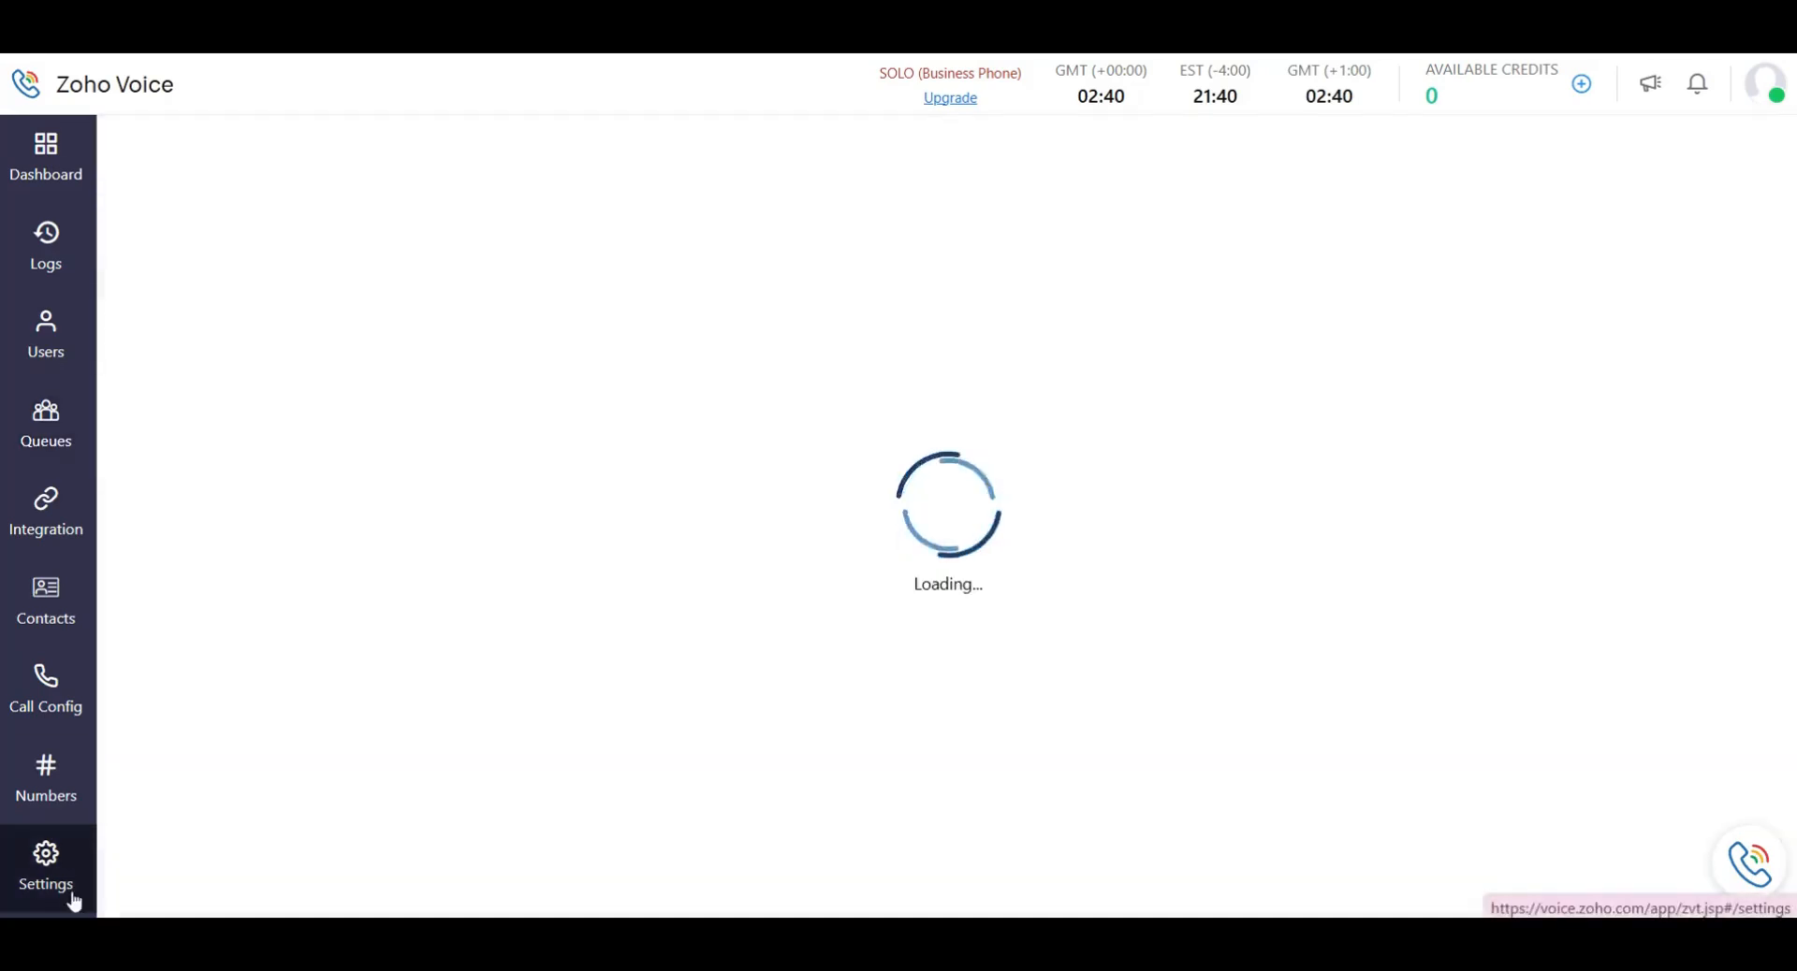
pyautogui.click(220, 392)
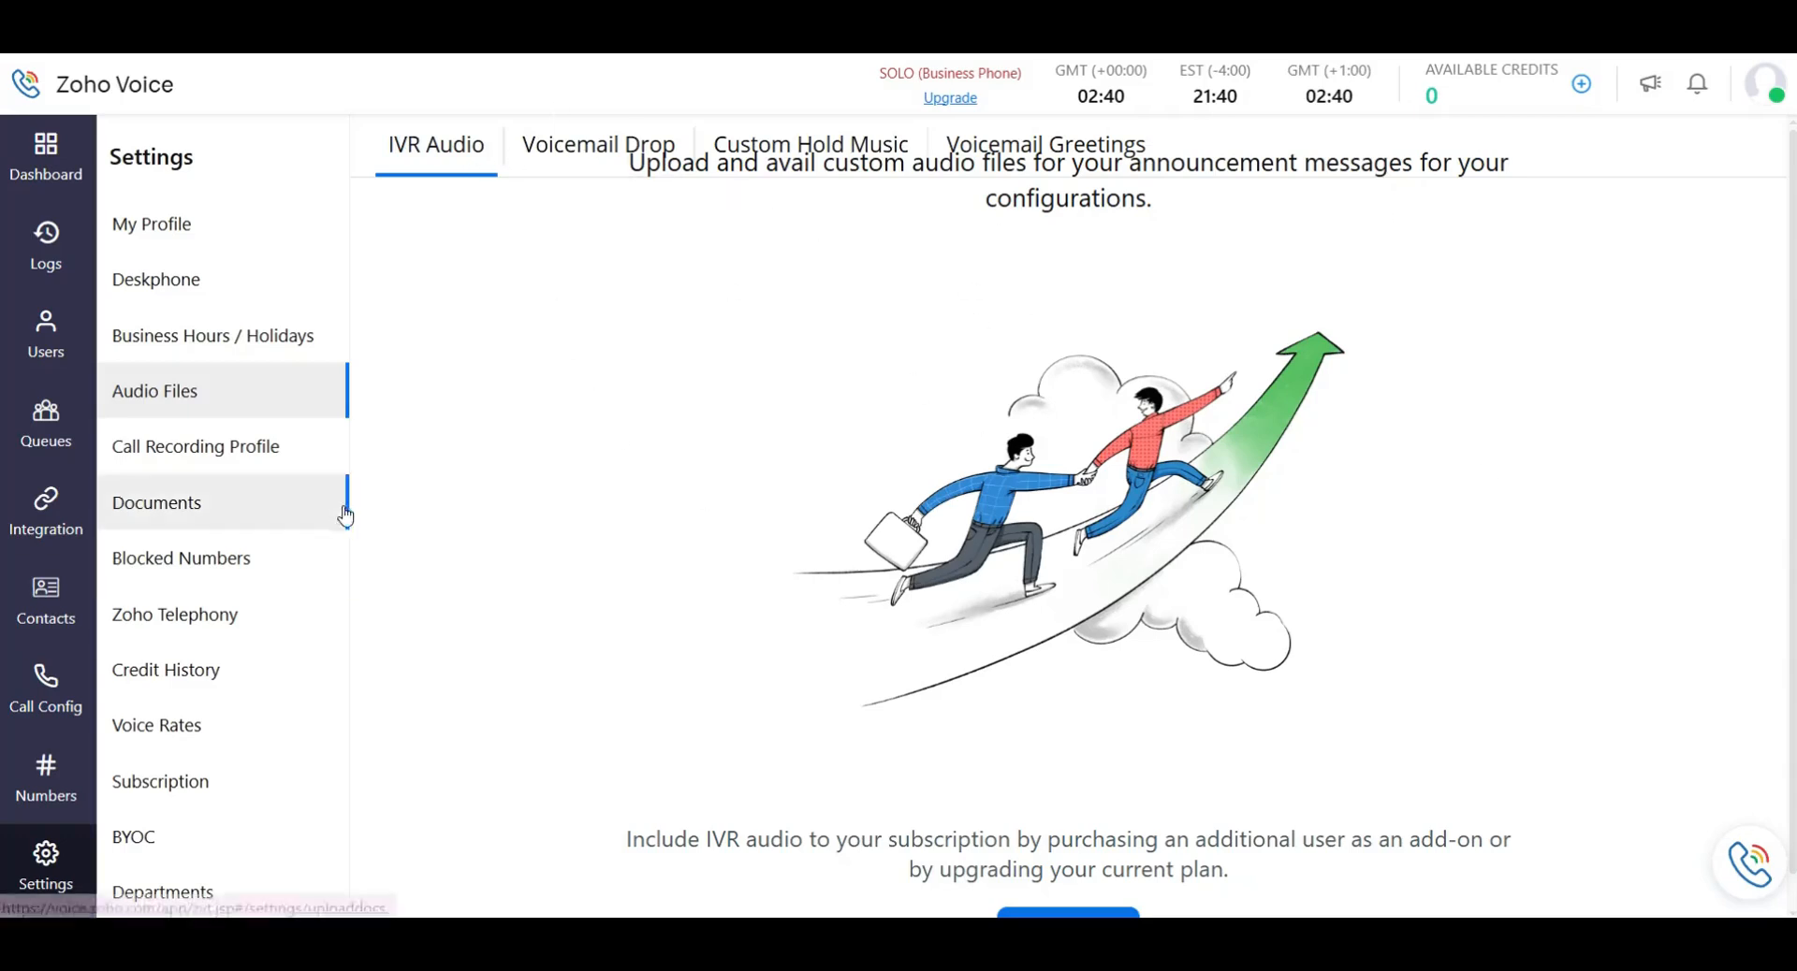
pyautogui.scroll(-2, 1060, 676)
pyautogui.scroll(2, 1060, 675)
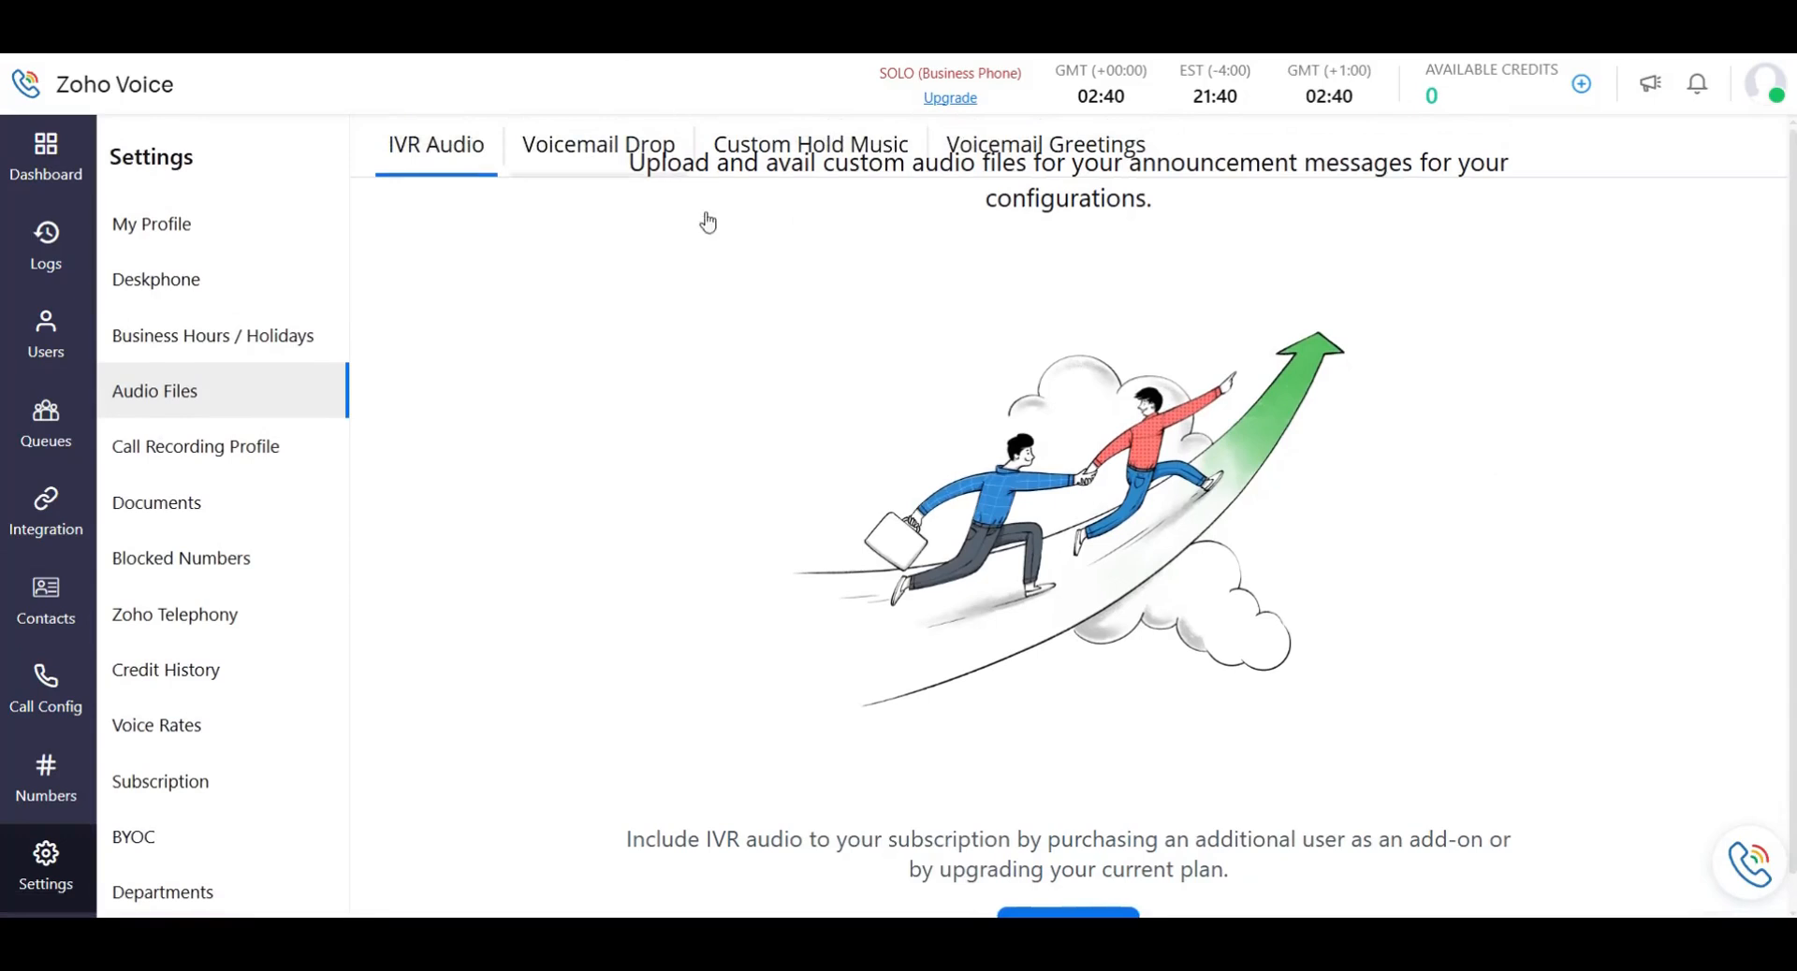
pyautogui.scroll(-1, 1235, 253)
pyautogui.scroll(1, 894, 725)
pyautogui.scroll(-1, 1123, 795)
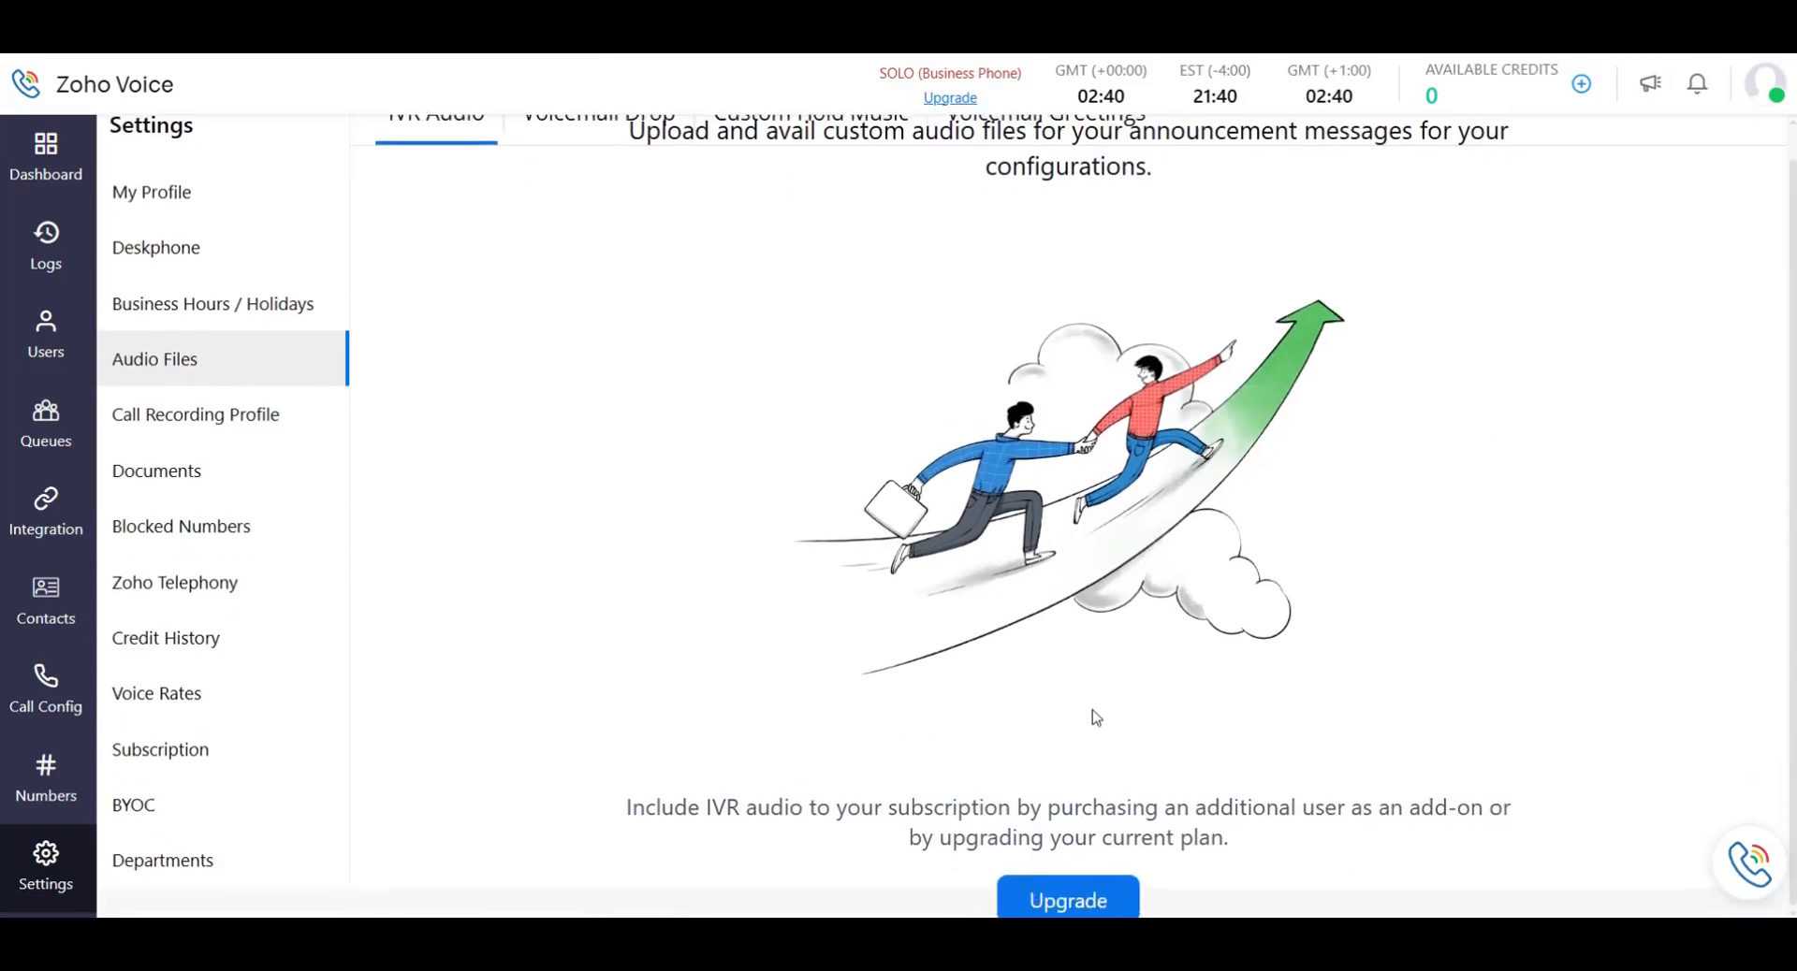
pyautogui.scroll(1, 1086, 702)
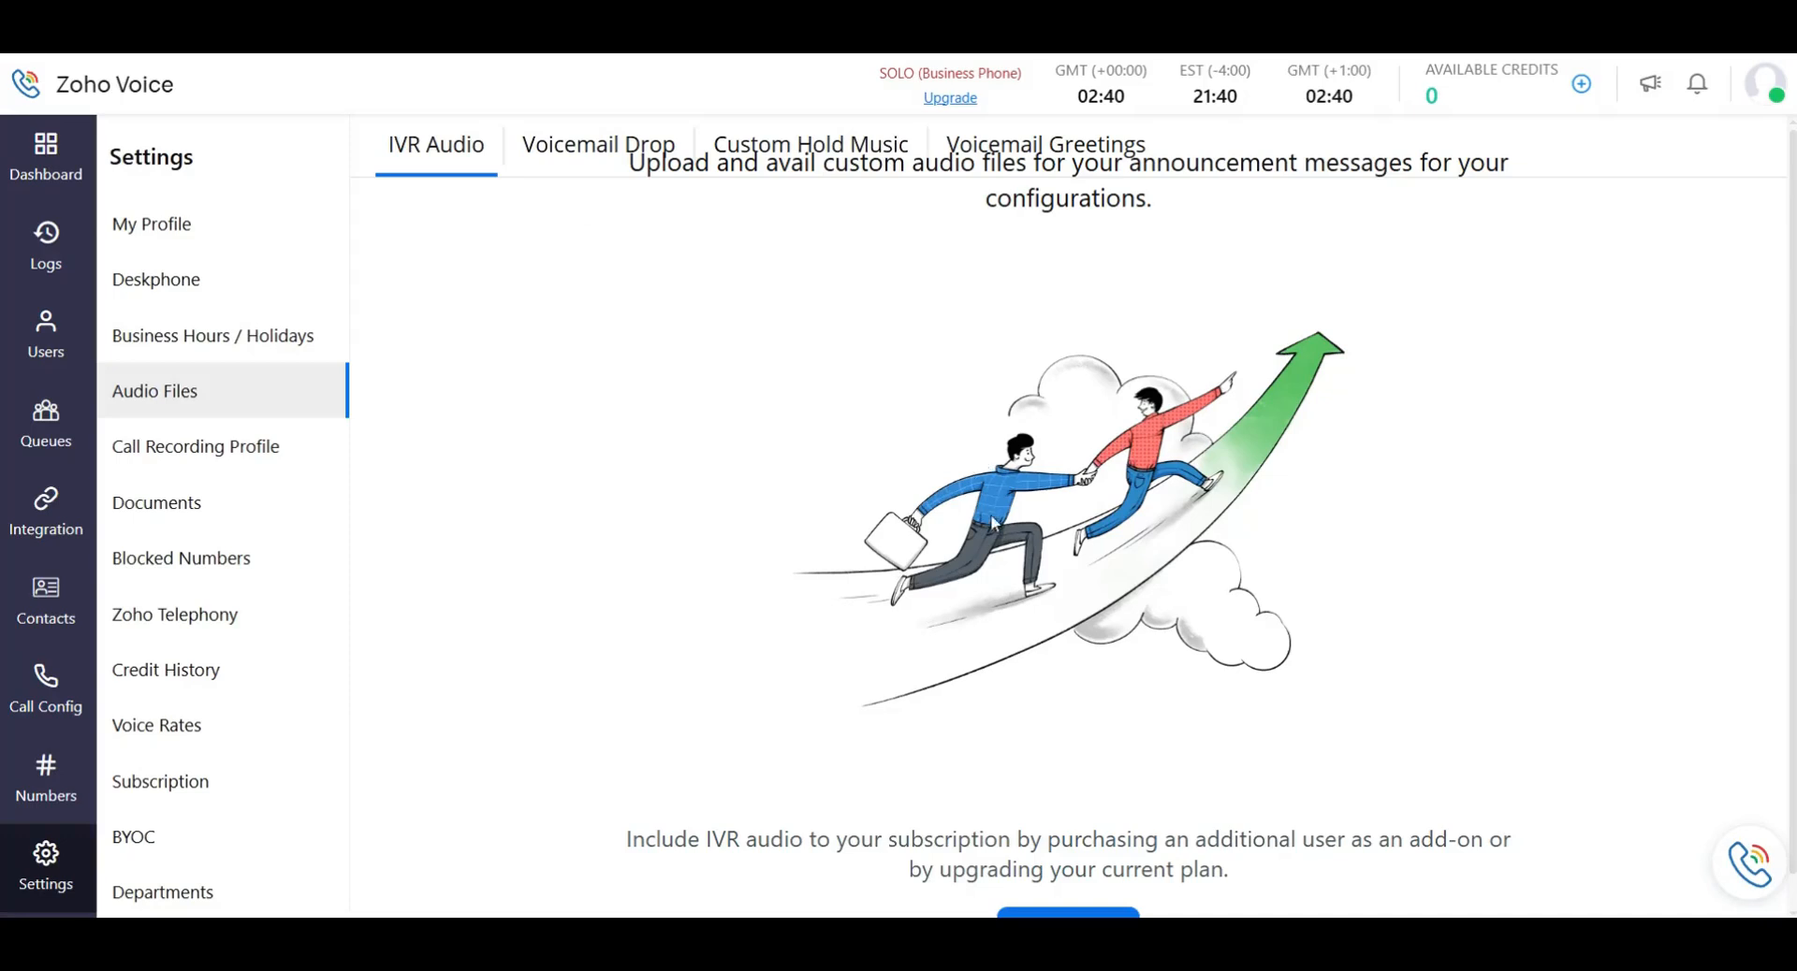
# View the Voicemail Drop, Custom Hold Music and IVR Audio sections, then go to the Dashboard.
pyautogui.click(646, 150)
pyautogui.click(803, 149)
pyautogui.click(459, 164)
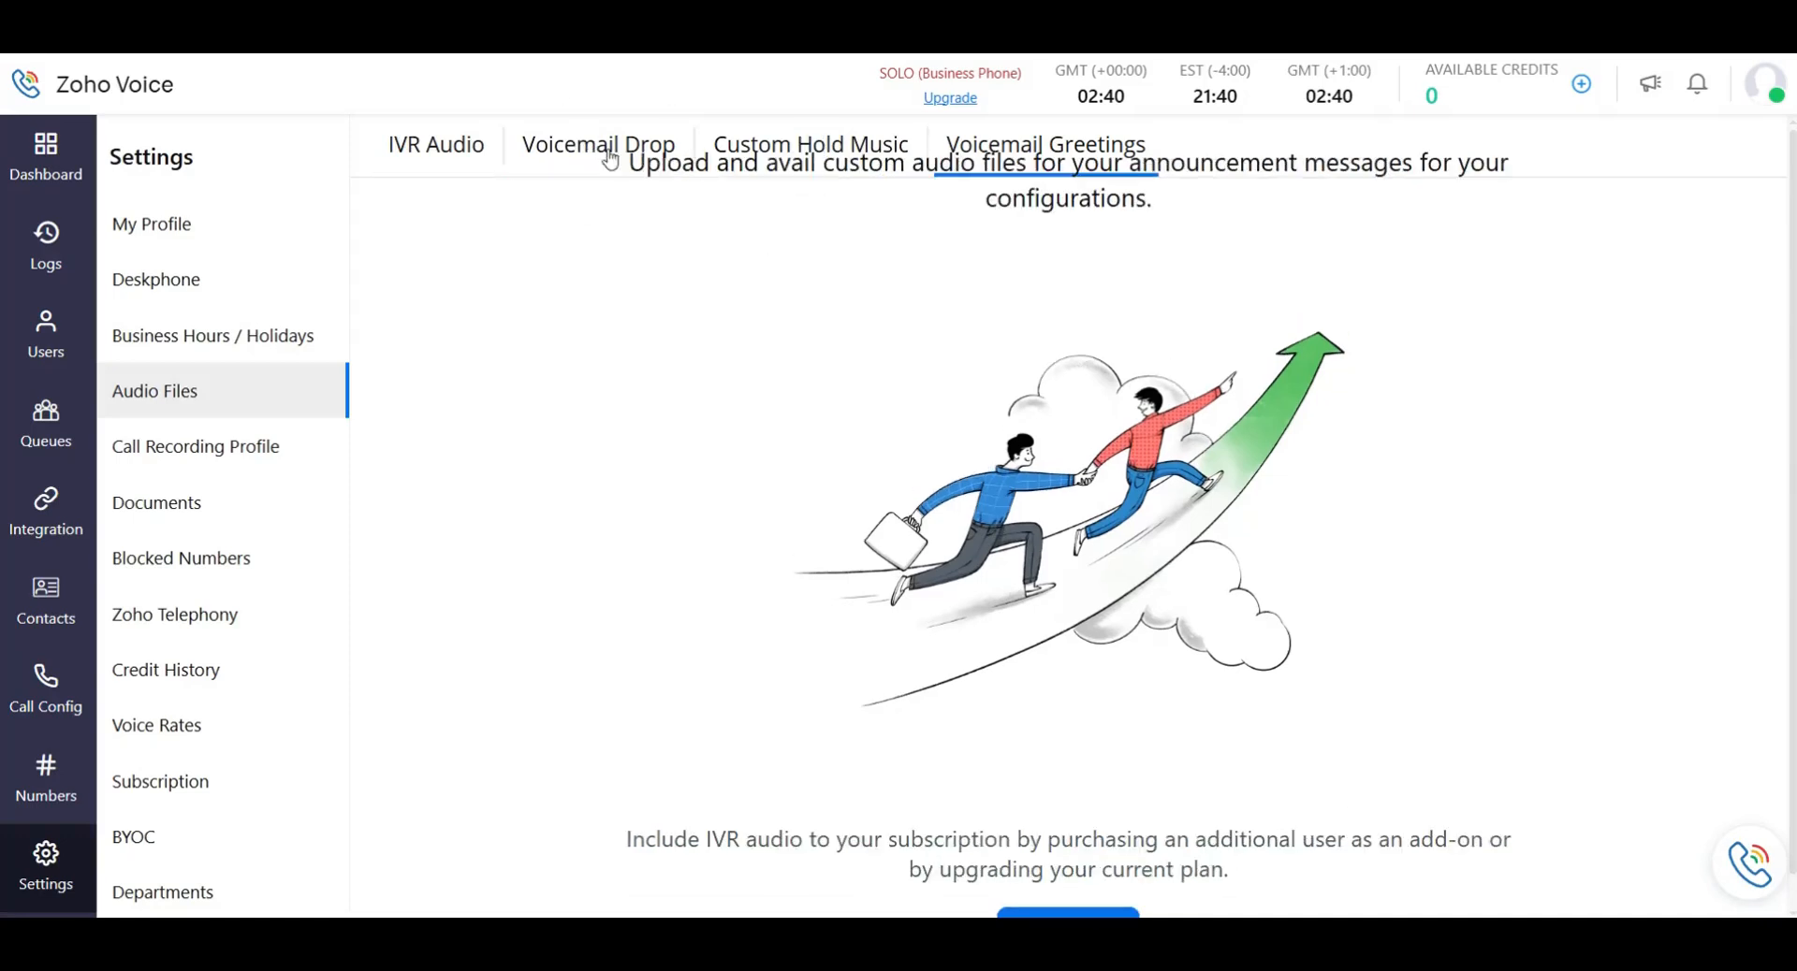
pyautogui.click(51, 169)
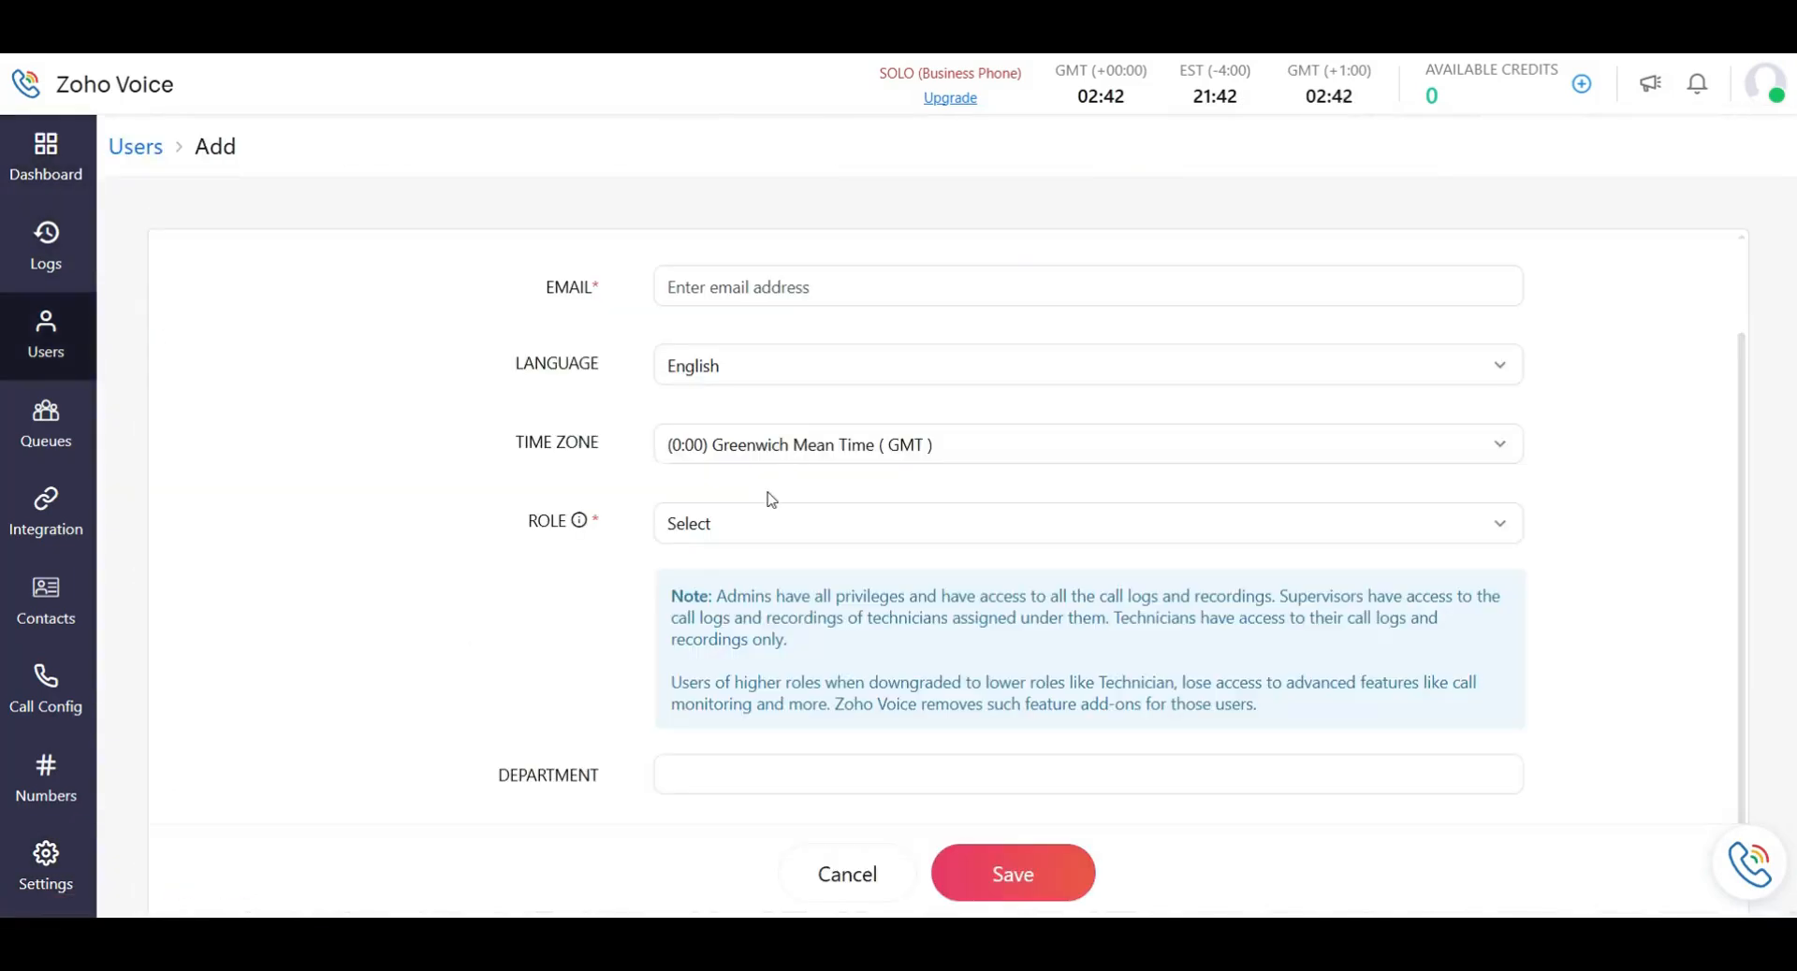
# Open and close the Role list three times without picking, then return to the Users list.
pyautogui.click(819, 514)
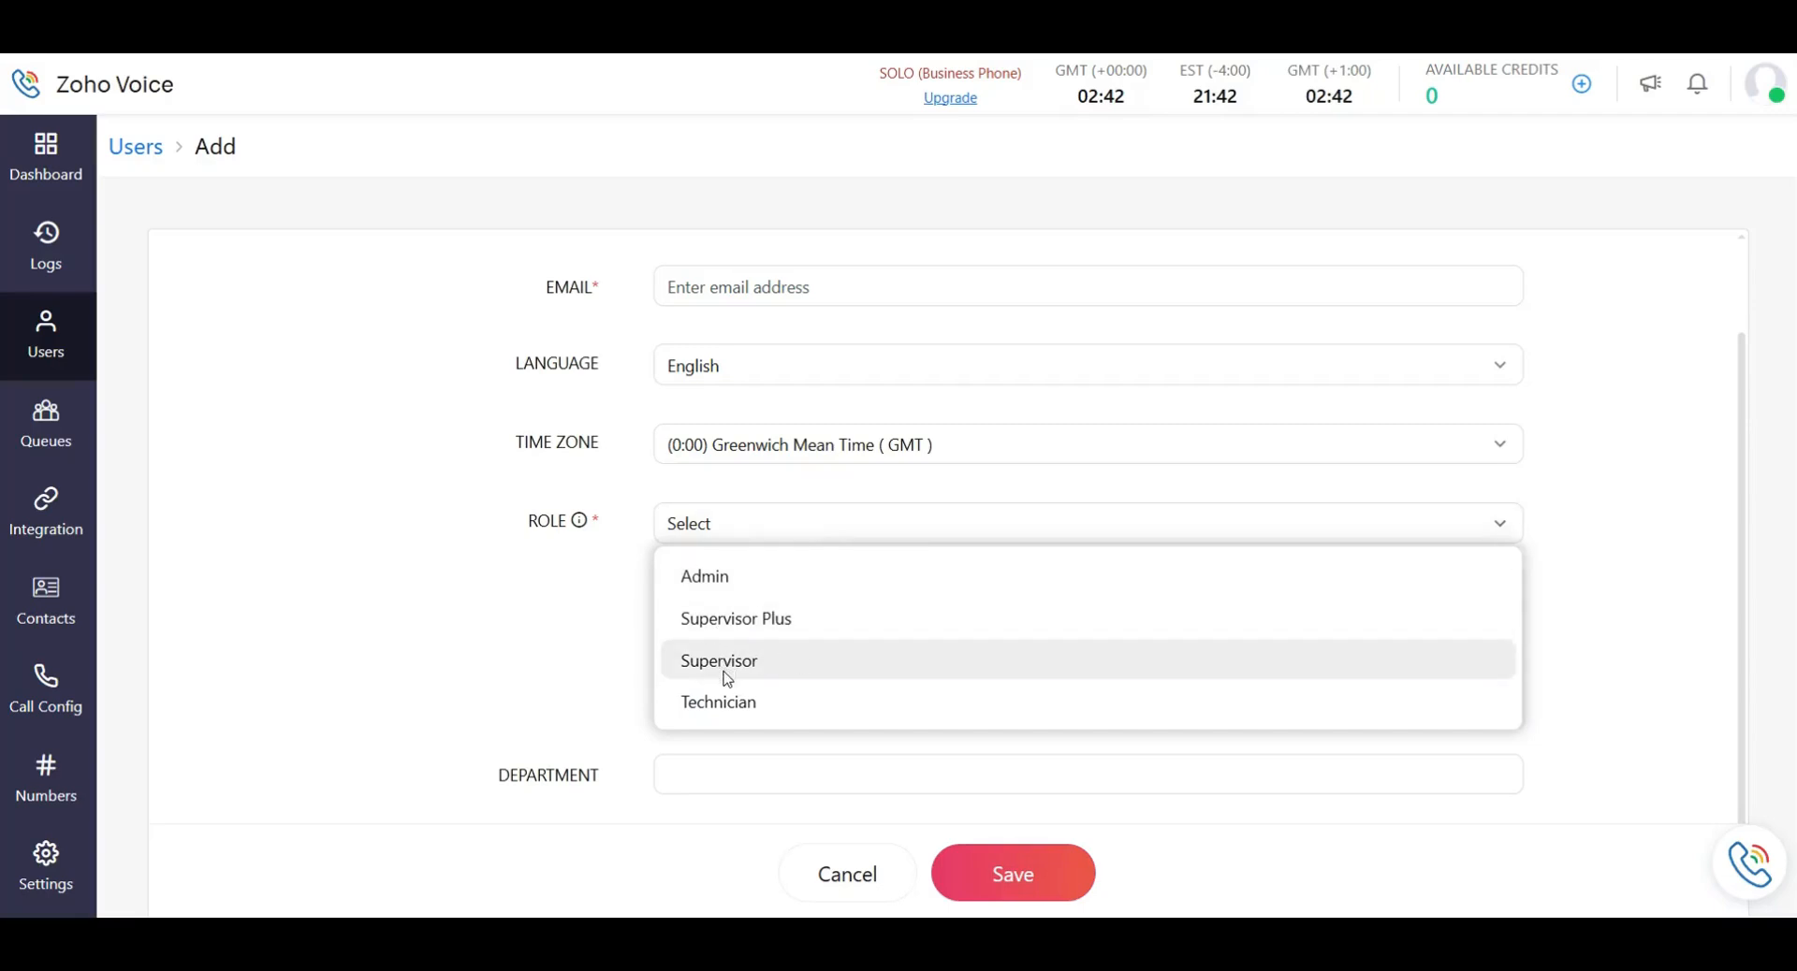
pyautogui.click(875, 527)
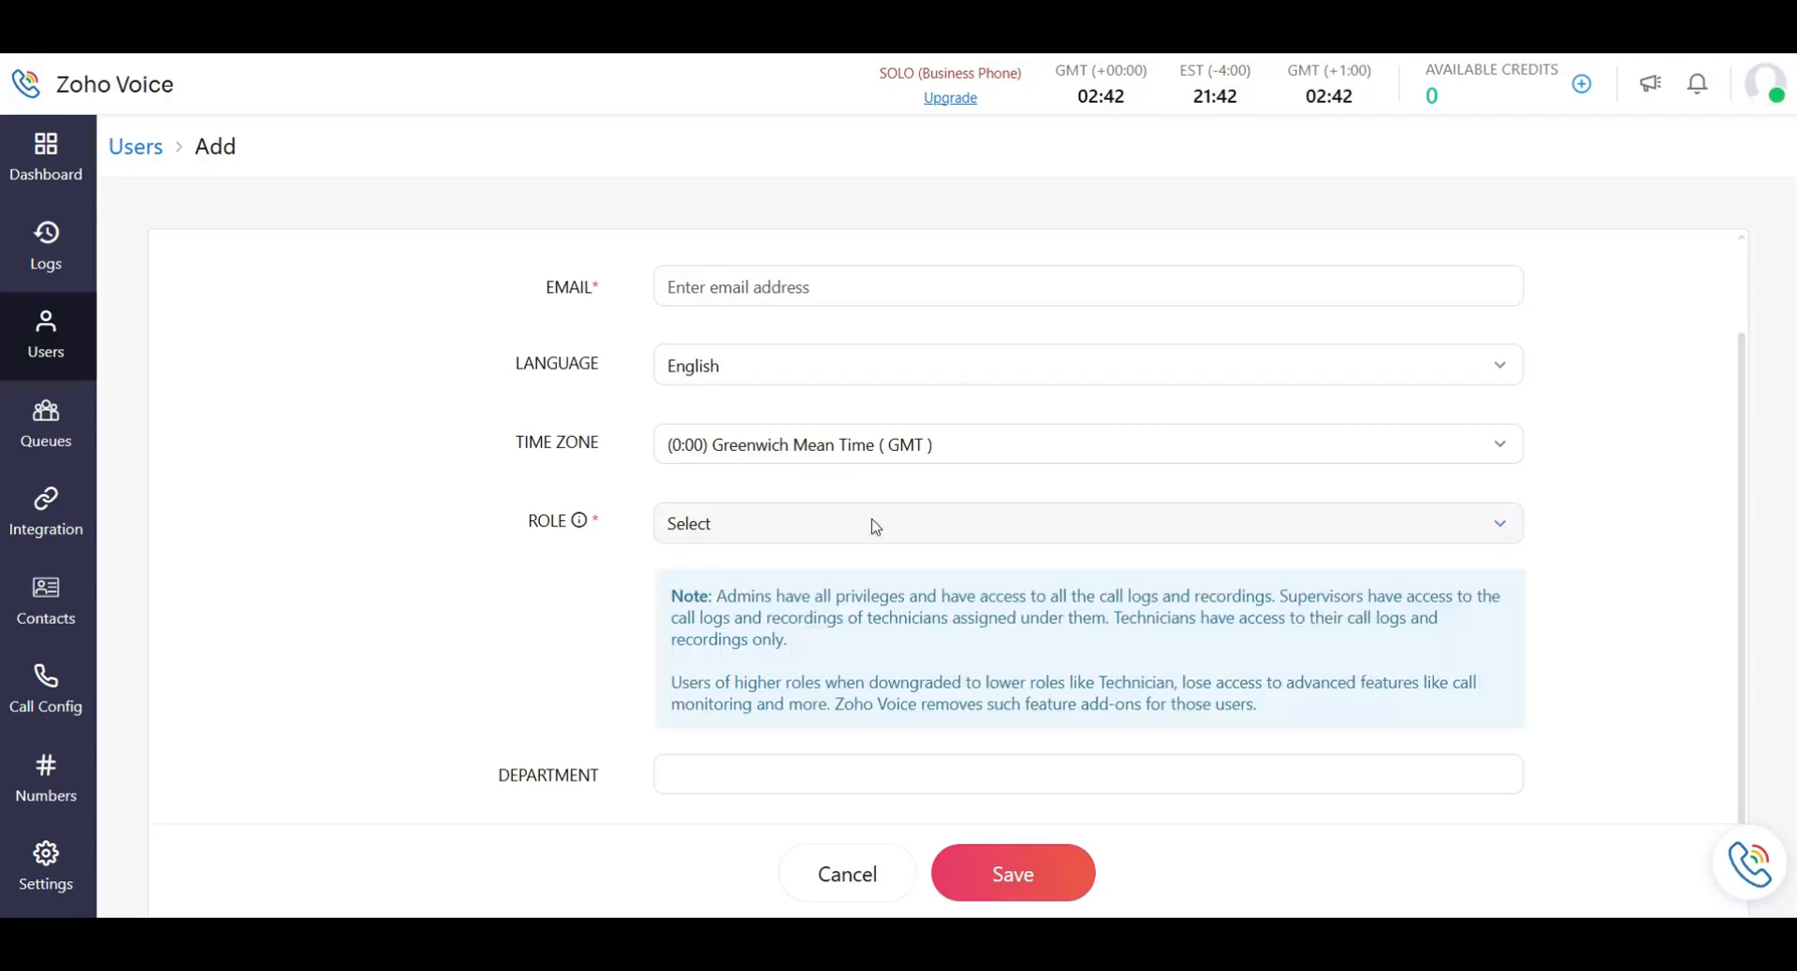
pyautogui.click(794, 532)
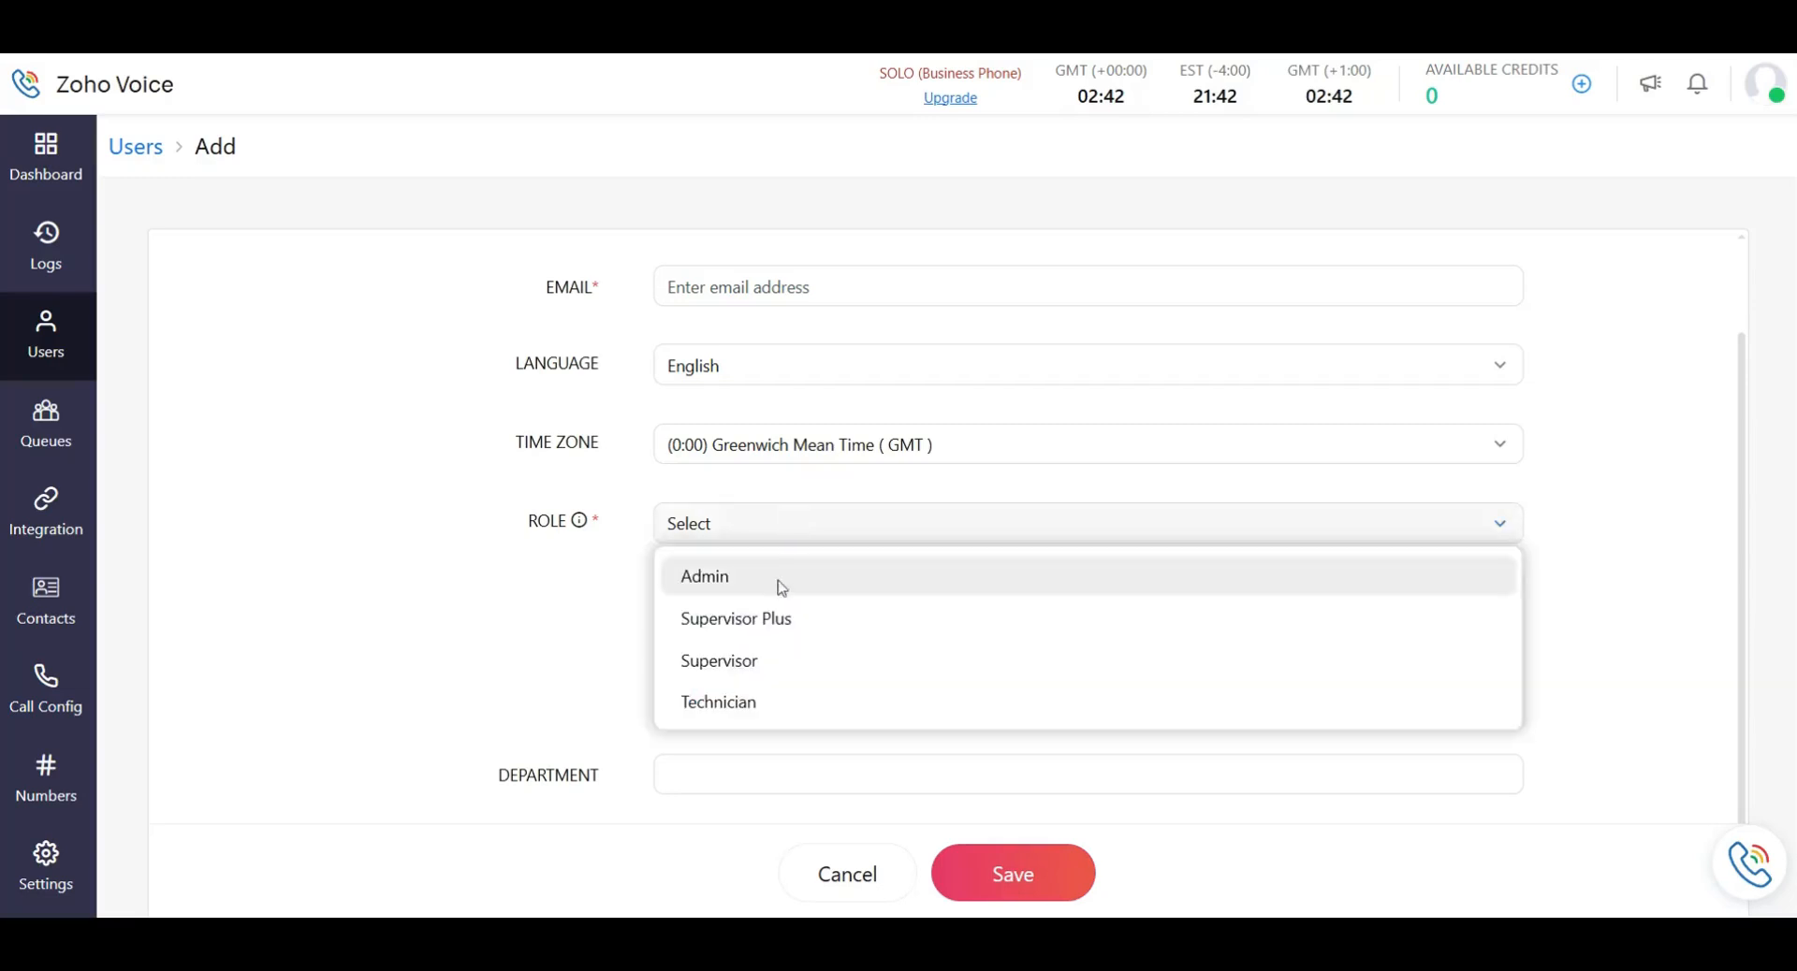
pyautogui.click(537, 586)
pyautogui.click(686, 525)
pyautogui.click(686, 525)
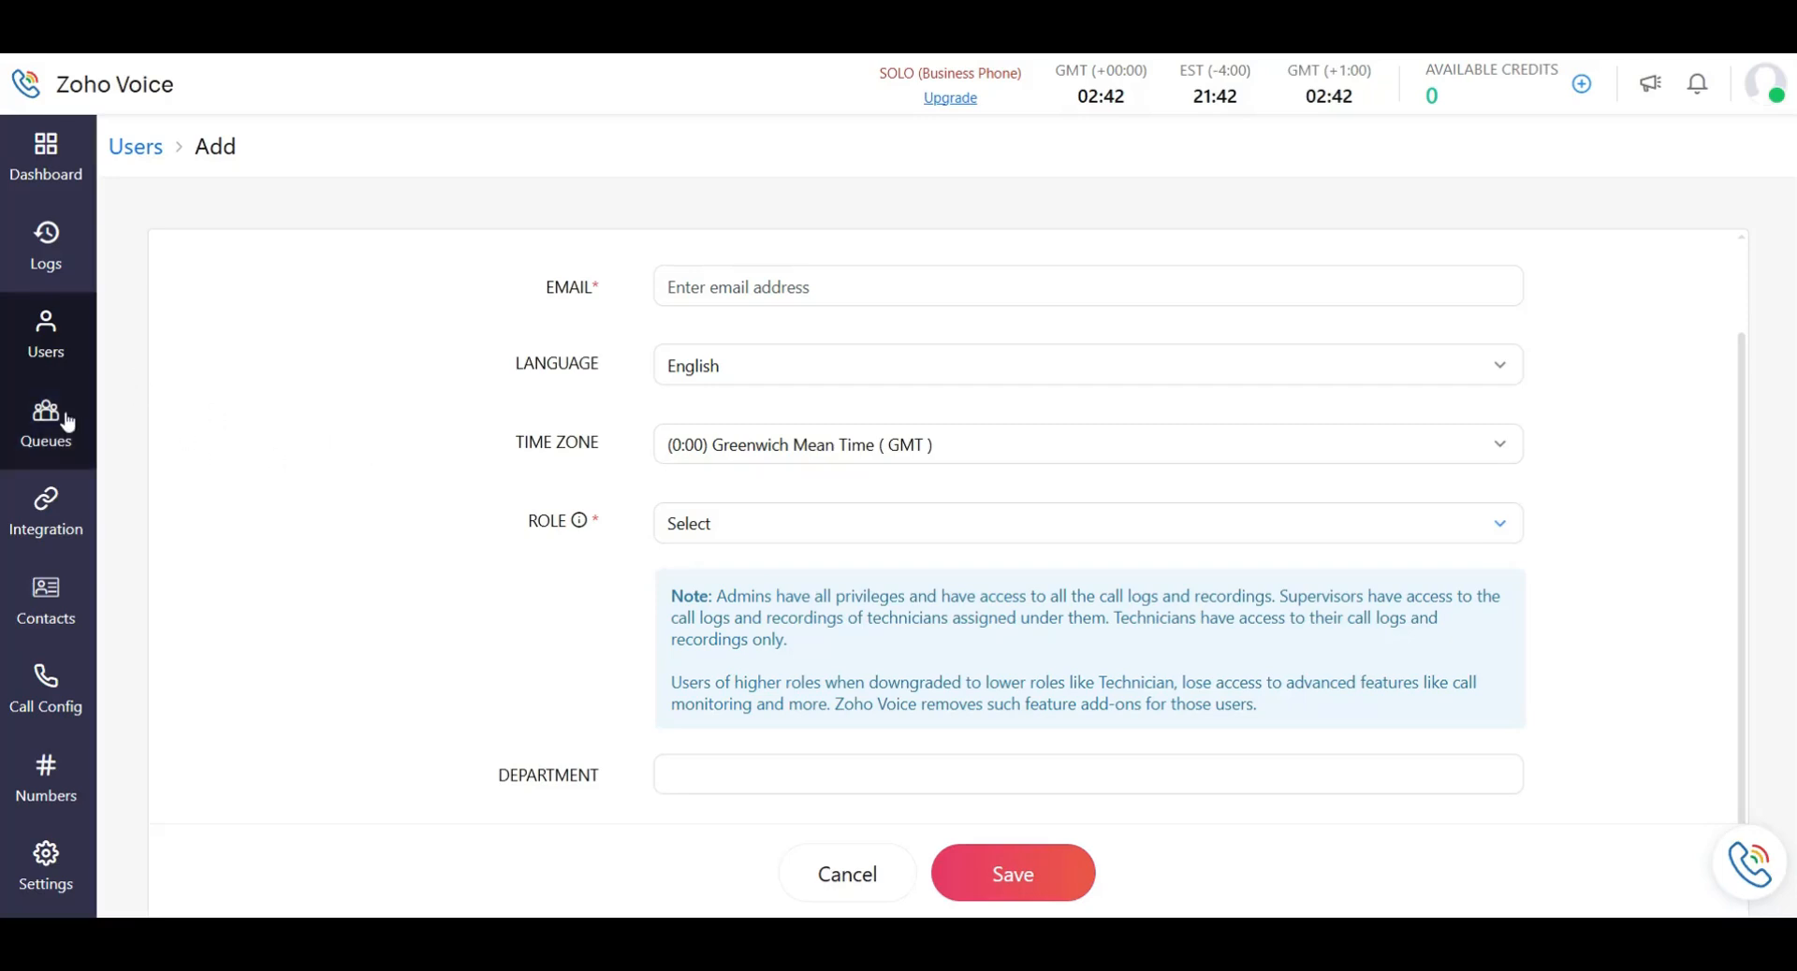
pyautogui.click(48, 322)
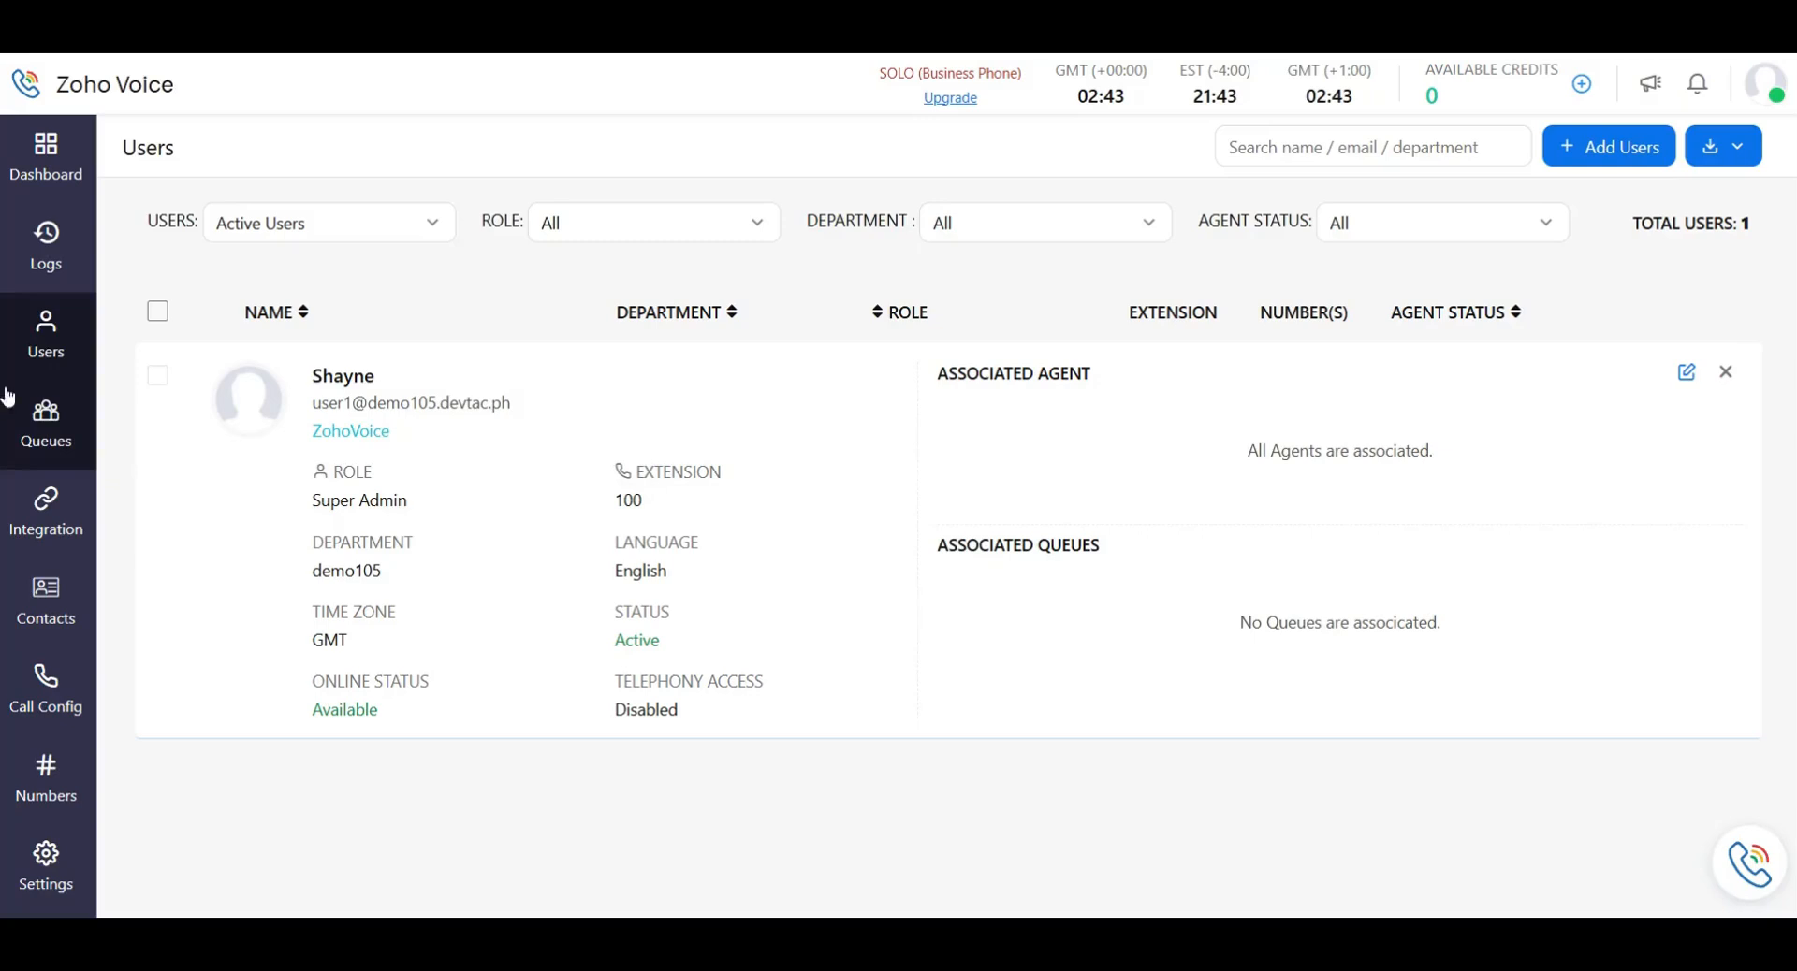
# From Call Logs, go to Users and open the Add User form, glancing at its role list.
pyautogui.click(52, 267)
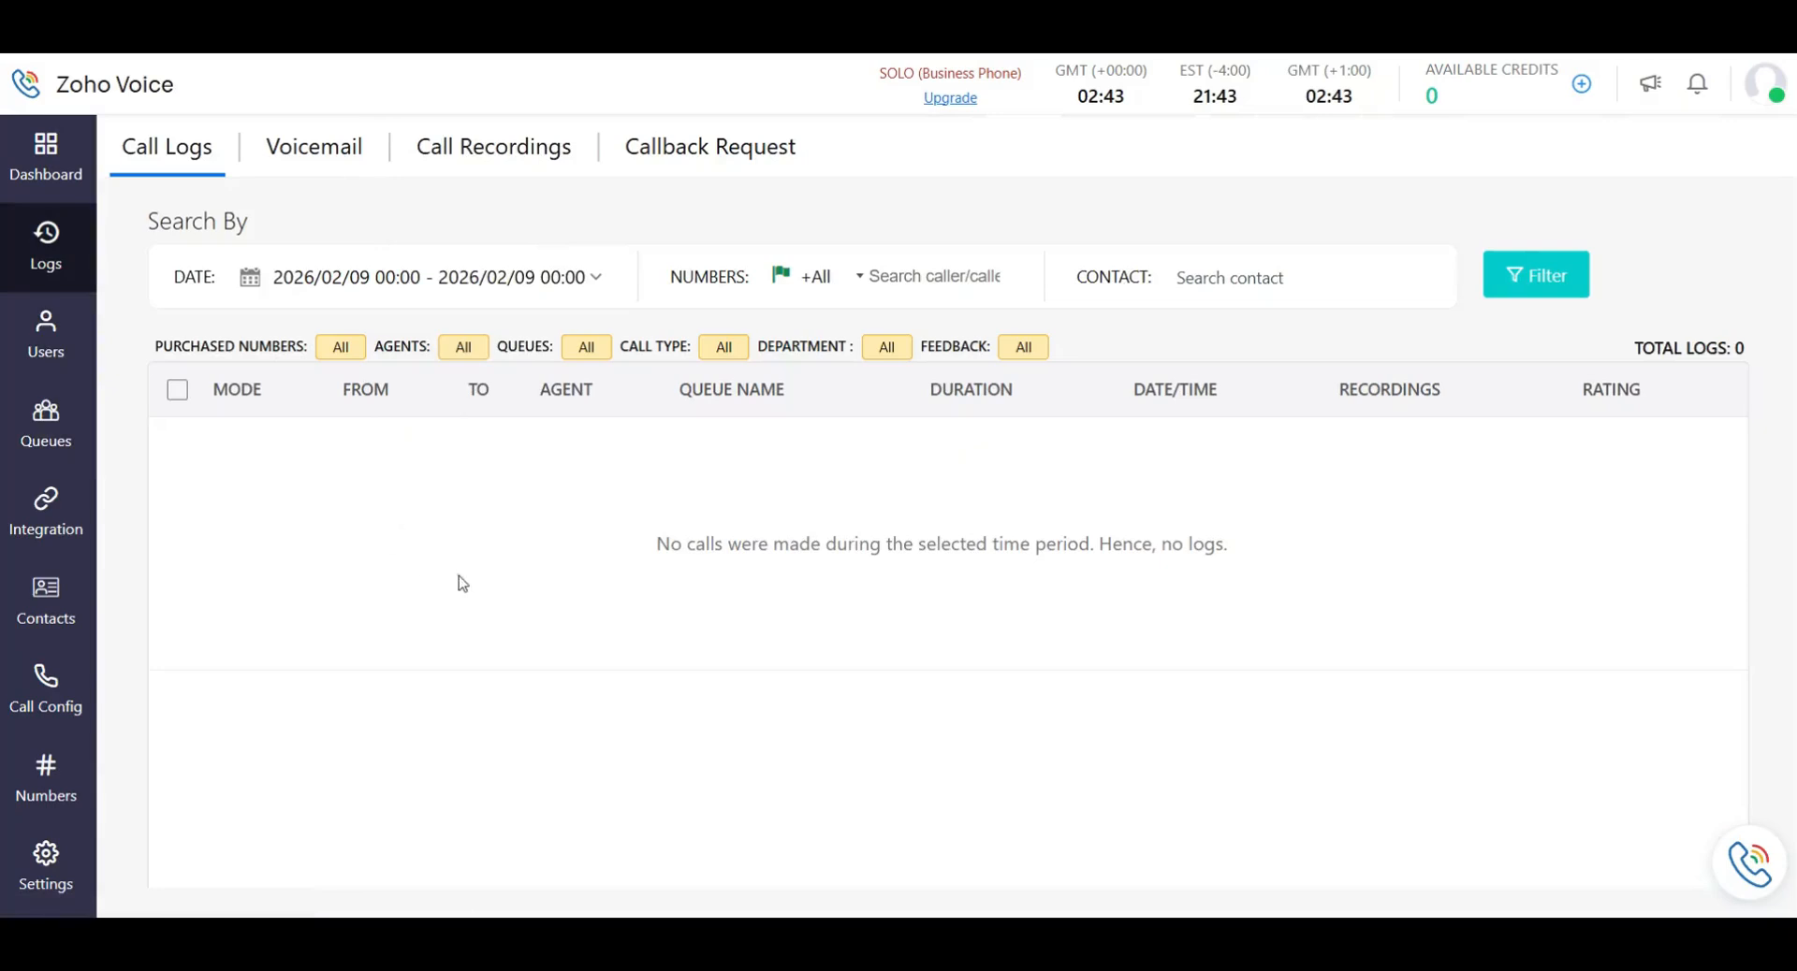
pyautogui.click(56, 337)
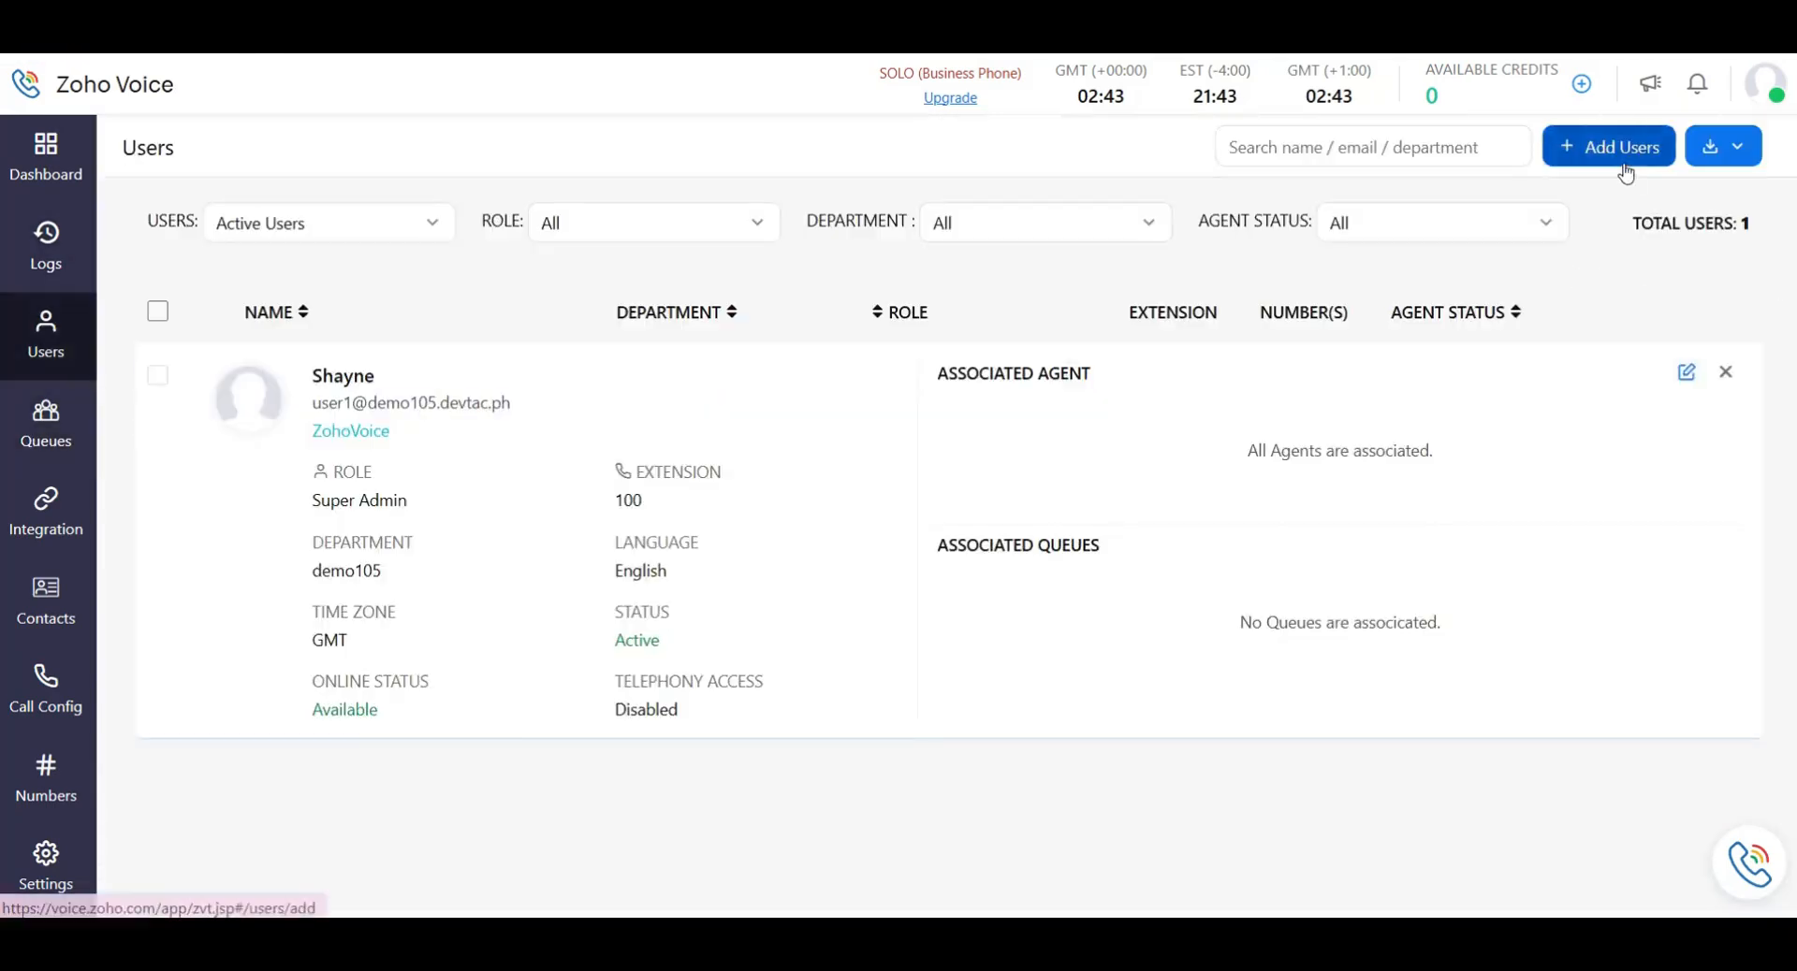
pyautogui.click(1602, 144)
pyautogui.click(822, 644)
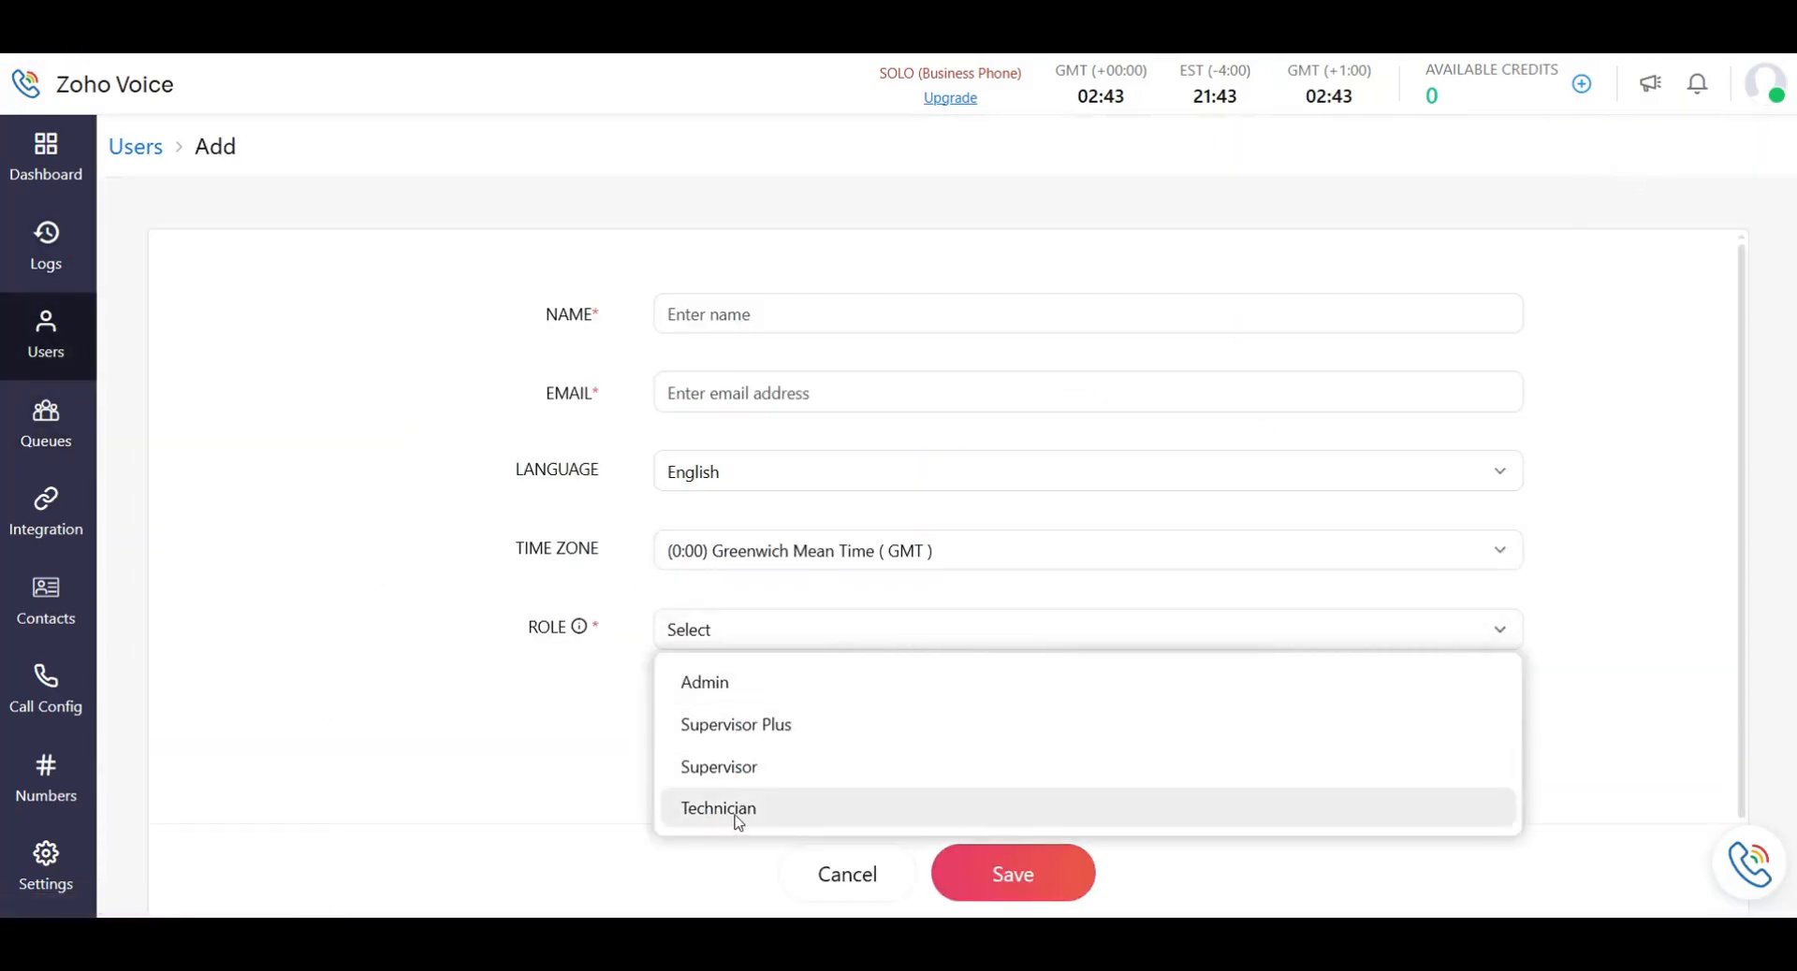
pyautogui.click(577, 746)
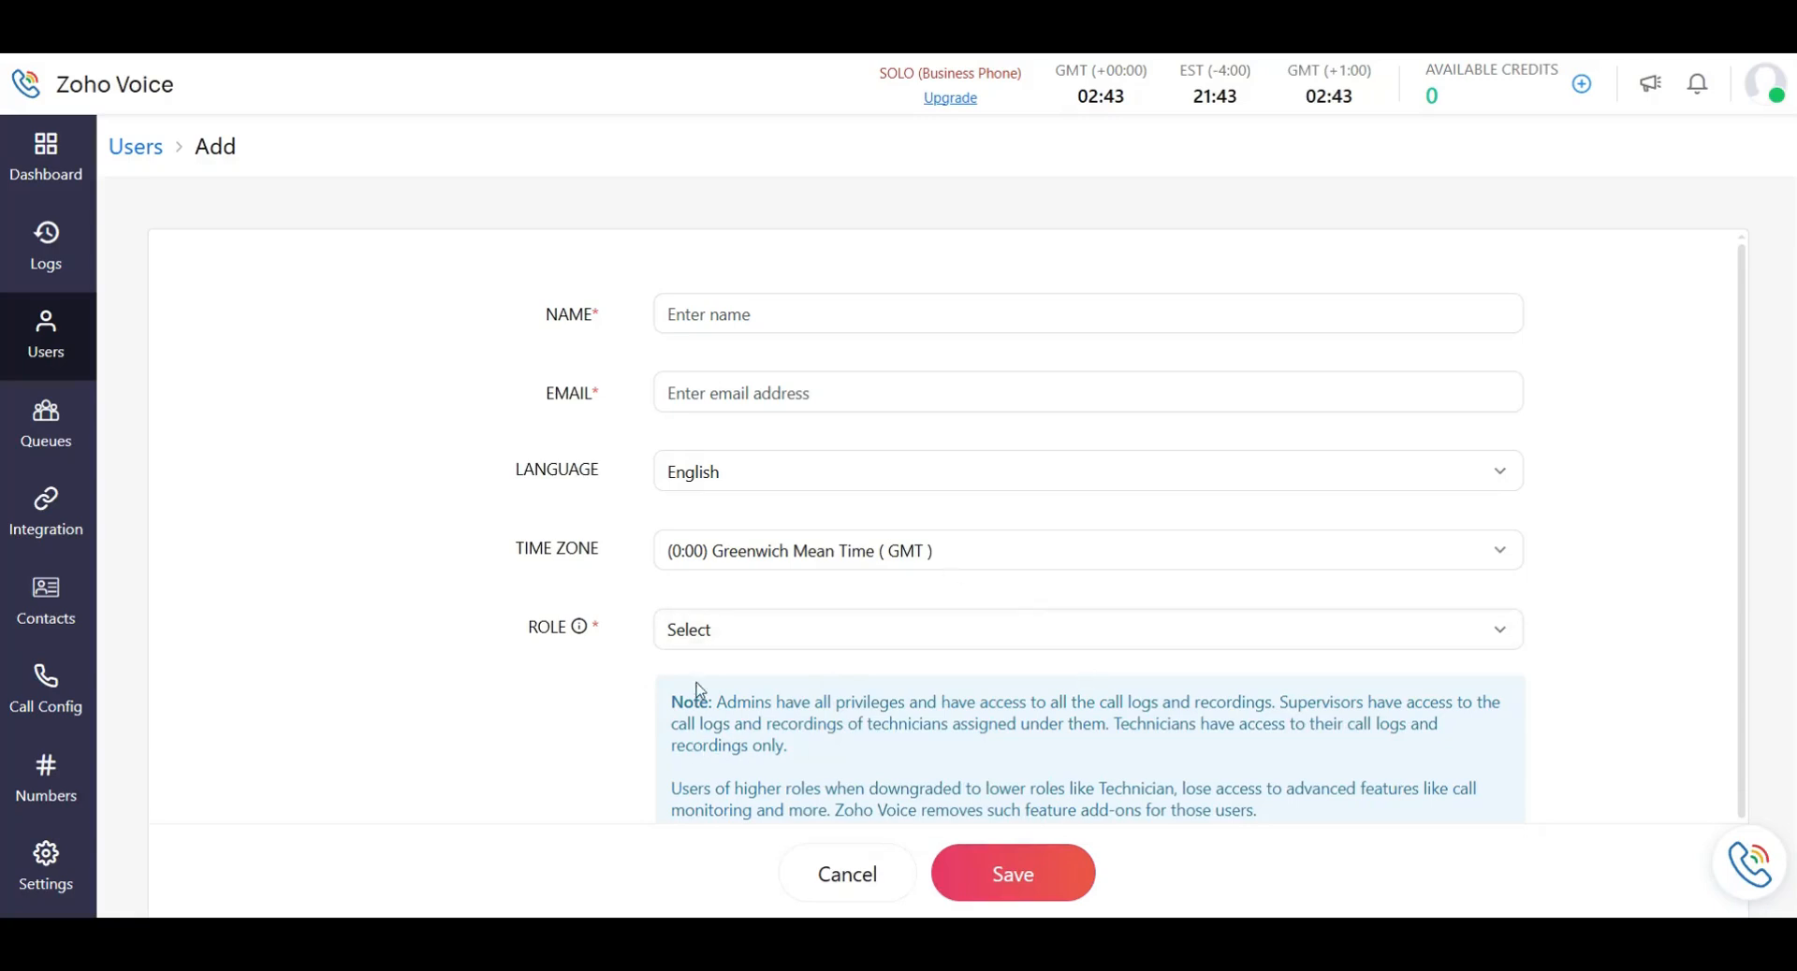
# Set the role to Technician, inspect outgoing number and department options, then leave for the Dashboard.
pyautogui.click(829, 638)
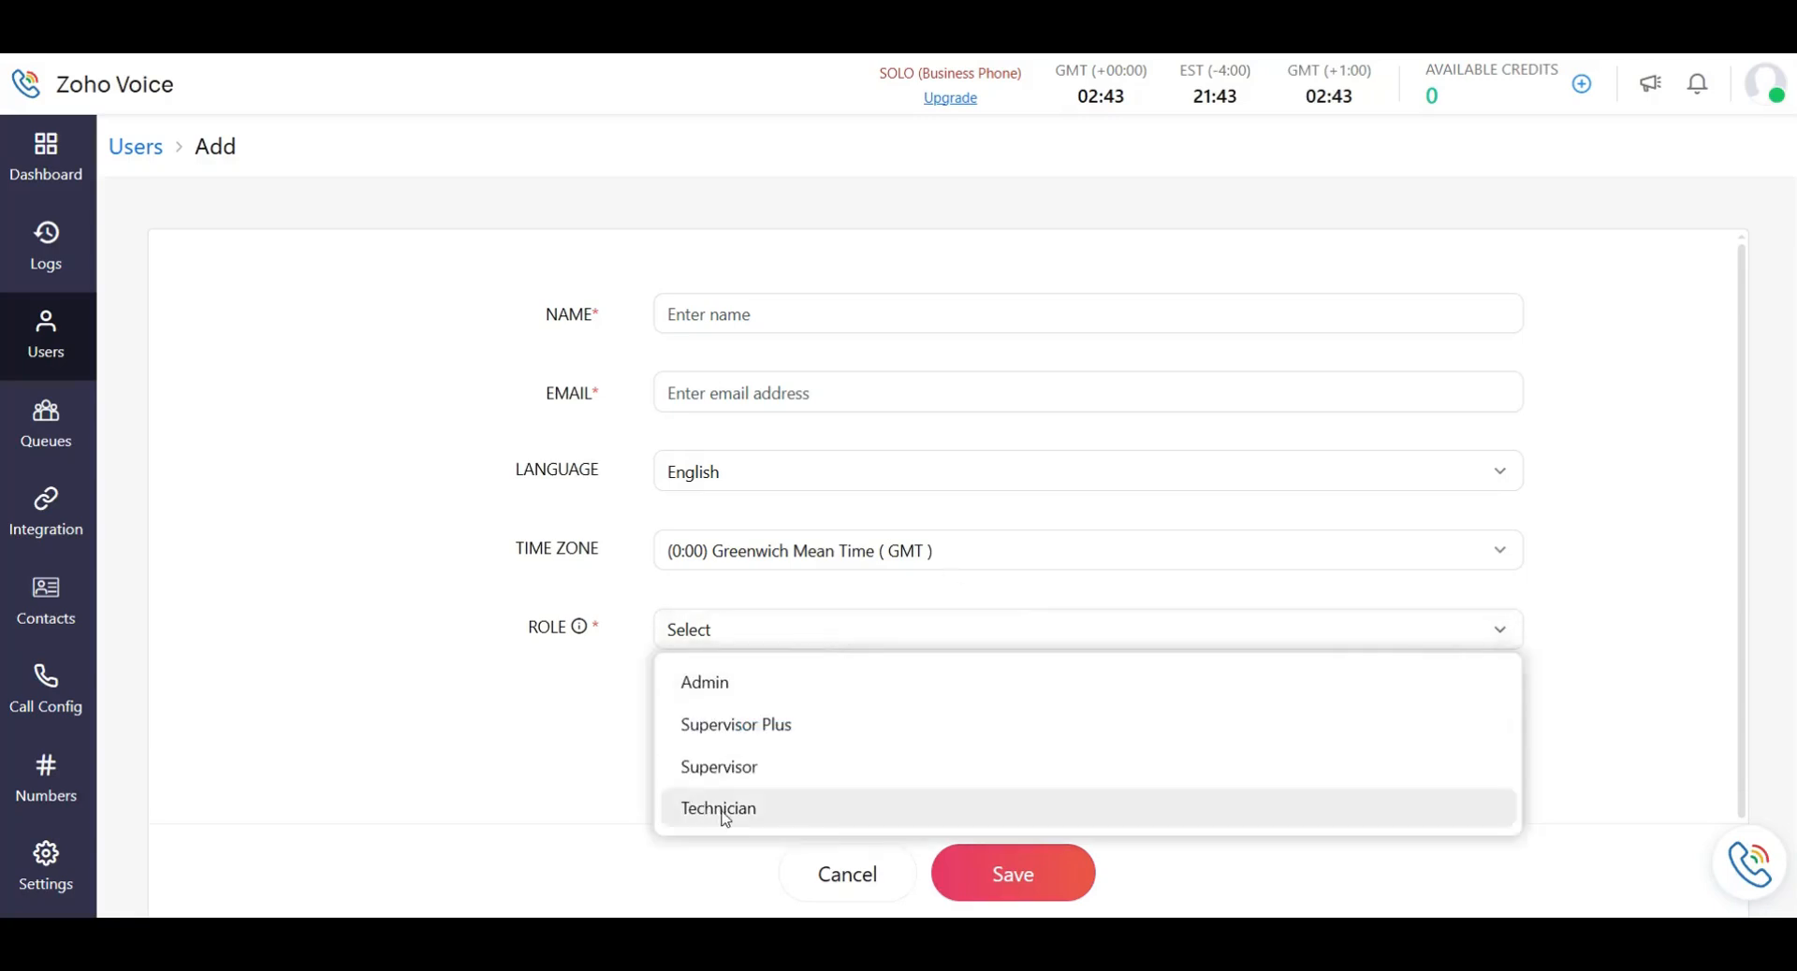
pyautogui.click(727, 810)
pyautogui.scroll(-3, 777, 646)
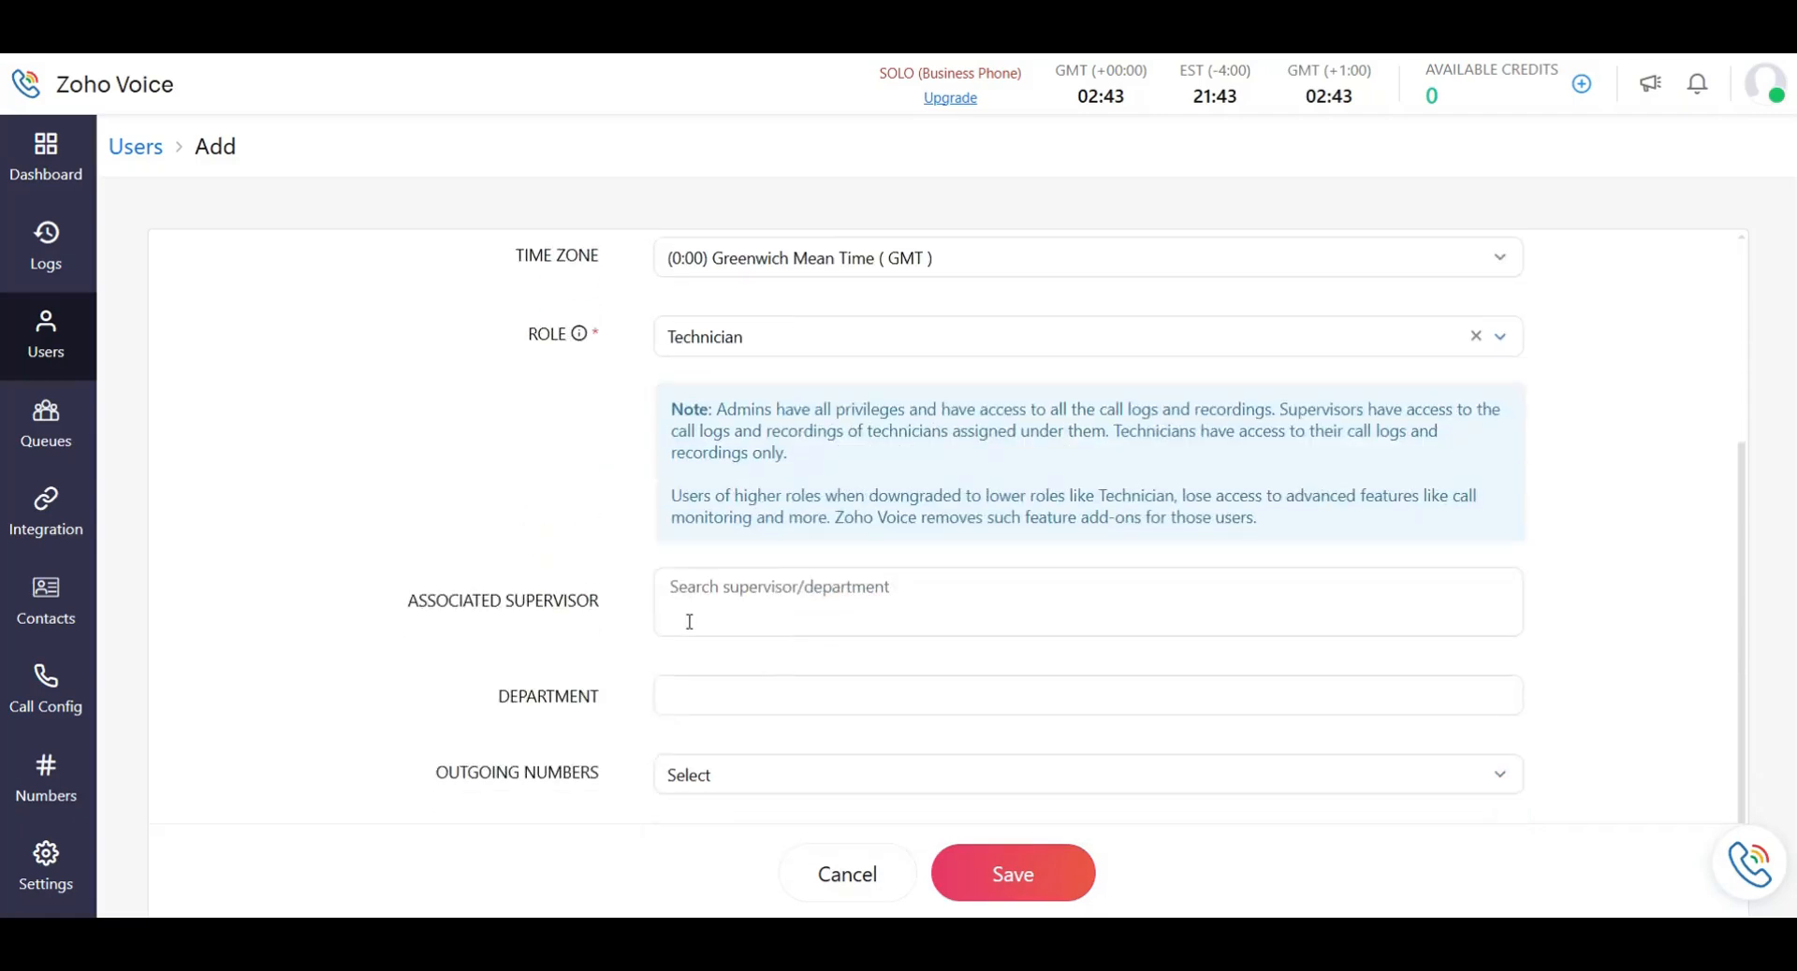
pyautogui.click(773, 777)
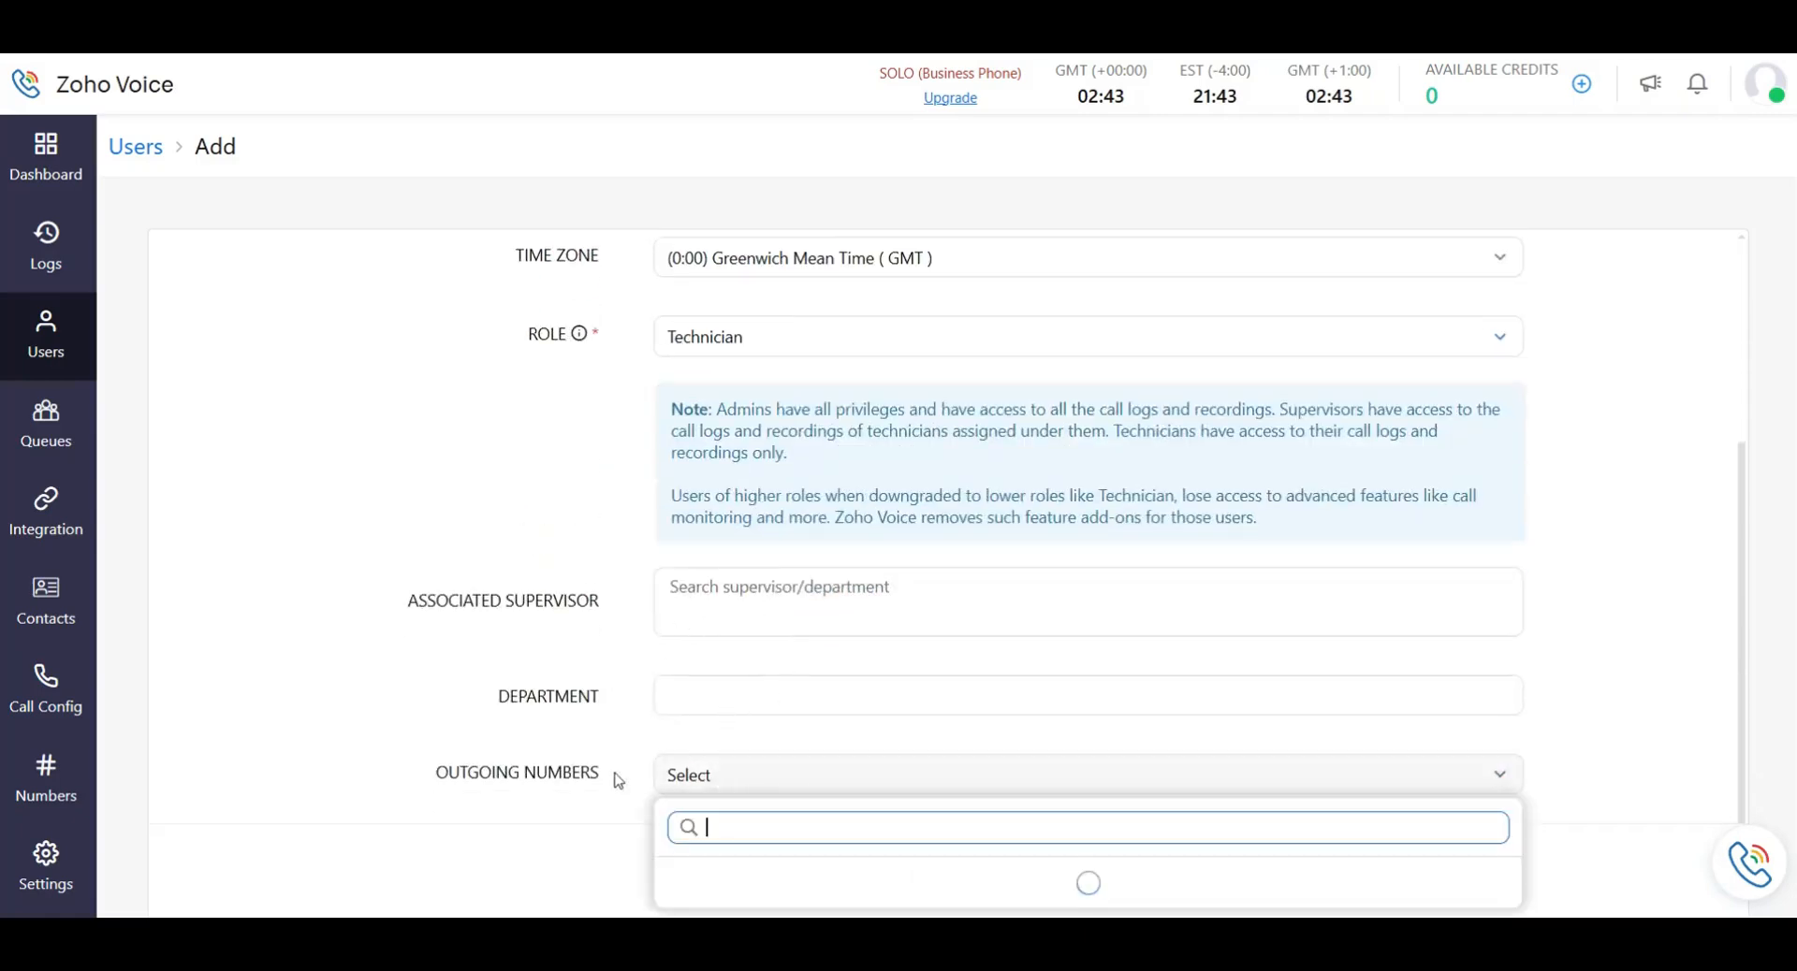
pyautogui.click(706, 775)
pyautogui.click(725, 695)
pyautogui.click(560, 652)
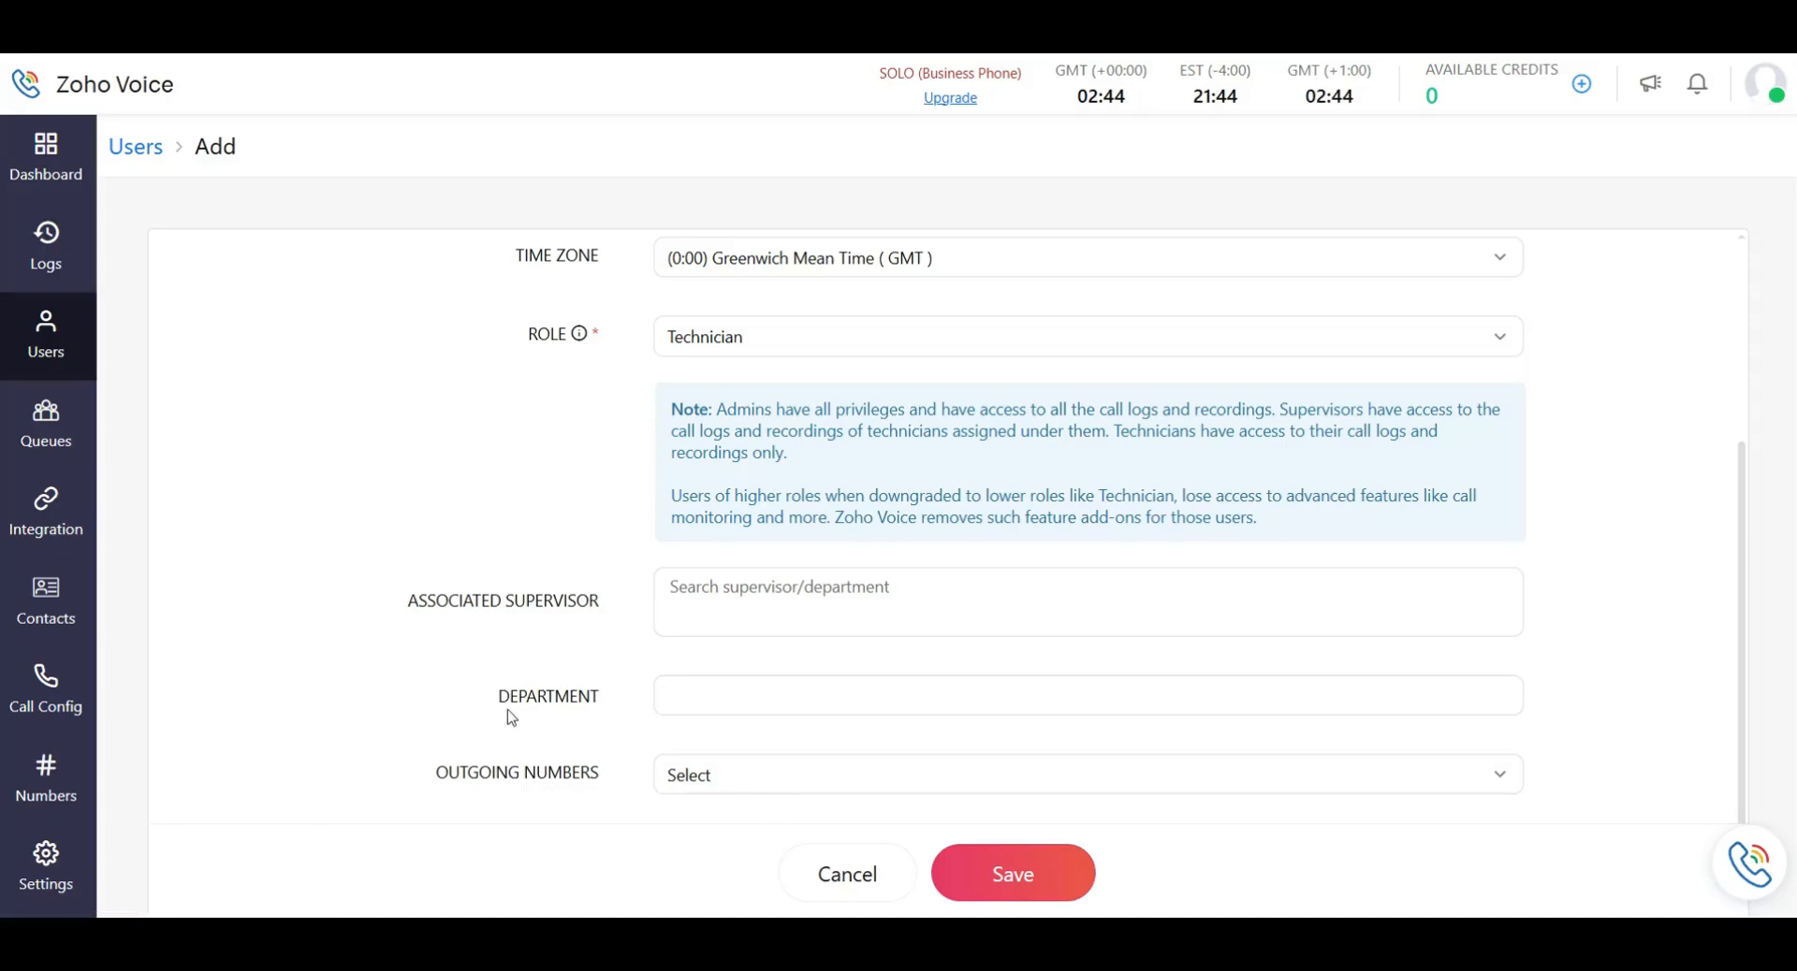
pyautogui.click(62, 126)
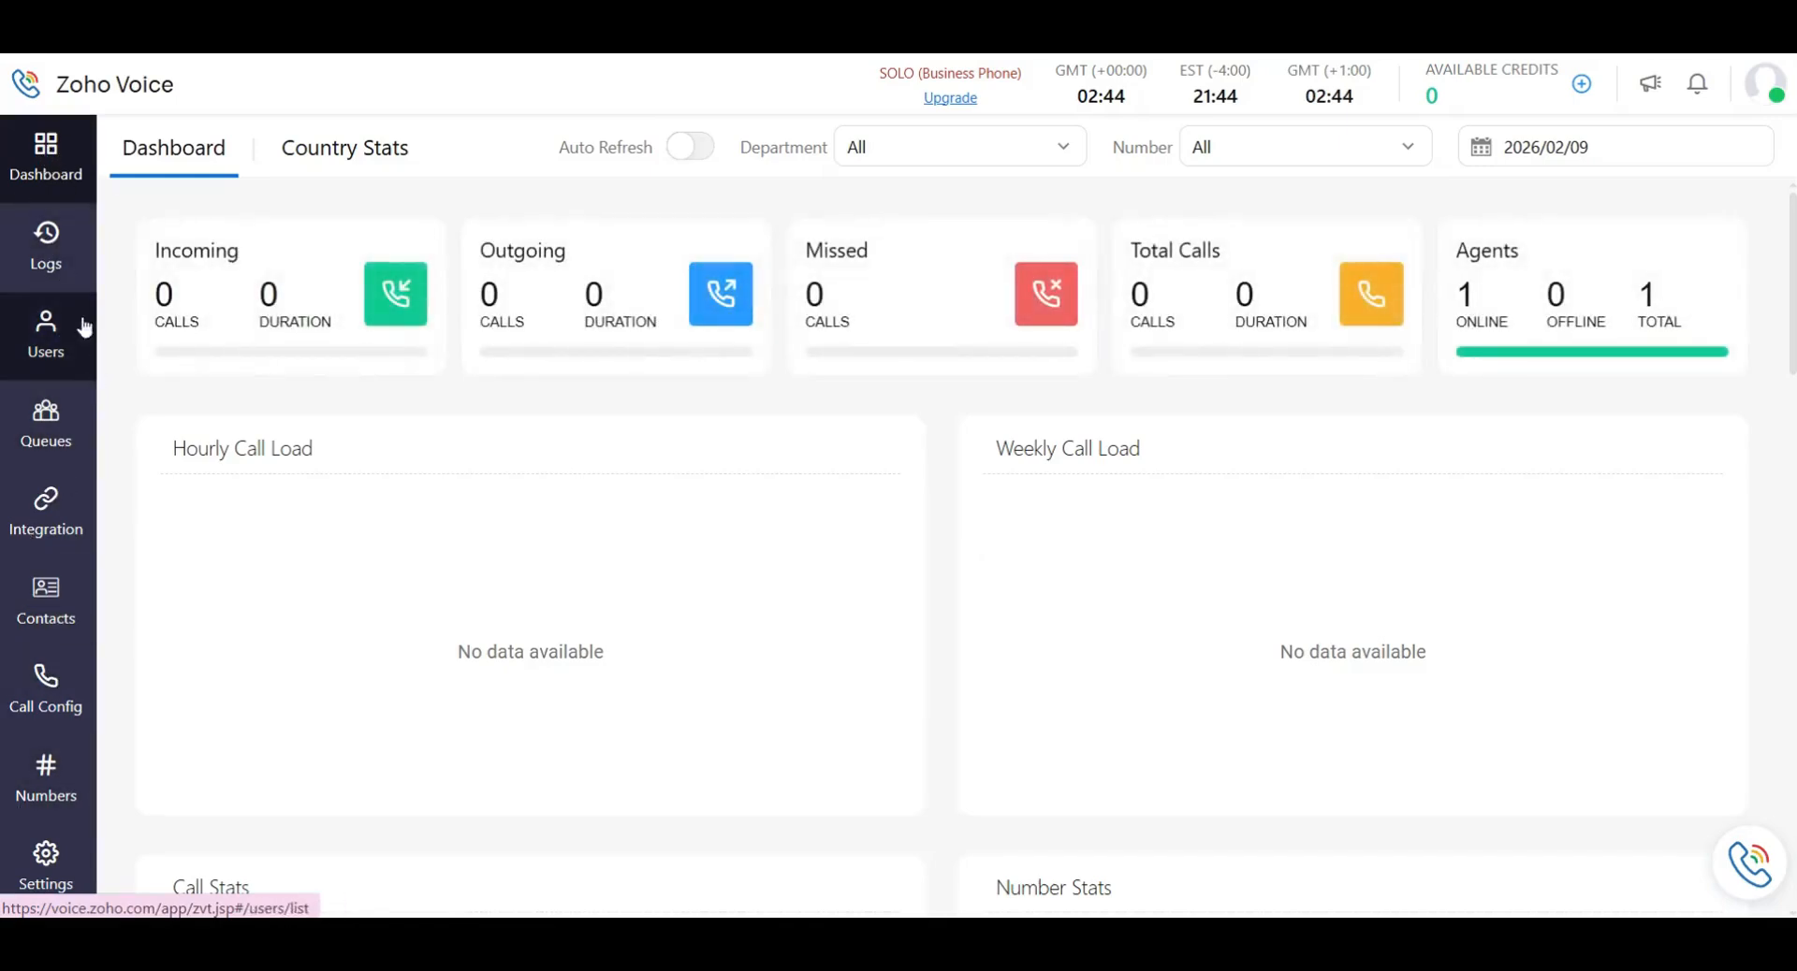
# Pass through Call Logs and Users, then open Settings on the My Profile page.
pyautogui.click(46, 245)
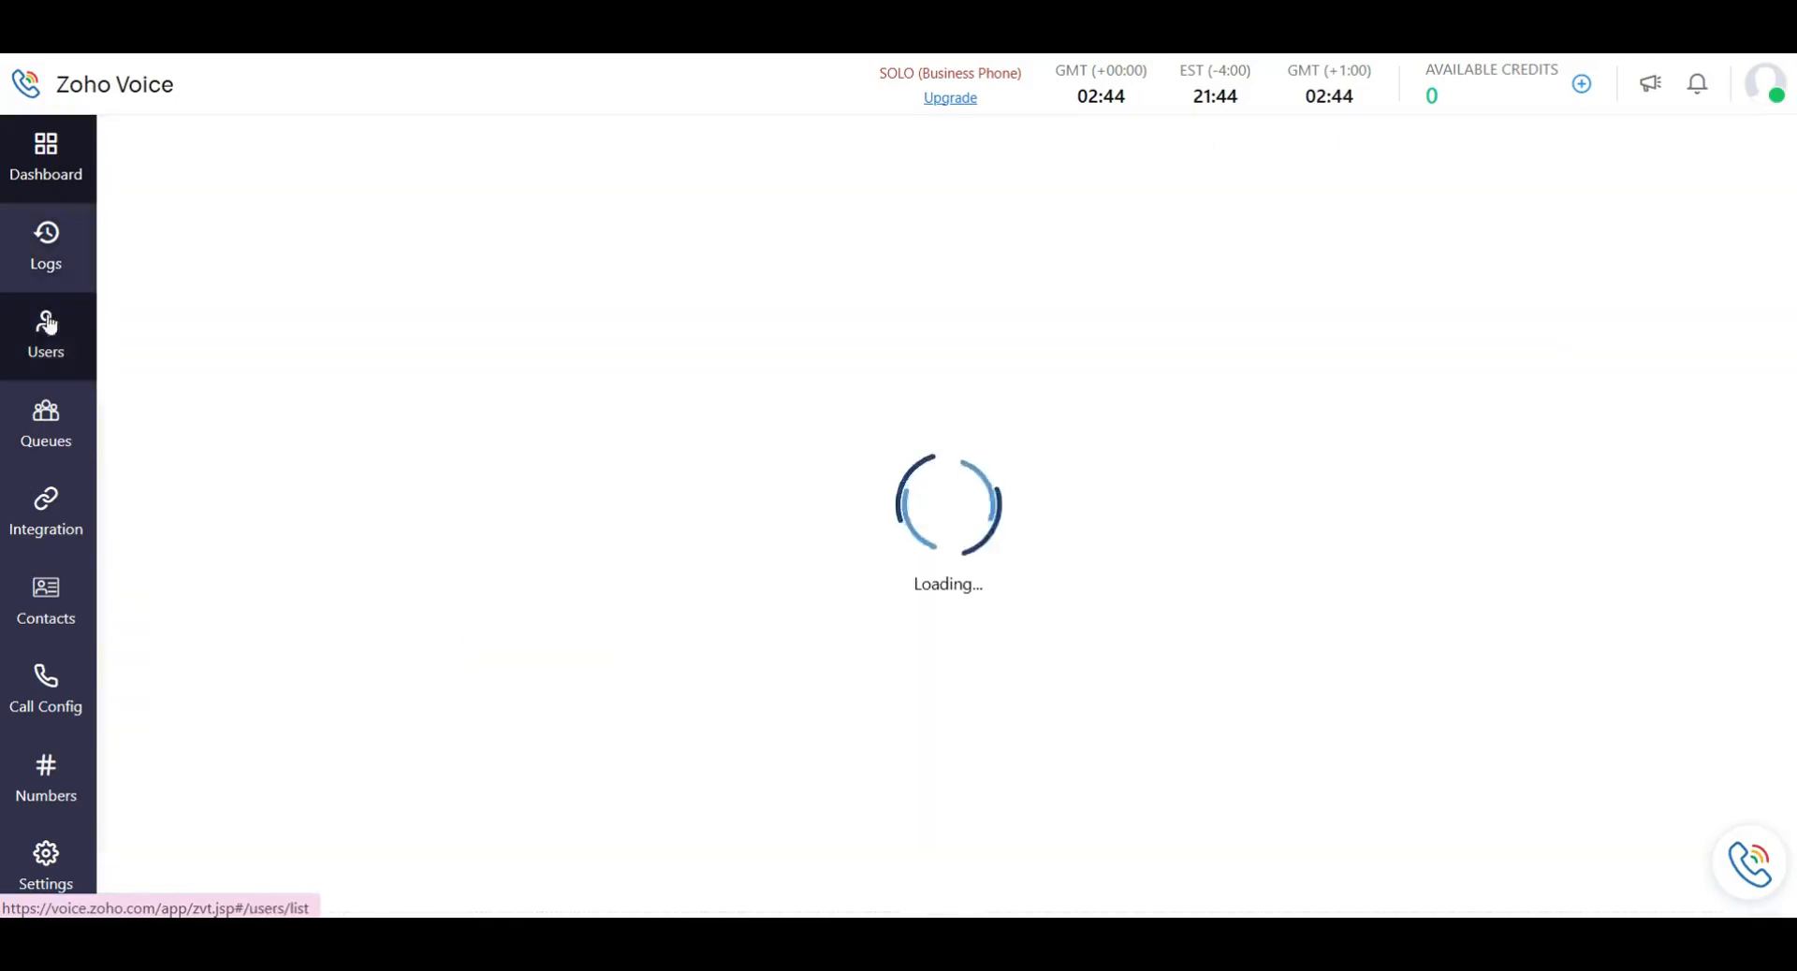
pyautogui.click(46, 335)
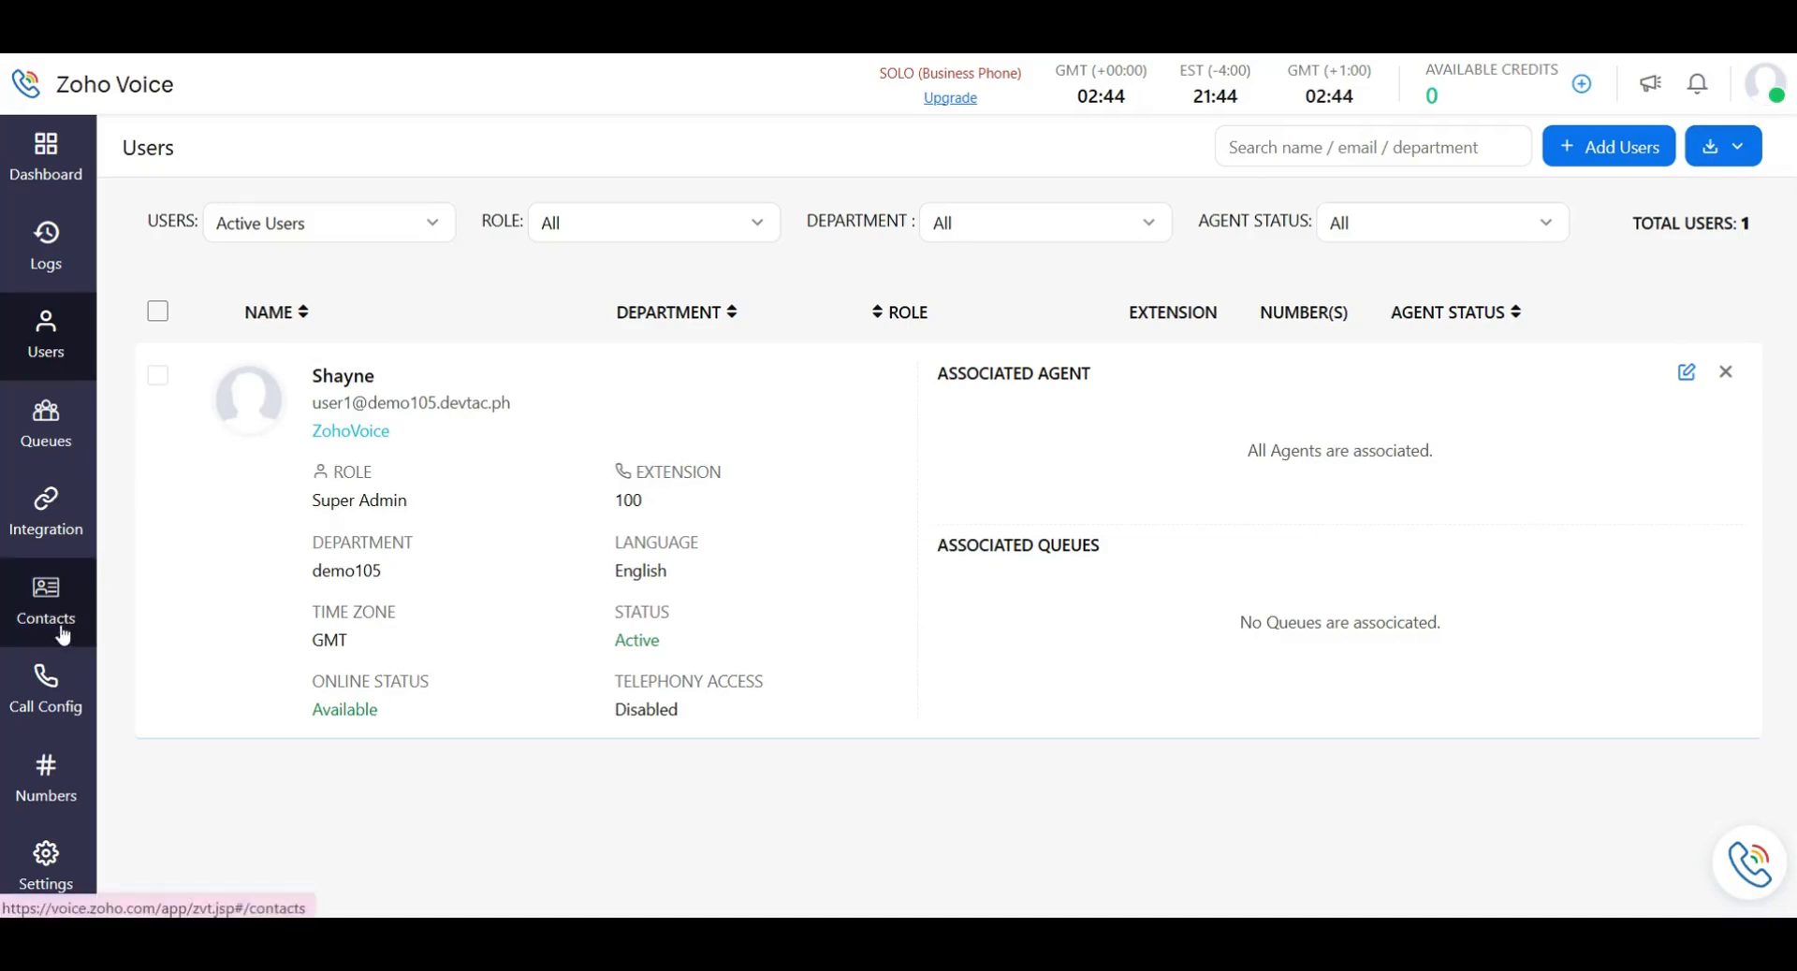
pyautogui.click(58, 882)
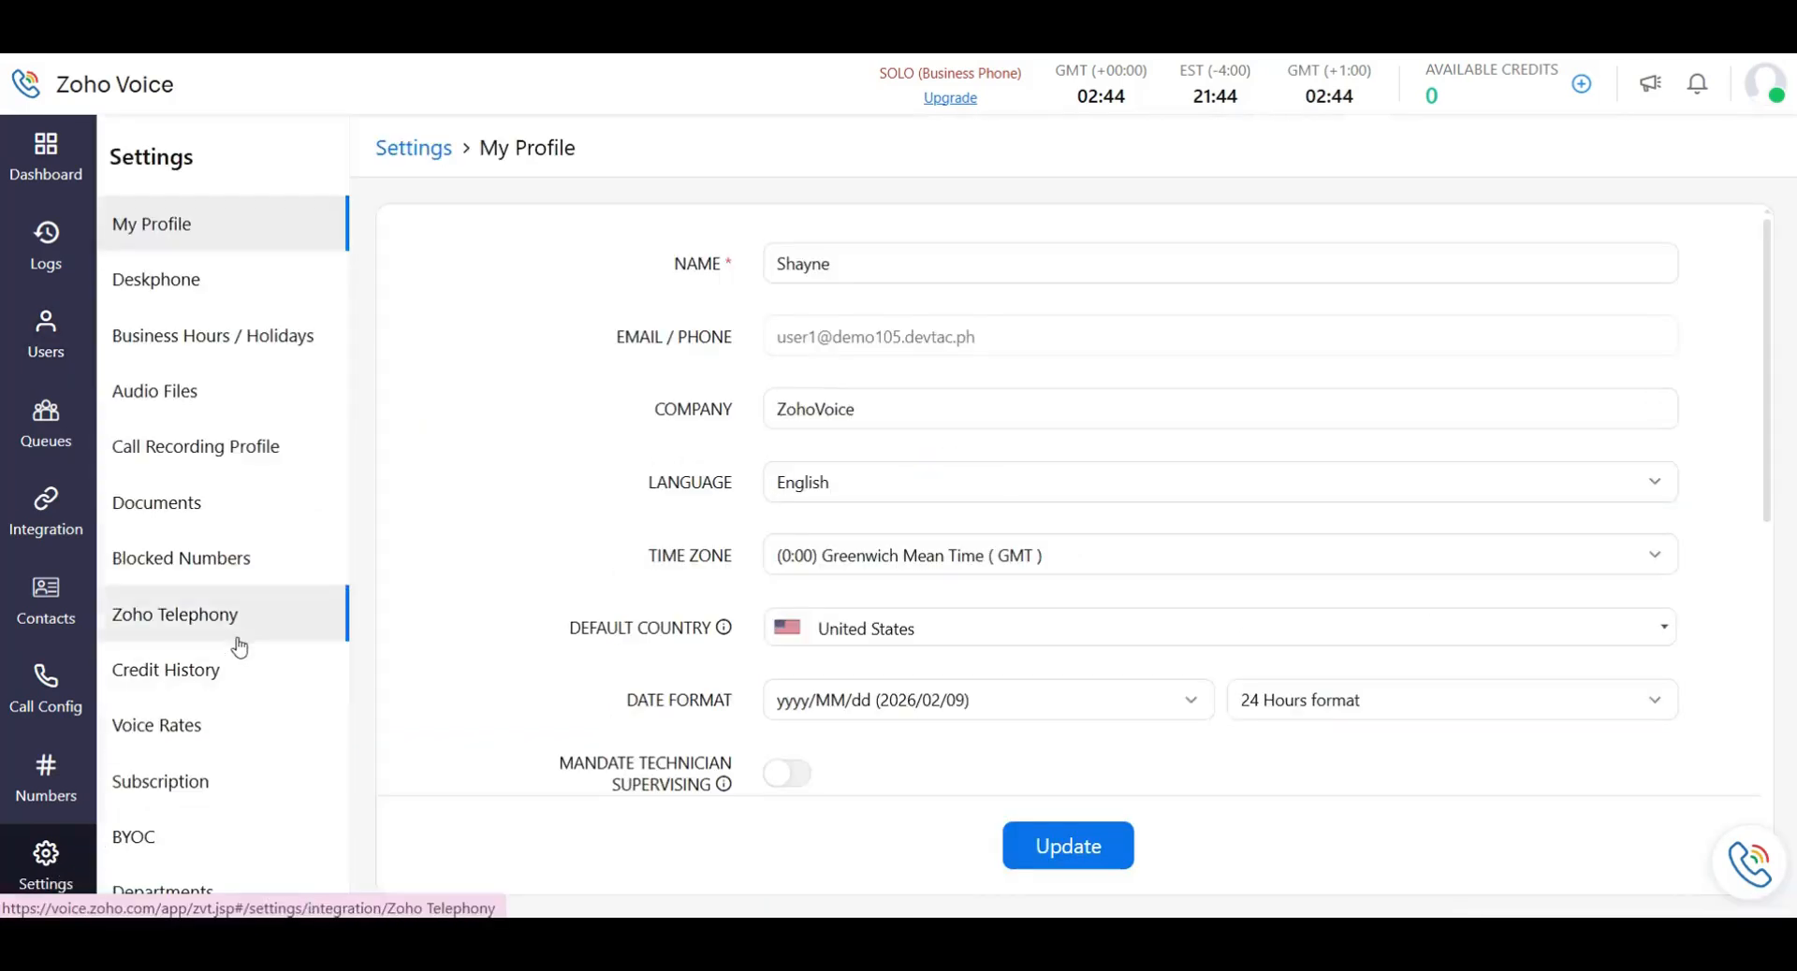
# Scroll through the Zoho Telephony integration requirements in Settings, then go back to Users.
pyautogui.click(238, 625)
pyautogui.scroll(-1, 711, 573)
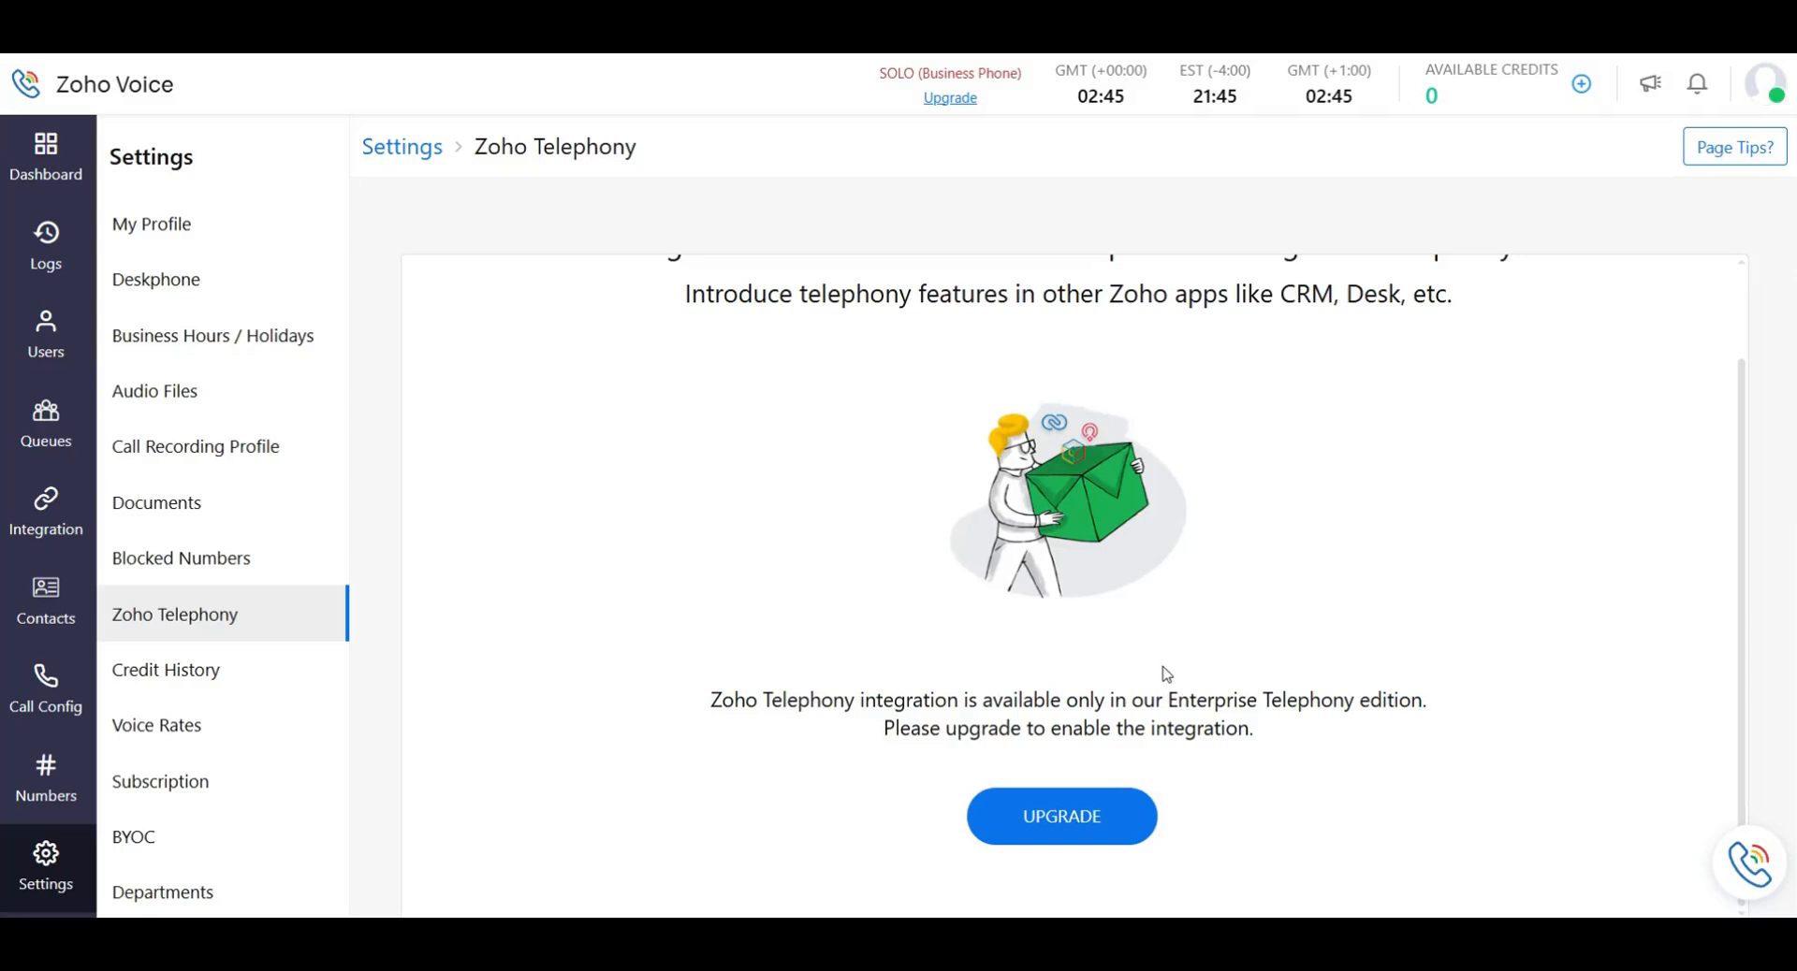
pyautogui.scroll(1, 1261, 697)
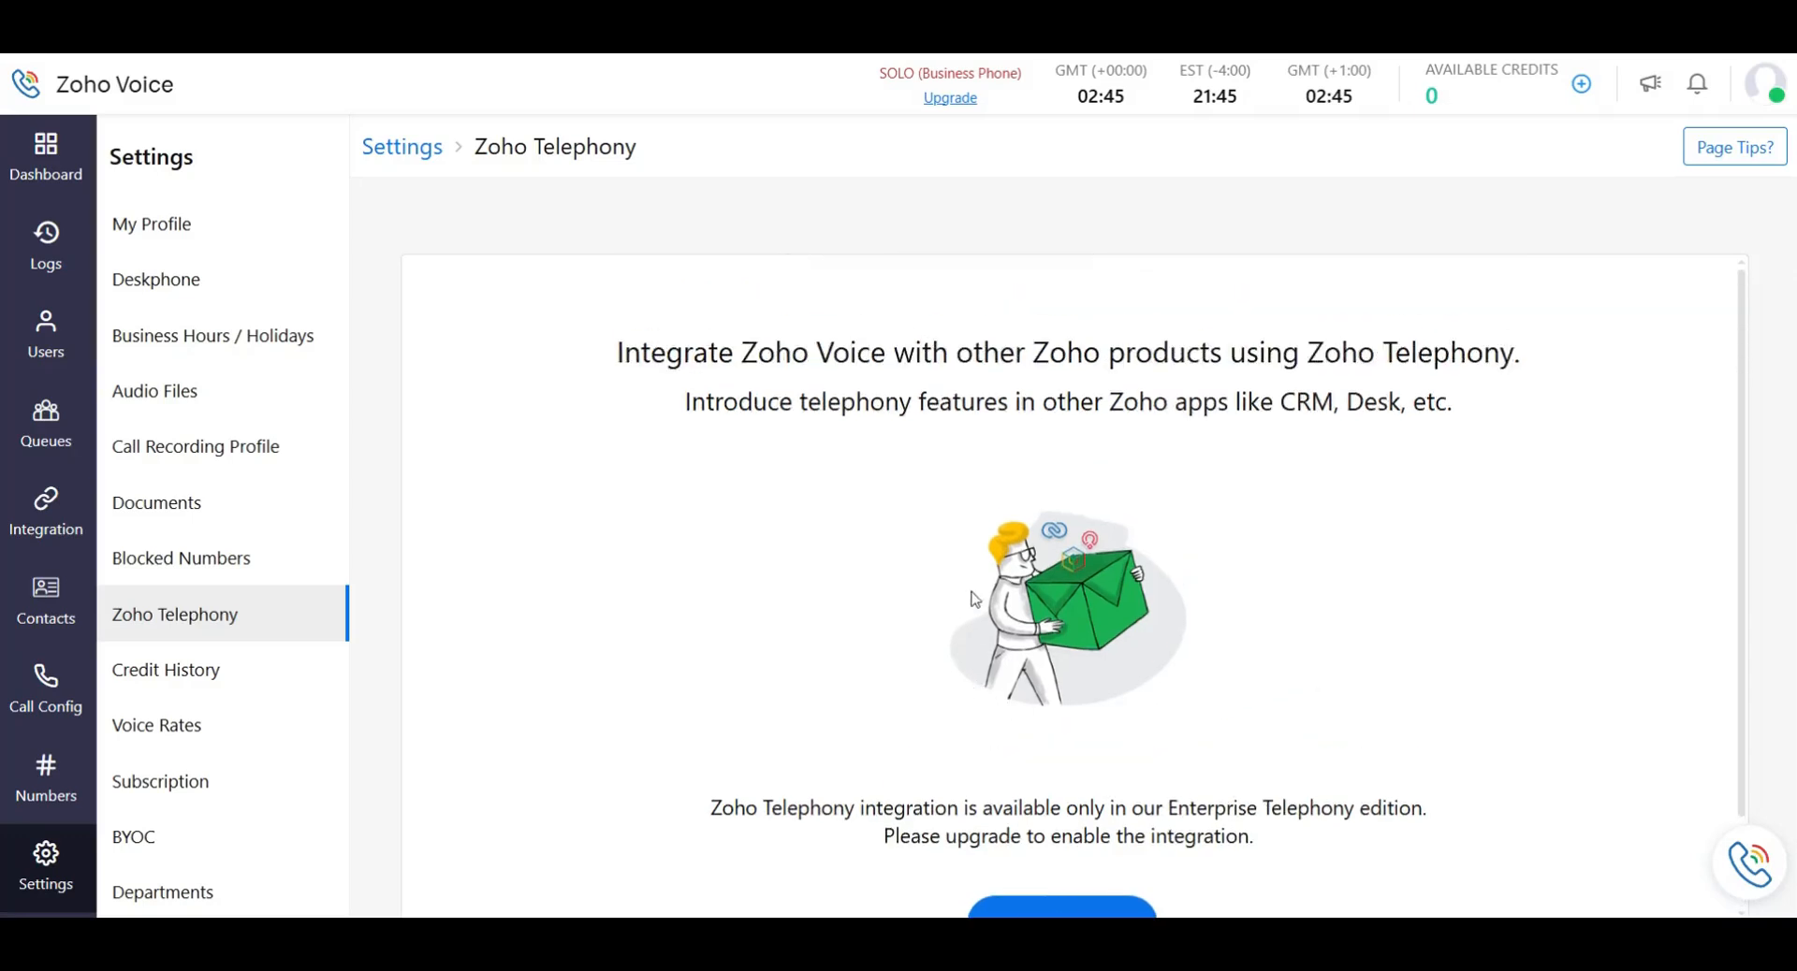
pyautogui.scroll(-1, 977, 599)
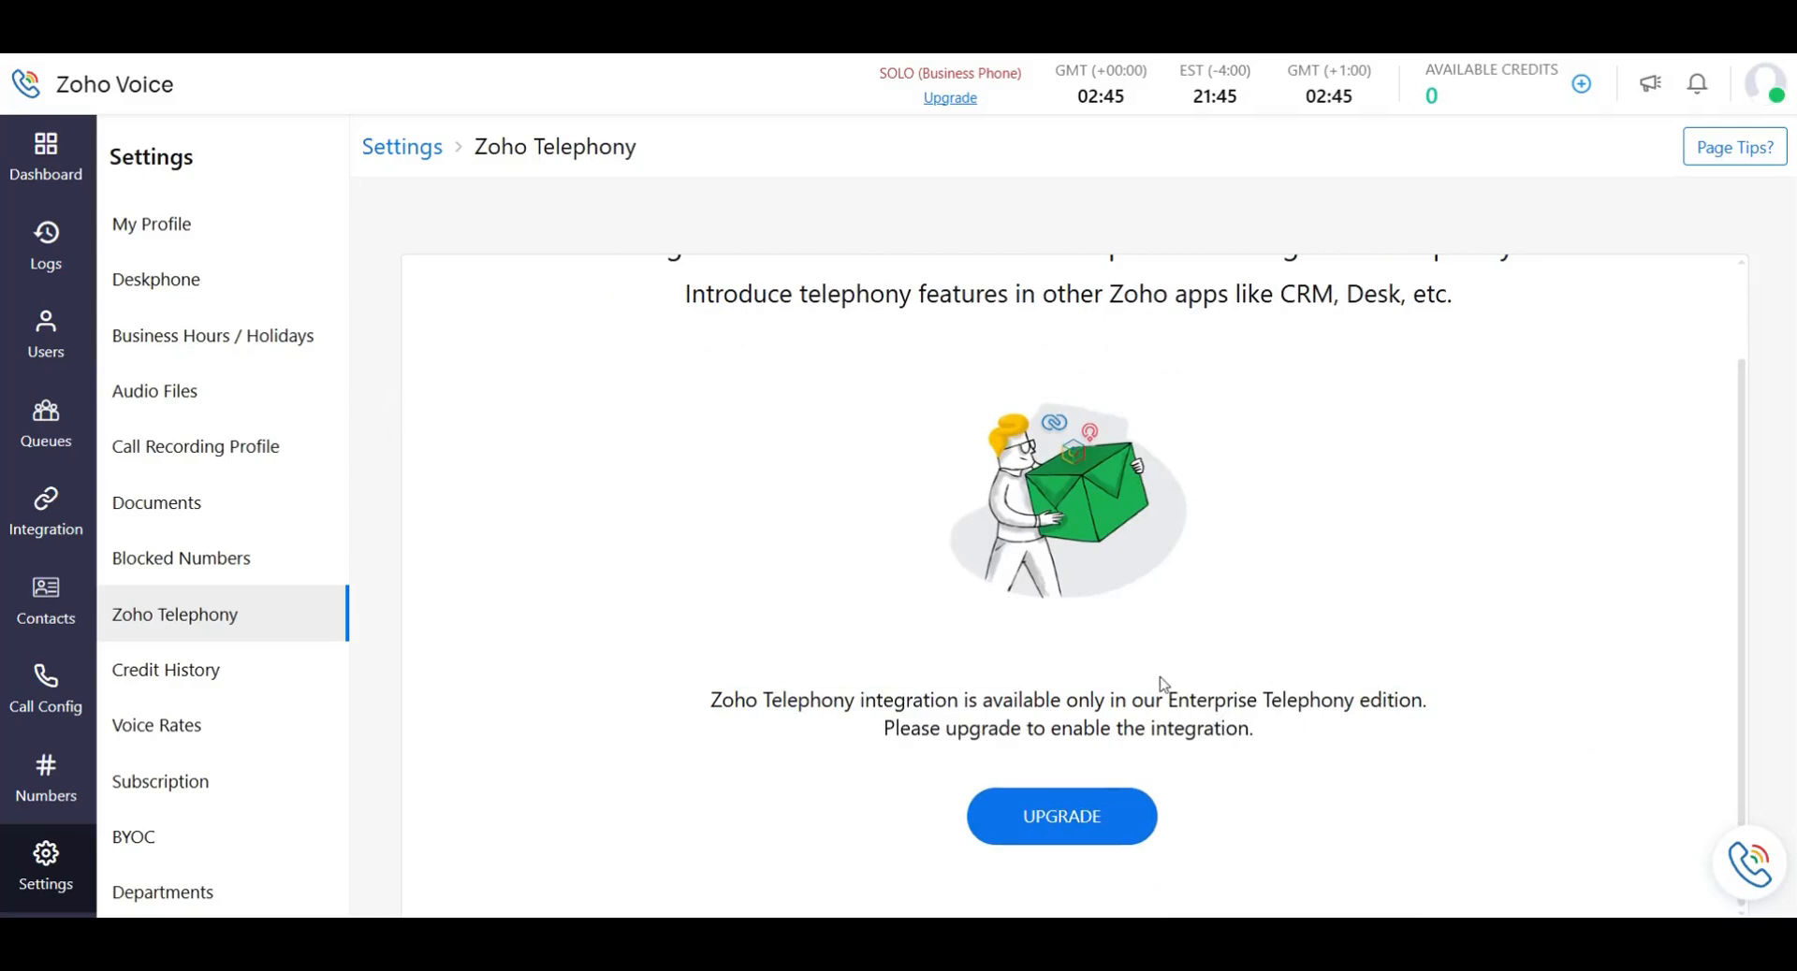
pyautogui.scroll(1, 1043, 674)
pyautogui.scroll(-1, 1044, 674)
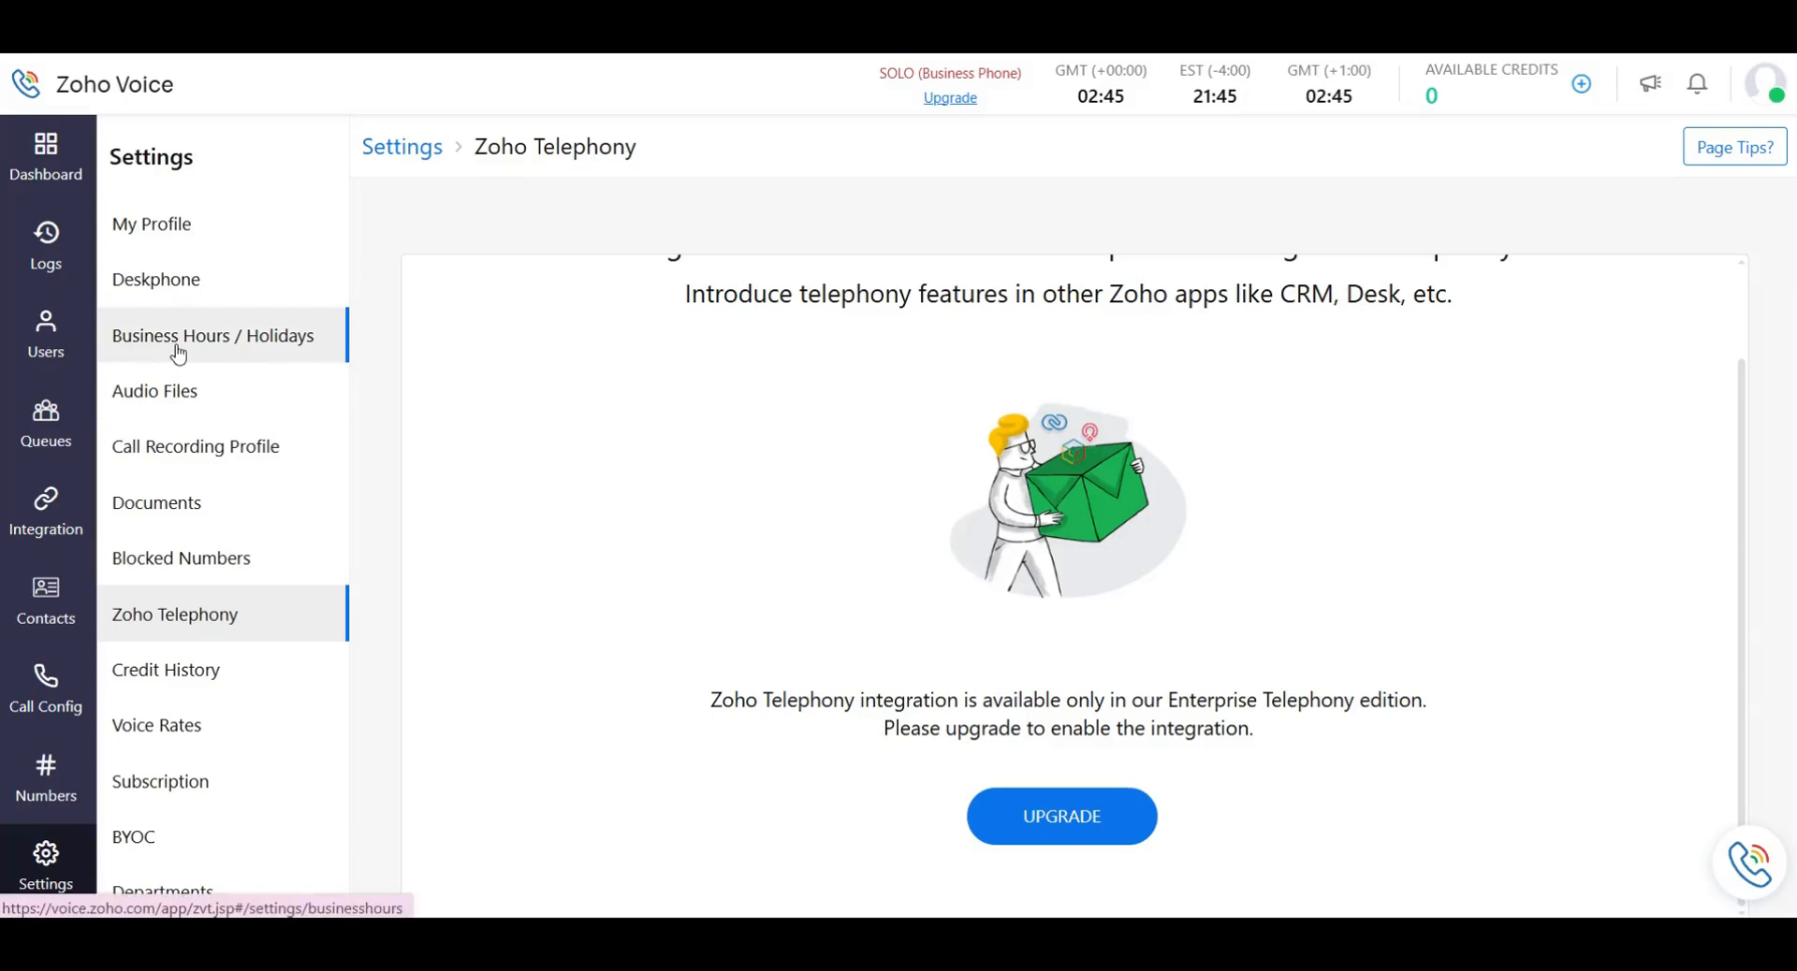
pyautogui.click(47, 335)
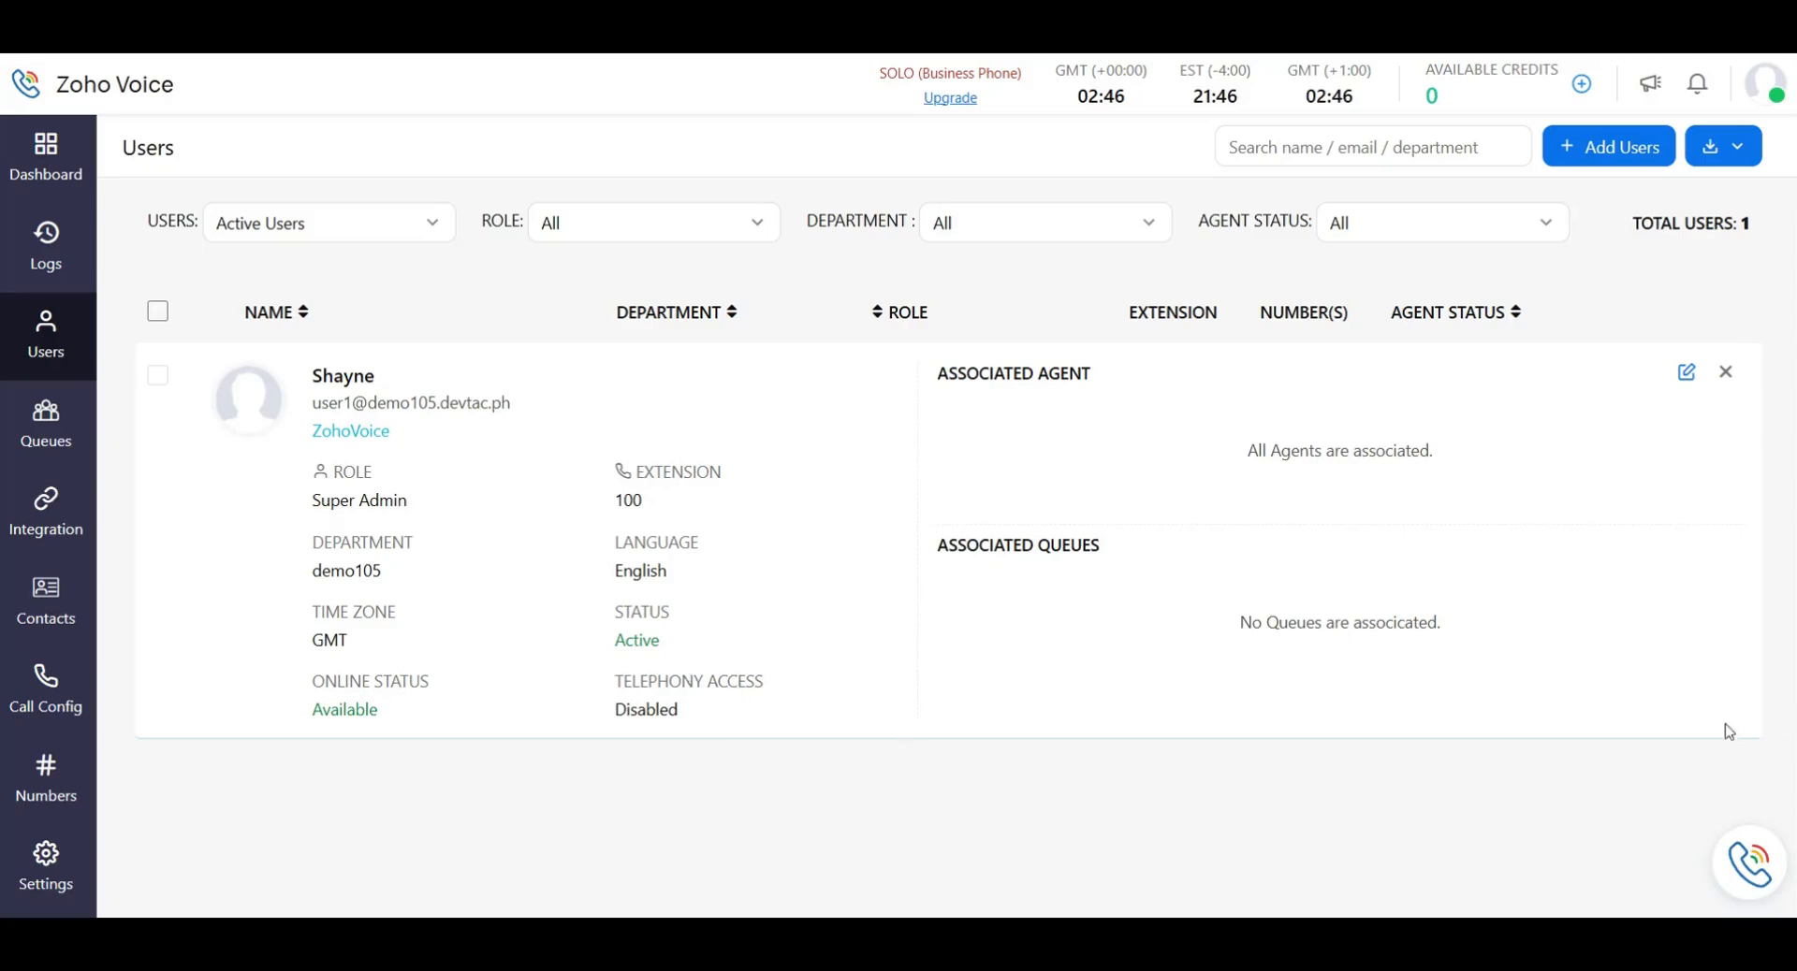
# Move the floating phone dialer around the screen and back into its corner.
pyautogui.moveTo(1752, 876)
pyautogui.mouseDown()
pyautogui.moveTo(1696, 827)
pyautogui.moveTo(1760, 865)
pyautogui.mouseUp()
pyautogui.moveTo(1743, 859); pyautogui.dragTo(1744, 870)
pyautogui.moveTo(1771, 845); pyautogui.dragTo(1711, 813)
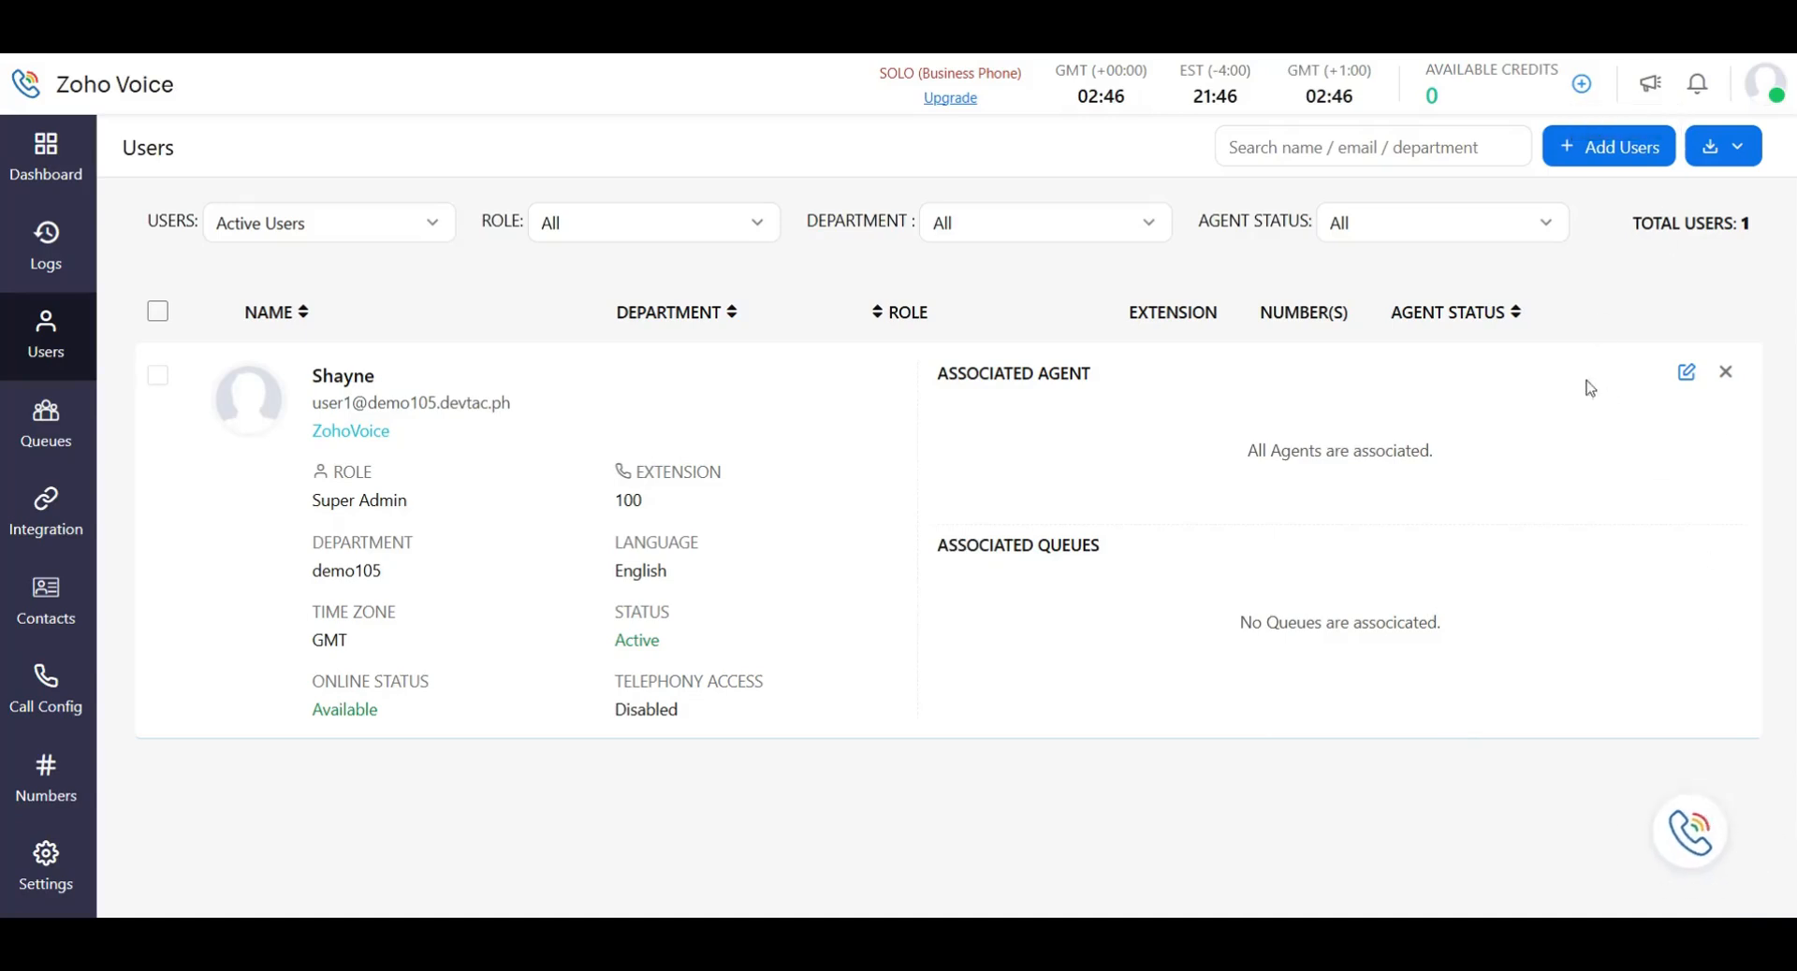
pyautogui.moveTo(1684, 842); pyautogui.dragTo(1748, 873)
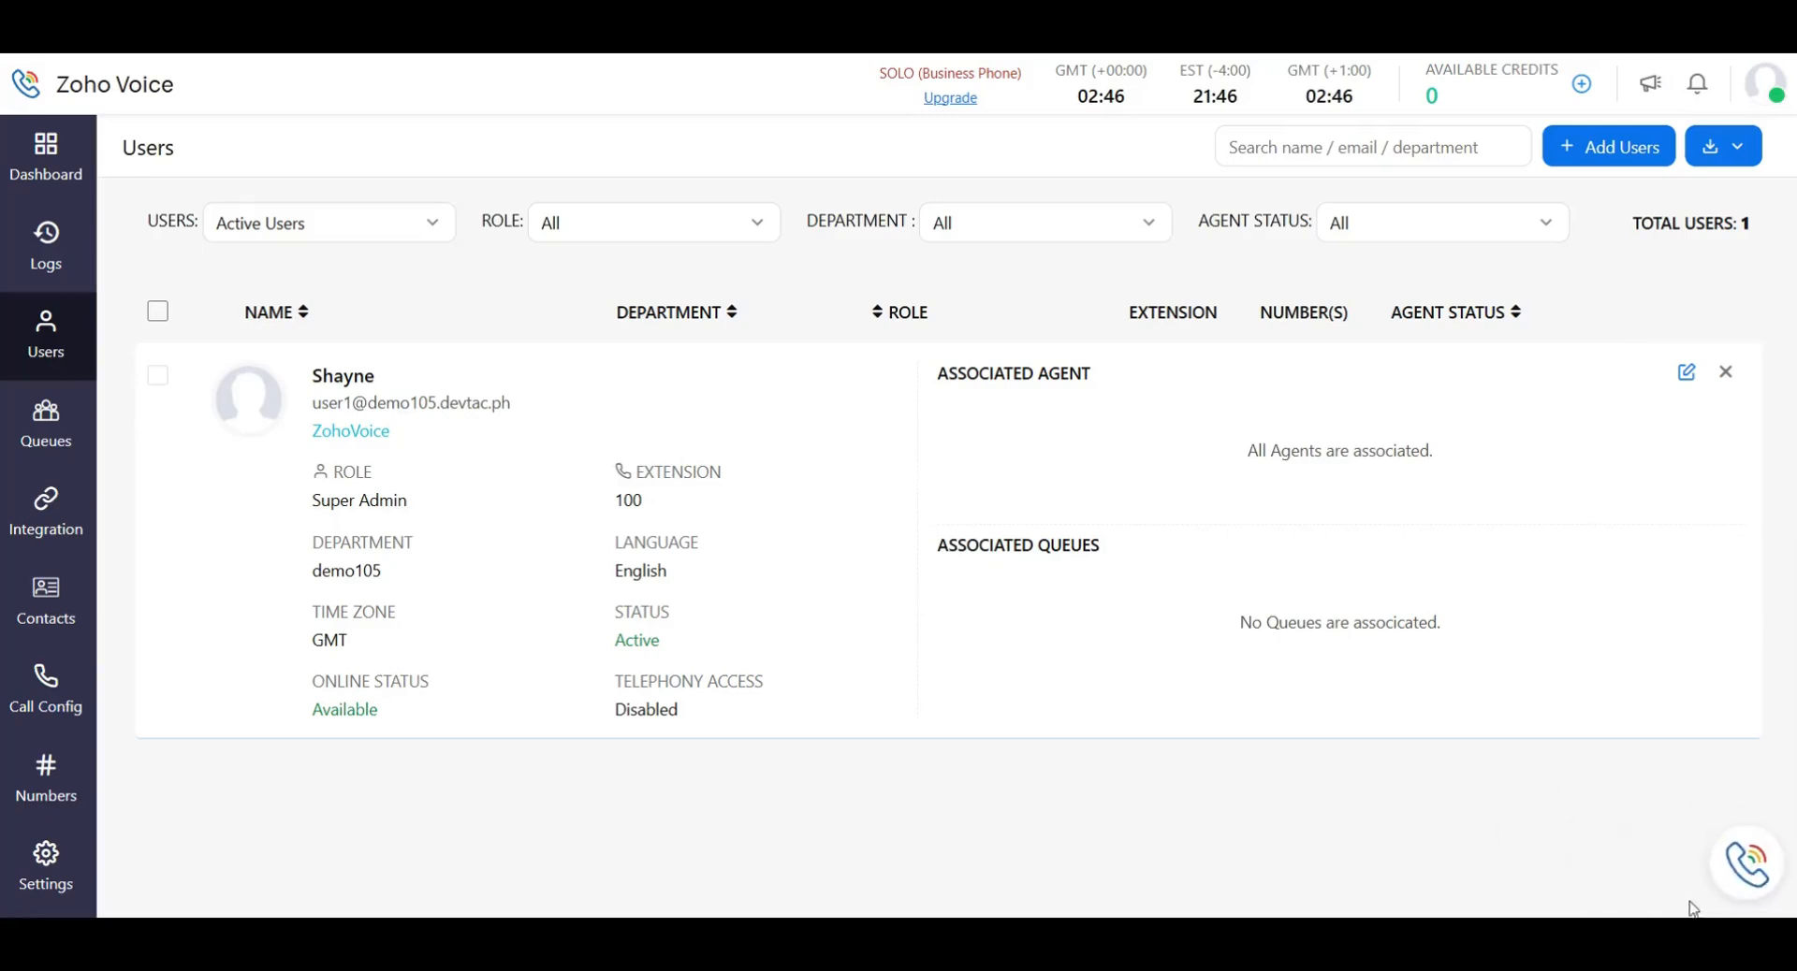
# Open the Add User form and check the Department suggestions twice without choosing one.
pyautogui.click(1628, 147)
pyautogui.scroll(-1, 1076, 431)
pyautogui.scroll(1, 889, 524)
pyautogui.scroll(-1, 843, 590)
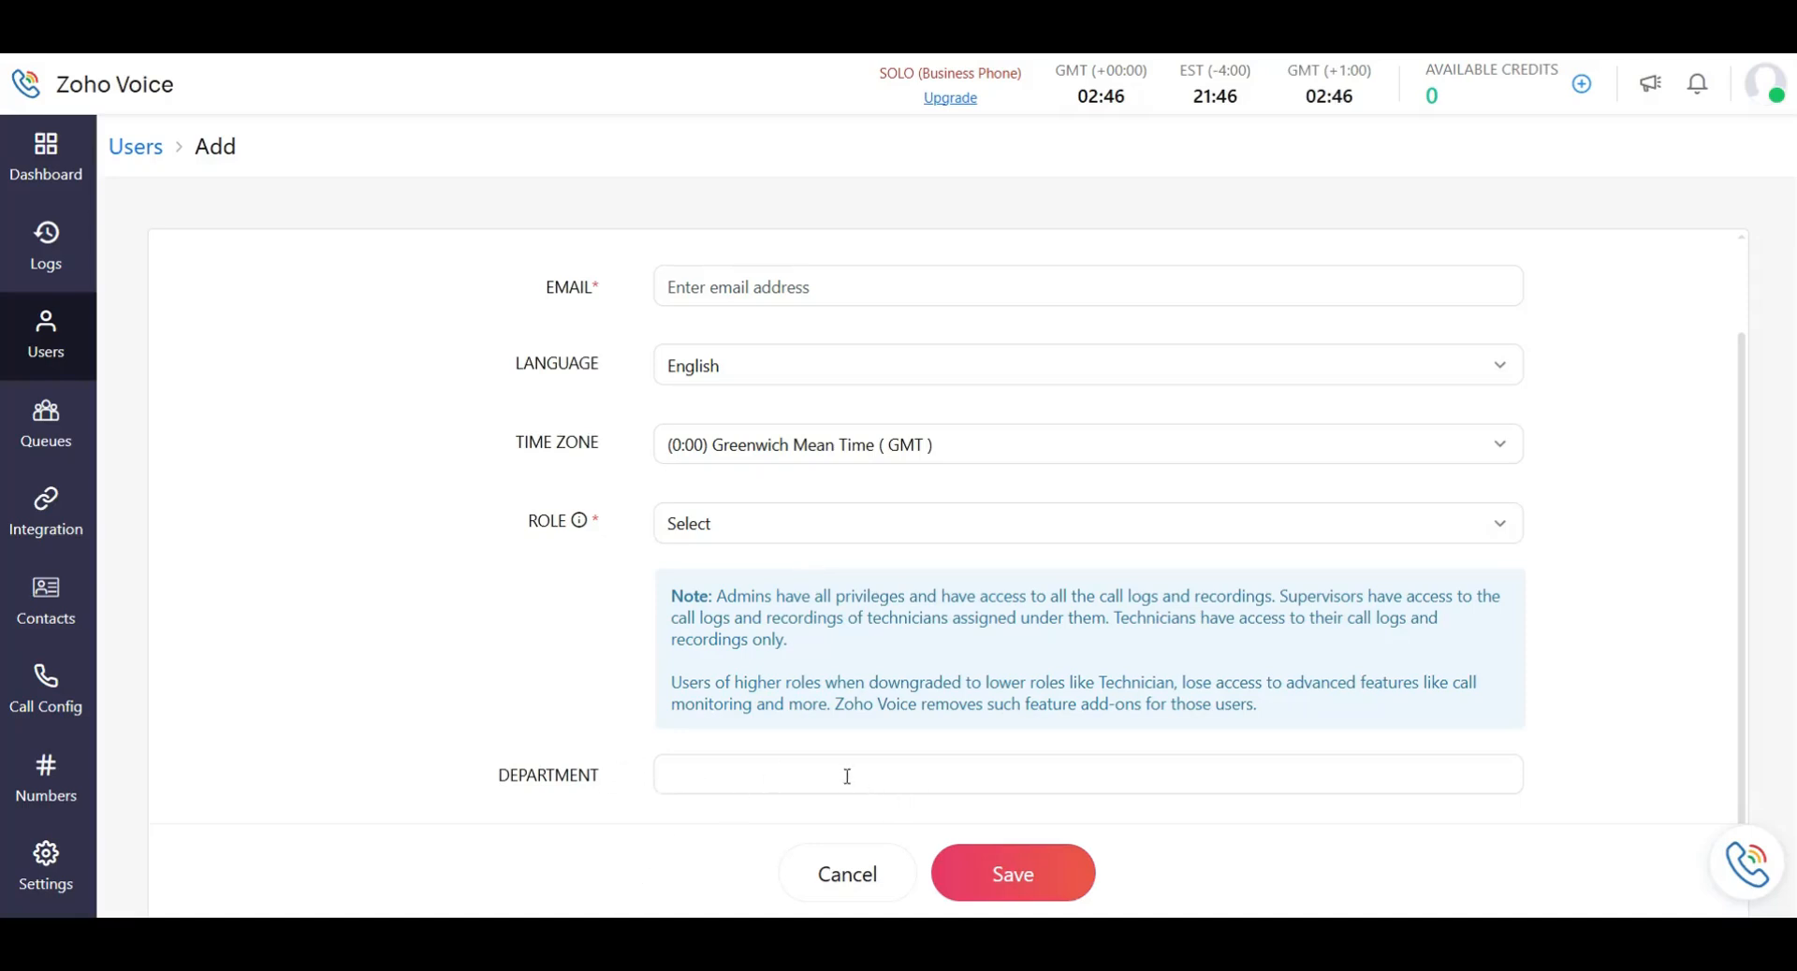
pyautogui.click(715, 776)
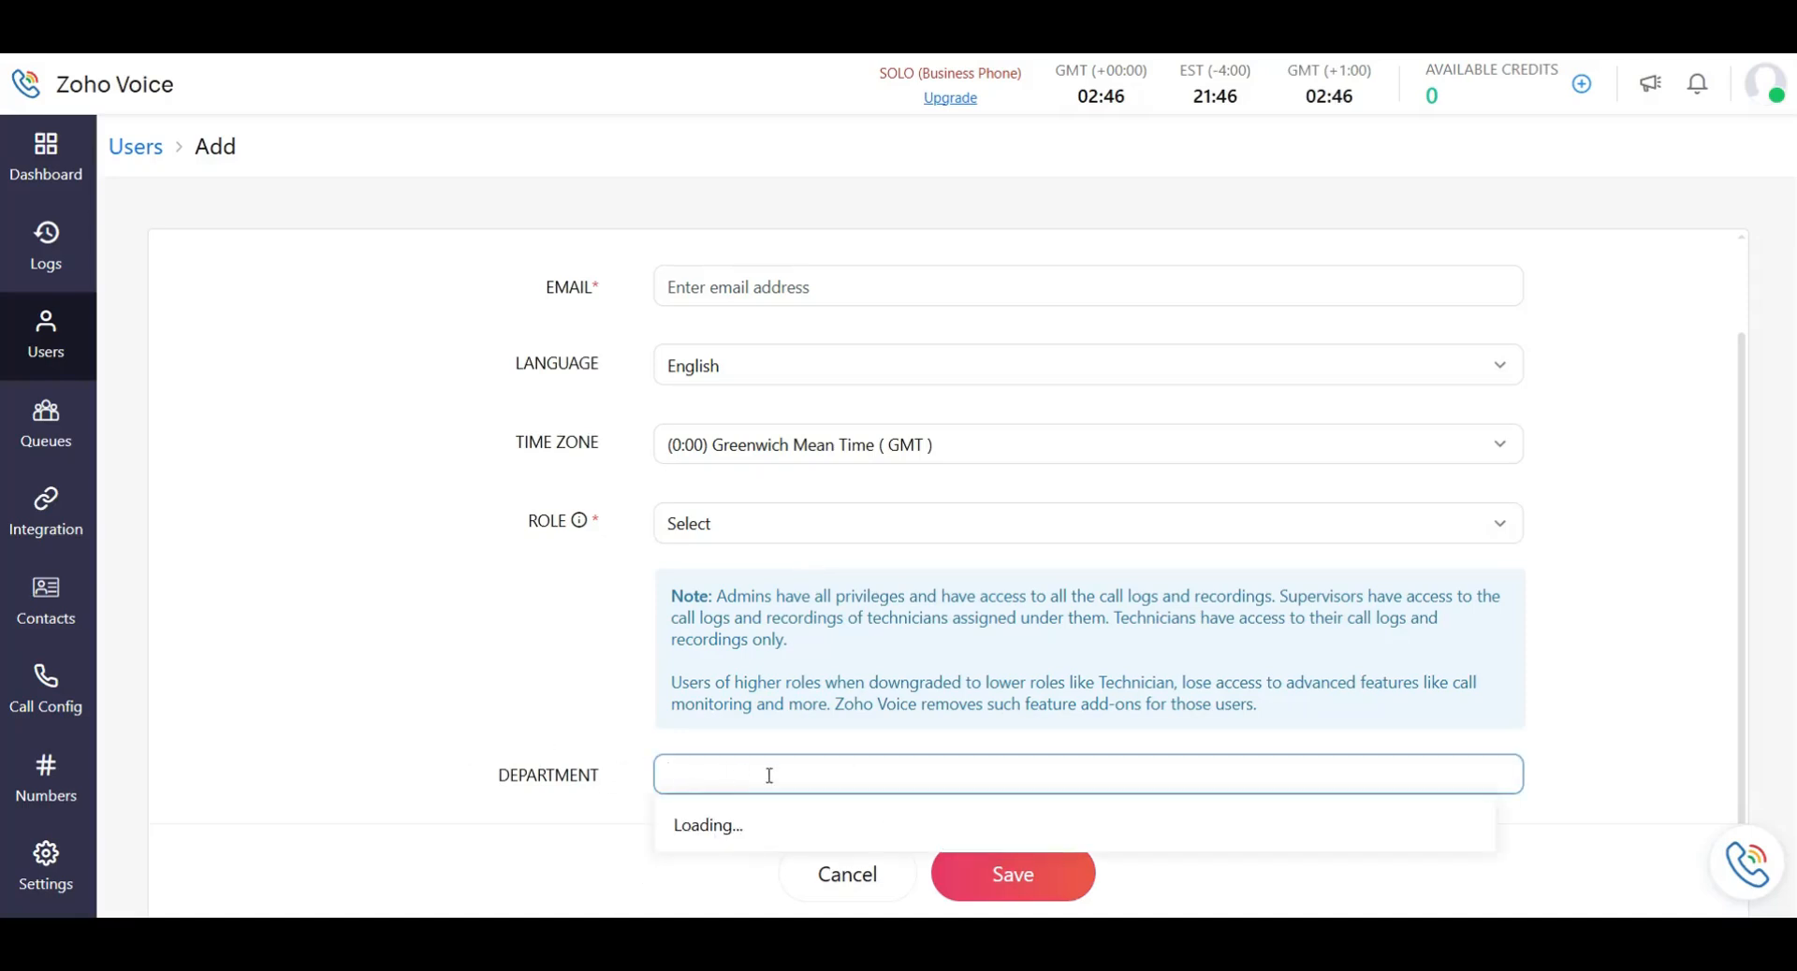
pyautogui.click(529, 683)
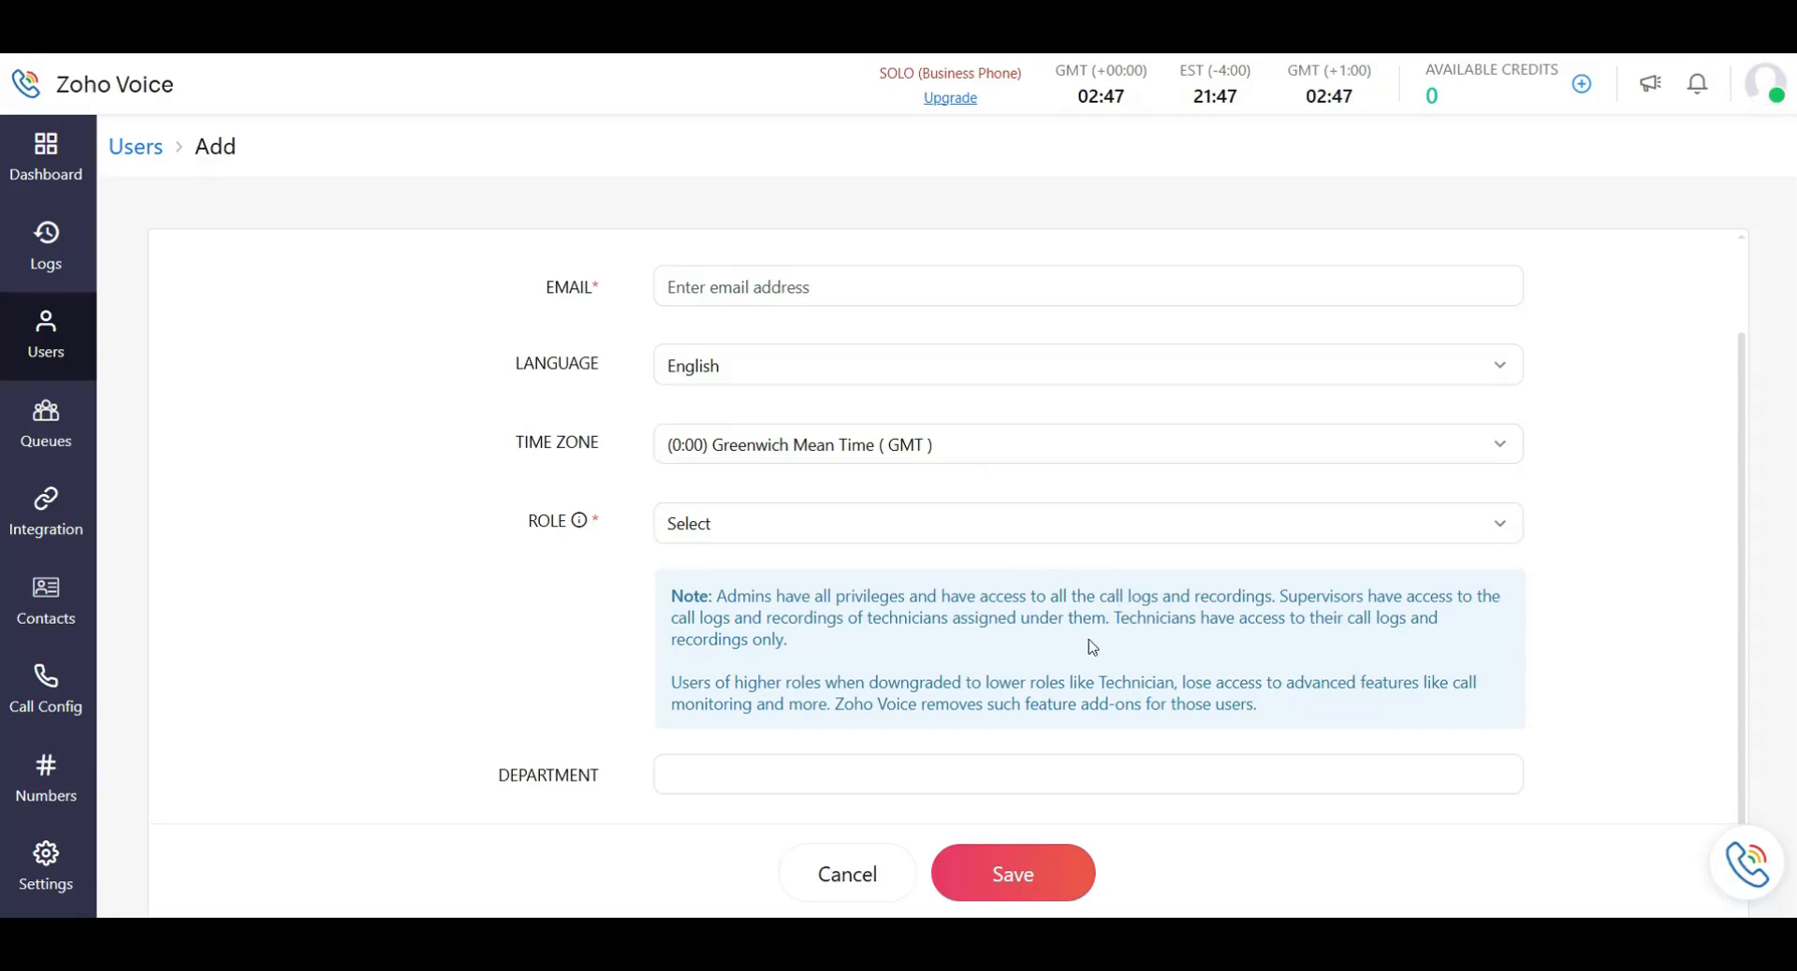
pyautogui.click(717, 774)
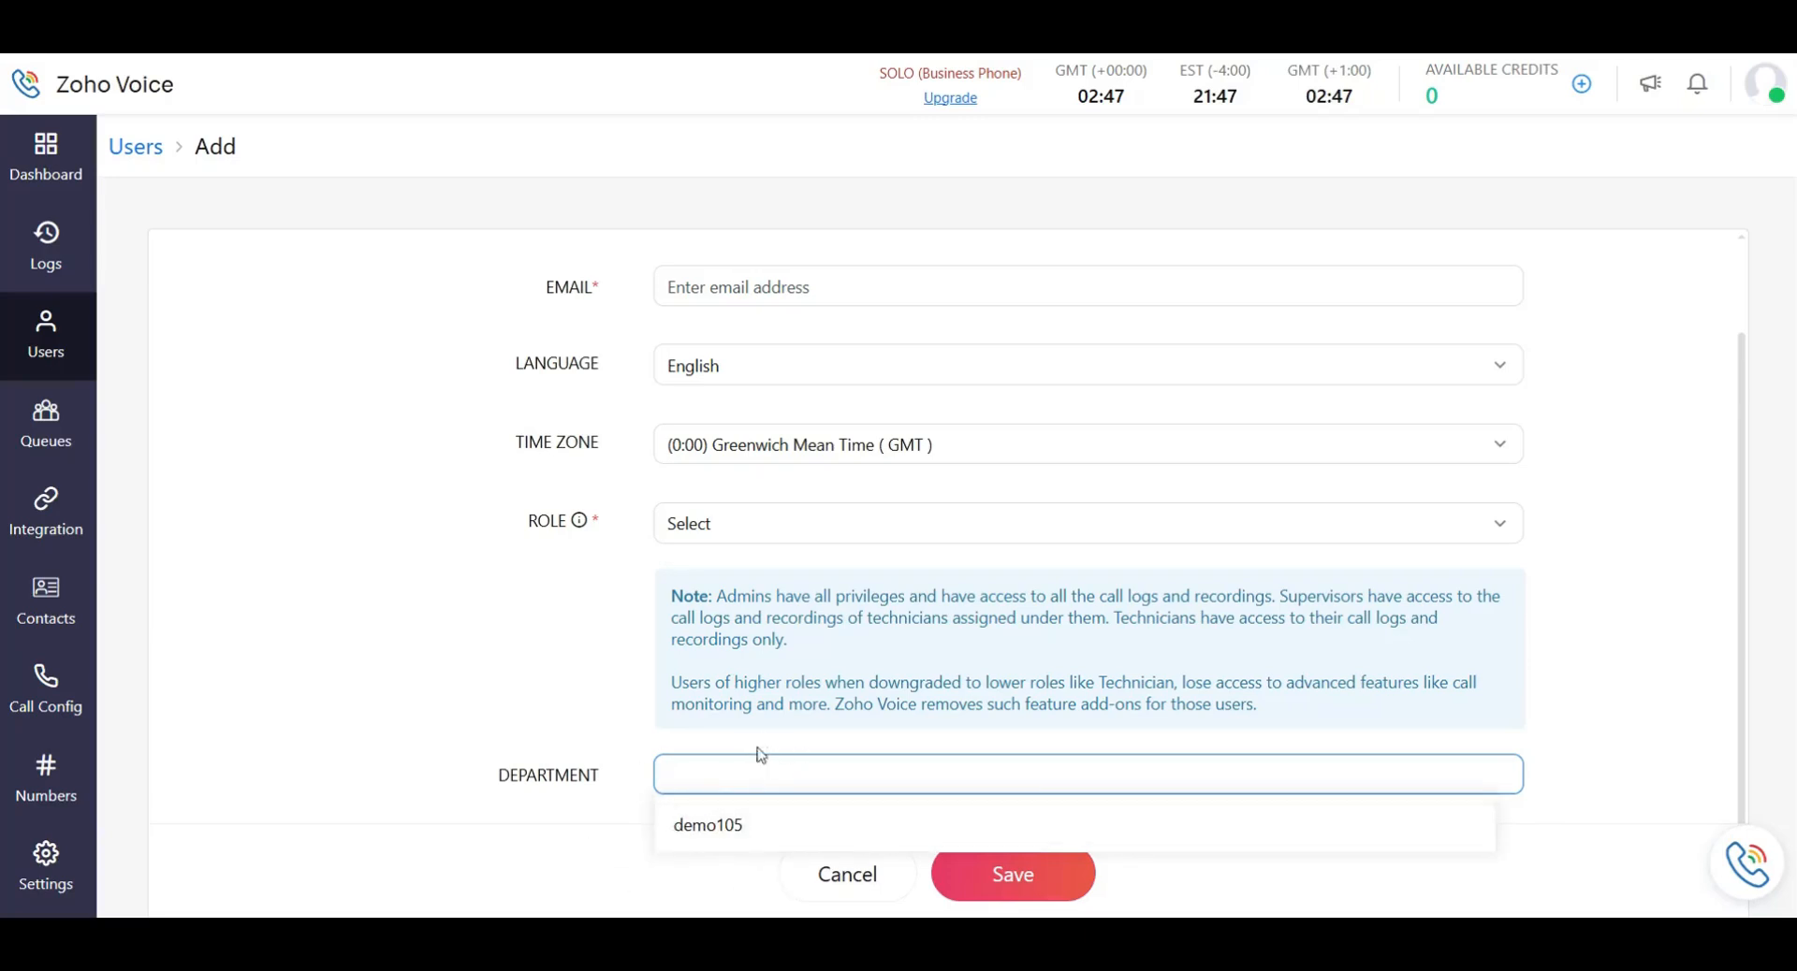
pyautogui.click(440, 632)
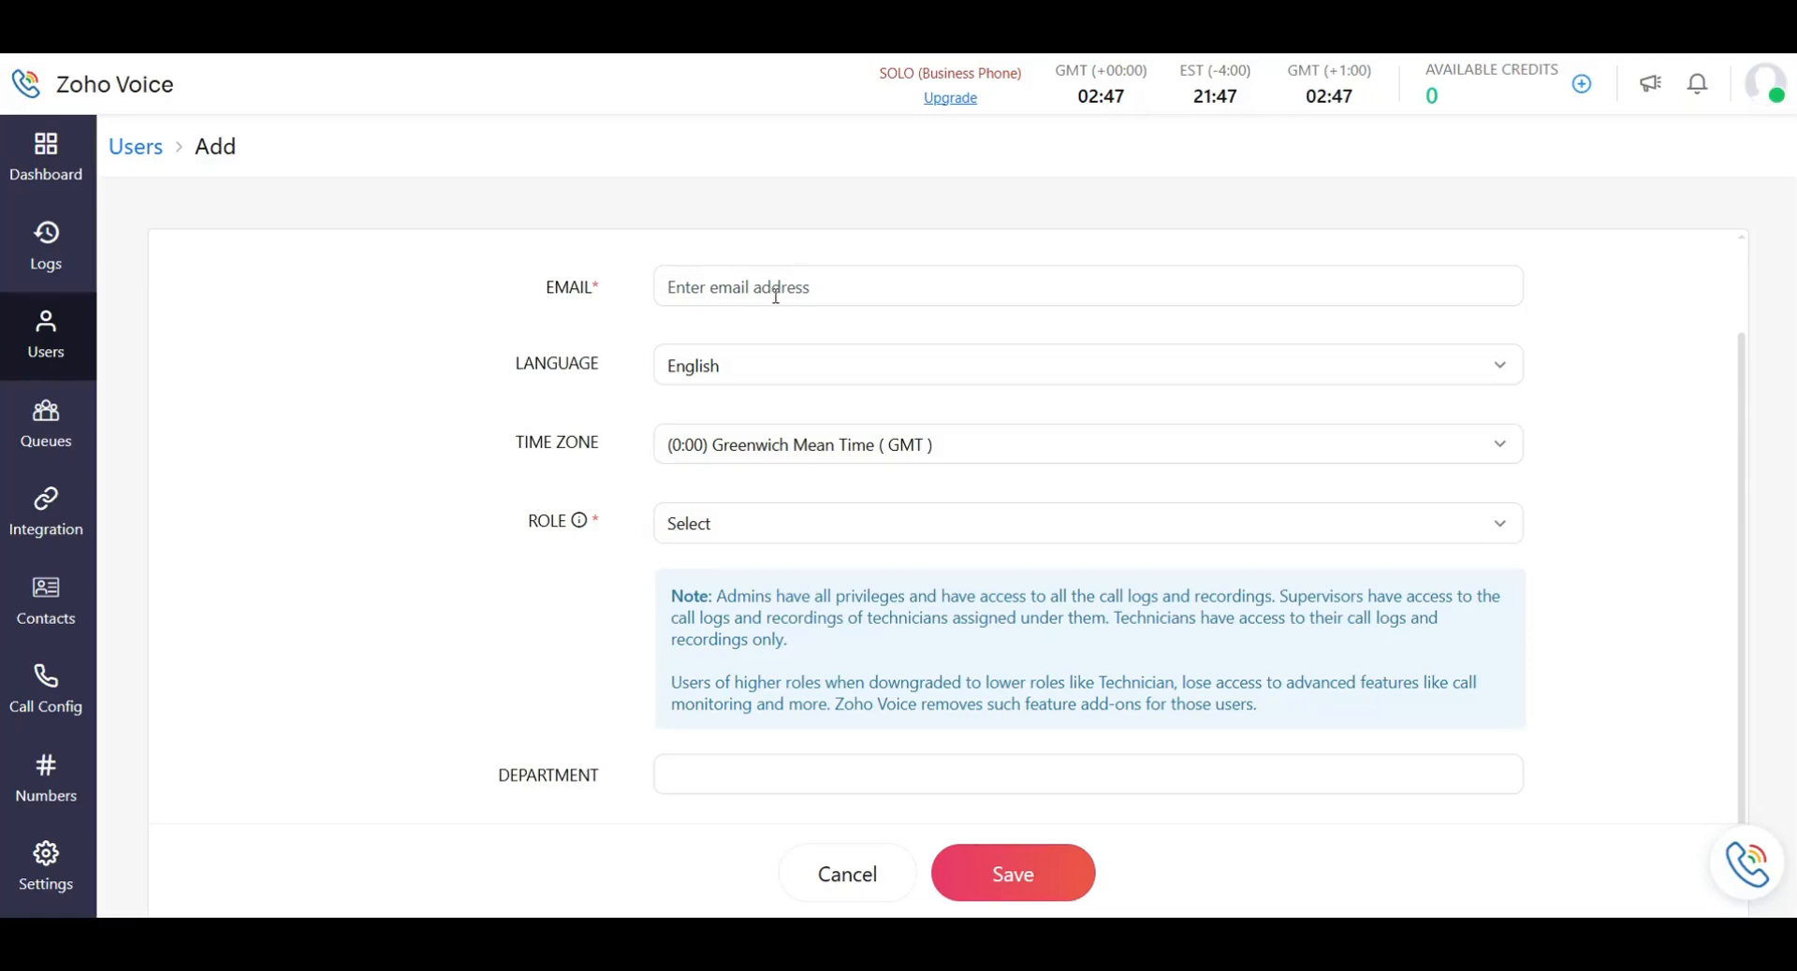
# Set the role to Admin, then Supervisor Plus, checking its associated-agent and department fields.
pyautogui.click(750, 532)
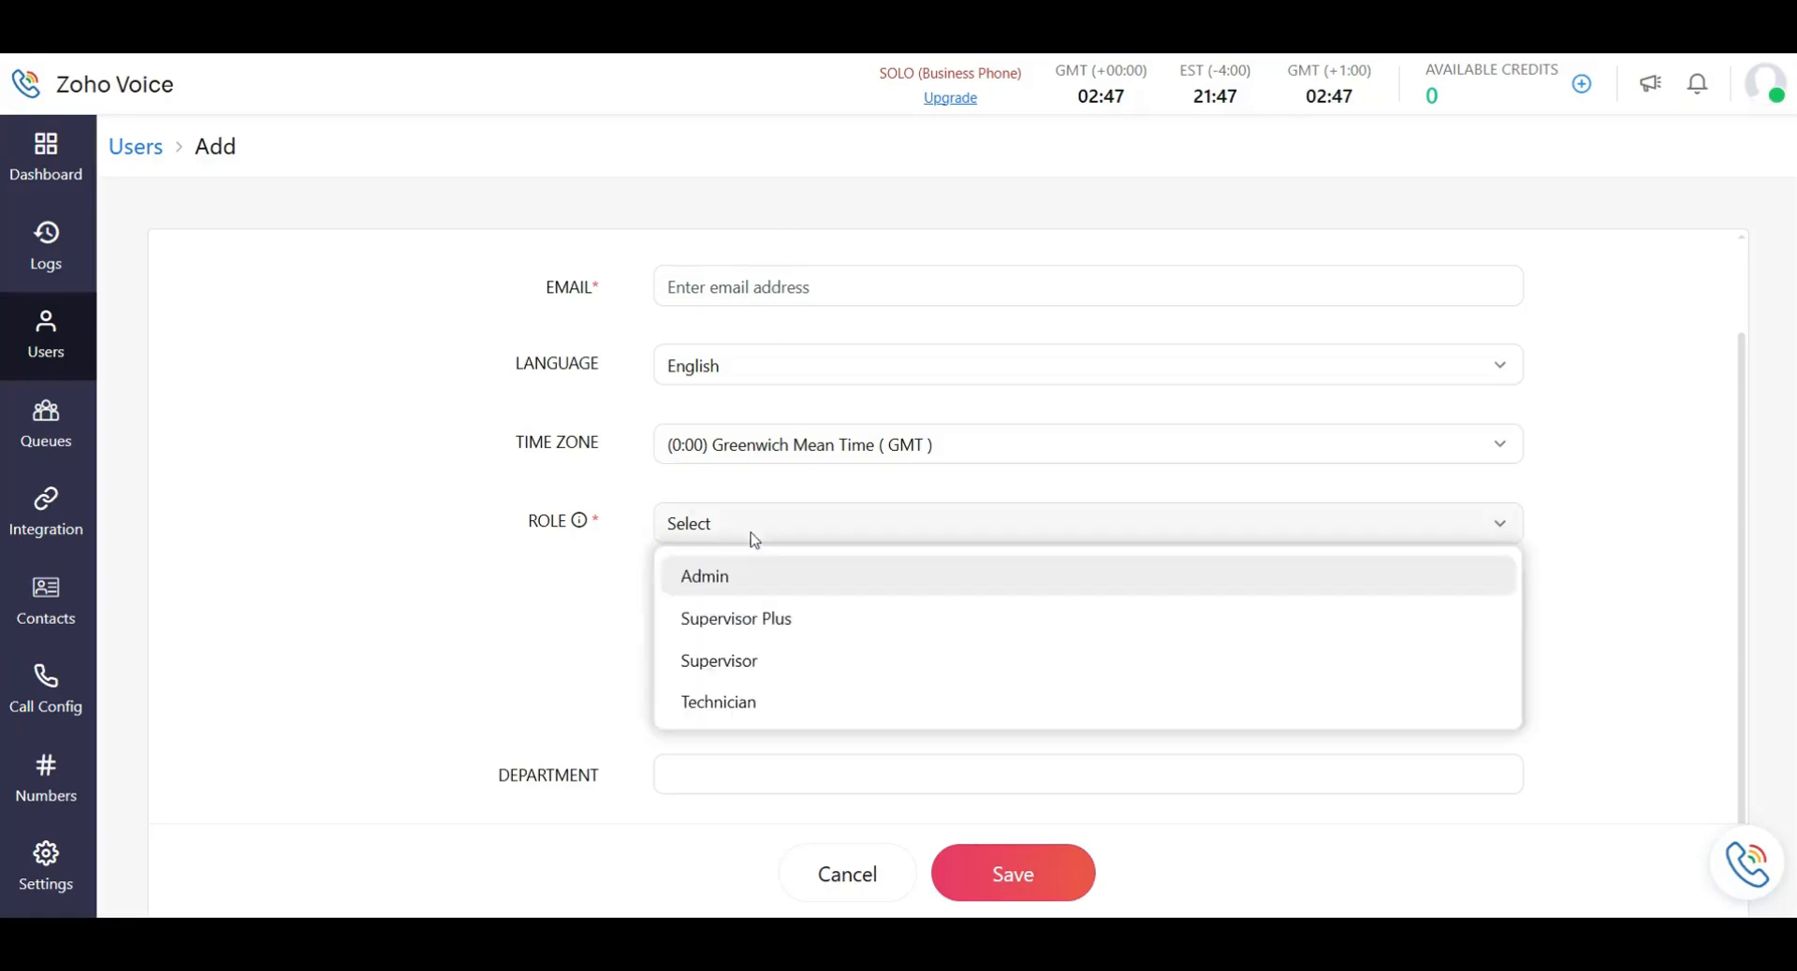
pyautogui.click(806, 576)
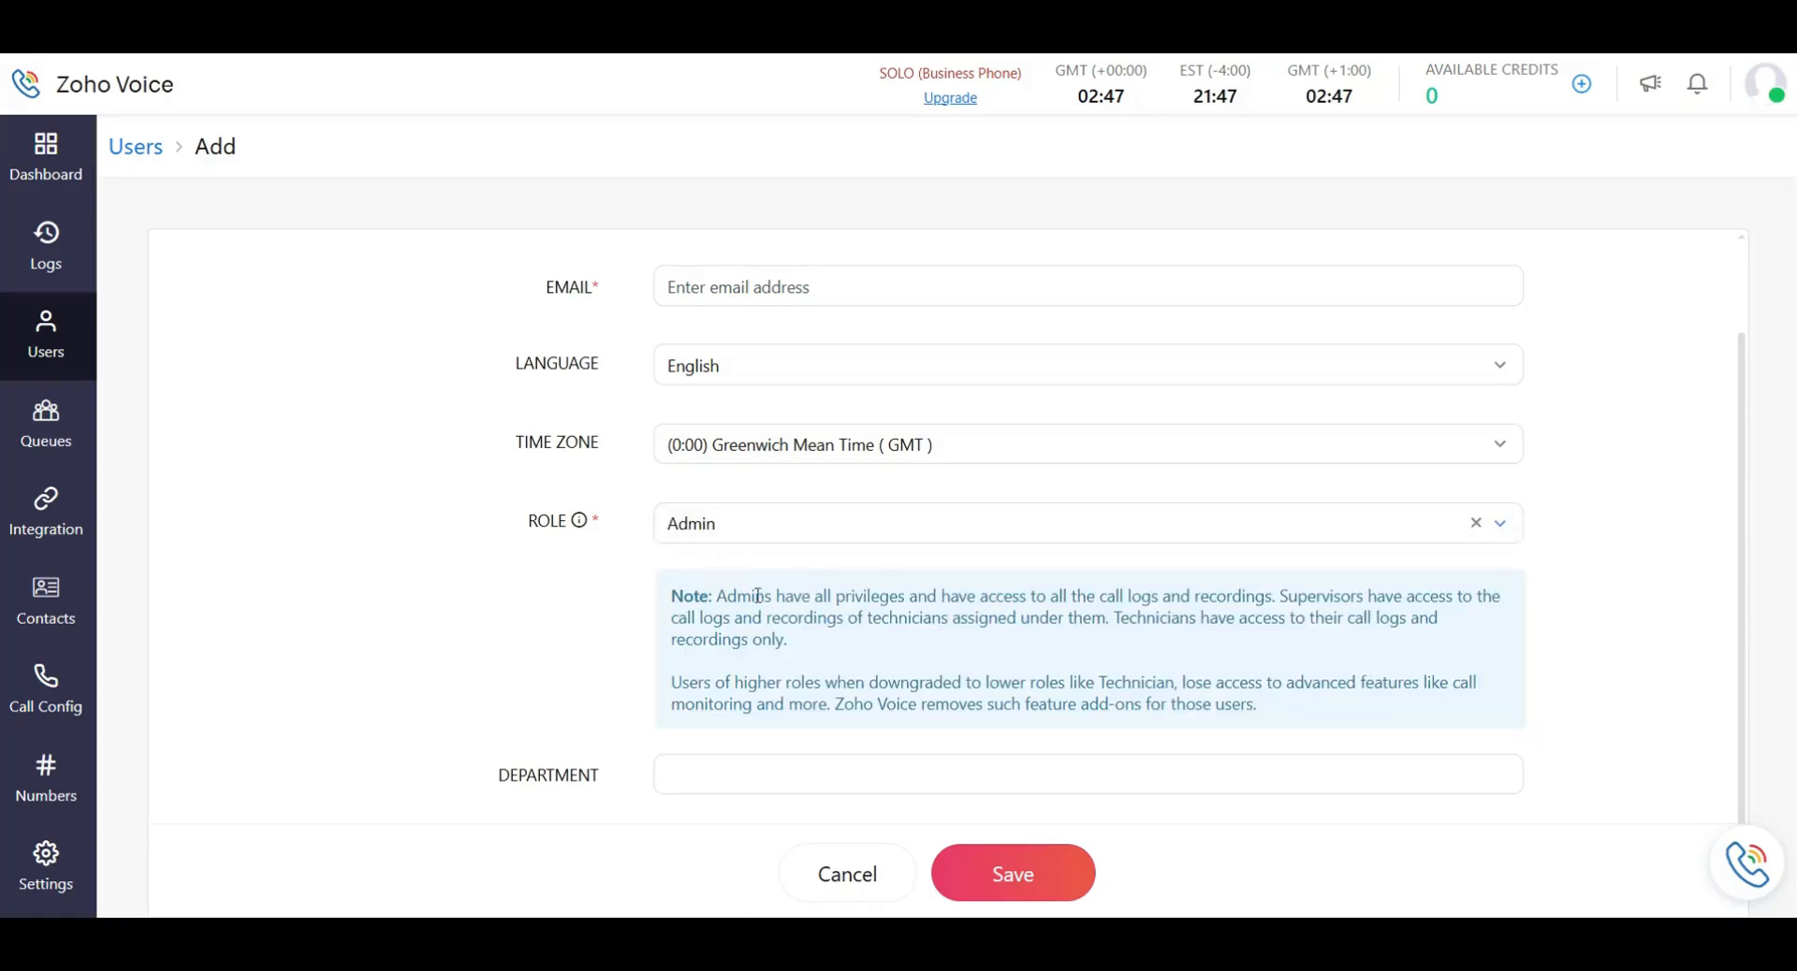
pyautogui.click(754, 525)
pyautogui.click(826, 632)
pyautogui.scroll(-1, 754, 674)
pyautogui.scroll(-2, 754, 674)
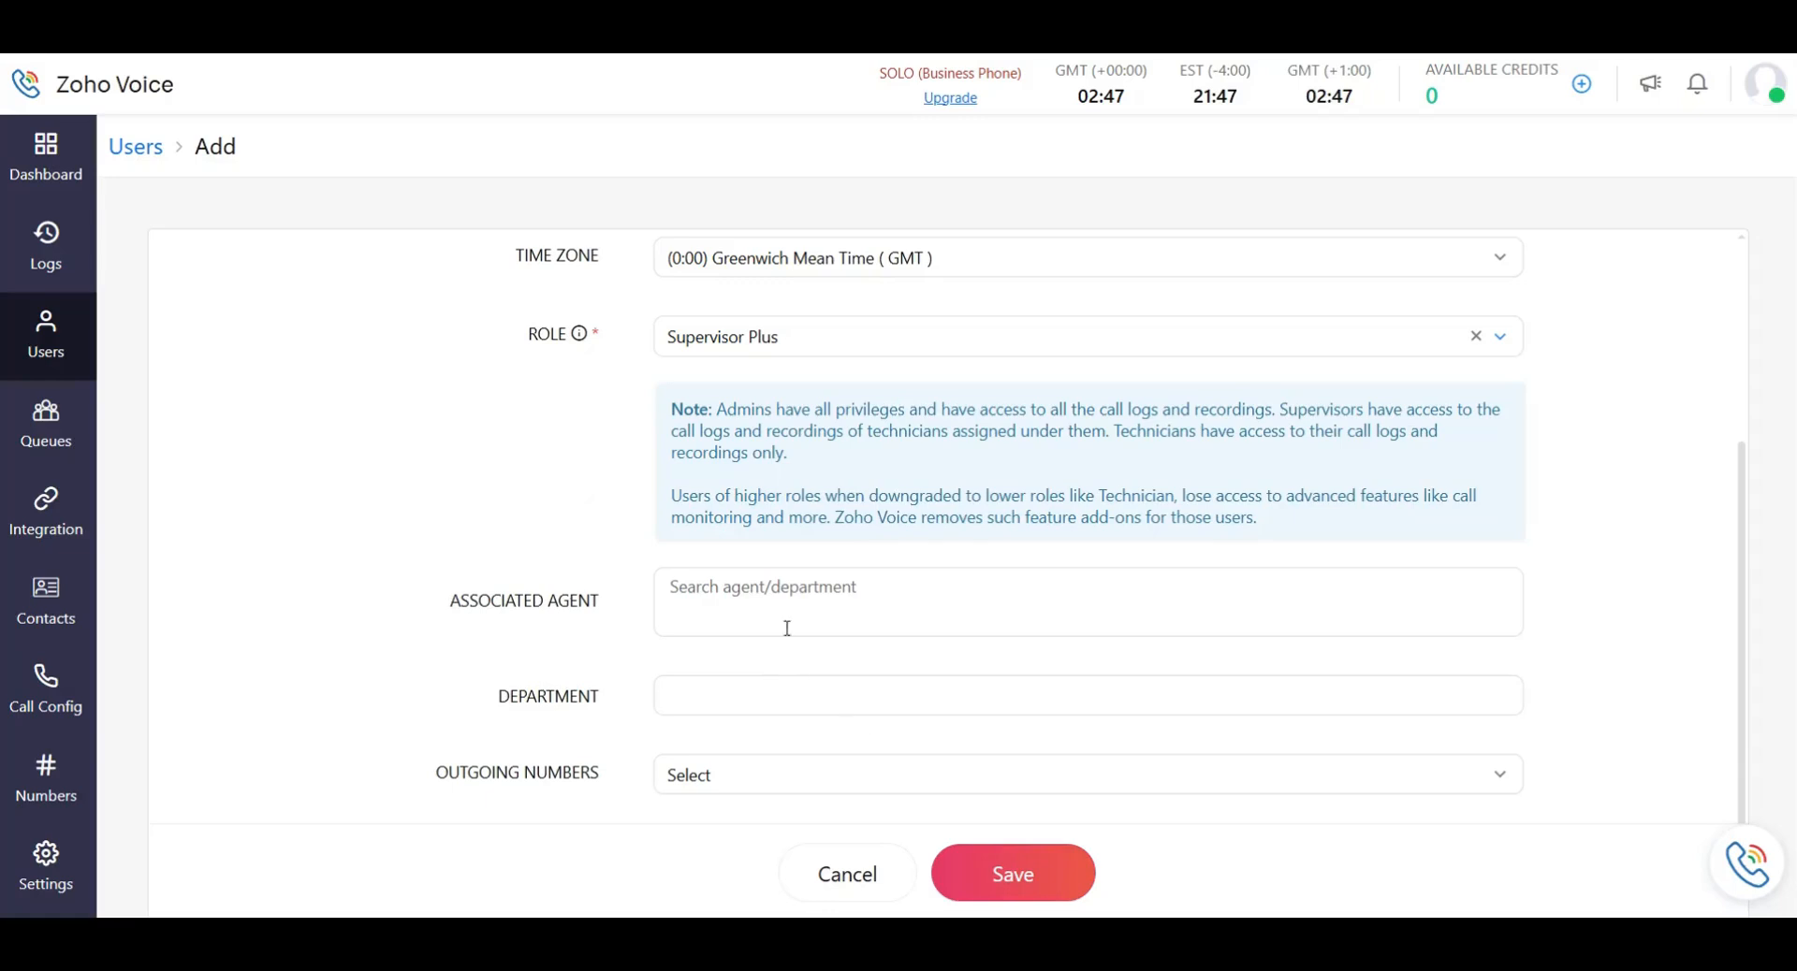
pyautogui.click(739, 592)
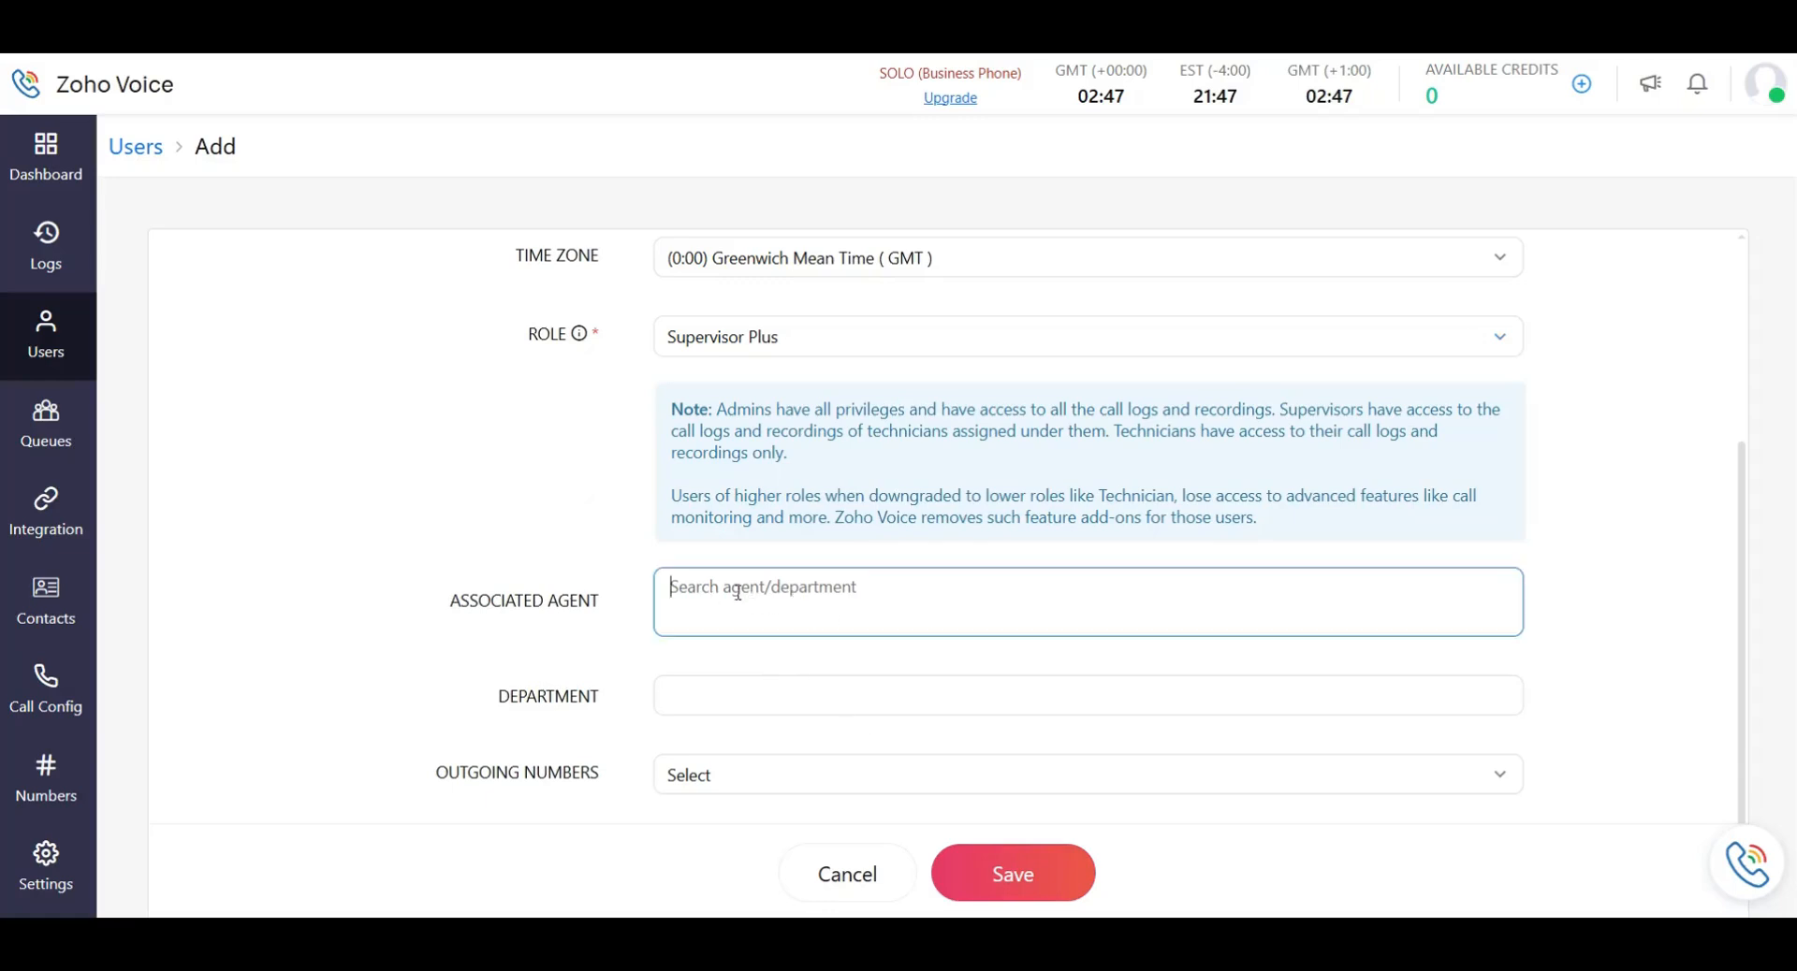
pyautogui.click(693, 692)
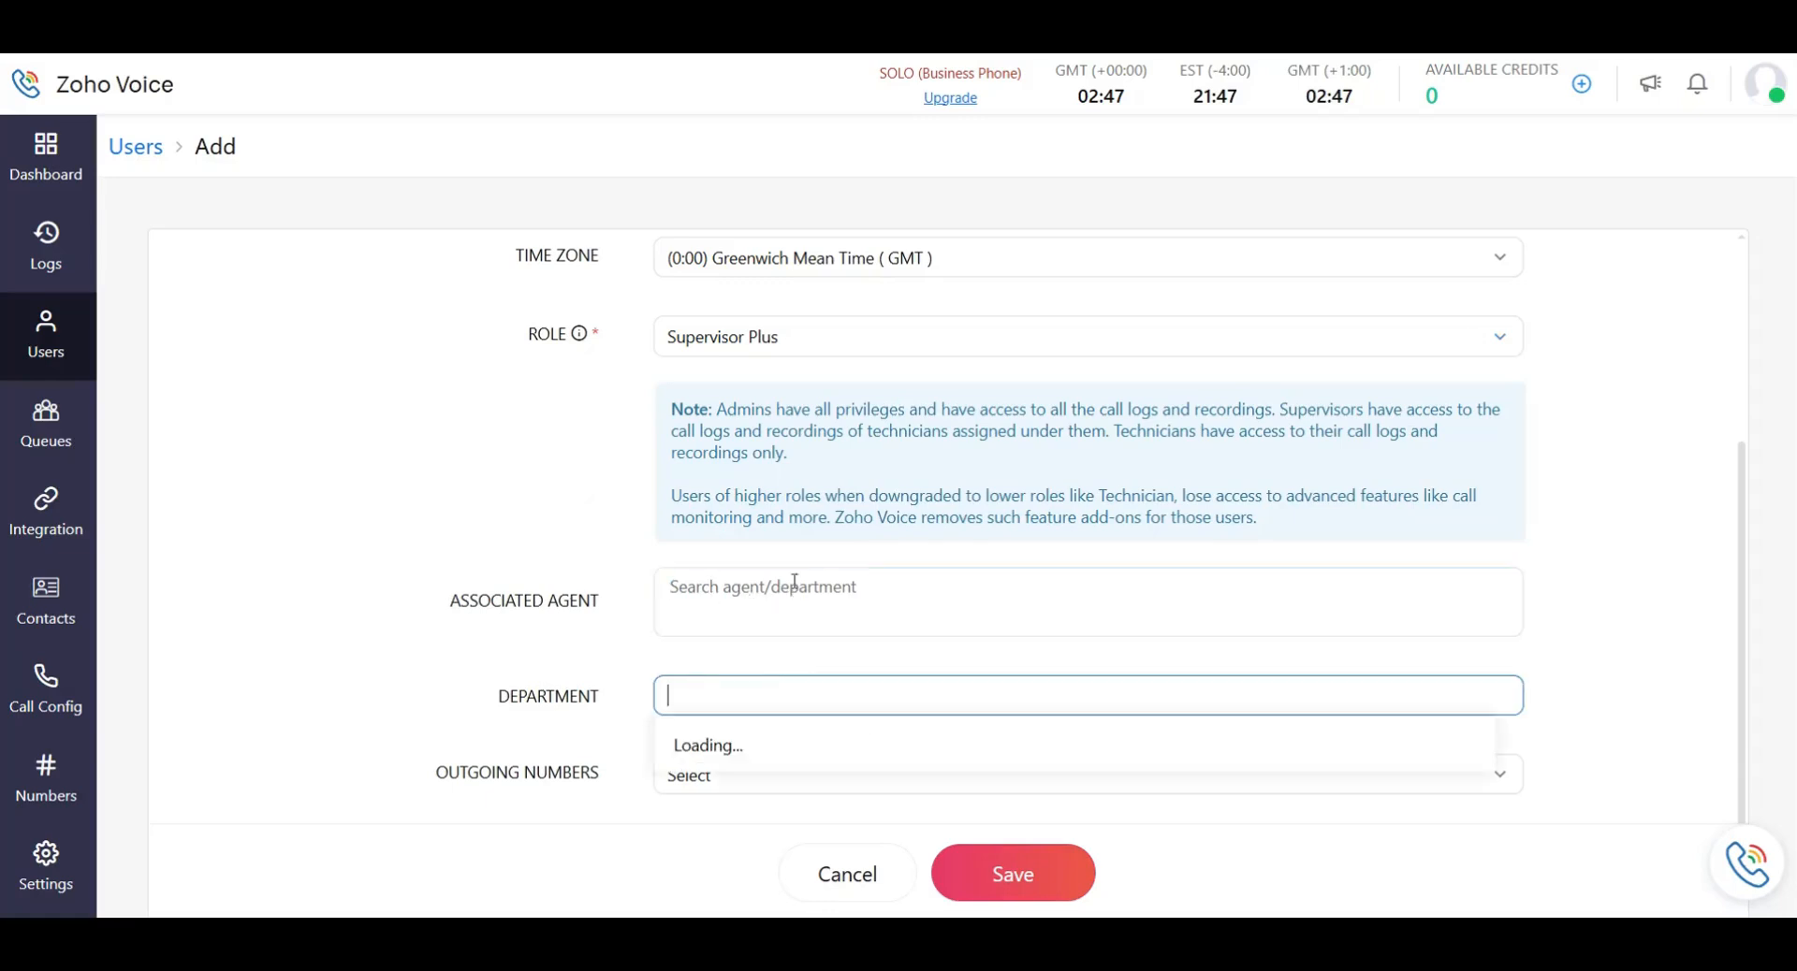
# Switch the role to Supervisor, then Technician, and cancel the form unsaved.
pyautogui.click(788, 348)
pyautogui.click(798, 477)
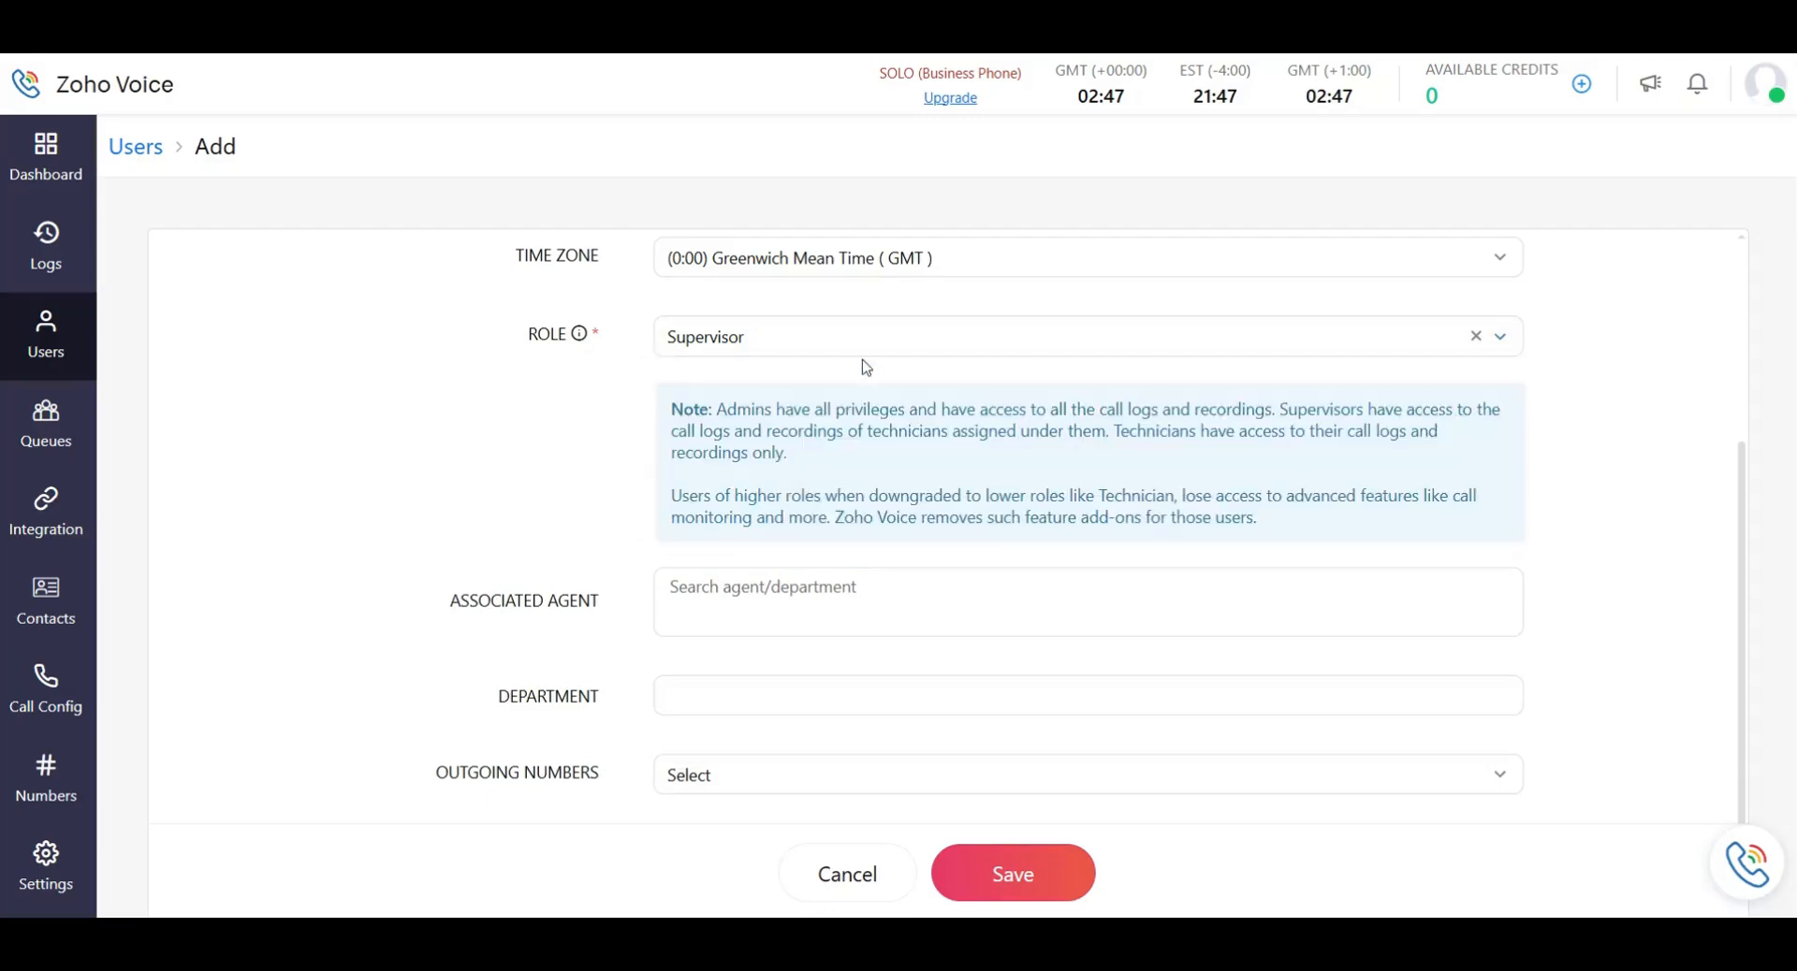
pyautogui.click(781, 338)
pyautogui.click(841, 525)
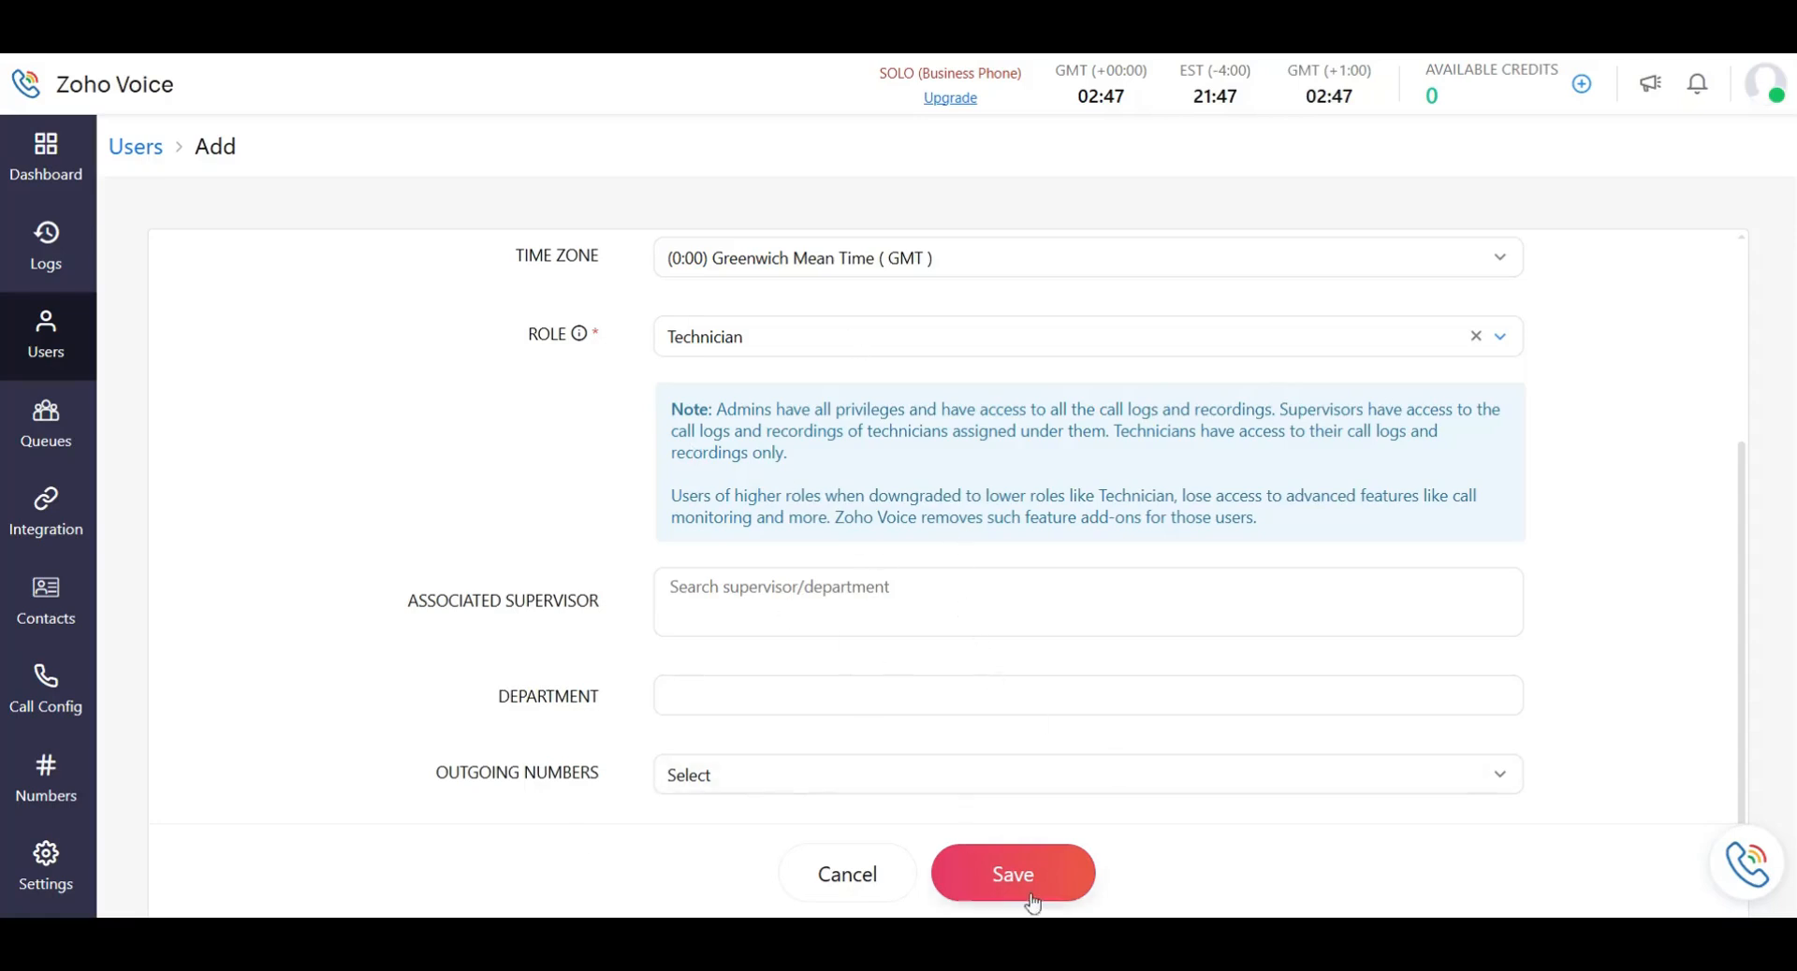
pyautogui.click(874, 891)
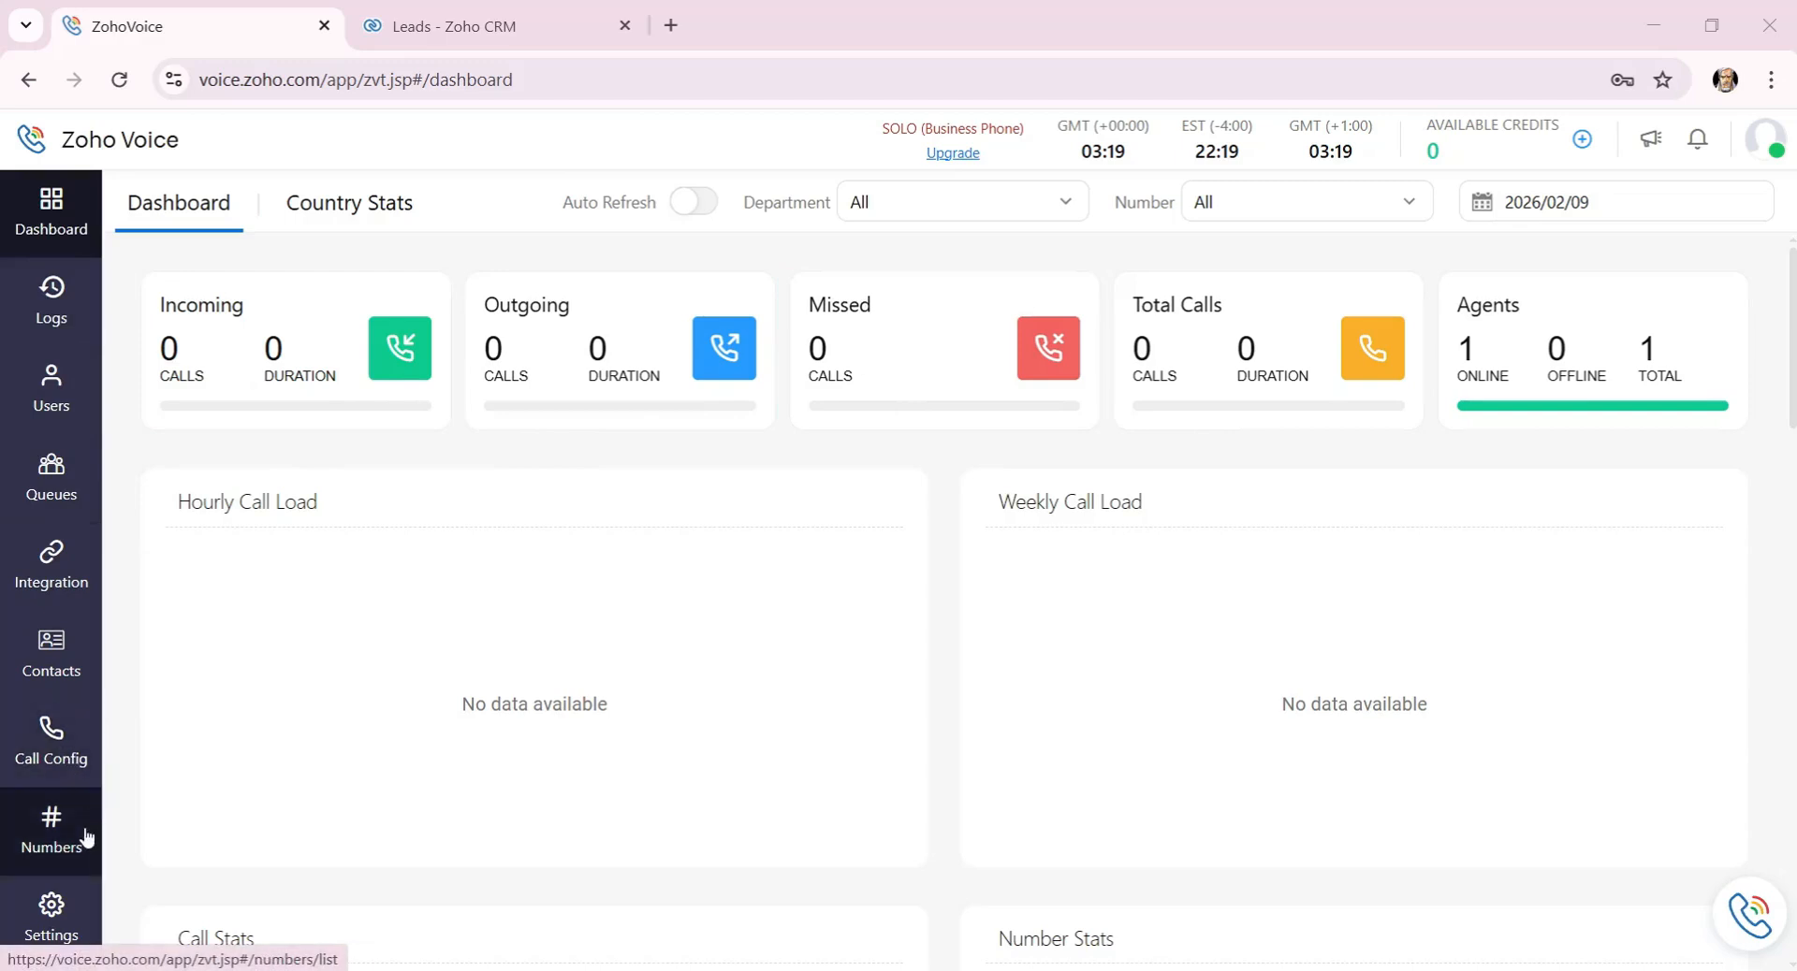
# Go to Contacts and look over the Import screen, cancelling without importing.
pyautogui.click(56, 664)
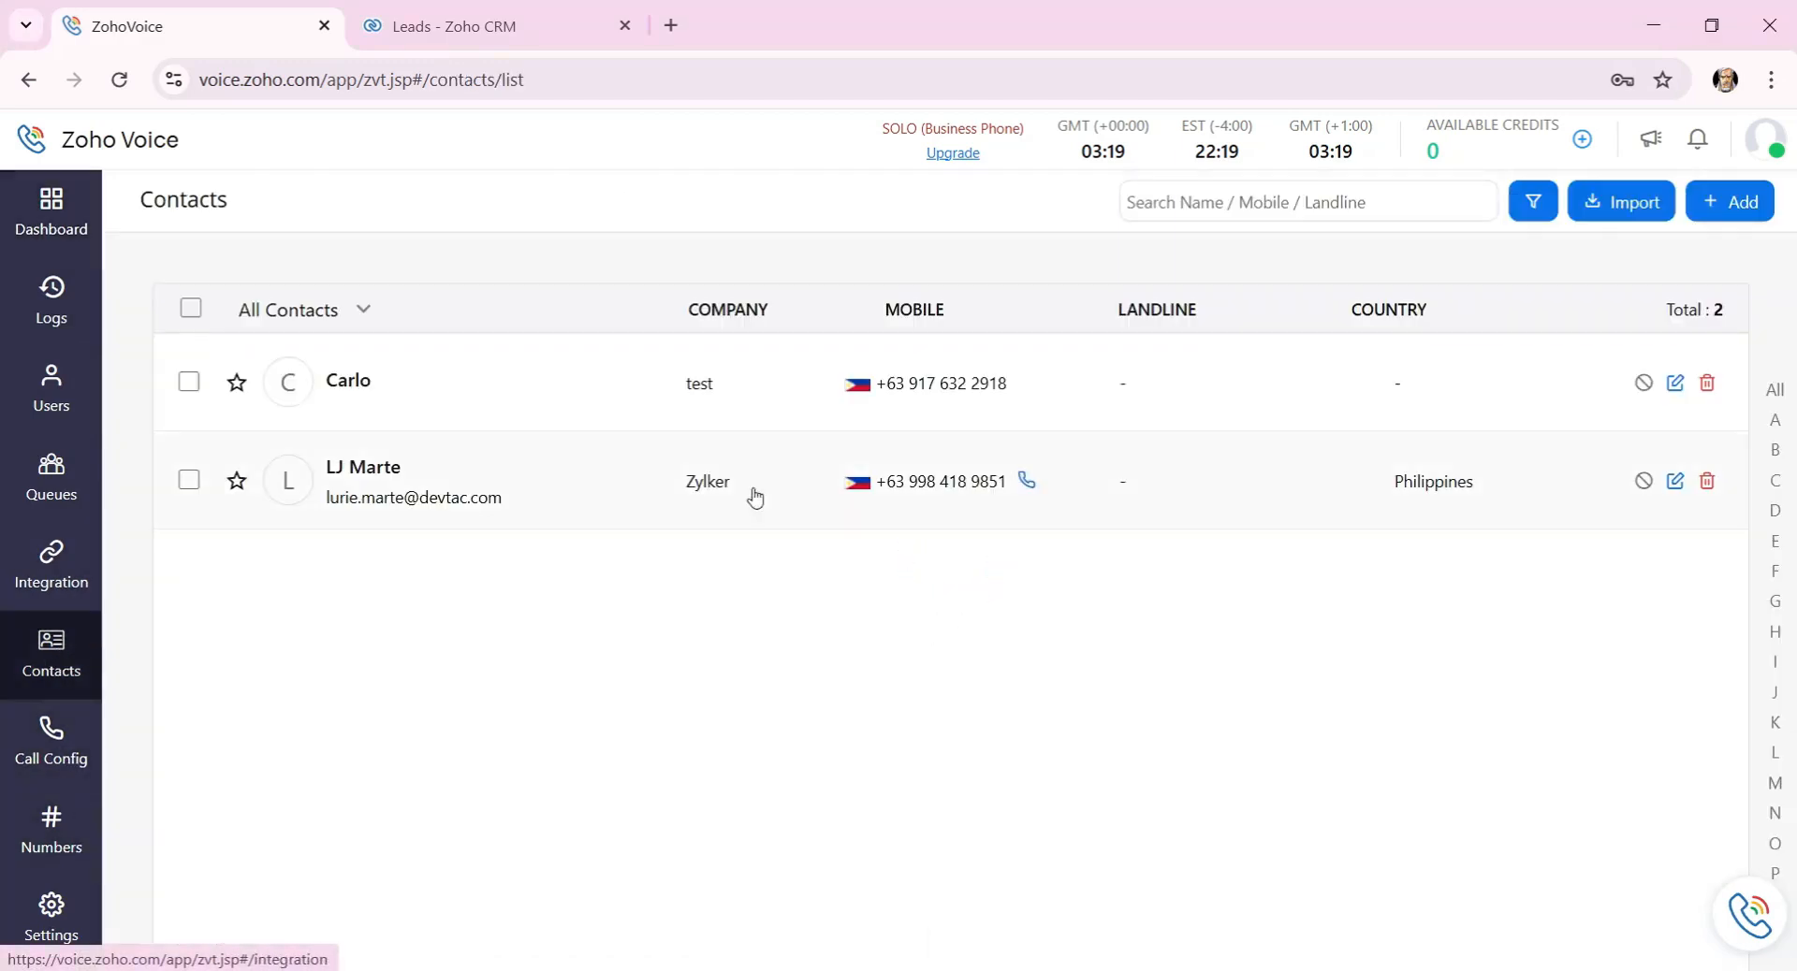
pyautogui.click(1596, 213)
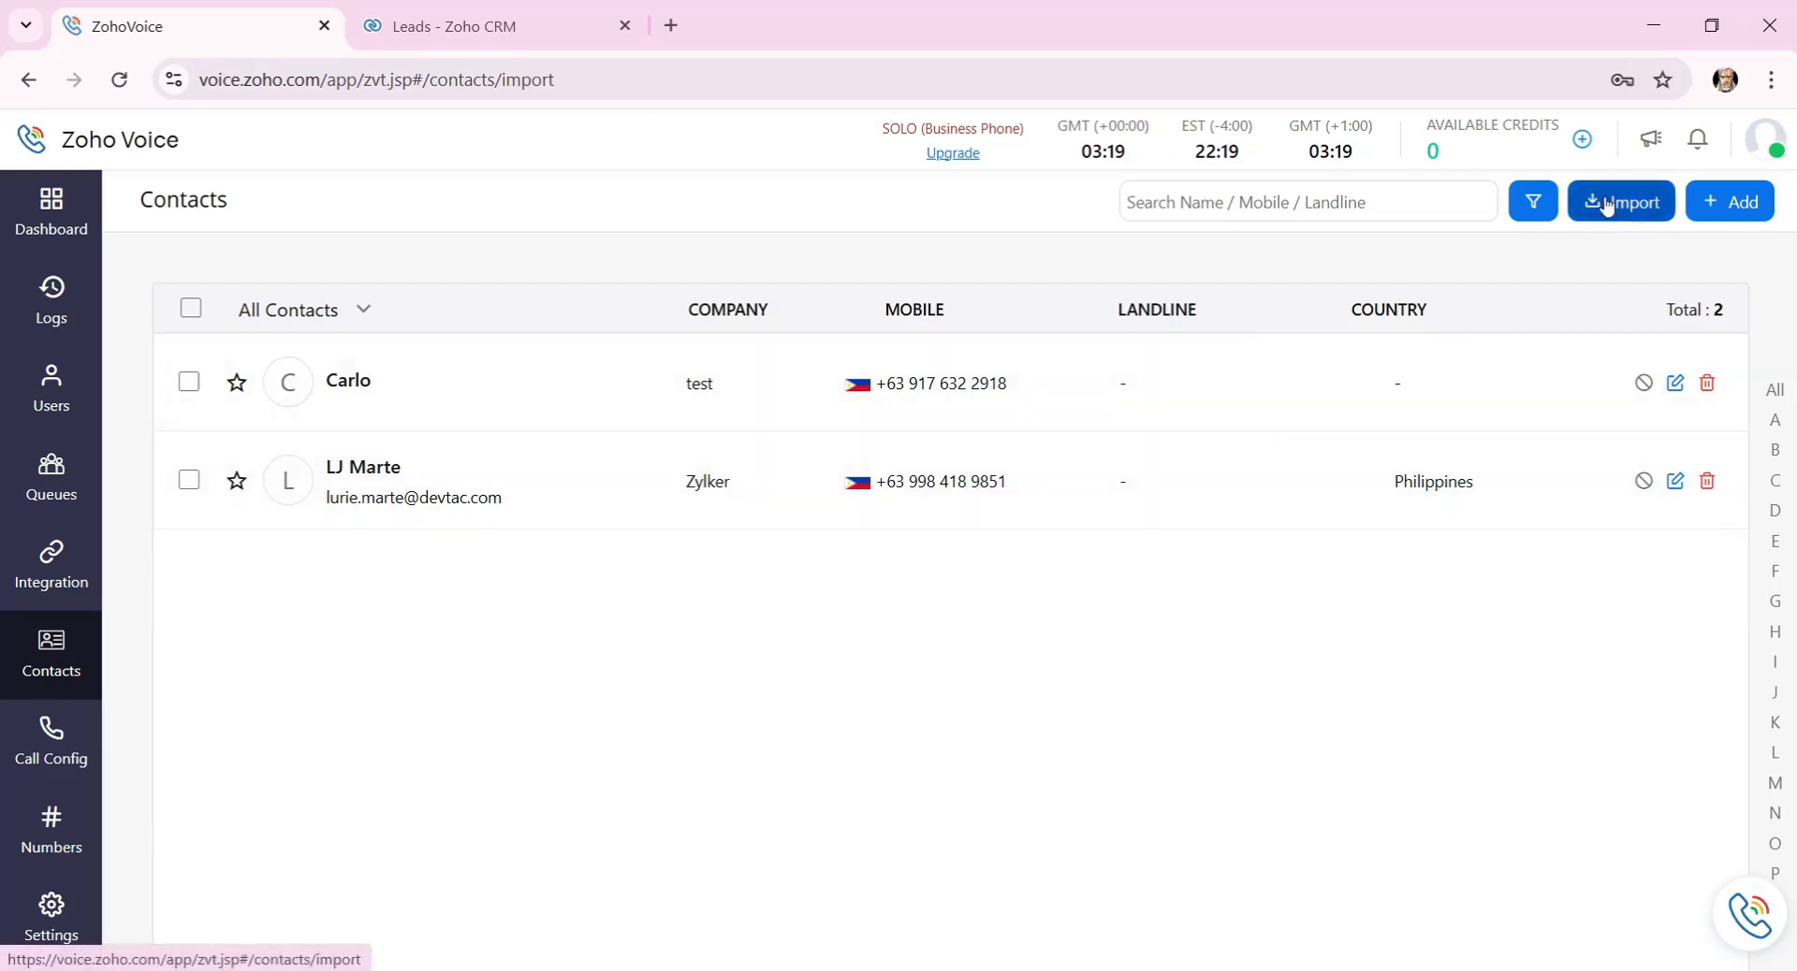
pyautogui.scroll(-4, 408, 379)
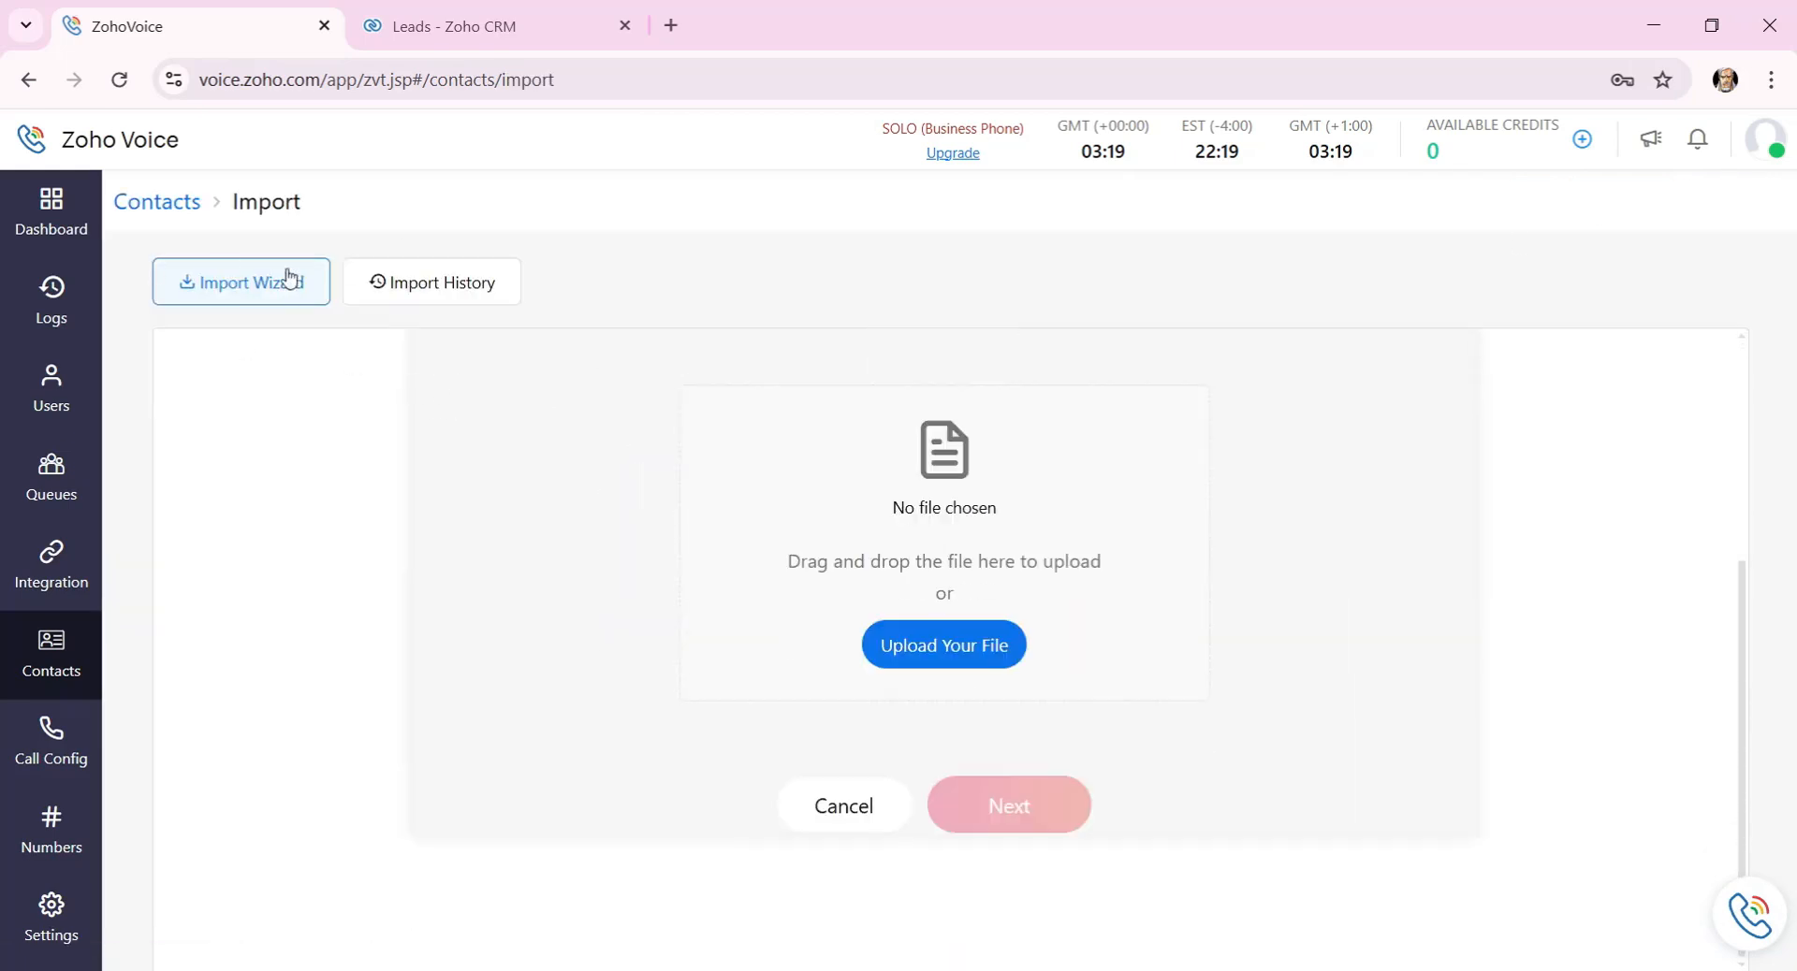
pyautogui.click(859, 811)
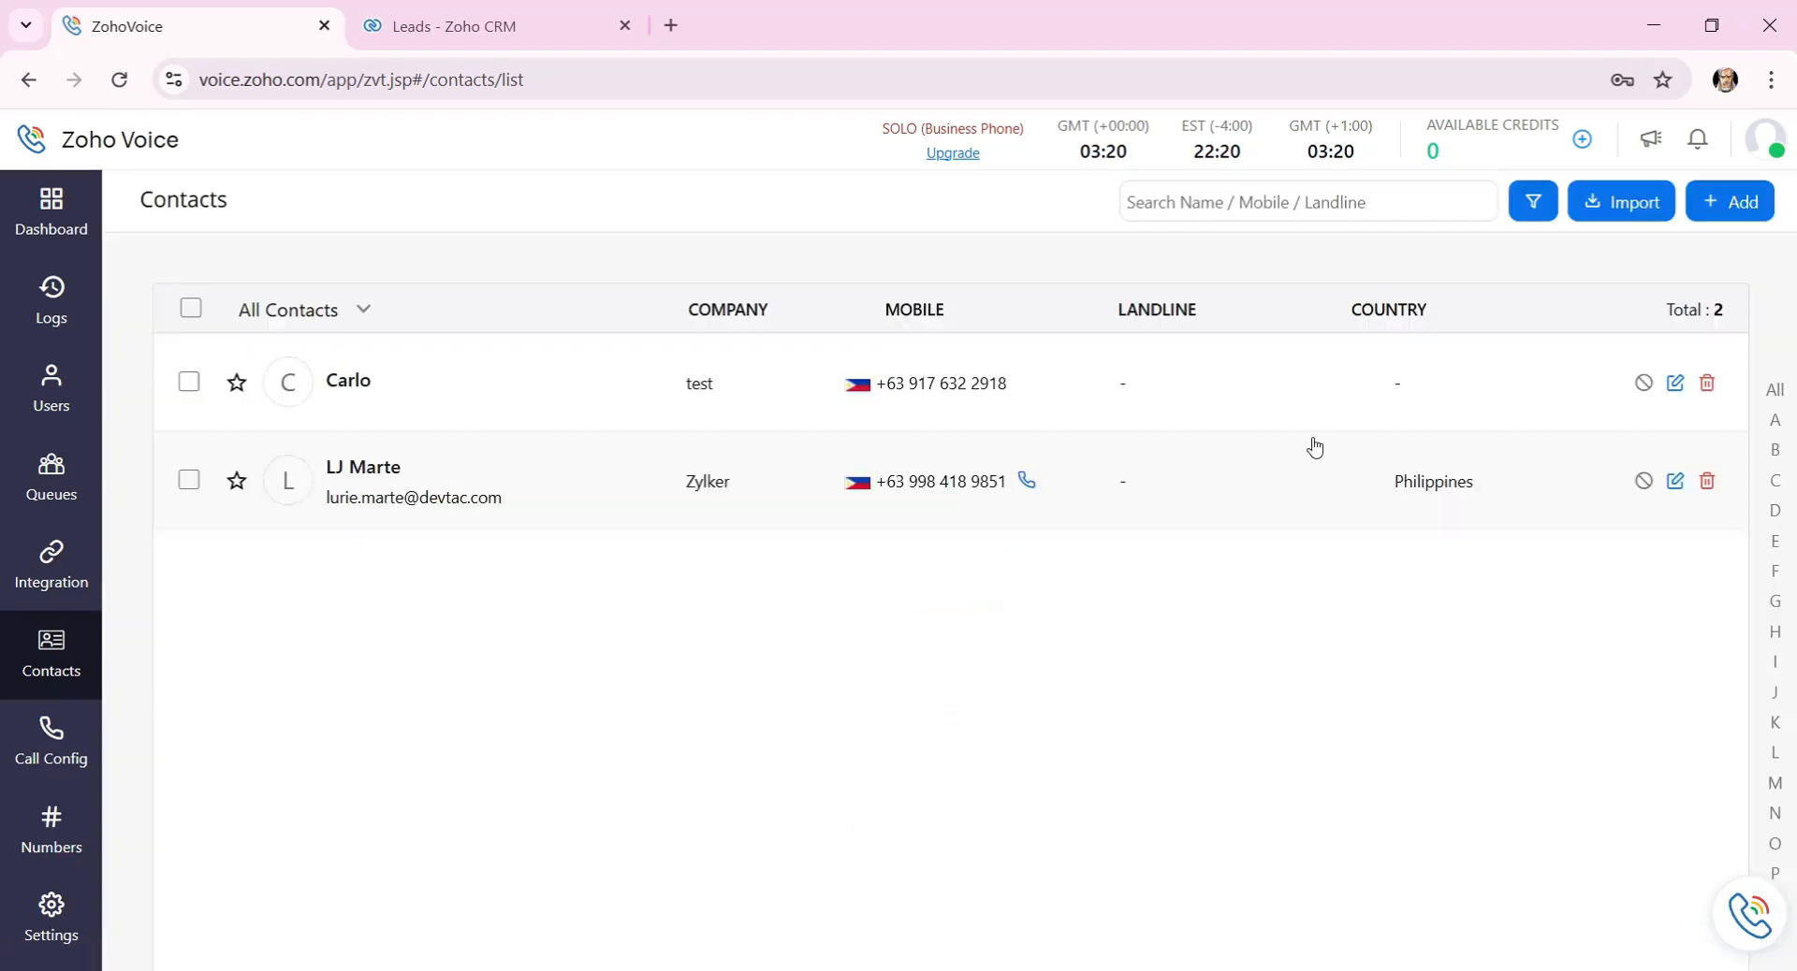
# Review the new-contact form, cancel it unsaved, and open the Zylker contact for editing.
pyautogui.click(1750, 203)
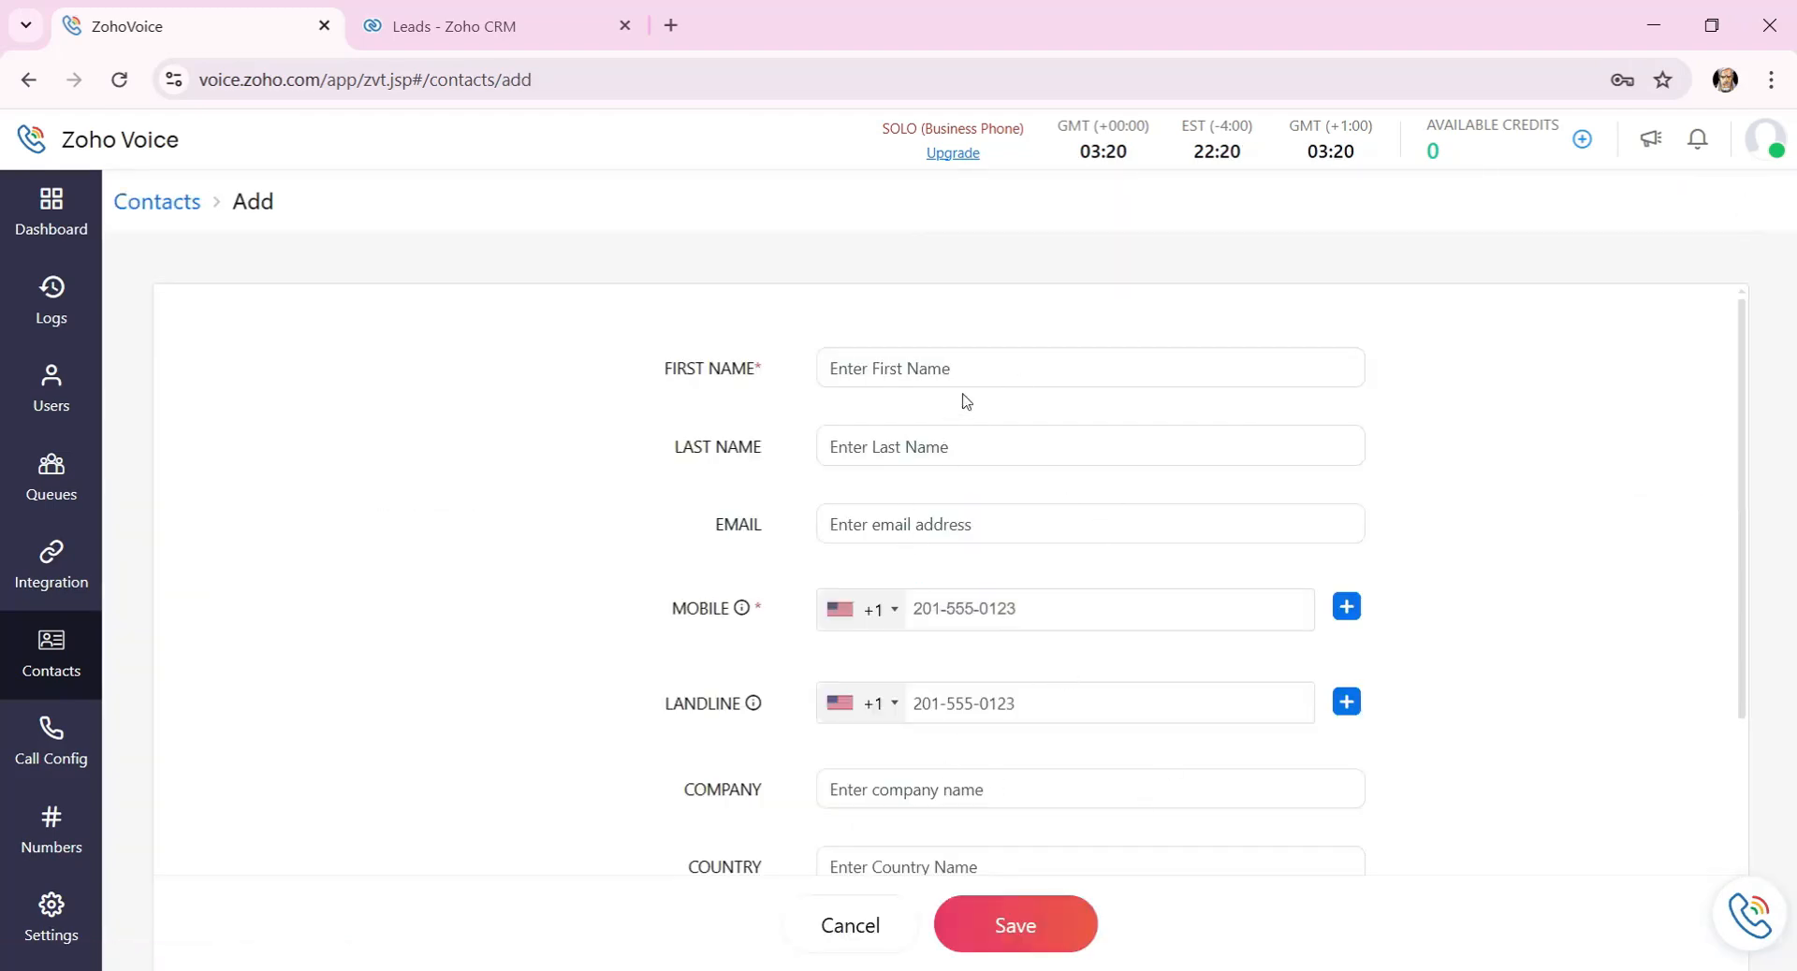
pyautogui.scroll(-4, 990, 383)
pyautogui.scroll(4, 945, 534)
pyautogui.scroll(-4, 922, 739)
pyautogui.click(848, 926)
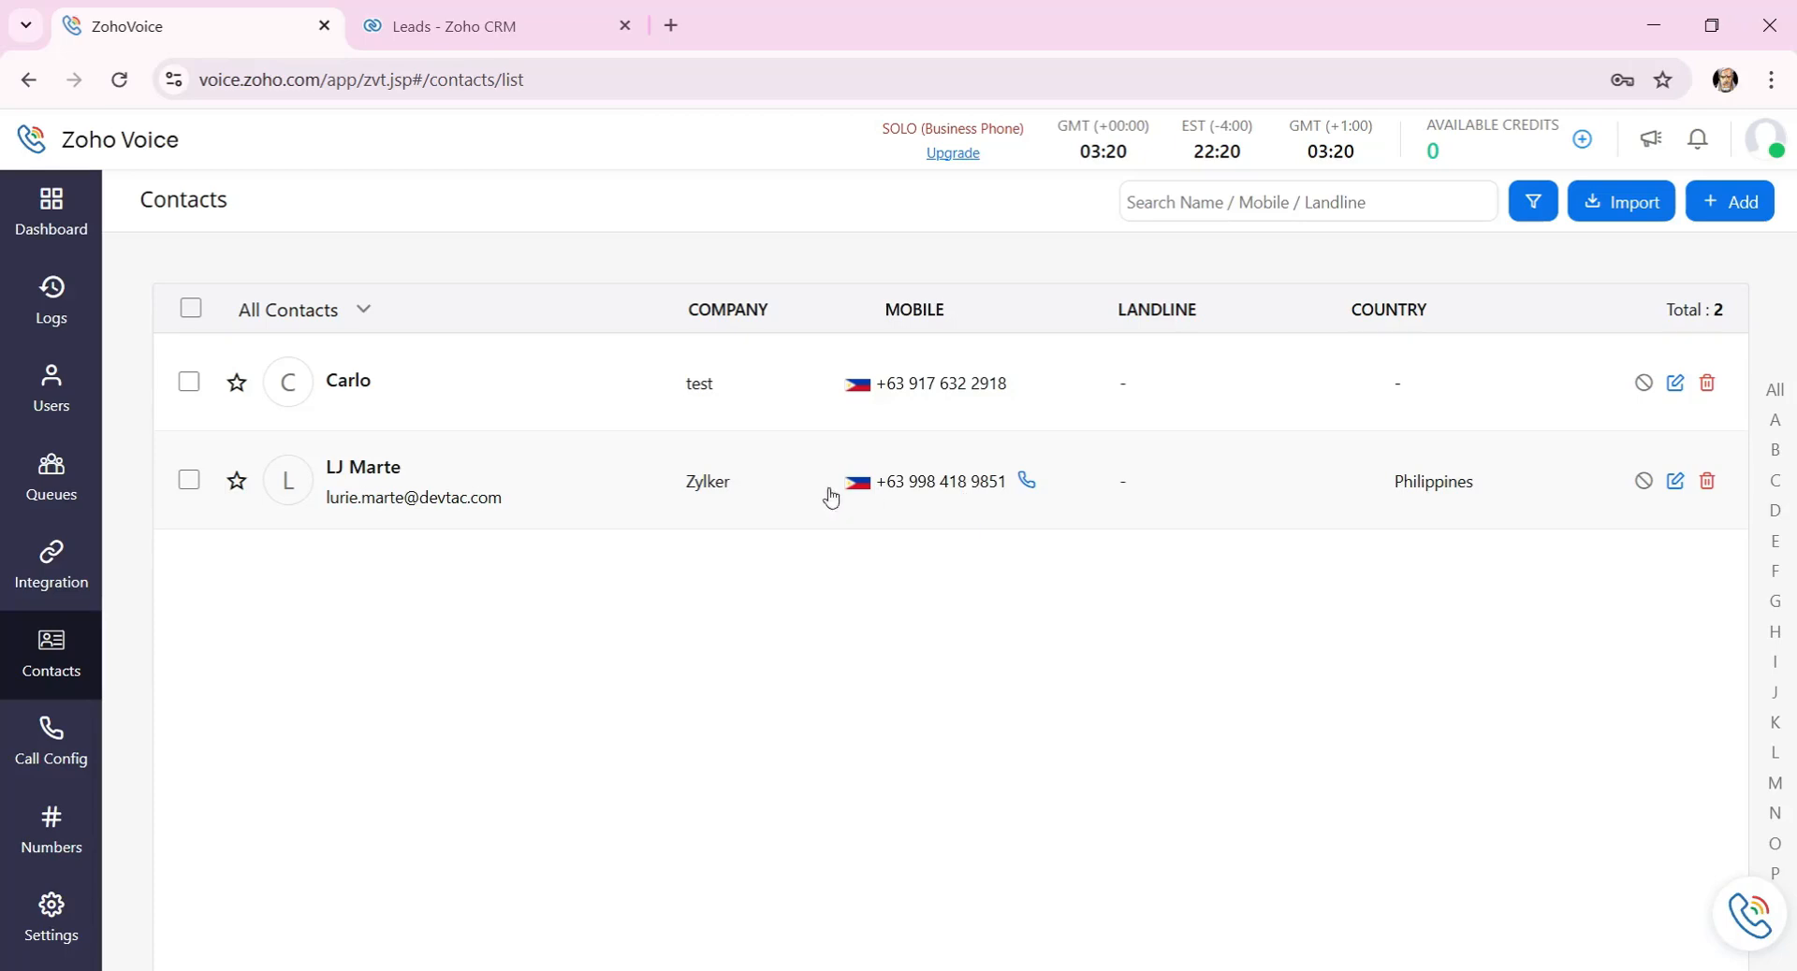
pyautogui.click(1674, 480)
# Call the Zylker contact's mobile, close the dialpad, and select the Available Credits value.
pyautogui.scroll(-4, 970, 461)
pyautogui.click(850, 933)
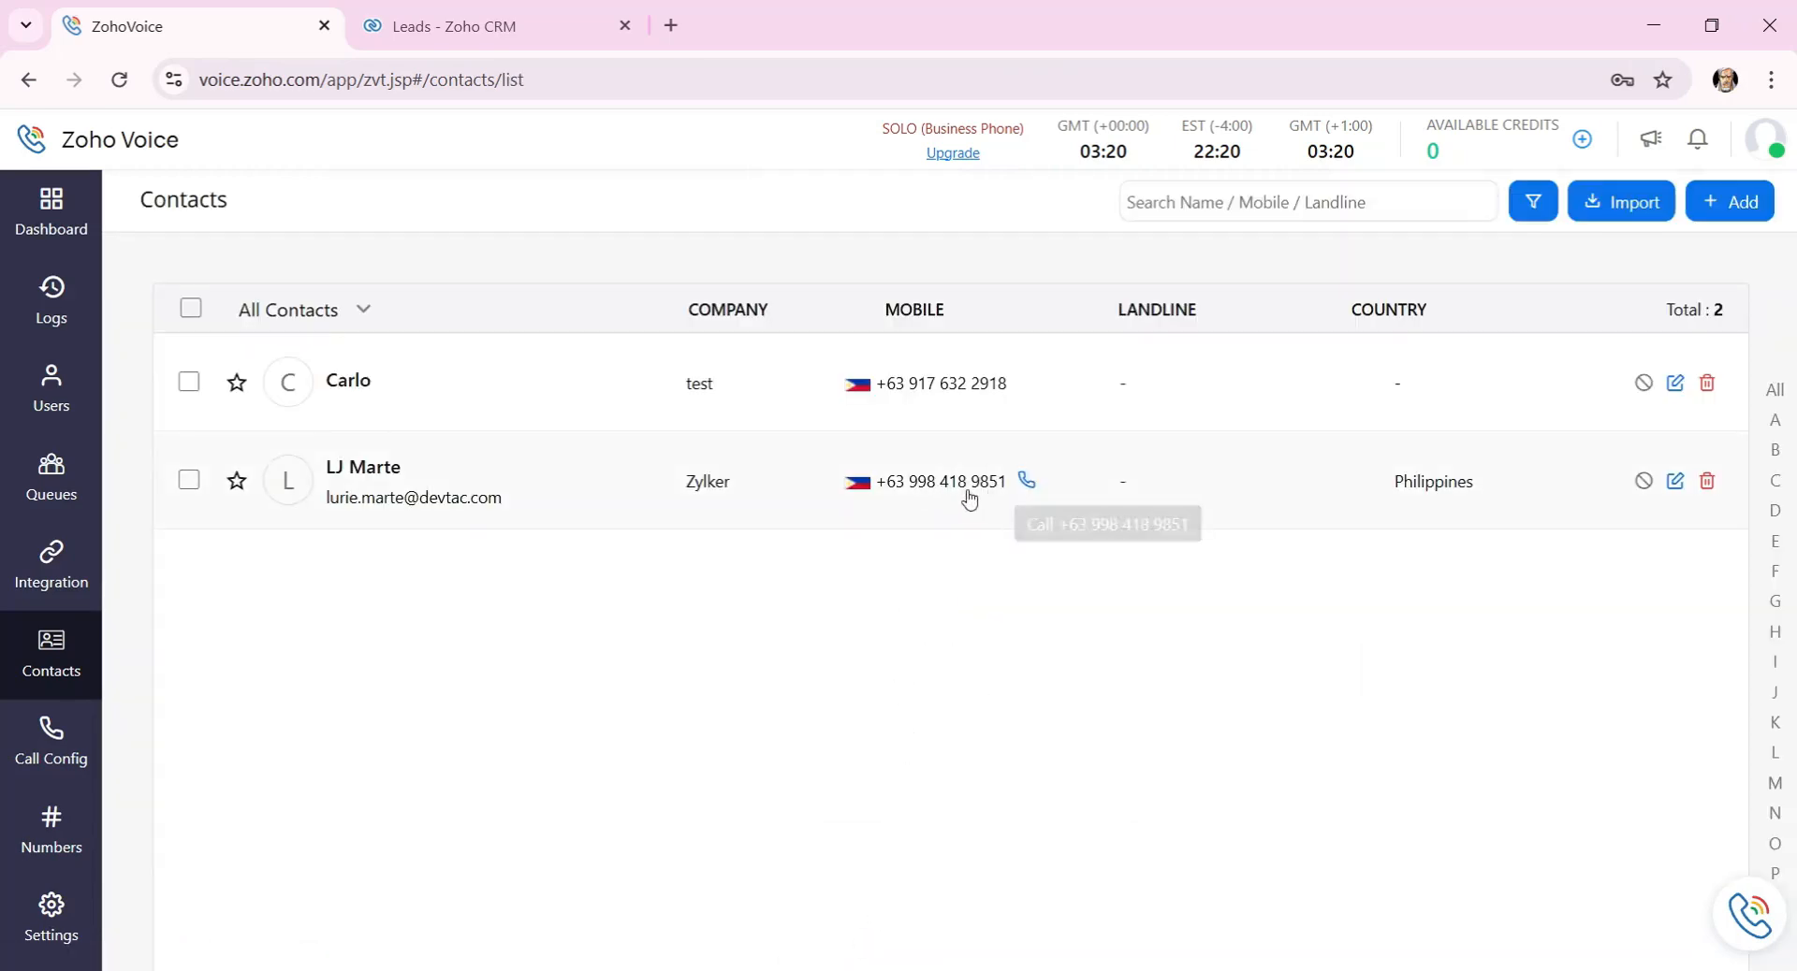
pyautogui.click(1024, 482)
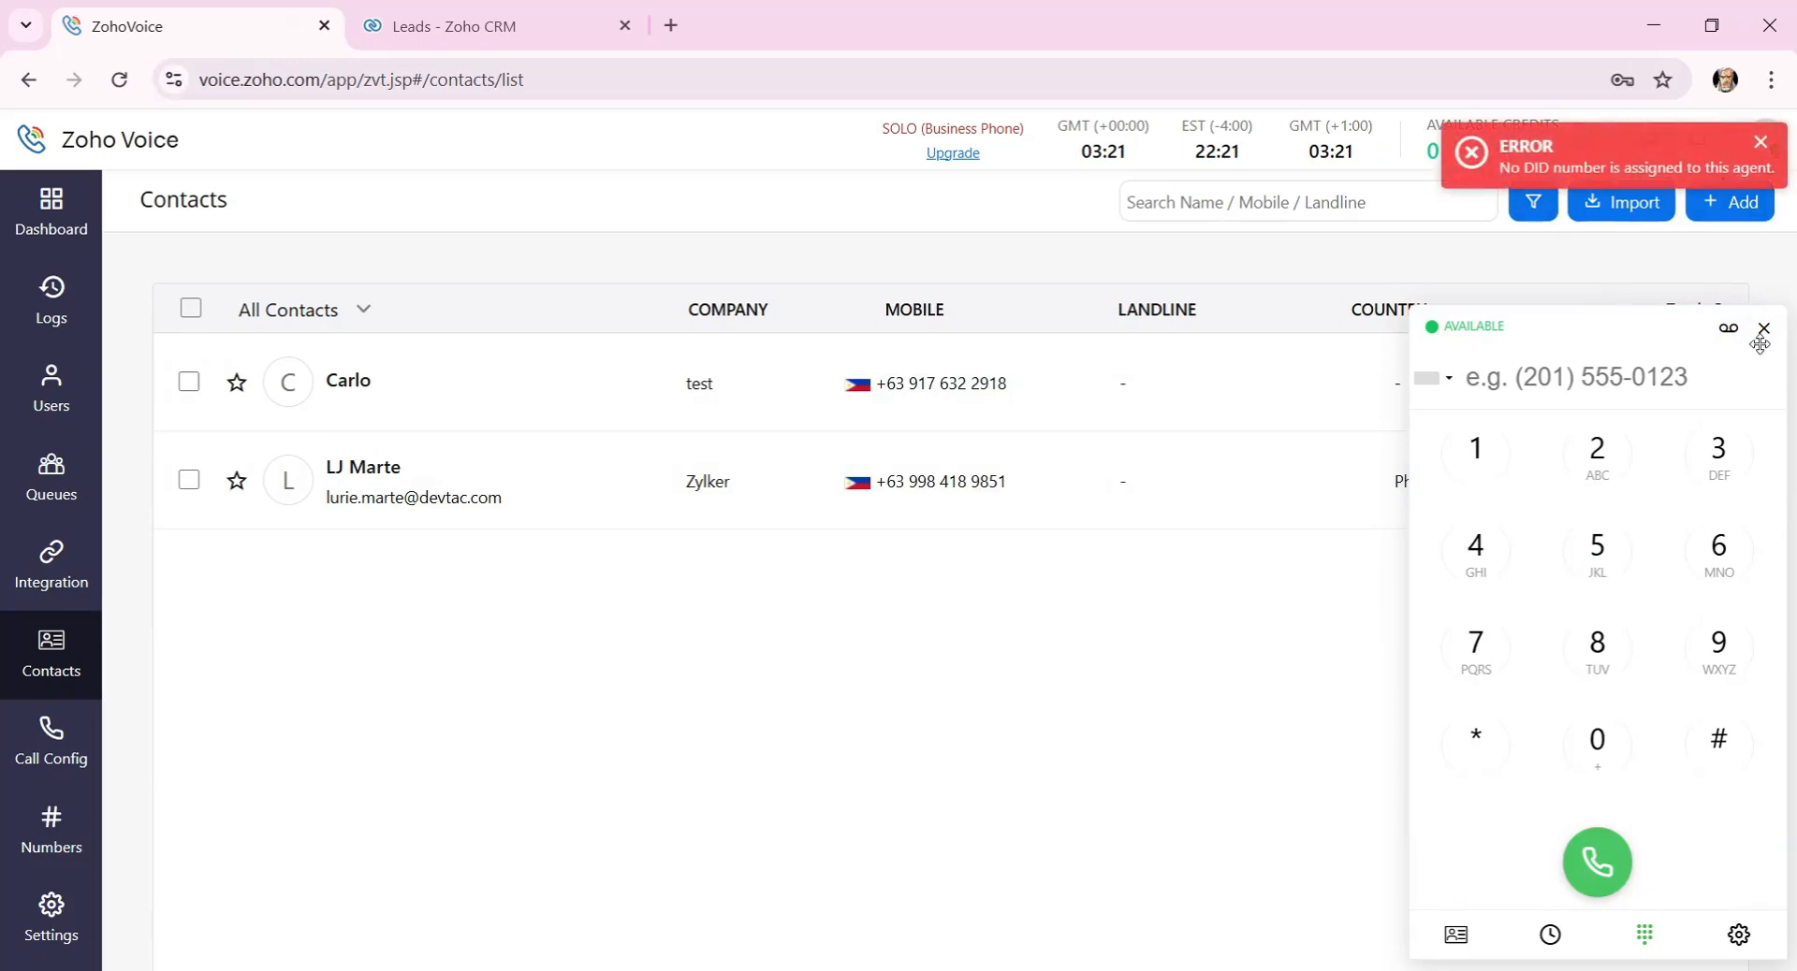
pyautogui.click(1763, 327)
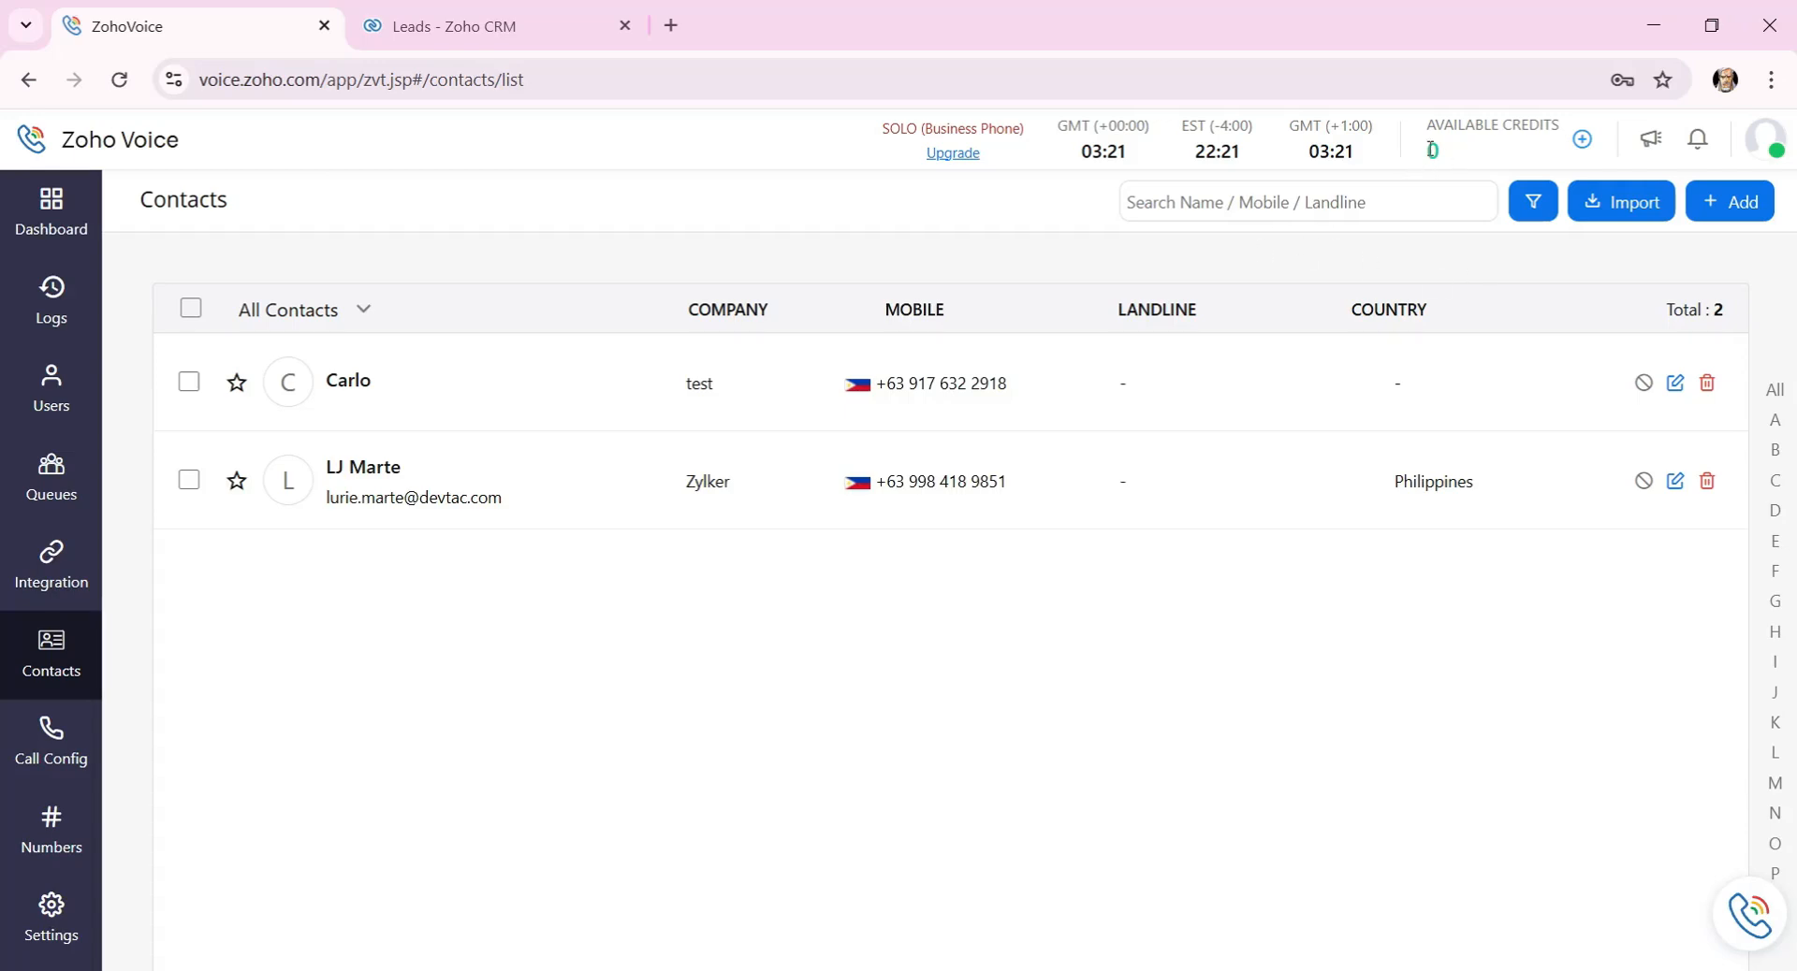
pyautogui.moveTo(1425, 152); pyautogui.dragTo(1440, 151)
# Show the Zoho CRM Leads list scrolled right to the Phone column, then open Chrome's main menu.
pyautogui.click(541, 17)
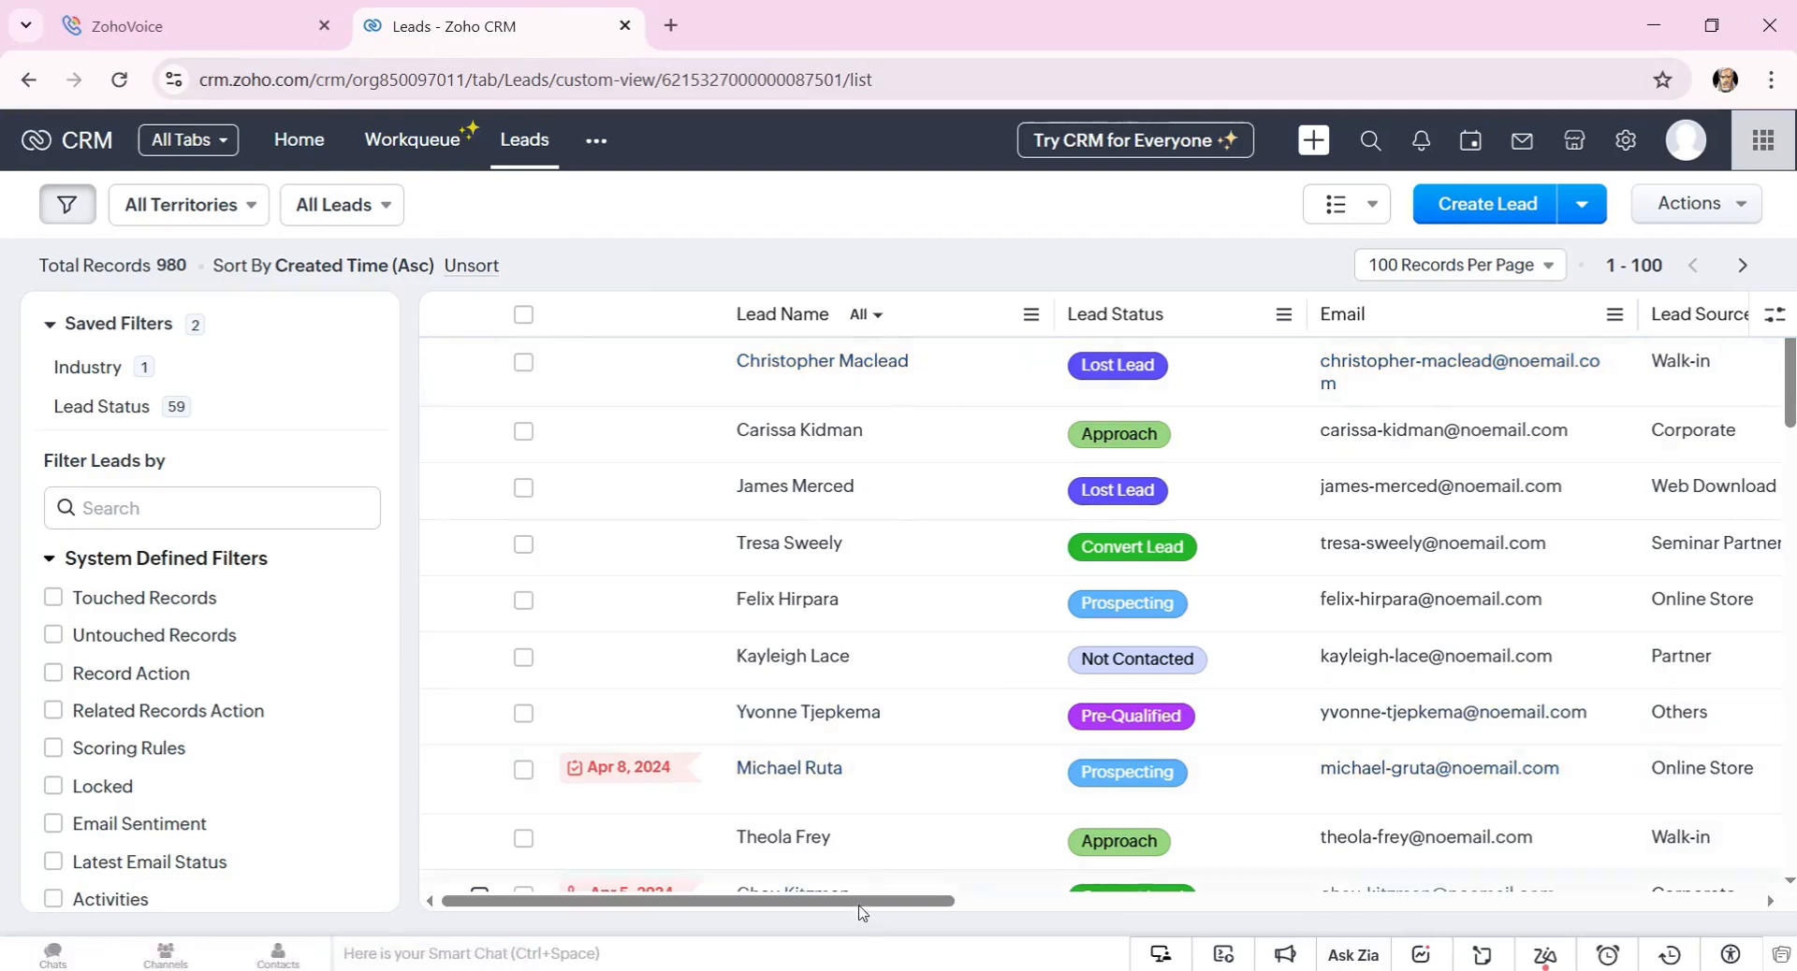
pyautogui.moveTo(927, 904); pyautogui.dragTo(1494, 910)
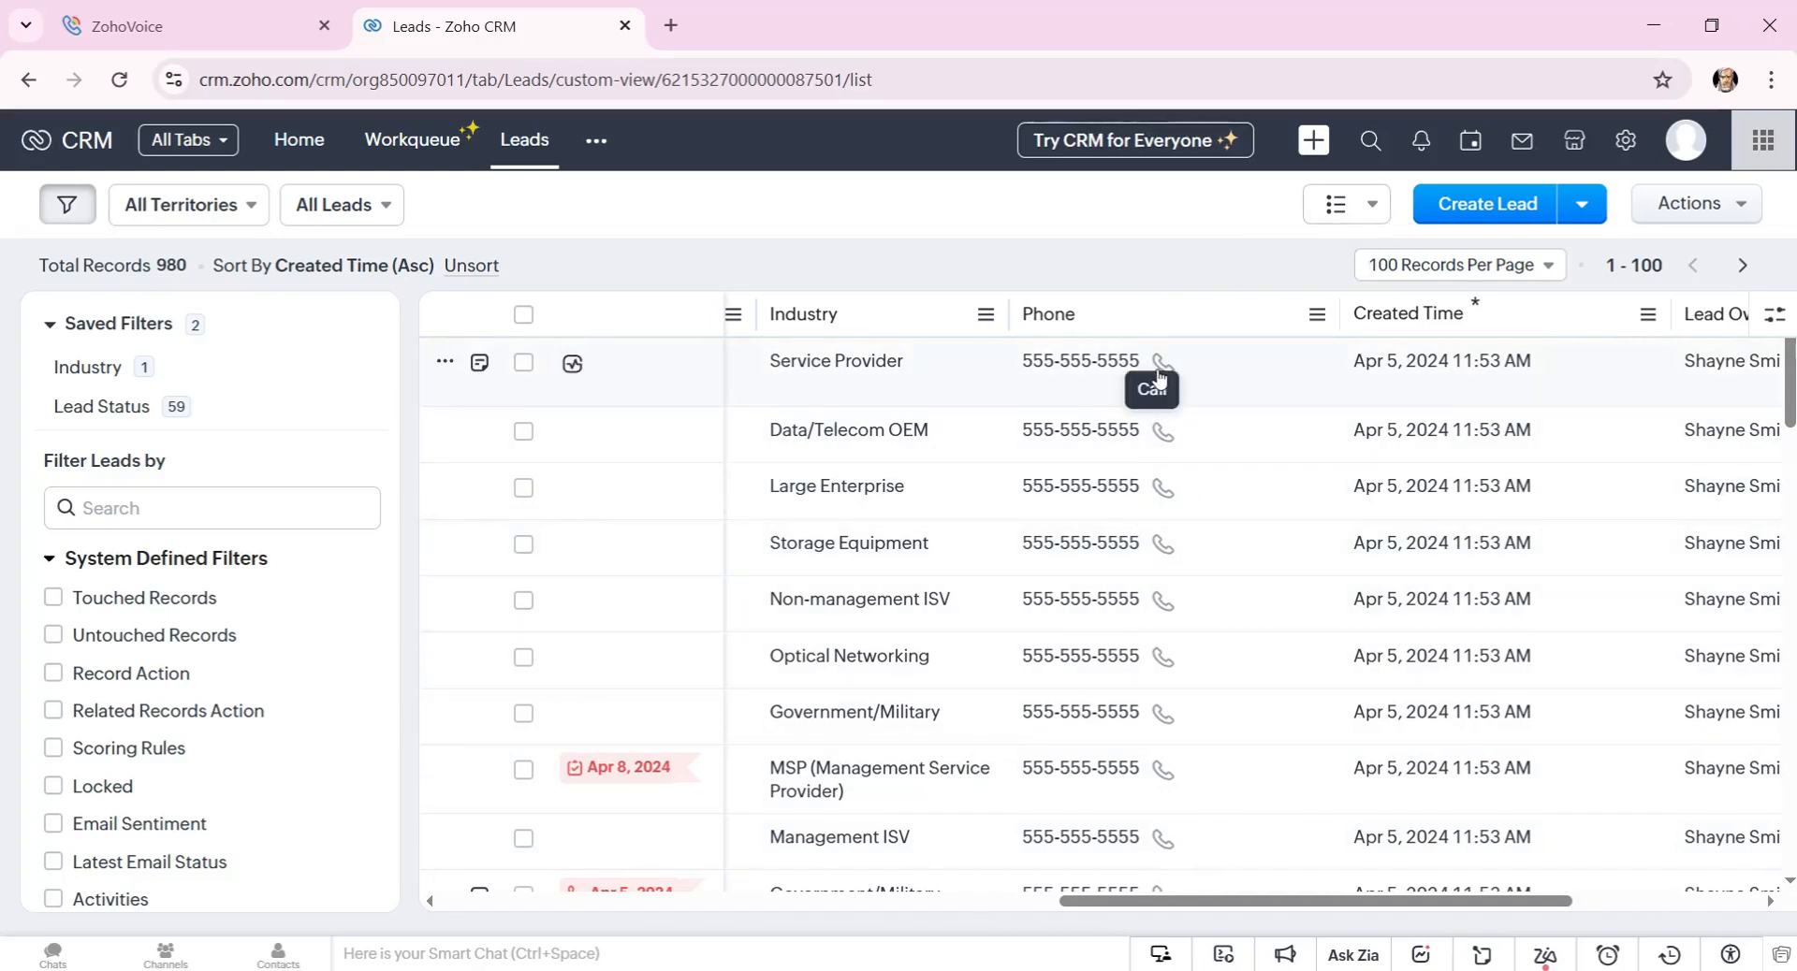
pyautogui.click(150, 32)
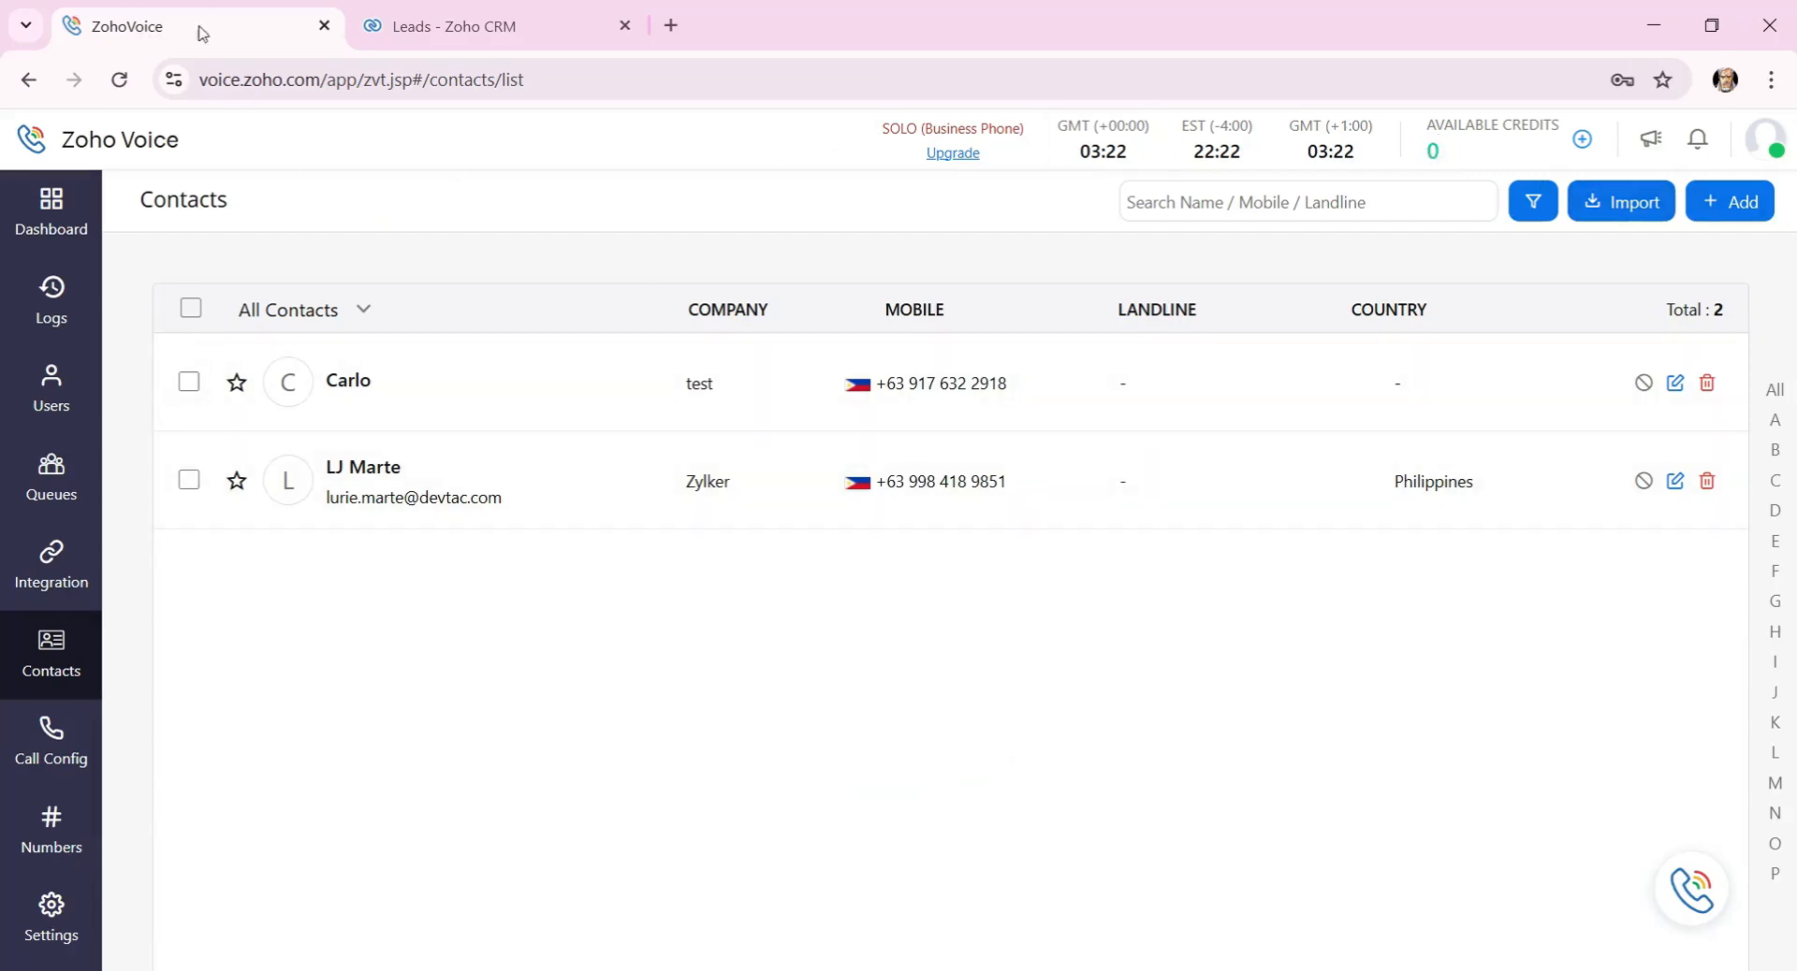
pyautogui.click(370, 15)
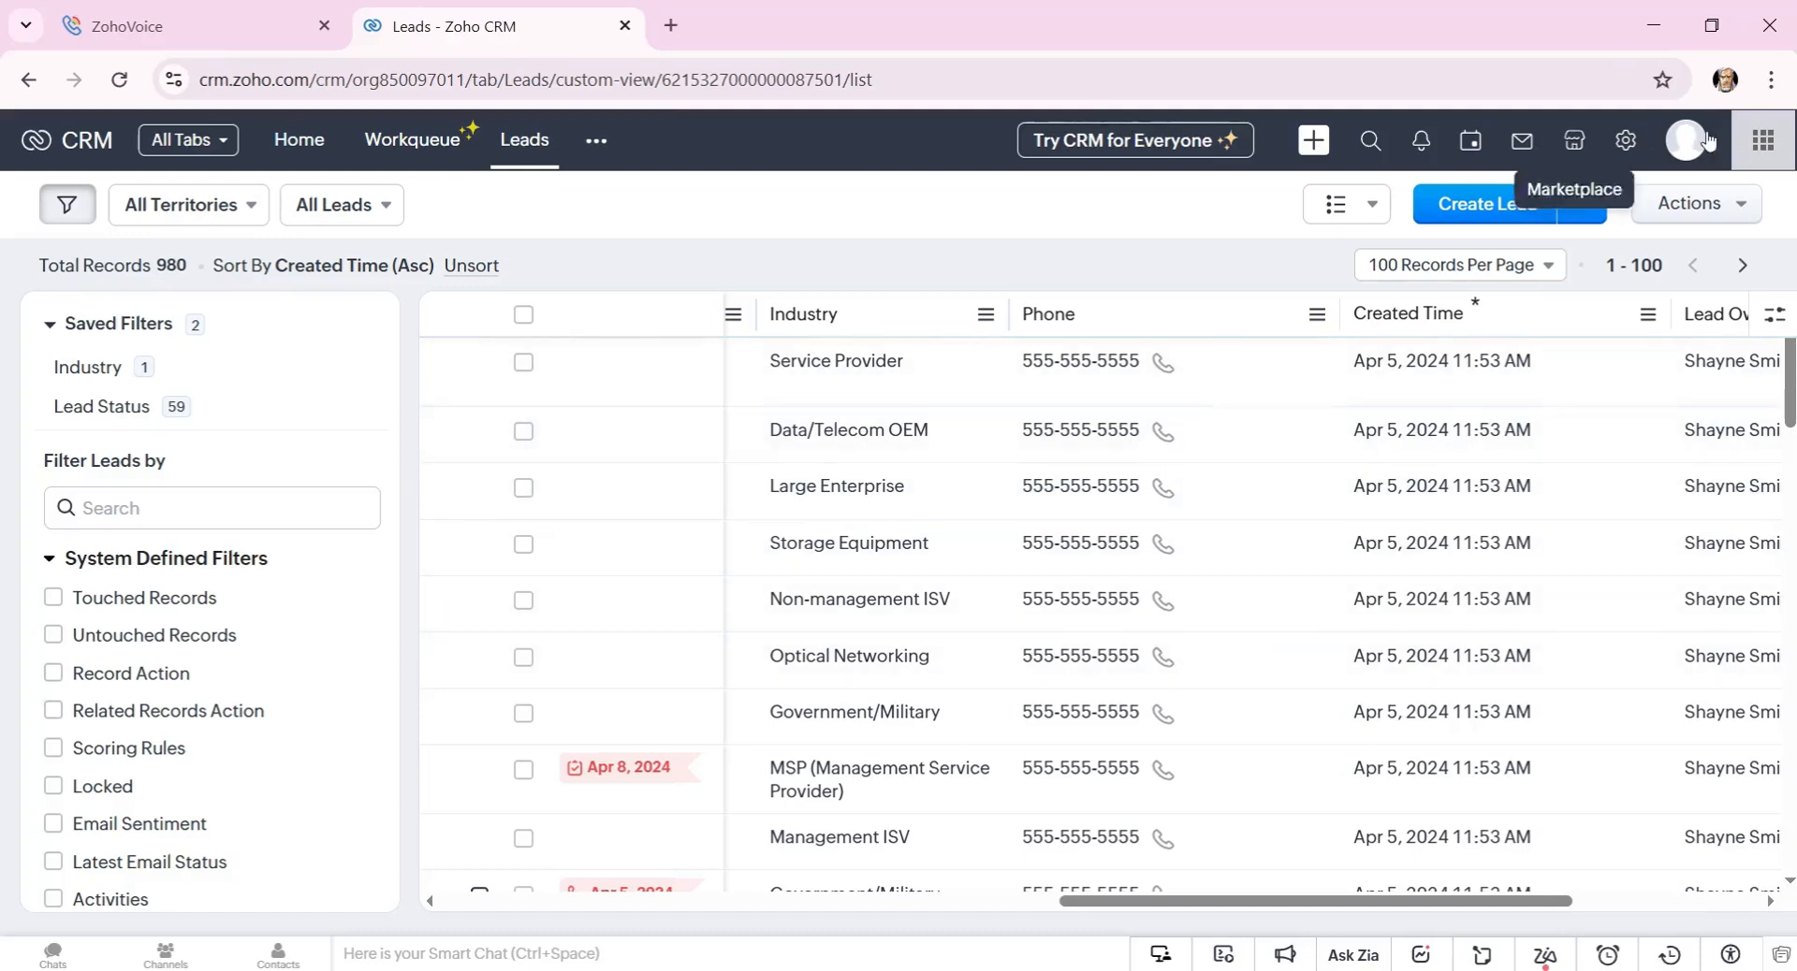
pyautogui.click(1770, 83)
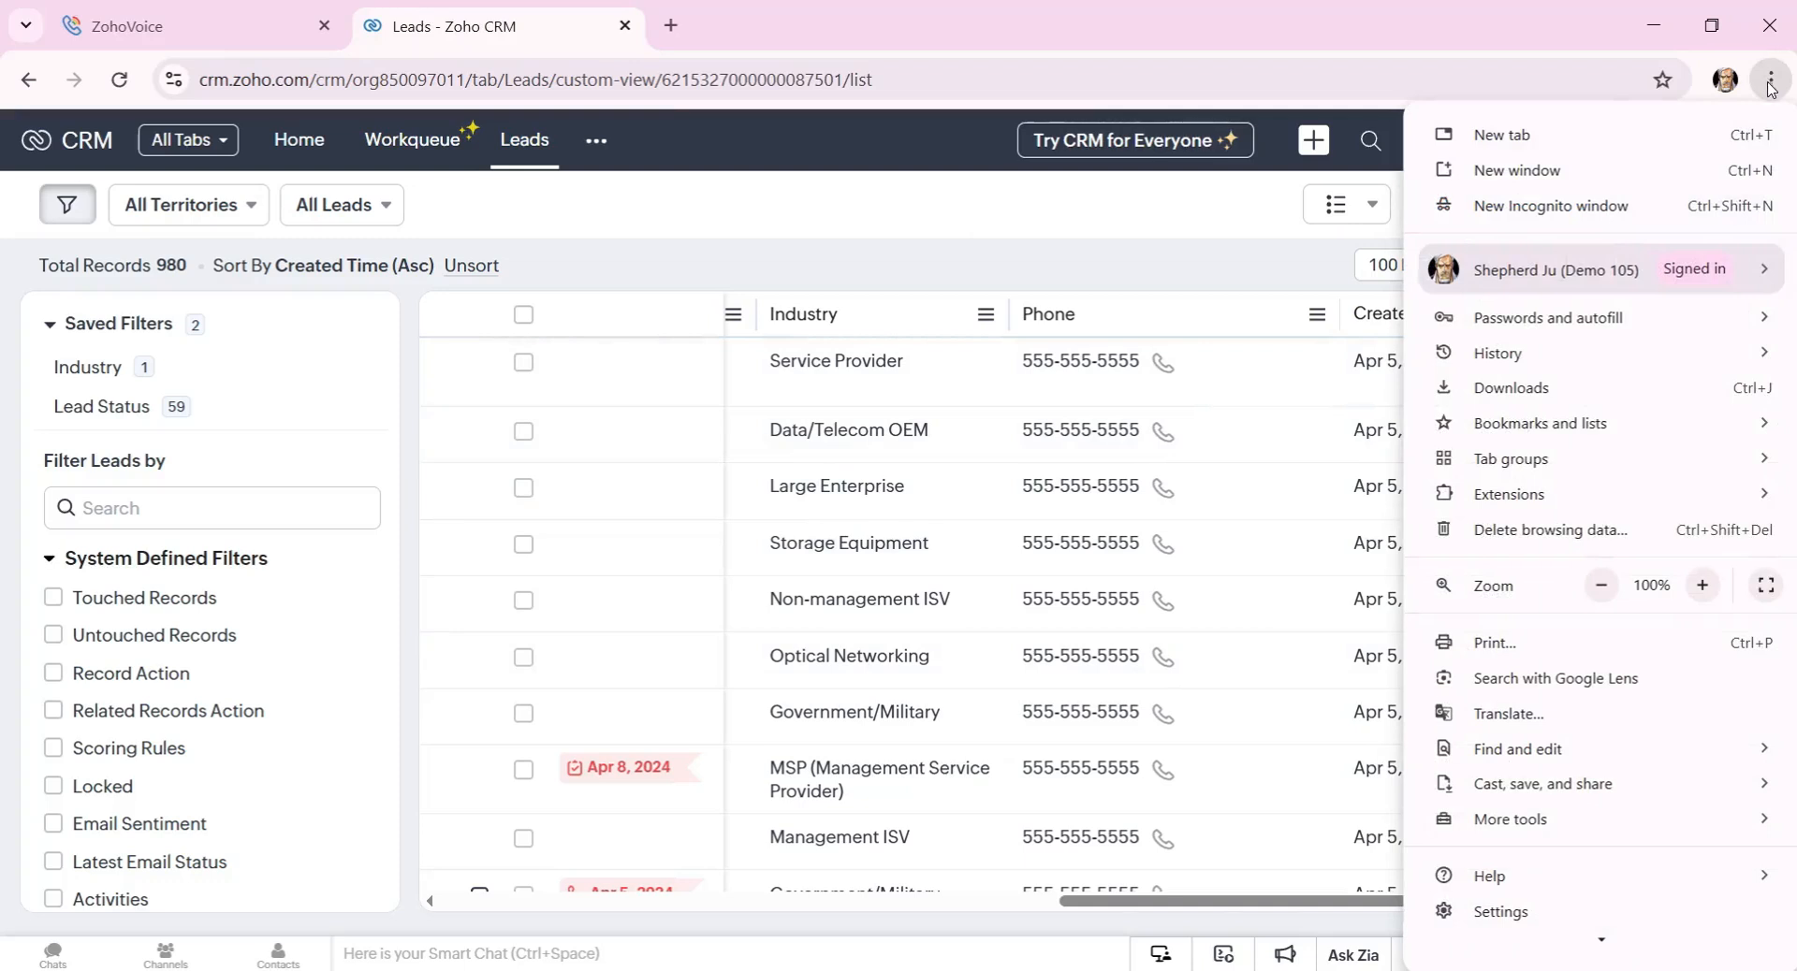
# Search the Chrome Web Store for 'Zdial' and open ZDialer - Zoho Voice Extension.
pyautogui.moveTo(1479, 489)
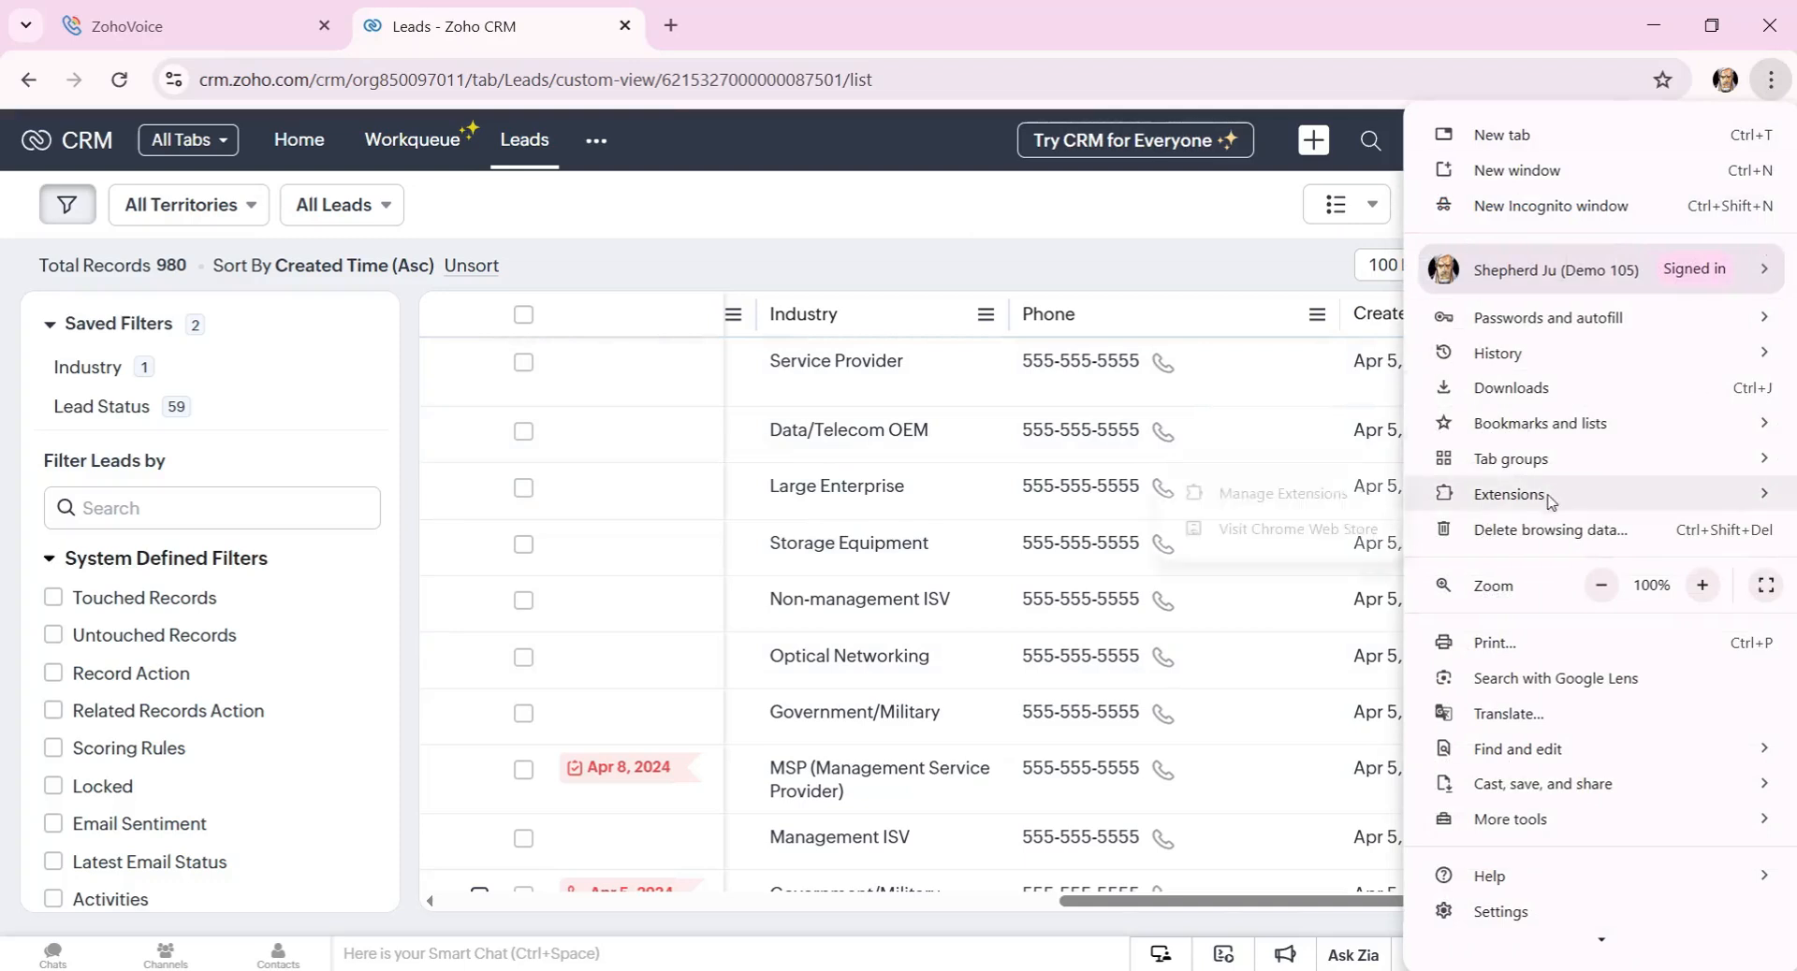
pyautogui.click(1307, 530)
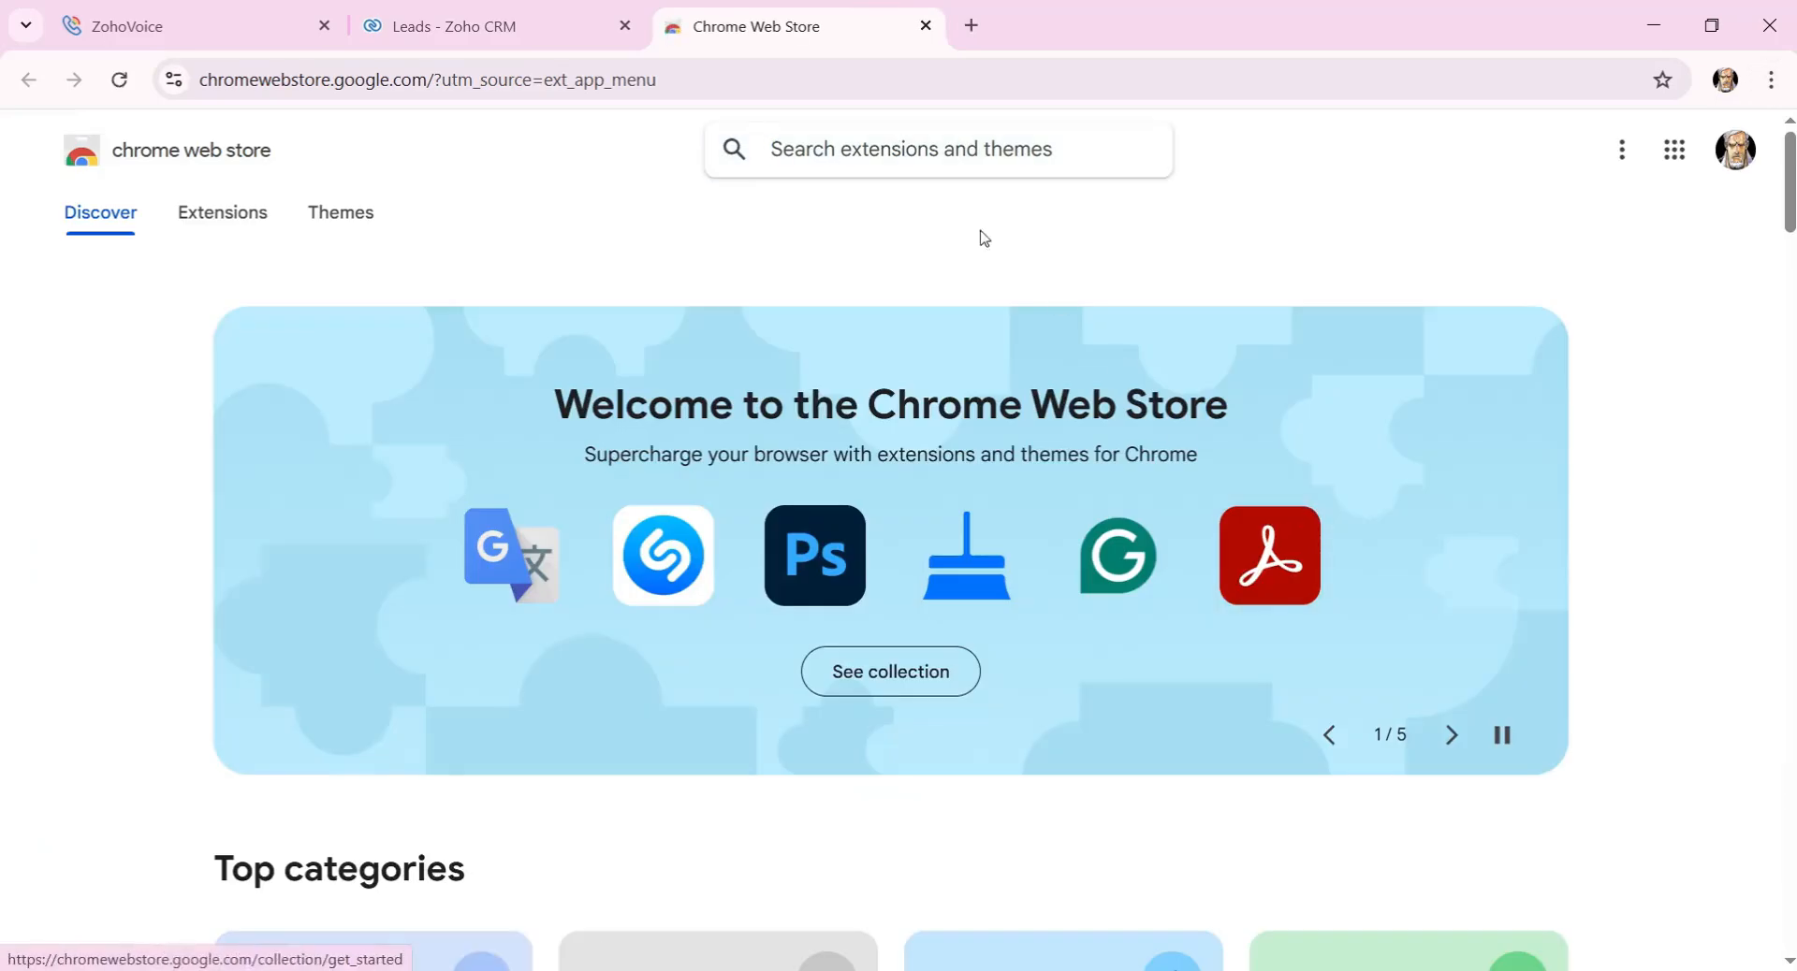
pyautogui.click(950, 150)
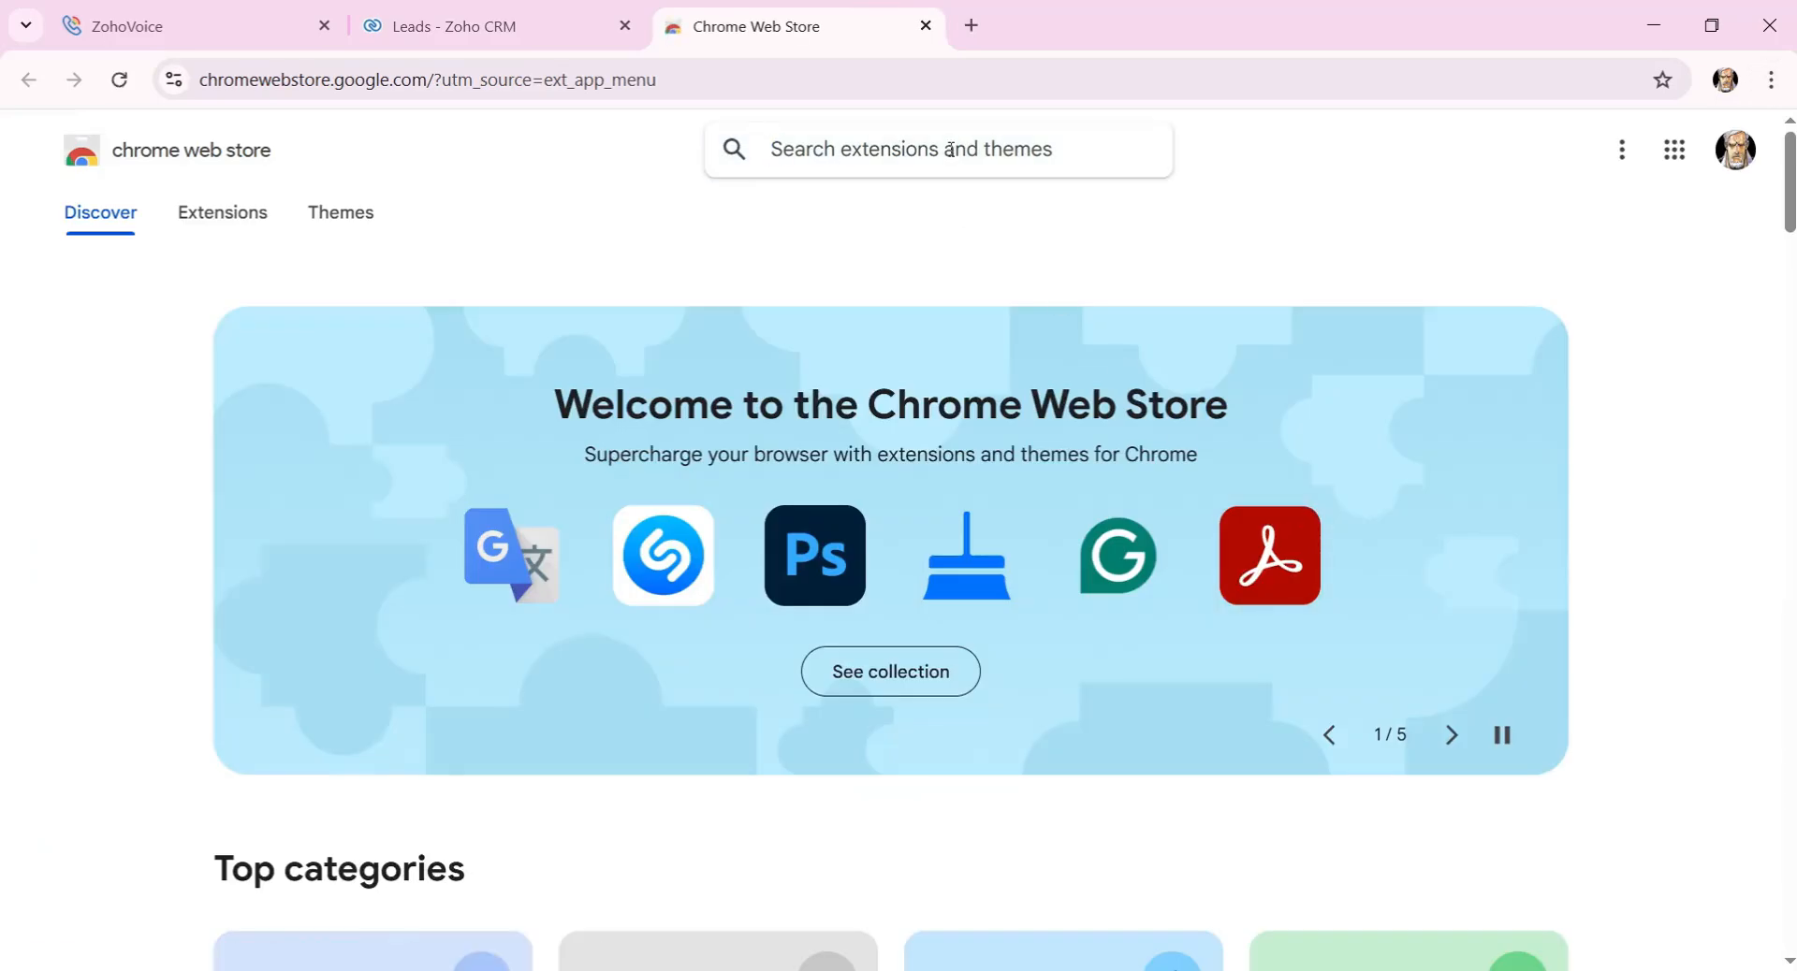
pyautogui.write('Zdial')
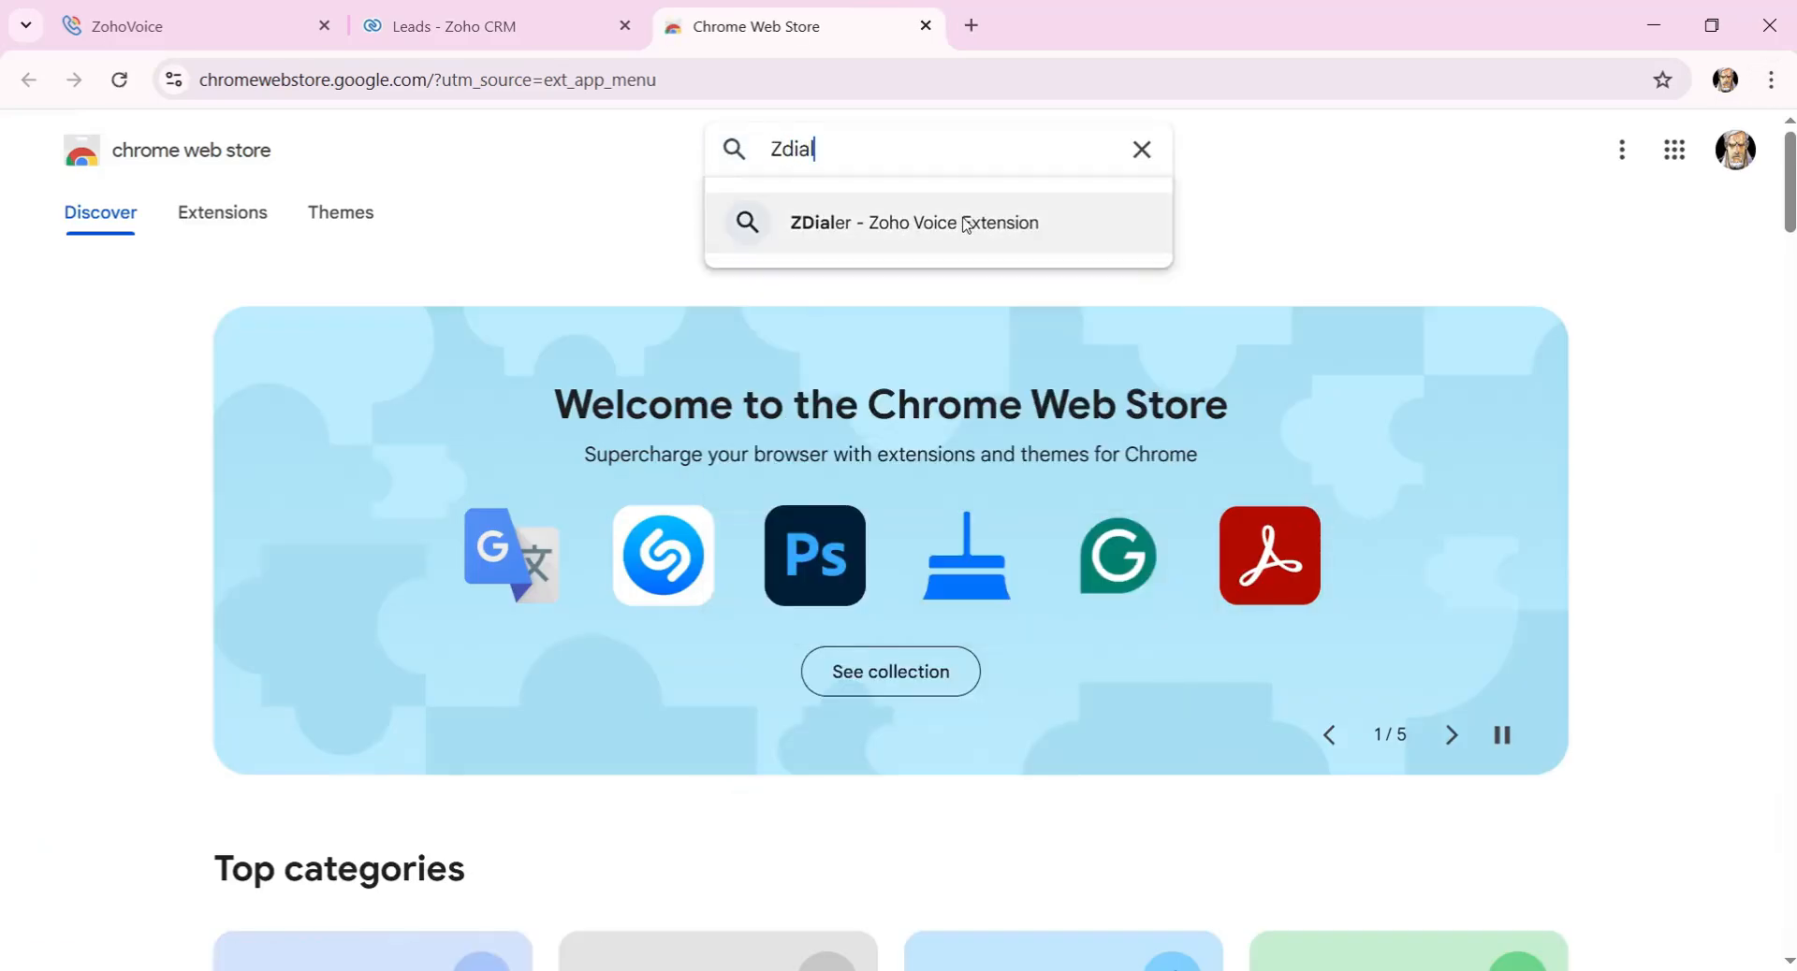
pyautogui.click(966, 224)
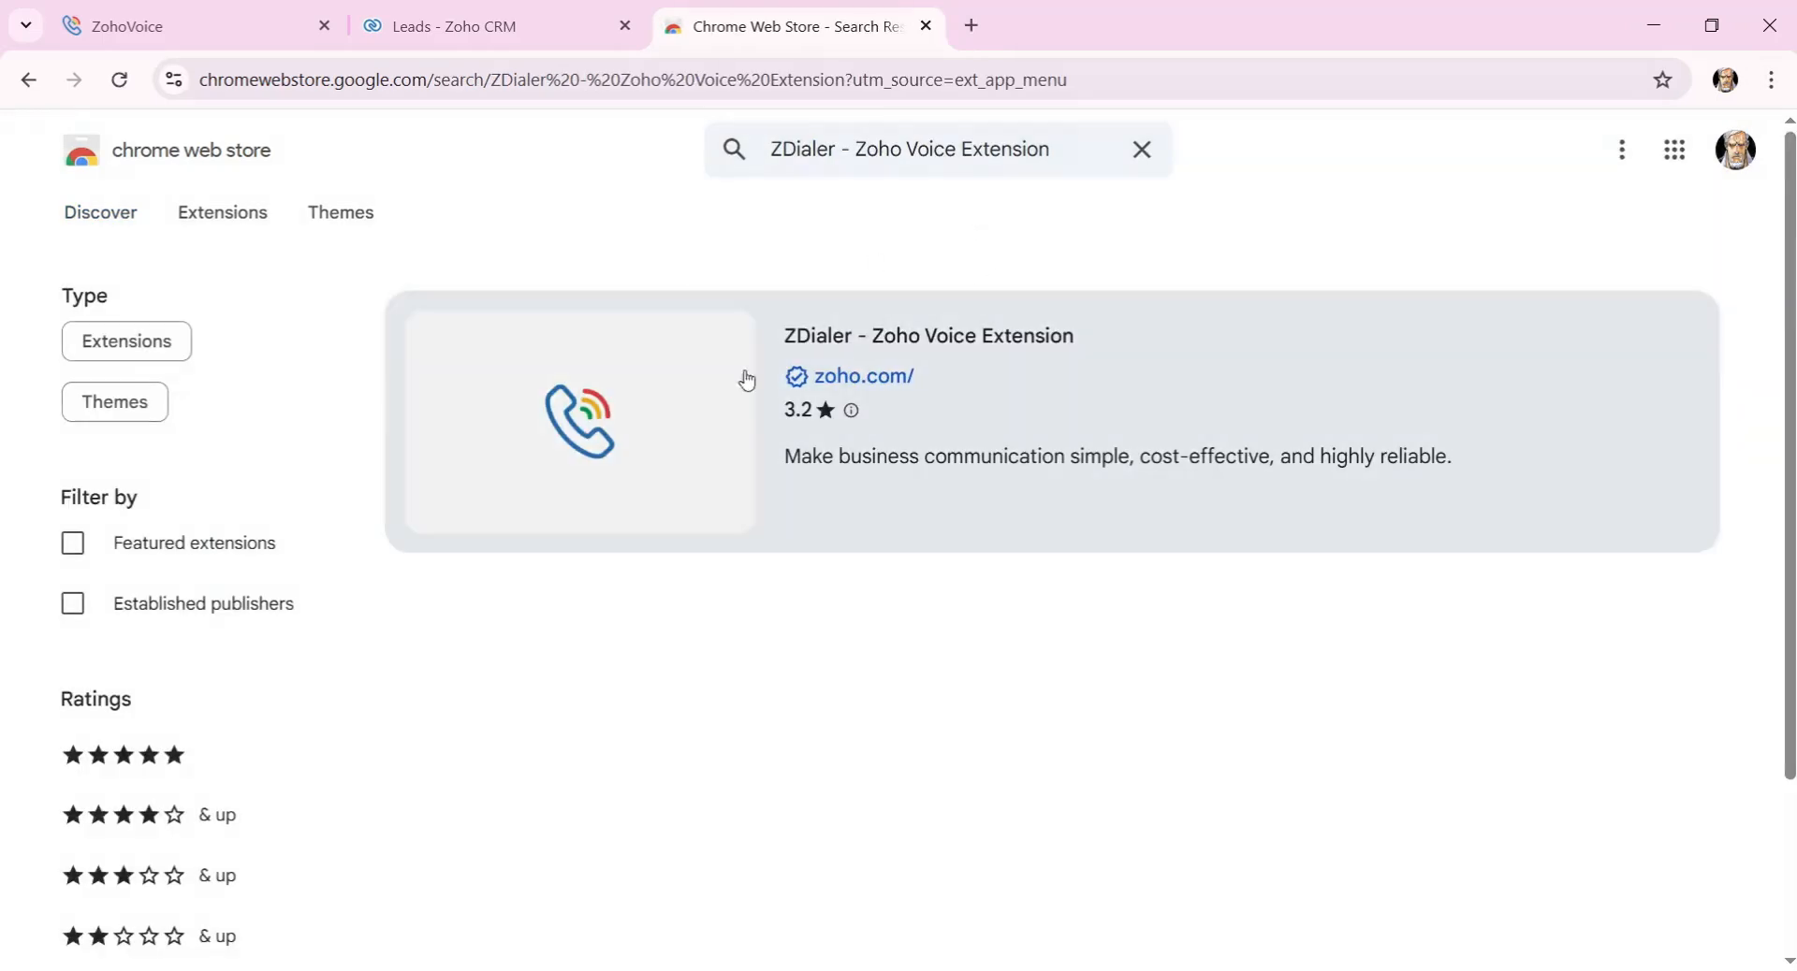
pyautogui.click(810, 353)
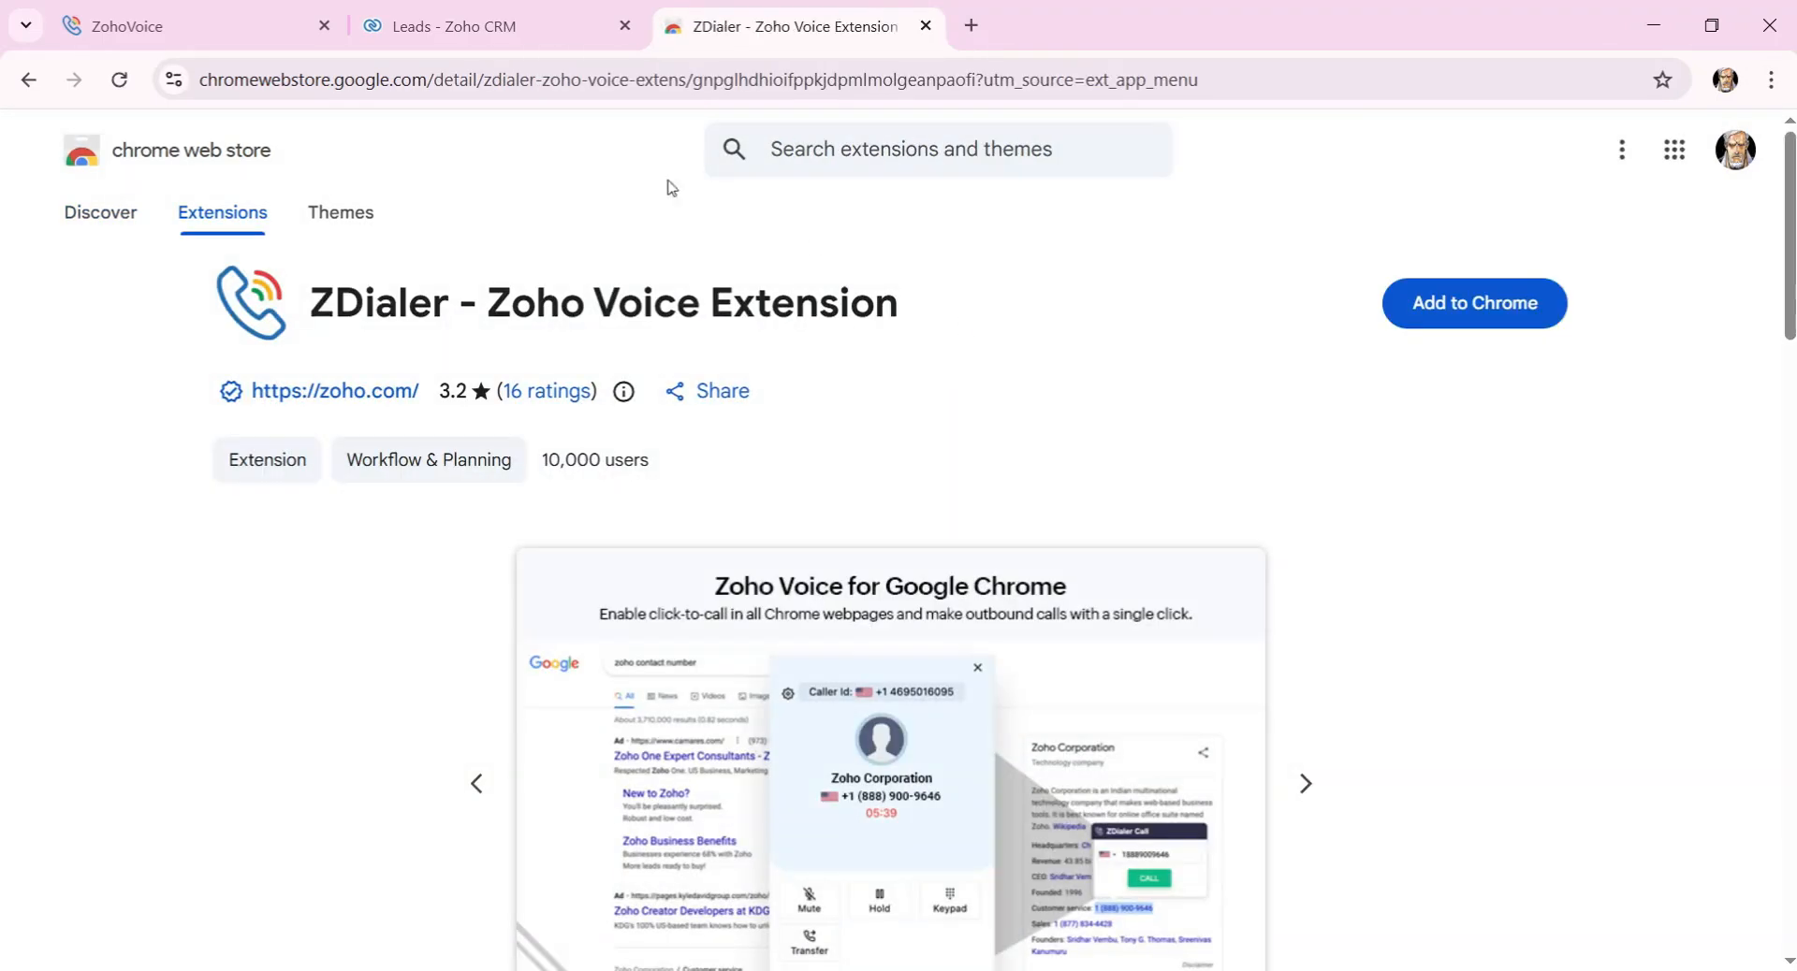
# Add the ZDialer extension to Chrome and return to the Zoho CRM leads tab.
pyautogui.click(1422, 319)
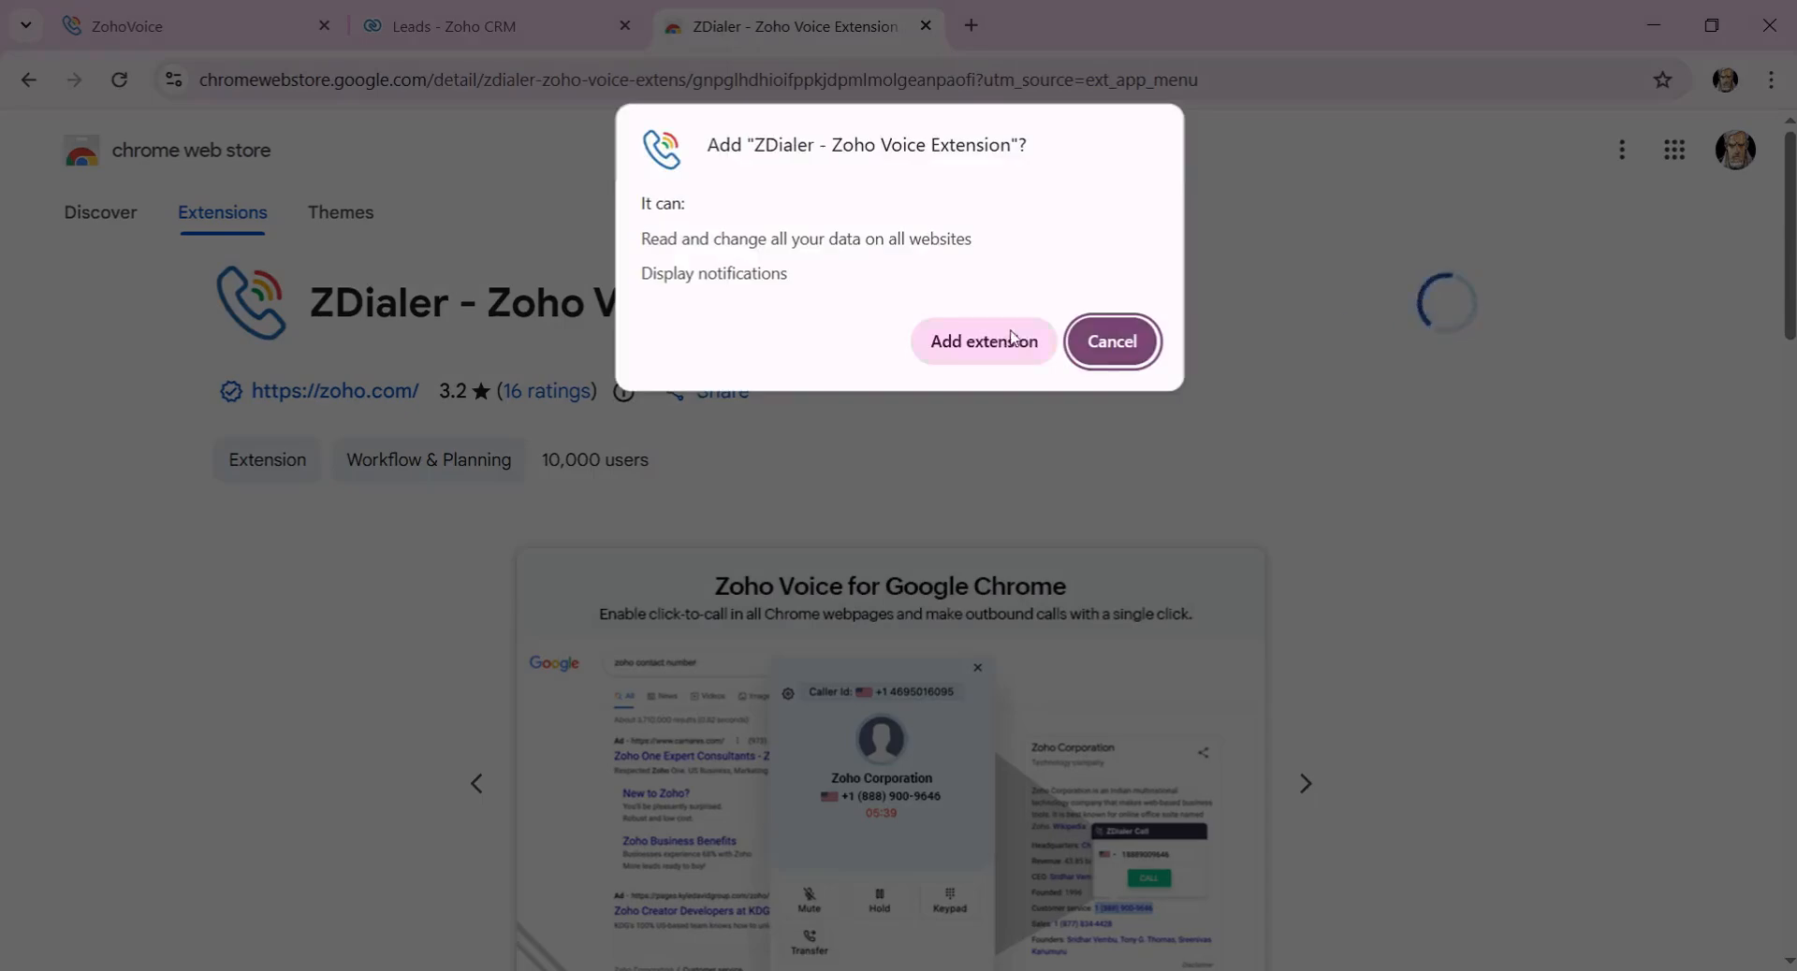
pyautogui.click(939, 364)
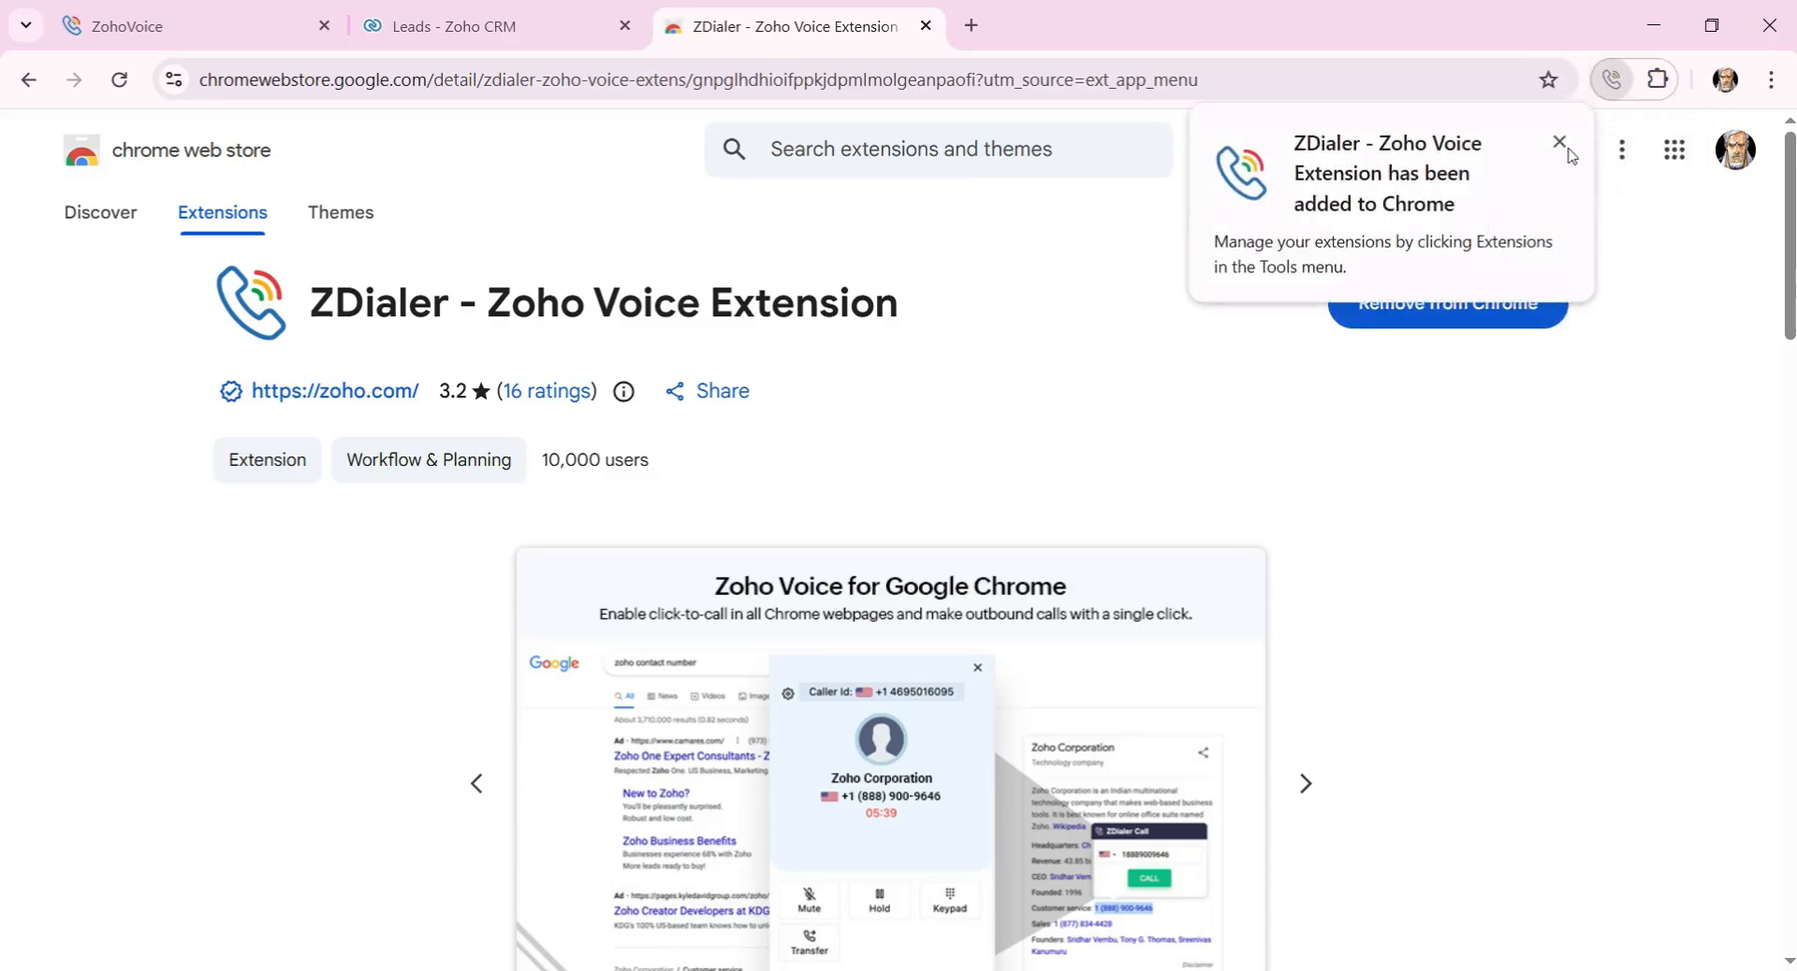
pyautogui.click(1560, 142)
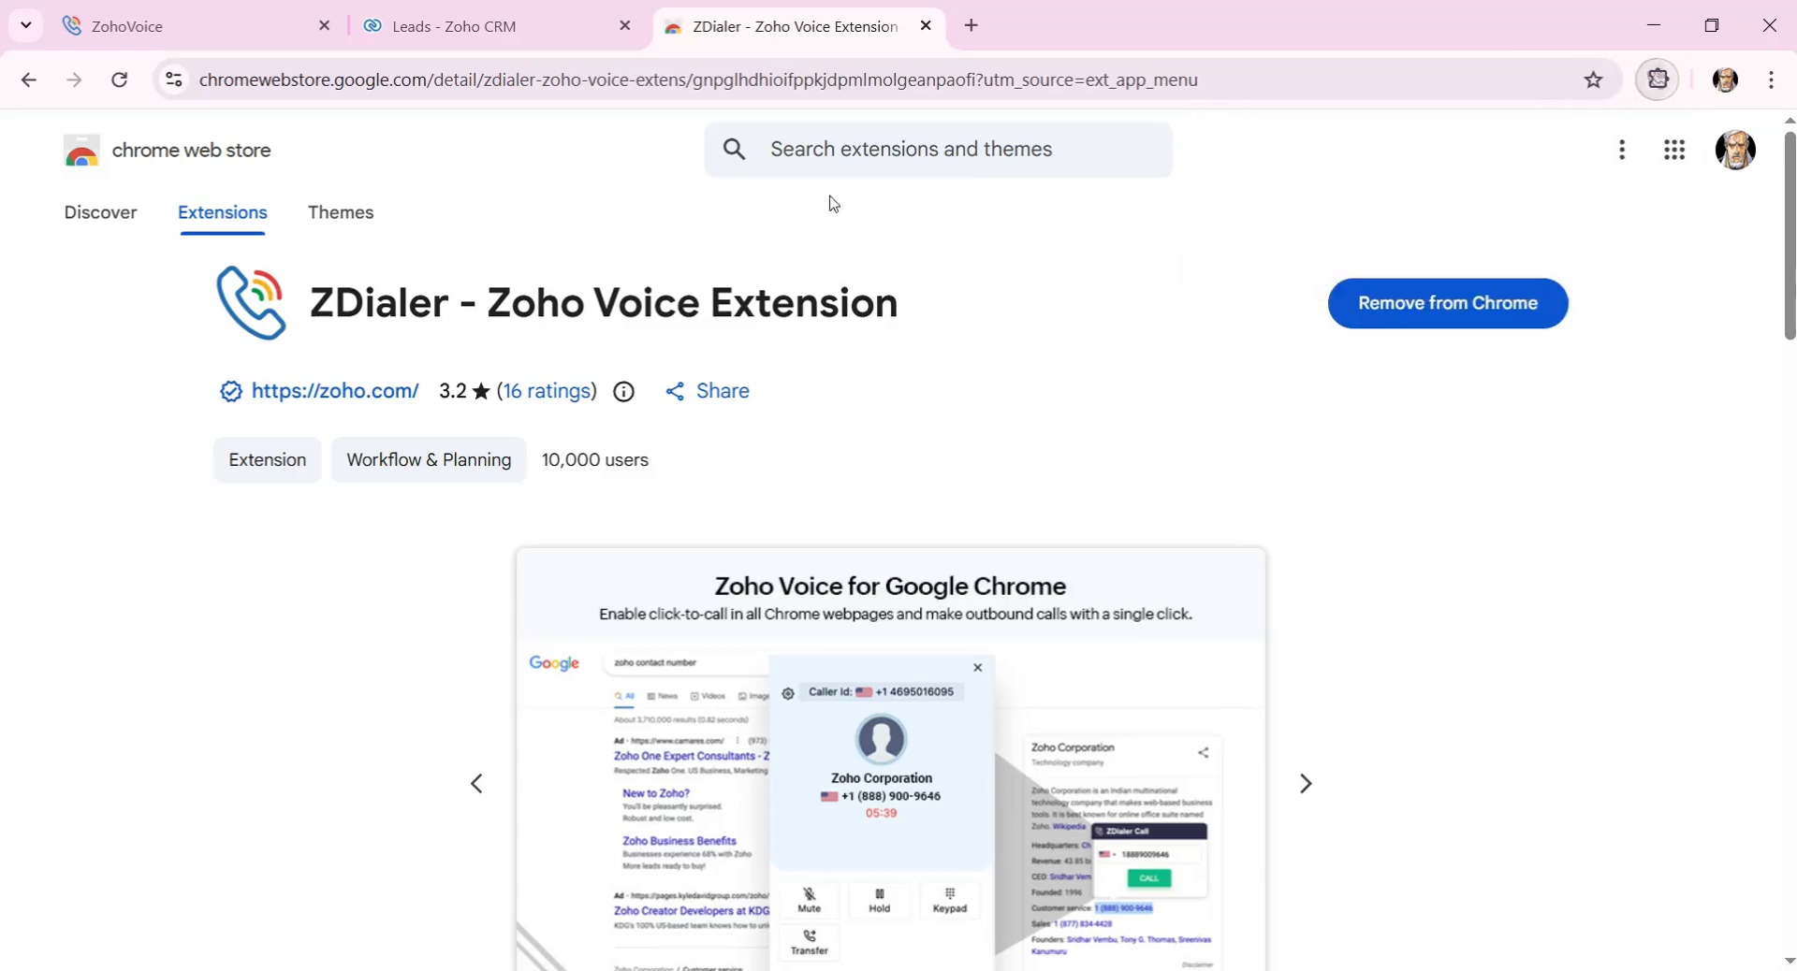
pyautogui.click(552, 14)
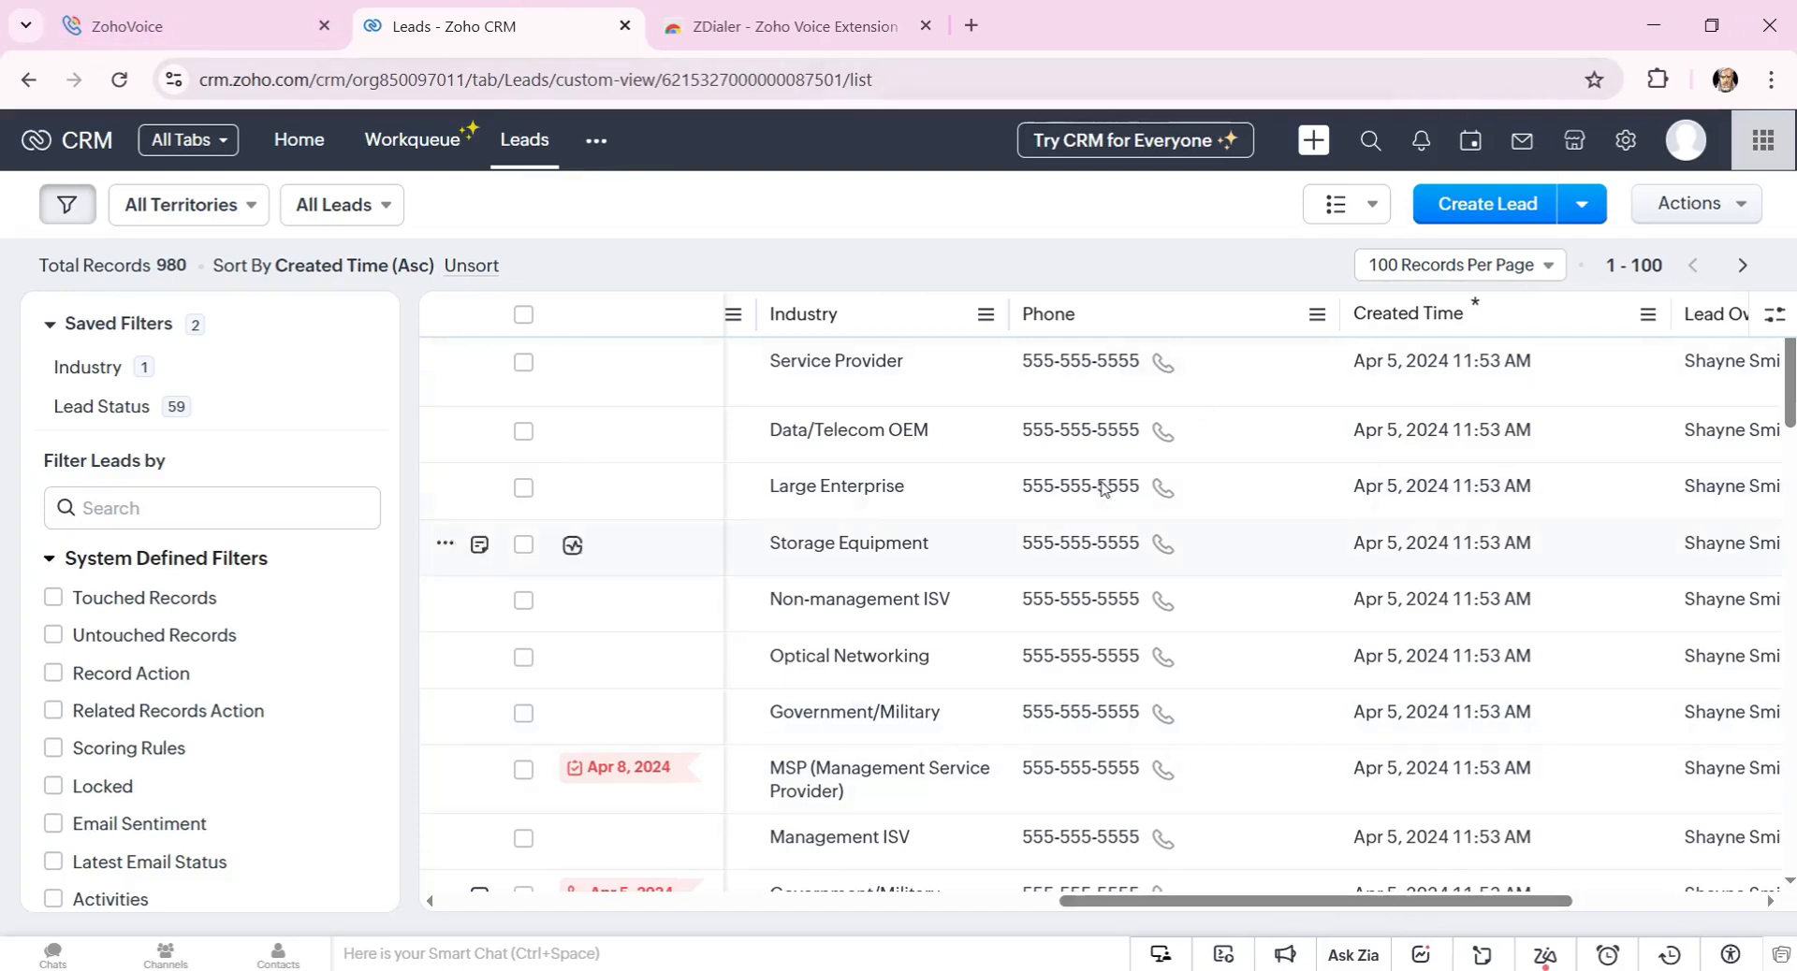
# Reload the Leads page to pick up ZDialer and scroll across the leads table.
pyautogui.click(119, 80)
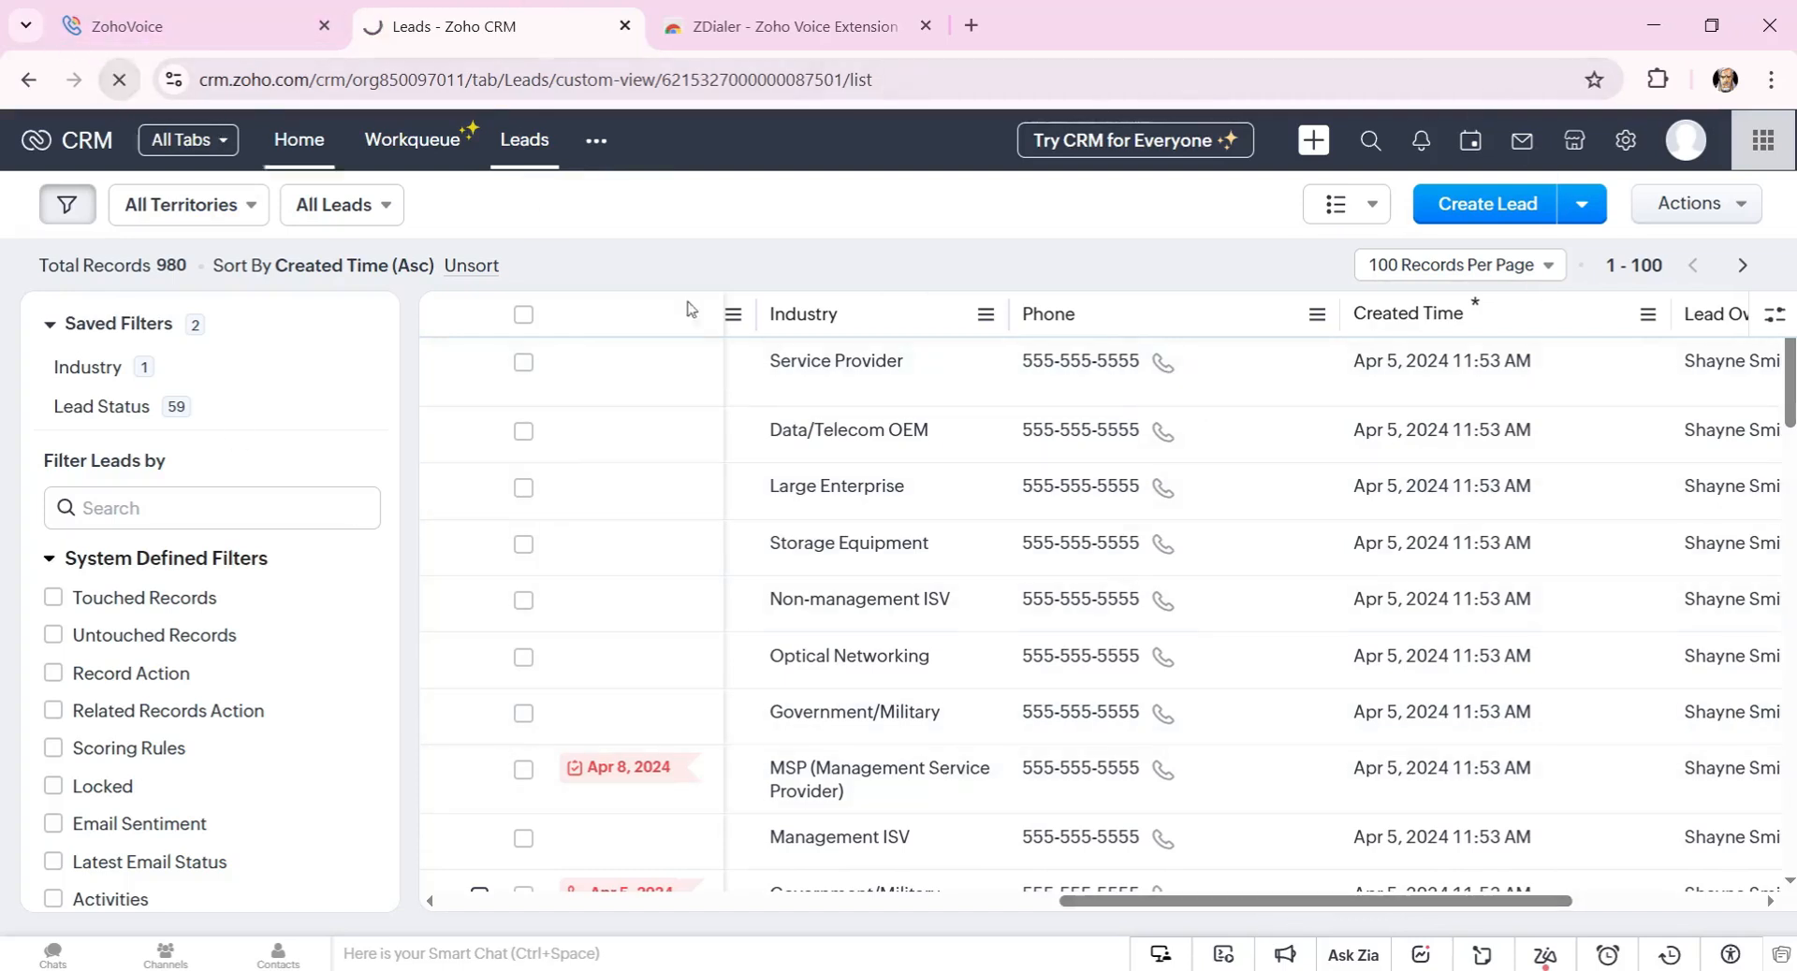
pyautogui.click(1656, 81)
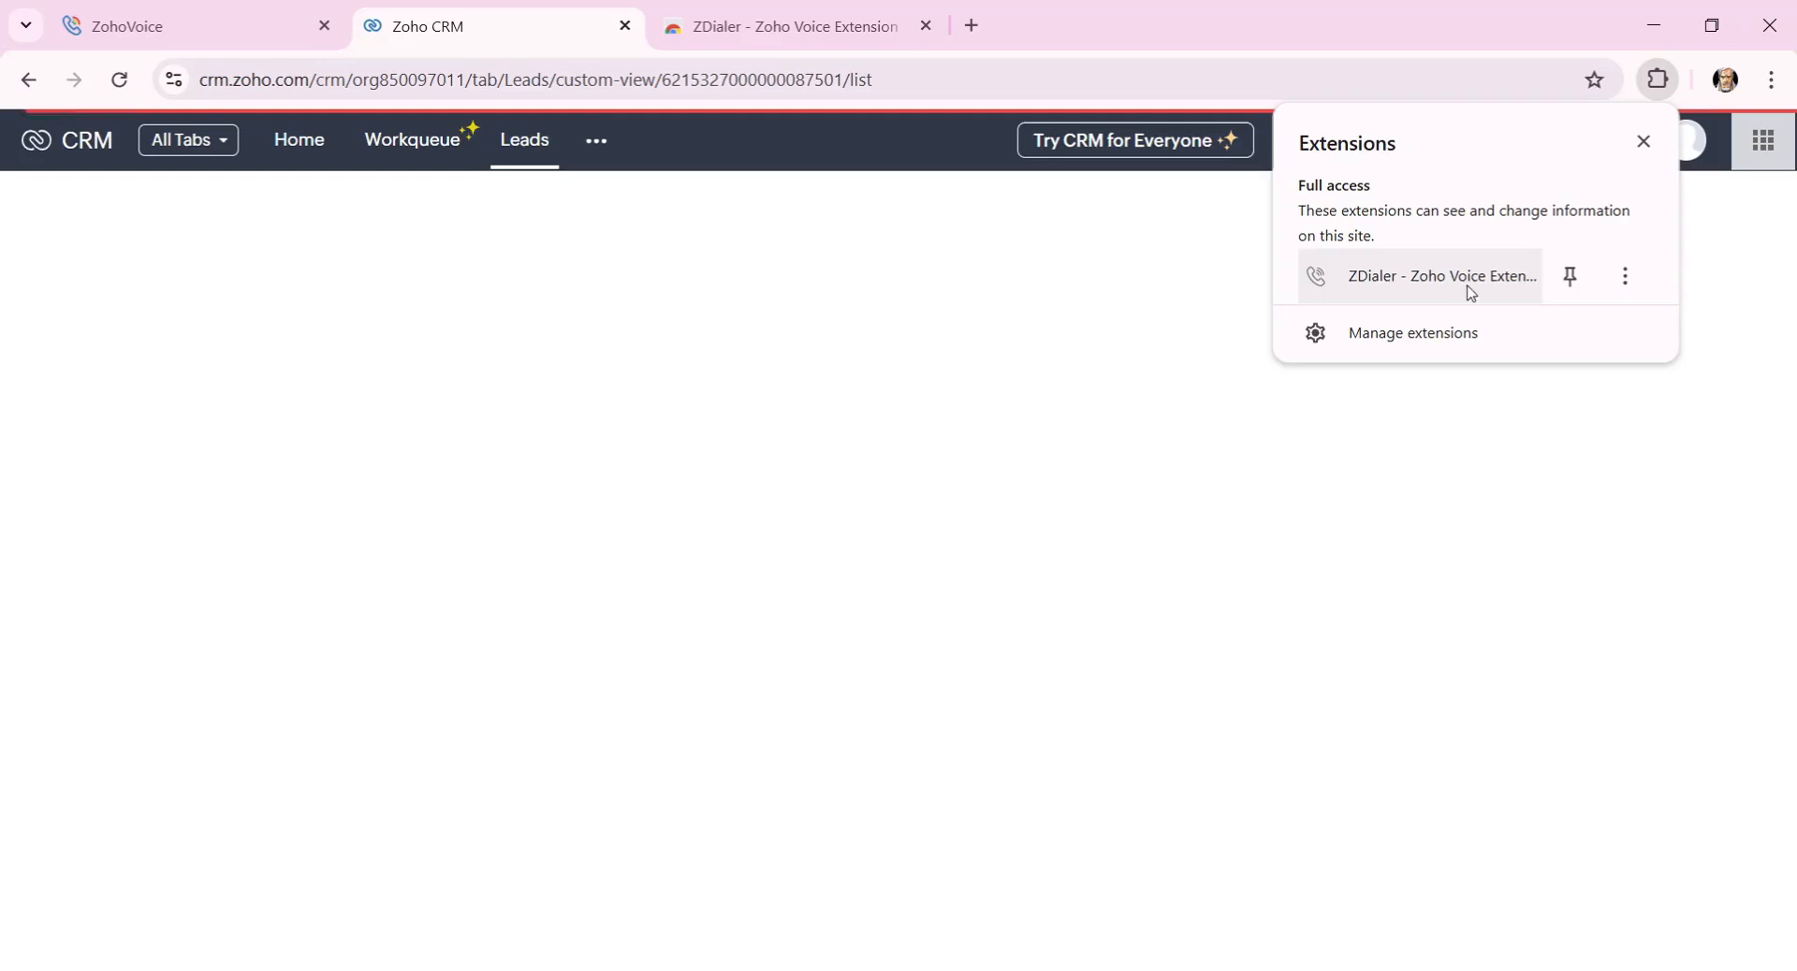
pyautogui.click(1659, 81)
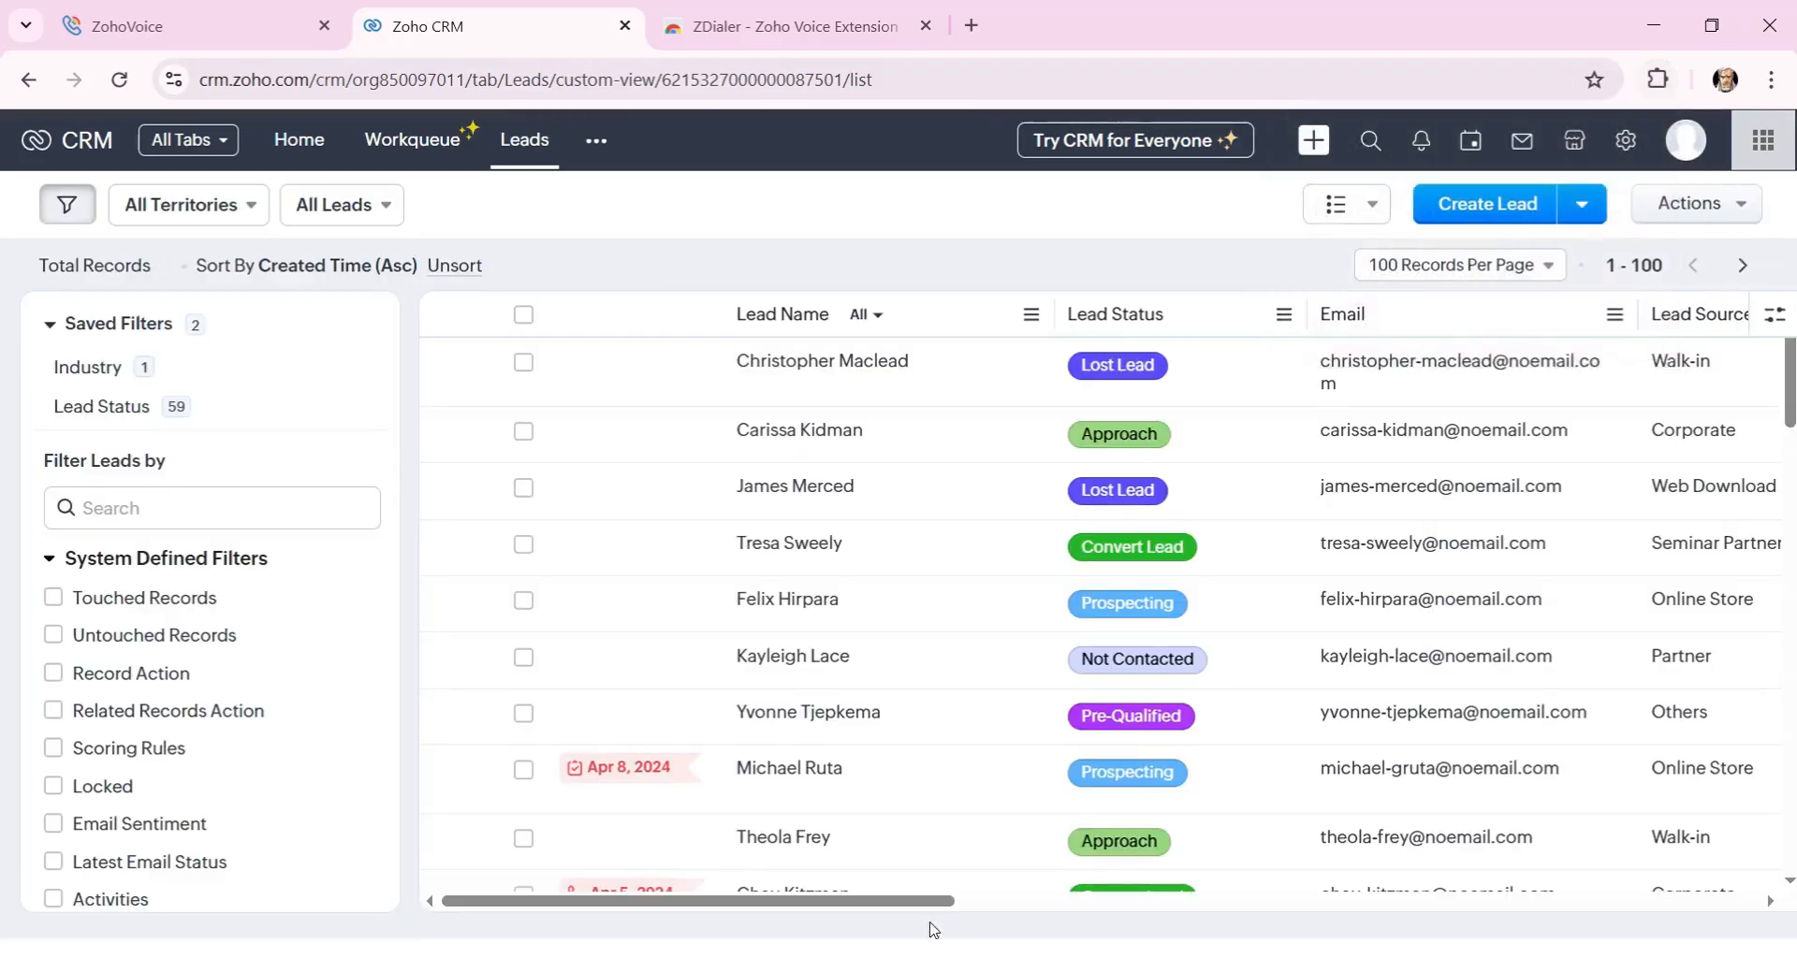
pyautogui.moveTo(942, 901); pyautogui.dragTo(1464, 811)
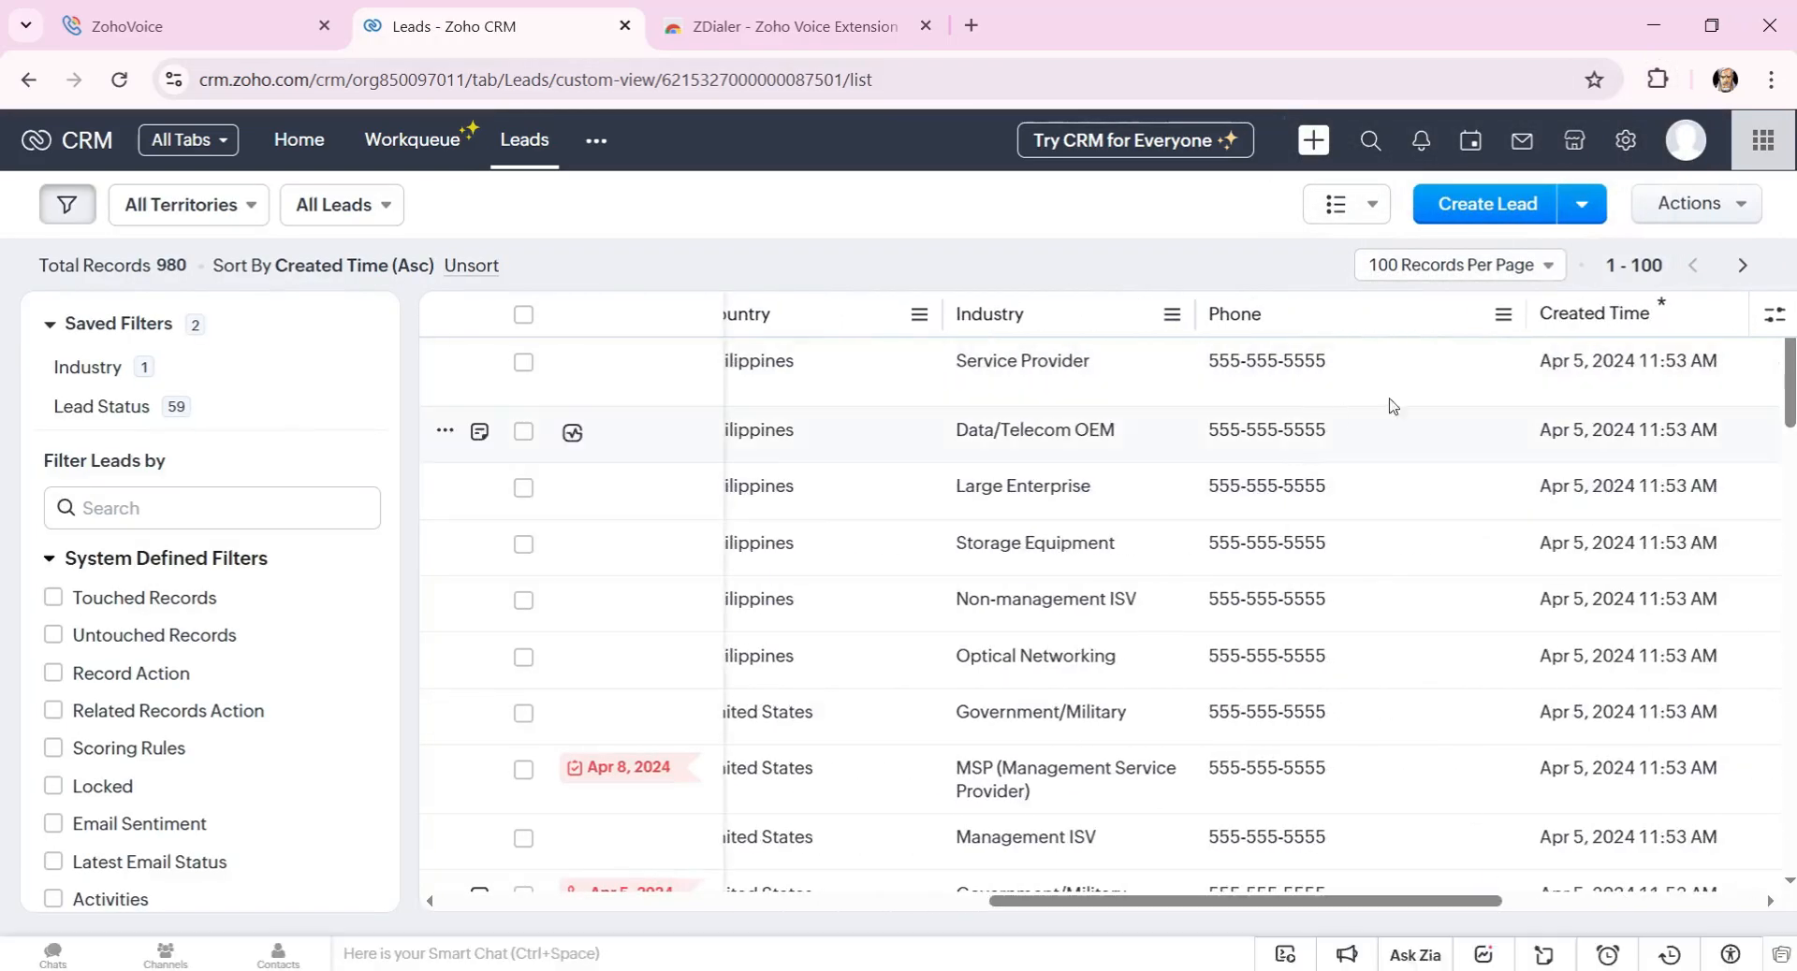
# Launch ZDialer from the Extensions menu, reload Leads, and bring the Zoho Accounts permission window into view.
pyautogui.click(1659, 81)
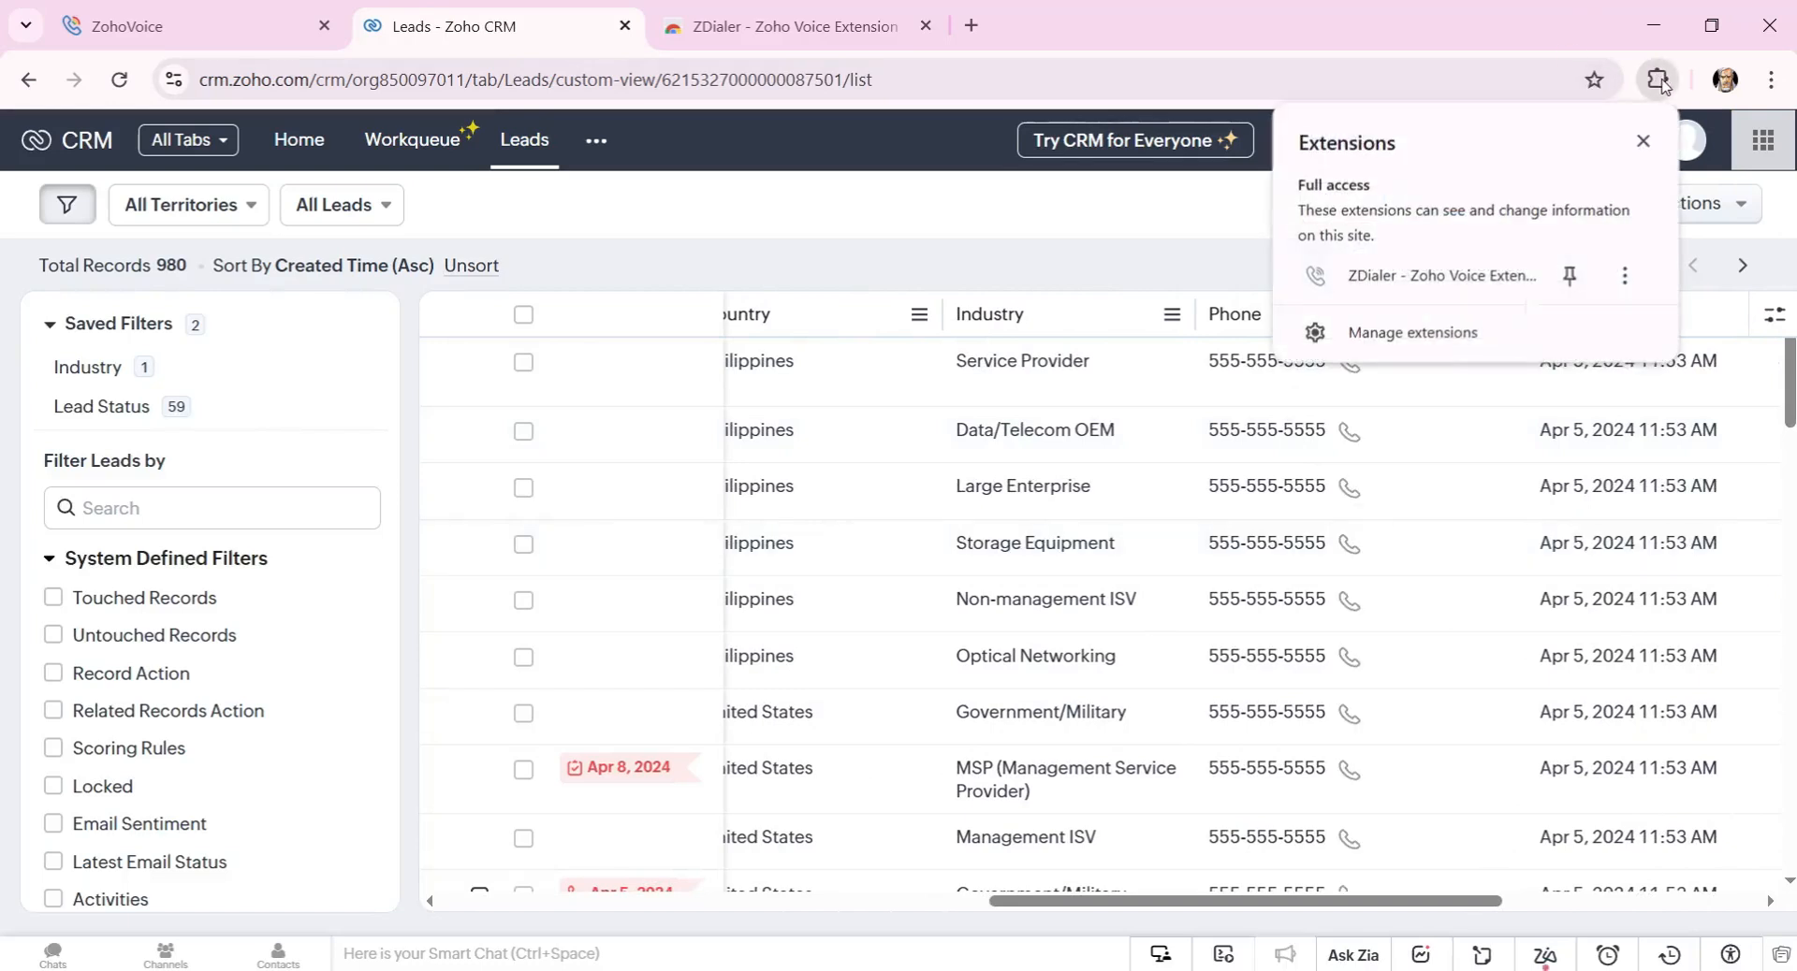
pyautogui.click(1443, 296)
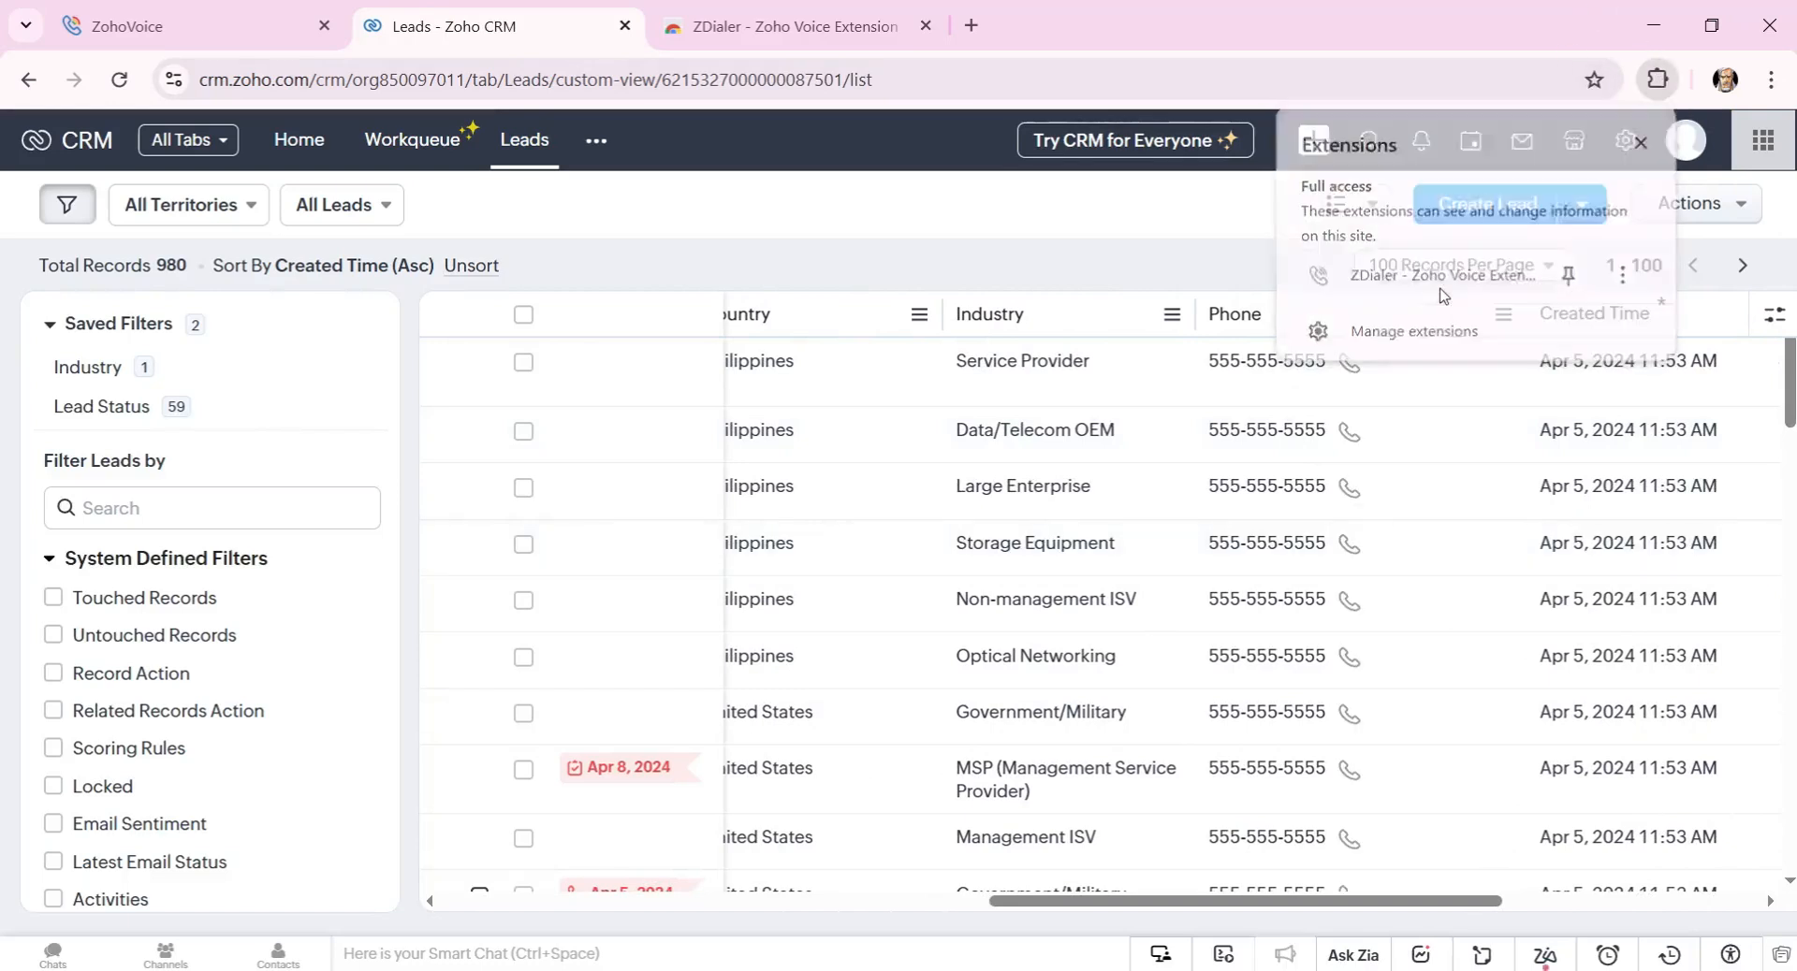
pyautogui.click(1657, 84)
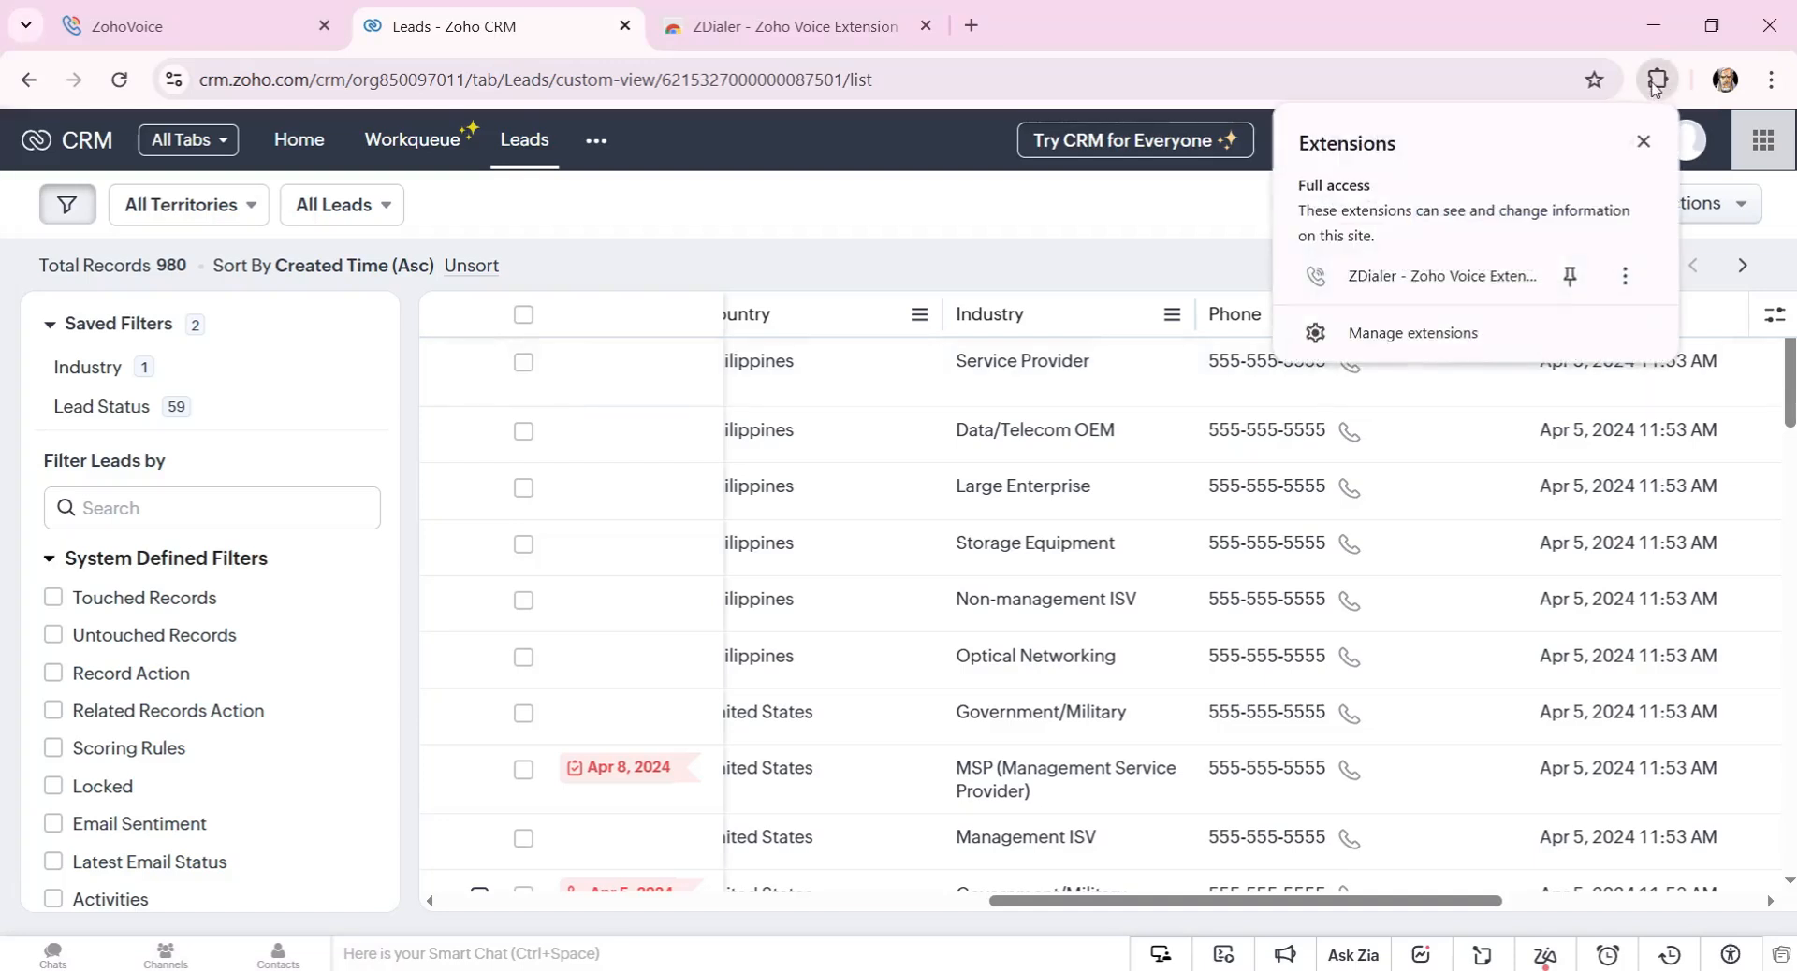
pyautogui.click(1387, 279)
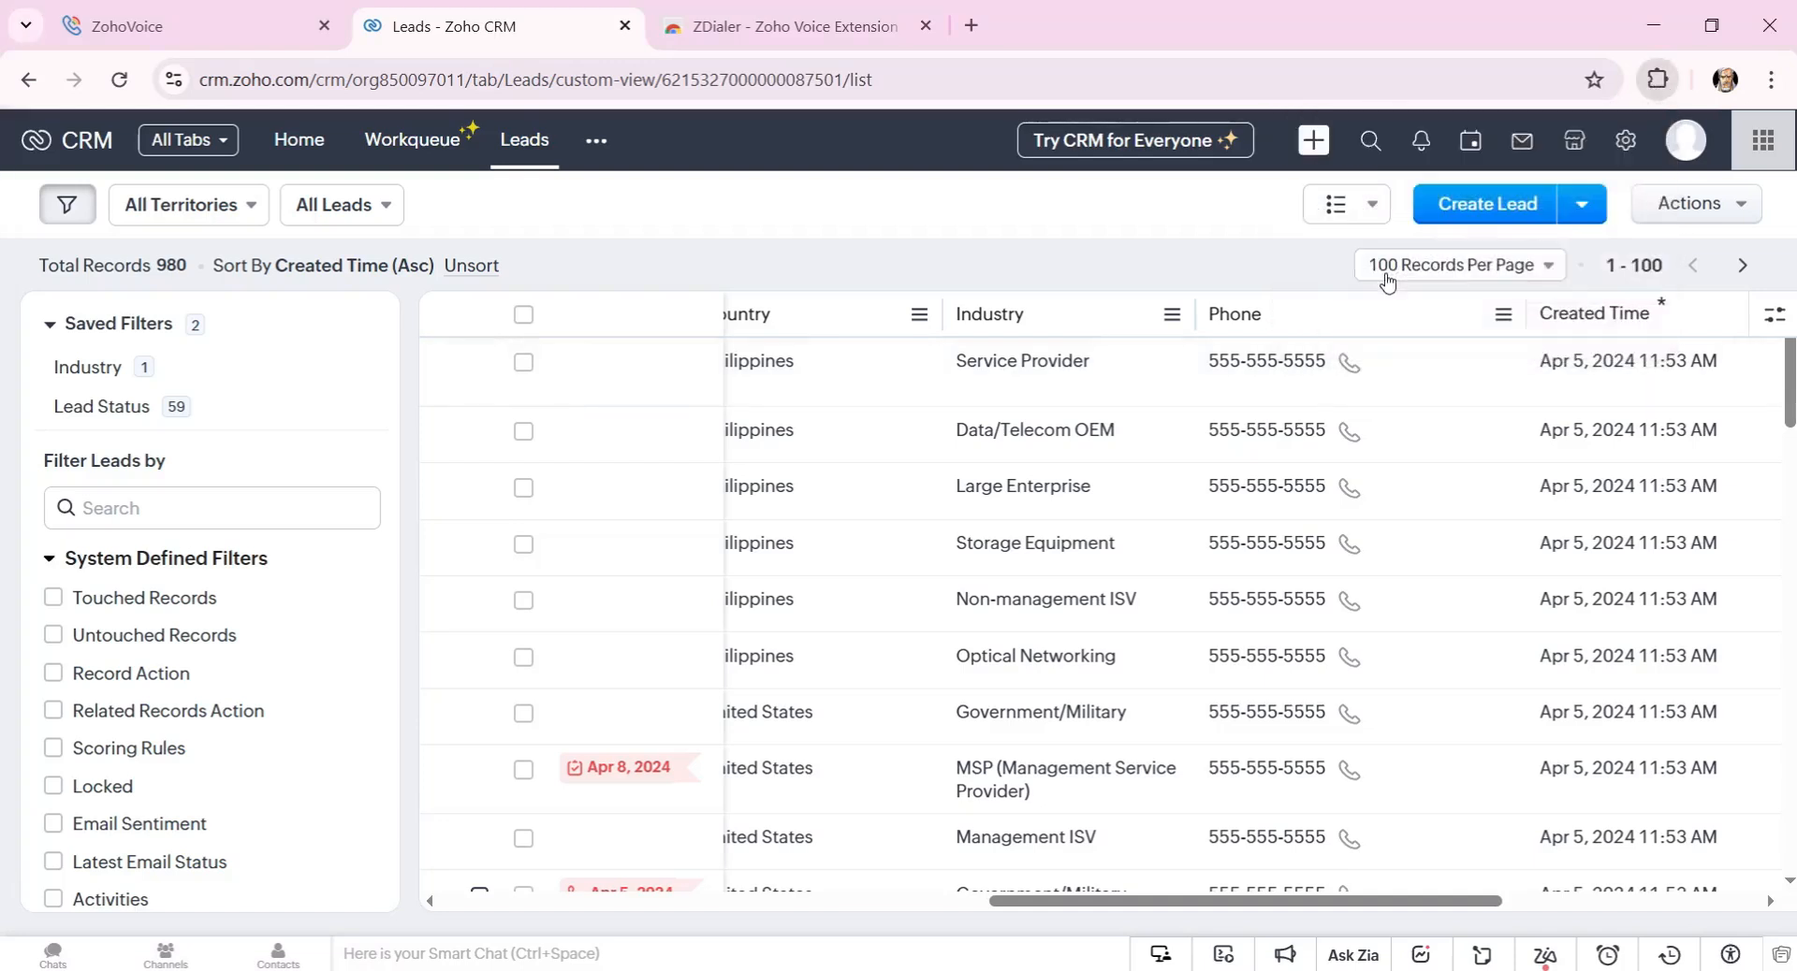
pyautogui.click(118, 80)
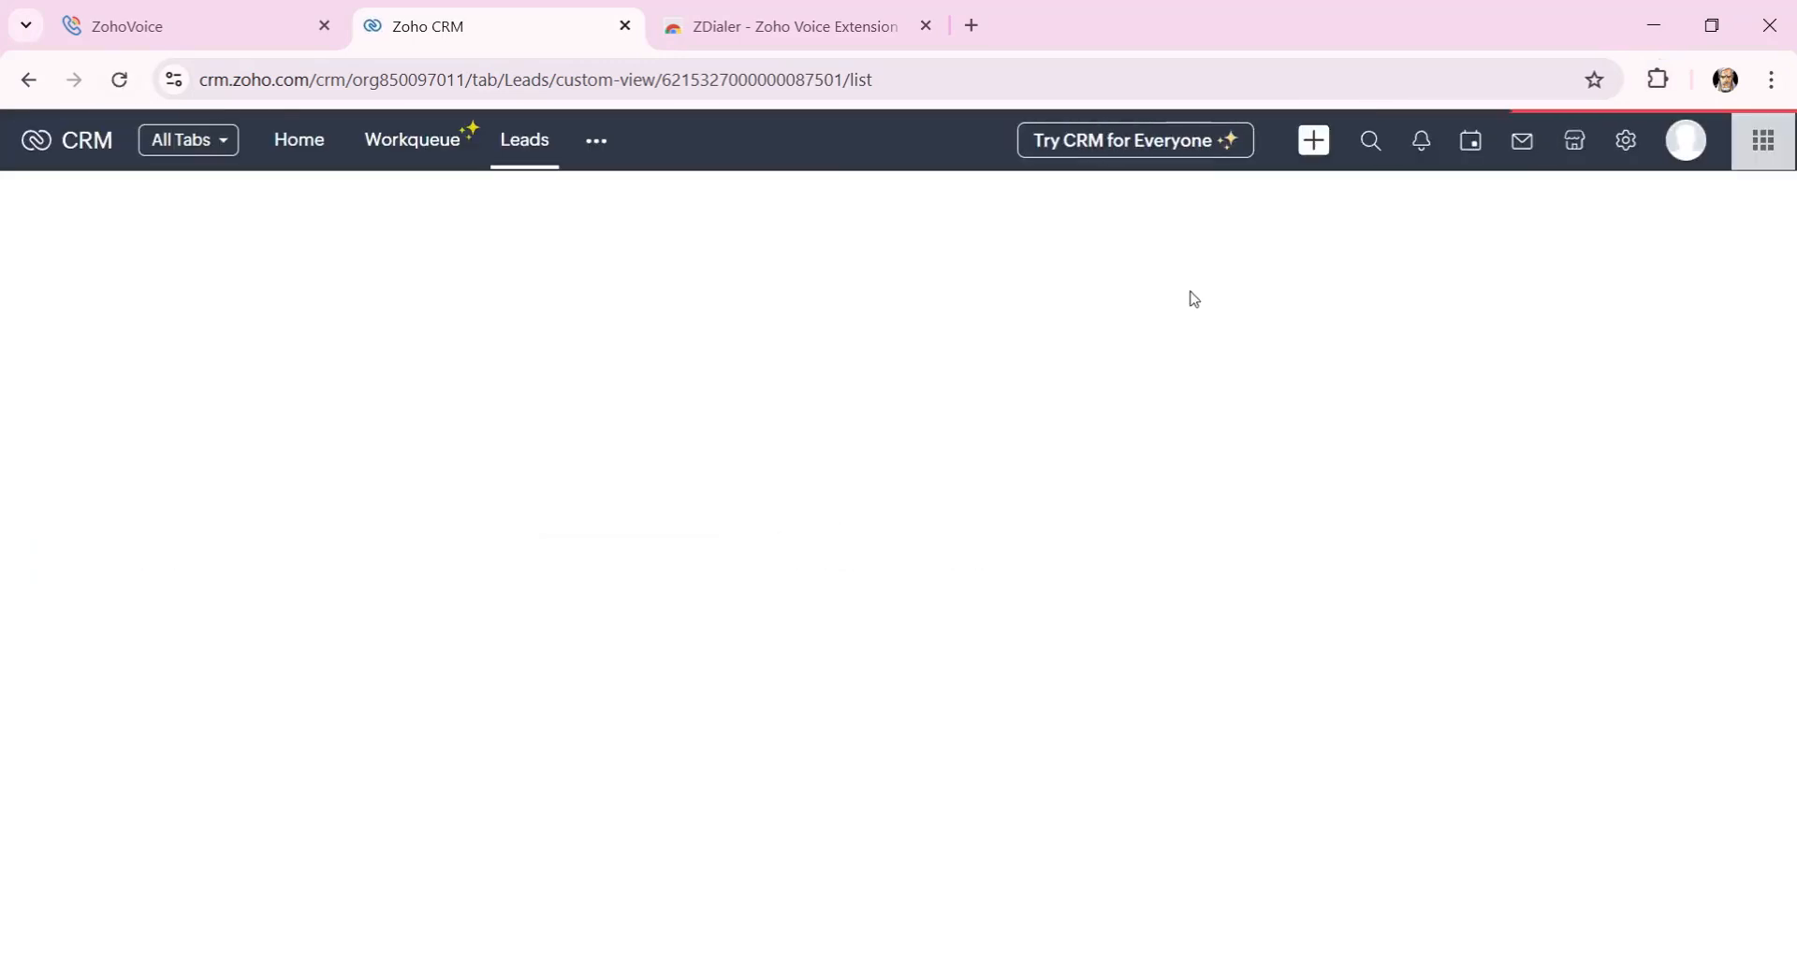
pyautogui.moveTo(776, 905); pyautogui.dragTo(1401, 906)
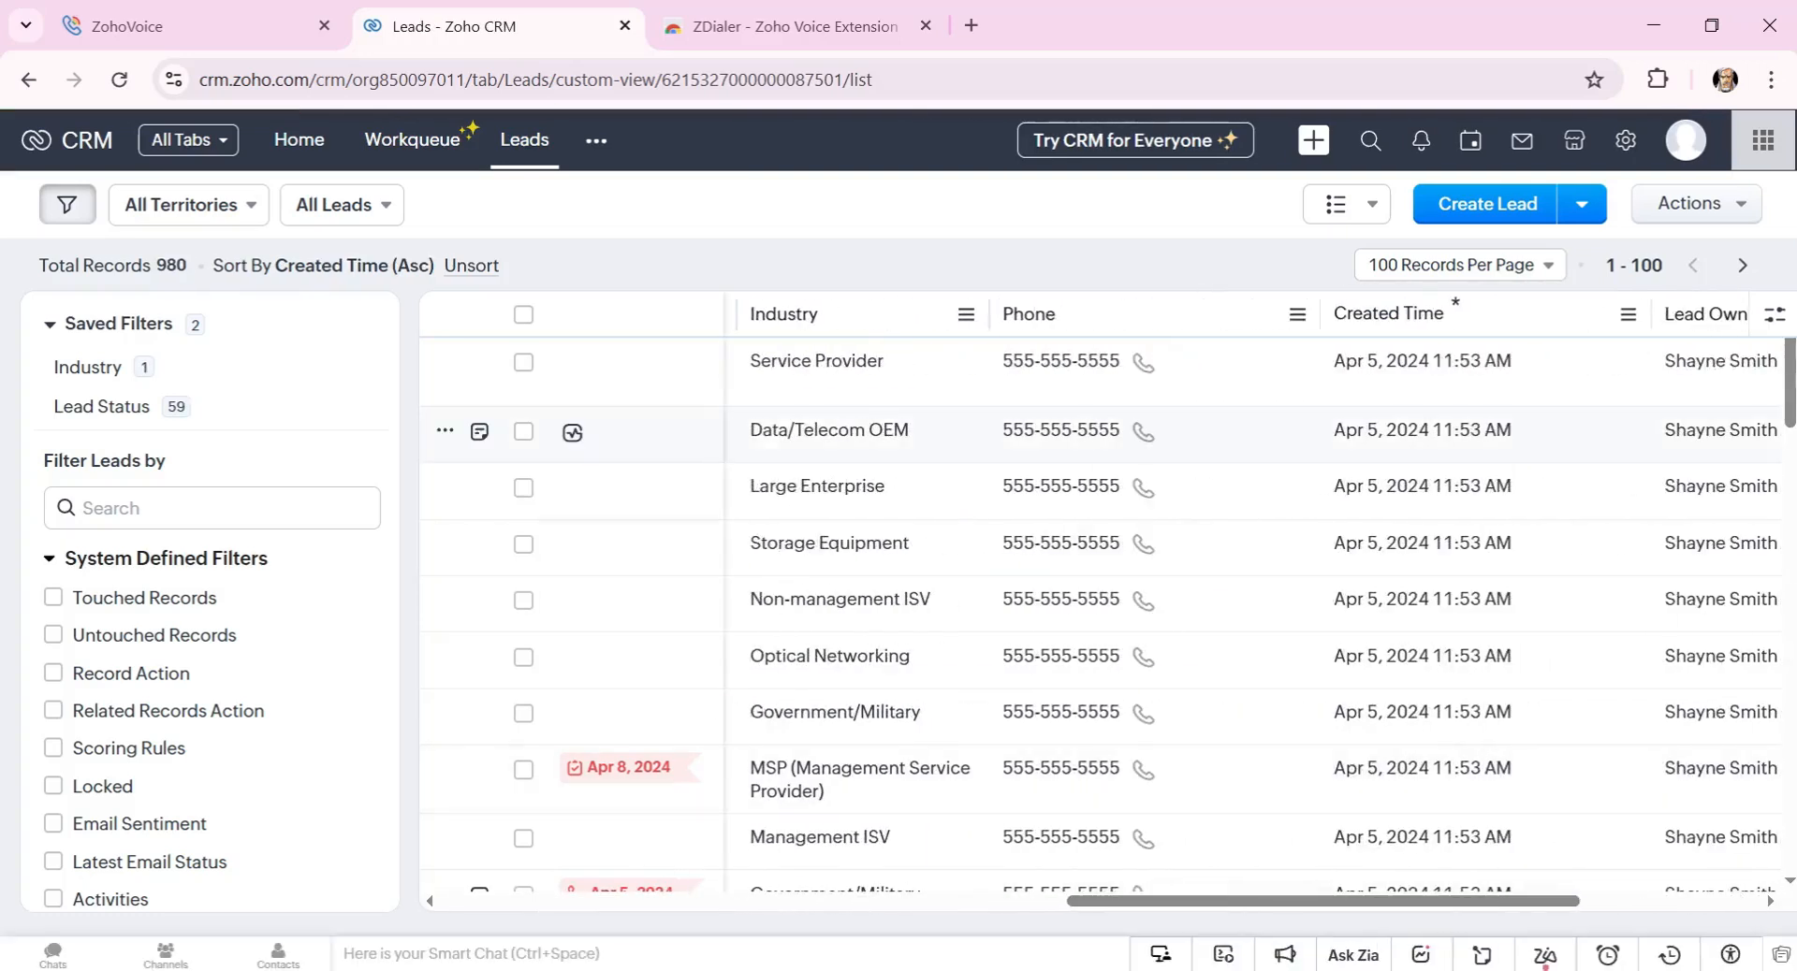
pyautogui.moveTo(0, 262); pyautogui.dragTo(1332, 203)
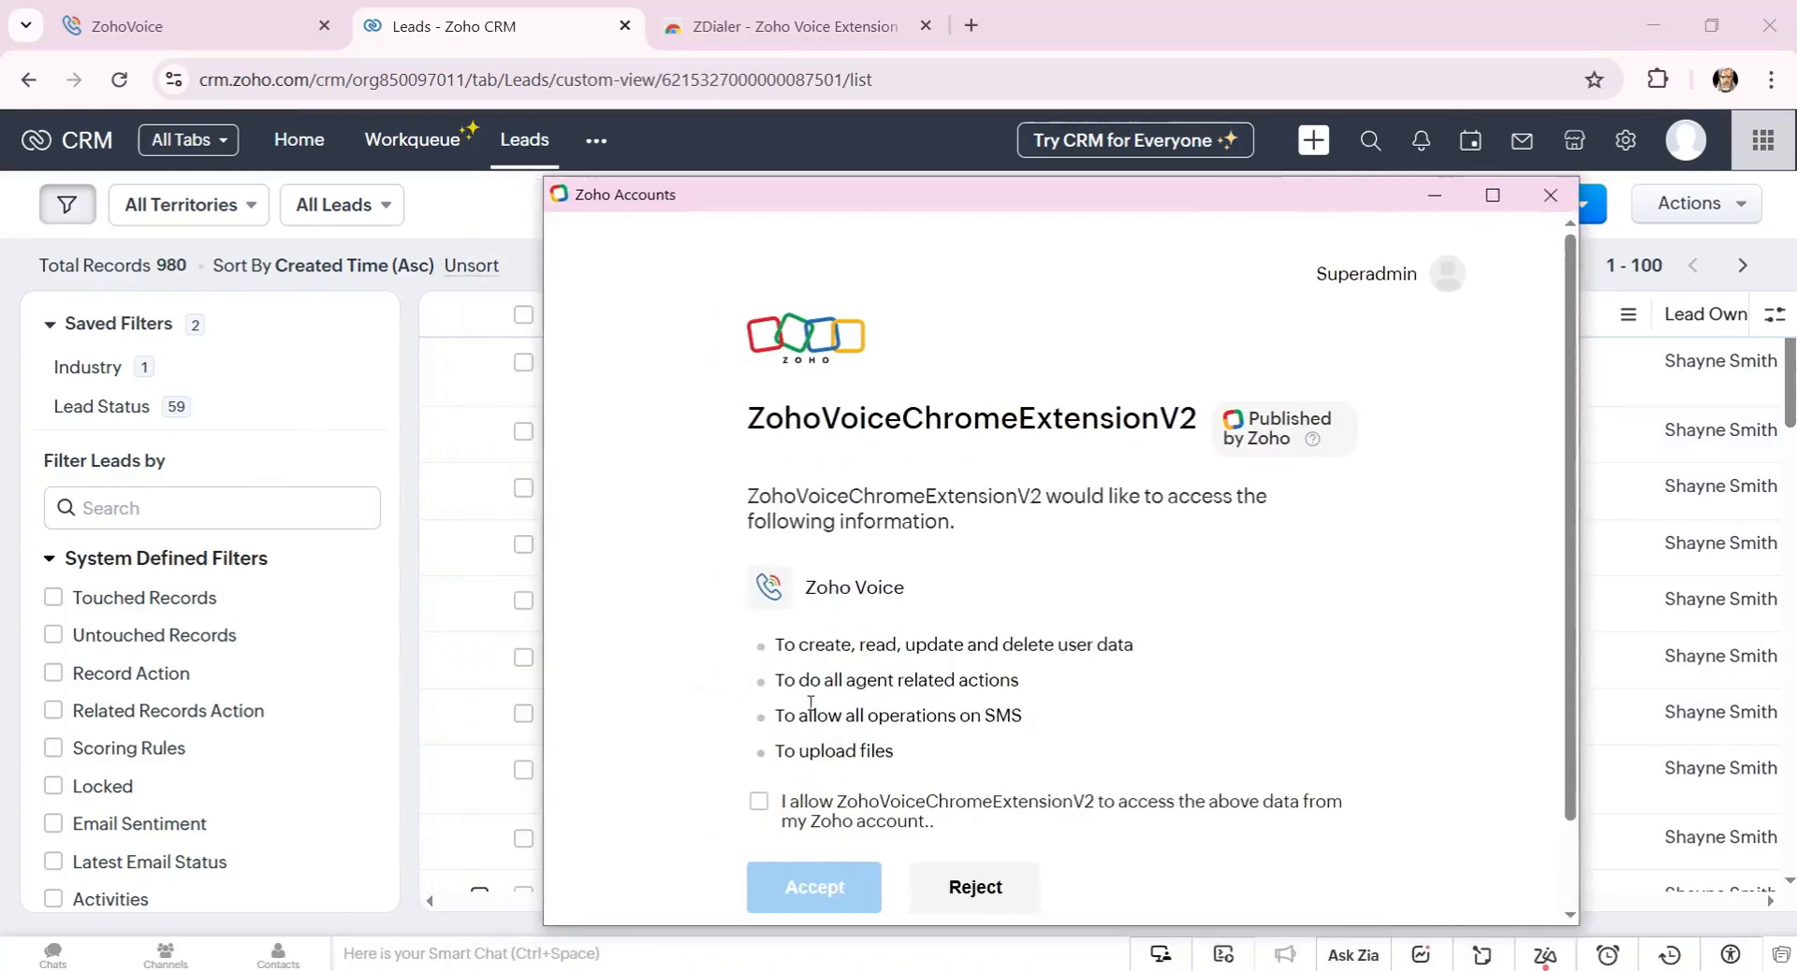
# Keep the consent checkbox ticked and accept ZohoVoiceChromeExtensionV2's access to Zoho Voice.
pyautogui.click(799, 821)
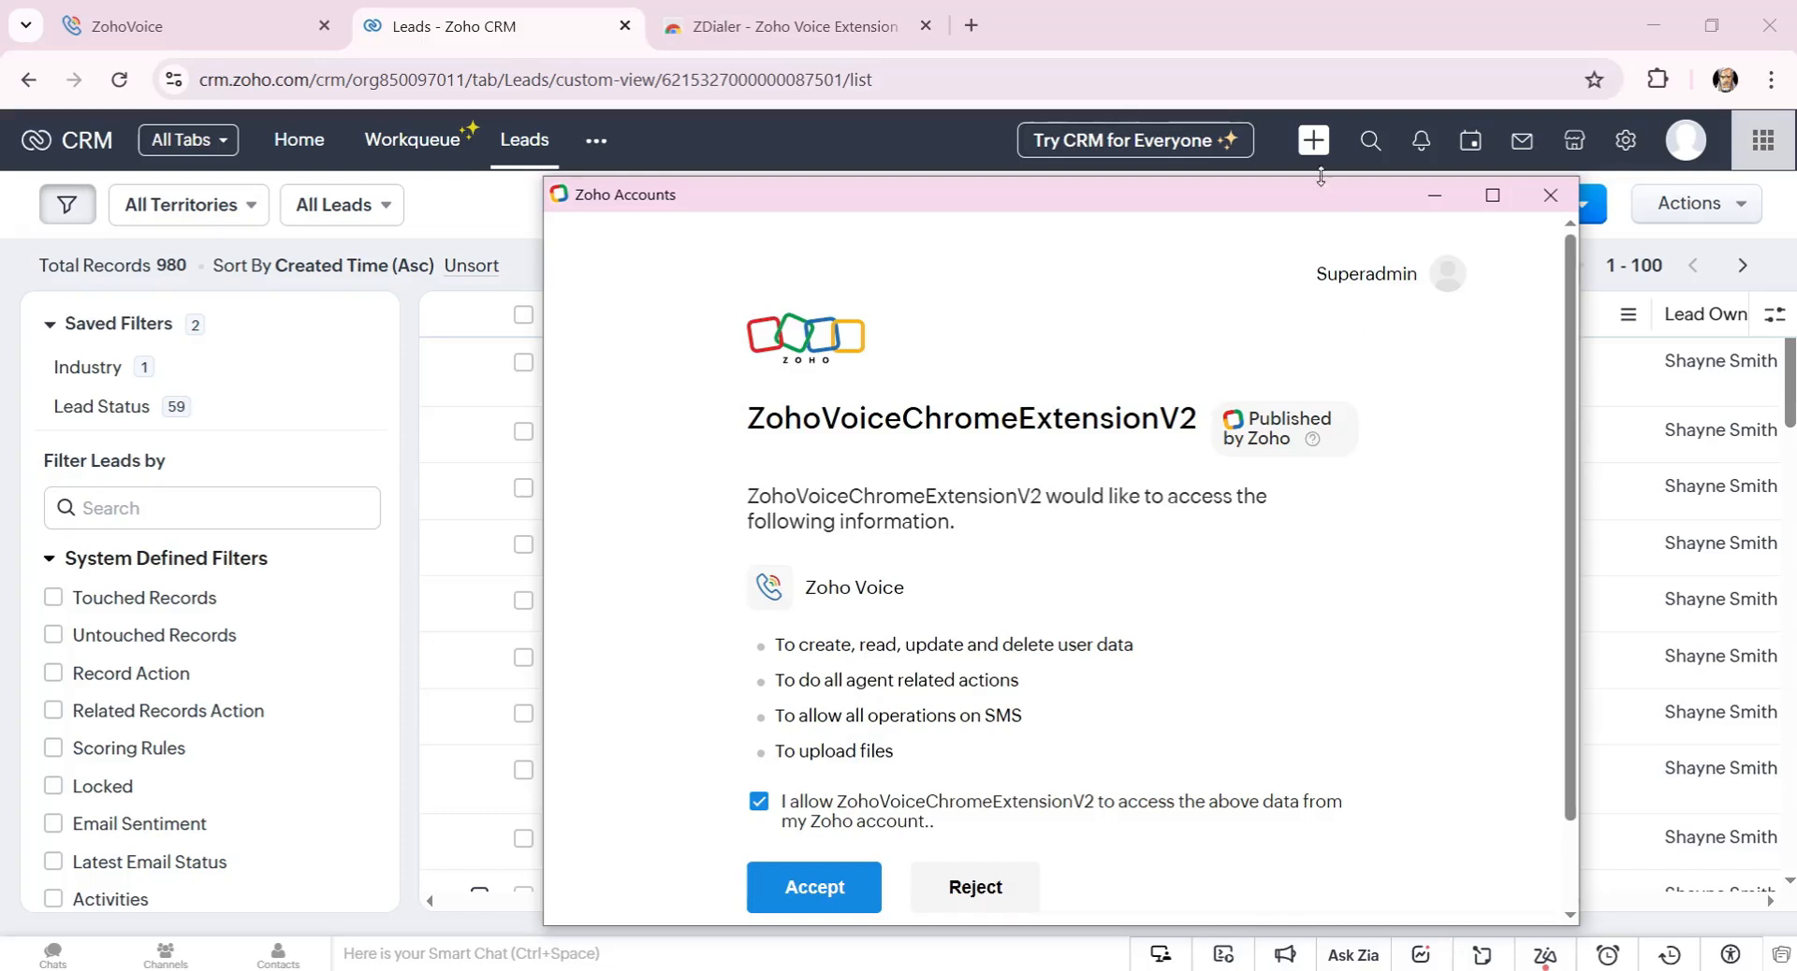
pyautogui.moveTo(1314, 178); pyautogui.dragTo(1296, 115)
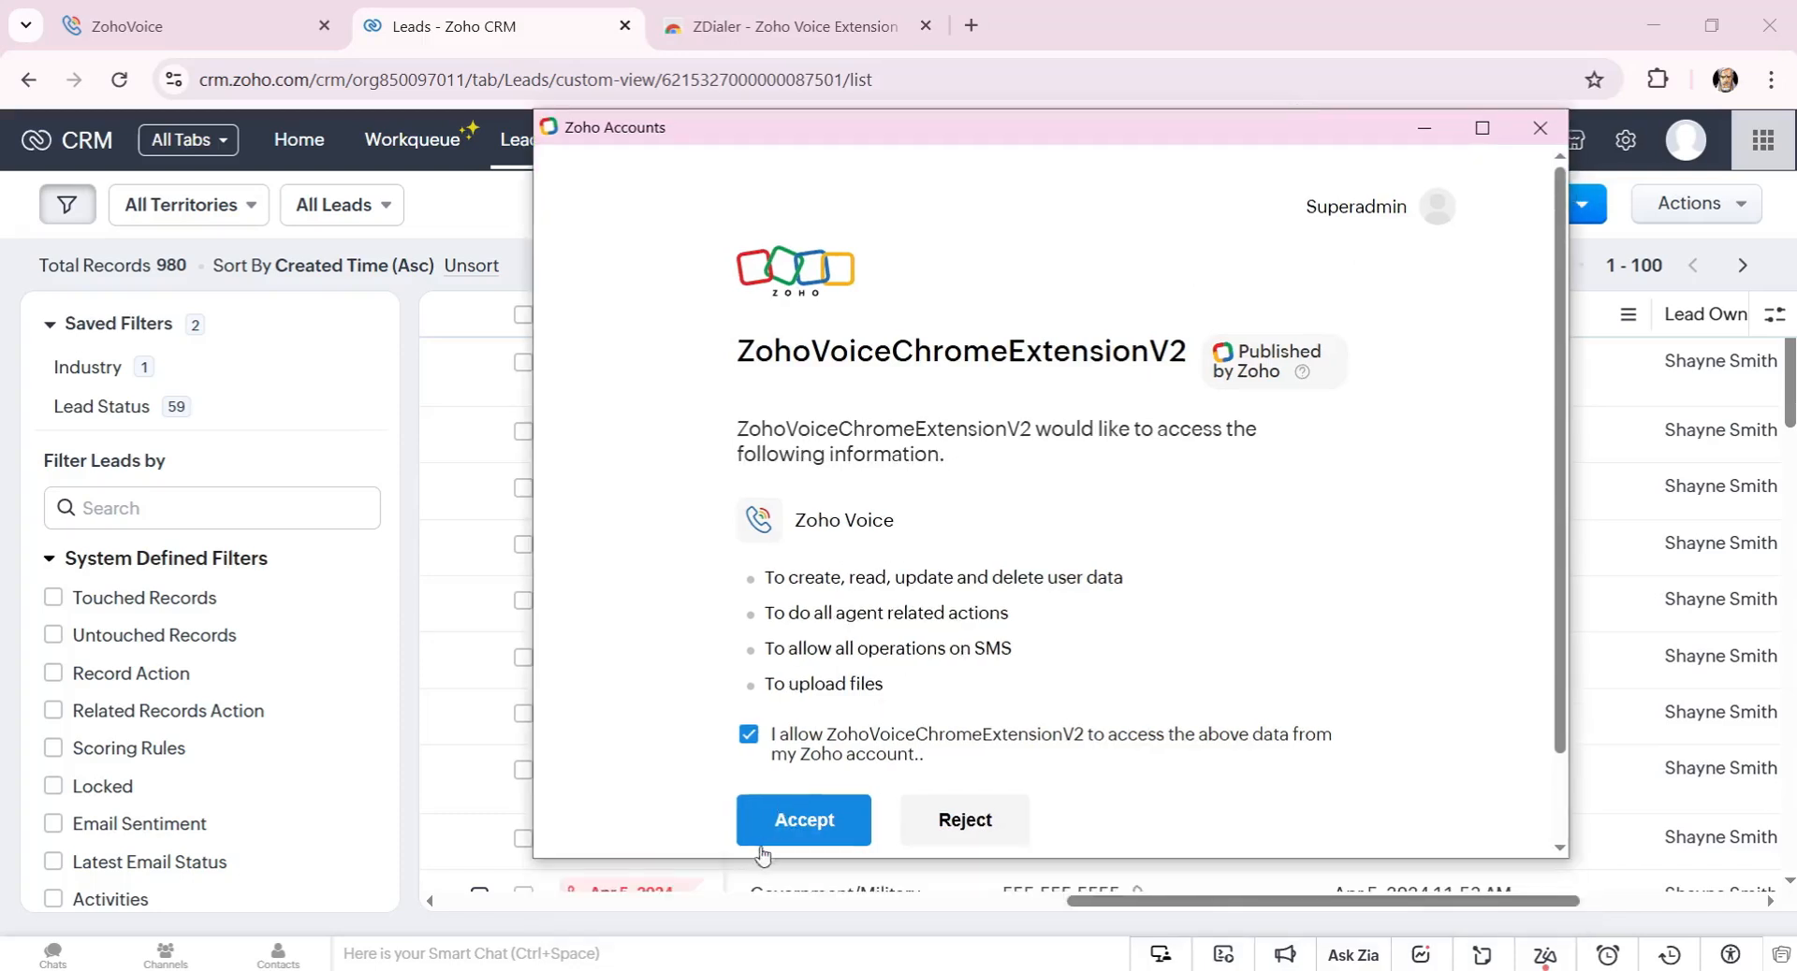
pyautogui.click(802, 829)
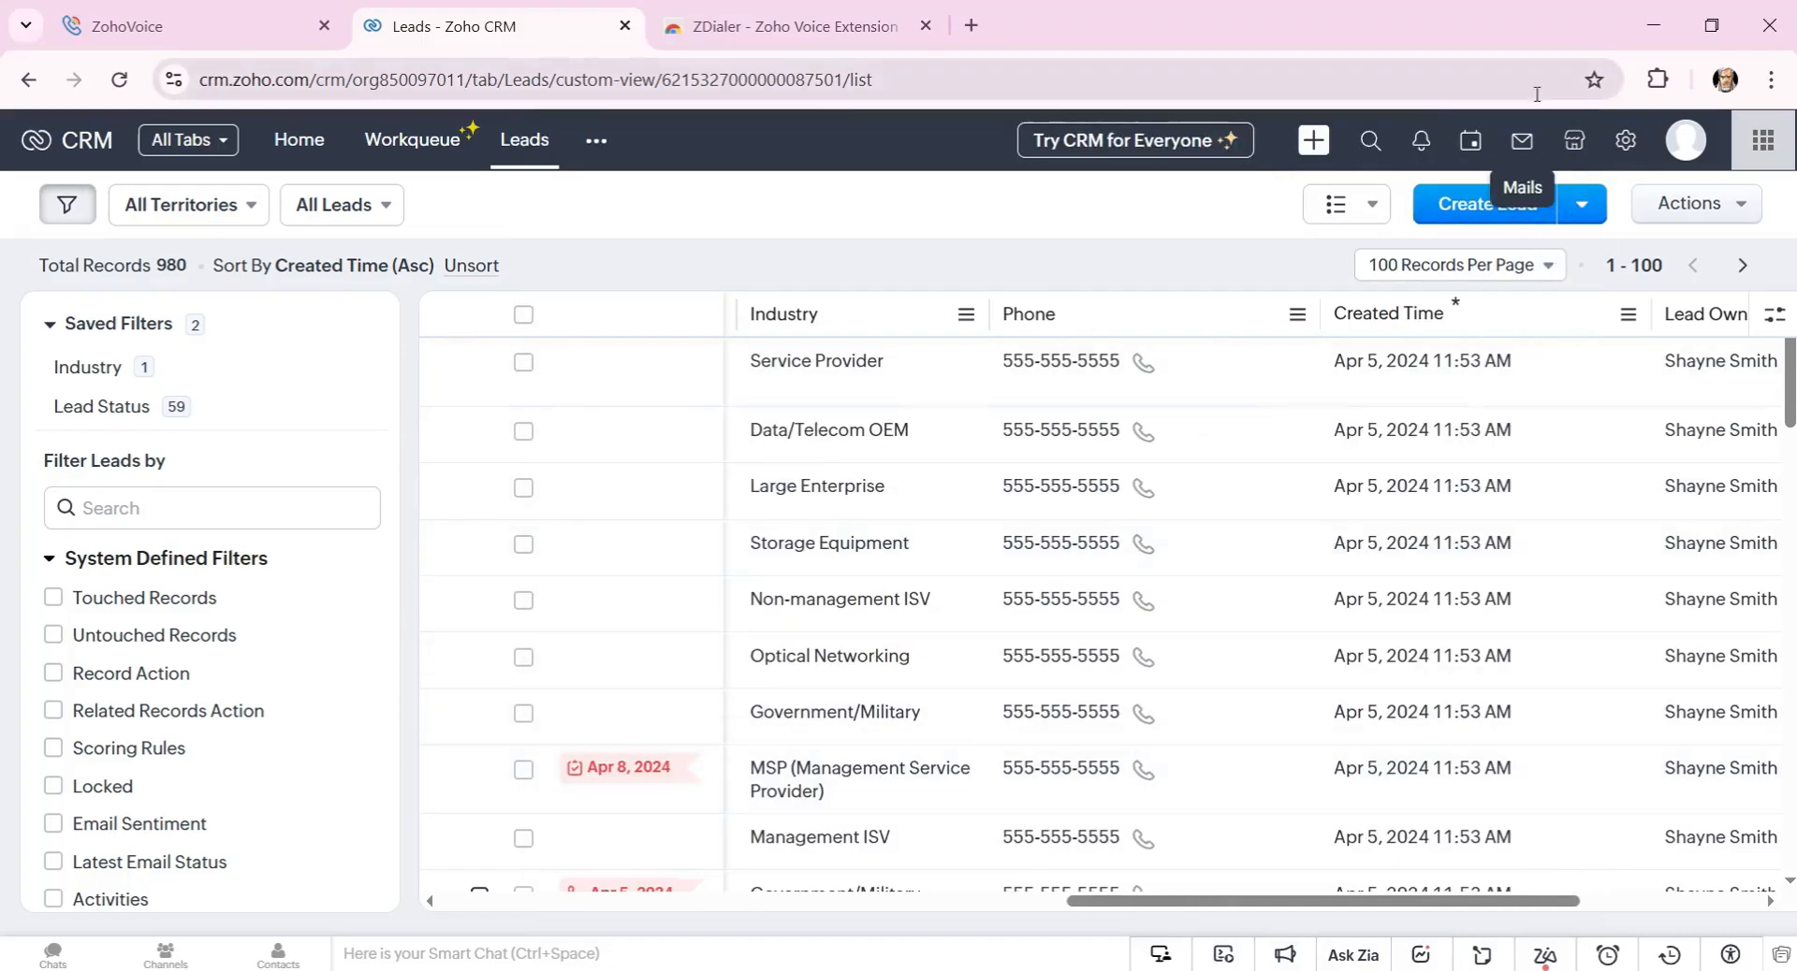
# Open and close the ZDialer panel and its floating dial pad, then reload the Leads page.
pyautogui.click(1659, 80)
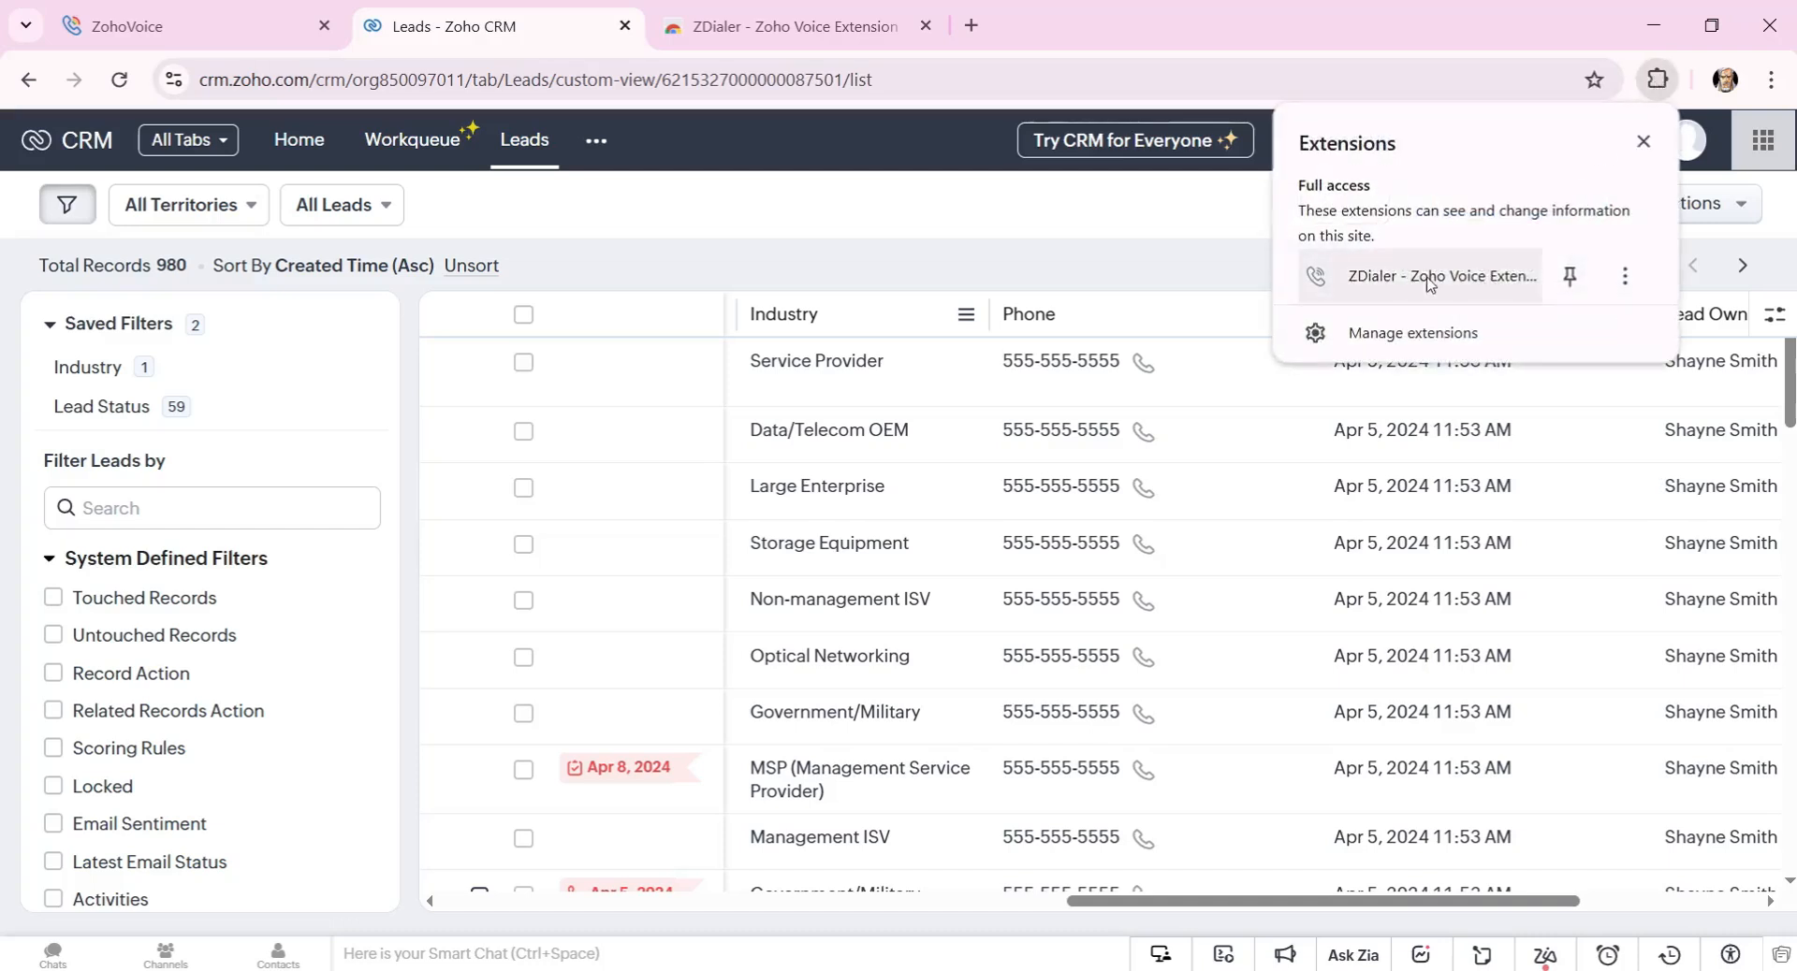
pyautogui.click(1397, 281)
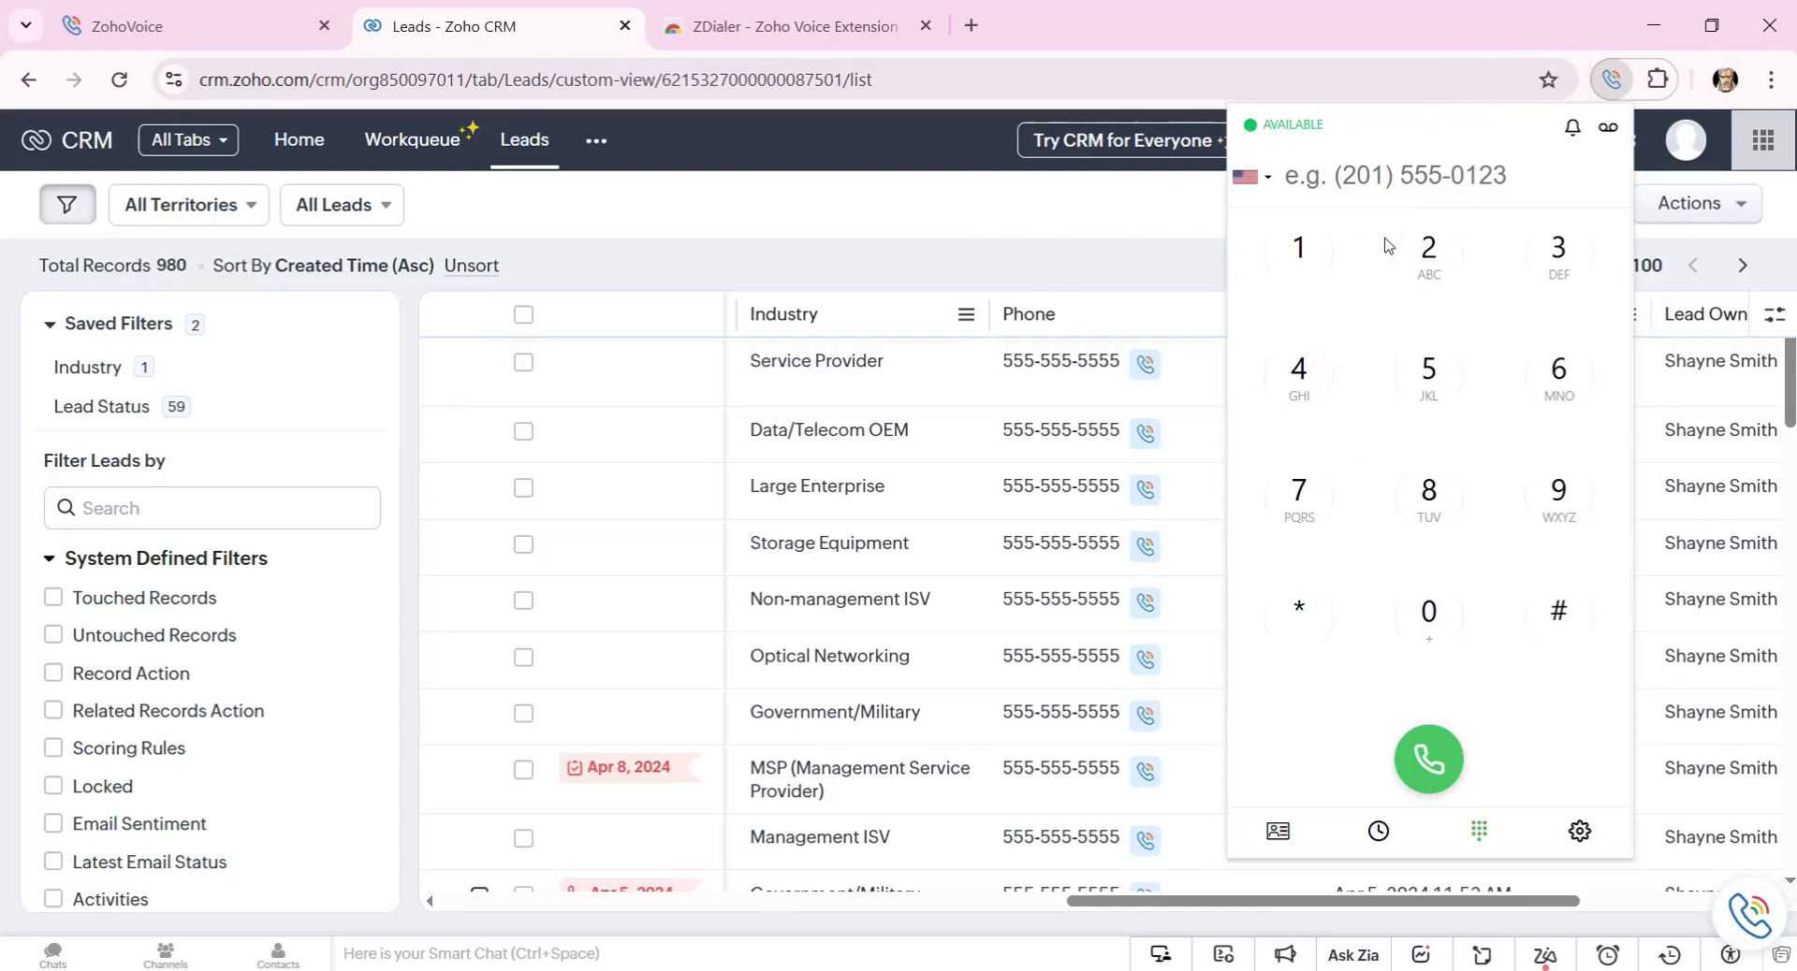
pyautogui.click(1125, 262)
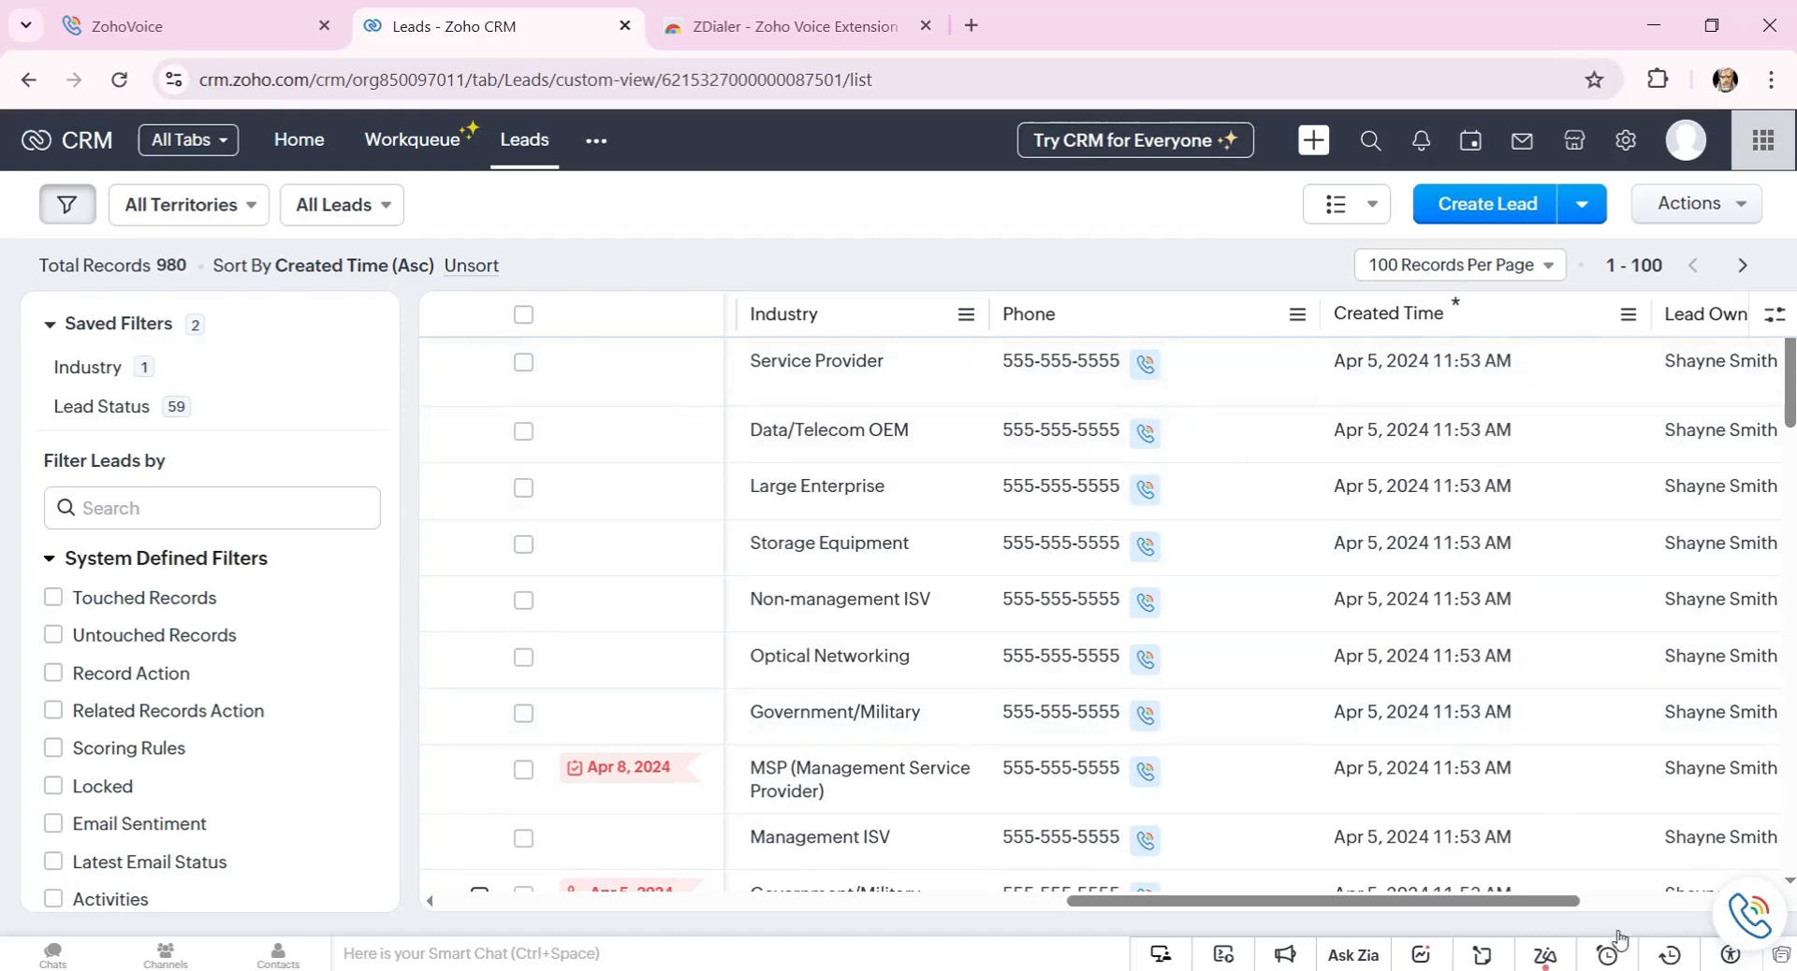
pyautogui.click(1743, 903)
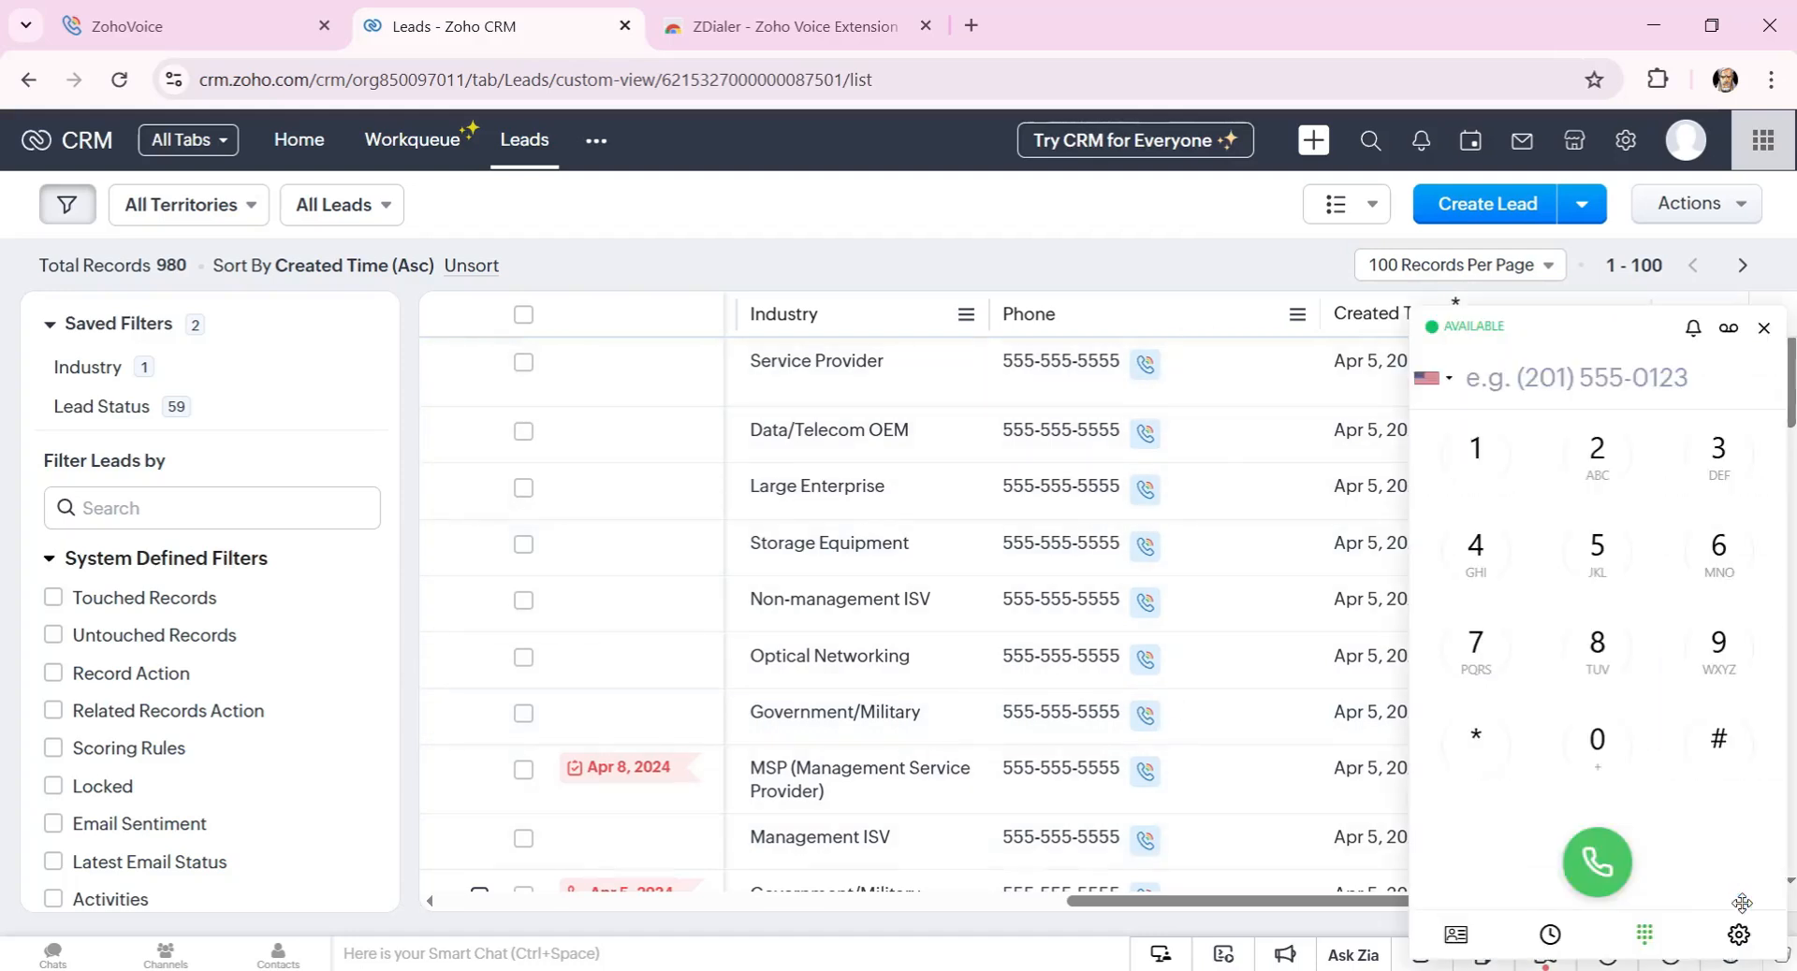
pyautogui.click(1763, 328)
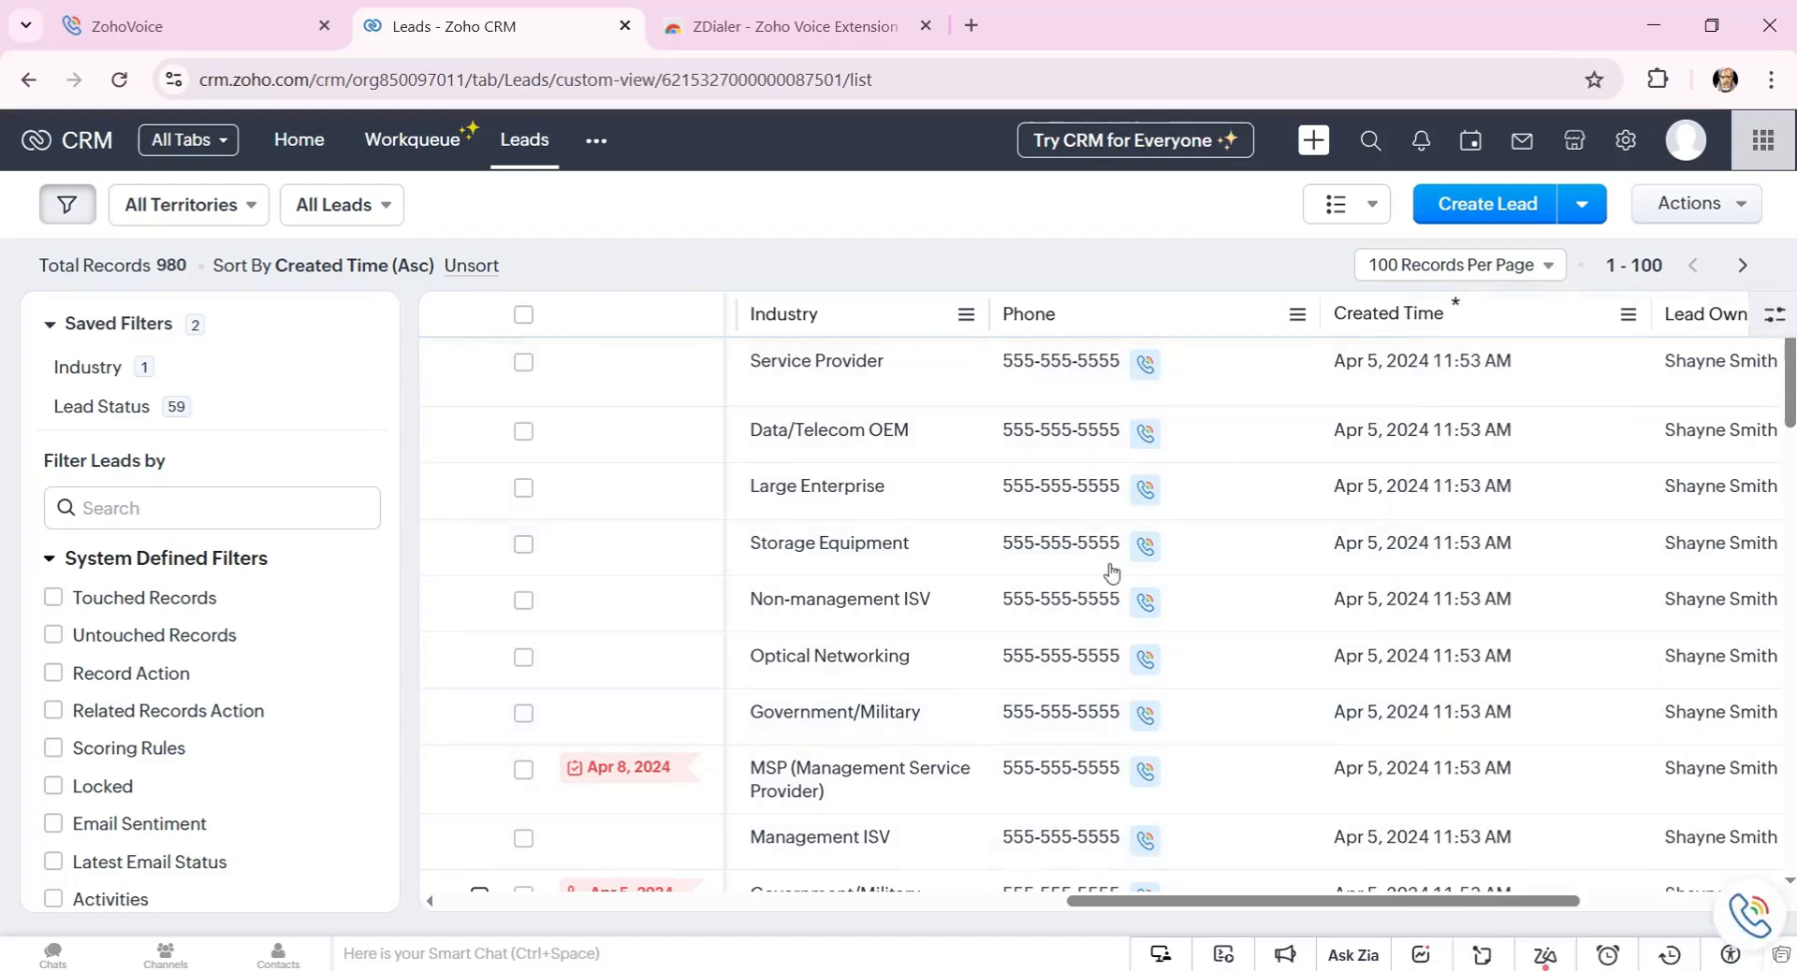
pyautogui.click(118, 82)
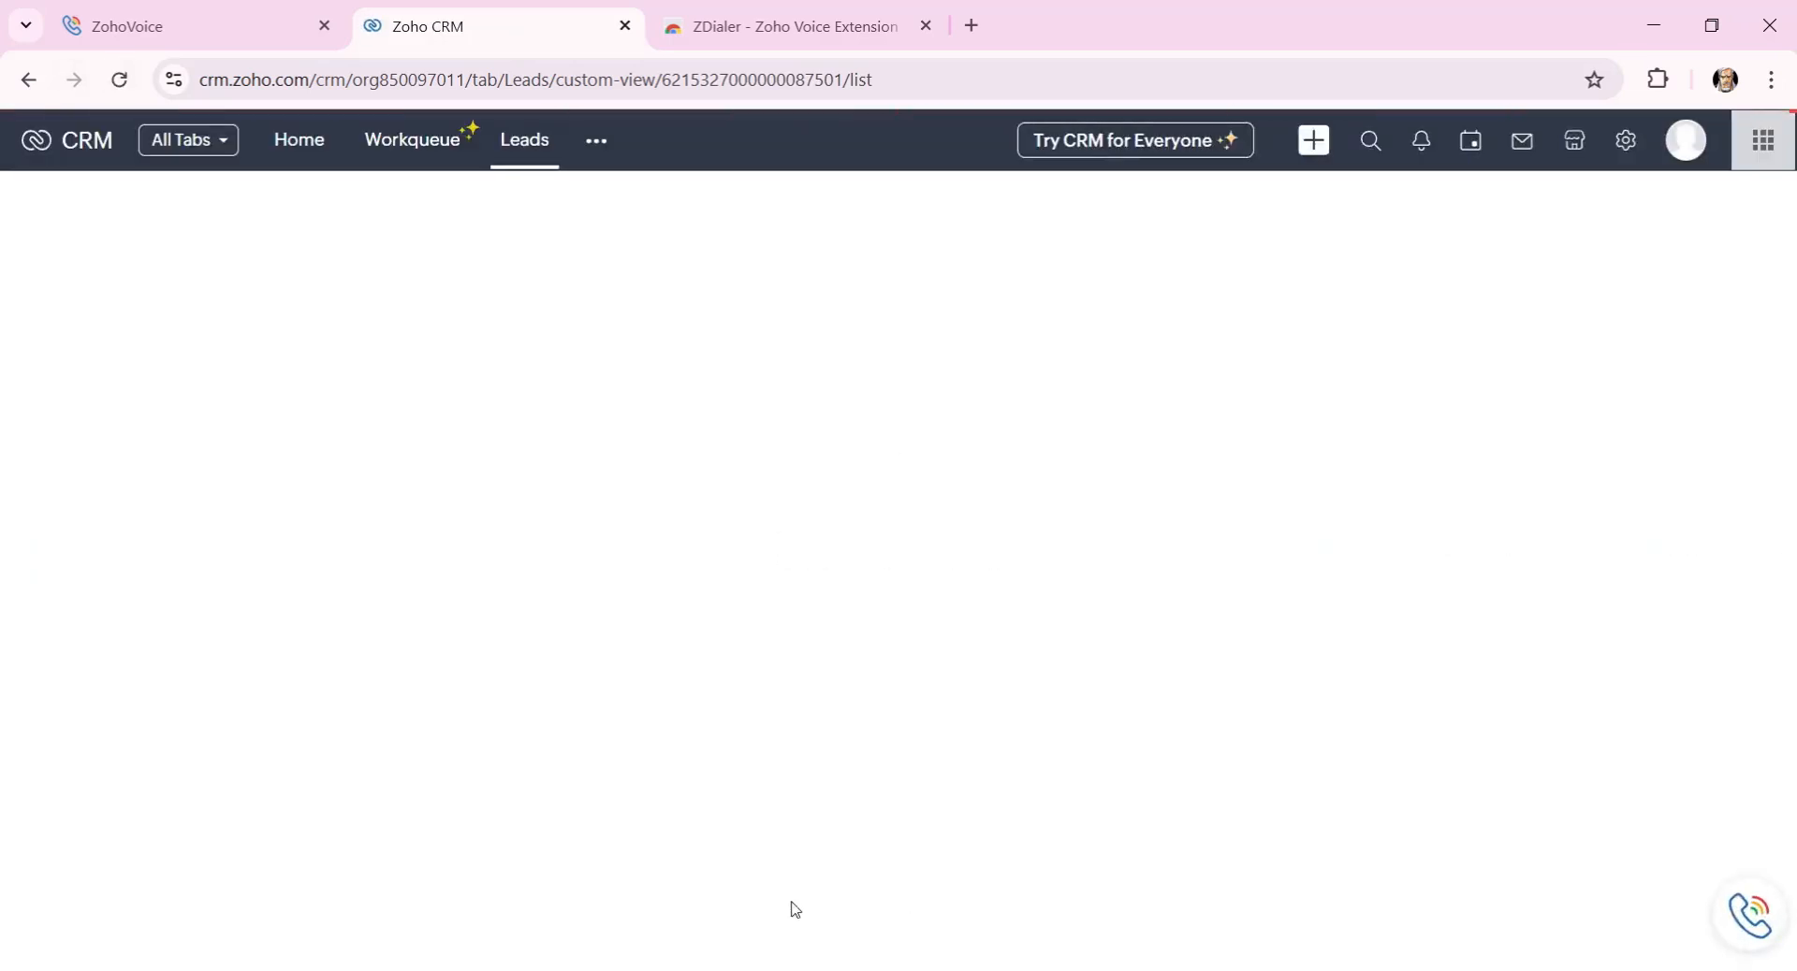
# Call the first lead's phone via ZDialer, open the lead with the dial pad, then return to Leads.
pyautogui.moveTo(839, 904); pyautogui.dragTo(1436, 912)
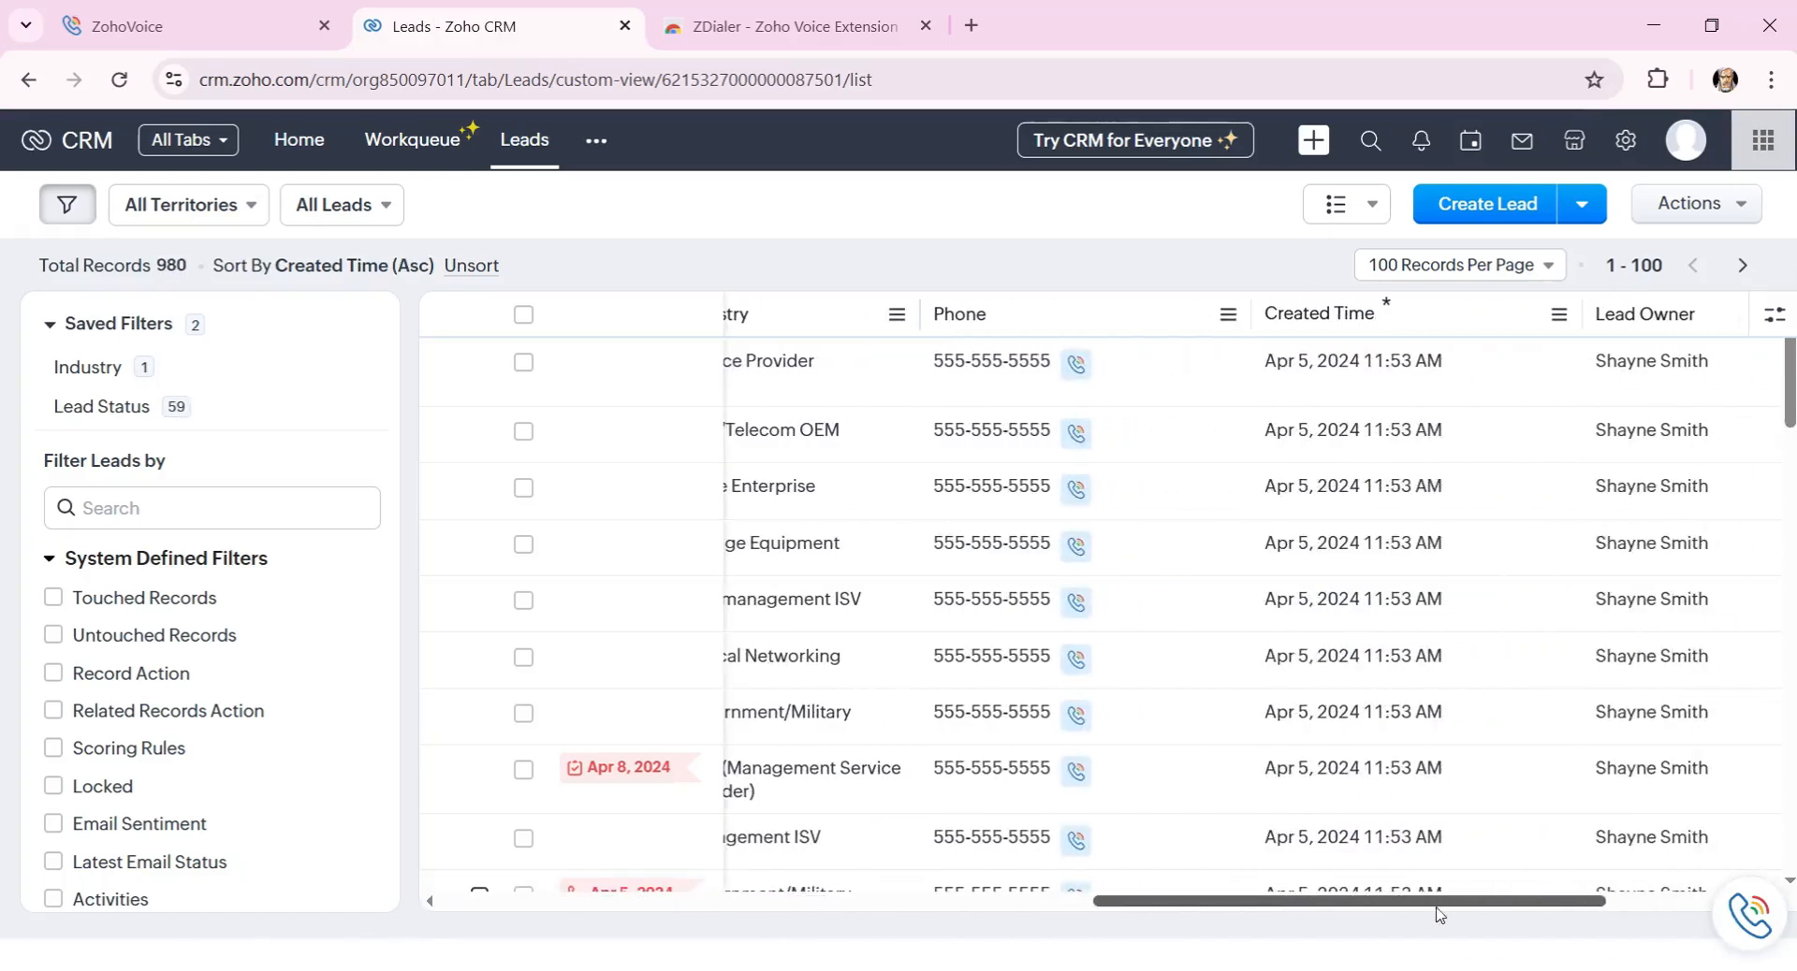
pyautogui.click(1074, 365)
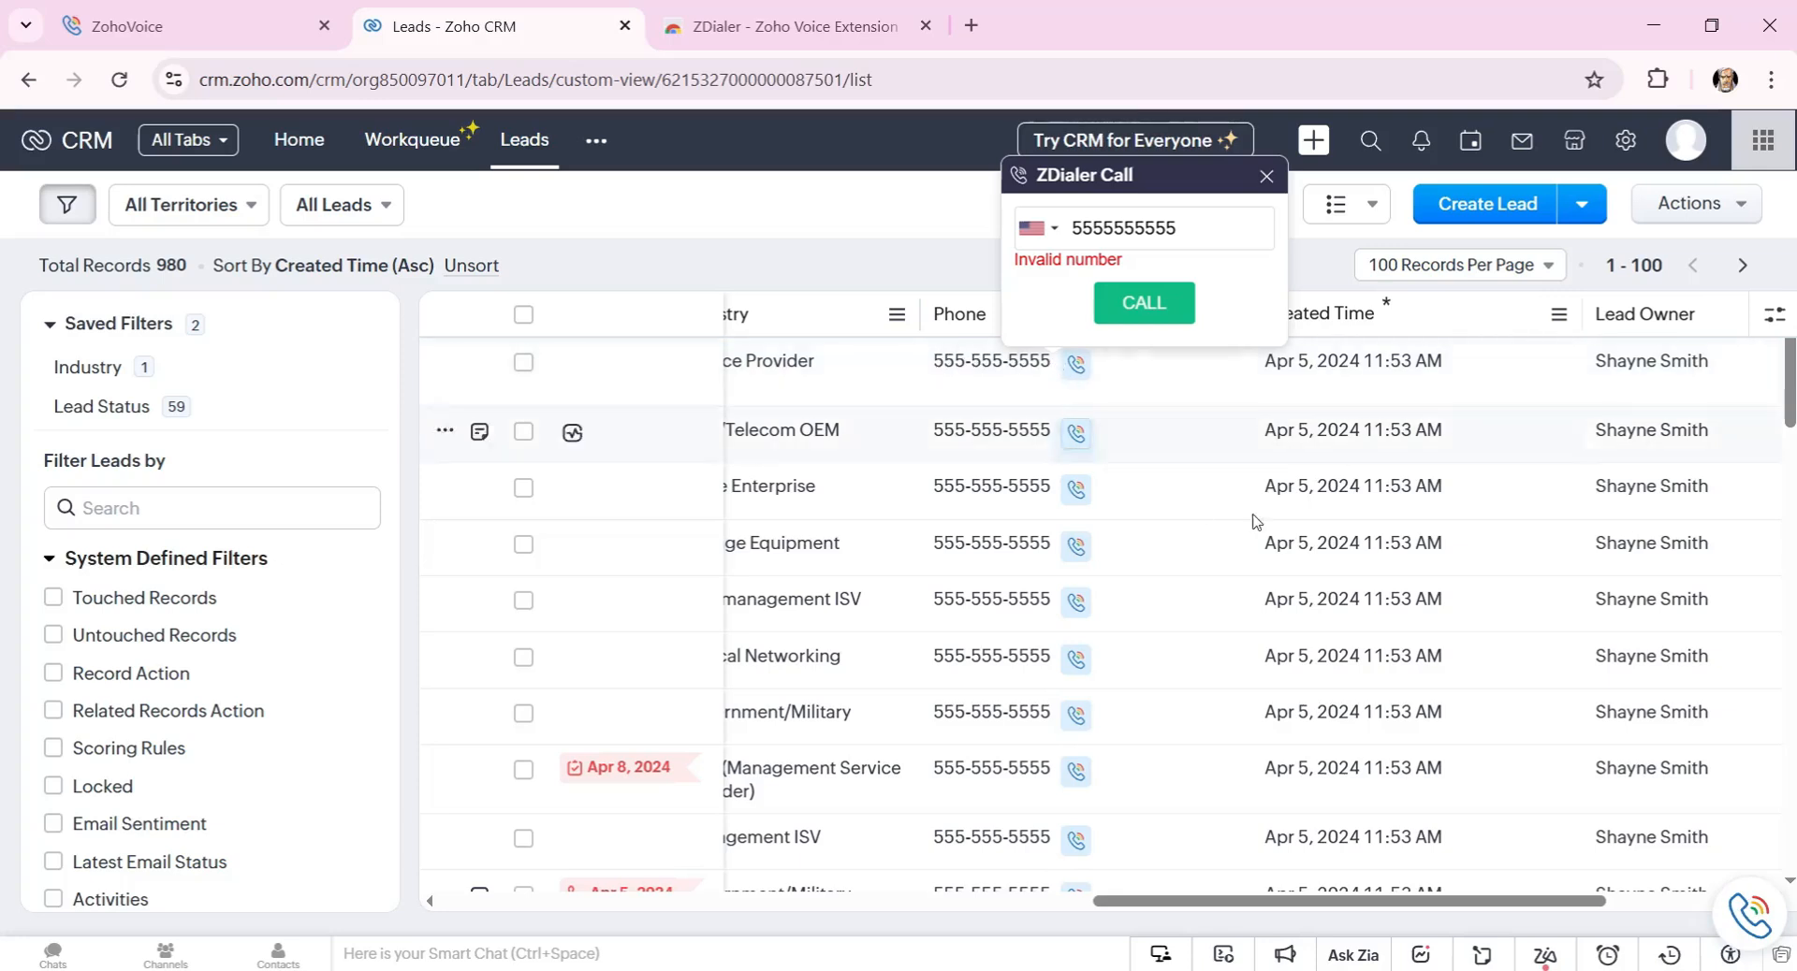
pyautogui.click(1188, 397)
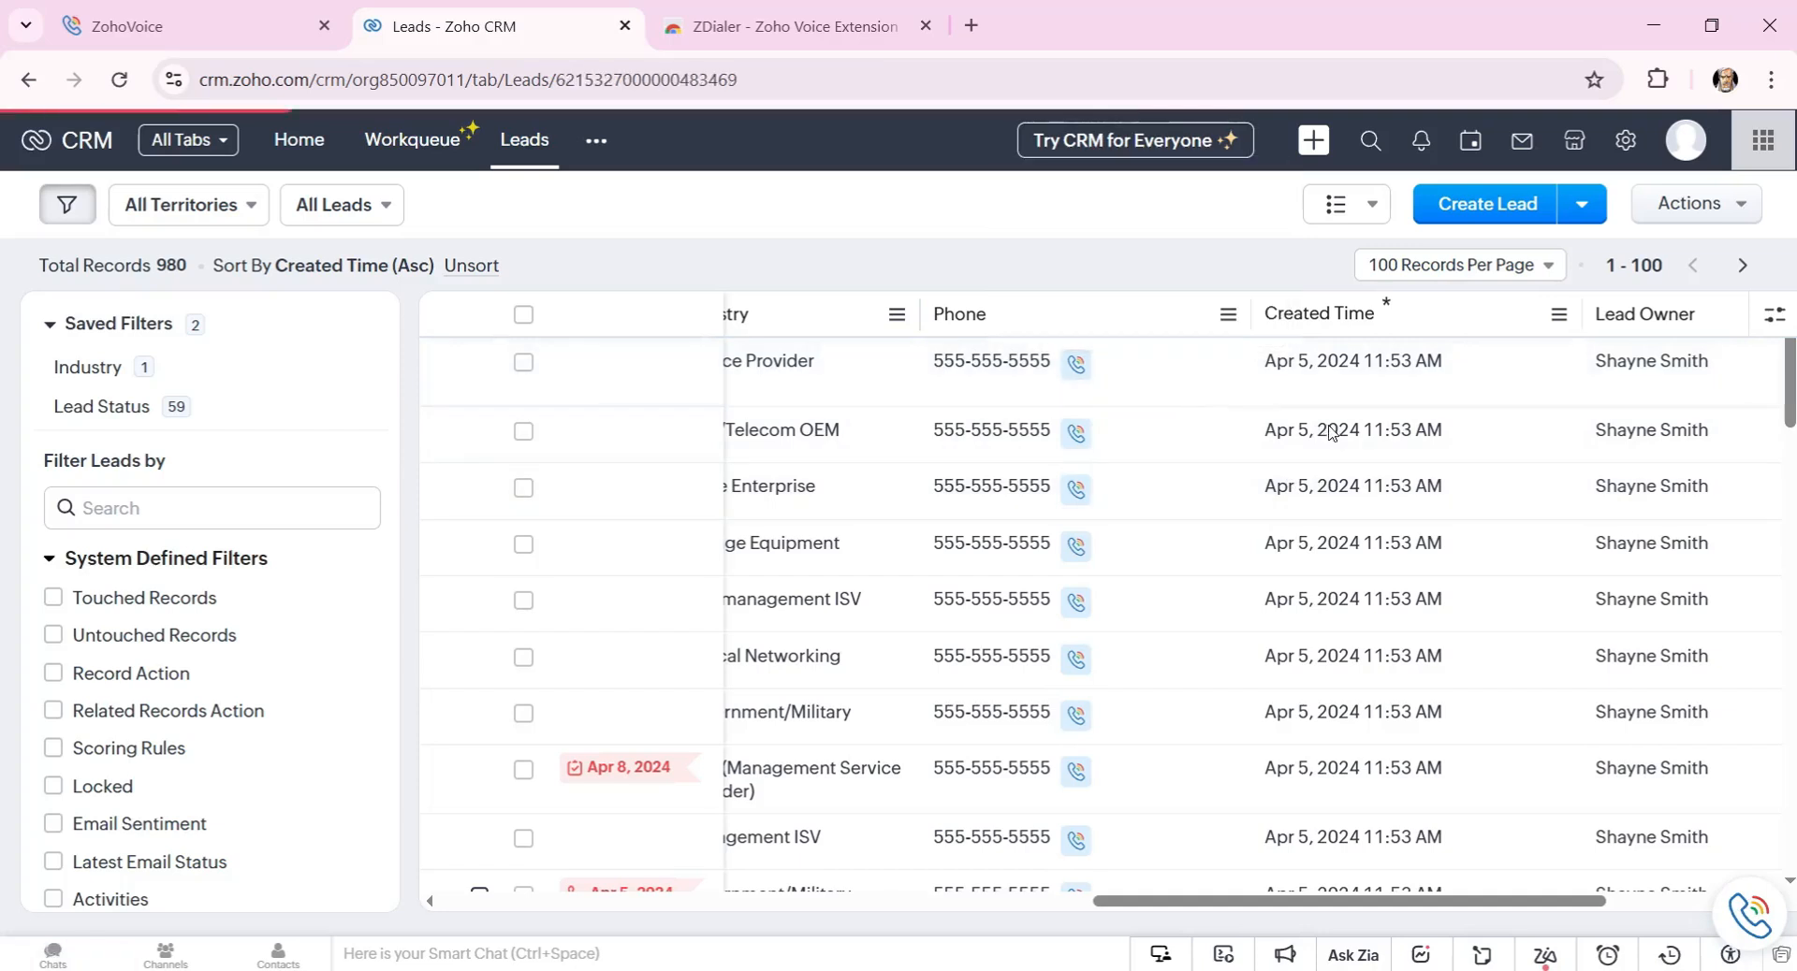
pyautogui.click(1755, 920)
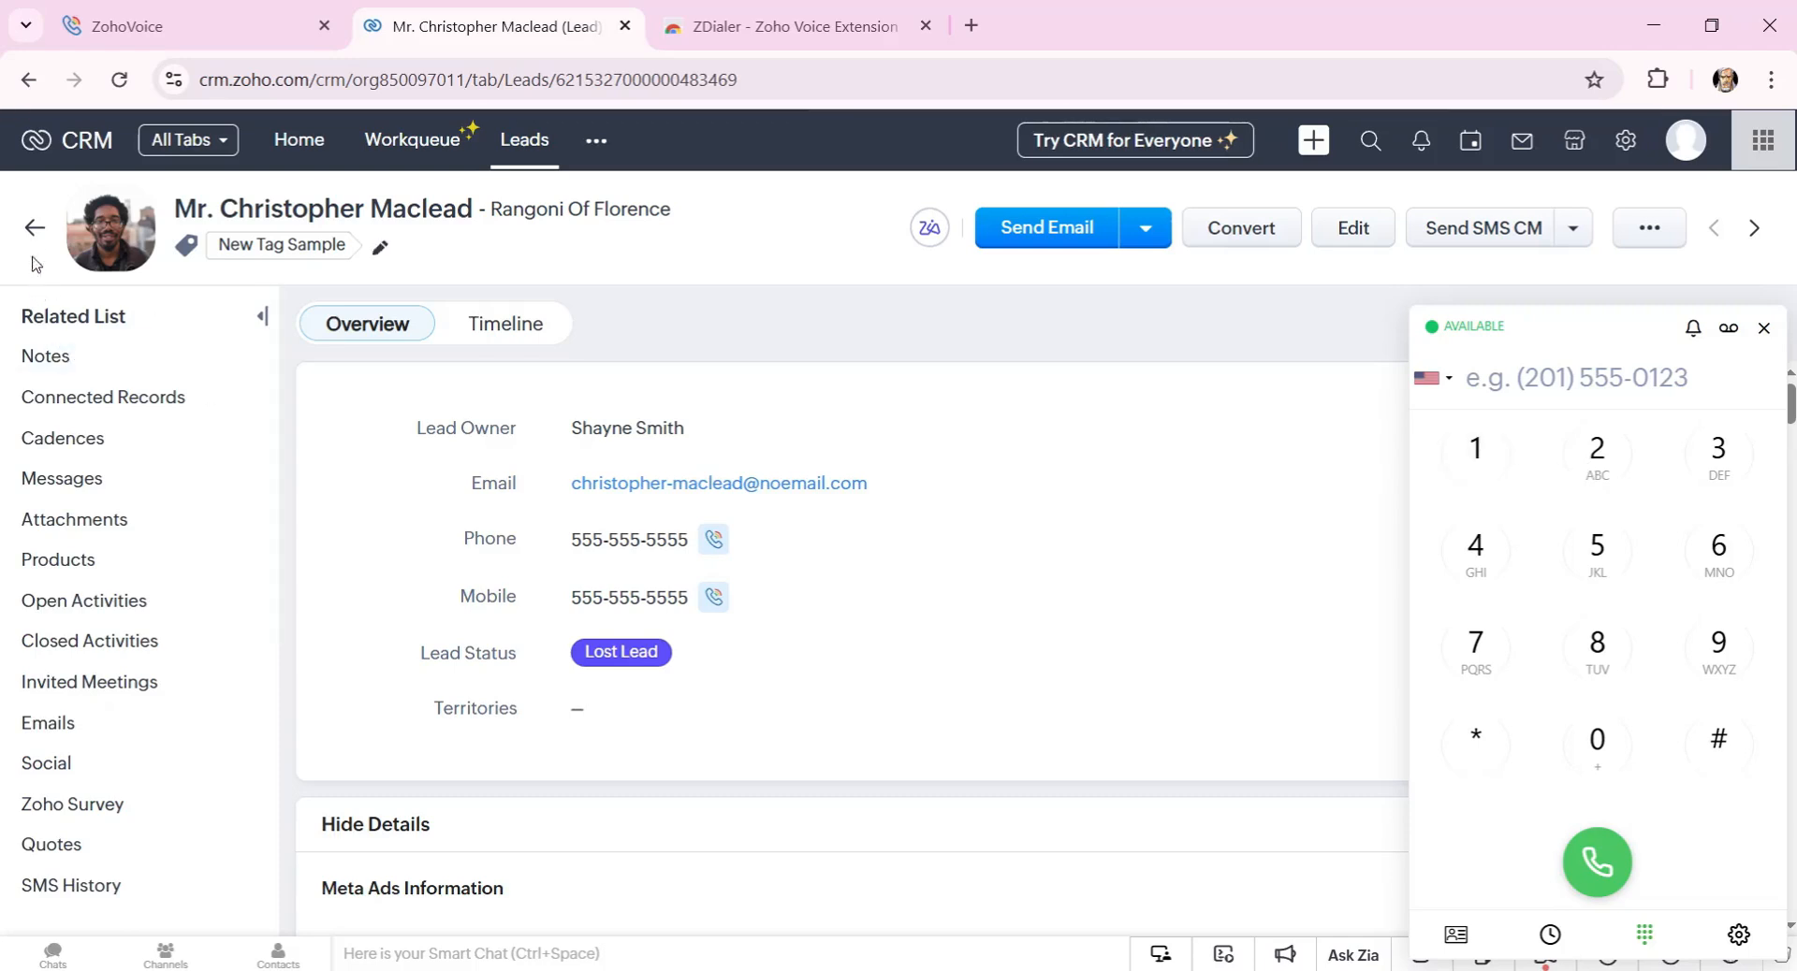
pyautogui.click(38, 234)
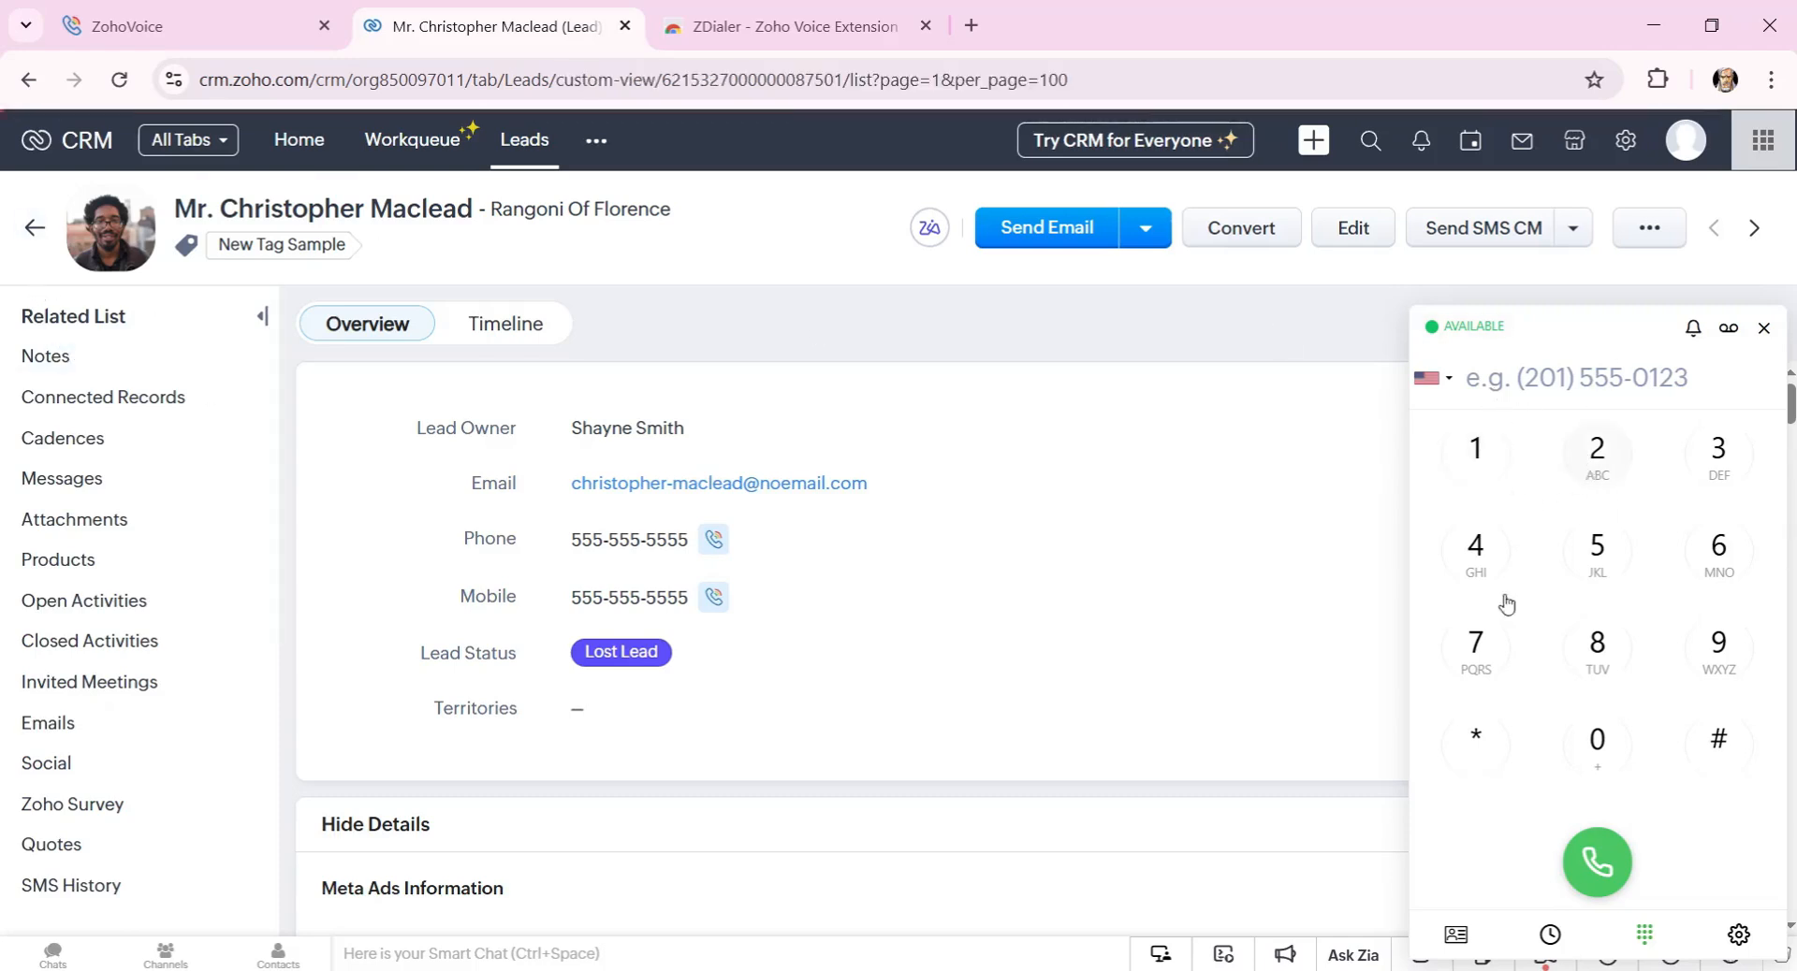
# Browse the dial pad's country-flag dialing list and close it.
pyautogui.click(1447, 391)
pyautogui.scroll(-8, 1497, 547)
pyautogui.scroll(2, 1516, 541)
pyautogui.scroll(6, 1518, 541)
pyautogui.click(1541, 380)
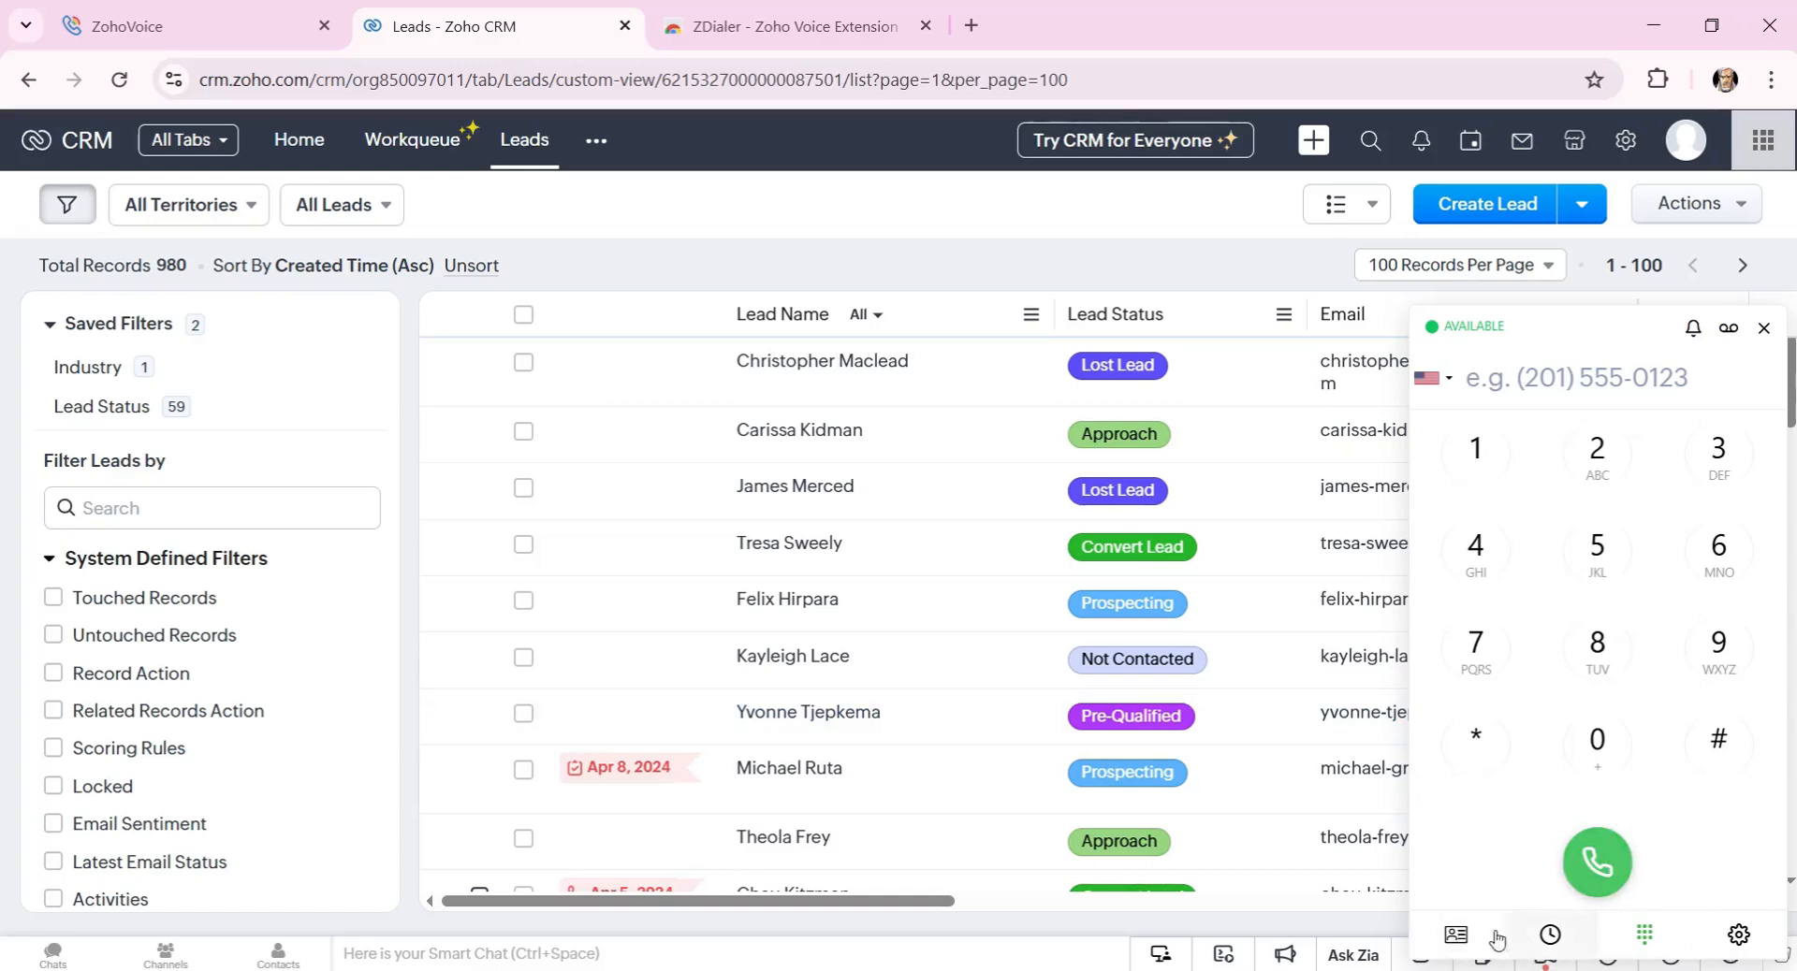
# View ZDialer's Contacts, Agents, call history logs, and the empty Voicemails list.
pyautogui.click(1461, 938)
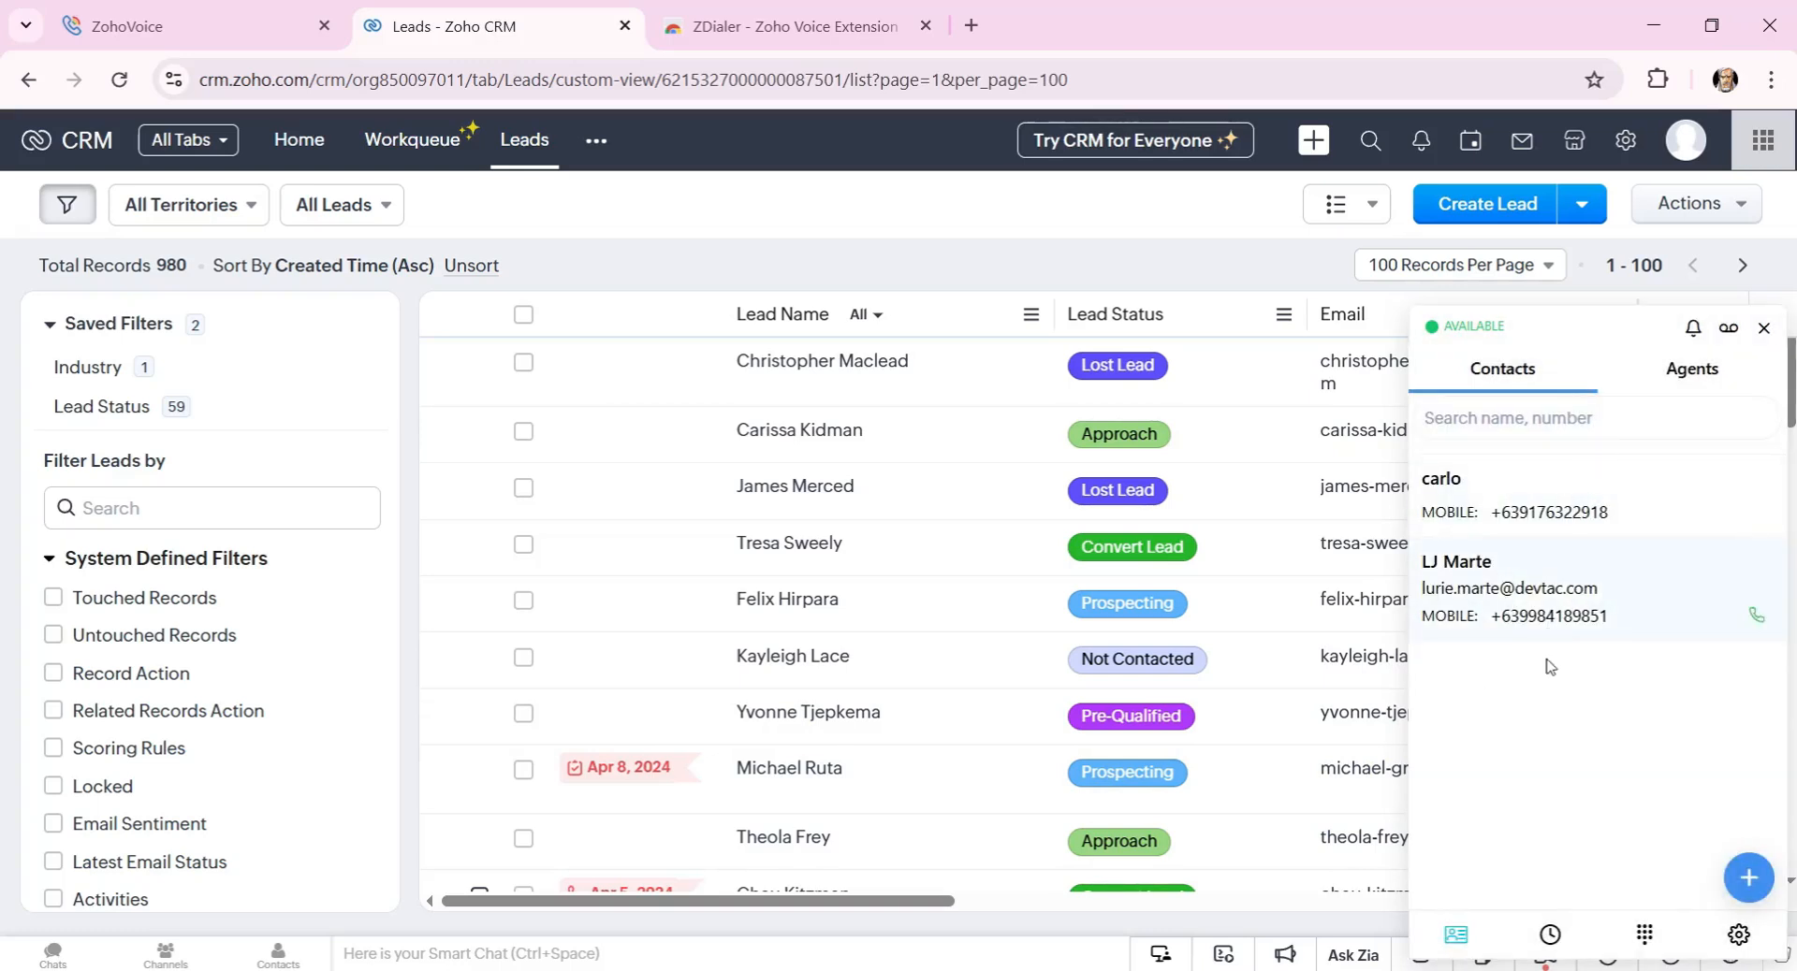
pyautogui.click(1685, 370)
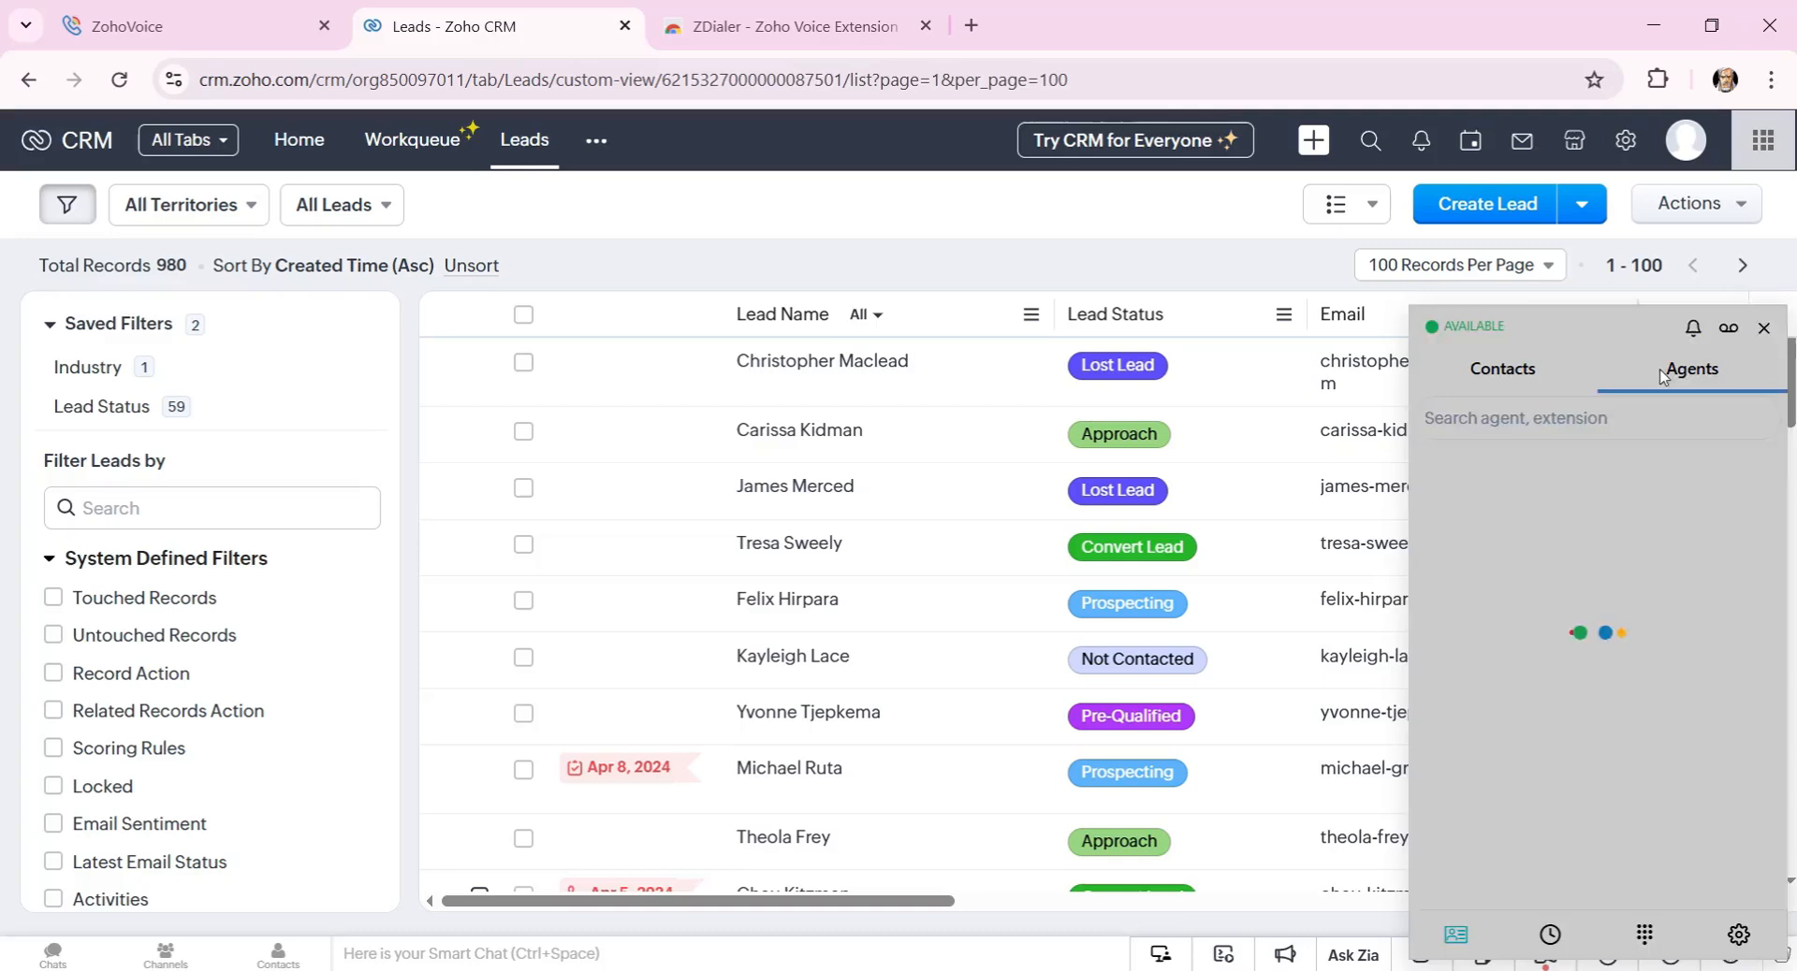
pyautogui.click(1511, 370)
pyautogui.click(1549, 934)
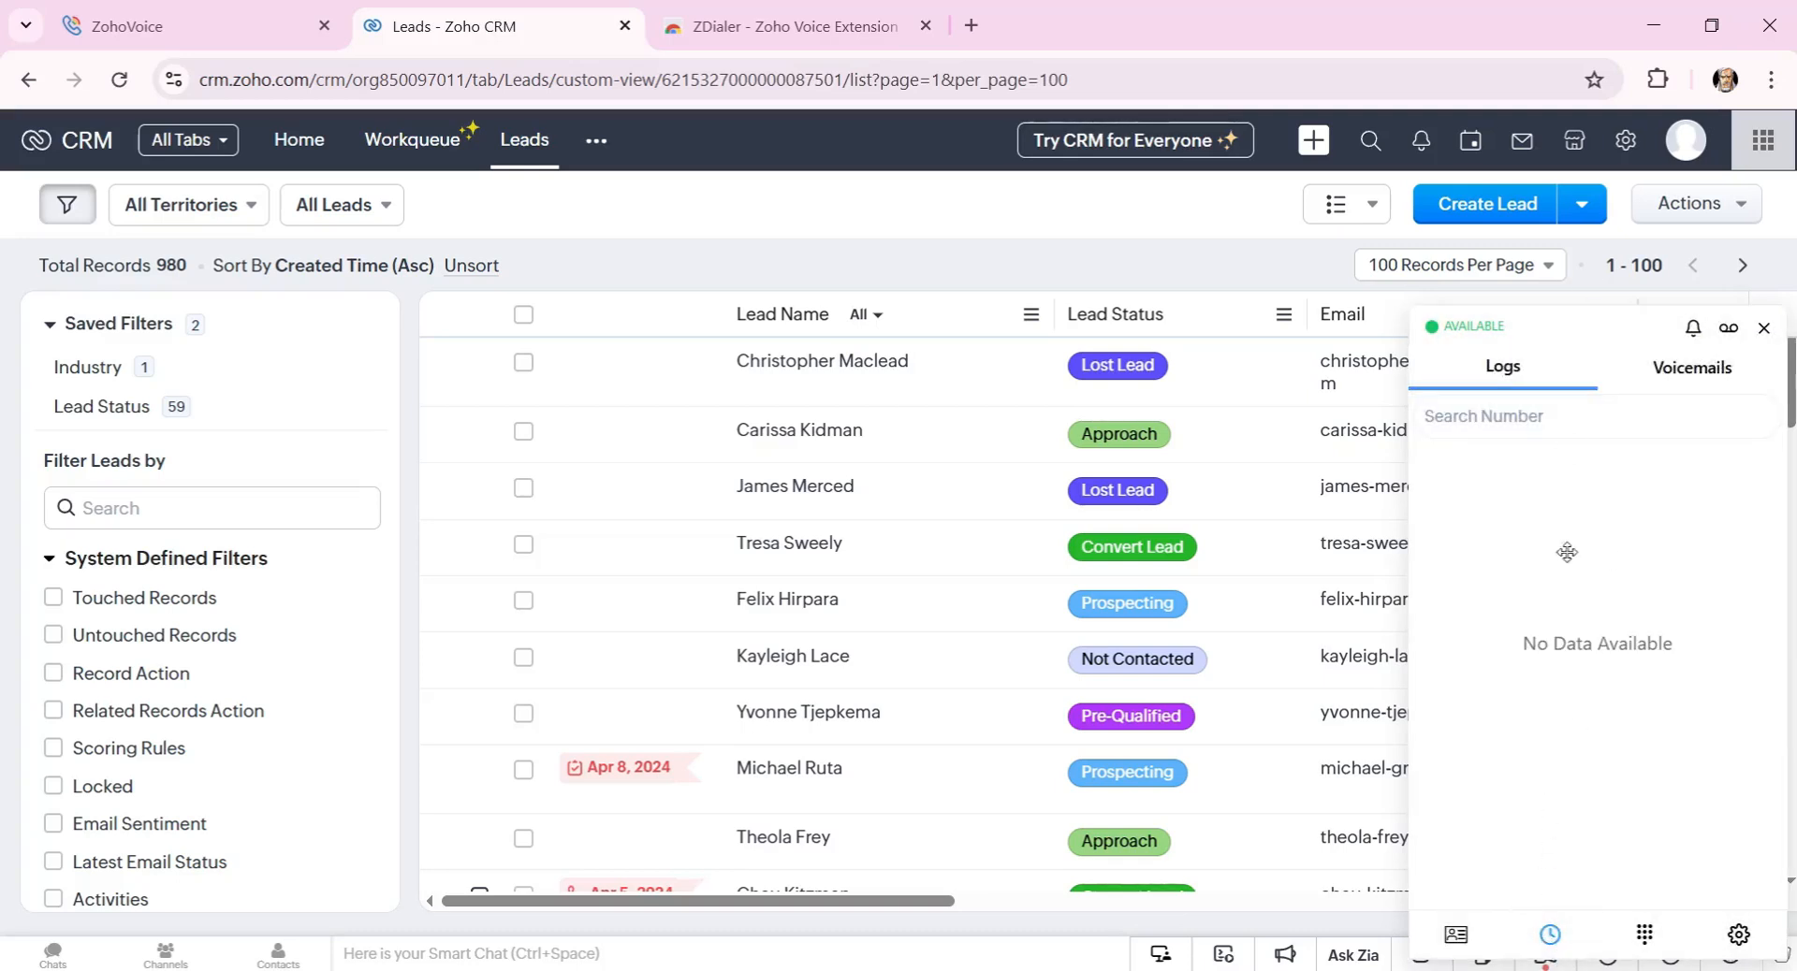
pyautogui.click(1651, 382)
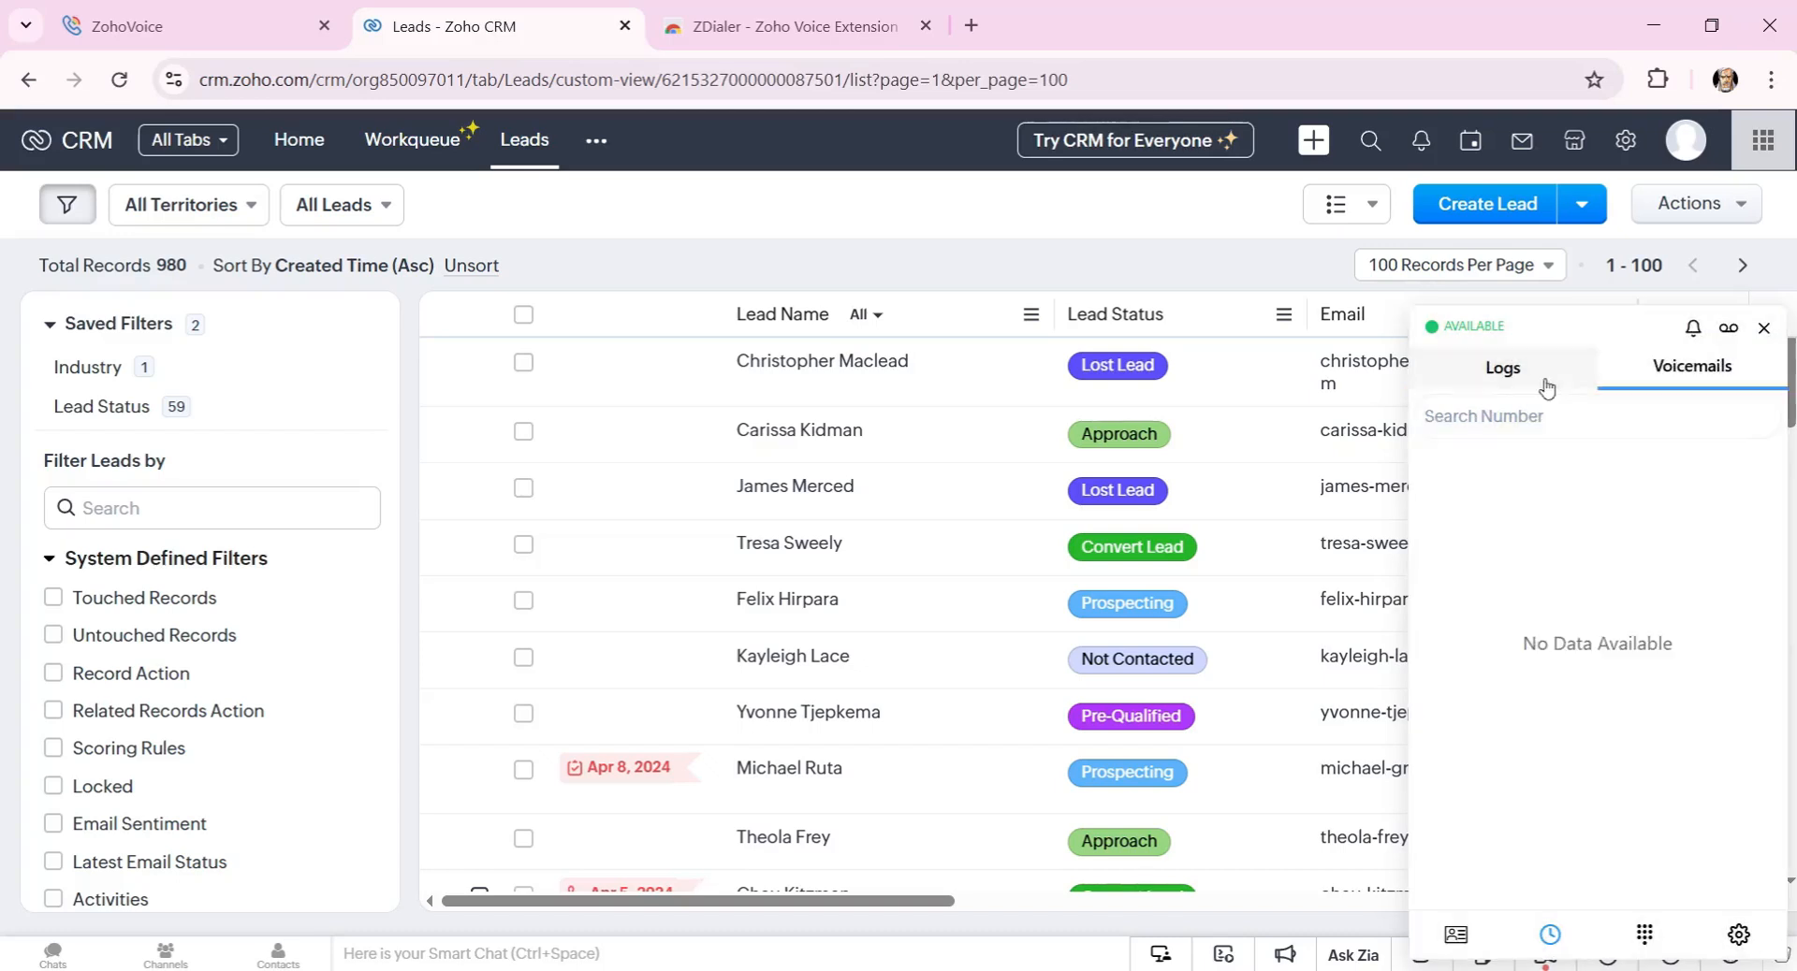
# Scroll through the ZDialer settings, dismissing the microphone permission prompt.
pyautogui.click(1738, 934)
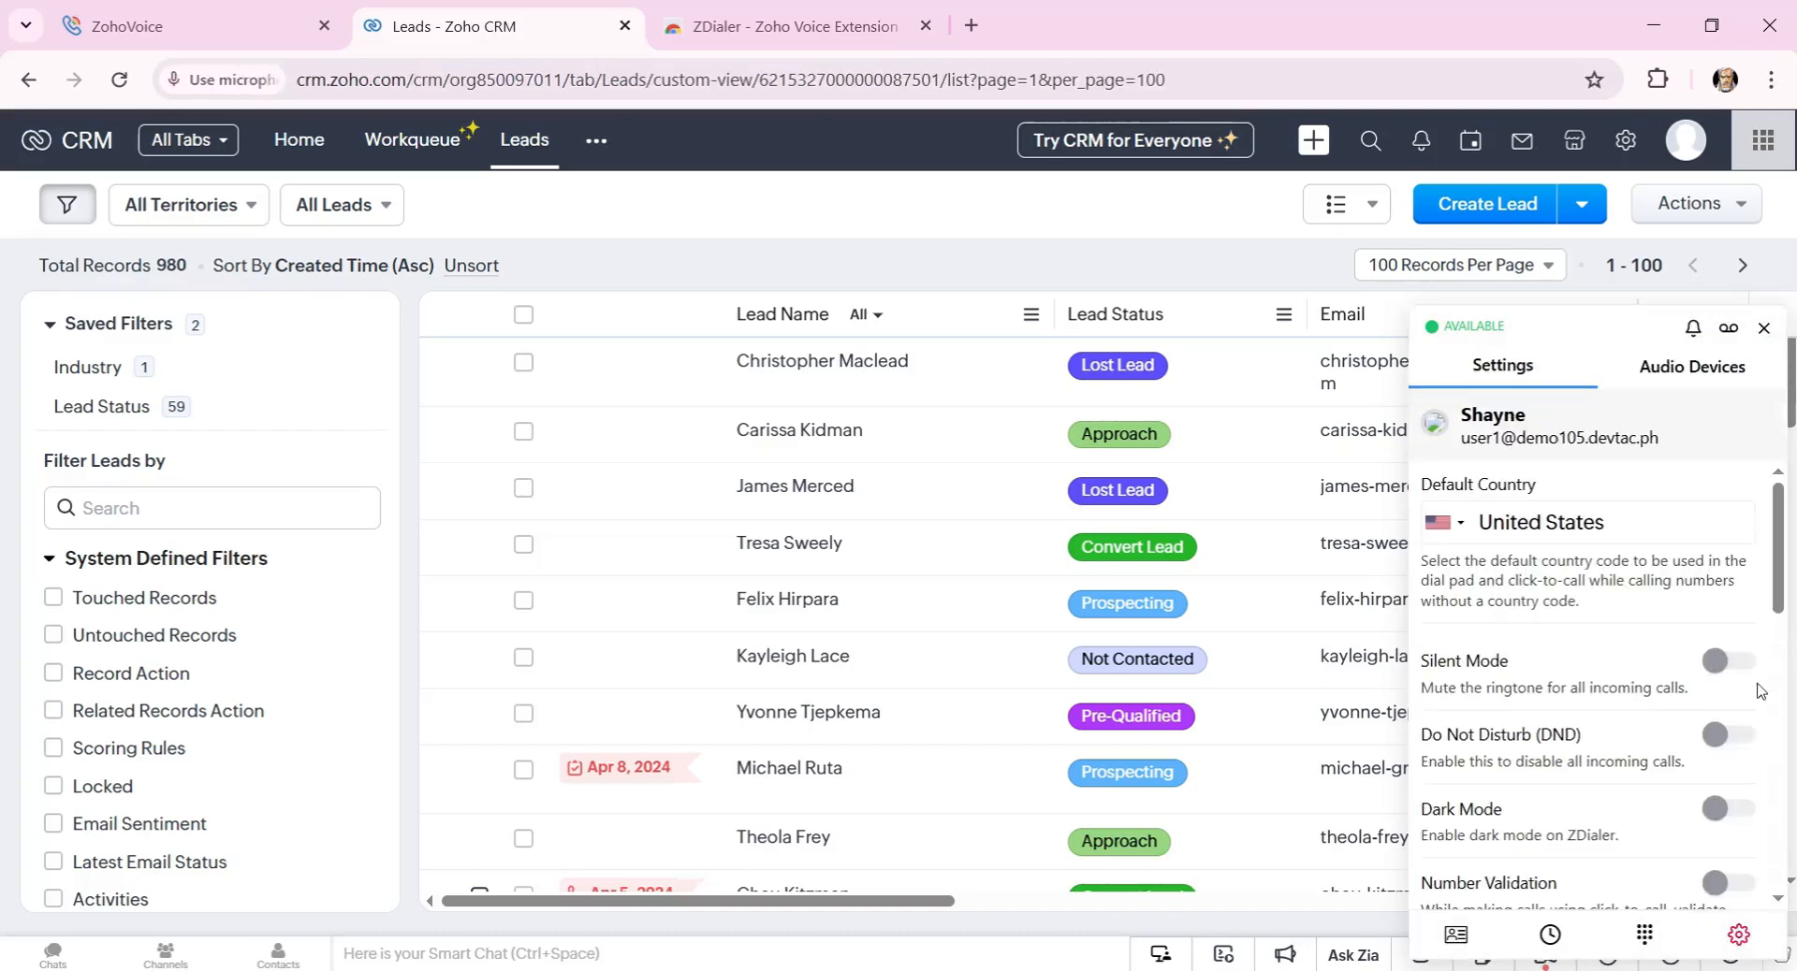
pyautogui.scroll(-2, 1530, 660)
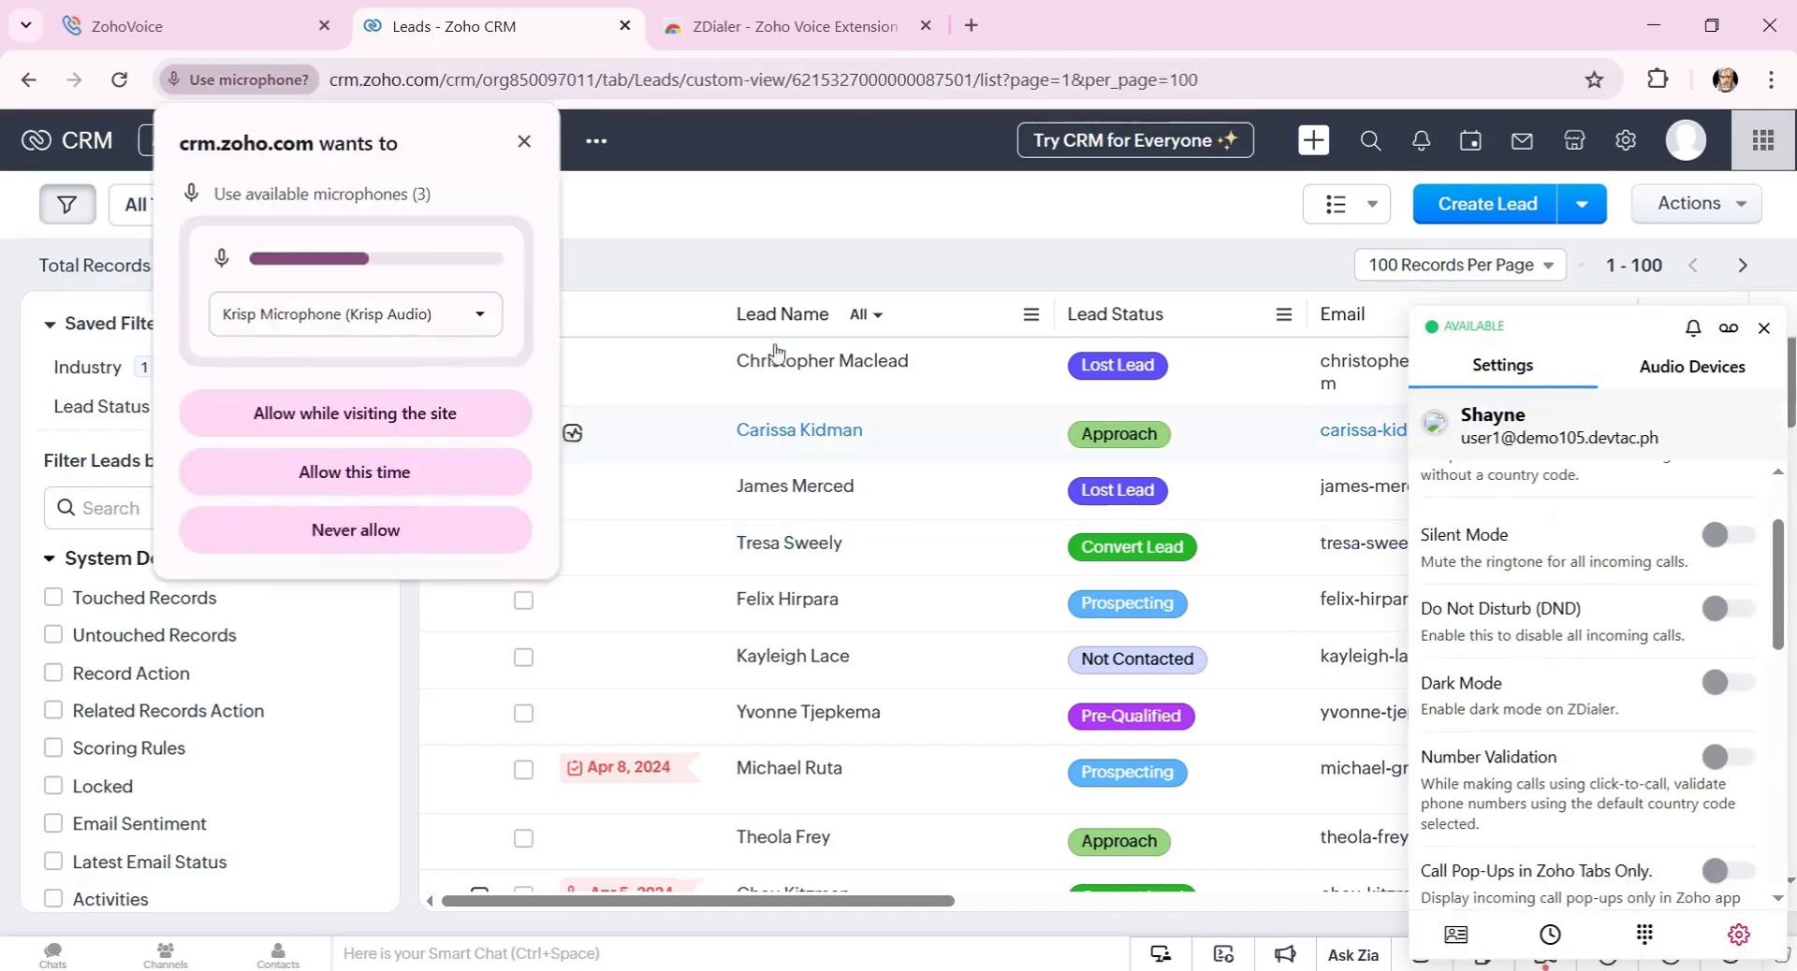
pyautogui.click(524, 141)
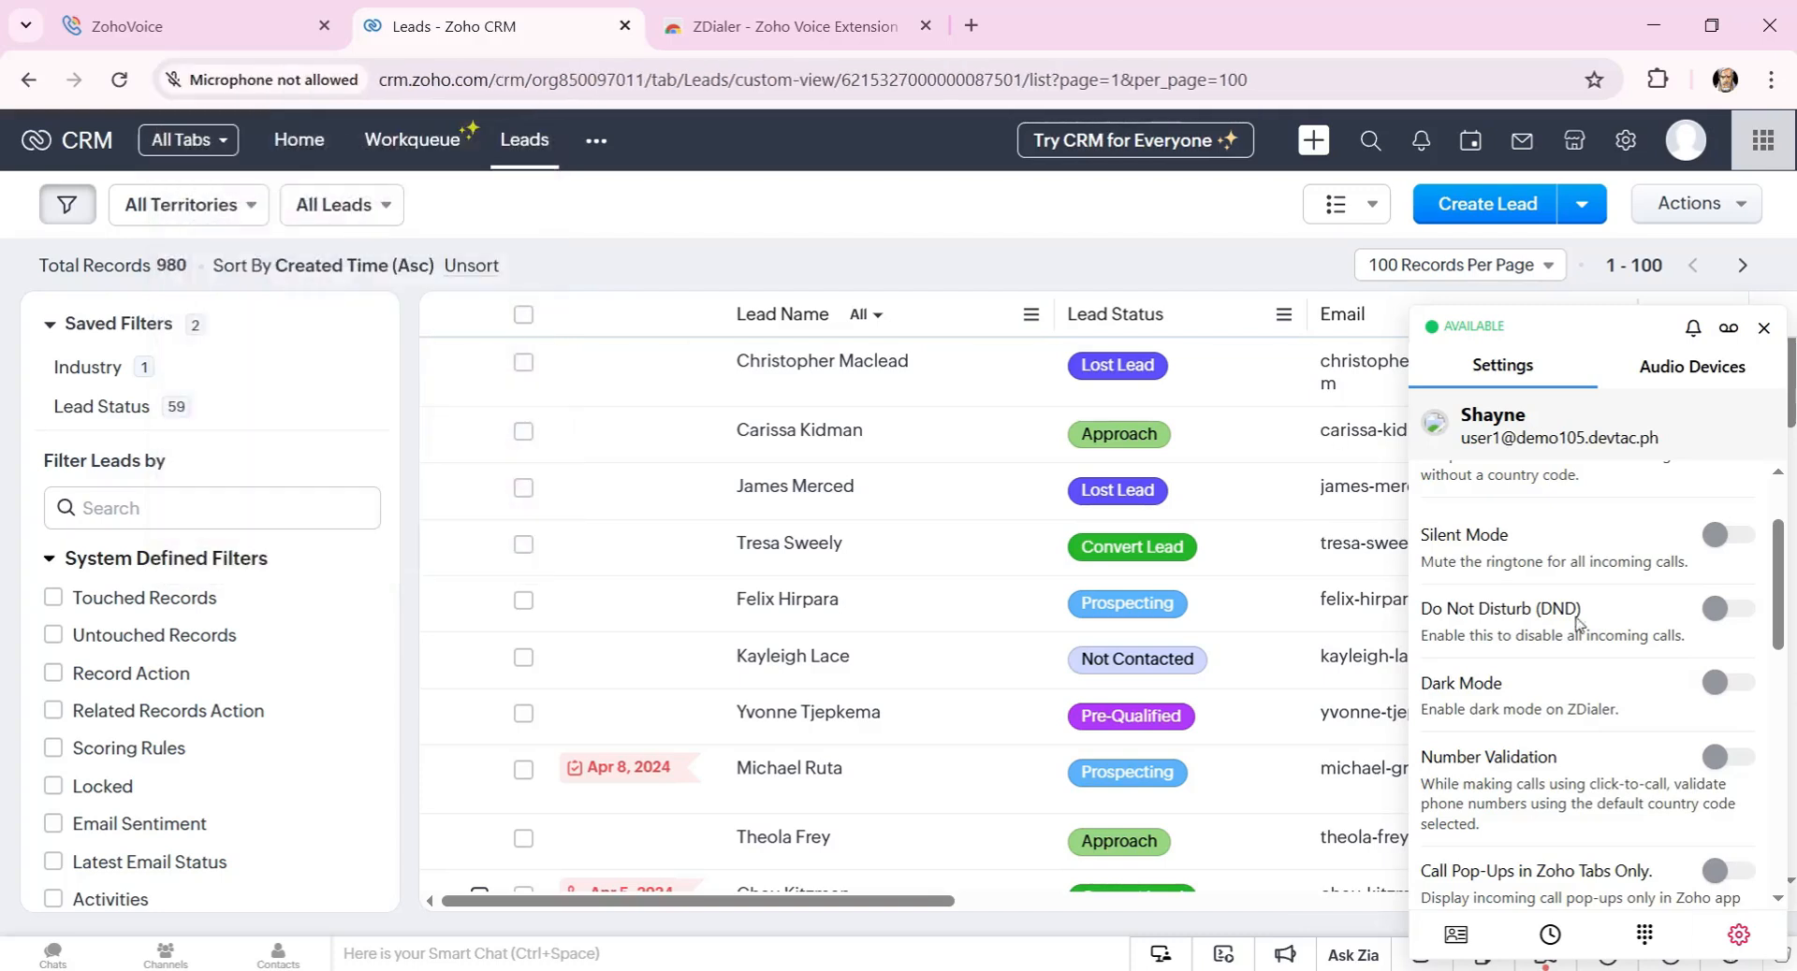
pyautogui.scroll(-4, 1579, 636)
pyautogui.scroll(-5, 1578, 698)
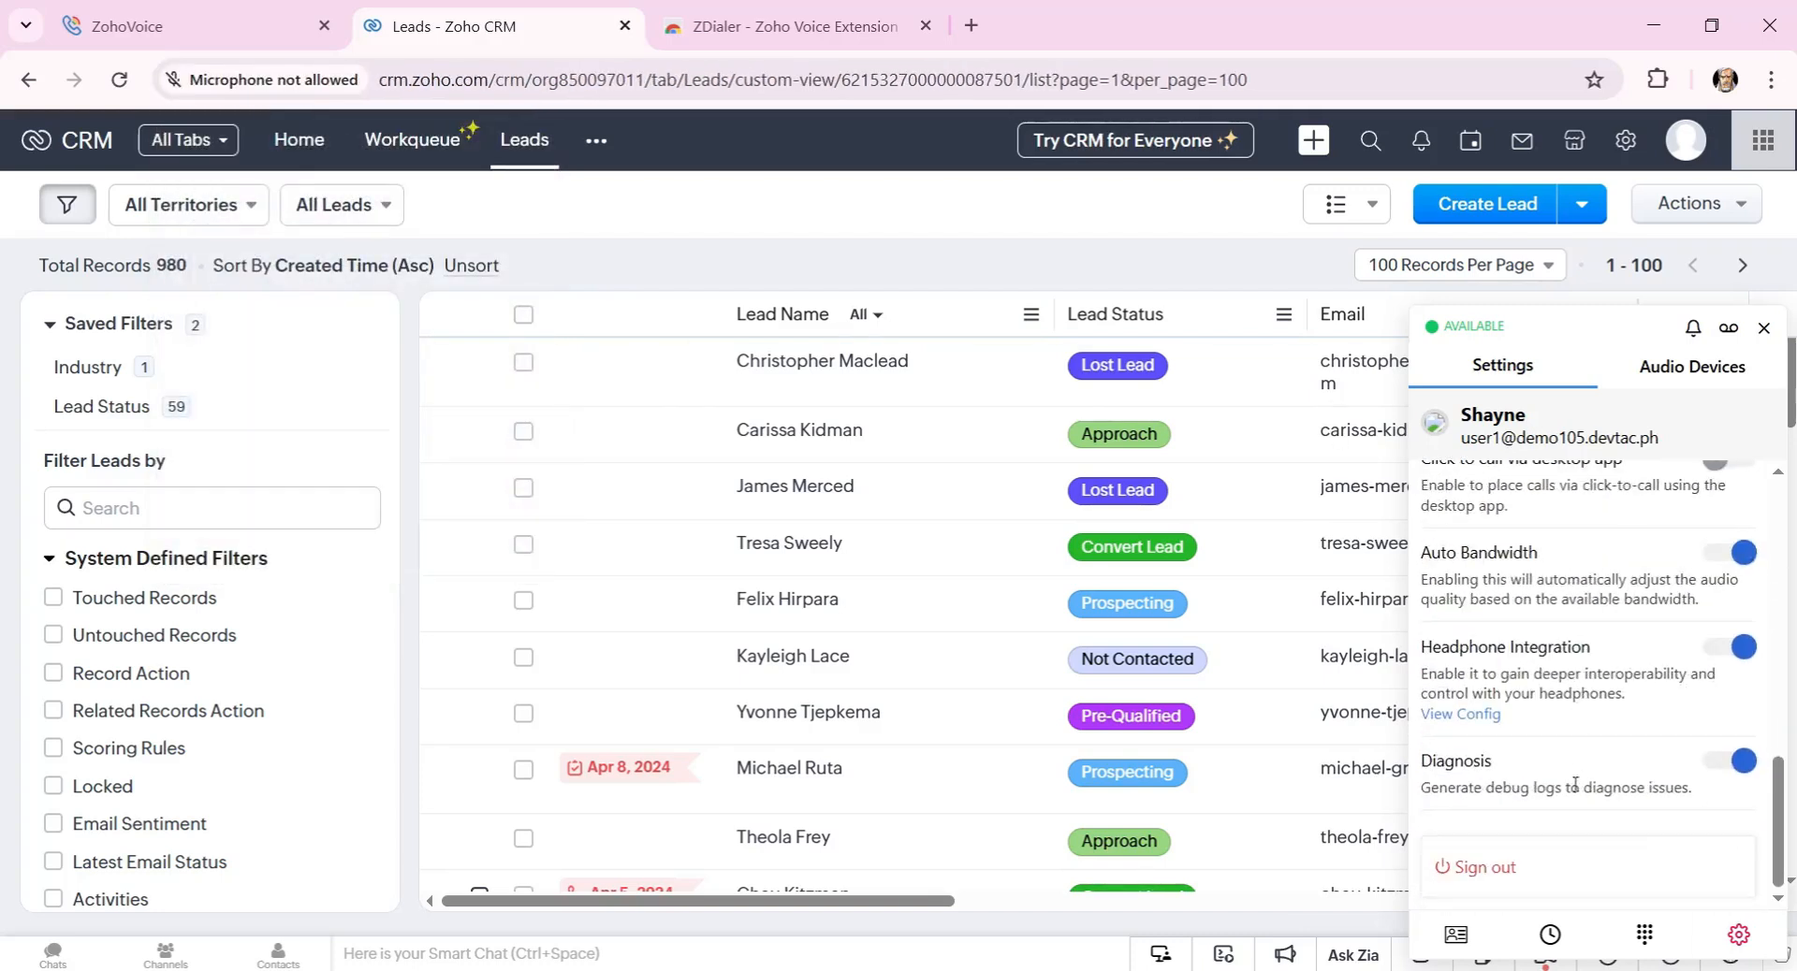
pyautogui.scroll(9, 1557, 550)
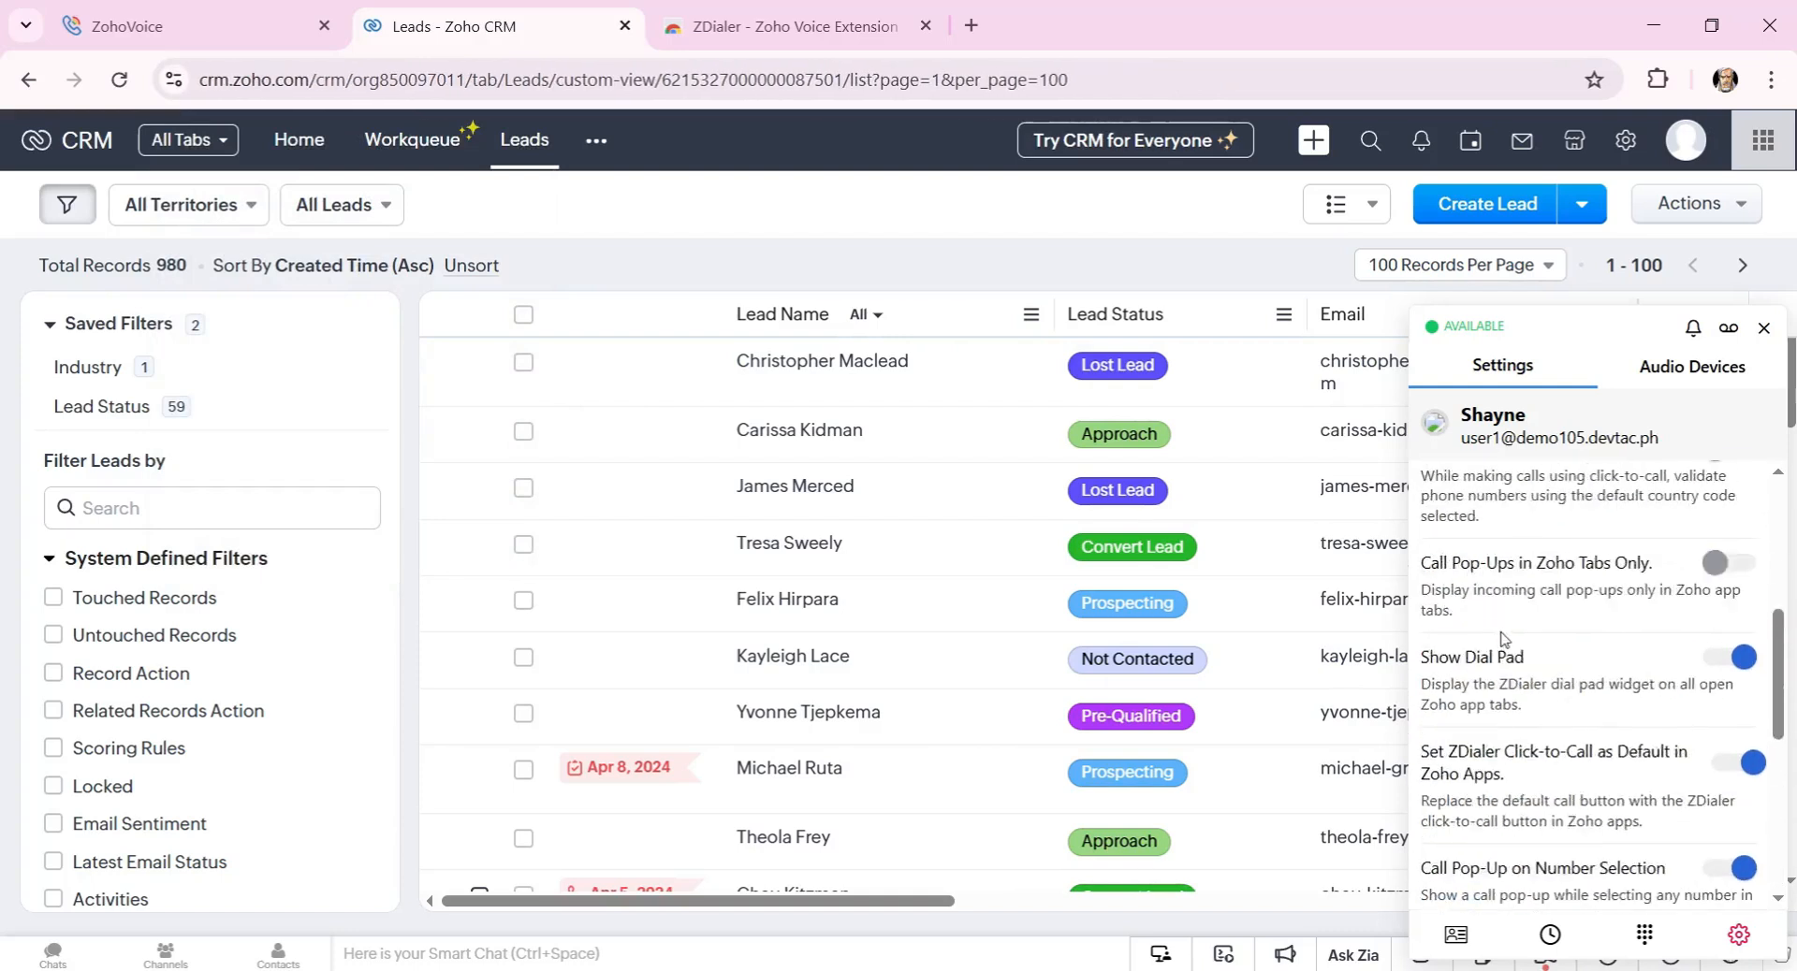
pyautogui.scroll(-3, 1568, 773)
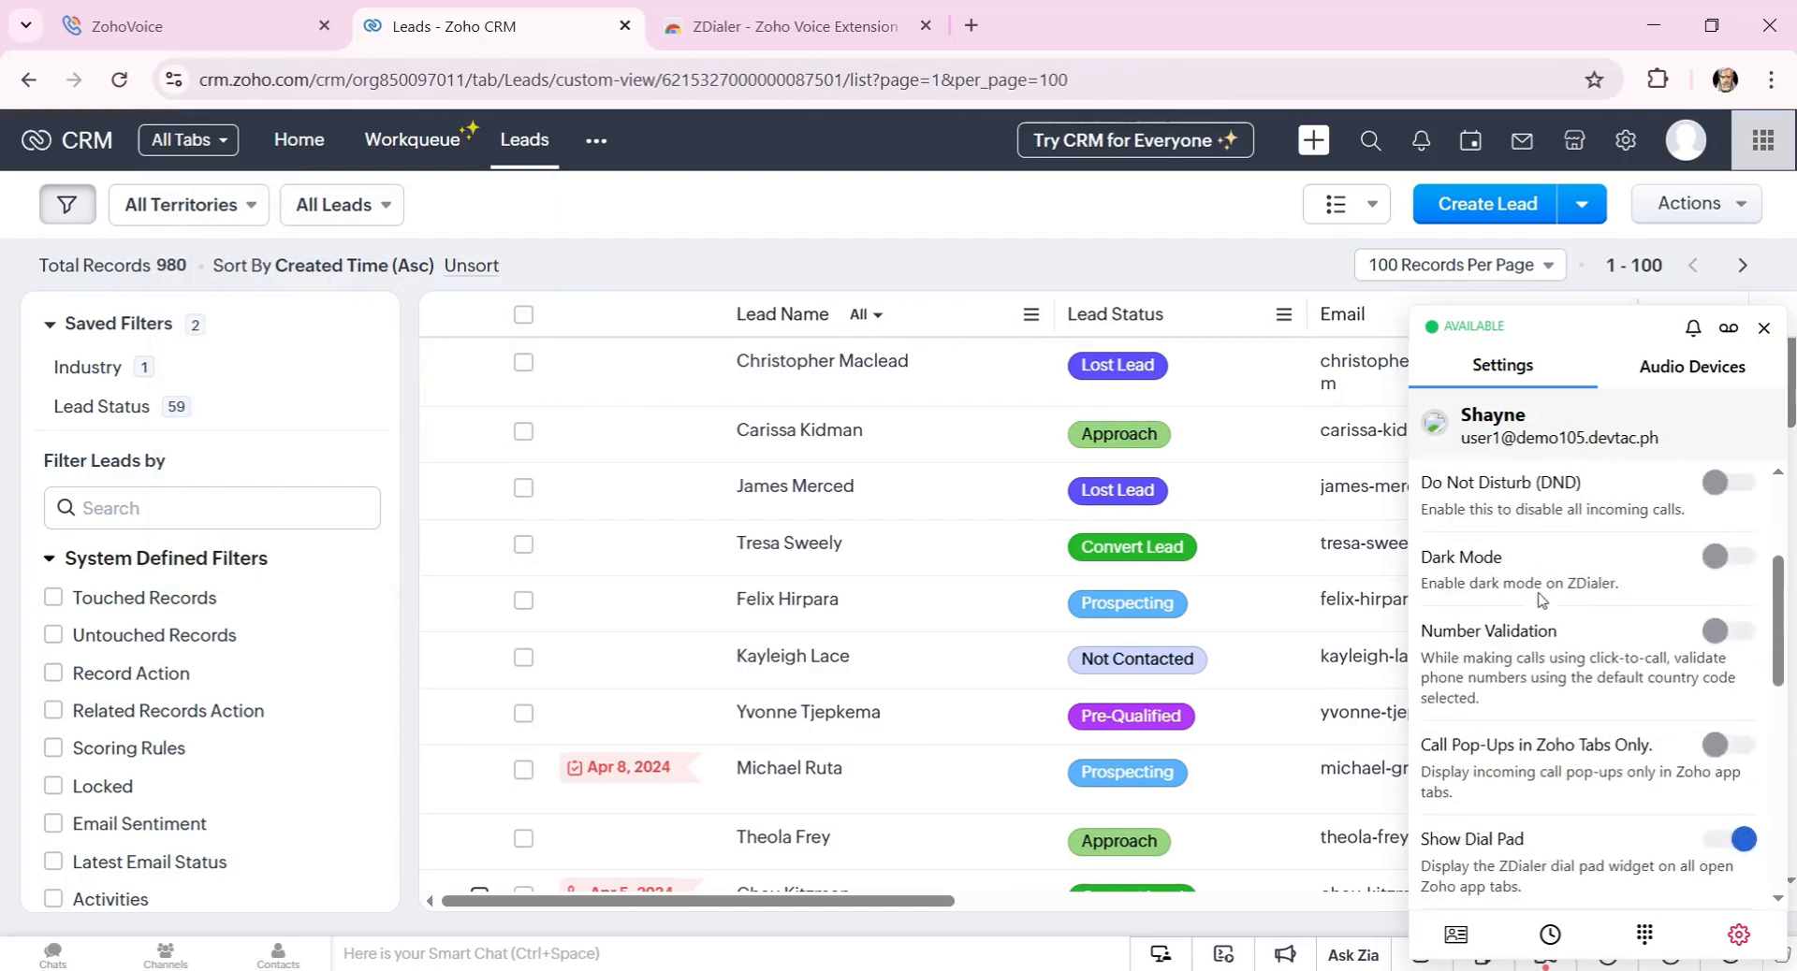
# Turn Dark Mode on and back off, then close the ZDialer settings panel.
pyautogui.click(1726, 558)
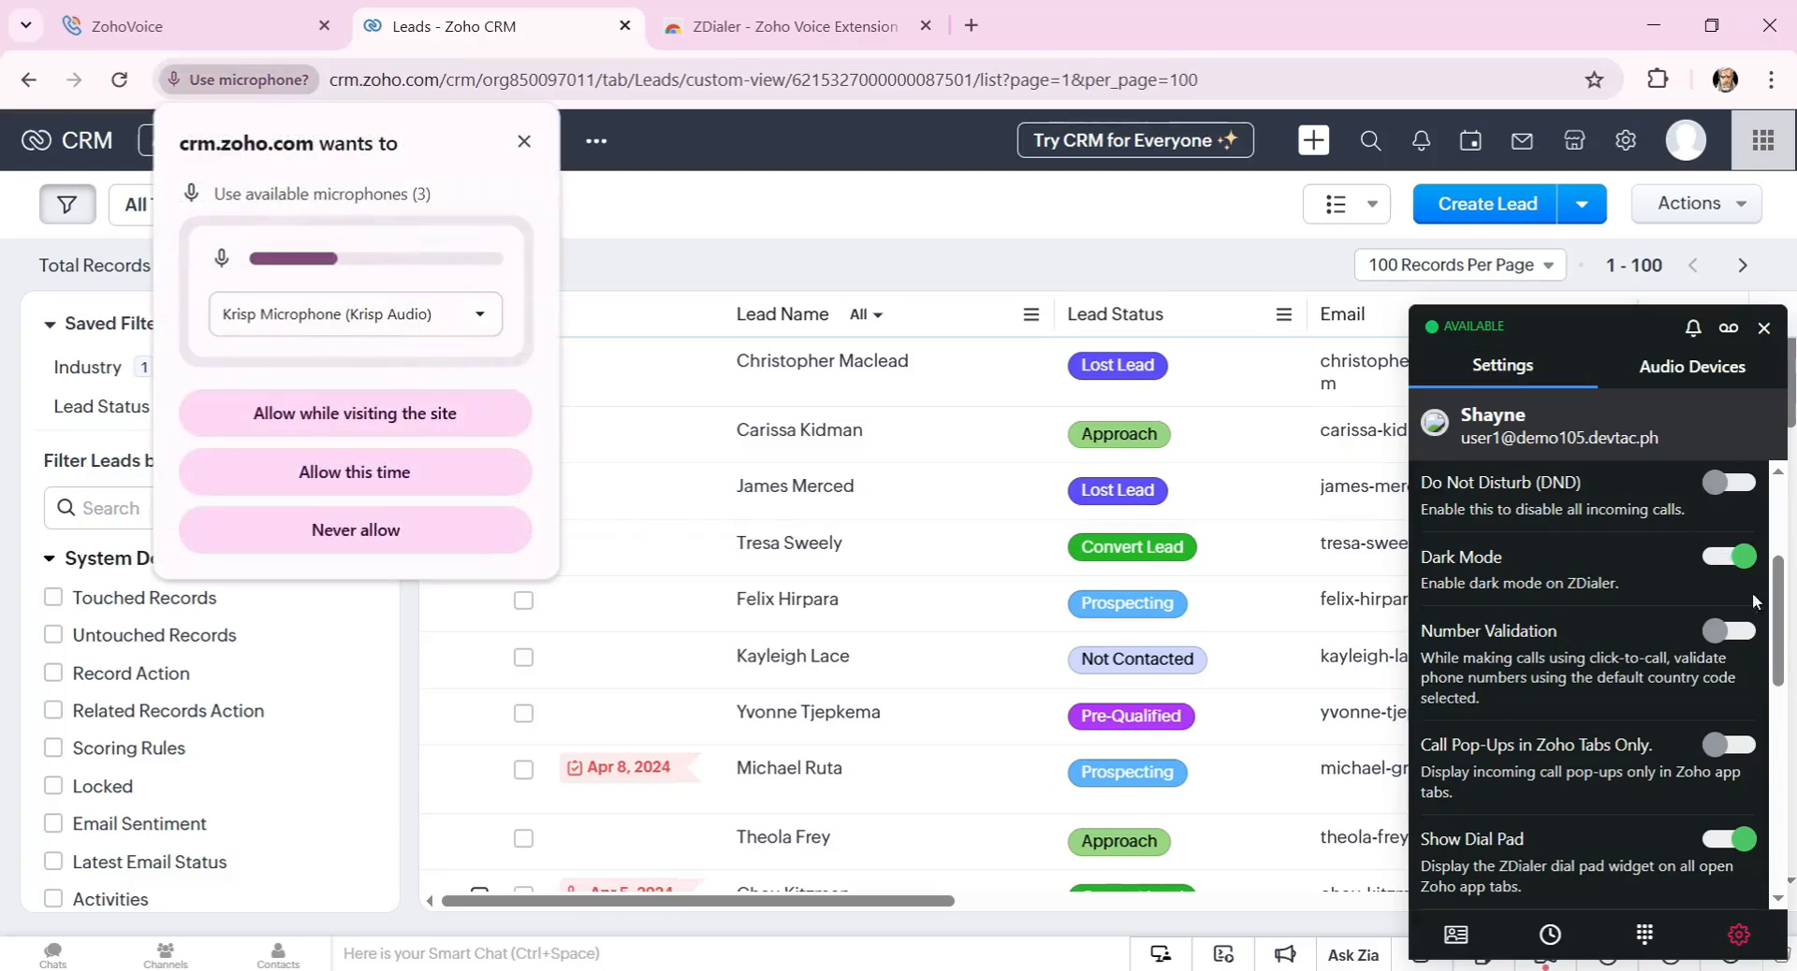
pyautogui.click(526, 143)
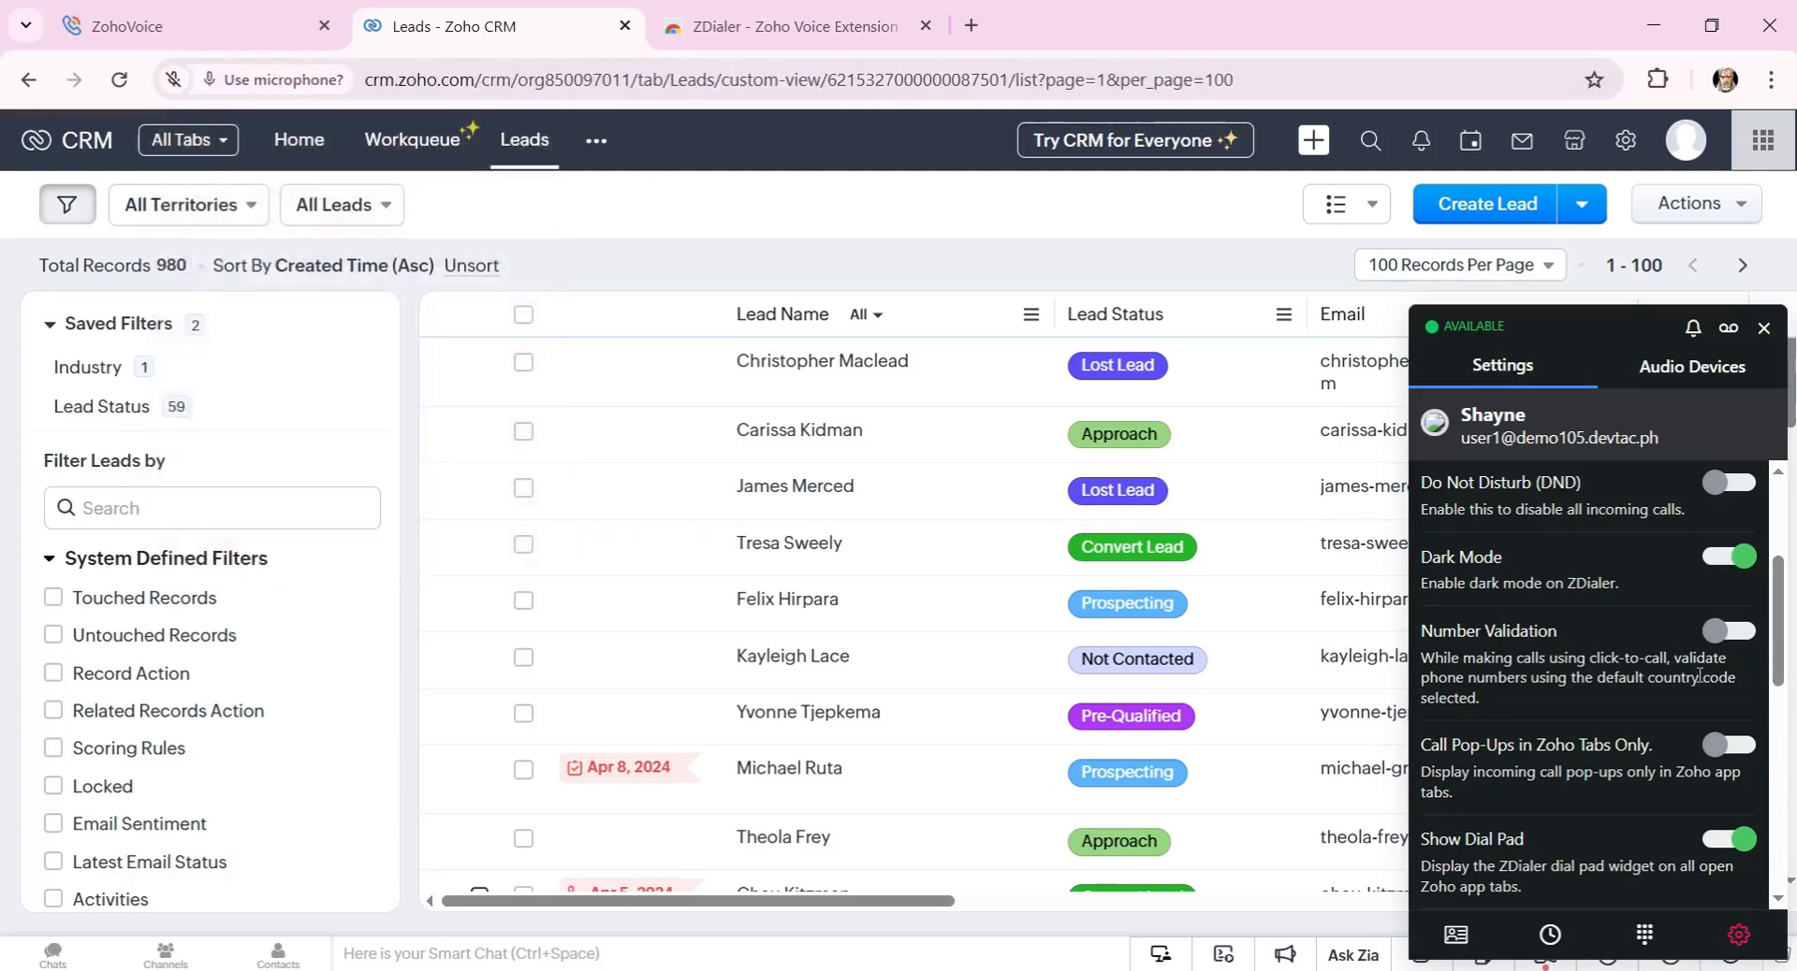
pyautogui.click(1732, 559)
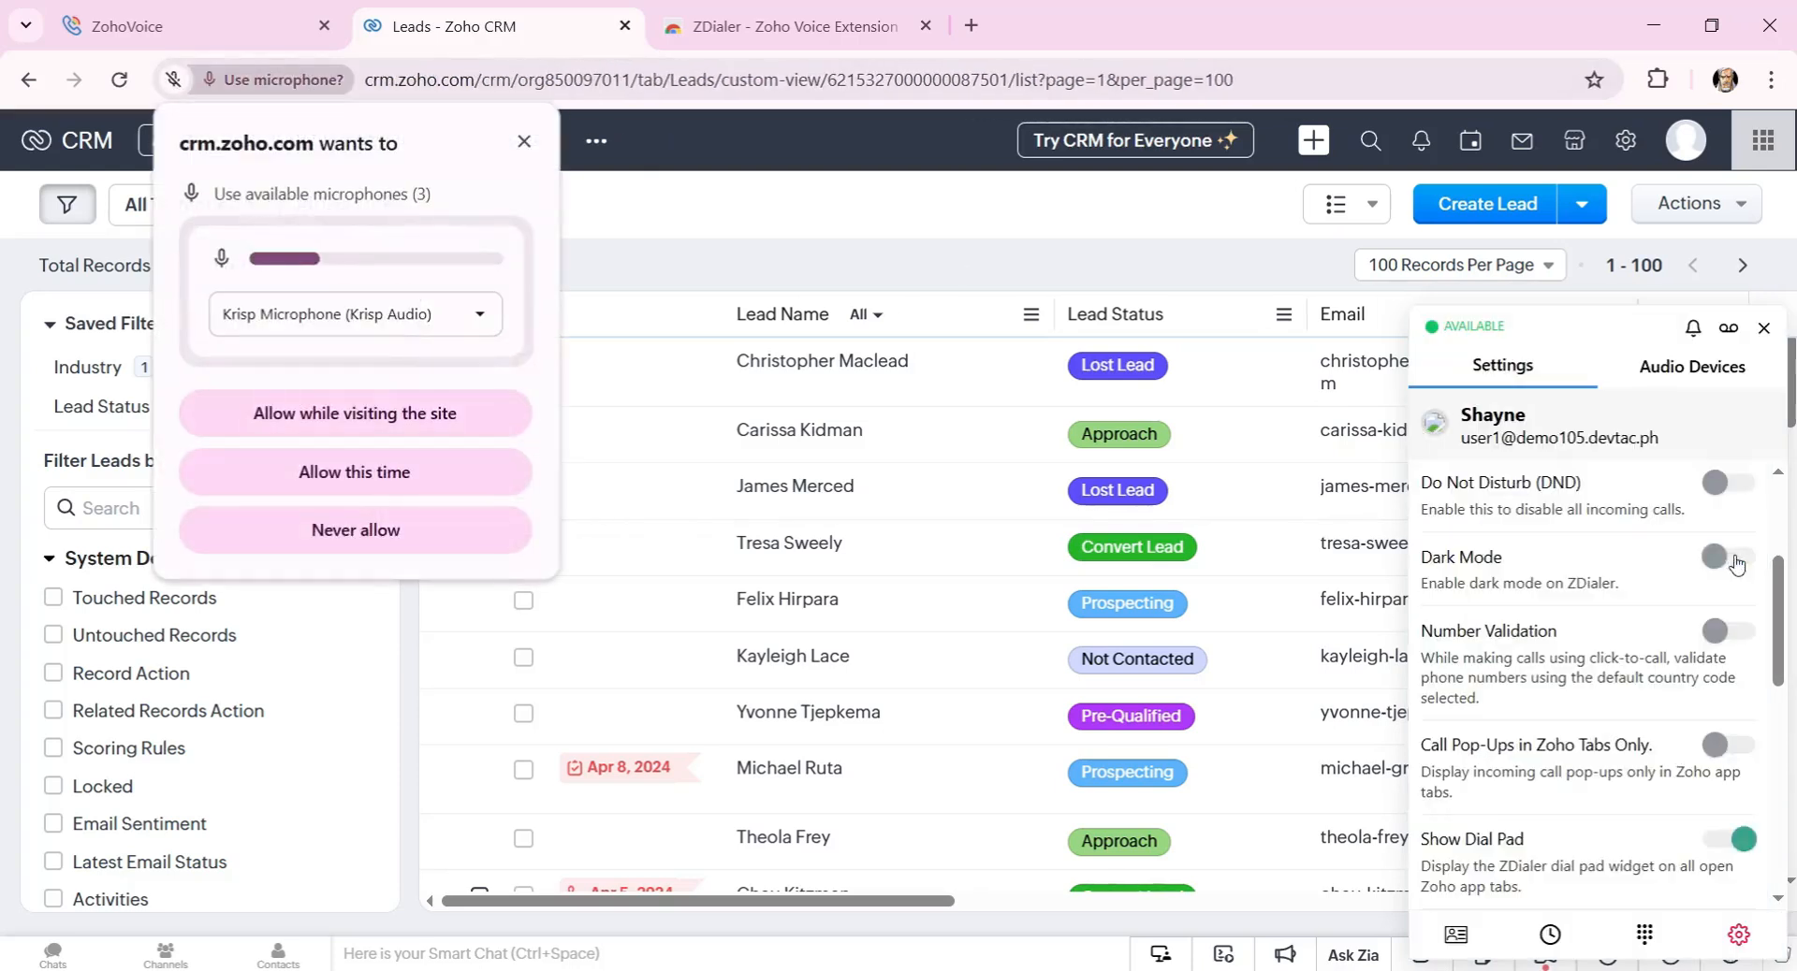
pyautogui.click(524, 142)
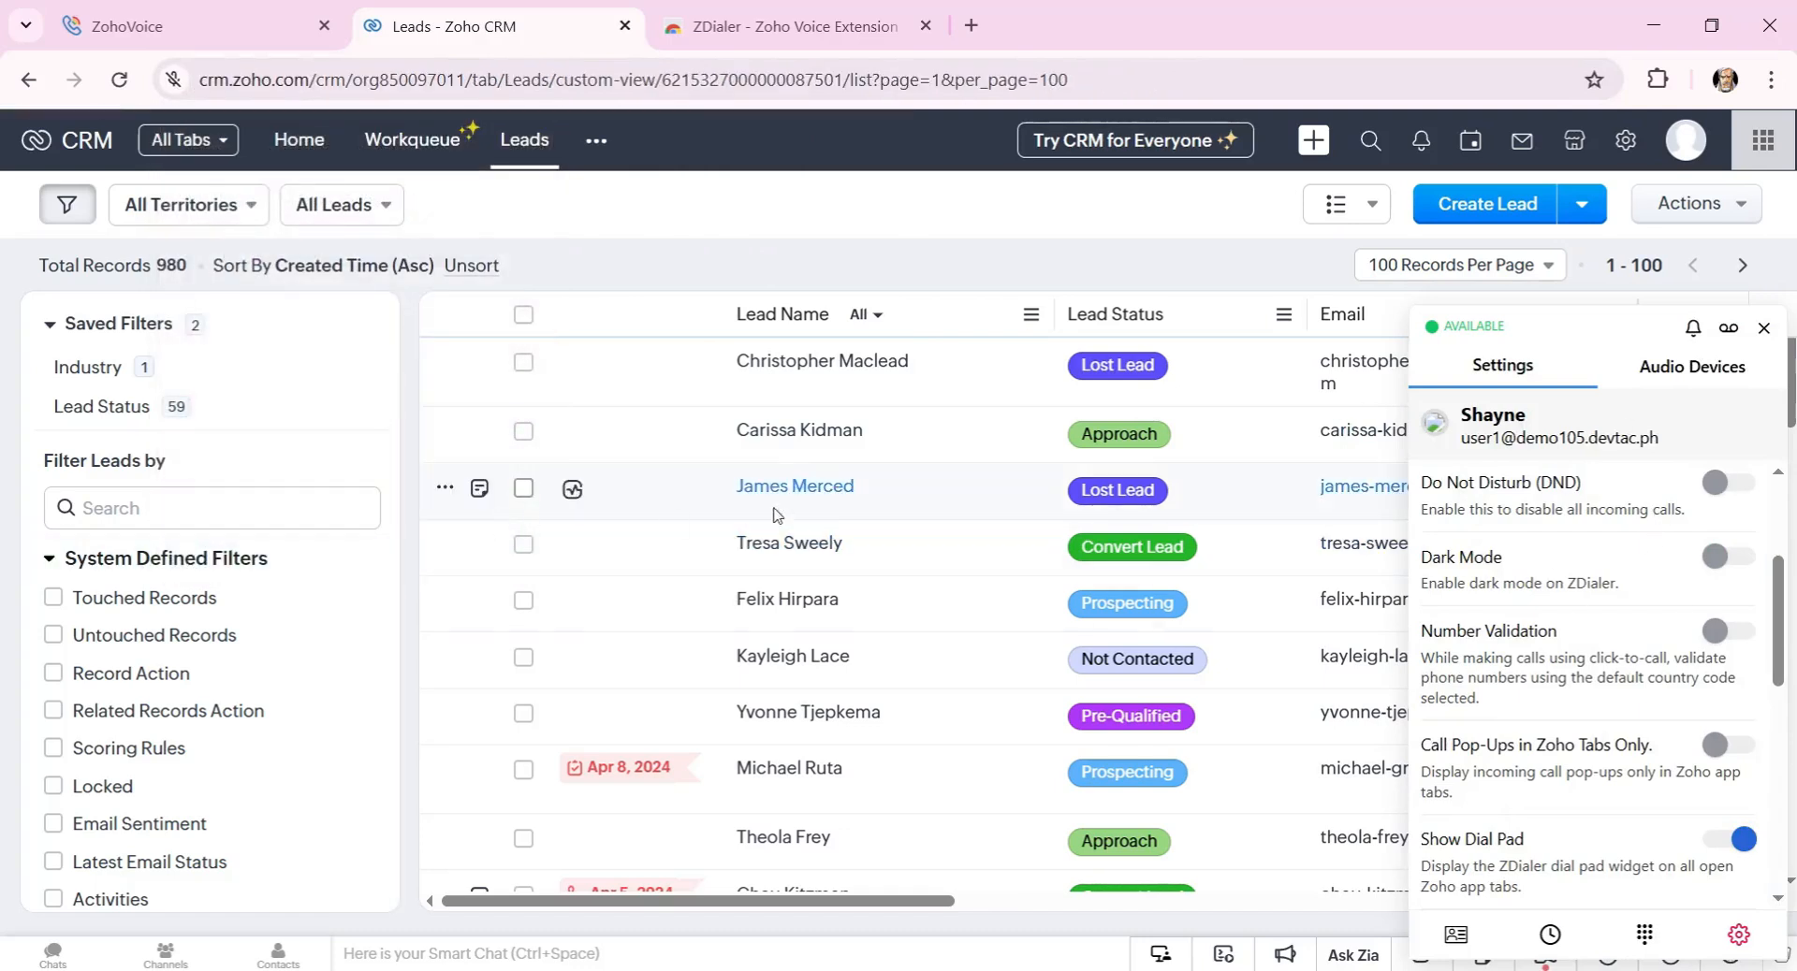
pyautogui.click(1763, 329)
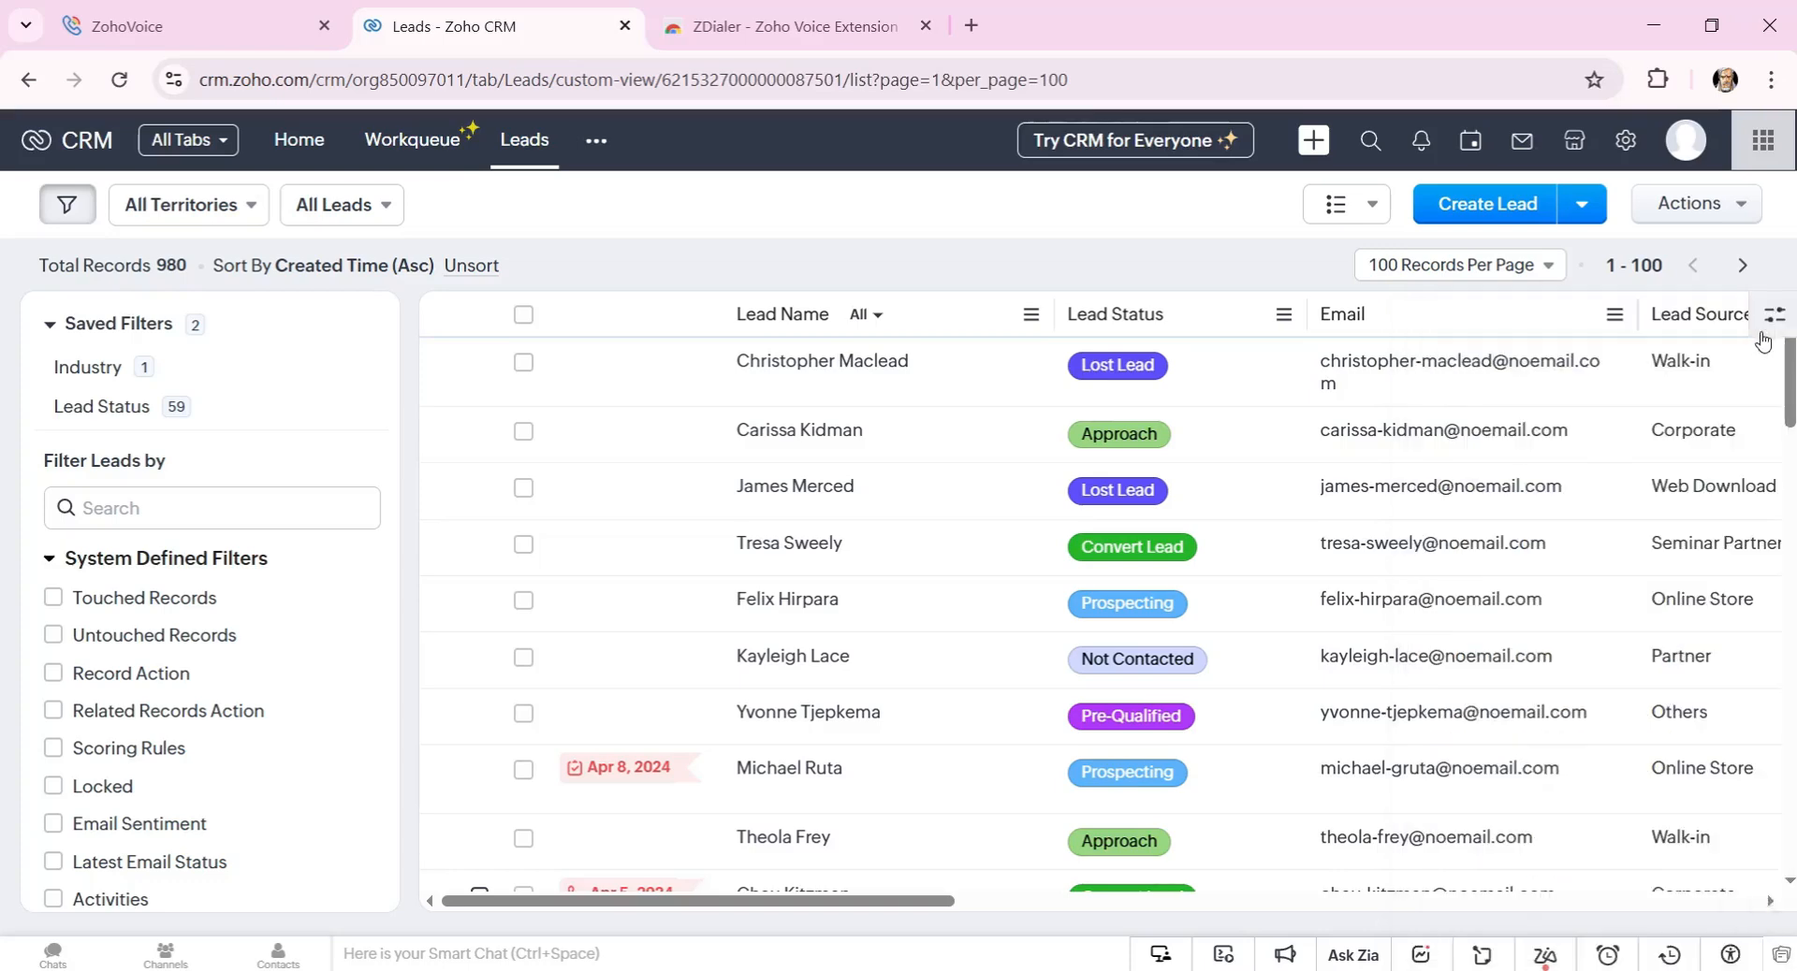